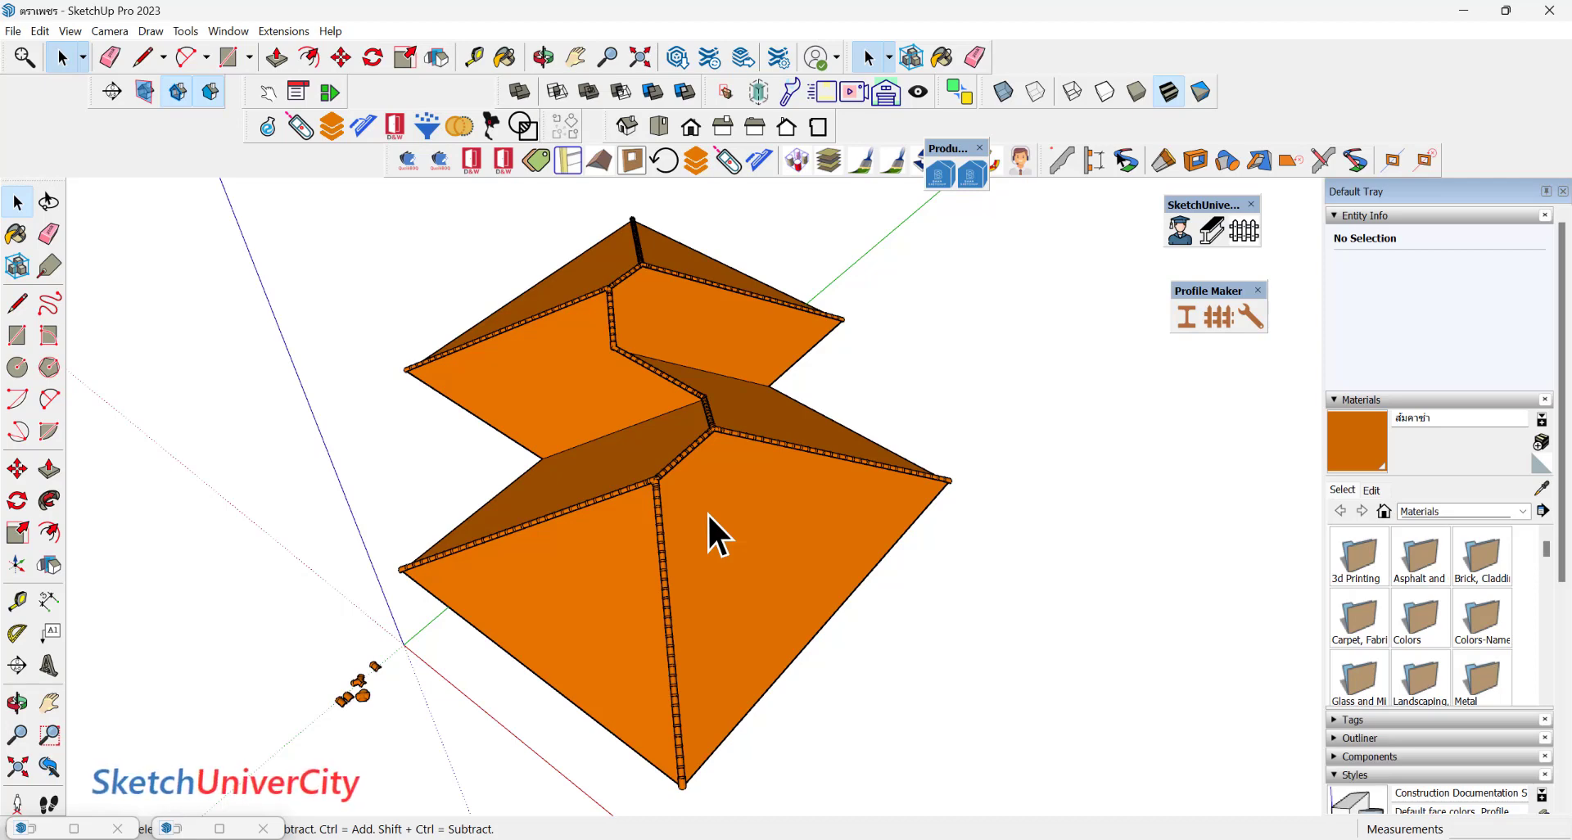
Delete the ridge caps on the lower hips: lower-left, the next segment, and the right one.
{"action": "scroll", "coordinate": [562, 491], "scroll_direction": "up", "scroll_amount": 2}
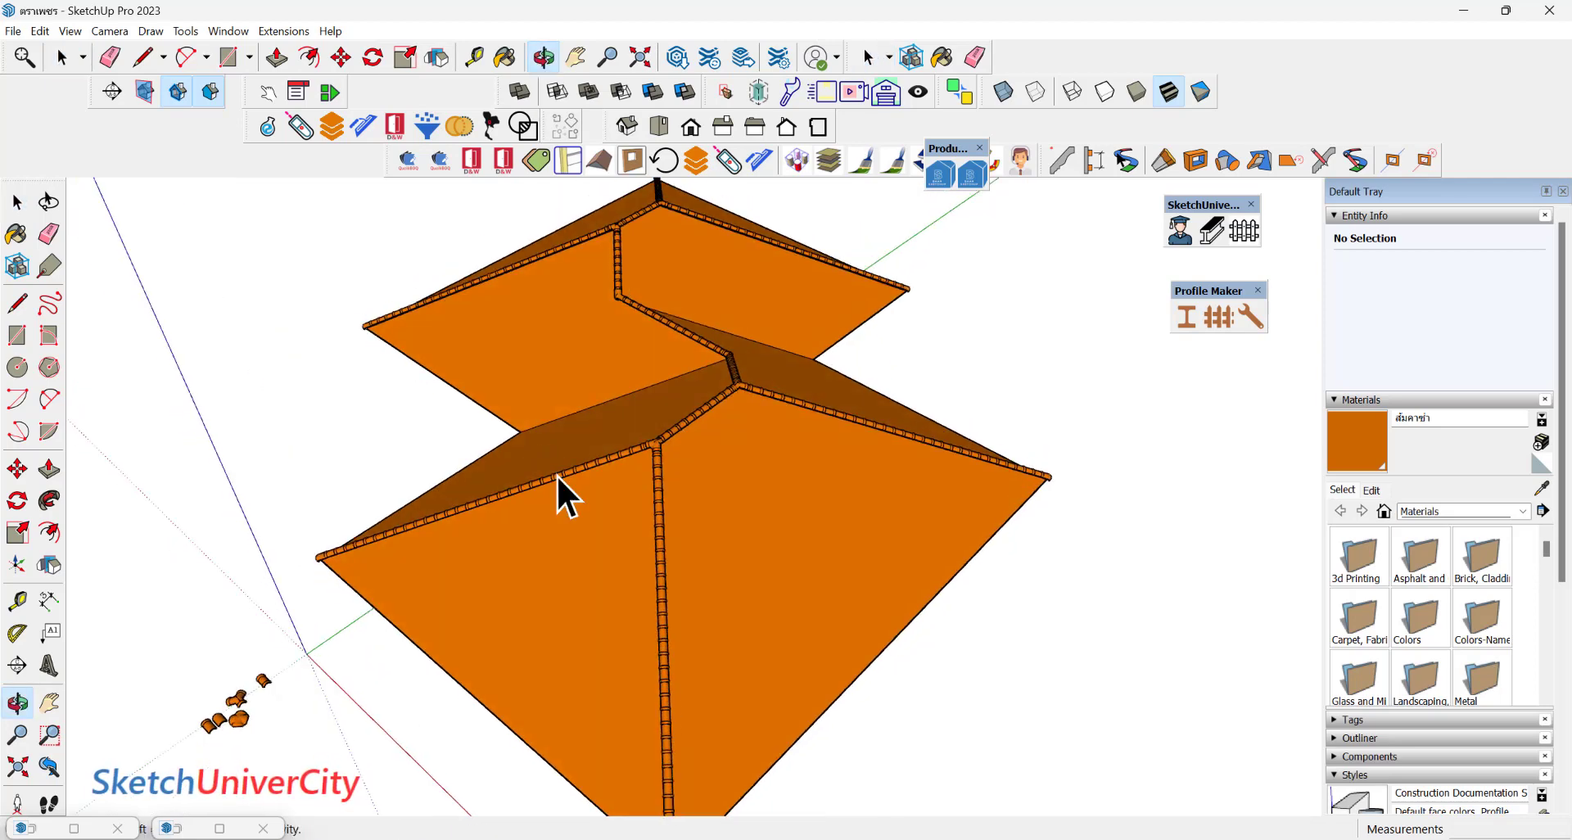
{"action": "scroll", "coordinate": [652, 502], "scroll_direction": "up", "scroll_amount": 2}
{"action": "scroll", "coordinate": [676, 475], "scroll_direction": "up", "scroll_amount": 2}
{"action": "left_click", "coordinate": [676, 475]}
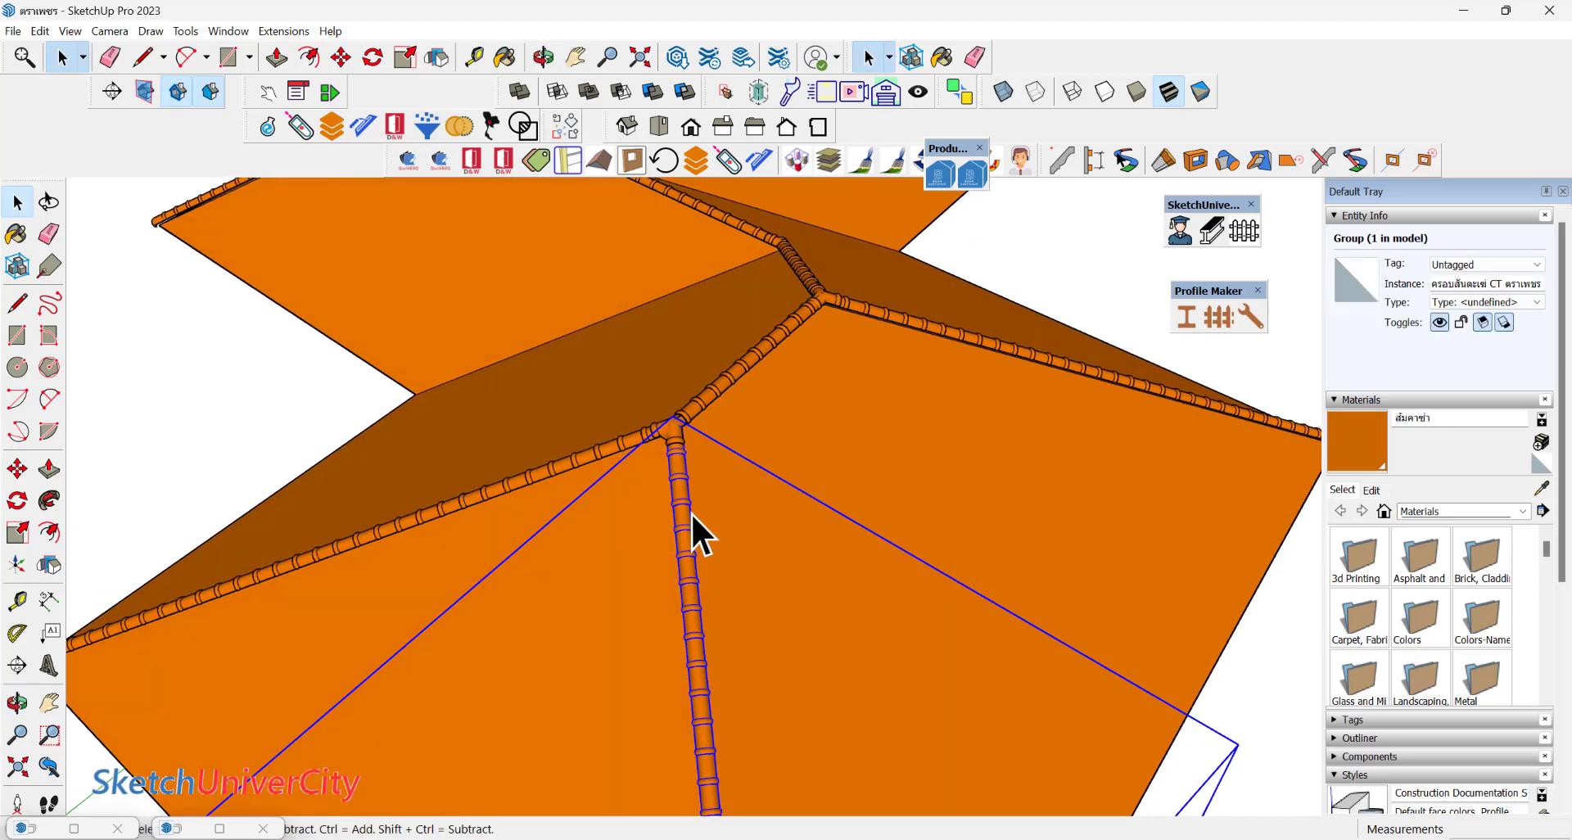
{"action": "key", "text": "ctrl+z"}
{"action": "key", "text": "Delete"}
{"action": "left_click", "coordinate": [668, 429]}
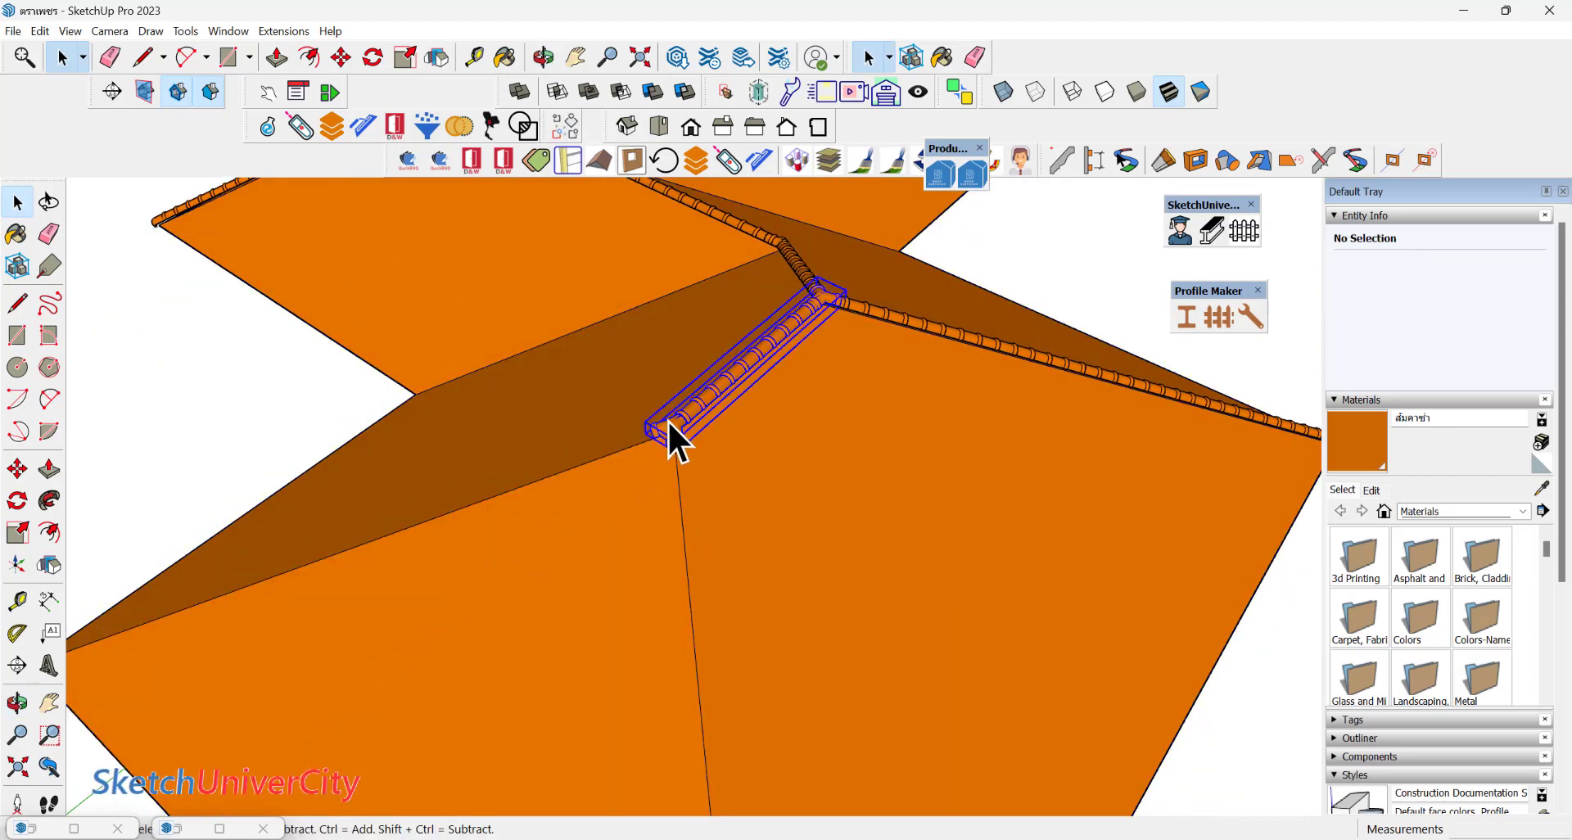
{"action": "key", "text": "Delete"}
{"action": "key", "text": "Delete"}
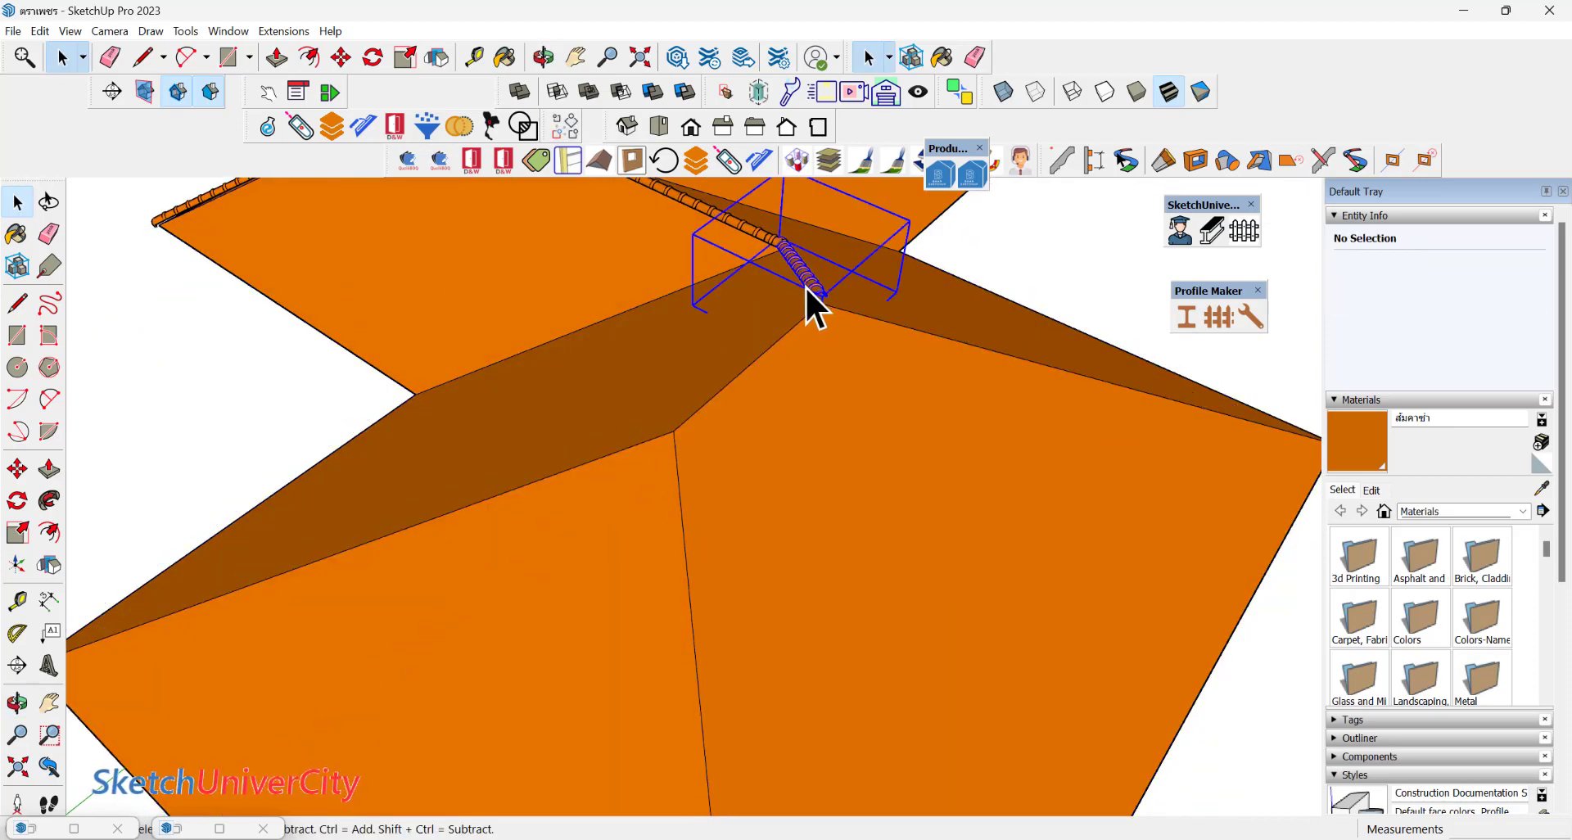
{"action": "left_click", "coordinate": [754, 252]}
{"action": "scroll", "coordinate": [729, 498], "scroll_direction": "down", "scroll_amount": 5}
{"action": "scroll", "coordinate": [729, 498], "scroll_direction": "up", "scroll_amount": 5}
Delete the remaining upper-roof ridge caps, including the left-edge and apex pieces, then zoom out.
{"action": "key", "text": "Delete"}
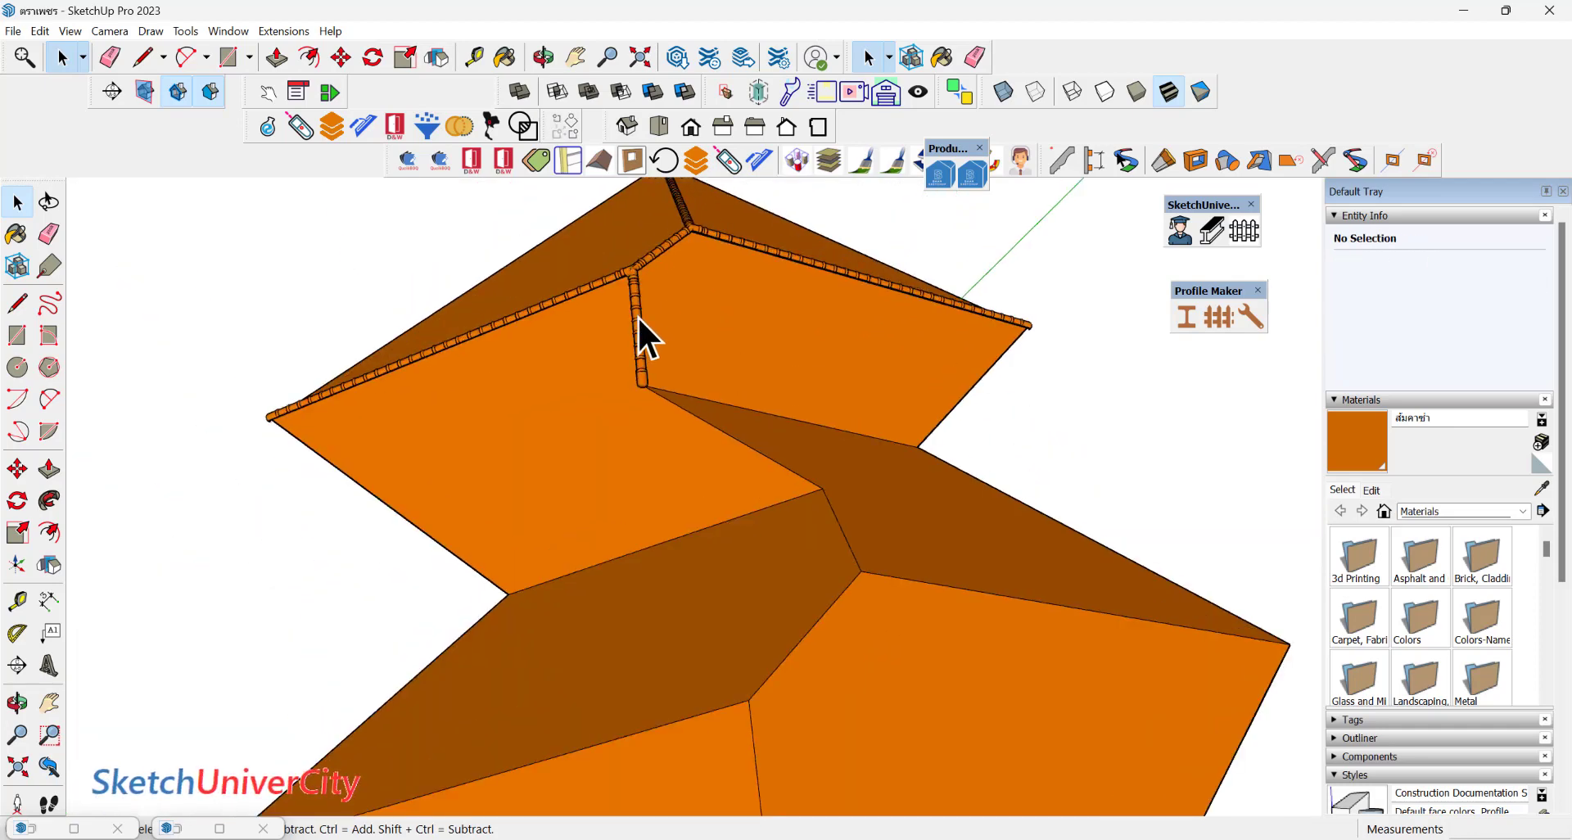
{"action": "left_click", "coordinate": [637, 316]}
{"action": "key", "text": "Delete"}
{"action": "left_click", "coordinate": [603, 281]}
{"action": "key", "text": "Delete"}
{"action": "left_click", "coordinate": [650, 254]}
{"action": "key", "text": "Delete"}
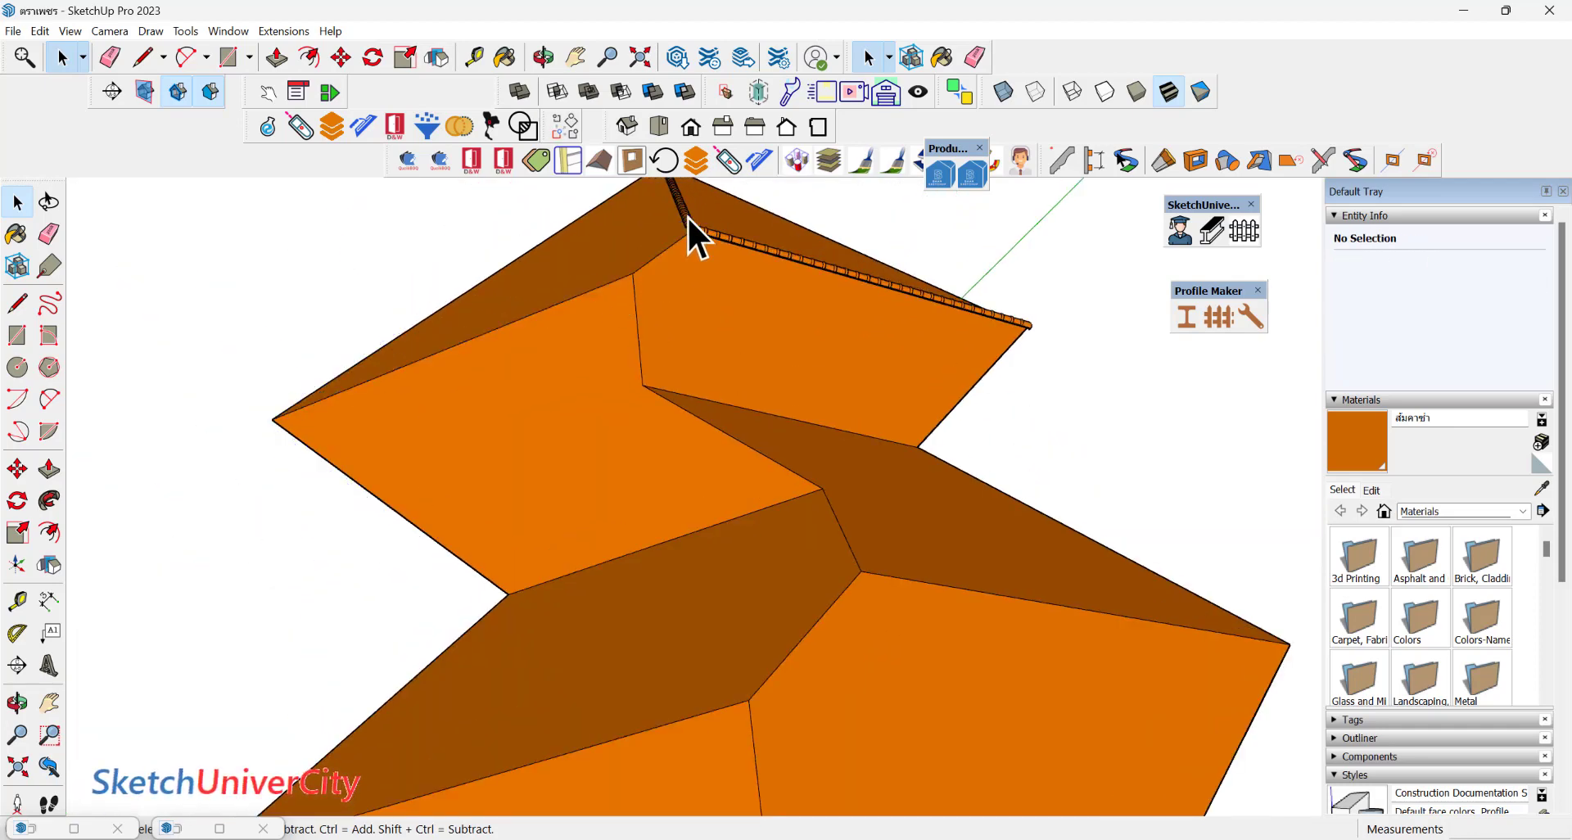
{"action": "left_click", "coordinate": [720, 239]}
{"action": "key", "text": "Delete"}
{"action": "scroll", "coordinate": [720, 239], "scroll_direction": "down", "scroll_amount": 4}
{"action": "scroll", "coordinate": [848, 373], "scroll_direction": "down", "scroll_amount": 3}
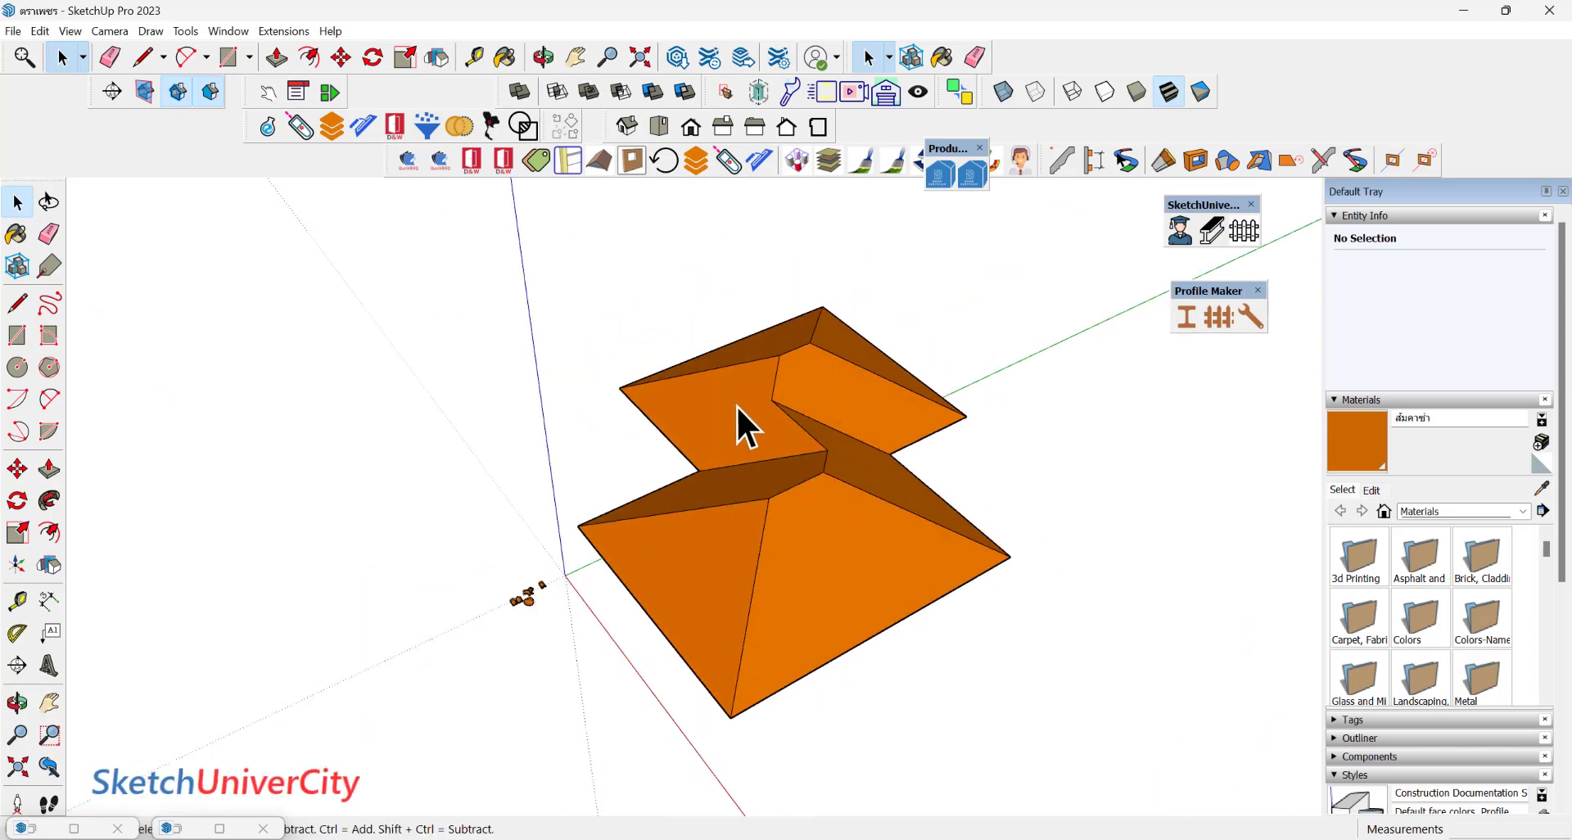
{"action": "scroll", "coordinate": [745, 598], "scroll_direction": "up", "scroll_amount": 1}
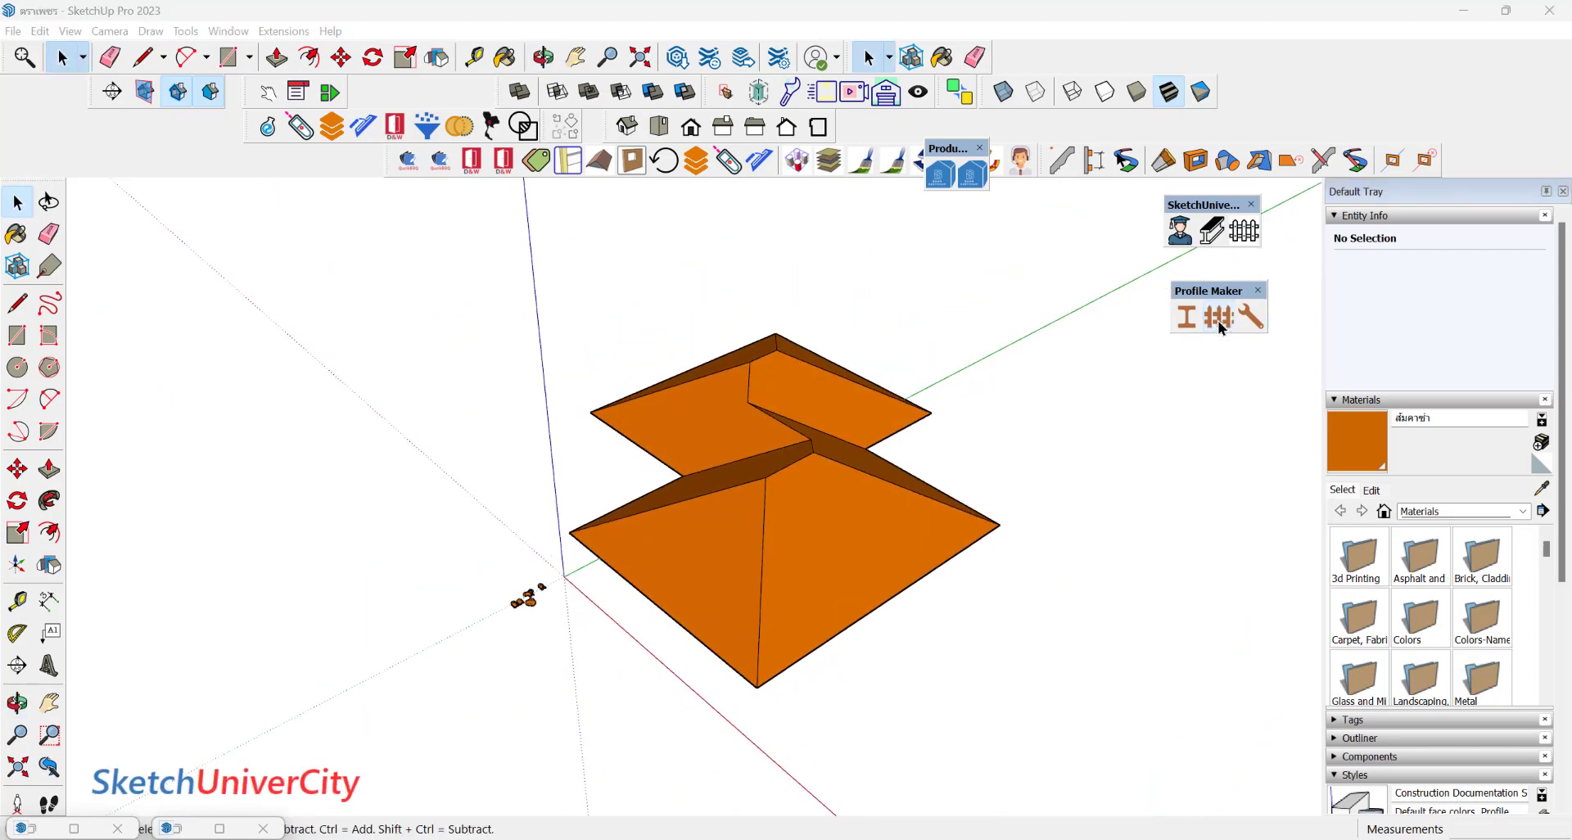
Load the ครอบสันตะเข้ CT ตราเพชร Desktop SKP into Profile Maker and dock its window at the bottom.
{"action": "left_click", "coordinate": [972, 174]}
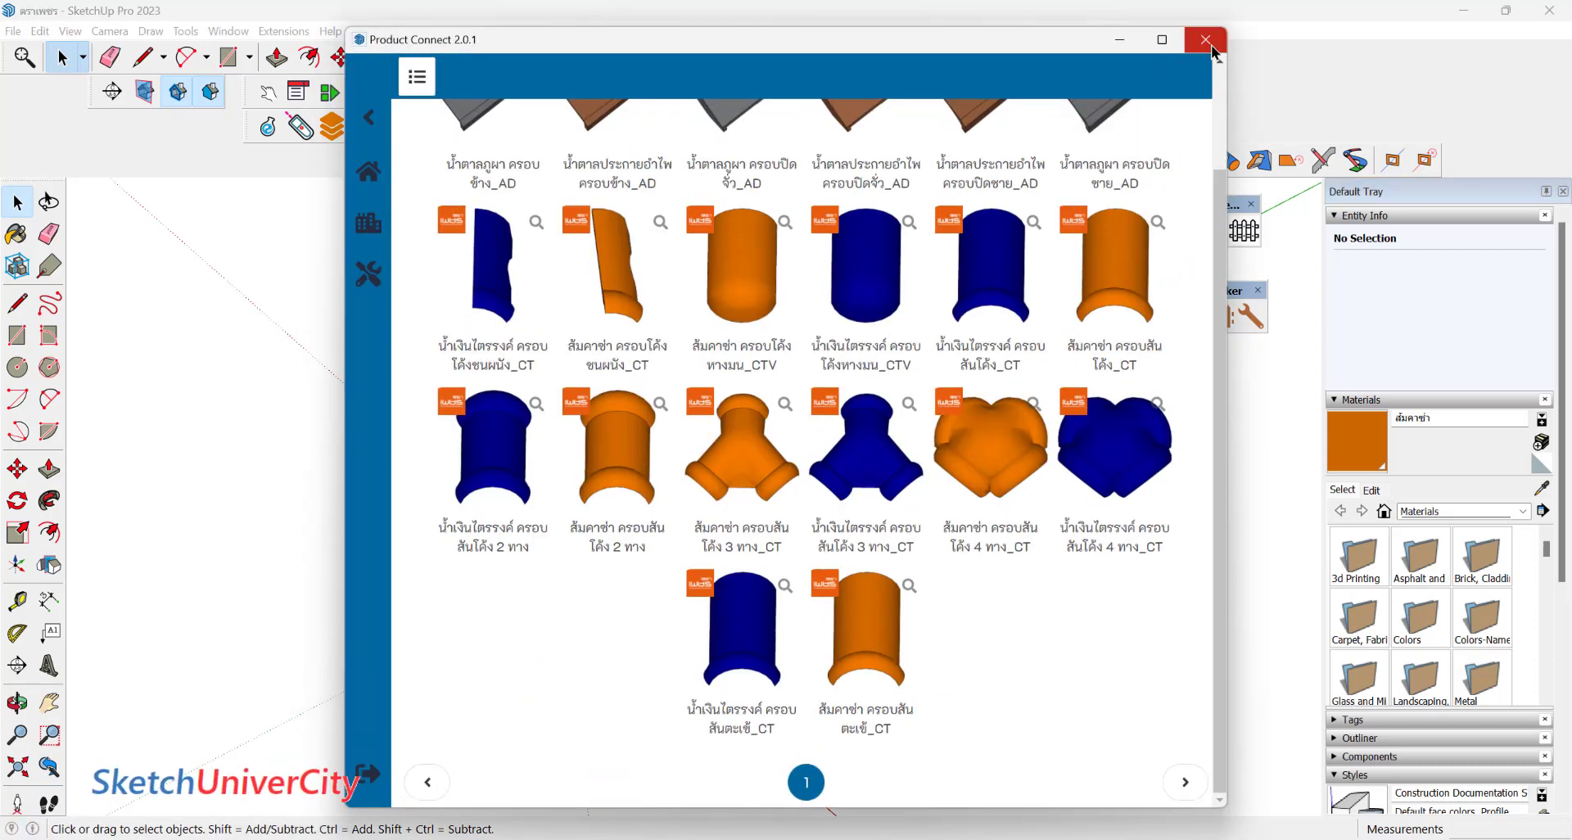
{"action": "left_click", "coordinate": [1215, 54]}
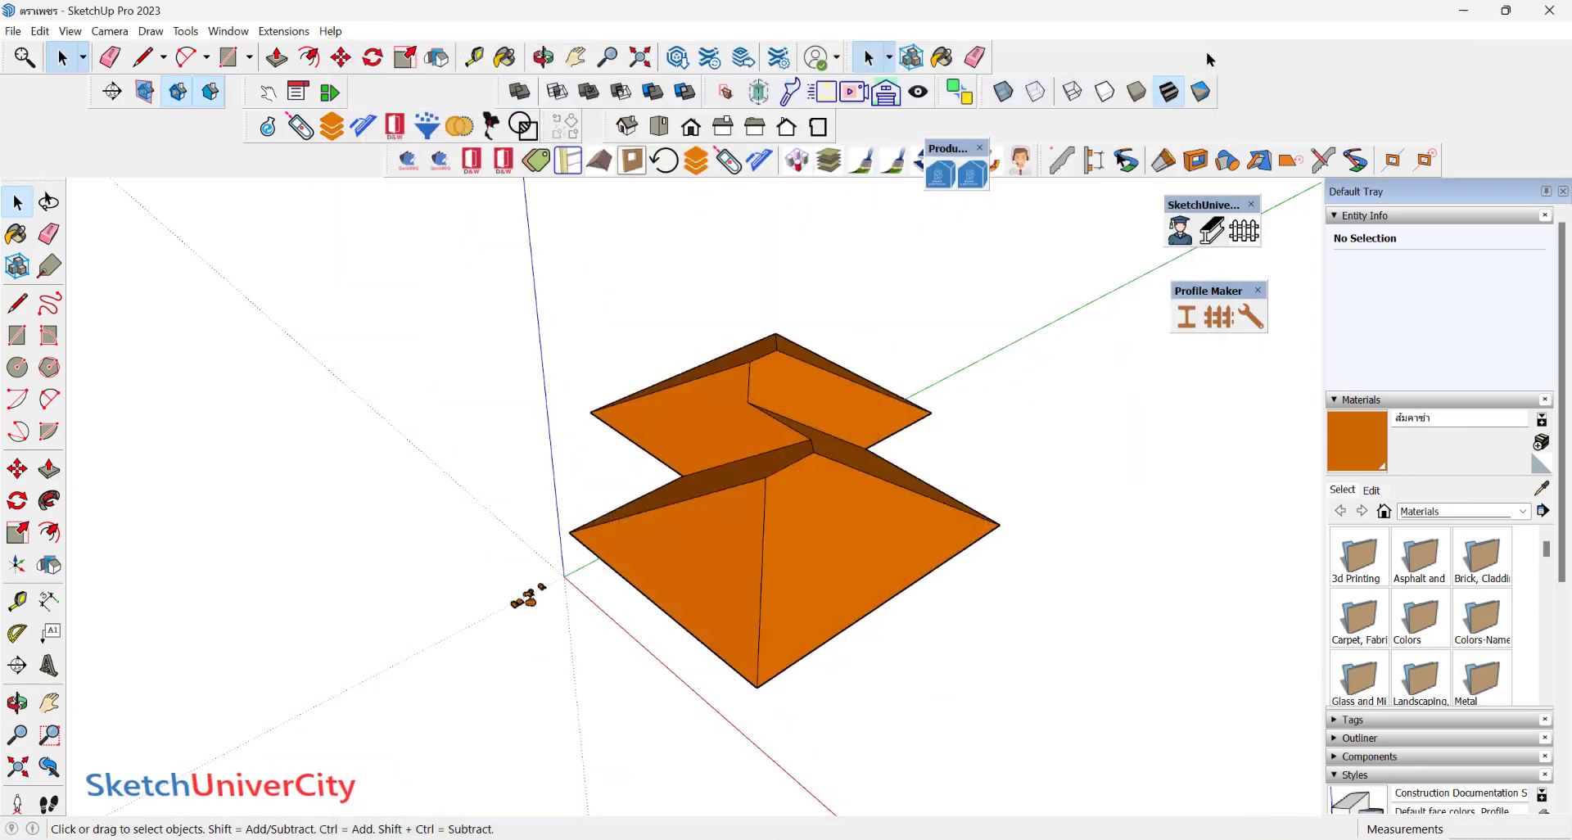
{"action": "left_click", "coordinate": [1218, 320]}
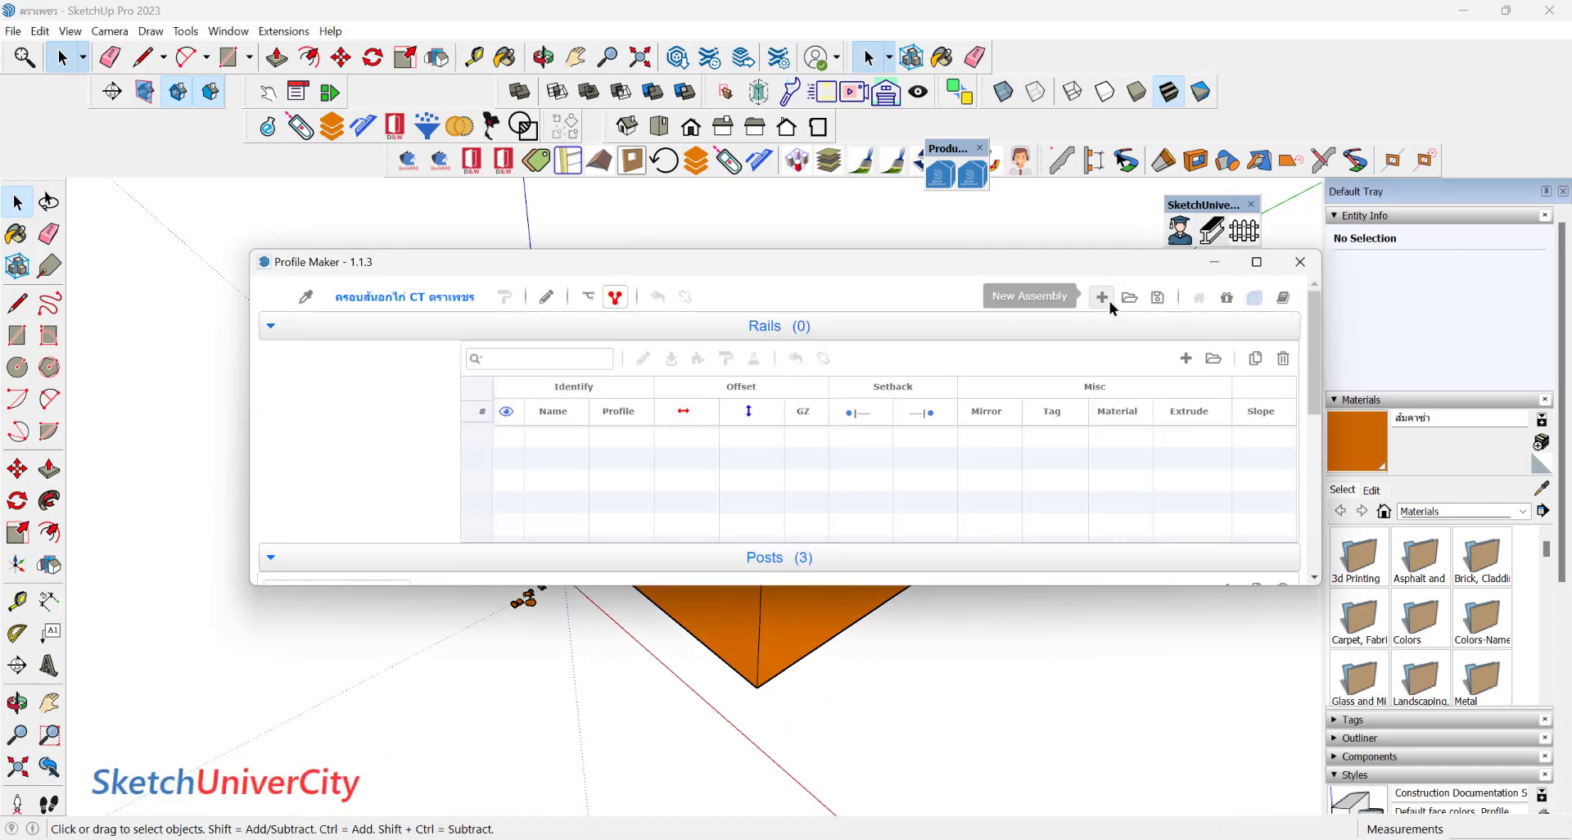
{"action": "left_click", "coordinate": [1130, 299]}
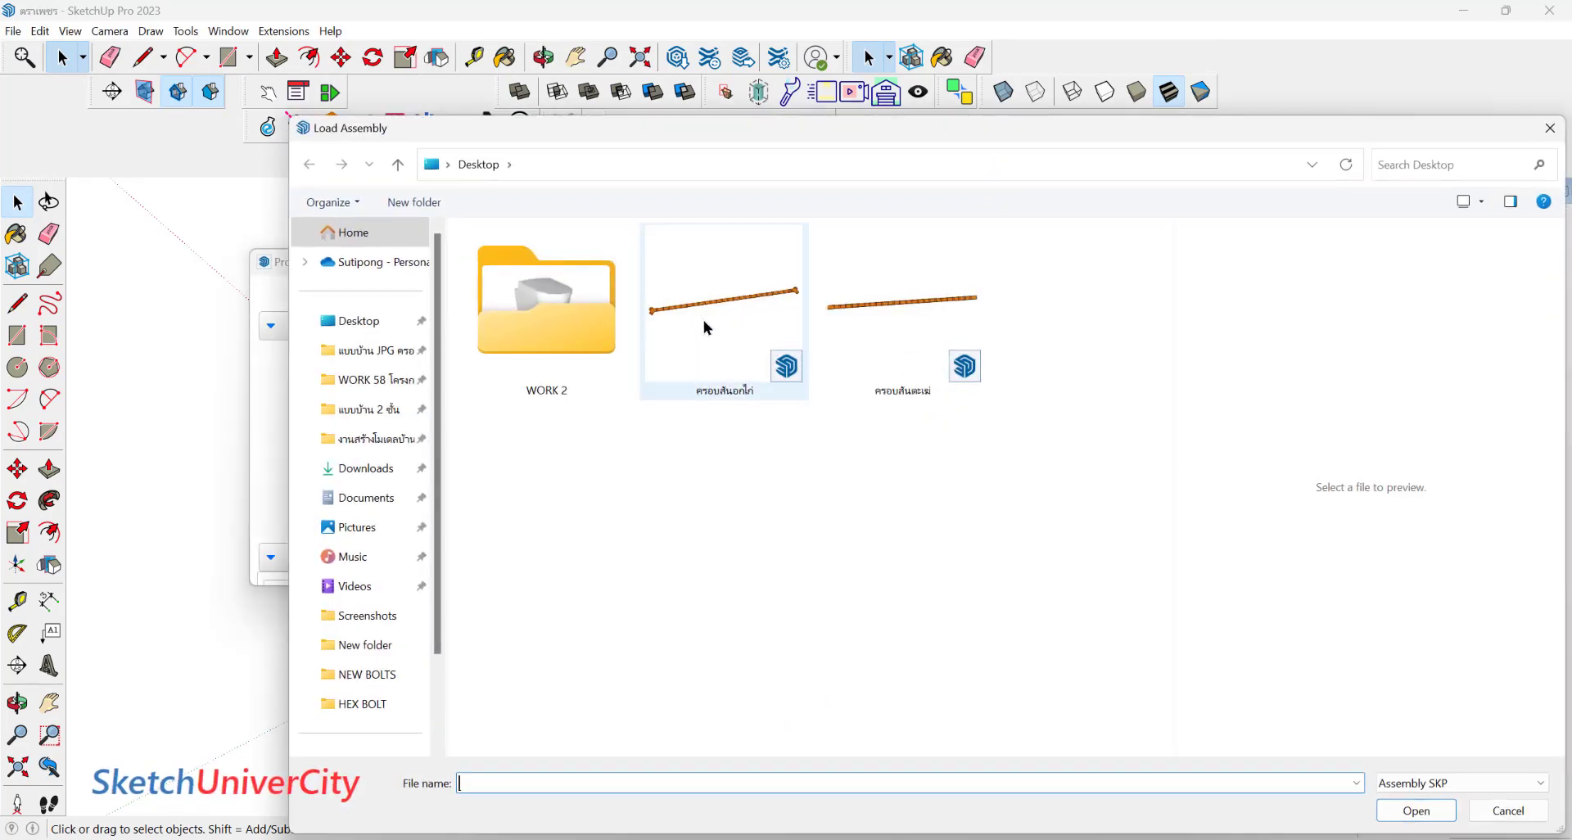
{"action": "double_click", "coordinate": [899, 318]}
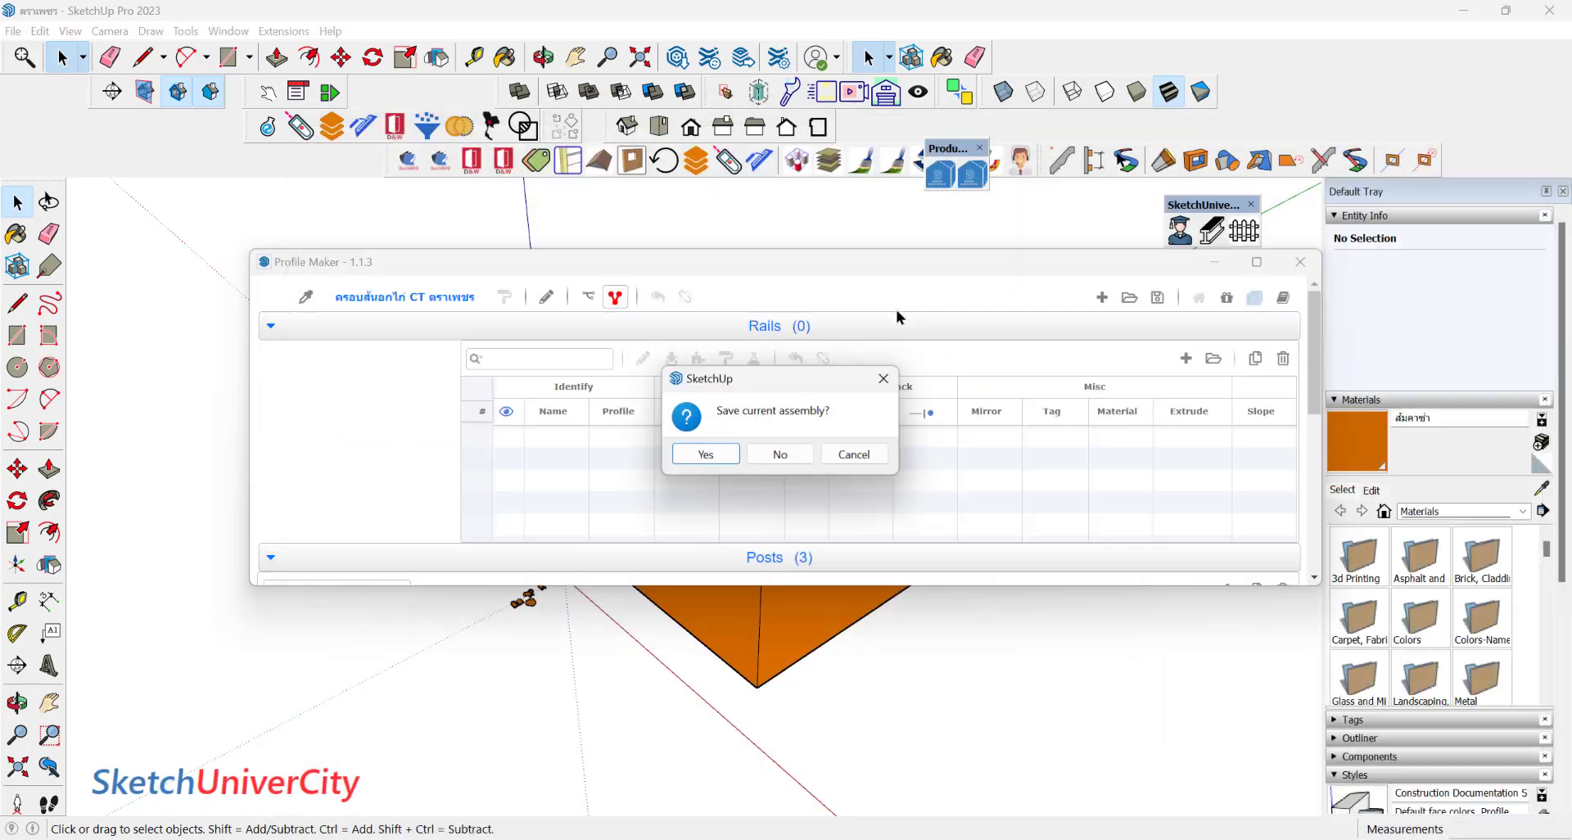
{"action": "left_click", "coordinate": [778, 459]}
{"action": "left_click_drag", "start_coordinate": [828, 265], "coordinate": [869, 649]}
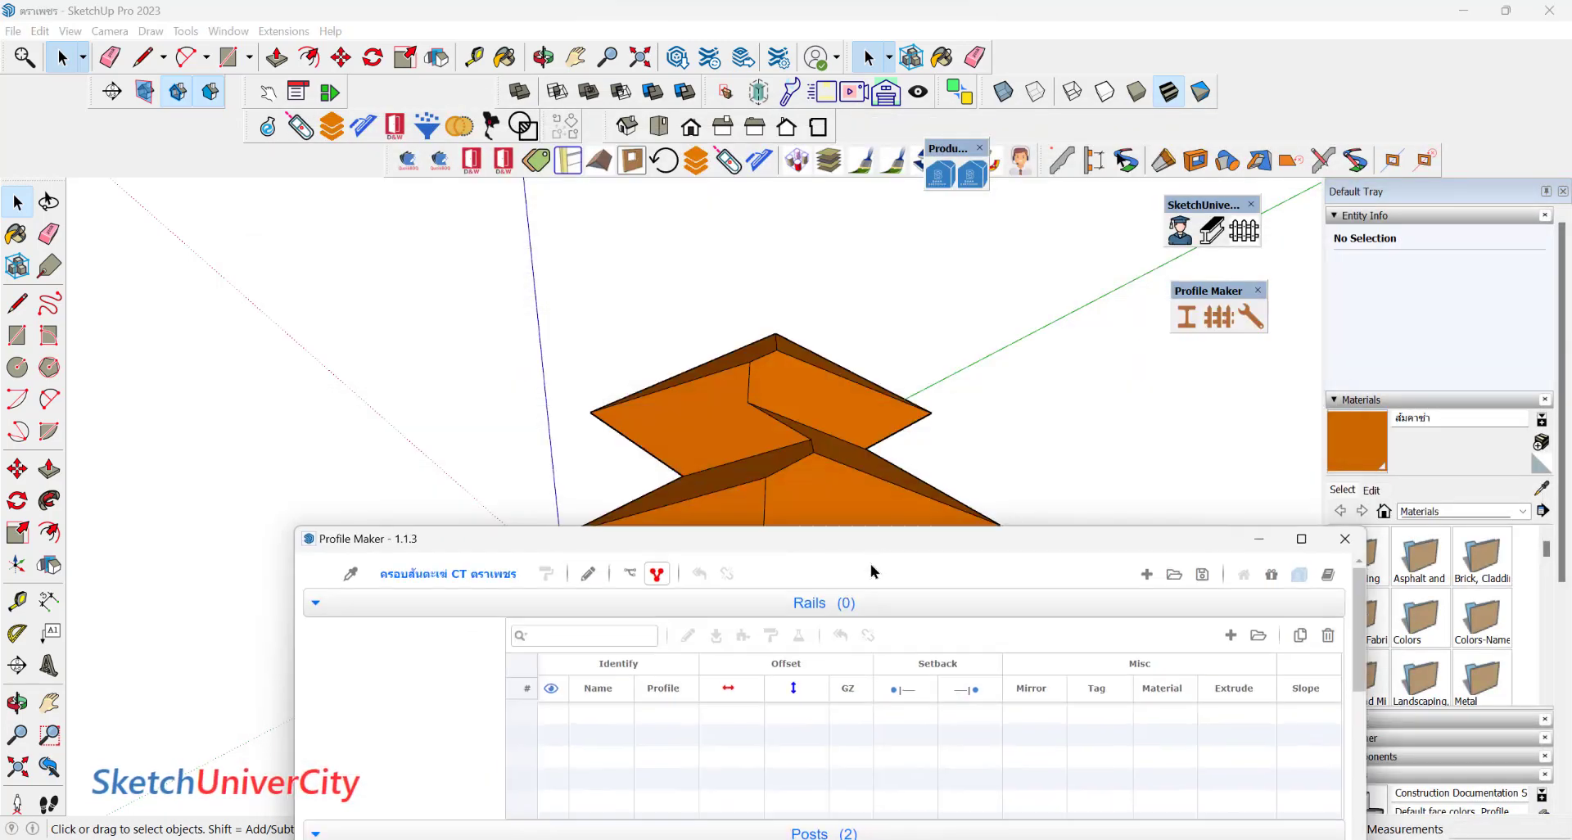
{"action": "left_click", "coordinate": [585, 679]}
Run ridge-cap rails up the first two hips from their bottom corners to the ridge.
{"action": "scroll", "coordinate": [616, 521], "scroll_direction": "down", "scroll_amount": 2}
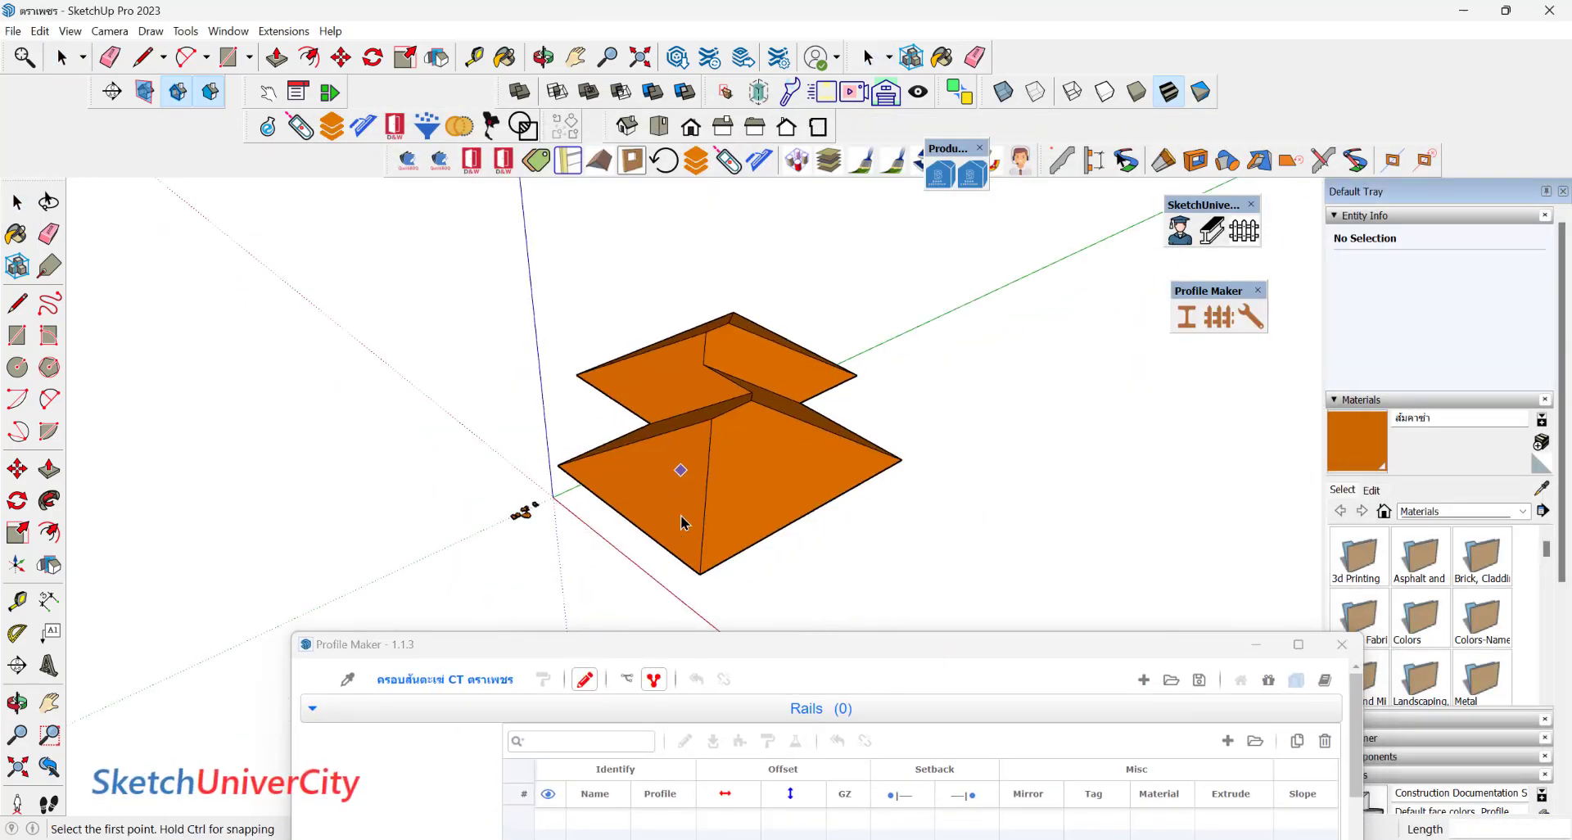
{"action": "left_click", "coordinate": [702, 574]}
{"action": "scroll", "coordinate": [710, 430], "scroll_direction": "up", "scroll_amount": 2}
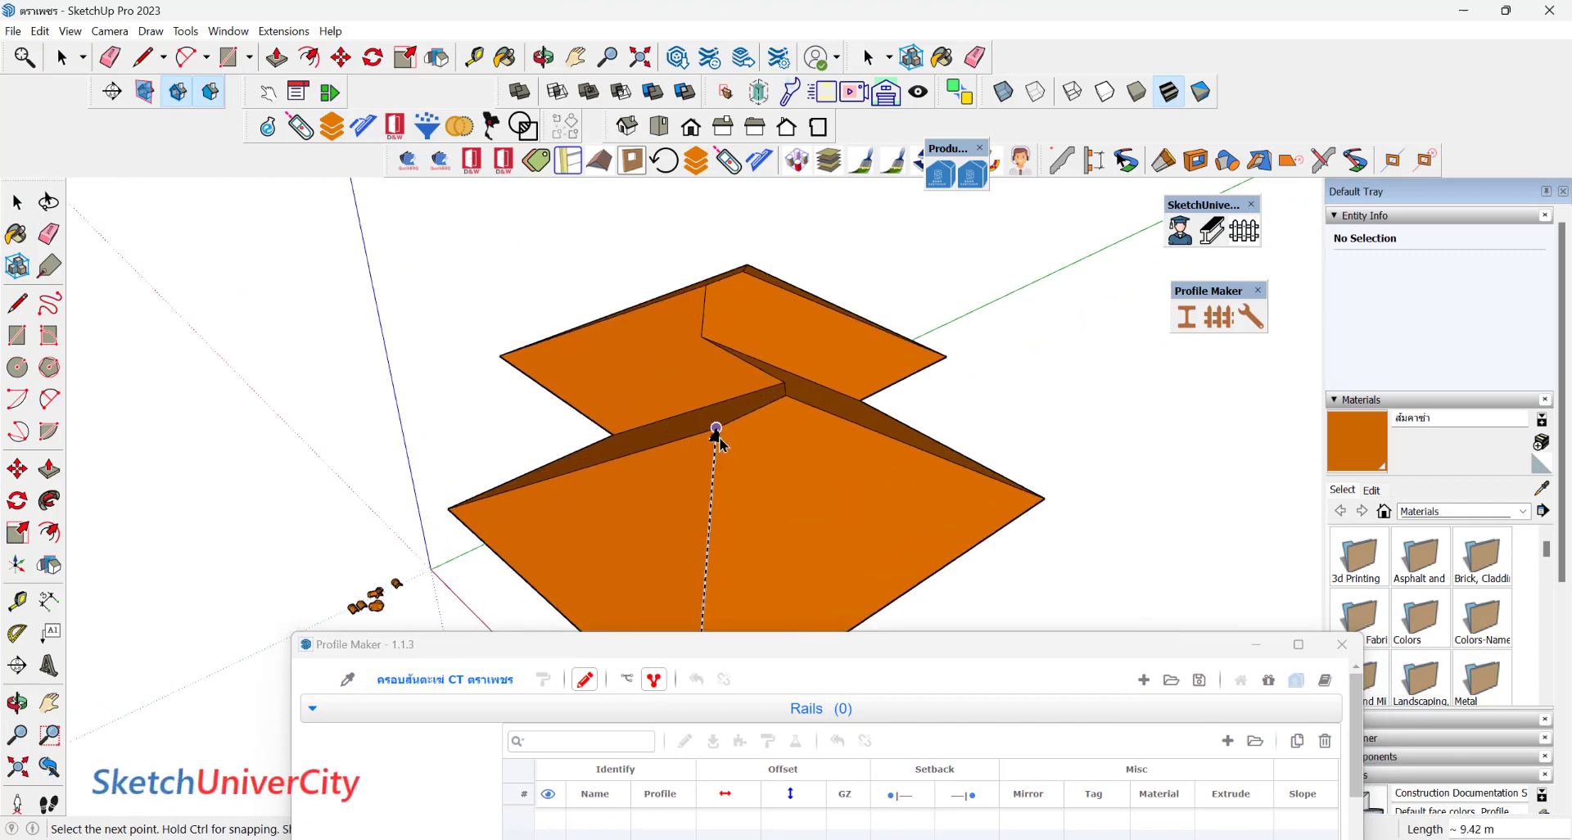
{"action": "double_click", "coordinate": [719, 440]}
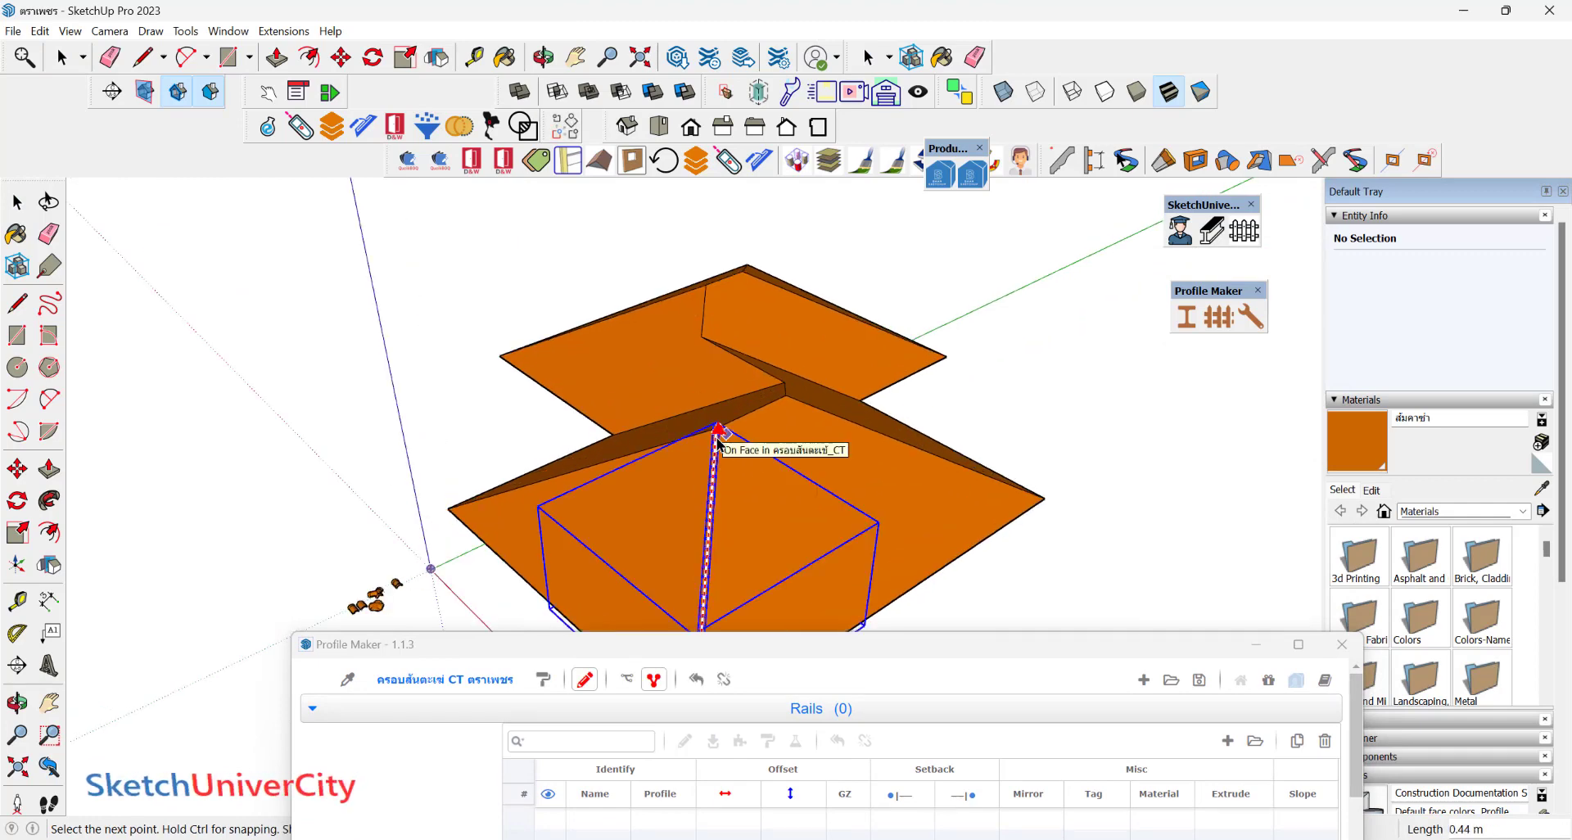
{"action": "left_click", "coordinate": [449, 512]}
{"action": "scroll", "coordinate": [449, 512], "scroll_direction": "up", "scroll_amount": 2}
{"action": "scroll", "coordinate": [765, 433], "scroll_direction": "up", "scroll_amount": 2}
{"action": "scroll", "coordinate": [596, 456], "scroll_direction": "up", "scroll_amount": 2}
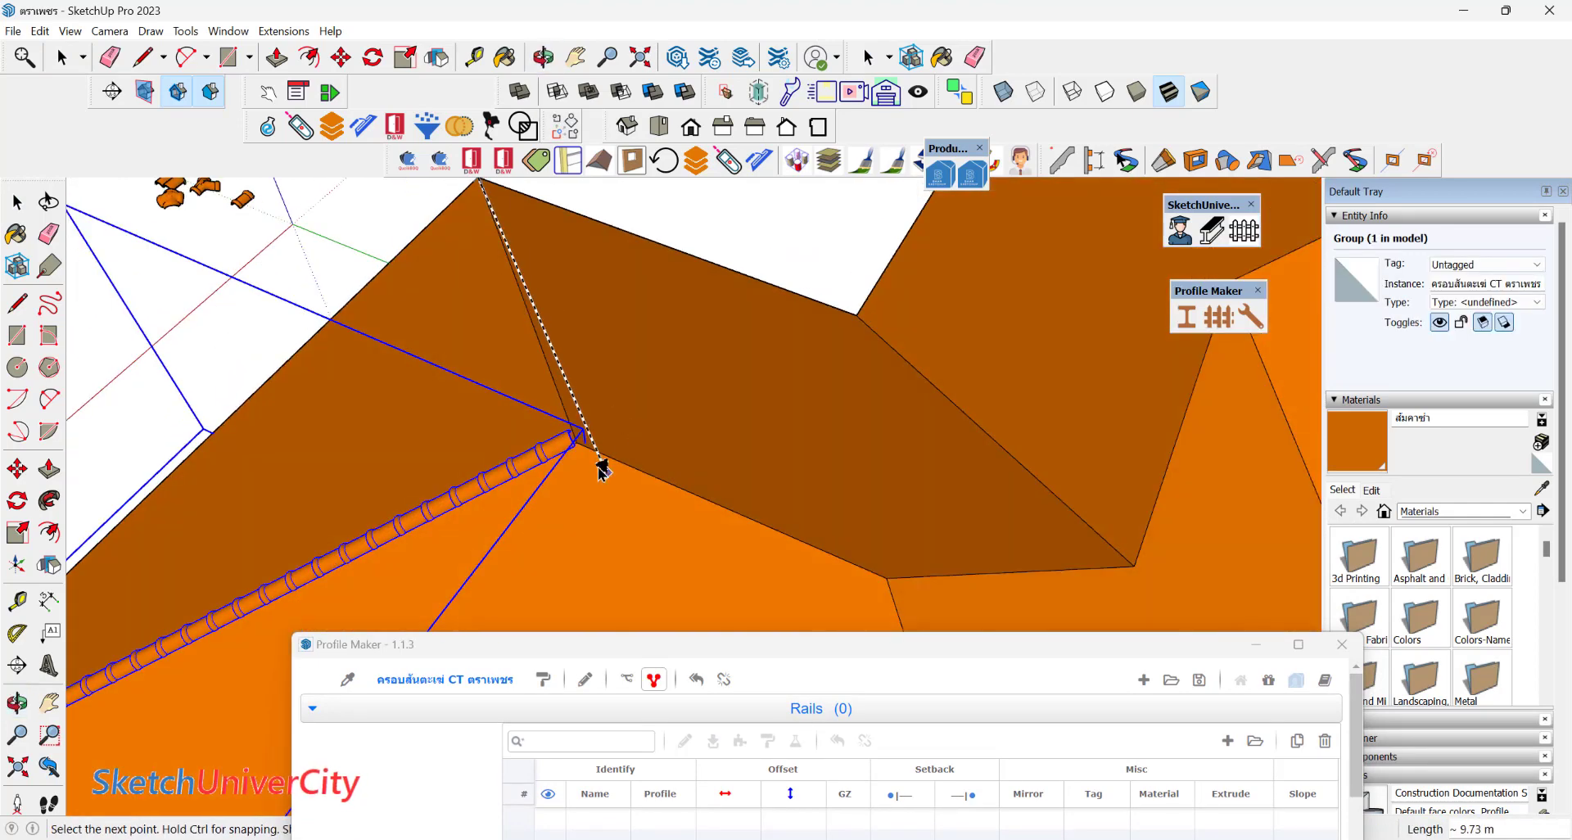
{"action": "scroll", "coordinate": [567, 418], "scroll_direction": "up", "scroll_amount": 2}
{"action": "double_click", "coordinate": [565, 424]}
{"action": "scroll", "coordinate": [549, 385], "scroll_direction": "down", "scroll_amount": 2}
{"action": "scroll", "coordinate": [543, 352], "scroll_direction": "down", "scroll_amount": 3}
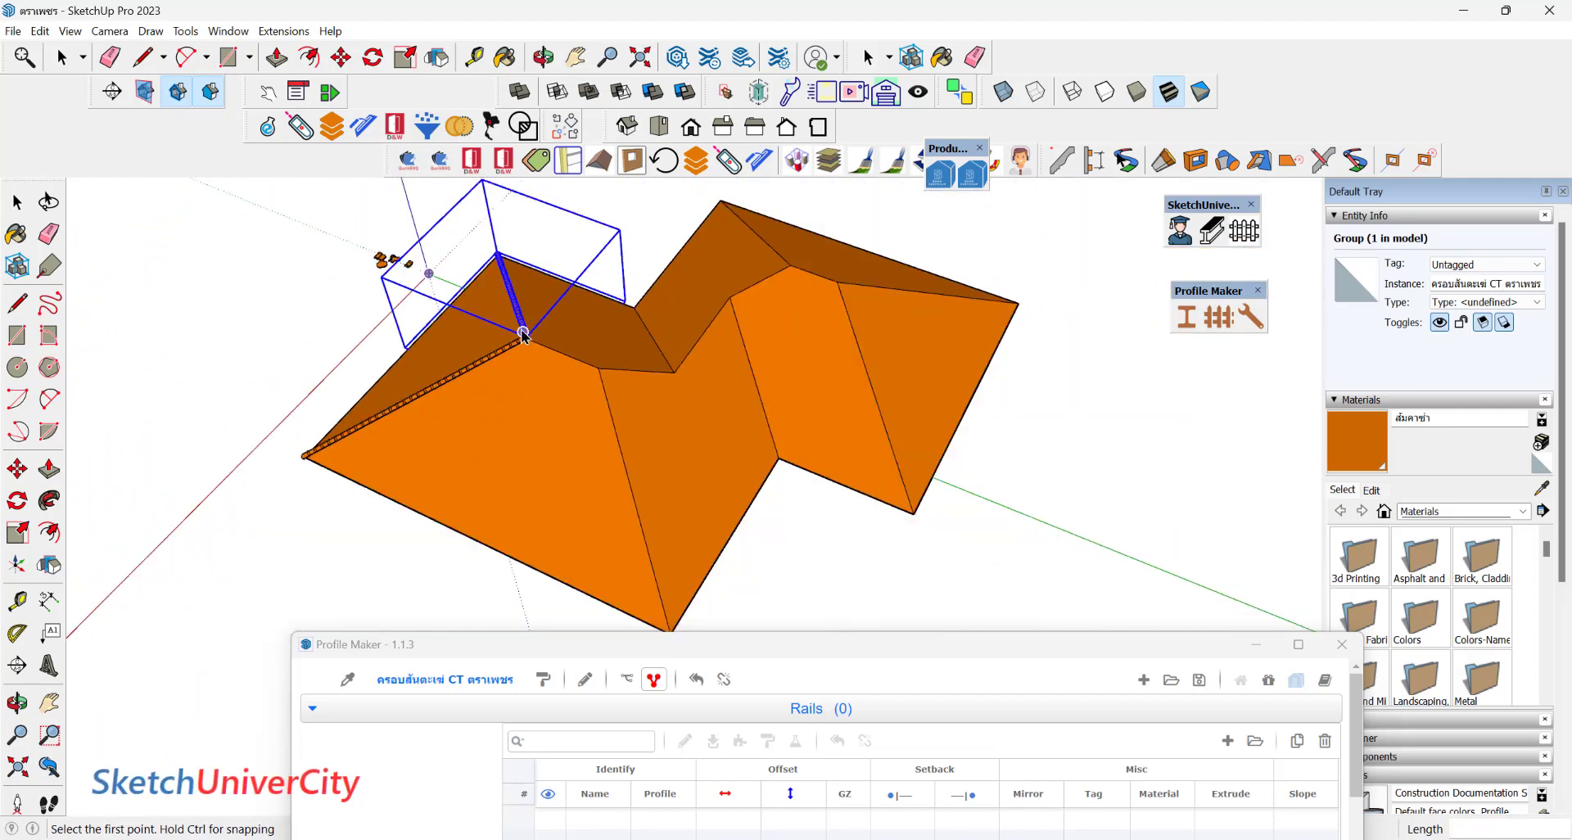
{"action": "scroll", "coordinate": [527, 333], "scroll_direction": "down", "scroll_amount": 1}
Cap a hip on the far side of the roof with a ridge-cap rail.
{"action": "left_click", "coordinate": [613, 512]}
{"action": "scroll", "coordinate": [573, 426], "scroll_direction": "up", "scroll_amount": 2}
{"action": "scroll", "coordinate": [543, 351], "scroll_direction": "up", "scroll_amount": 2}
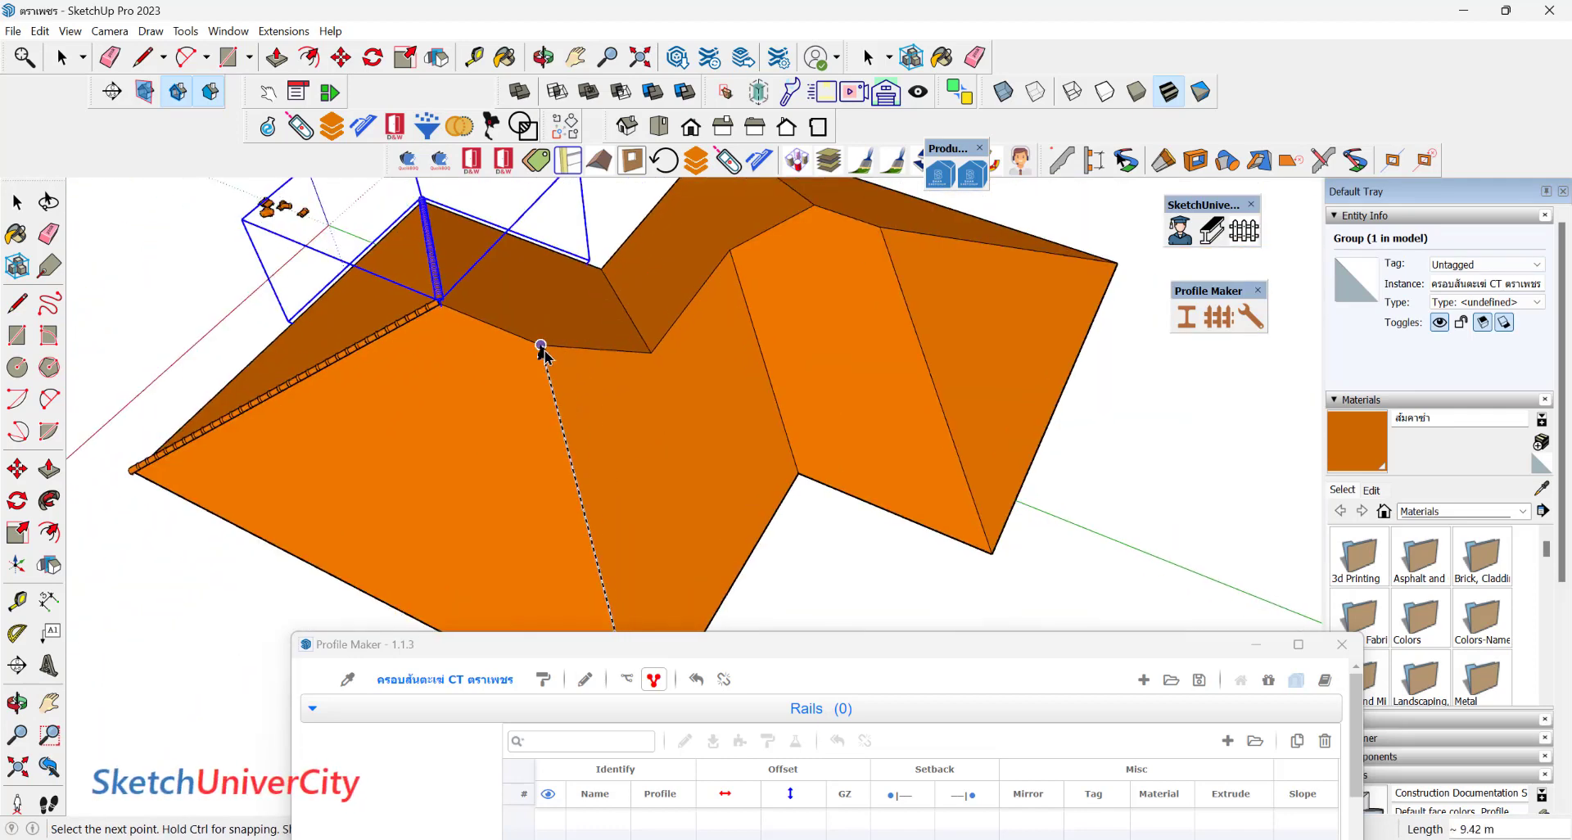
{"action": "mouse_move", "coordinate": [992, 555]}
{"action": "middle_mouse_down"}
{"action": "mouse_move", "coordinate": [892, 298]}
{"action": "mouse_move", "coordinate": [1046, 316]}
{"action": "mouse_move", "coordinate": [433, 199]}
{"action": "middle_mouse_up"}
{"action": "scroll", "coordinate": [463, 221], "scroll_direction": "down", "scroll_amount": 2}
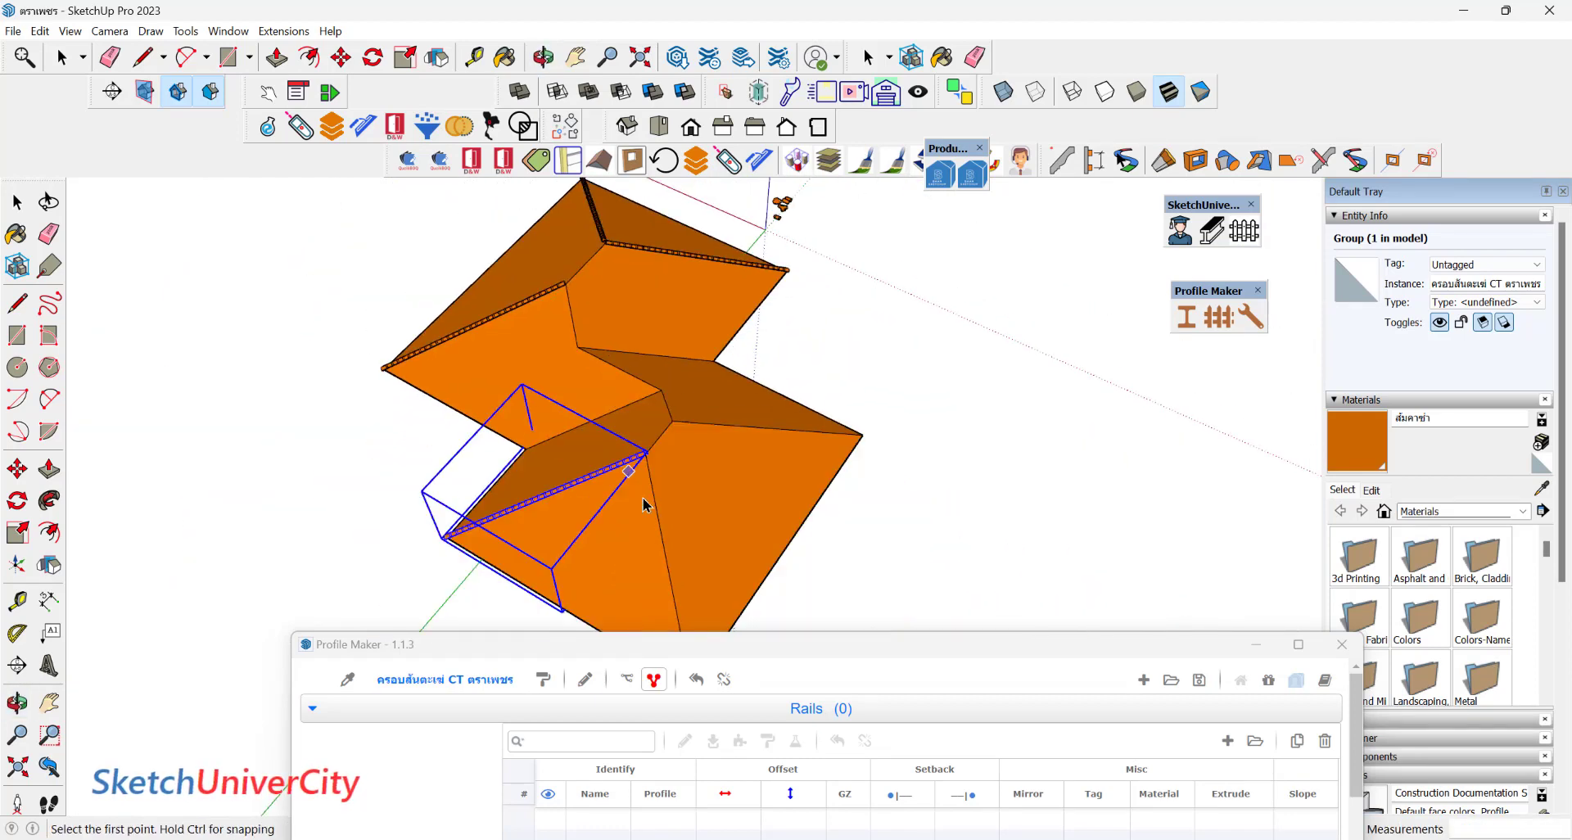
{"action": "scroll", "coordinate": [688, 505], "scroll_direction": "down", "scroll_amount": 2}
{"action": "left_click", "coordinate": [672, 513]}
{"action": "middle_click_drag", "start_coordinate": [672, 513], "coordinate": [351, 502]}
{"action": "scroll", "coordinate": [692, 393], "scroll_direction": "up", "scroll_amount": 3}
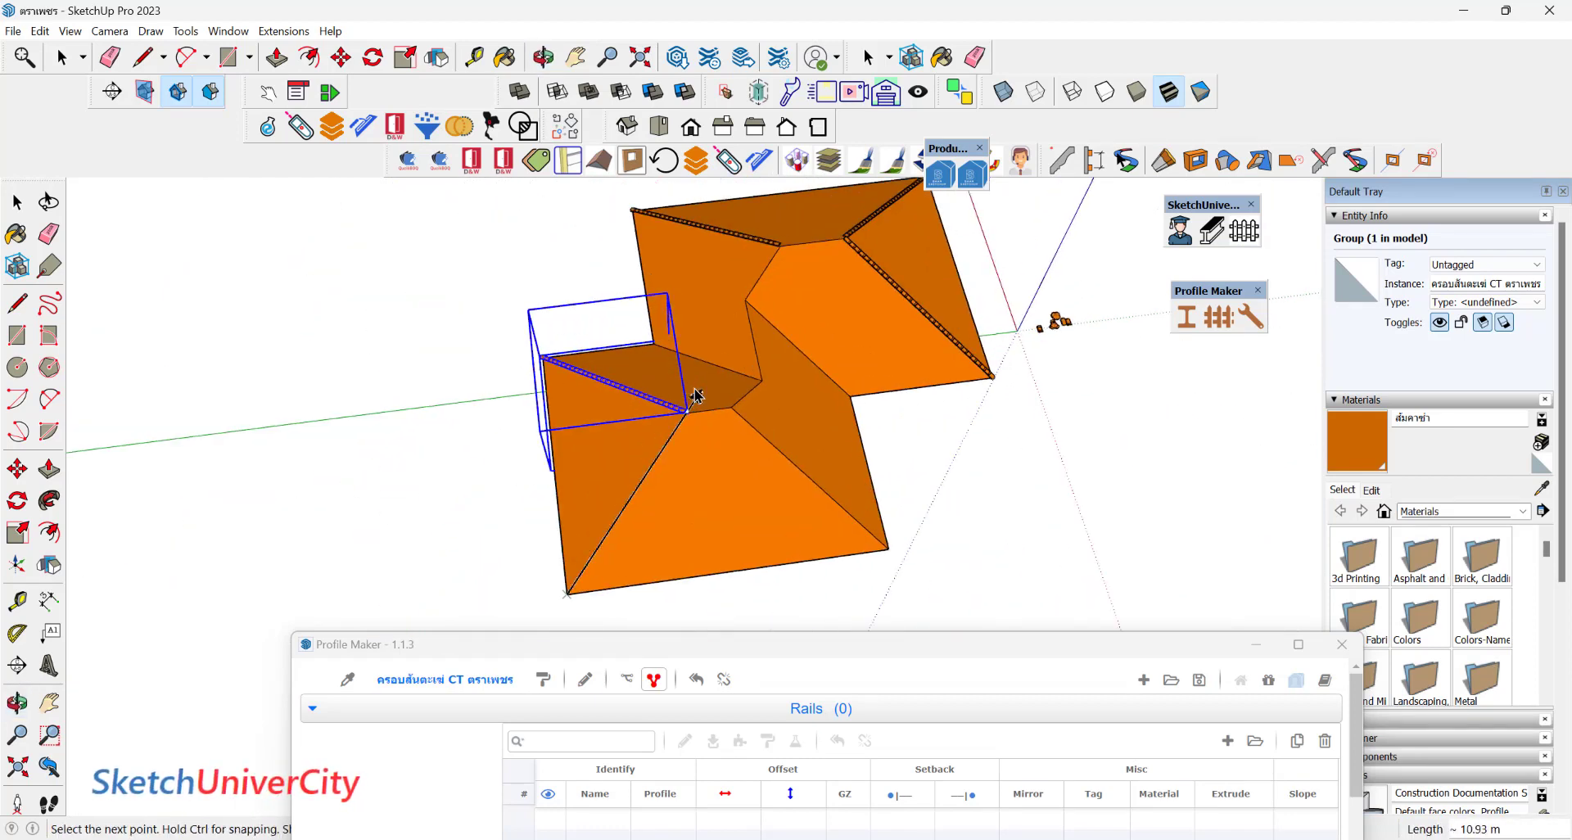
{"action": "scroll", "coordinate": [686, 481], "scroll_direction": "up", "scroll_amount": 3}
{"action": "left_click", "coordinate": [603, 475]}
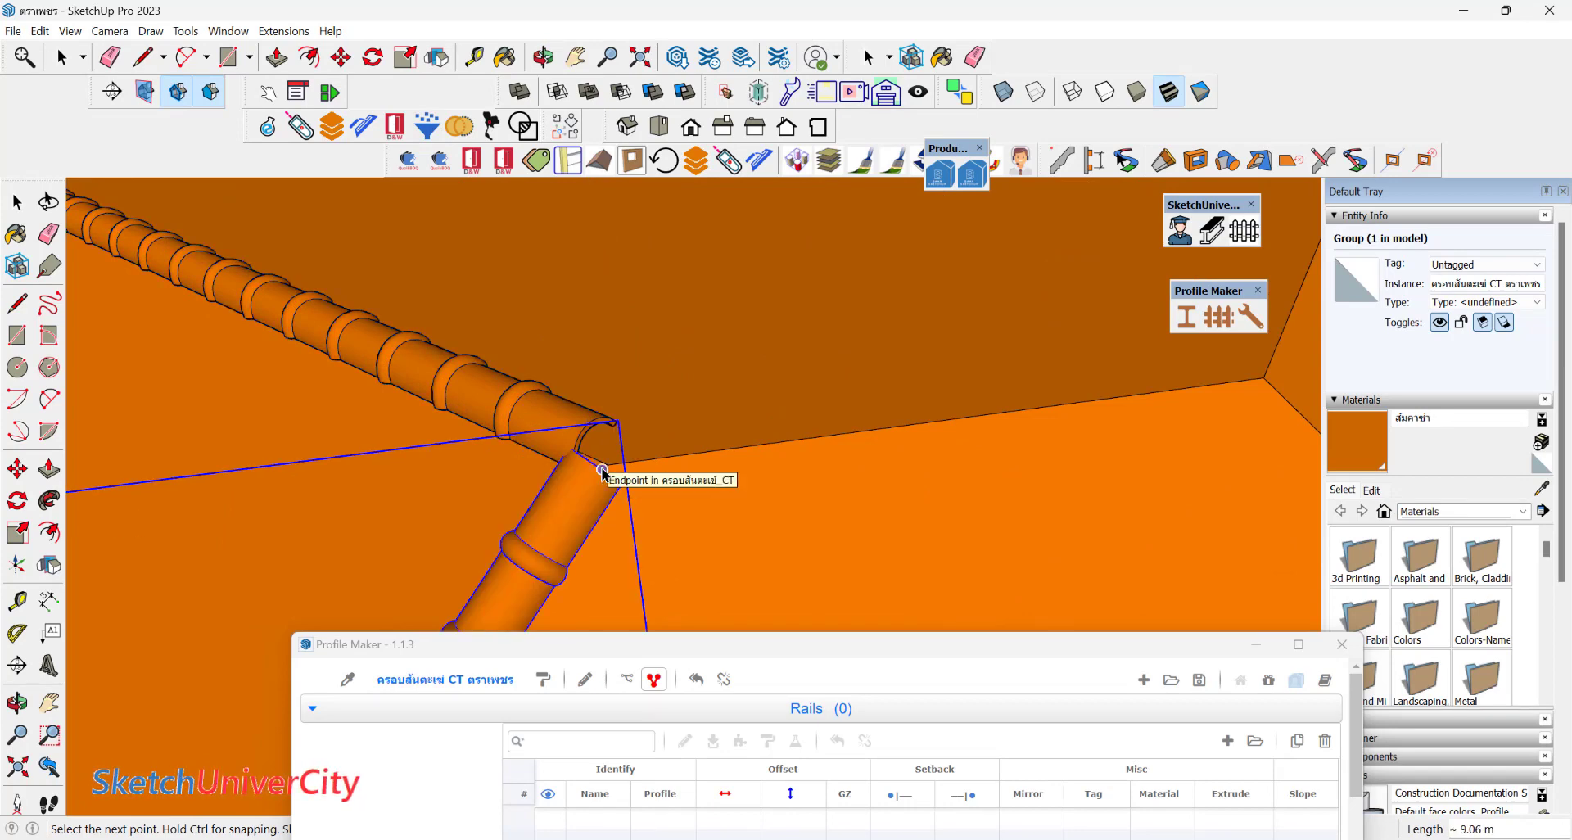
{"action": "scroll", "coordinate": [544, 379], "scroll_direction": "down", "scroll_amount": 2}
{"action": "scroll", "coordinate": [549, 383], "scroll_direction": "down", "scroll_amount": 3}
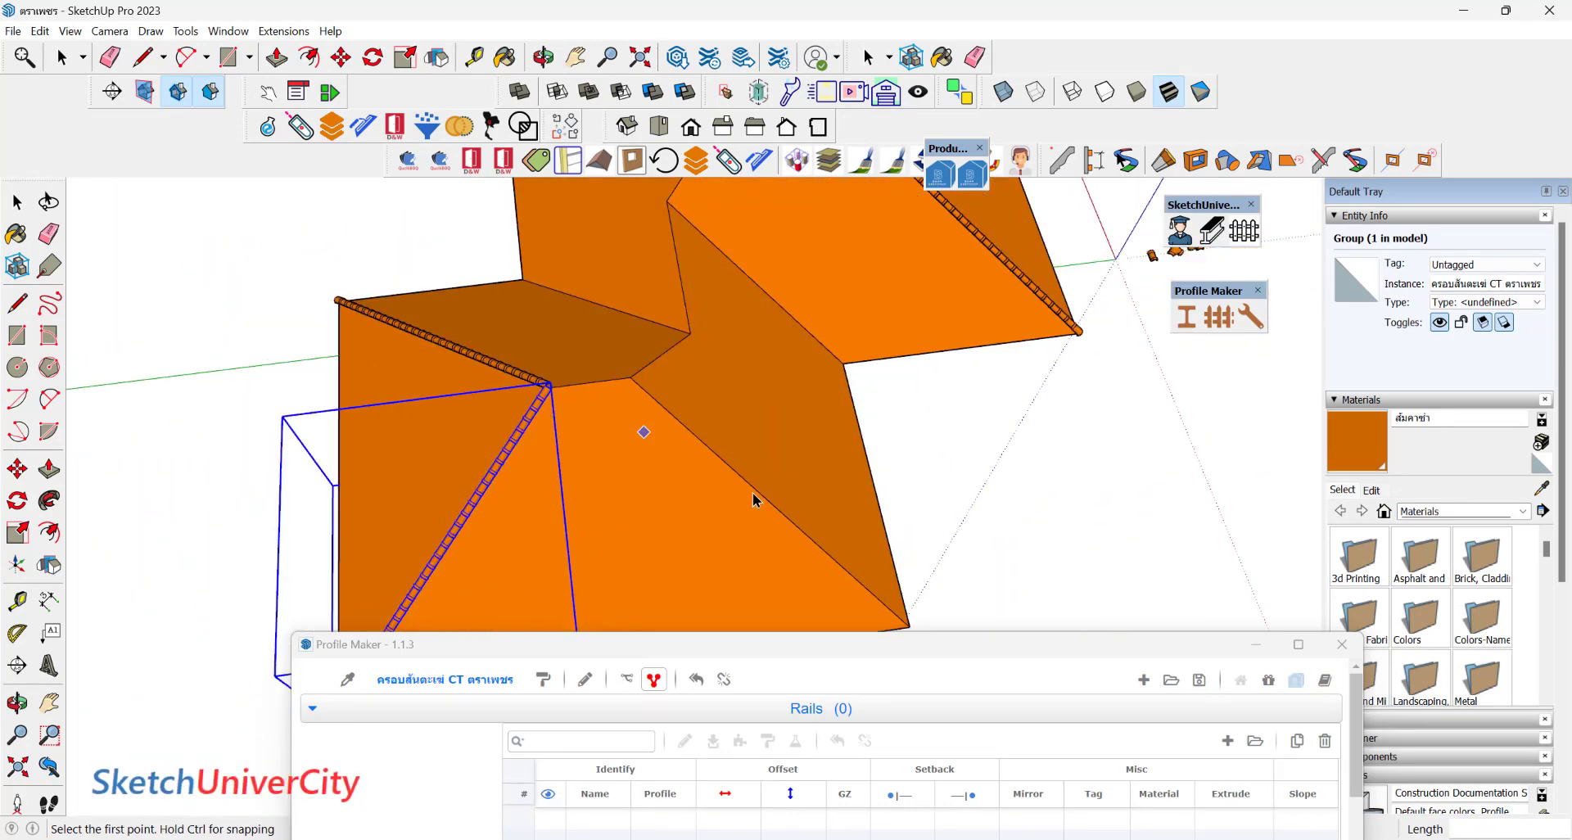
Cap another hip from its outer corner and add a short rail from the ridge corner.
{"action": "left_click", "coordinate": [906, 626]}
{"action": "left_click", "coordinate": [636, 385]}
{"action": "scroll", "coordinate": [779, 350], "scroll_direction": "down", "scroll_amount": 2}
{"action": "scroll", "coordinate": [653, 287], "scroll_direction": "up", "scroll_amount": 2}
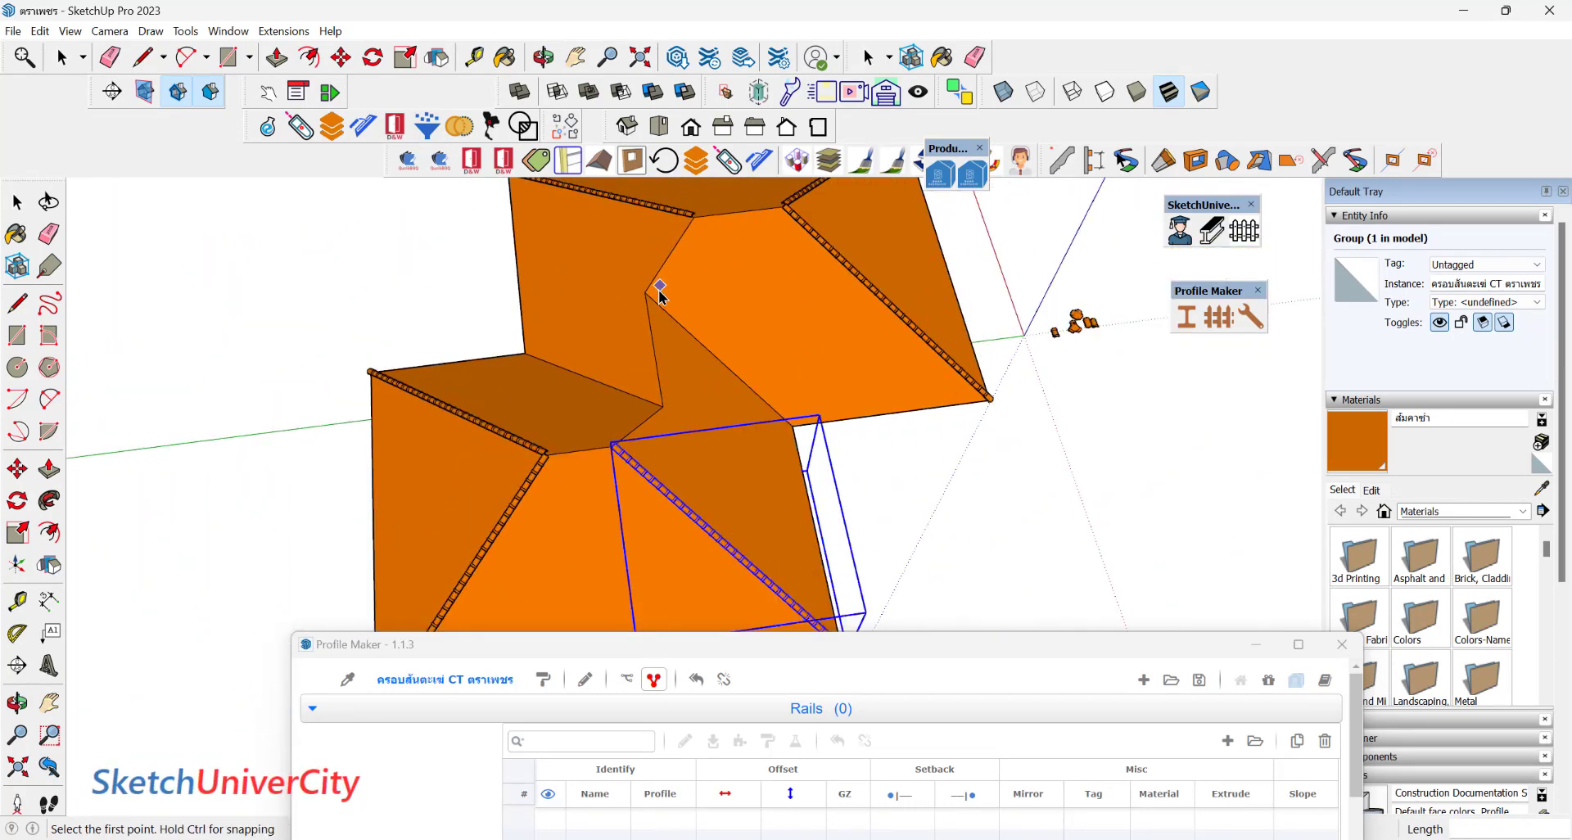
{"action": "mouse_move", "coordinate": [652, 288]}
{"action": "middle_mouse_down"}
{"action": "mouse_move", "coordinate": [660, 308]}
{"action": "mouse_move", "coordinate": [791, 290]}
{"action": "middle_mouse_up"}
{"action": "scroll", "coordinate": [544, 298], "scroll_direction": "up", "scroll_amount": 2}
{"action": "scroll", "coordinate": [544, 298], "scroll_direction": "up", "scroll_amount": 3}
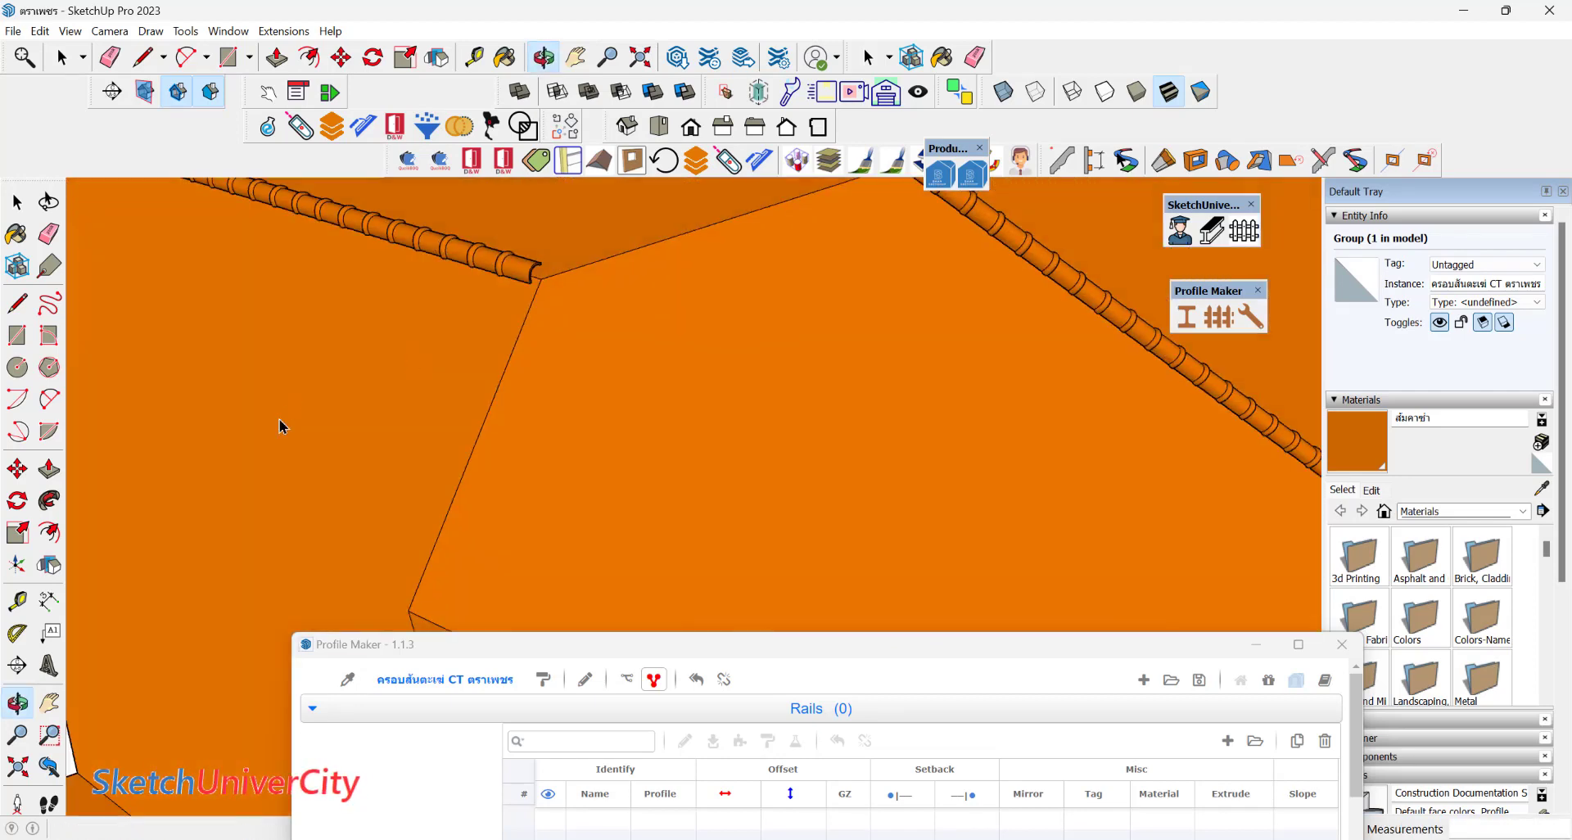
{"action": "left_click", "coordinate": [562, 279]}
{"action": "scroll", "coordinate": [557, 278], "scroll_direction": "down", "scroll_amount": 2}
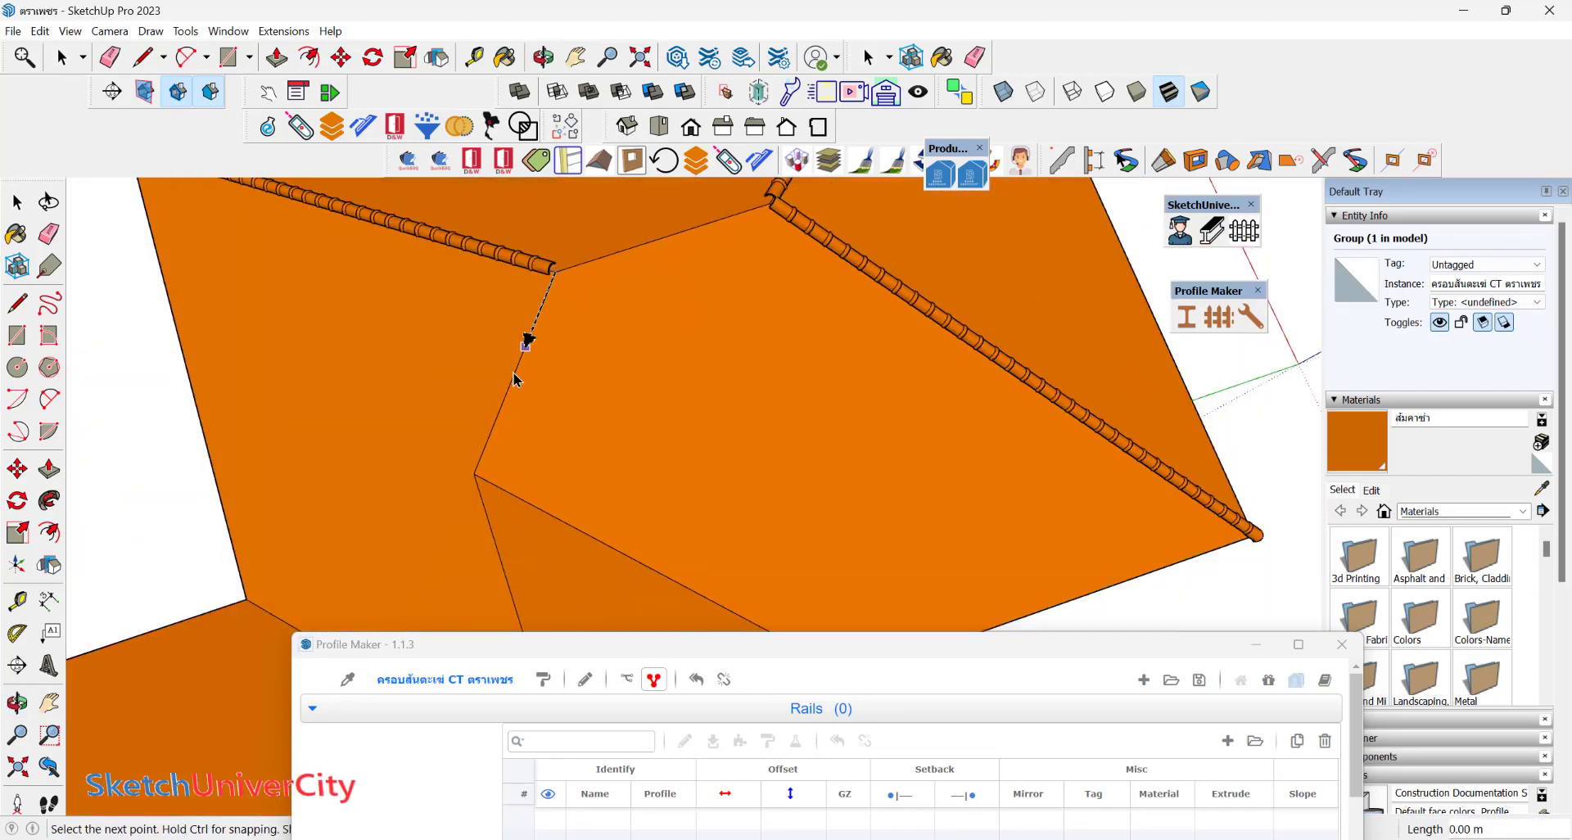
{"action": "left_click", "coordinate": [477, 472]}
{"action": "scroll", "coordinate": [691, 334], "scroll_direction": "down", "scroll_amount": 3}
Run a final ridge-cap rail from a roof corner down the remaining hip edge.
{"action": "mouse_move", "coordinate": [744, 355]}
{"action": "middle_mouse_down"}
{"action": "mouse_move", "coordinate": [767, 484]}
{"action": "mouse_move", "coordinate": [246, 319]}
{"action": "middle_mouse_up"}
{"action": "scroll", "coordinate": [597, 509], "scroll_direction": "up", "scroll_amount": 3}
{"action": "scroll", "coordinate": [541, 425], "scroll_direction": "up", "scroll_amount": 2}
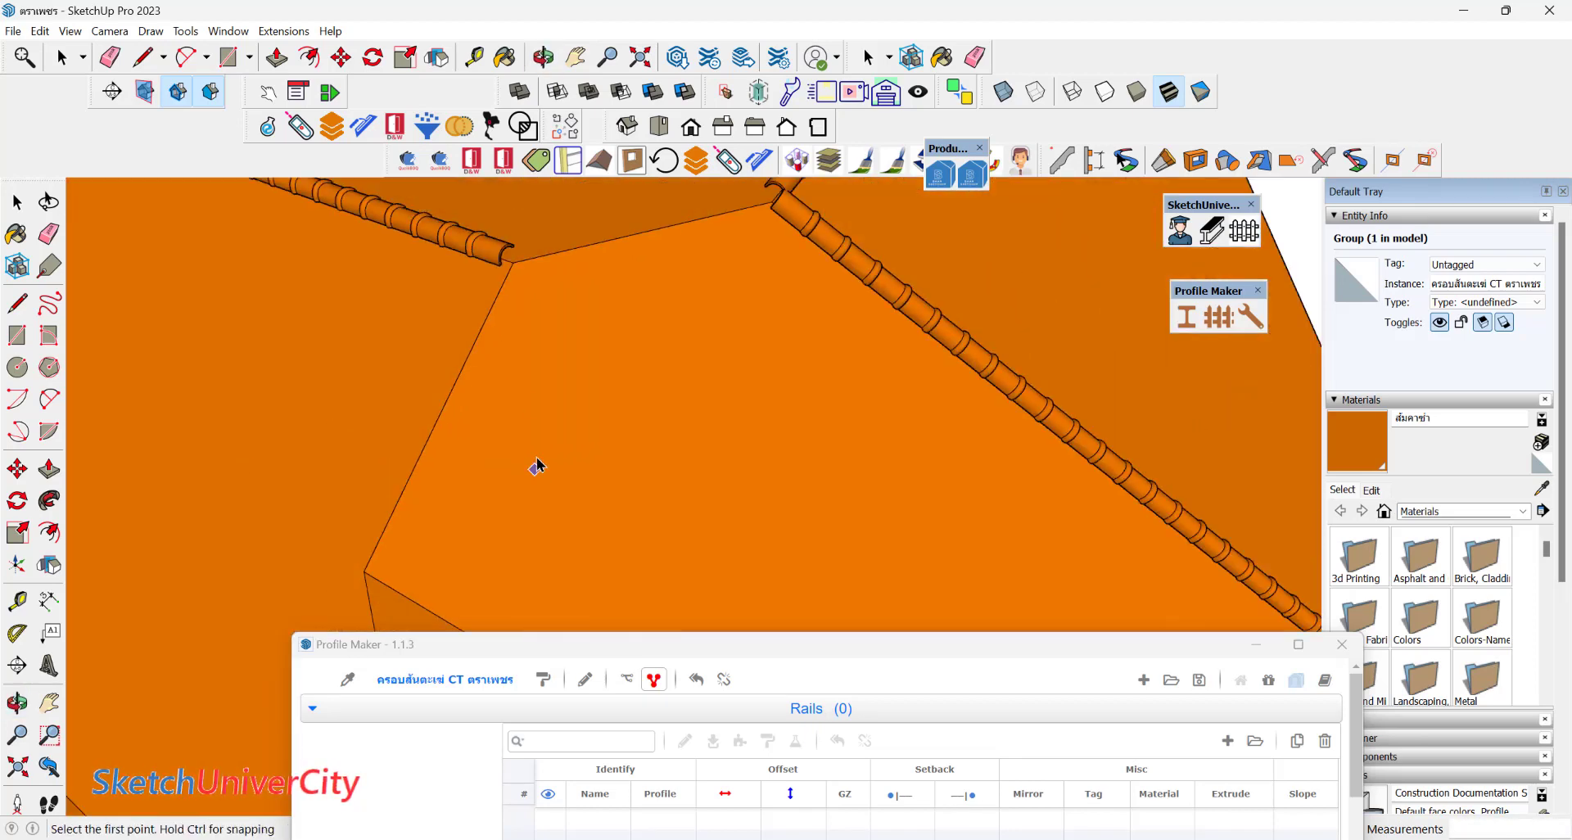
{"action": "scroll", "coordinate": [537, 467], "scroll_direction": "down", "scroll_amount": 1}
{"action": "left_click", "coordinate": [515, 284]}
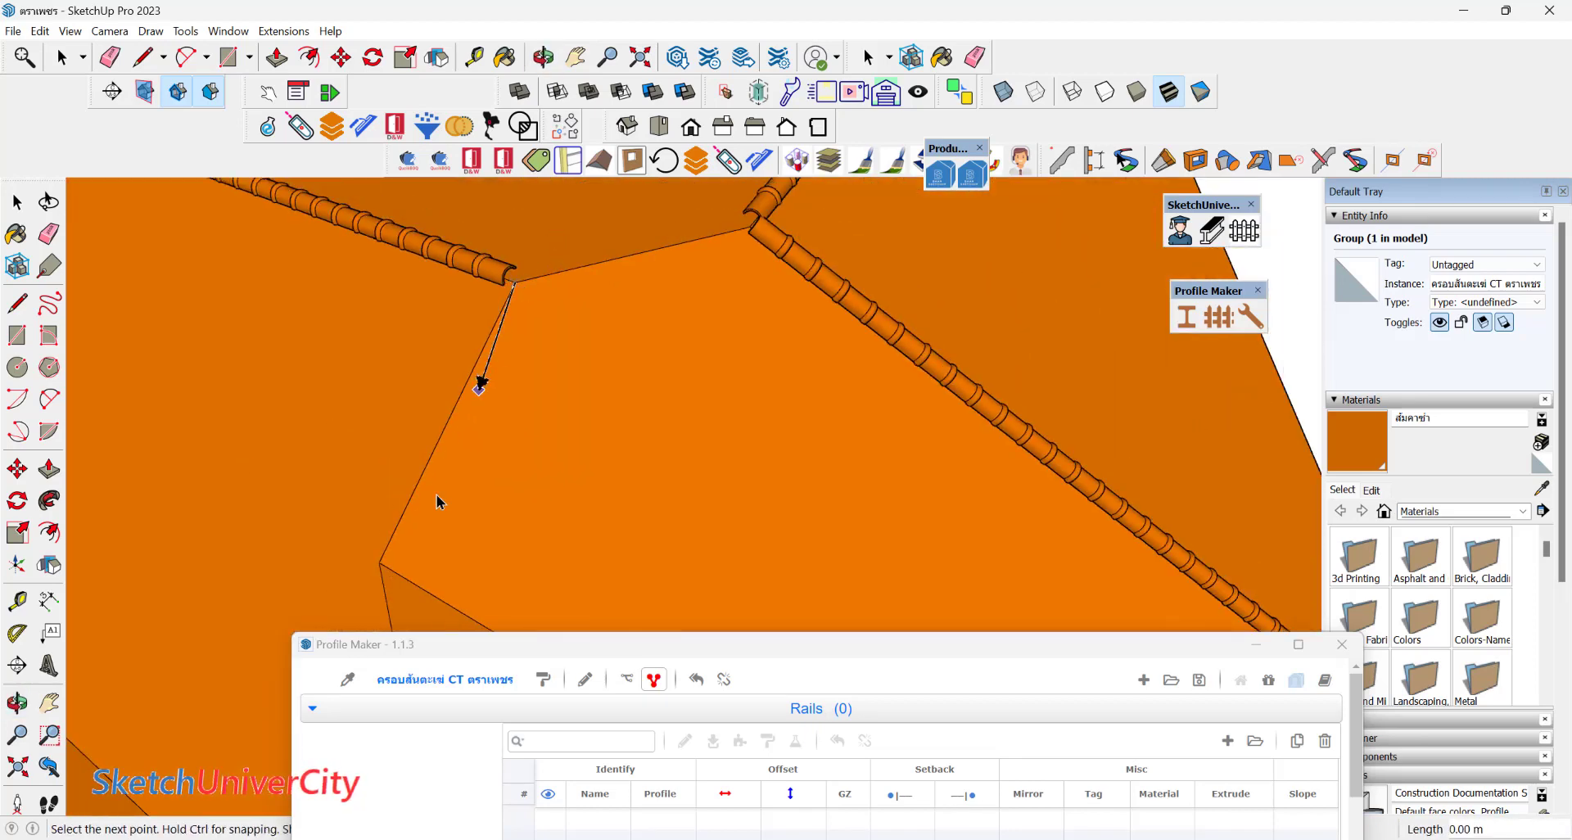
{"action": "left_click", "coordinate": [381, 561]}
{"action": "scroll", "coordinate": [519, 287], "scroll_direction": "down", "scroll_amount": 2}
{"action": "scroll", "coordinate": [502, 334], "scroll_direction": "down", "scroll_amount": 3}
{"action": "scroll", "coordinate": [579, 327], "scroll_direction": "down", "scroll_amount": 2}
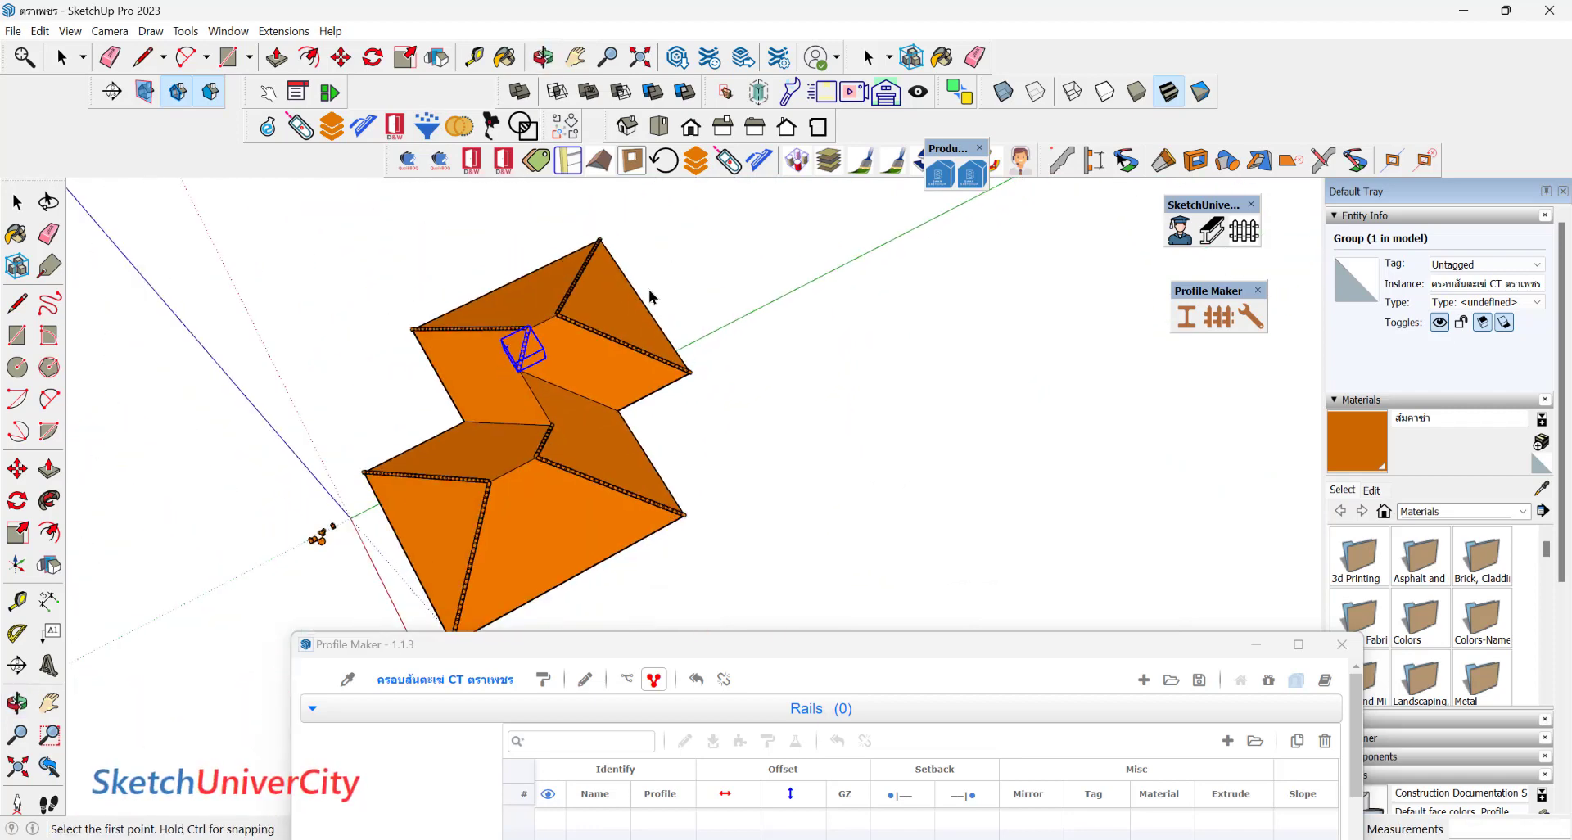
Load the second ridge-cap assembly from the Desktop without saving the current one.
{"action": "left_click", "coordinate": [1174, 679]}
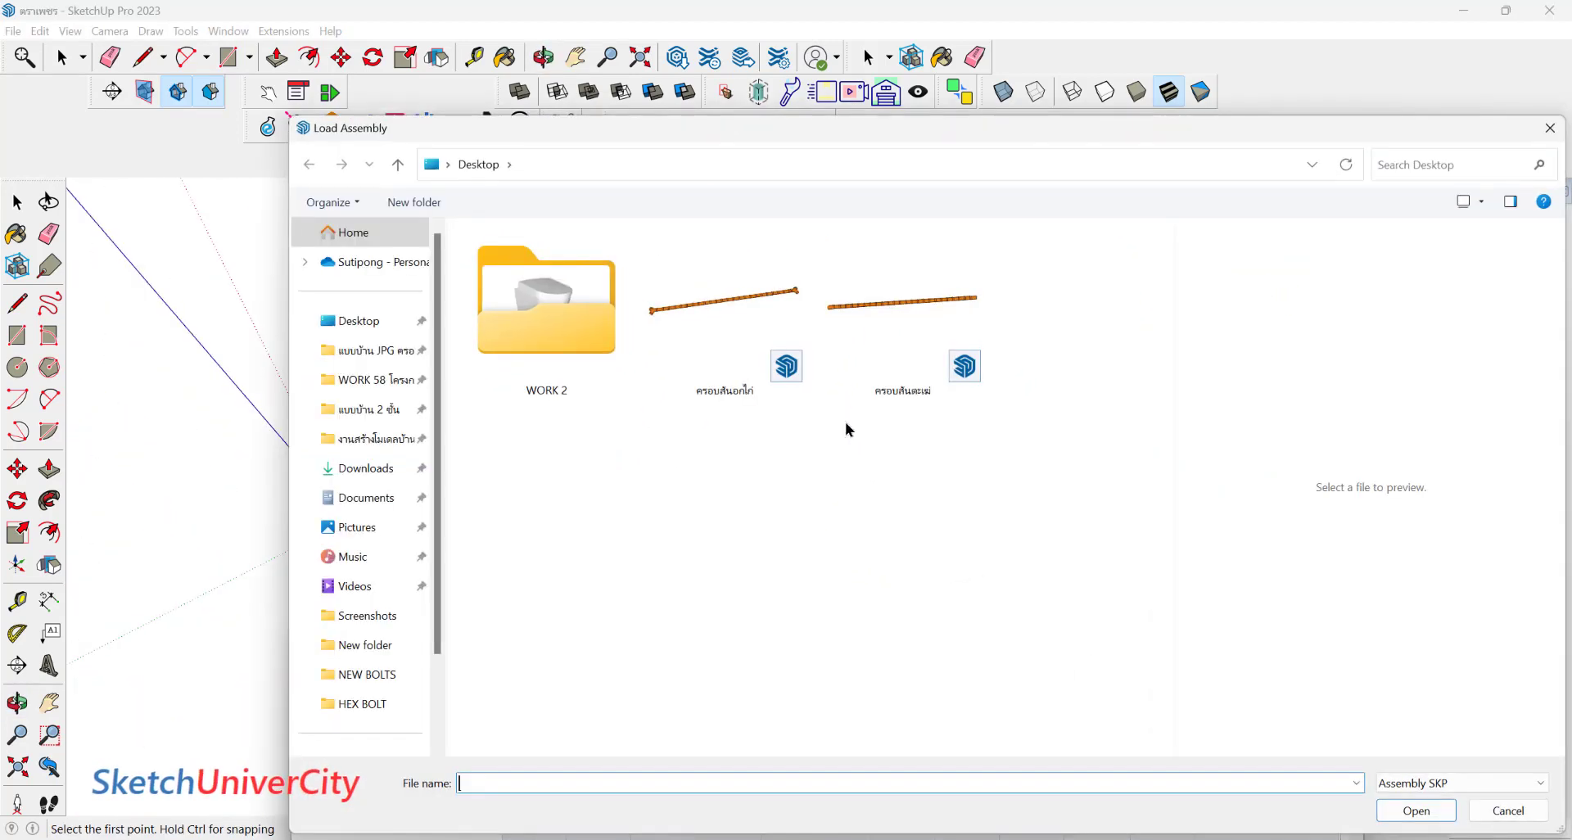
{"action": "double_click", "coordinate": [721, 326]}
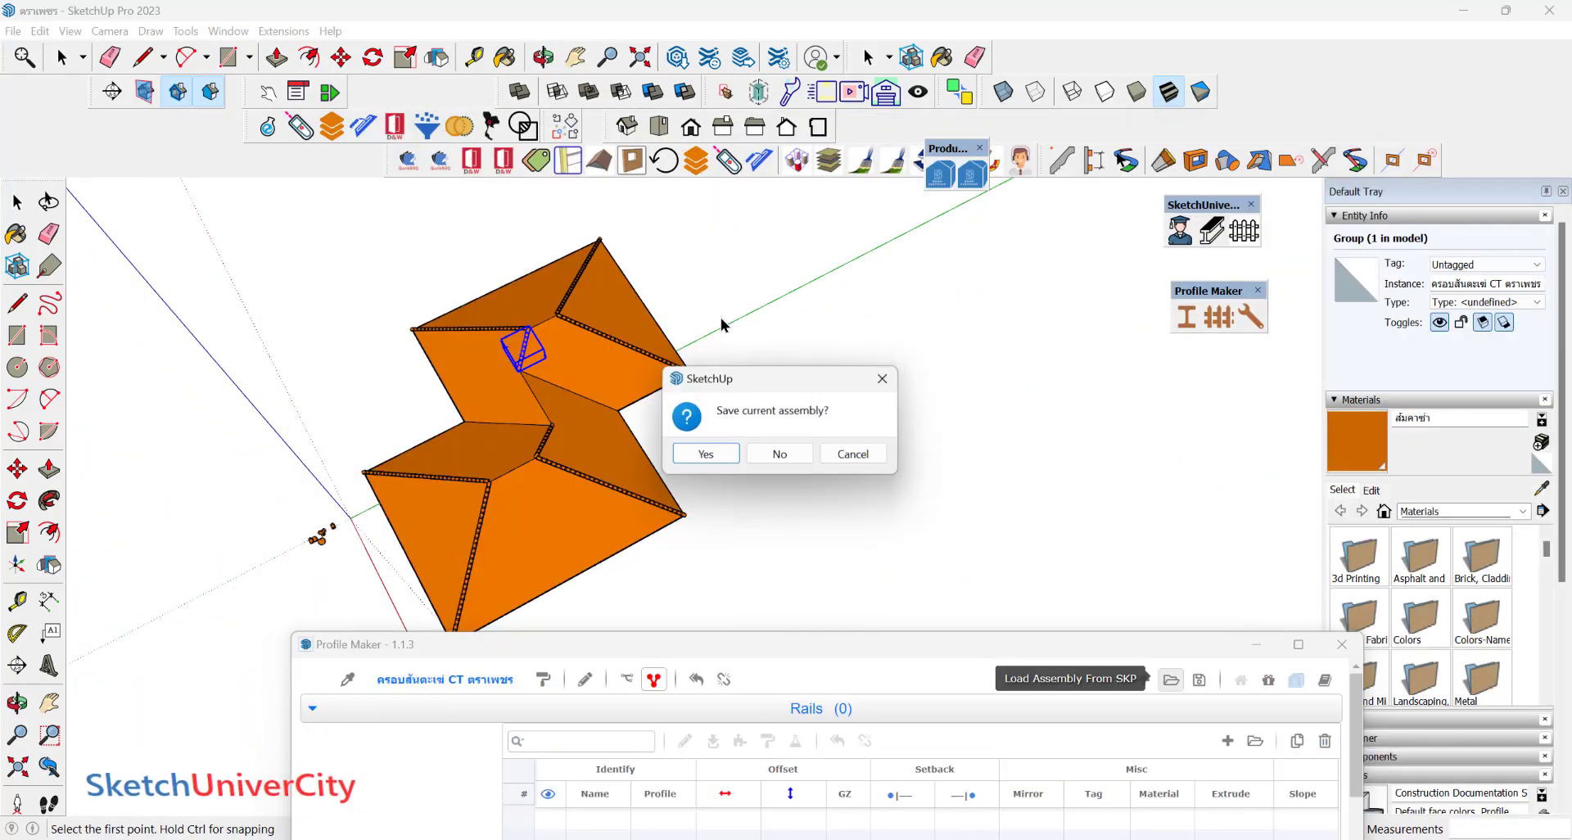
{"action": "left_click", "coordinate": [791, 457]}
Draw a ridge-cap rail along the first short ridge, from the ridge vertex to its corner.
{"action": "left_click", "coordinate": [588, 680]}
{"action": "scroll", "coordinate": [524, 492], "scroll_direction": "up", "scroll_amount": 2}
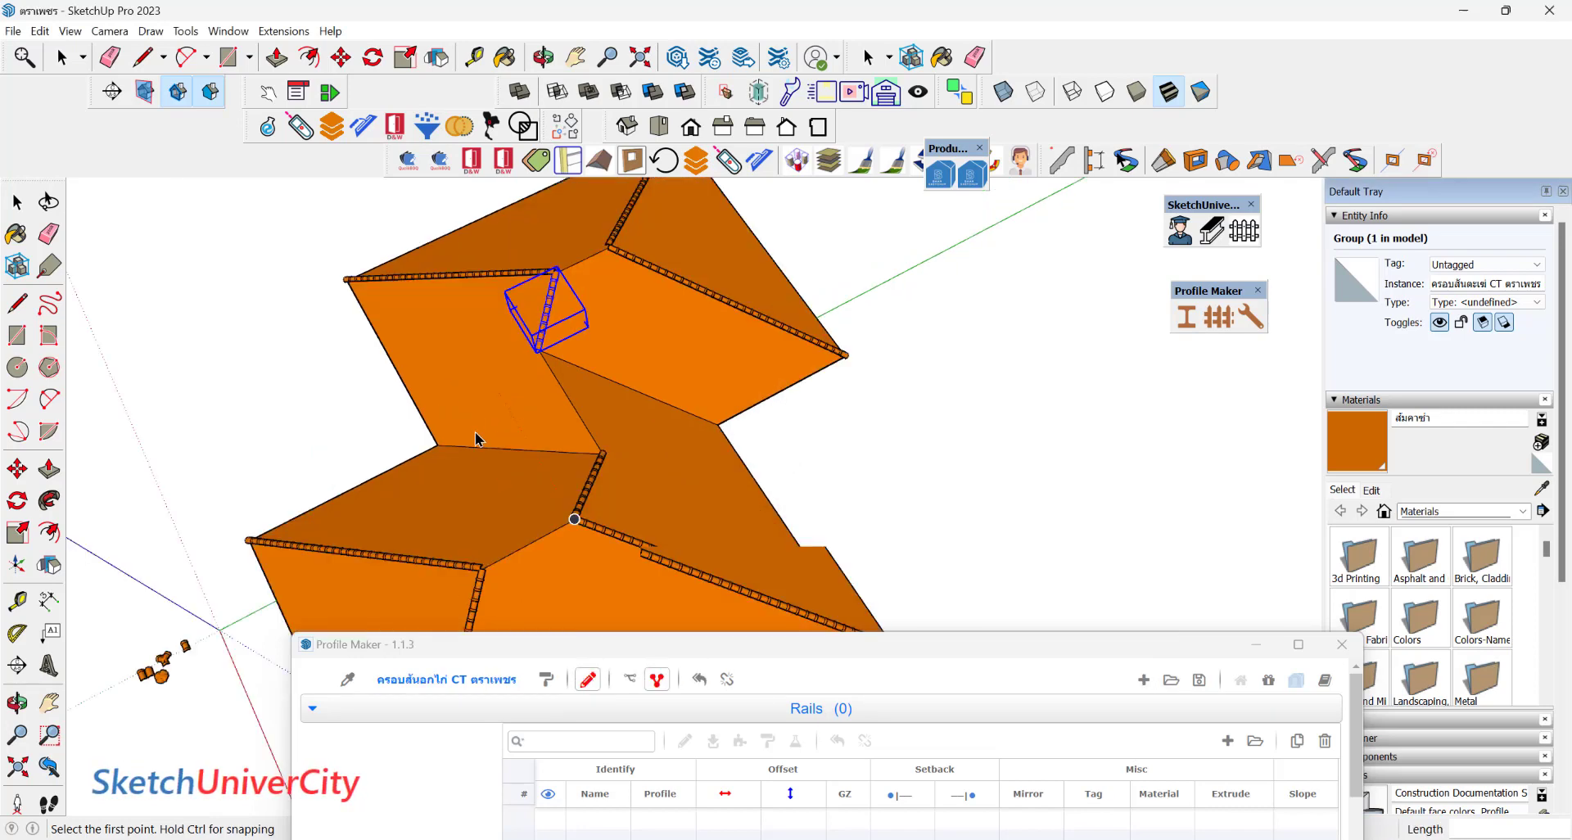
{"action": "scroll", "coordinate": [501, 519], "scroll_direction": "up", "scroll_amount": 3}
{"action": "scroll", "coordinate": [648, 573], "scroll_direction": "up", "scroll_amount": 2}
{"action": "mouse_move", "coordinate": [648, 574]}
{"action": "middle_mouse_down"}
{"action": "mouse_move", "coordinate": [748, 544]}
{"action": "mouse_move", "coordinate": [817, 333]}
{"action": "mouse_move", "coordinate": [737, 270]}
{"action": "mouse_move", "coordinate": [837, 364]}
{"action": "middle_mouse_up"}
{"action": "left_click", "coordinate": [837, 363]}
{"action": "scroll", "coordinate": [819, 286], "scroll_direction": "down", "scroll_amount": 5}
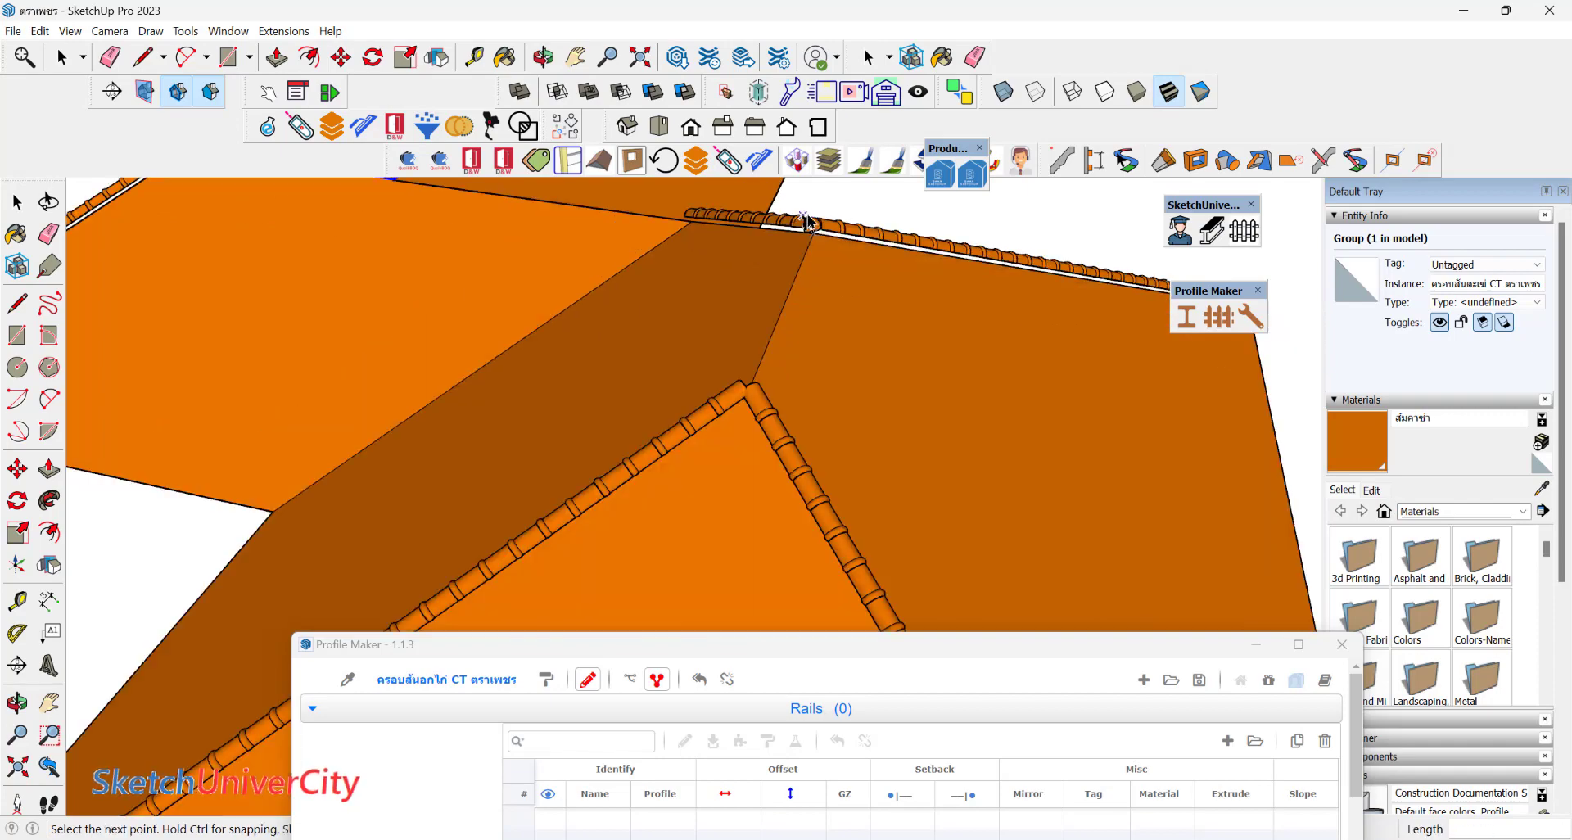
{"action": "mouse_move", "coordinate": [800, 217]}
{"action": "middle_mouse_down"}
{"action": "mouse_move", "coordinate": [1018, 183]}
{"action": "mouse_move", "coordinate": [498, 430]}
{"action": "middle_mouse_up"}
{"action": "scroll", "coordinate": [498, 430], "scroll_direction": "up", "scroll_amount": 3}
{"action": "scroll", "coordinate": [553, 407], "scroll_direction": "up", "scroll_amount": 2}
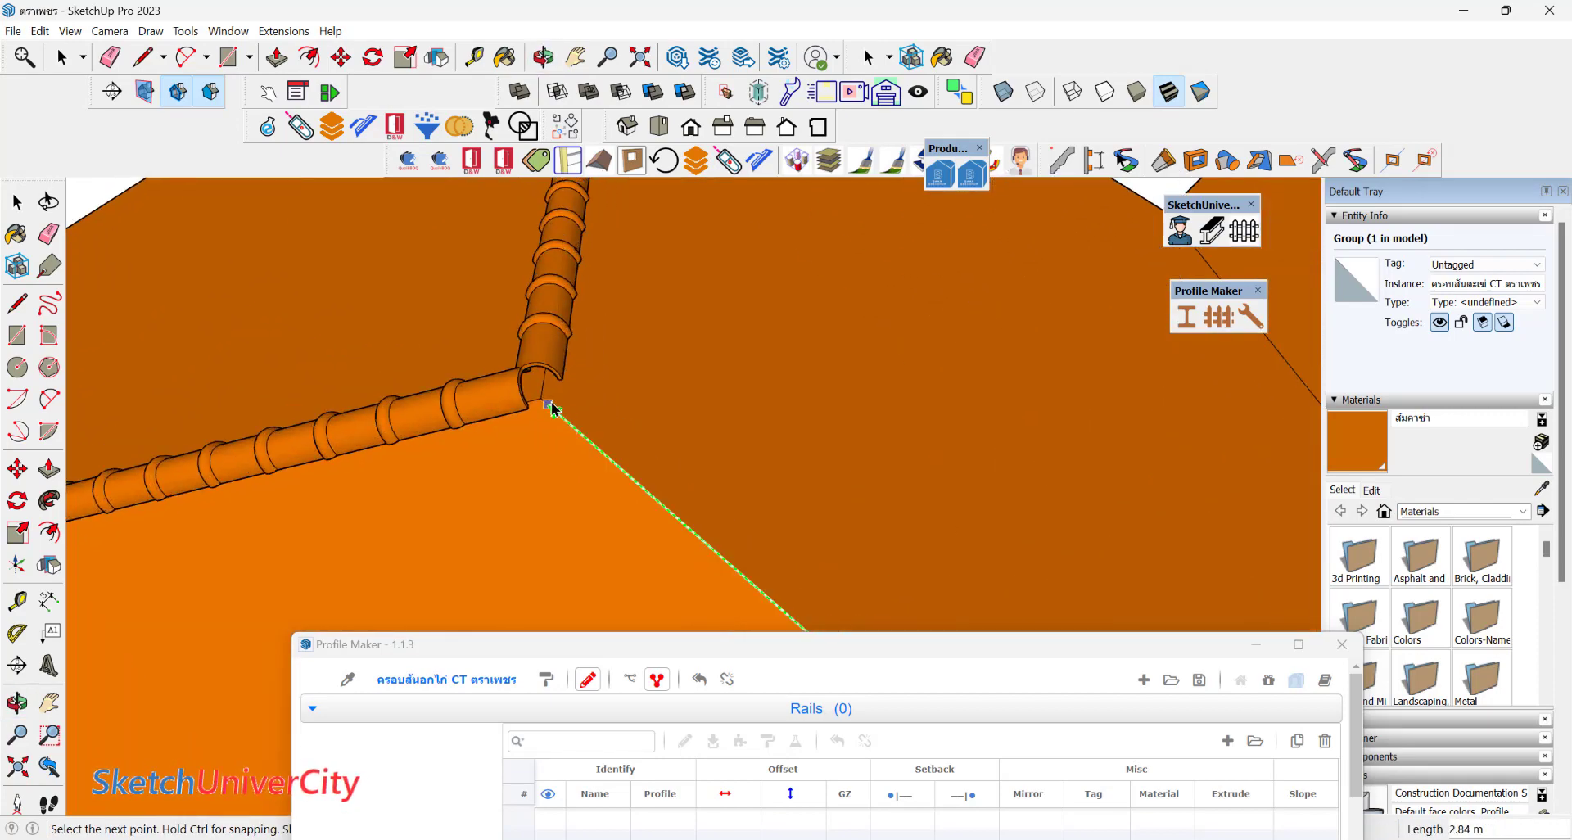
{"action": "double_click", "coordinate": [551, 405]}
{"action": "scroll", "coordinate": [565, 410], "scroll_direction": "down", "scroll_amount": 4}
{"action": "scroll", "coordinate": [456, 491], "scroll_direction": "down", "scroll_amount": 5}
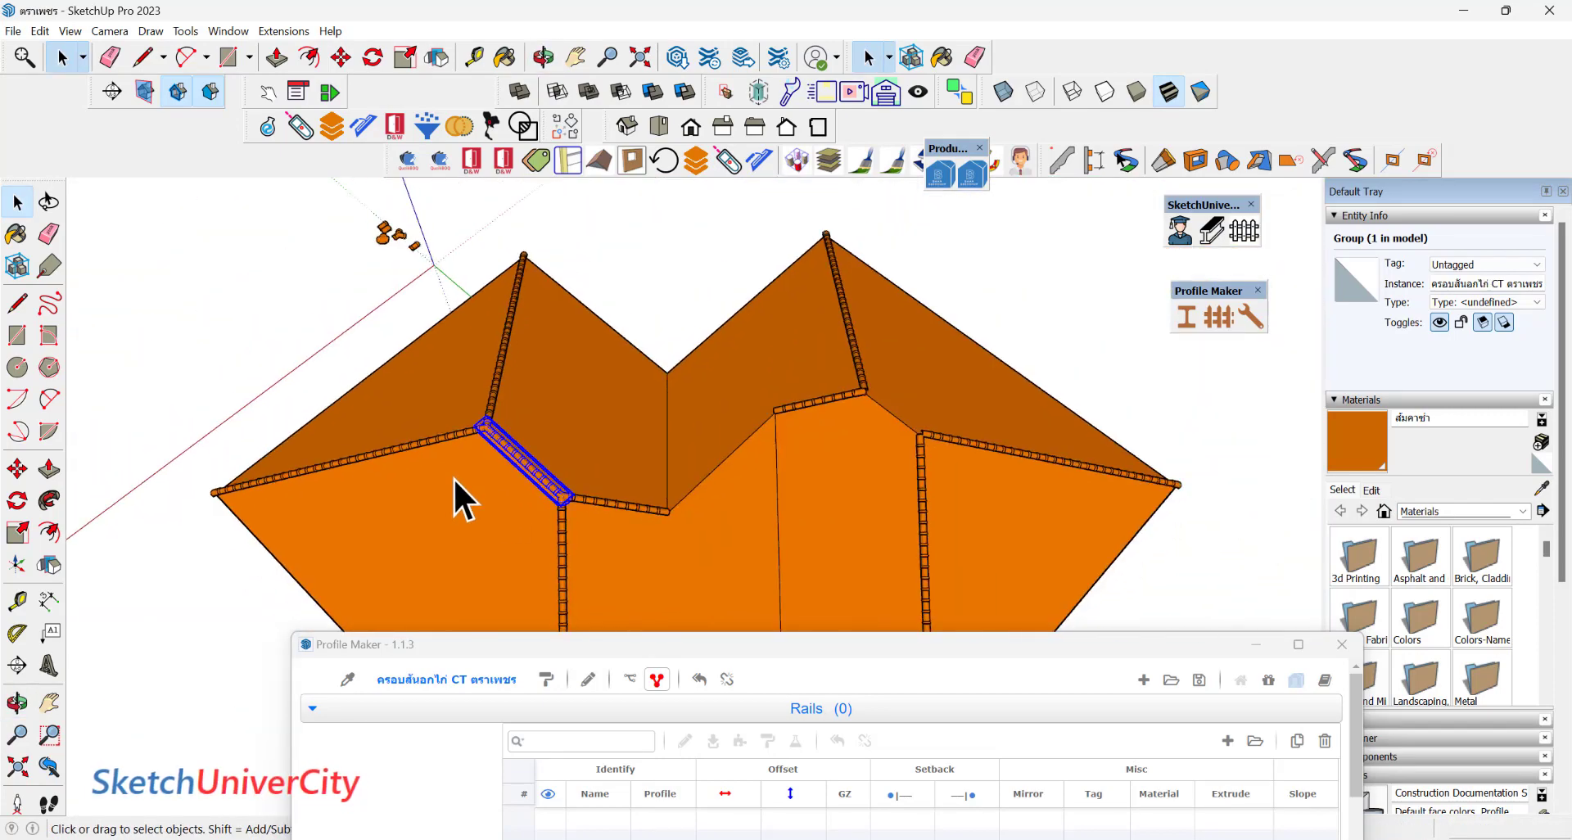
{"action": "mouse_move", "coordinate": [456, 492]}
{"action": "middle_mouse_down"}
{"action": "mouse_move", "coordinate": [720, 368]}
{"action": "mouse_move", "coordinate": [819, 642]}
{"action": "middle_mouse_up"}
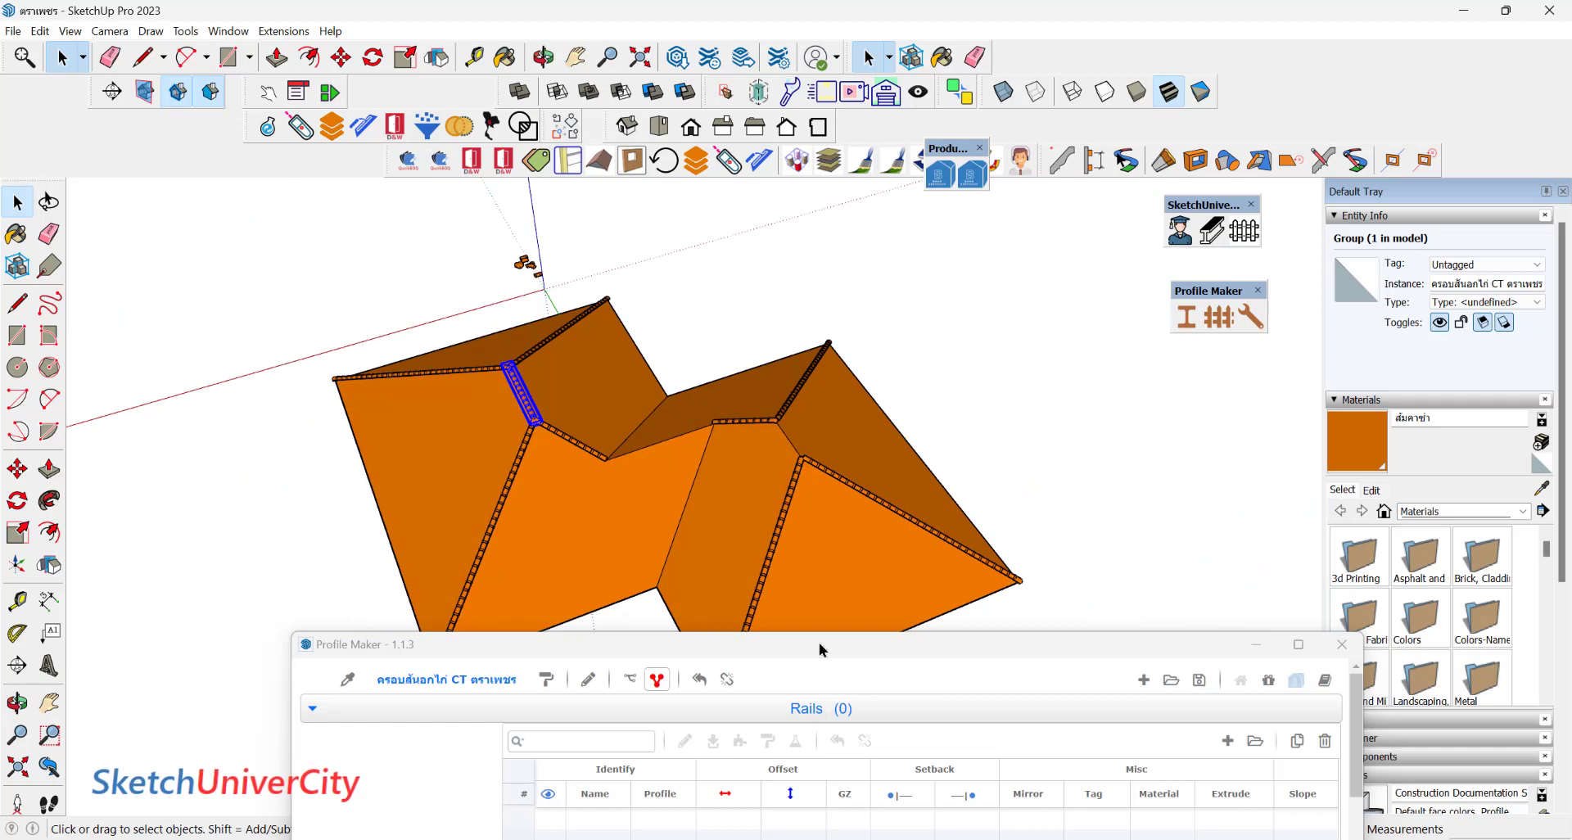
Cap the second short ridge between the two junctions and return to the Select tool.
{"action": "left_click", "coordinate": [588, 679]}
{"action": "scroll", "coordinate": [808, 450], "scroll_direction": "up", "scroll_amount": 3}
{"action": "scroll", "coordinate": [720, 380], "scroll_direction": "up", "scroll_amount": 3}
{"action": "scroll", "coordinate": [492, 369], "scroll_direction": "up", "scroll_amount": 2}
{"action": "scroll", "coordinate": [773, 311], "scroll_direction": "up", "scroll_amount": 2}
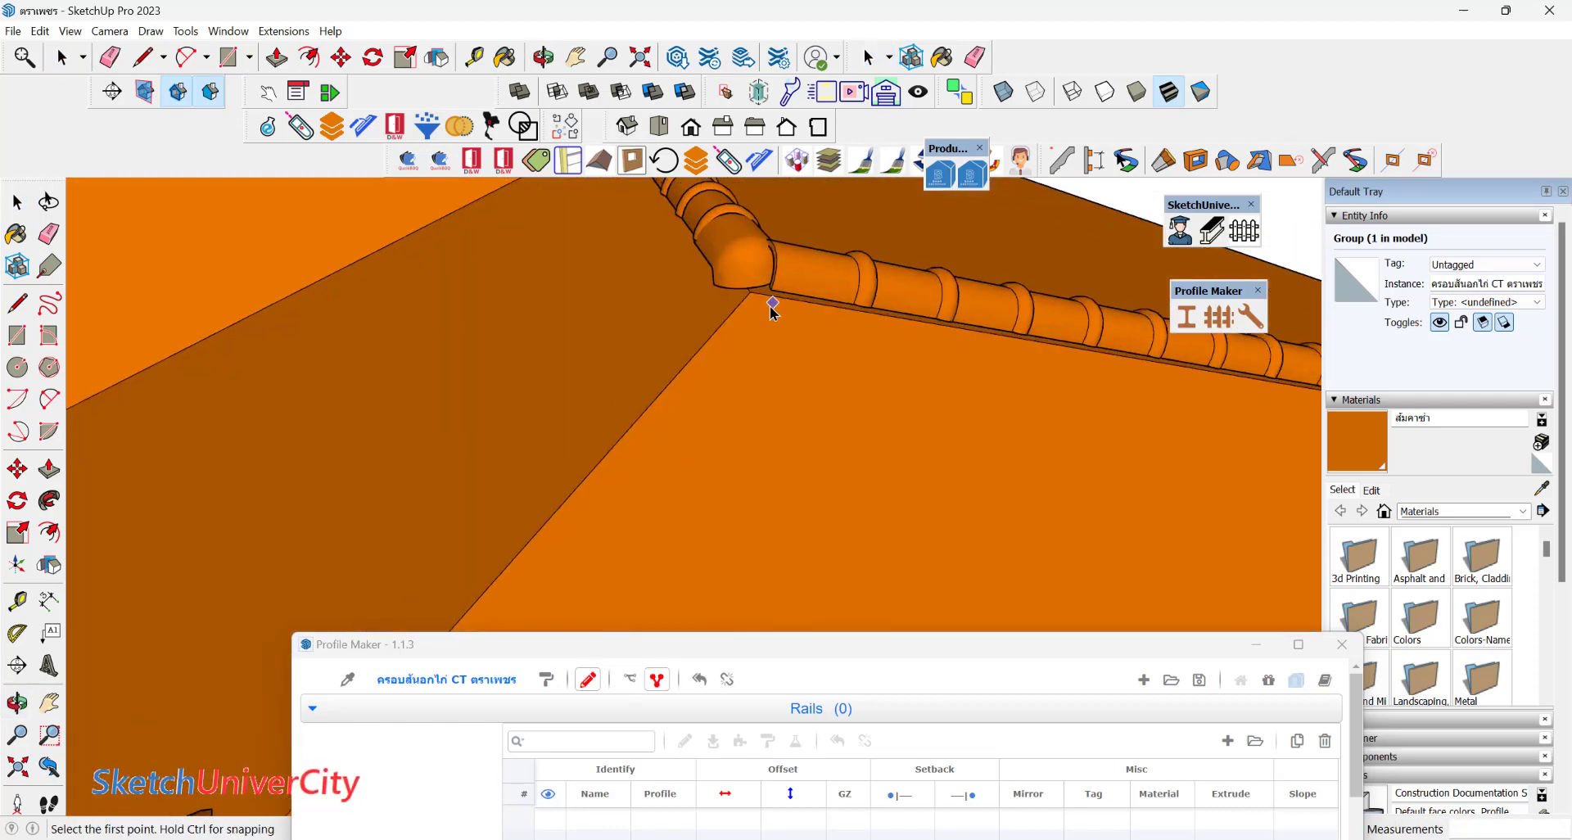
{"action": "left_click", "coordinate": [750, 292]}
{"action": "scroll", "coordinate": [750, 294], "scroll_direction": "down", "scroll_amount": 3}
{"action": "middle_click_drag", "start_coordinate": [747, 306], "coordinate": [449, 415]}
{"action": "scroll", "coordinate": [344, 573], "scroll_direction": "up", "scroll_amount": 3}
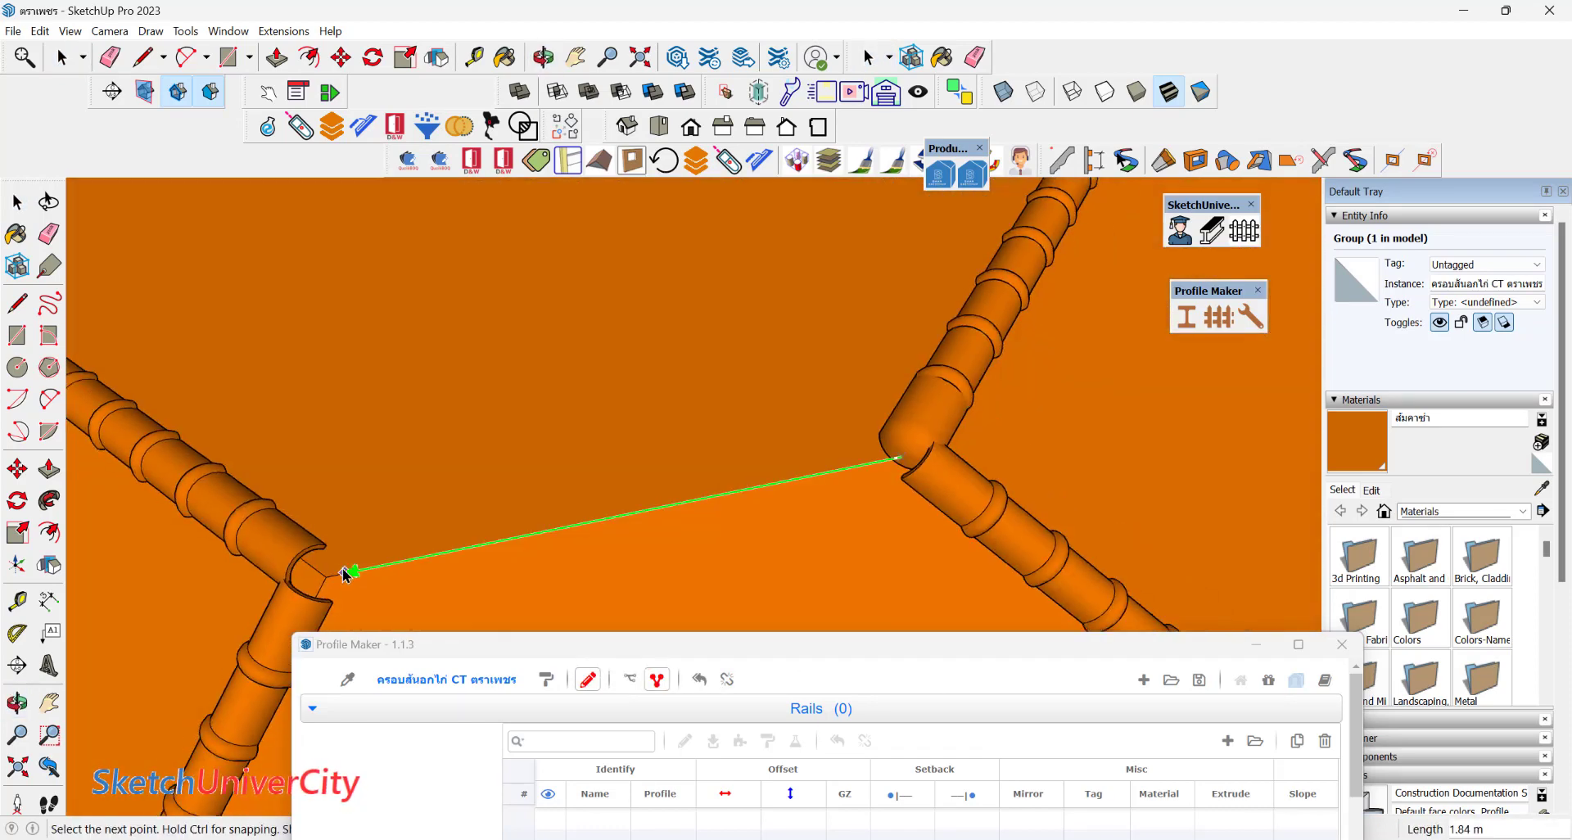
{"action": "left_click", "coordinate": [335, 578]}
{"action": "middle_click_drag", "start_coordinate": [421, 481], "coordinate": [719, 357]}
{"action": "key", "text": "space"}
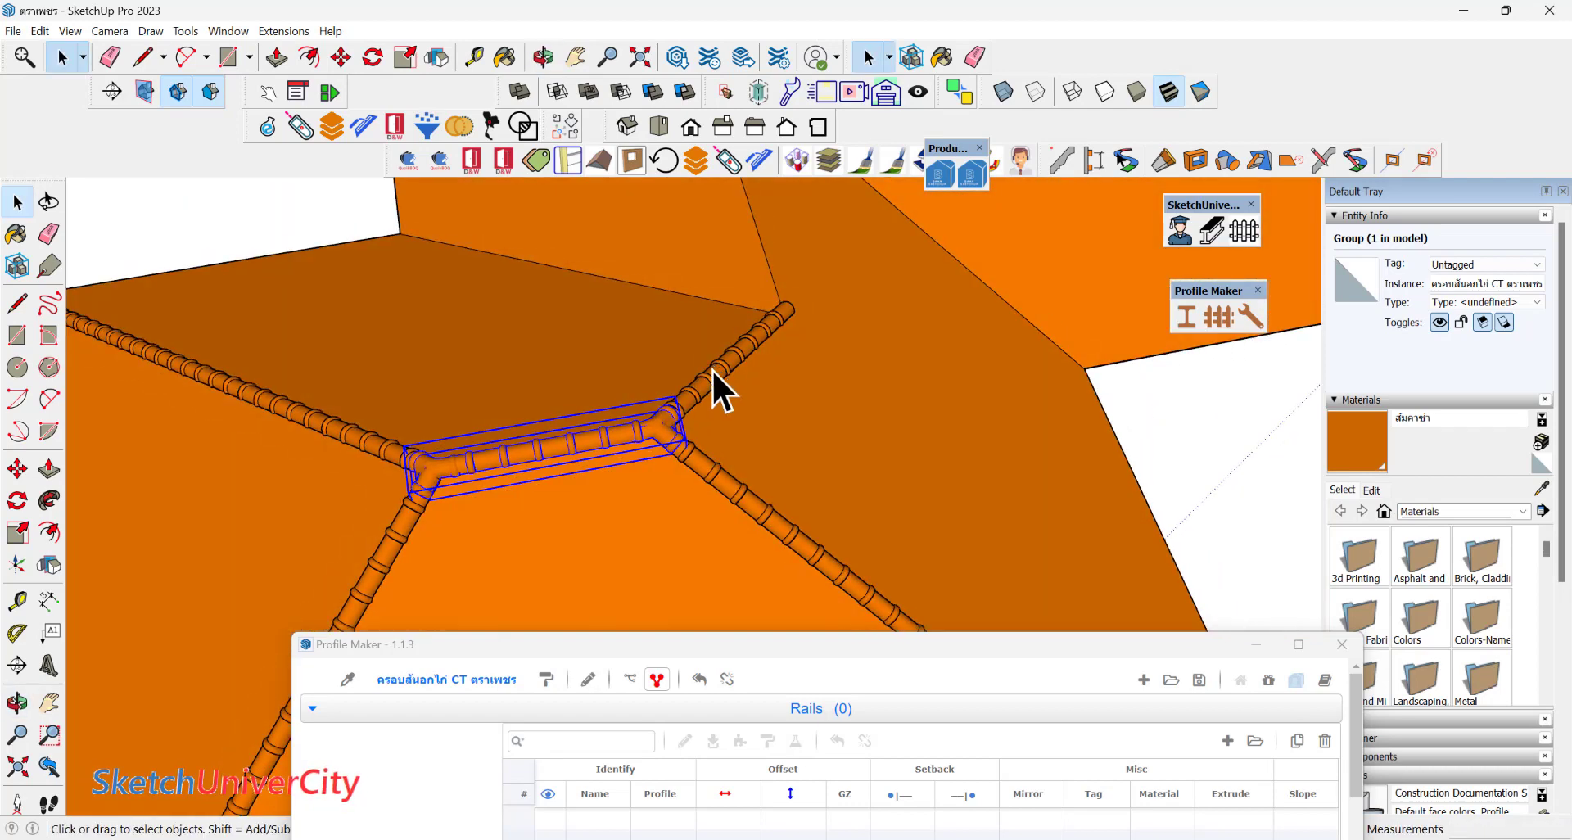
{"action": "scroll", "coordinate": [682, 391], "scroll_direction": "down", "scroll_amount": 5}
{"action": "scroll", "coordinate": [674, 457], "scroll_direction": "down", "scroll_amount": 3}
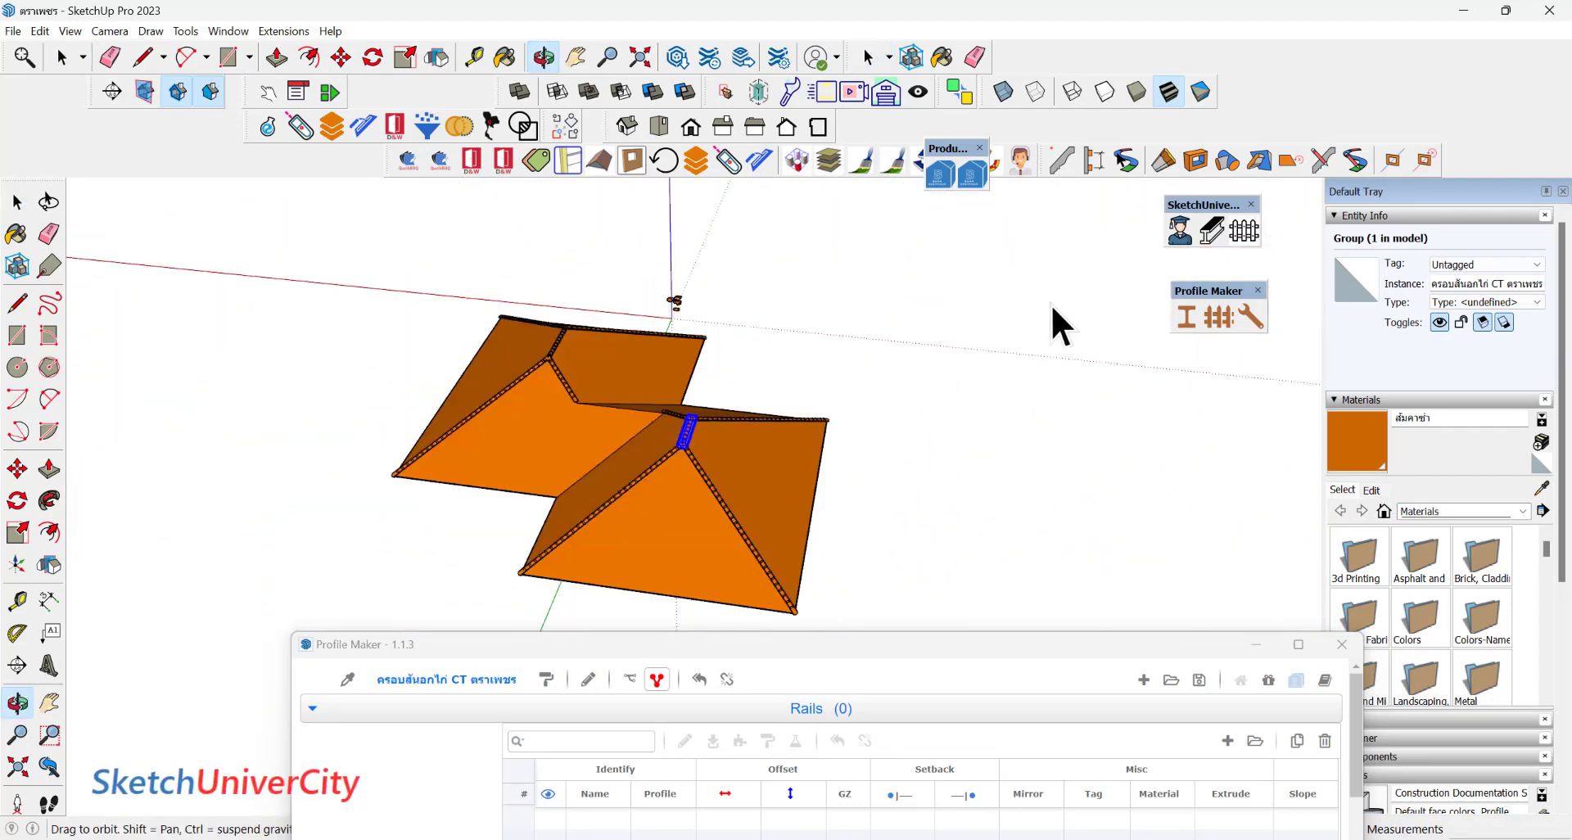
{"action": "middle_click_drag", "start_coordinate": [1049, 302], "coordinate": [849, 480]}
Window-select the roof, cancel a Move, and zoom in on the loose tile pieces.
{"action": "left_click", "coordinate": [559, 320]}
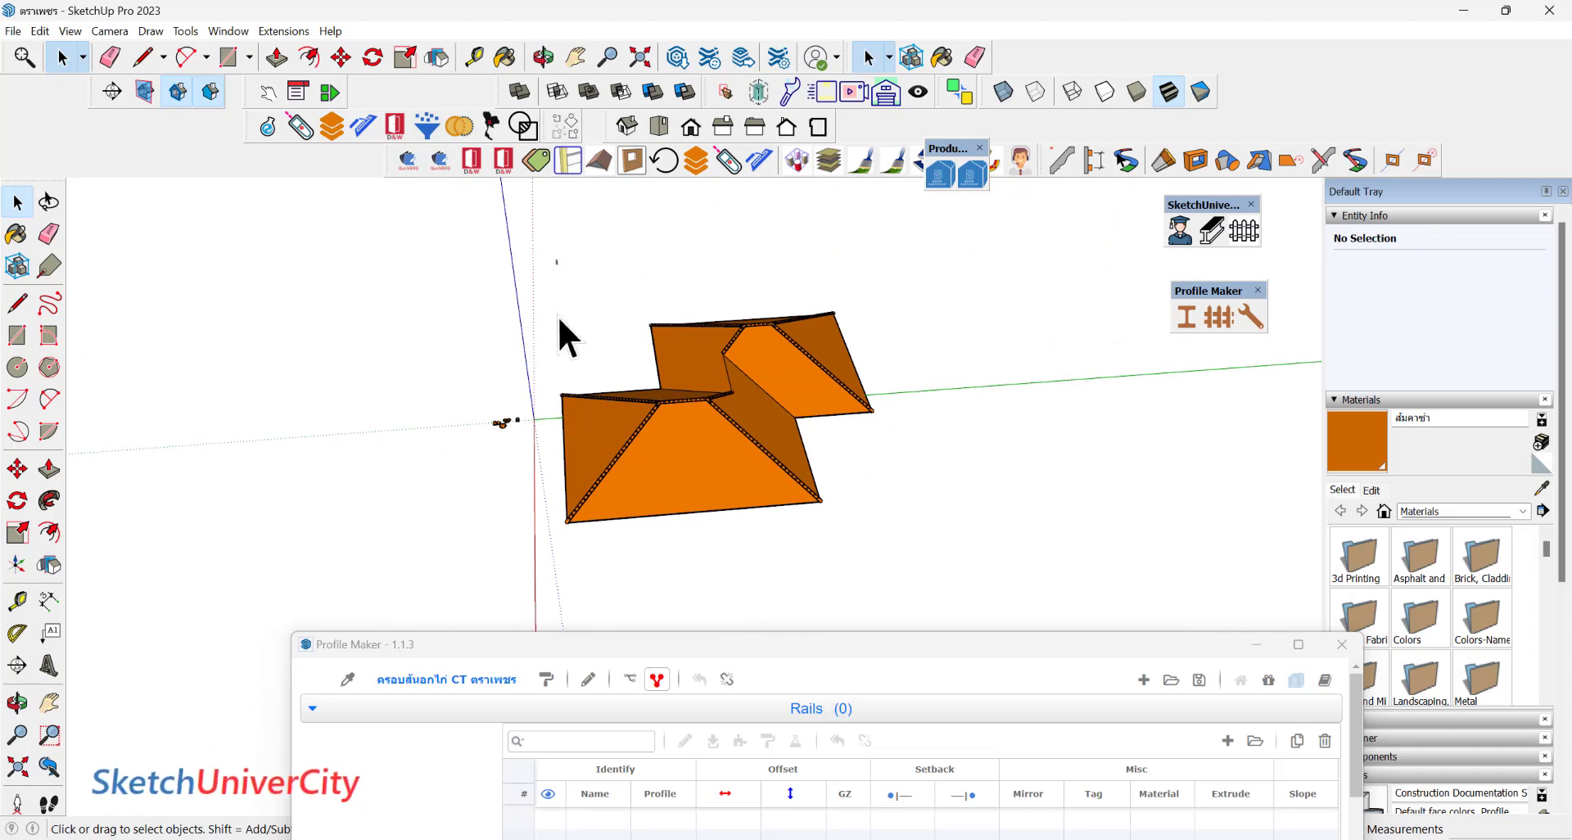
{"action": "left_click_drag", "start_coordinate": [908, 557], "coordinate": [950, 543]}
{"action": "key", "text": "m"}
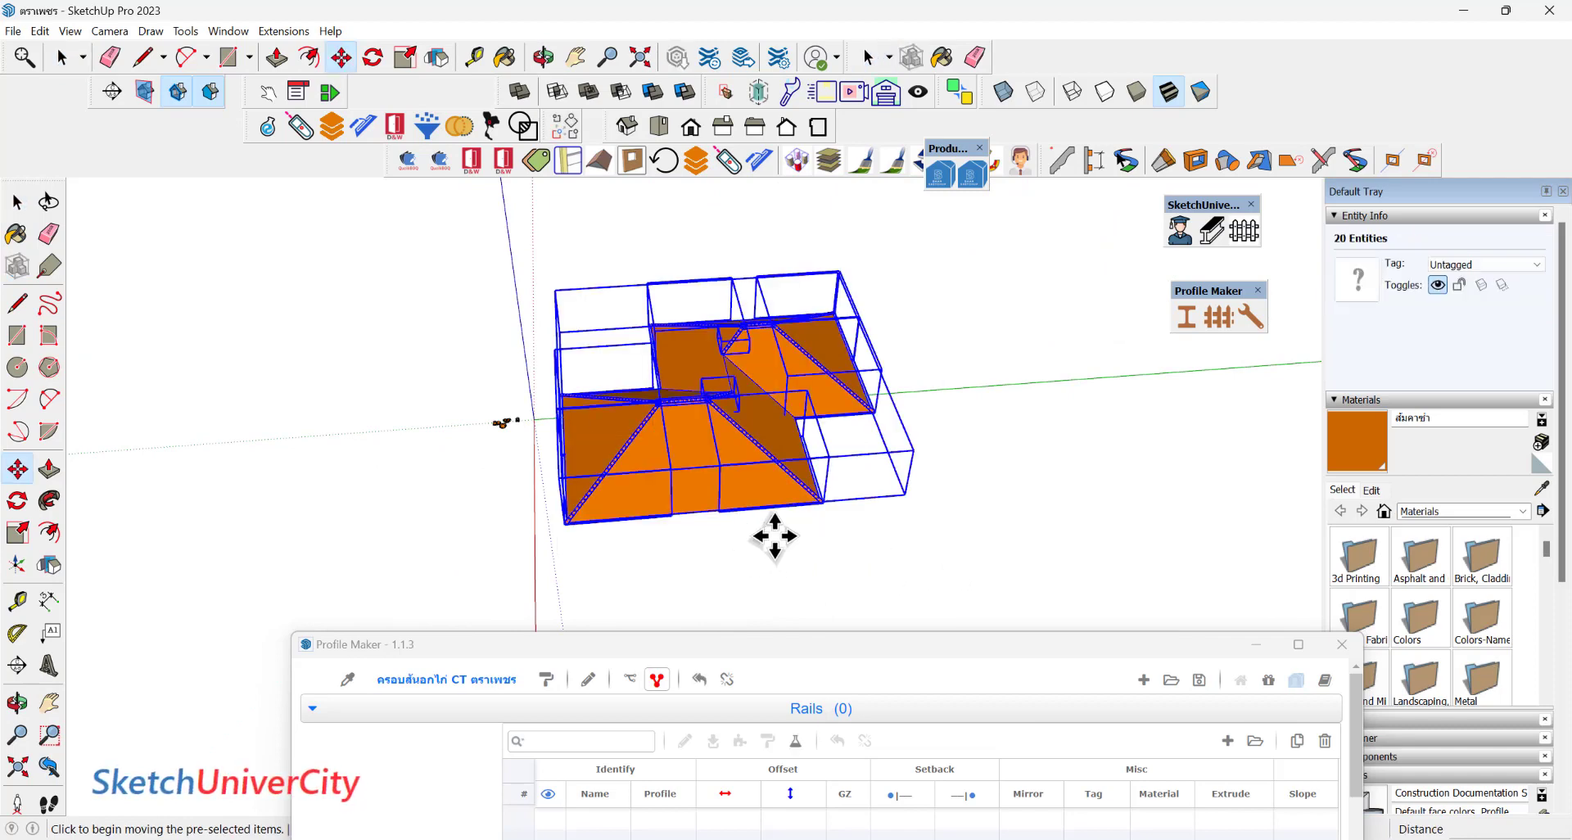
{"action": "left_click", "coordinate": [737, 540]}
{"action": "key", "text": "space"}
{"action": "scroll", "coordinate": [488, 392], "scroll_direction": "up", "scroll_amount": 2}
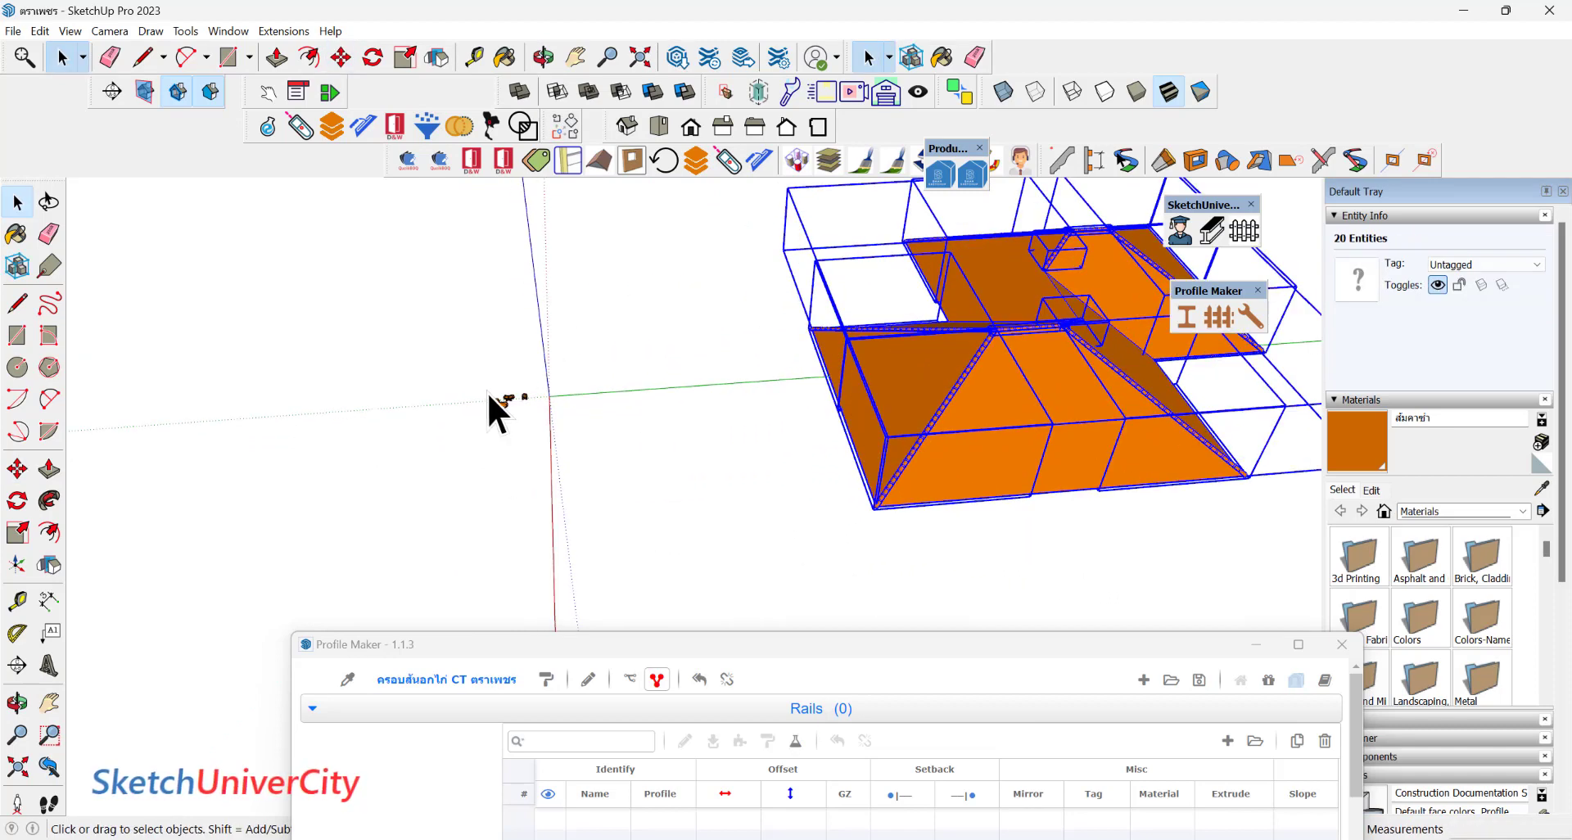
{"action": "scroll", "coordinate": [484, 390], "scroll_direction": "up", "scroll_amount": 3}
{"action": "scroll", "coordinate": [536, 527], "scroll_direction": "up", "scroll_amount": 3}
{"action": "middle_click_drag", "start_coordinate": [536, 527], "coordinate": [632, 459]}
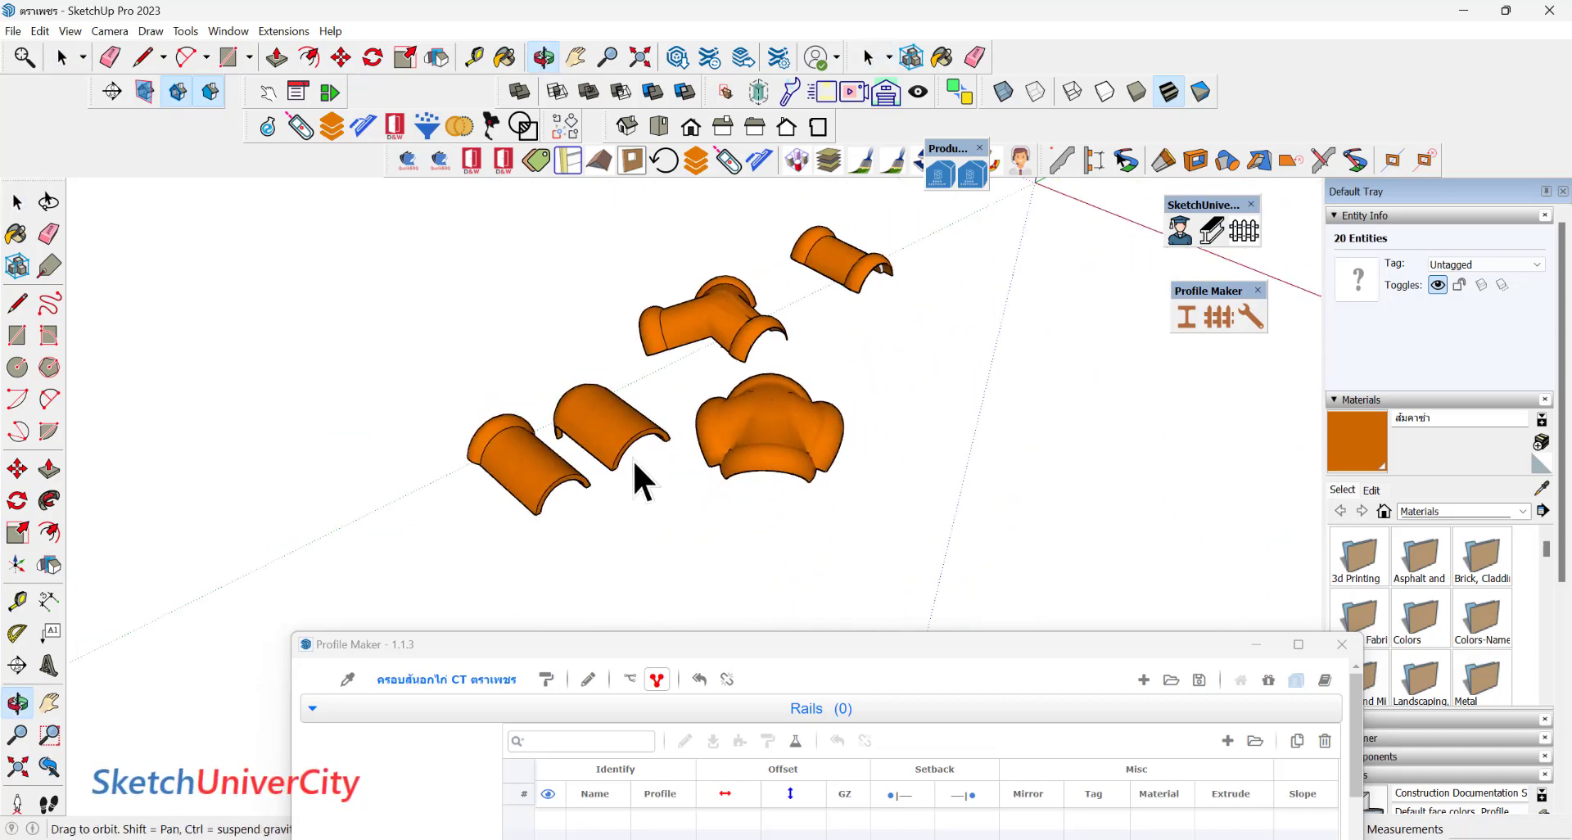
Pick the Text tool and turn the view to face the five tile pieces.
{"action": "left_click", "coordinate": [49, 632]}
{"action": "scroll", "coordinate": [670, 537], "scroll_direction": "down", "scroll_amount": 2}
{"action": "mouse_move", "coordinate": [666, 533]}
{"action": "middle_mouse_down"}
{"action": "mouse_move", "coordinate": [714, 563]}
{"action": "mouse_move", "coordinate": [586, 528]}
{"action": "middle_mouse_up"}
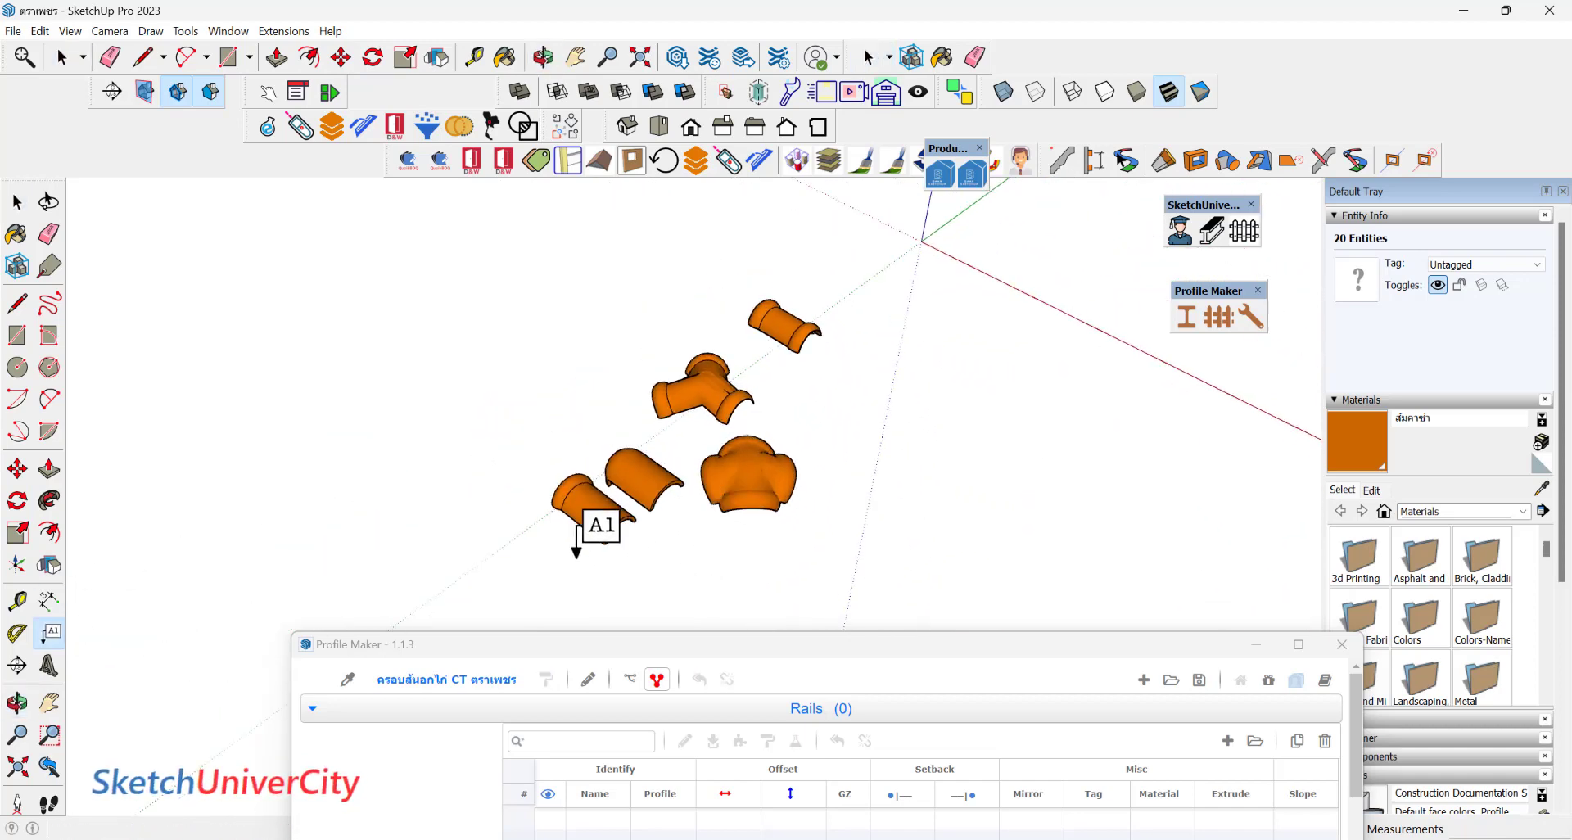
{"action": "scroll", "coordinate": [579, 492], "scroll_direction": "up", "scroll_amount": 2}
{"action": "scroll", "coordinate": [549, 441], "scroll_direction": "up", "scroll_amount": 2}
Label the hip tile ครอบสันตะเข้_CT and the rounded-end tile ครอบโค้งหางมน_CTV.
{"action": "left_click", "coordinate": [570, 454]}
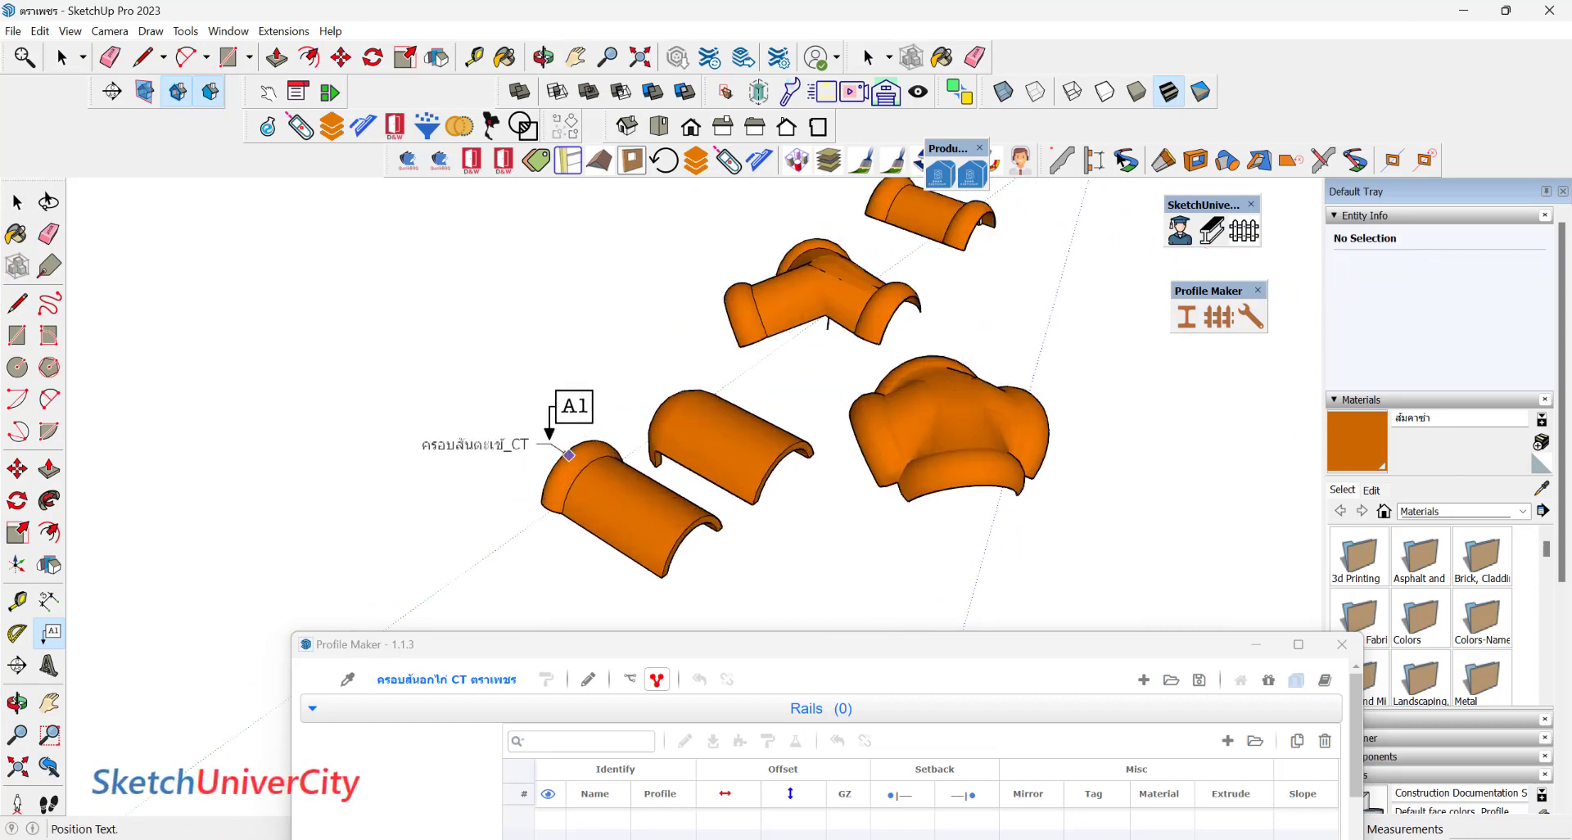
{"action": "left_click", "coordinate": [529, 425]}
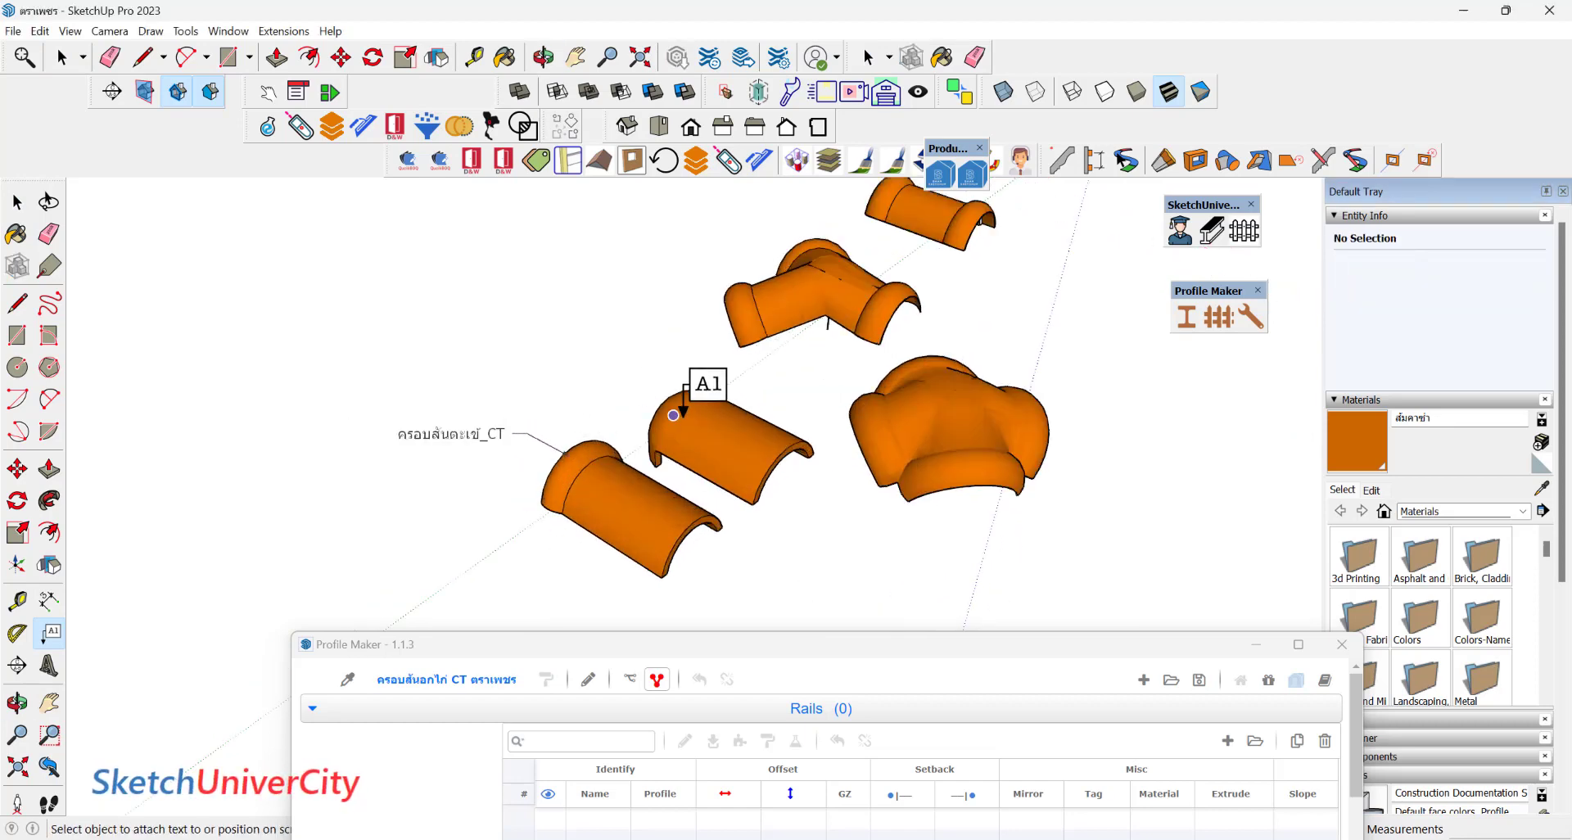
{"action": "left_click", "coordinate": [675, 415]}
{"action": "left_click", "coordinate": [614, 370]}
{"action": "scroll", "coordinate": [813, 262], "scroll_direction": "up", "scroll_amount": 2}
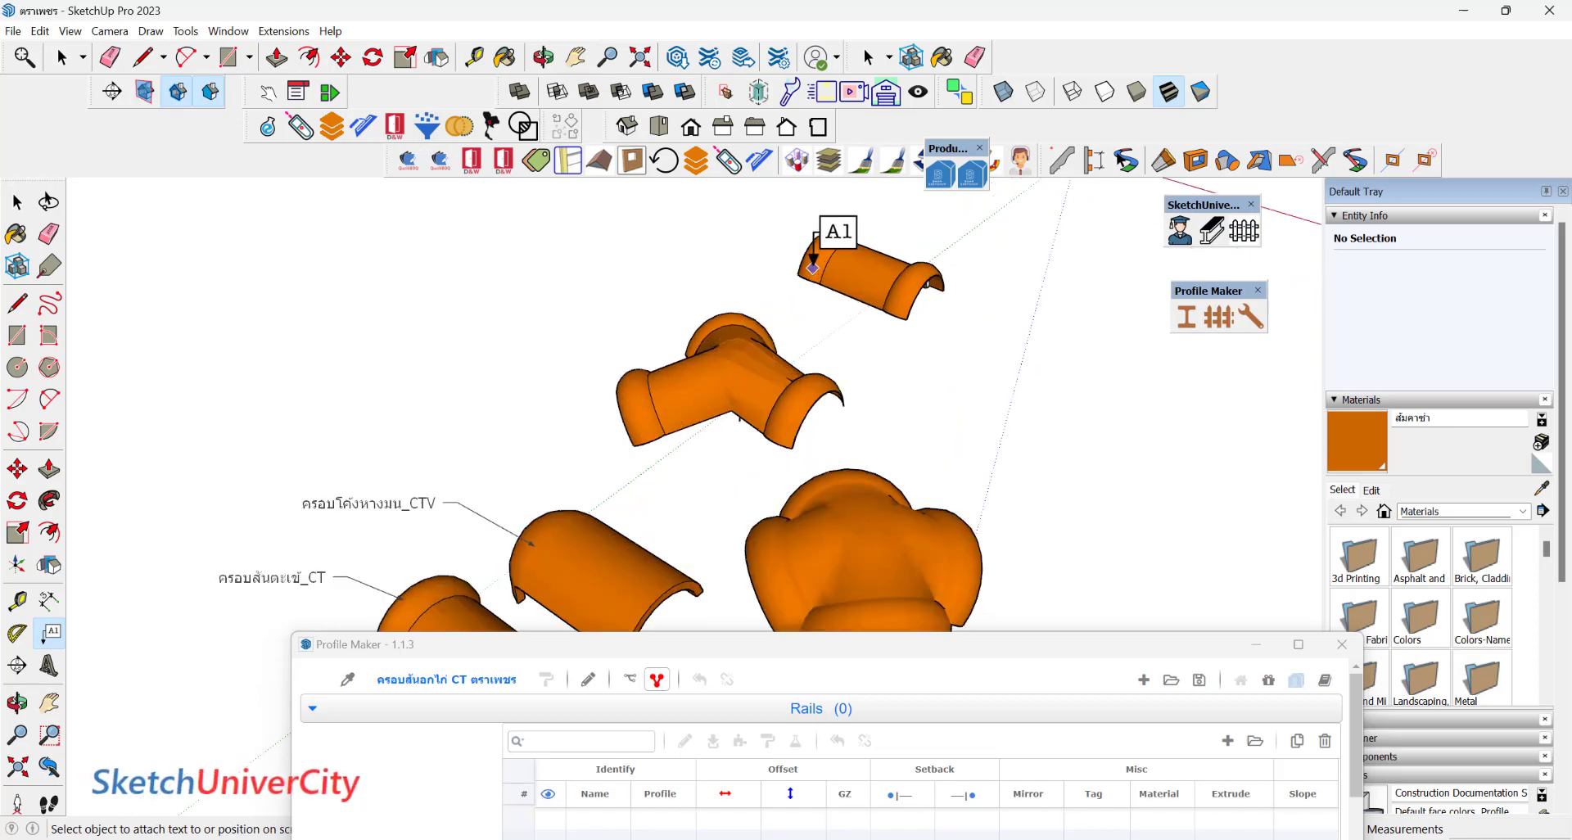
Label the top tile ครอบสันโค้ง 2 ทาง and the three-way tile ครอบสันโค้ง 3 ทาง_CT.
{"action": "left_click", "coordinate": [817, 261]}
{"action": "left_click", "coordinate": [772, 239]}
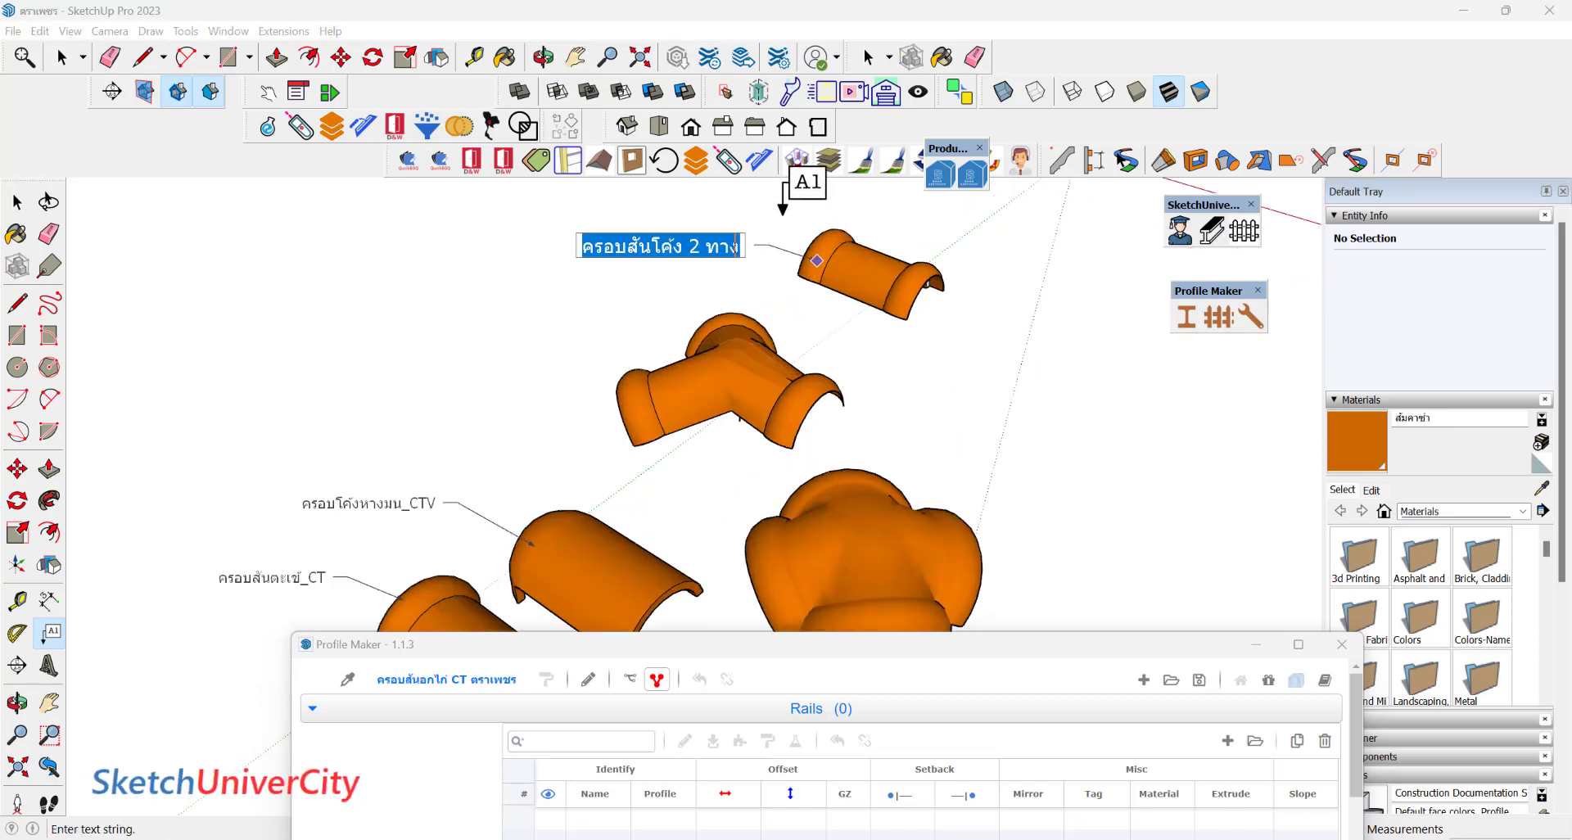
{"action": "left_click", "coordinate": [624, 382]}
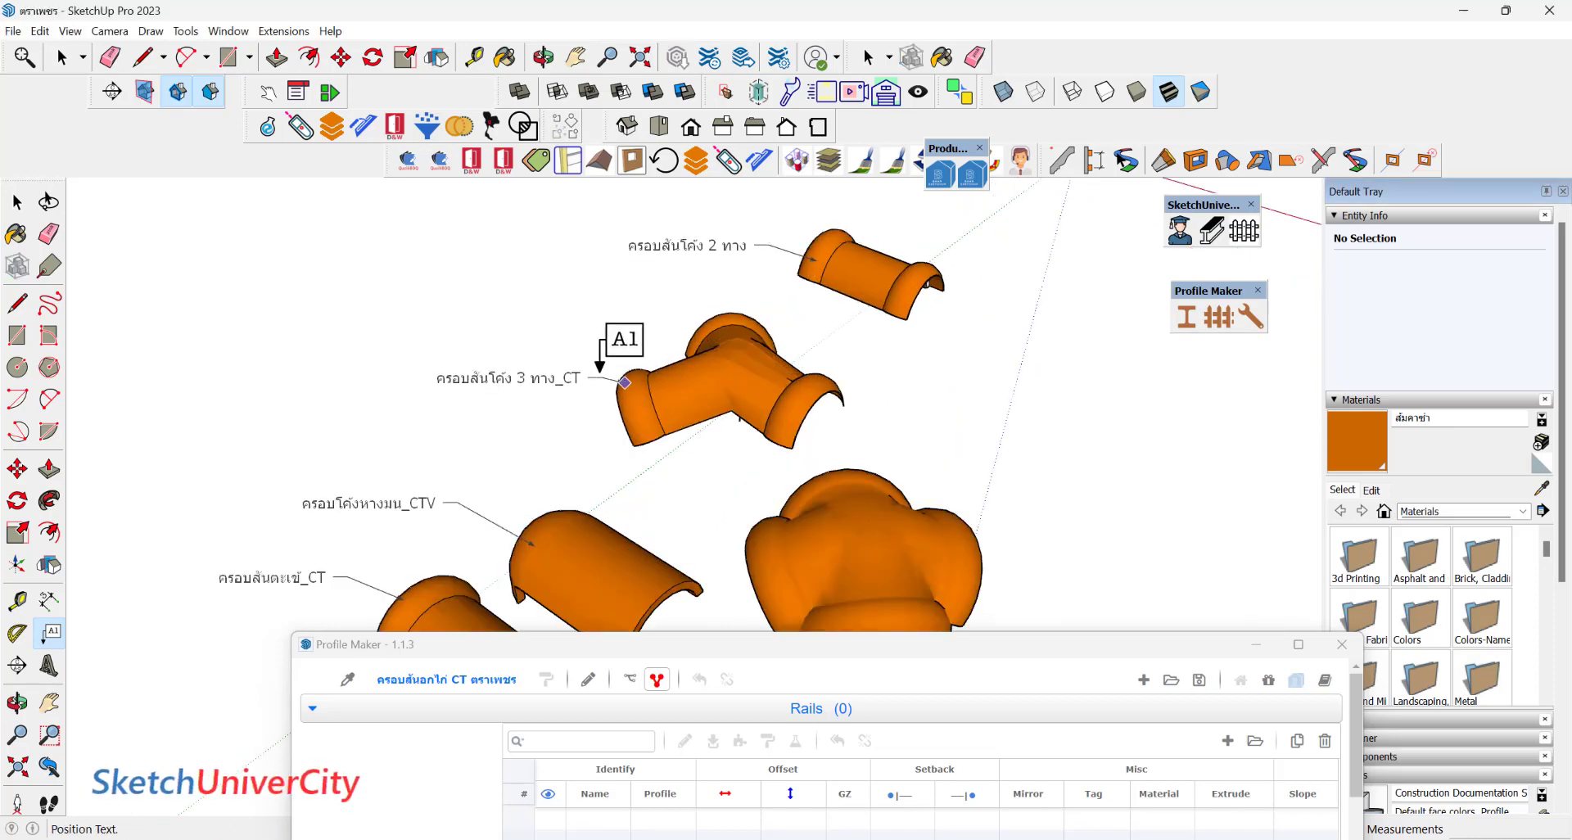
{"action": "left_click", "coordinate": [583, 363]}
{"action": "left_click", "coordinate": [590, 304]}
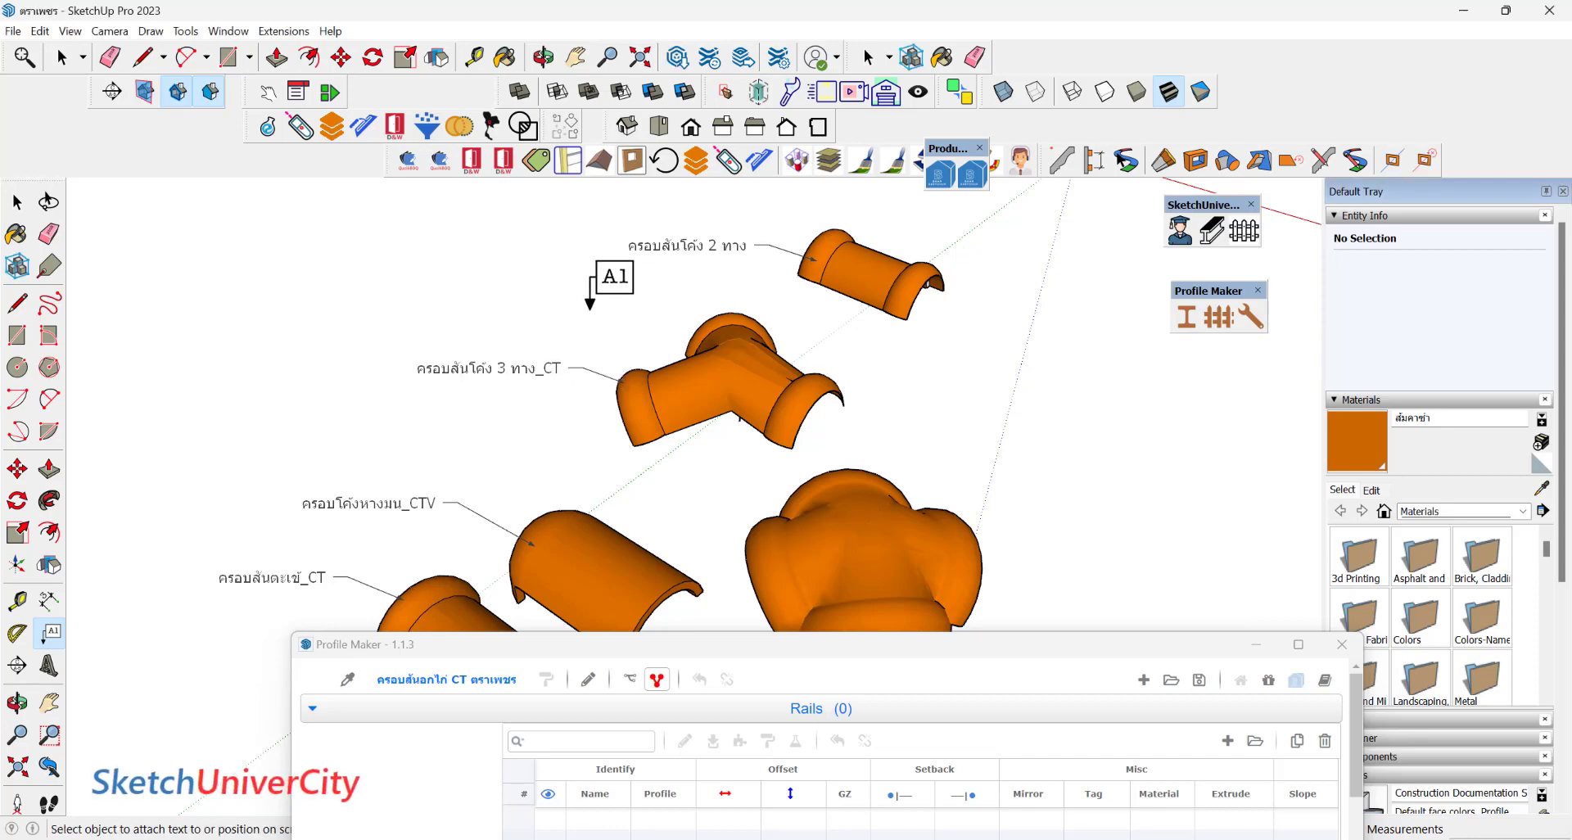
{"action": "key", "text": "space"}
Select the whole roof model and delete it, leaving only the labelled cap tiles.
{"action": "scroll", "coordinate": [493, 347], "scroll_direction": "down", "scroll_amount": 5}
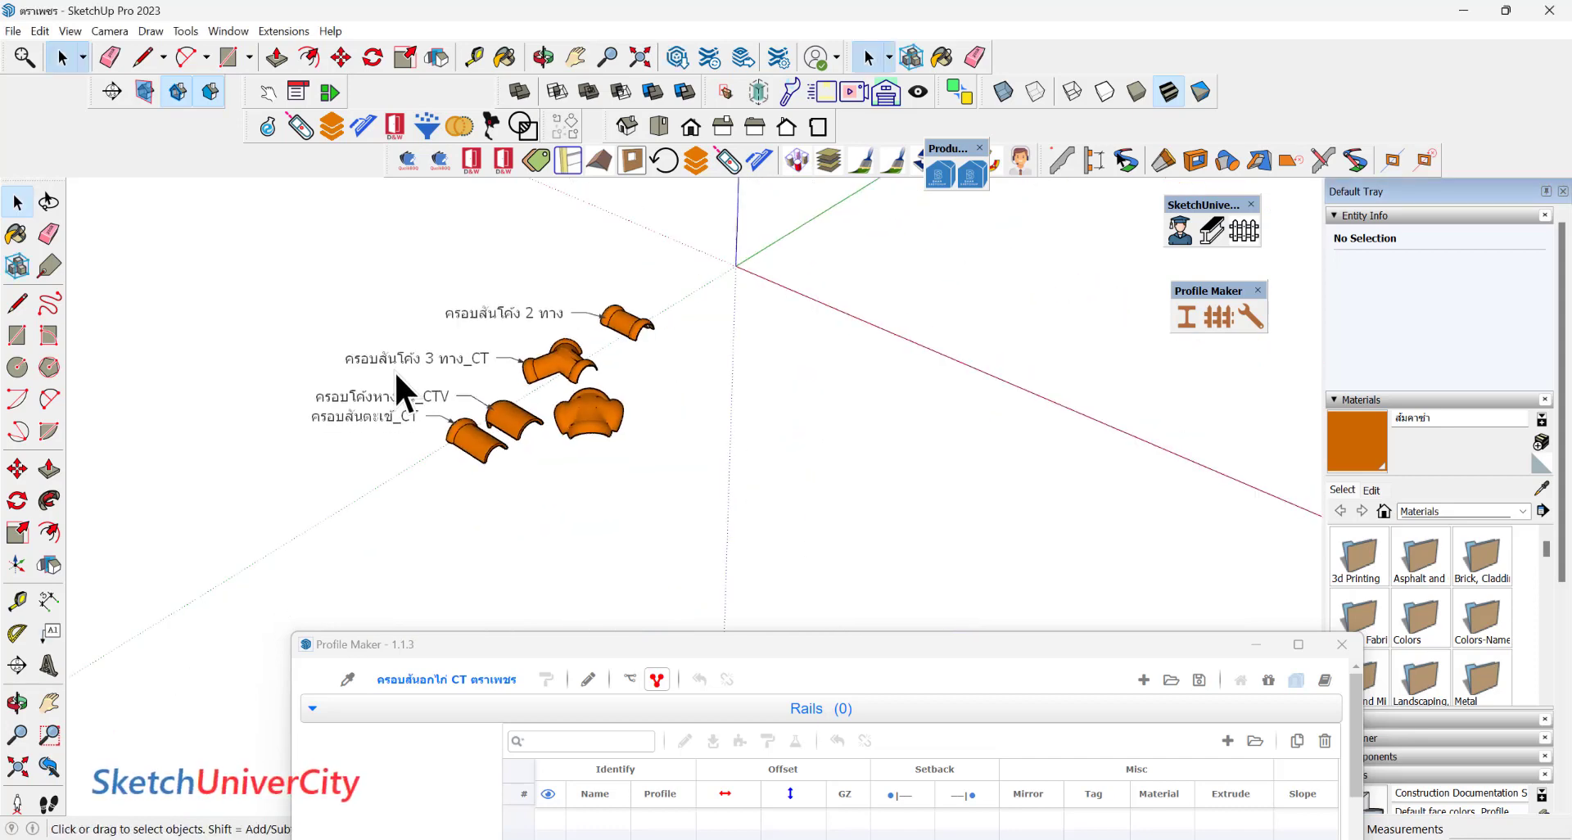
{"action": "middle_click_drag", "start_coordinate": [395, 370], "coordinate": [745, 393]}
{"action": "mouse_move", "coordinate": [527, 555]}
{"action": "middle_mouse_down"}
{"action": "mouse_move", "coordinate": [590, 561]}
{"action": "mouse_move", "coordinate": [636, 513]}
{"action": "middle_mouse_up"}
{"action": "scroll", "coordinate": [589, 562], "scroll_direction": "up", "scroll_amount": 2}
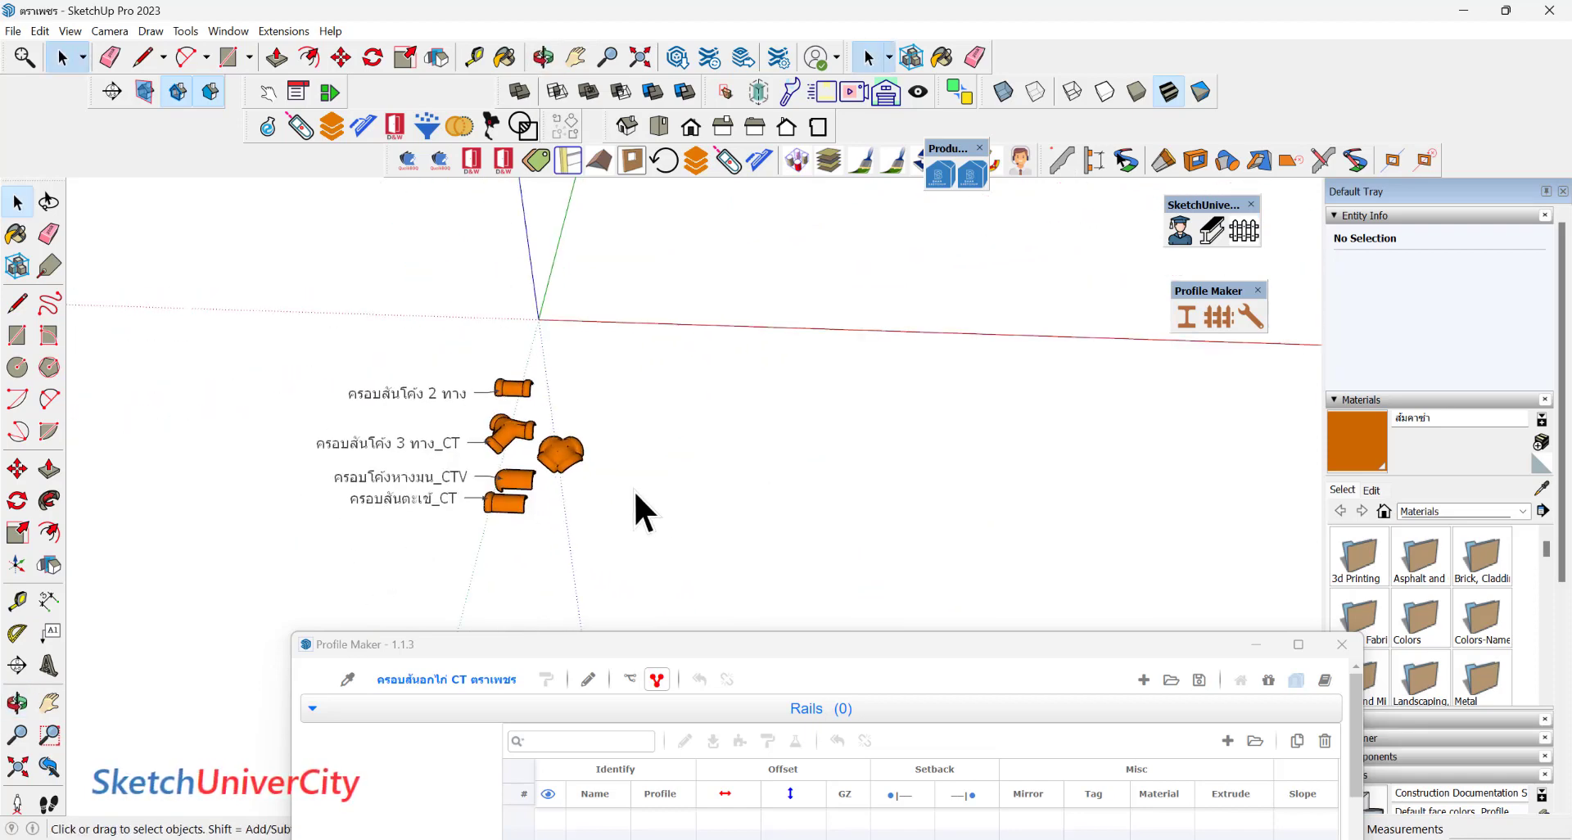
{"action": "scroll", "coordinate": [467, 481], "scroll_direction": "down", "scroll_amount": 3}
{"action": "scroll", "coordinate": [468, 464], "scroll_direction": "down", "scroll_amount": 2}
{"action": "middle_click_drag", "start_coordinate": [500, 483], "coordinate": [675, 327]}
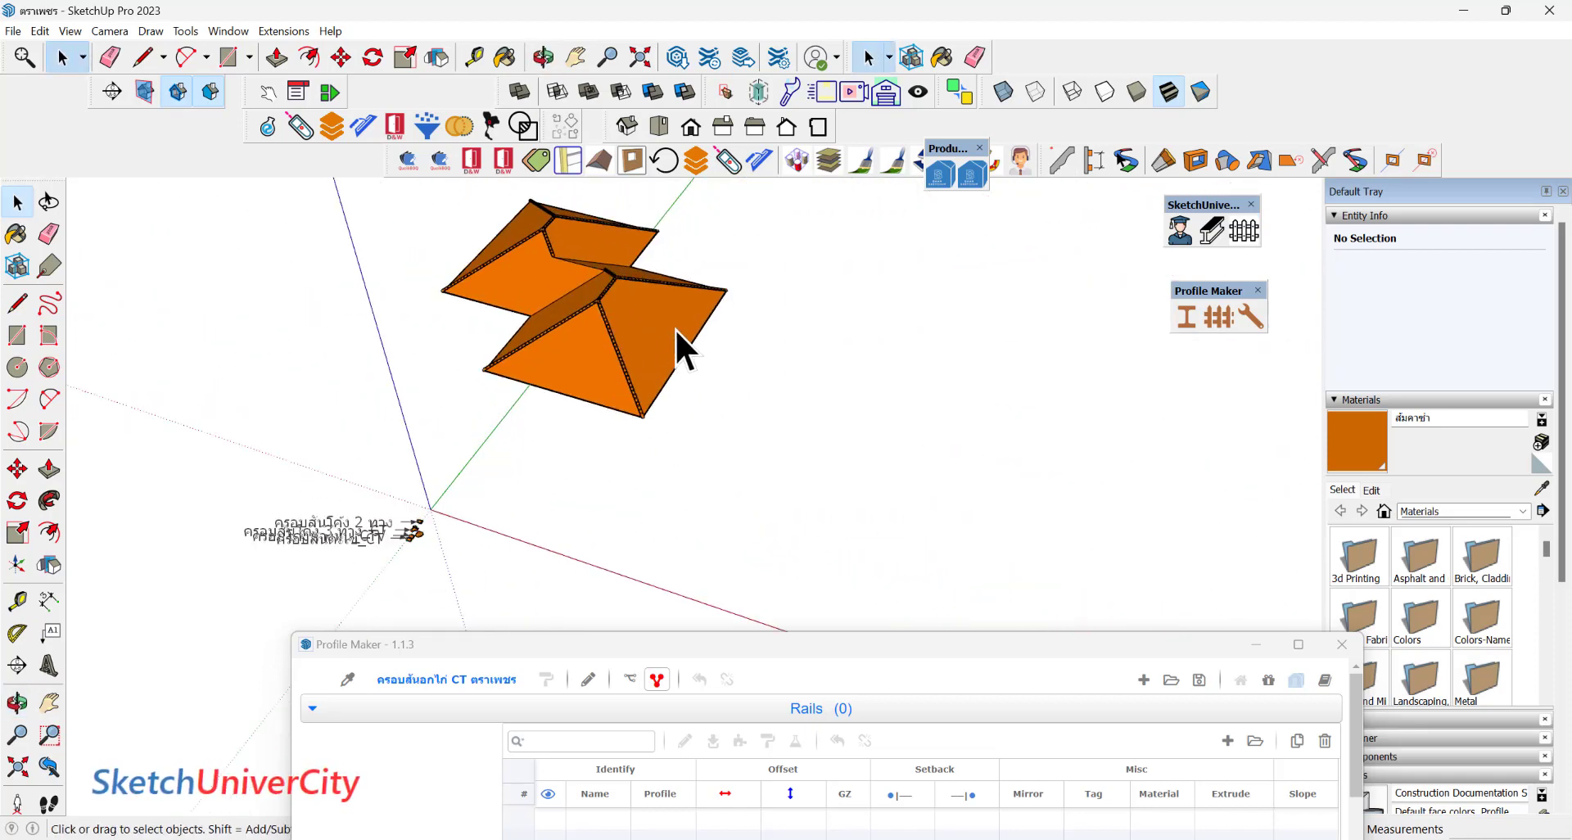
{"action": "left_click", "coordinate": [446, 215]}
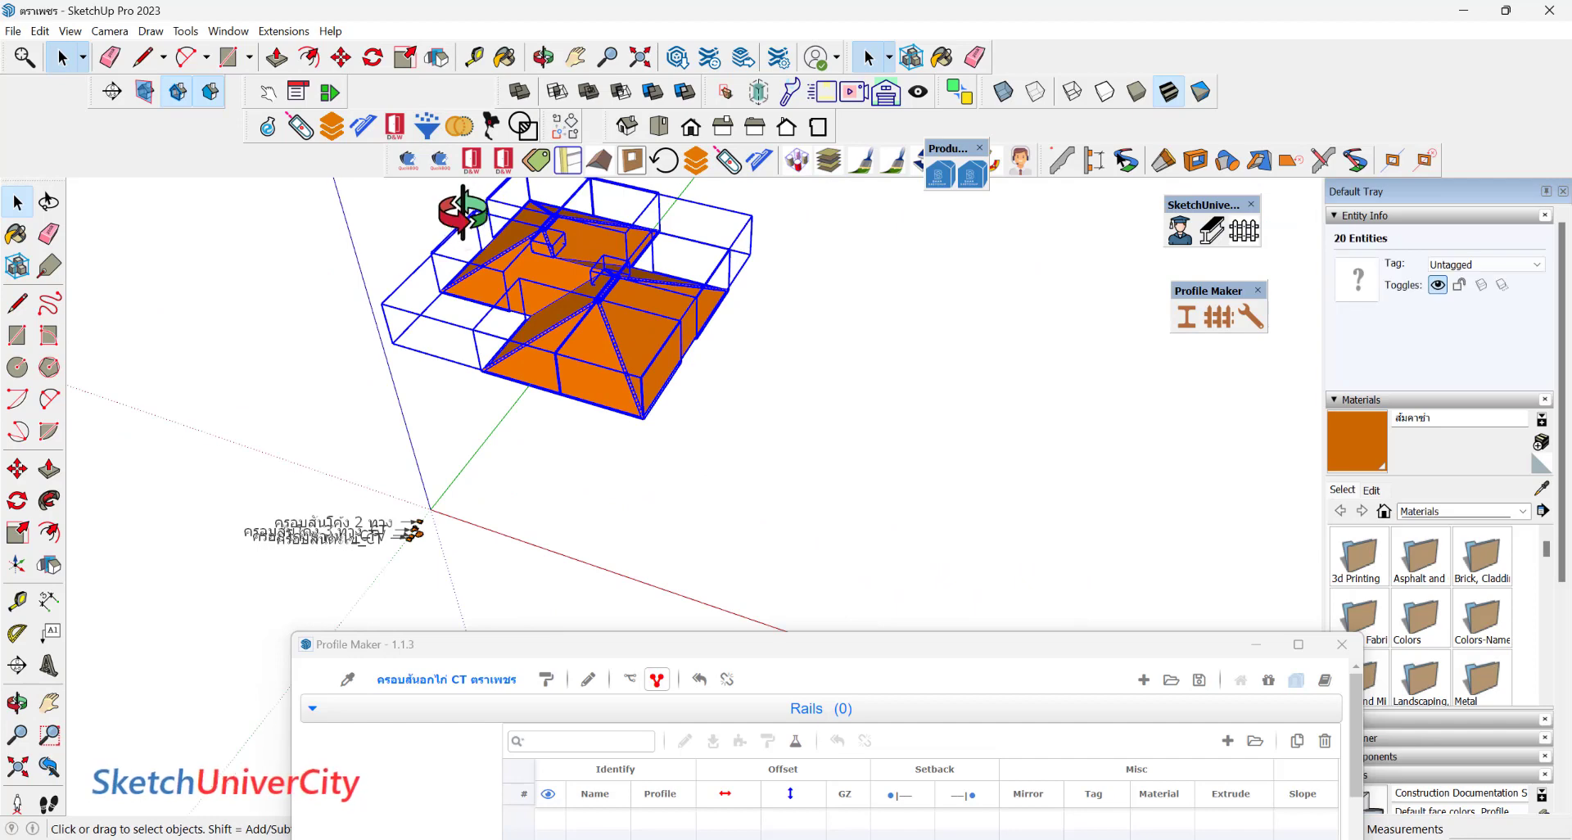
{"action": "key", "text": "Delete"}
{"action": "scroll", "coordinate": [317, 558], "scroll_direction": "up", "scroll_amount": 3}
{"action": "scroll", "coordinate": [317, 558], "scroll_direction": "up", "scroll_amount": 2}
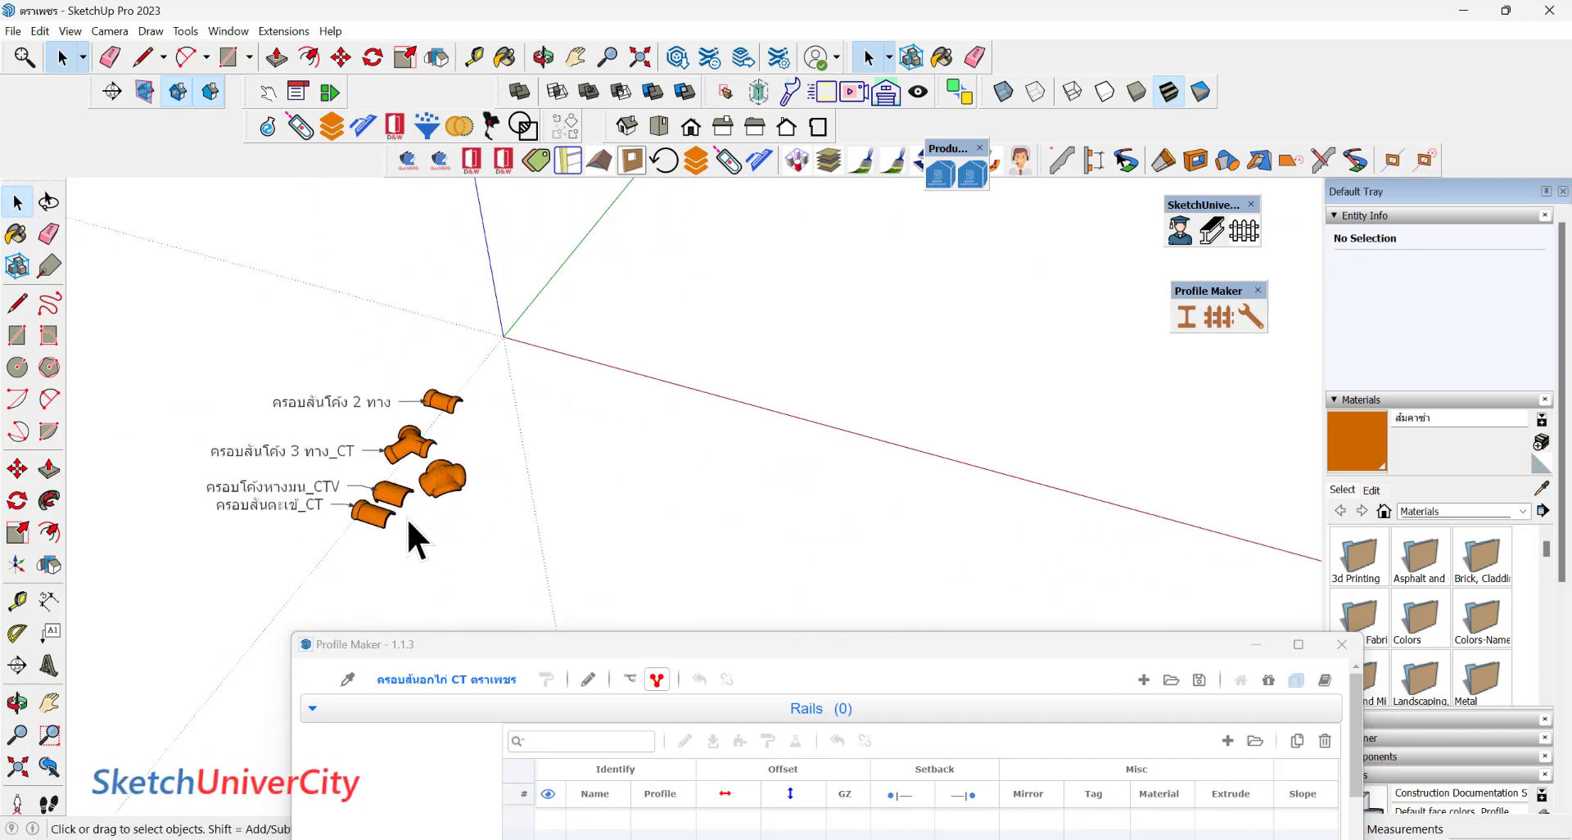
{"action": "scroll", "coordinate": [414, 513], "scroll_direction": "down", "scroll_amount": 1}
{"action": "scroll", "coordinate": [547, 410], "scroll_direction": "down", "scroll_amount": 2}
Draw a 7.28 m × 5.64 m rectangle starting at the origin.
{"action": "key", "text": "r"}
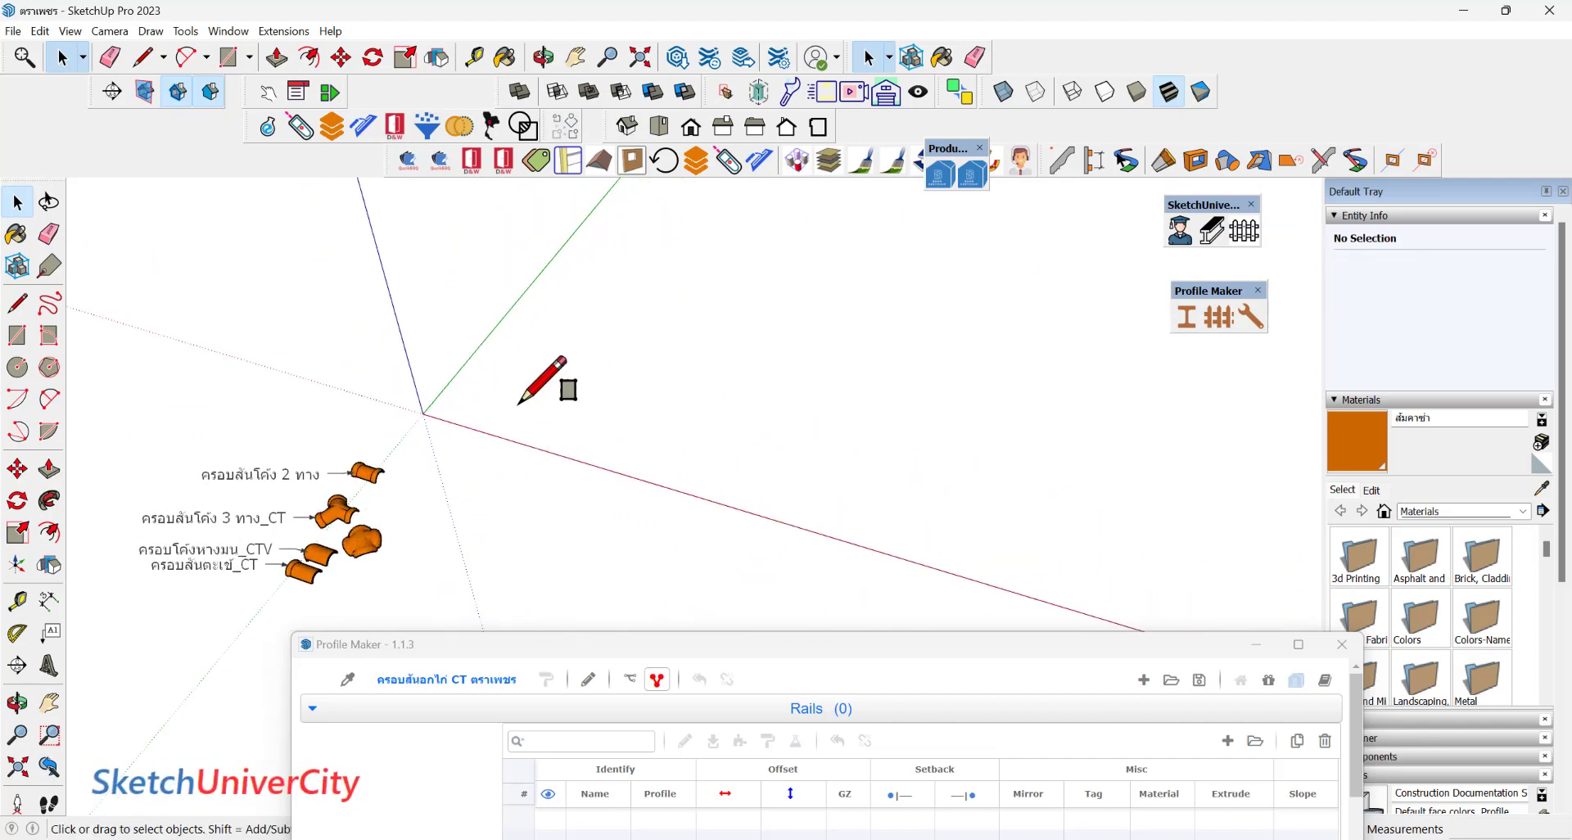
{"action": "scroll", "coordinate": [423, 413], "scroll_direction": "down", "scroll_amount": 1}
{"action": "left_click", "coordinate": [426, 413]}
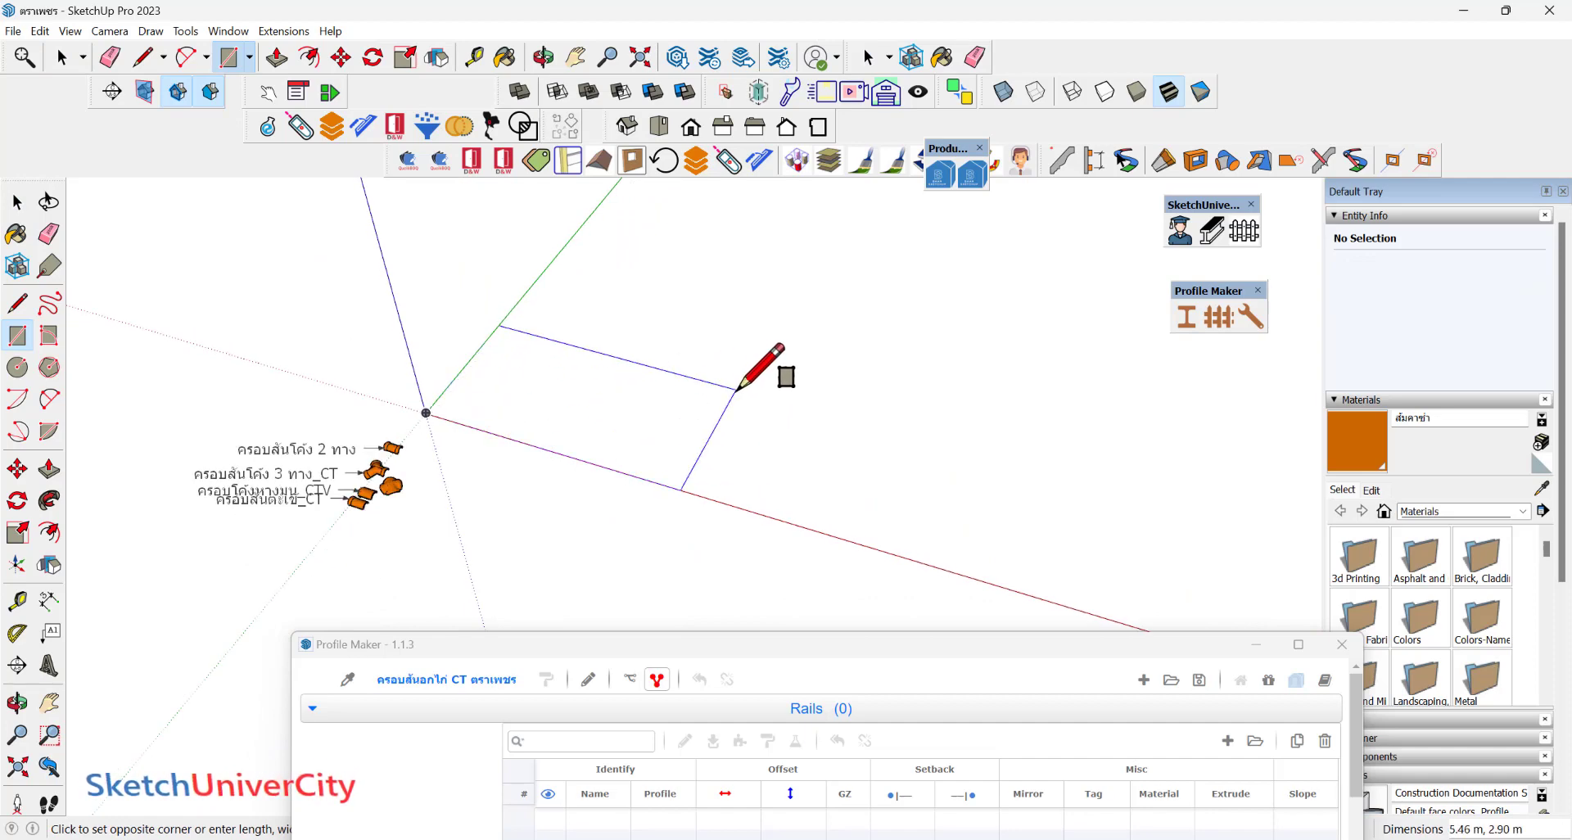
{"action": "left_click", "coordinate": [849, 333]}
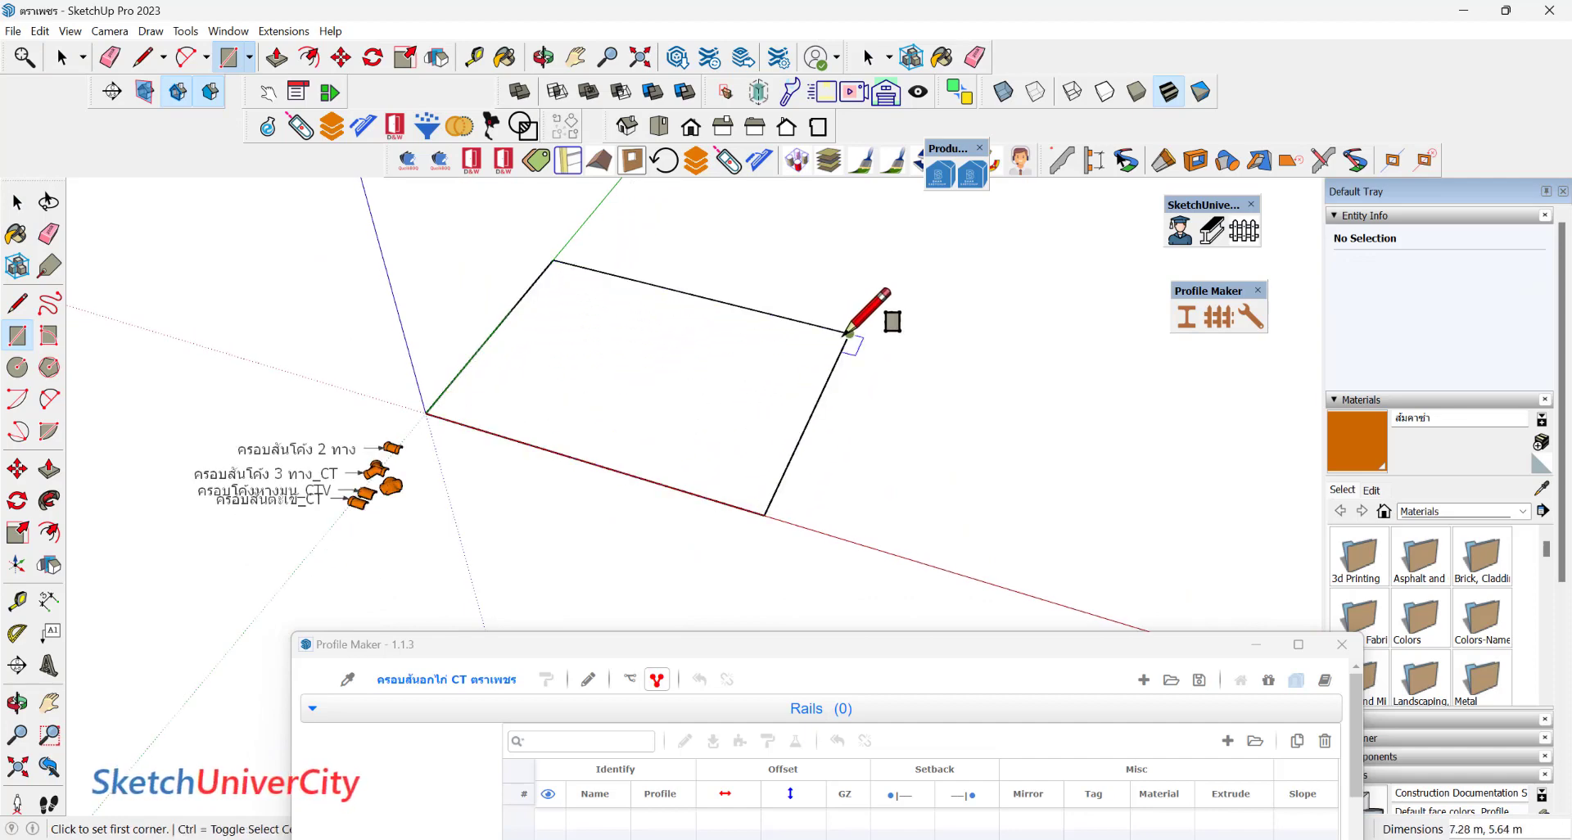
Draw a lengthwise midline and two corner diagonals meeting it, forming a triangular hip face.
{"action": "key", "text": "l"}
{"action": "left_click", "coordinate": [810, 416]}
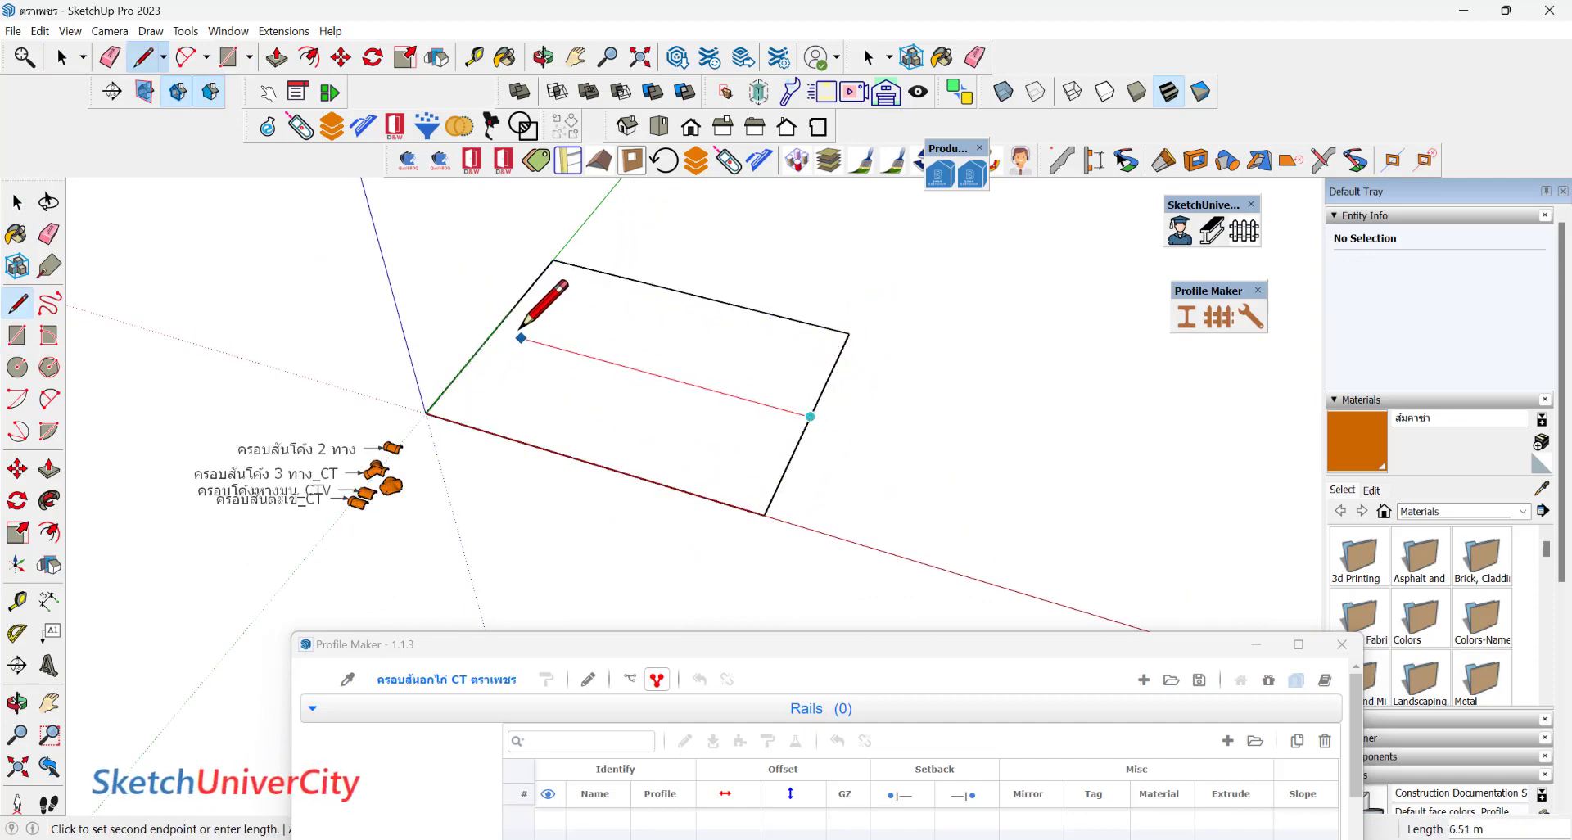
{"action": "left_click", "coordinate": [494, 331]}
{"action": "middle_click_drag", "start_coordinate": [494, 331], "coordinate": [509, 385]}
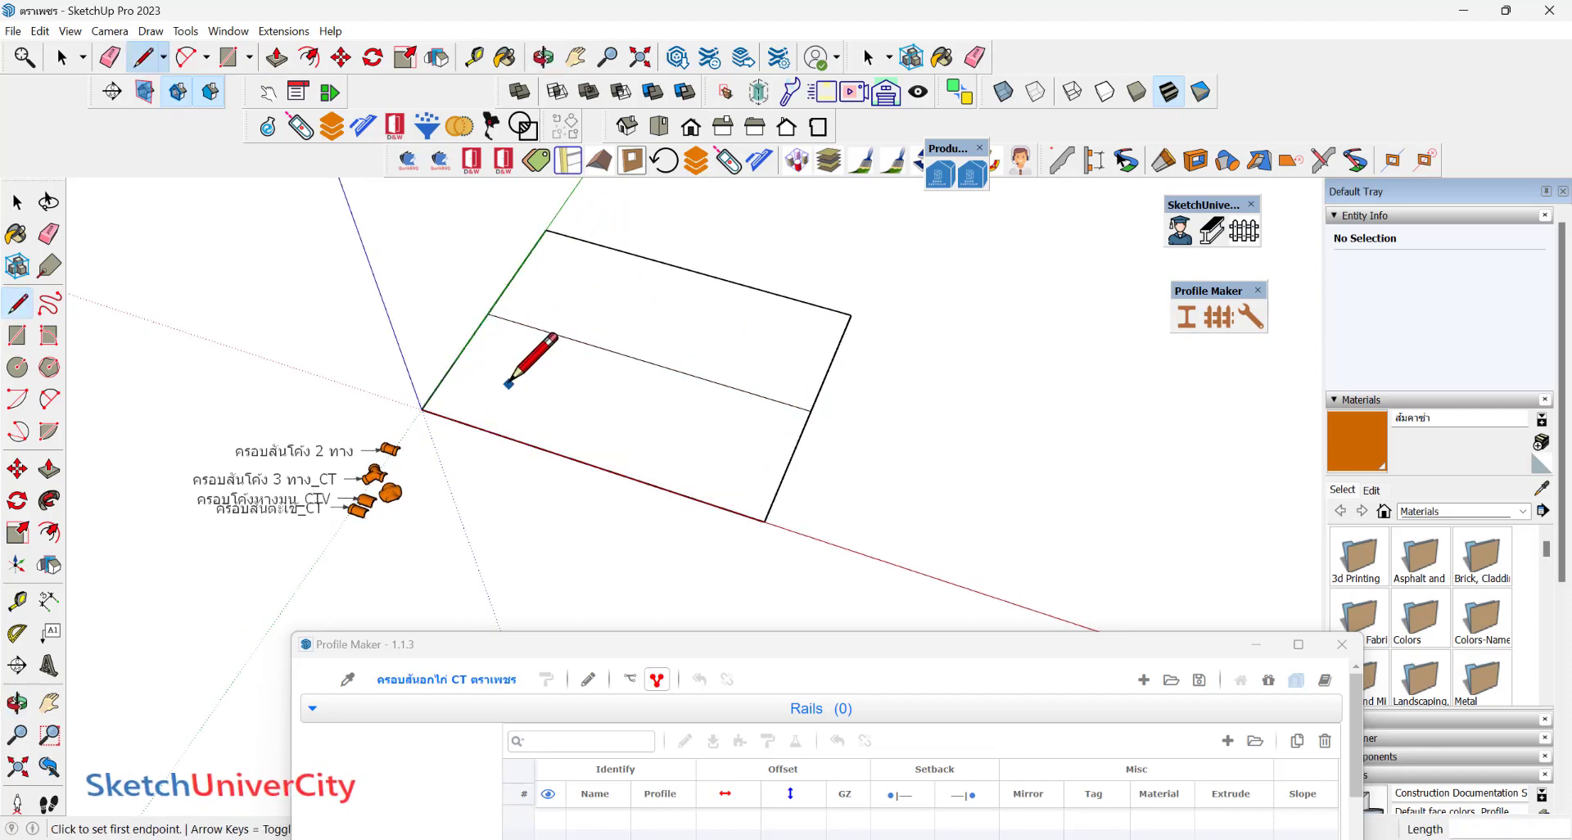
{"action": "left_click", "coordinate": [423, 409]}
{"action": "left_click", "coordinate": [579, 341]}
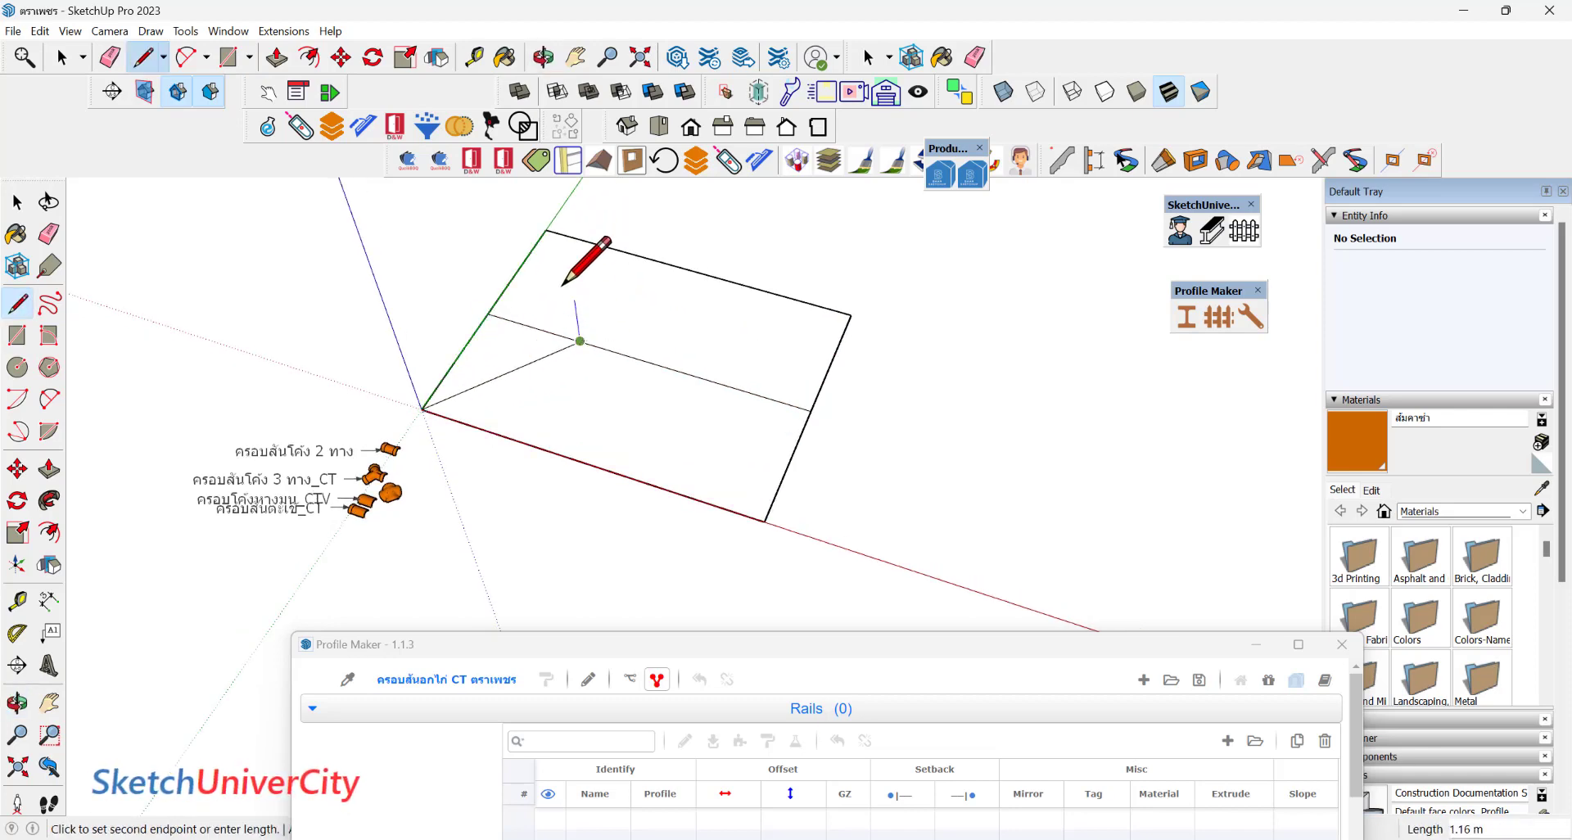
{"action": "left_click", "coordinate": [547, 231]}
Copy the triangular hip faces off to the right of the rectangle.
{"action": "key", "text": "space"}
{"action": "left_click", "coordinate": [505, 341]}
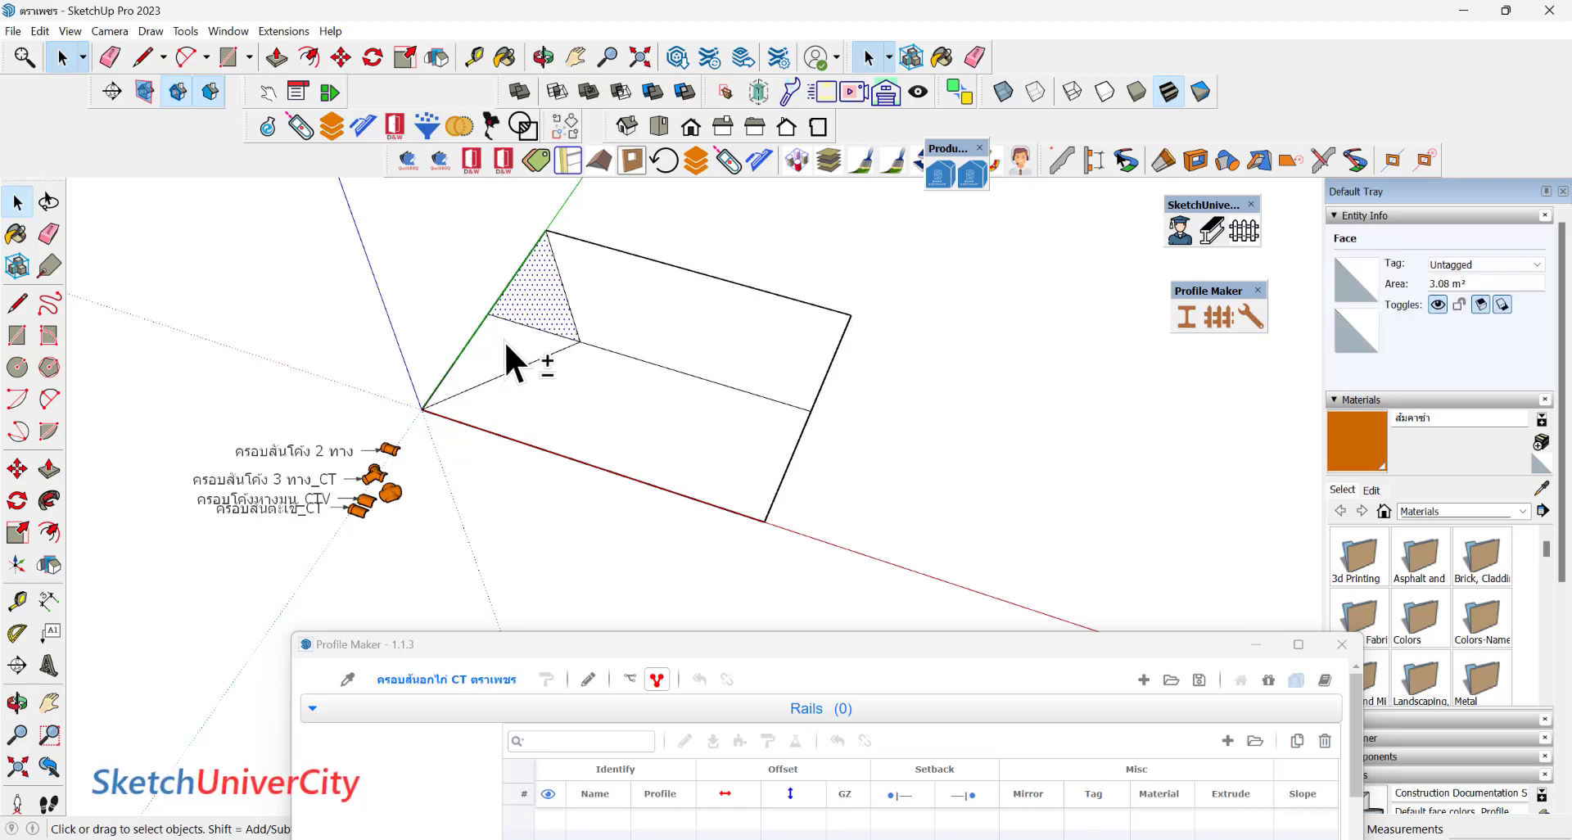
{"action": "key", "text": "m"}
{"action": "scroll", "coordinate": [490, 315], "scroll_direction": "down", "scroll_amount": 2}
{"action": "left_click", "coordinate": [489, 315]}
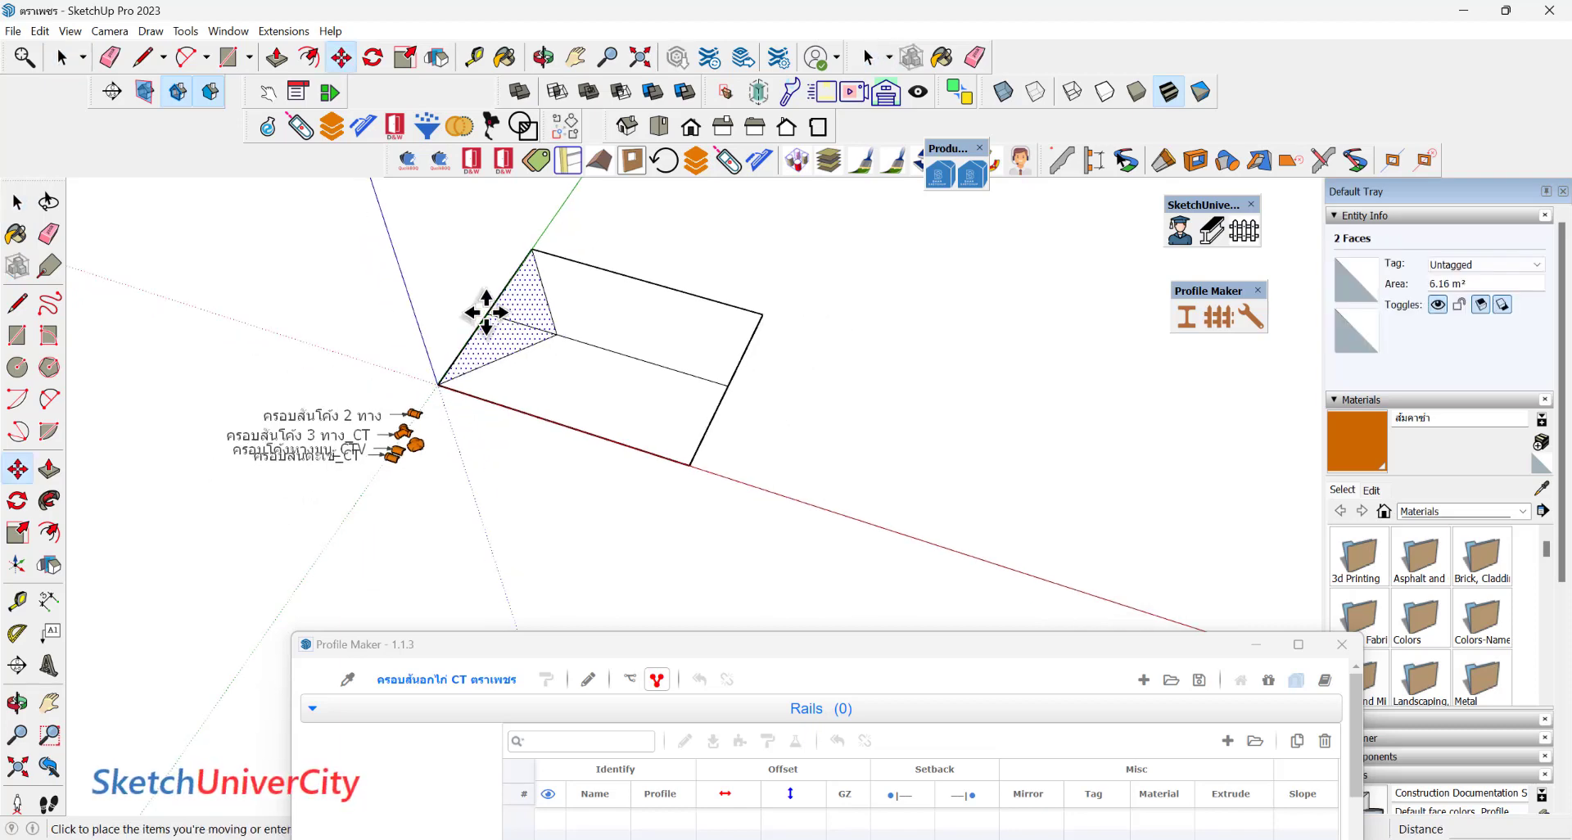
{"action": "key", "text": "ctrl"}
{"action": "left_click", "coordinate": [903, 431]}
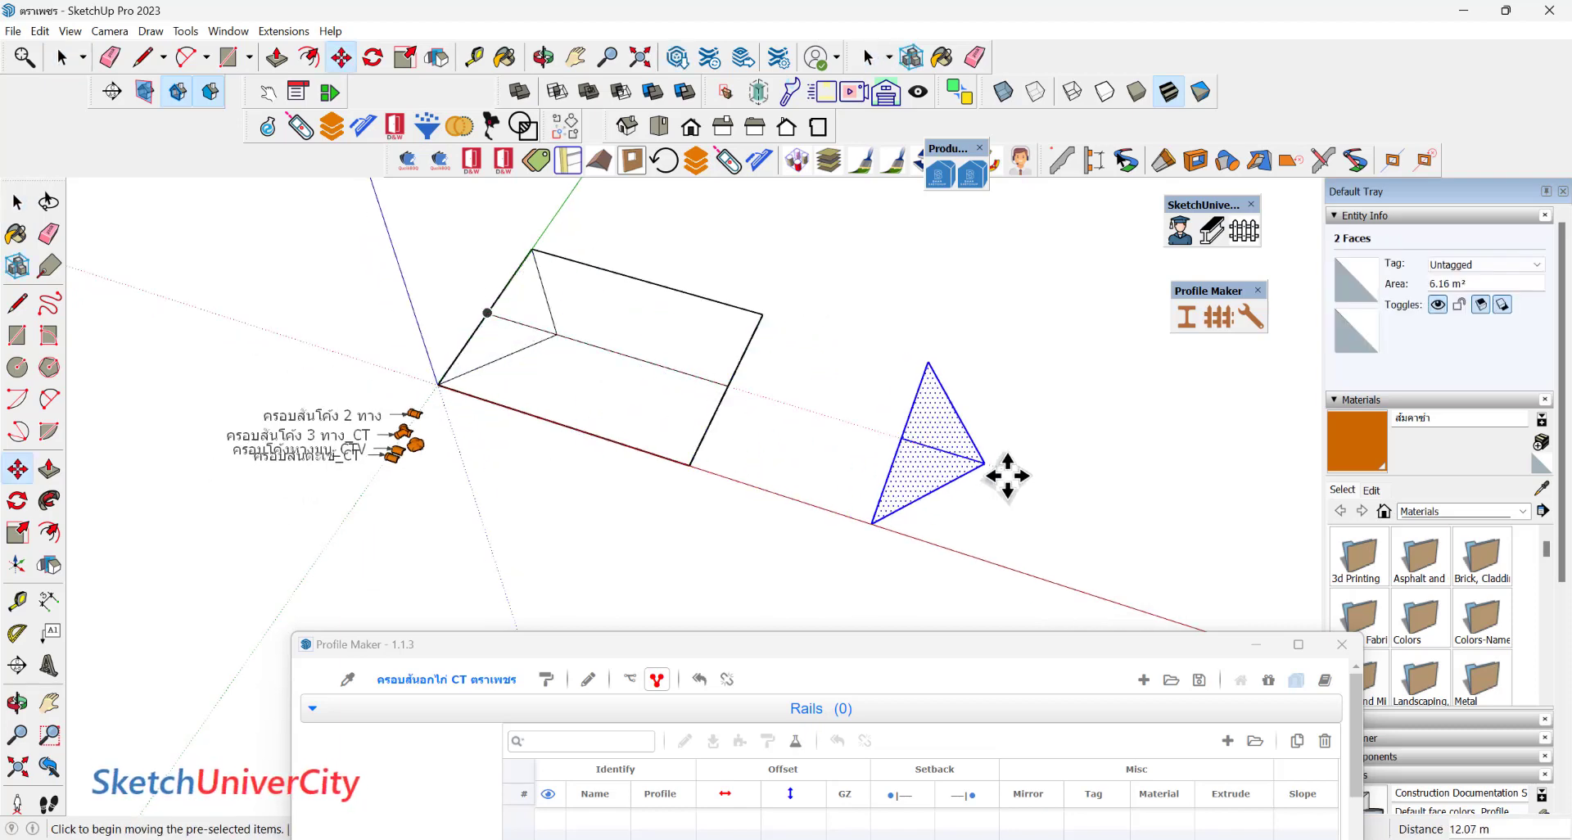
Mirror the copied triangle with a scale factor of -1.
{"action": "scroll", "coordinate": [999, 468], "scroll_direction": "up", "scroll_amount": 1}
{"action": "key", "text": "s"}
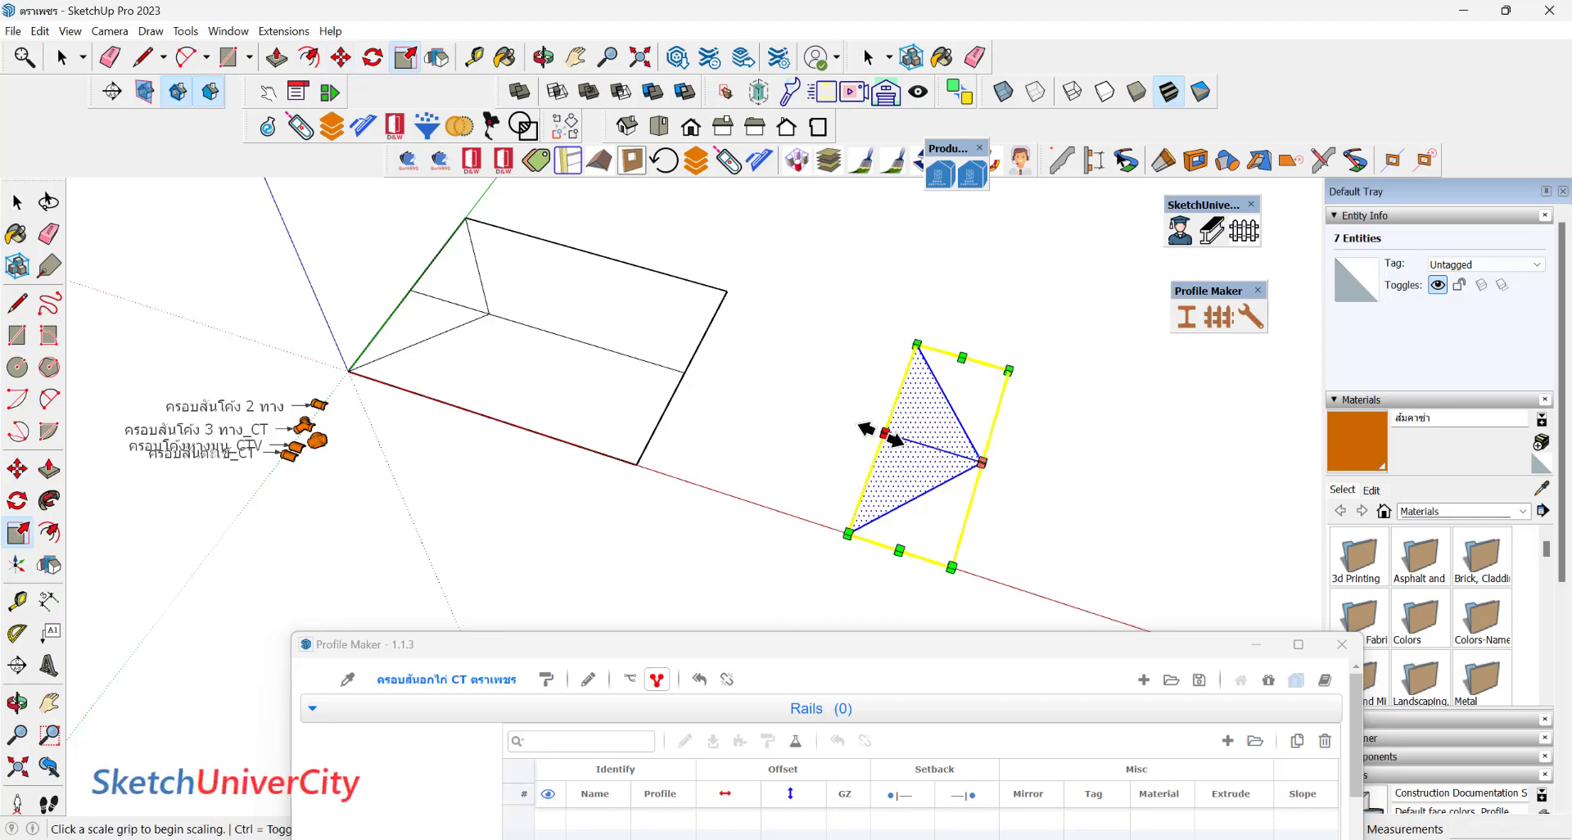
{"action": "left_click", "coordinate": [884, 432]}
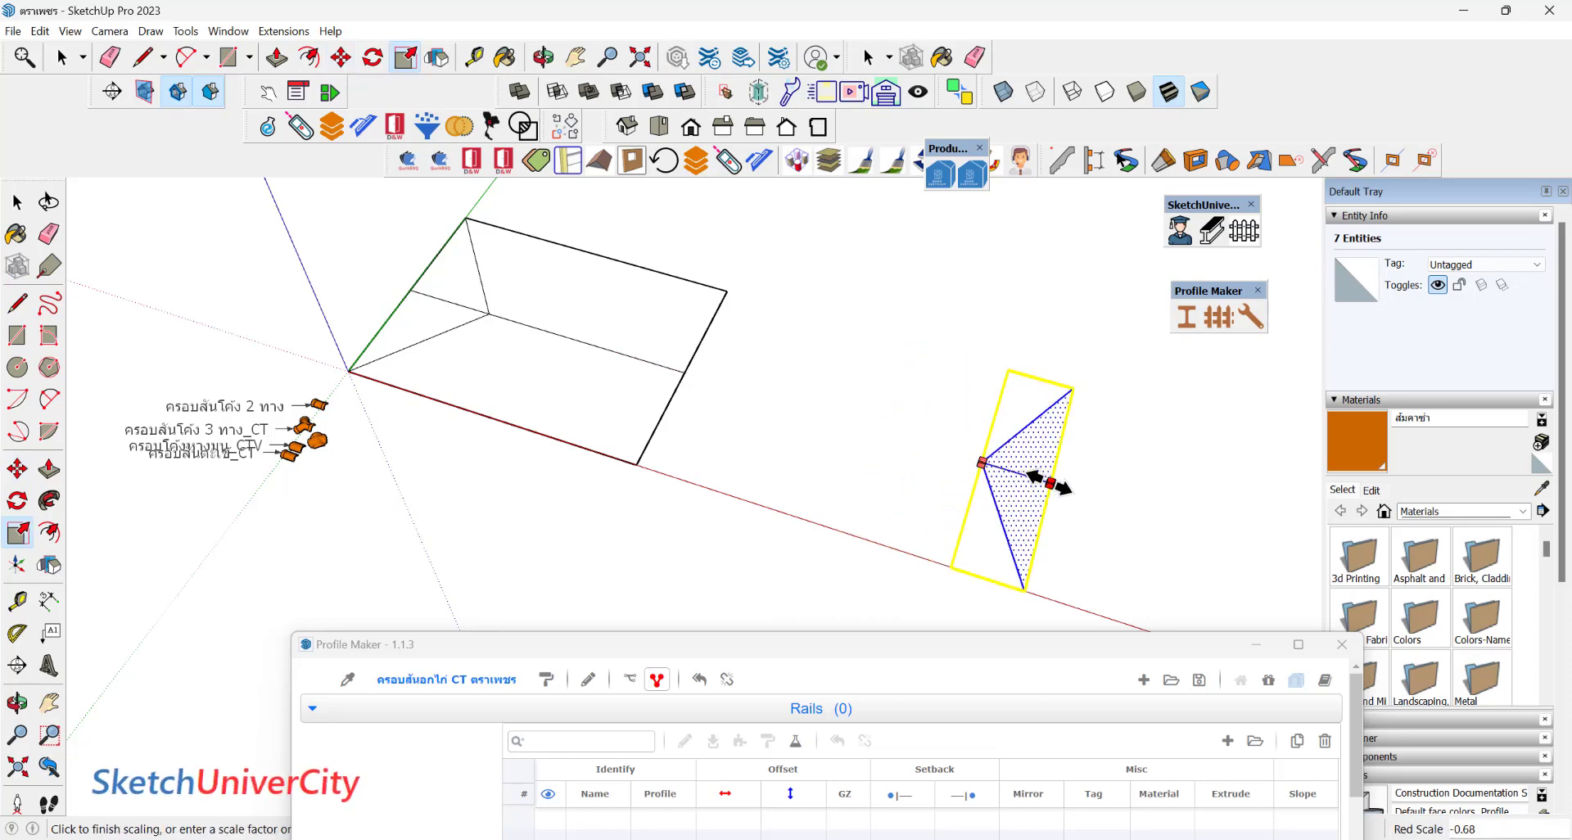
{"action": "type", "text": "ขา"}
{"action": "key", "text": "Return"}
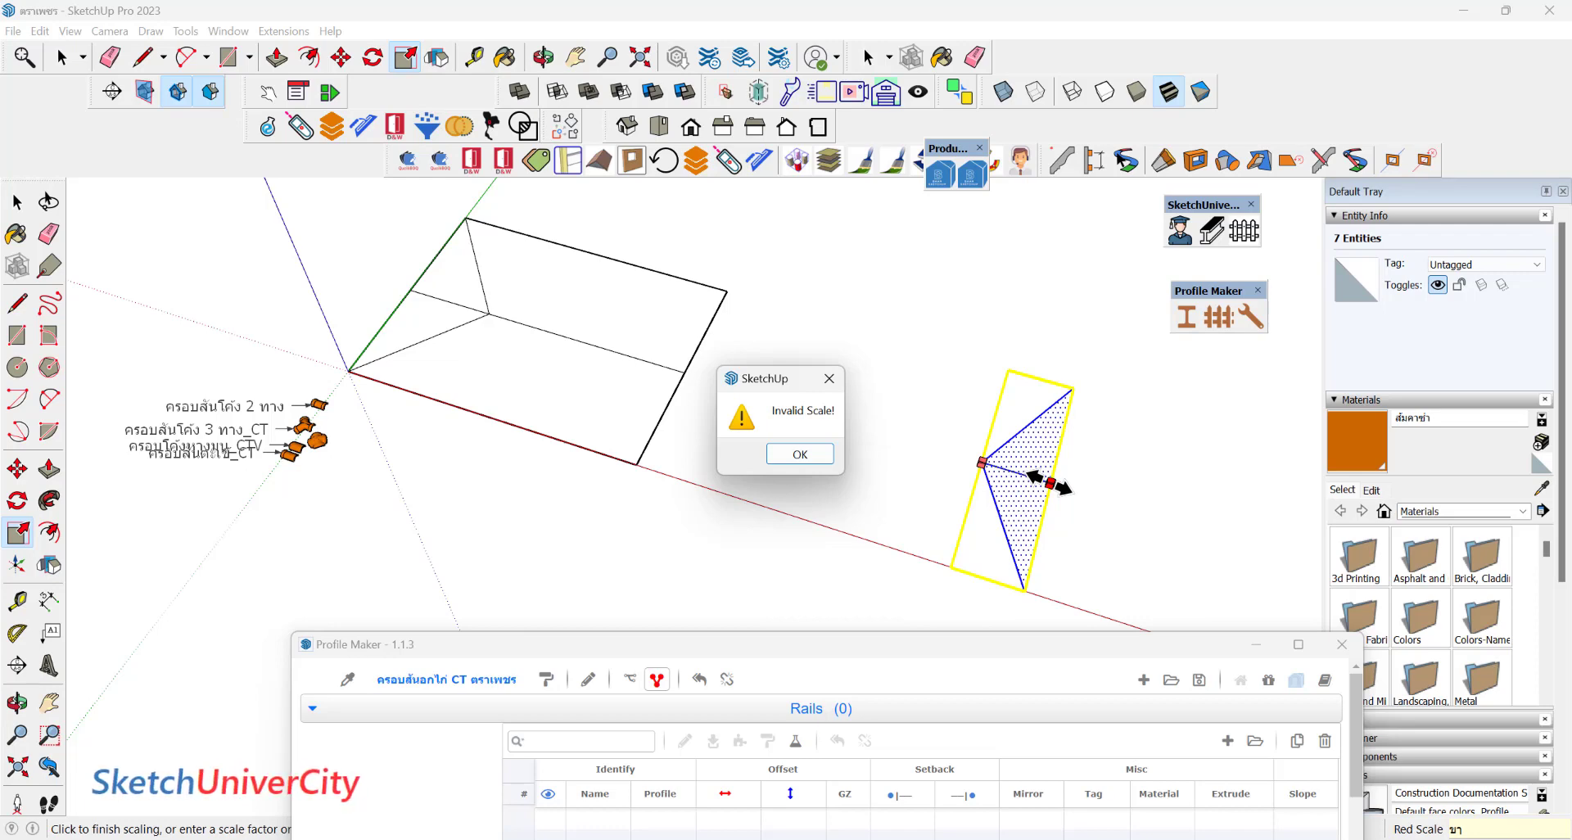
{"action": "key", "text": "Return"}
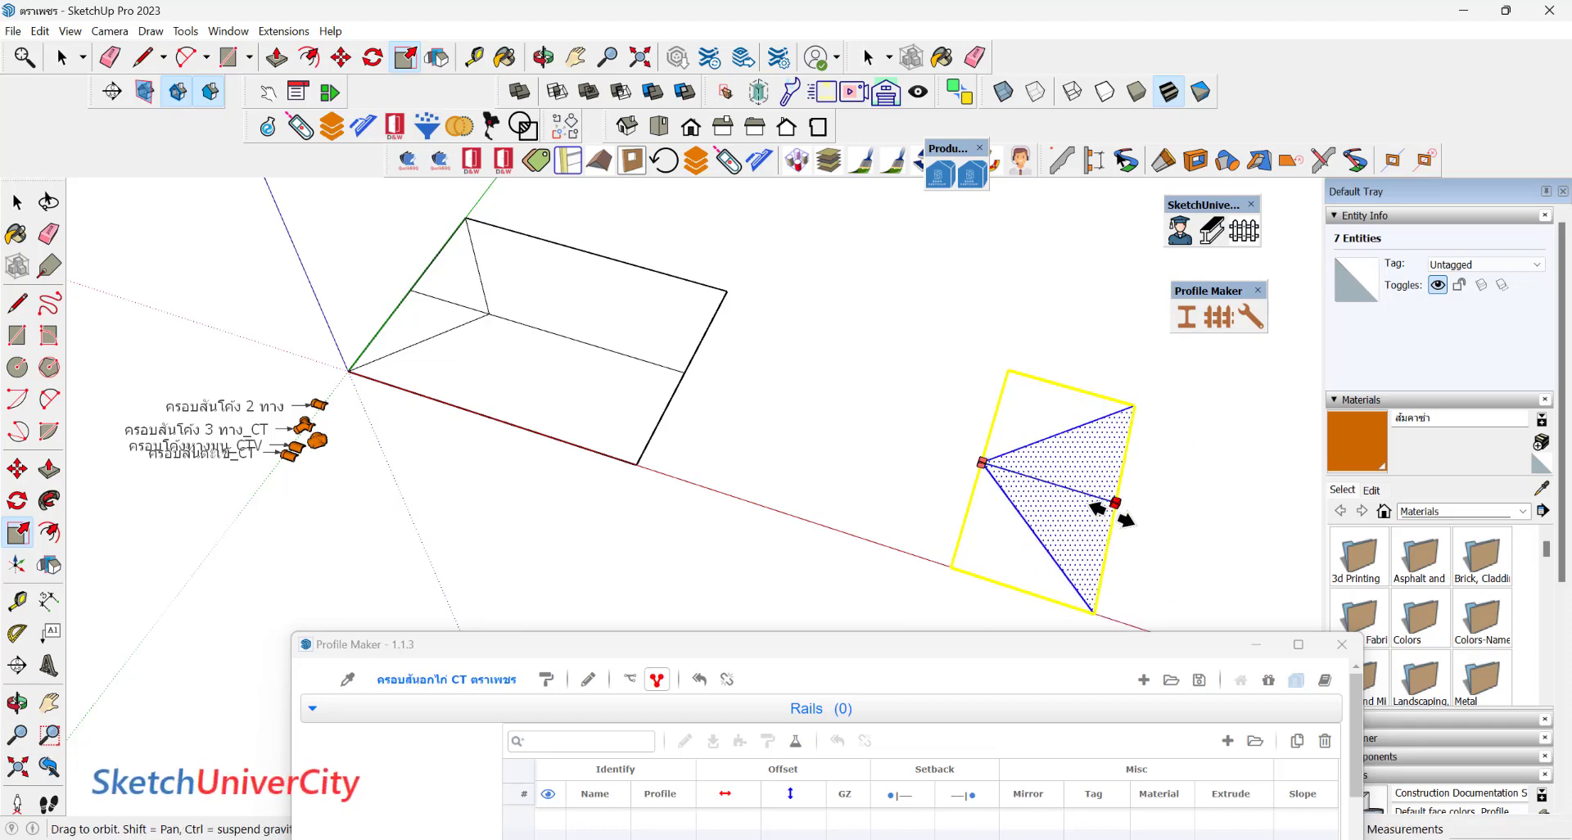
{"action": "type", "text": "-1"}
{"action": "key", "text": "Return"}
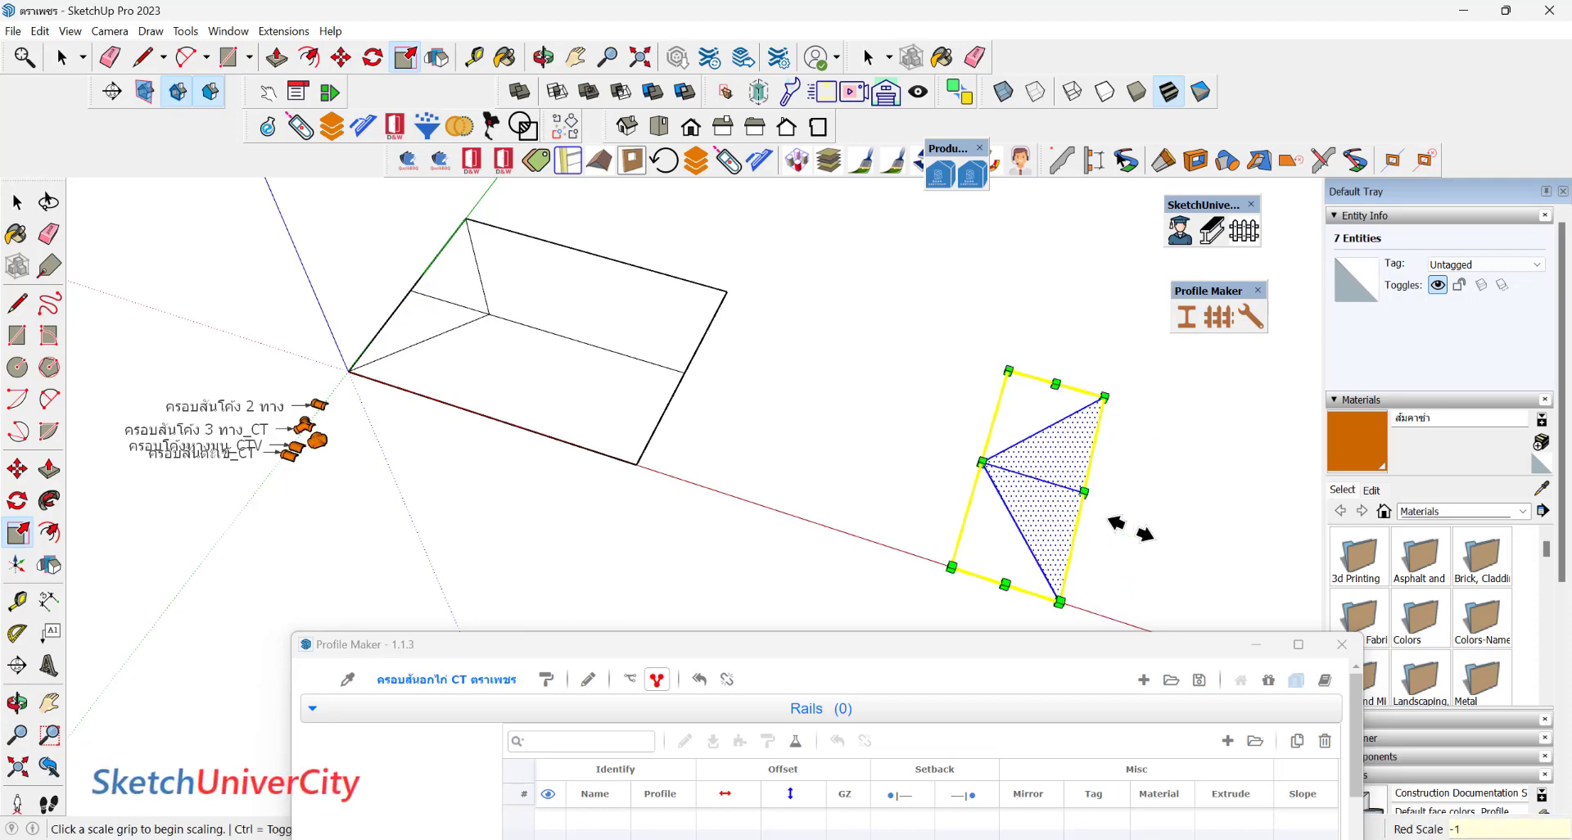
Move the mirrored triangle to the rectangle's far end and erase the leftover midline ends.
{"action": "key", "text": "m"}
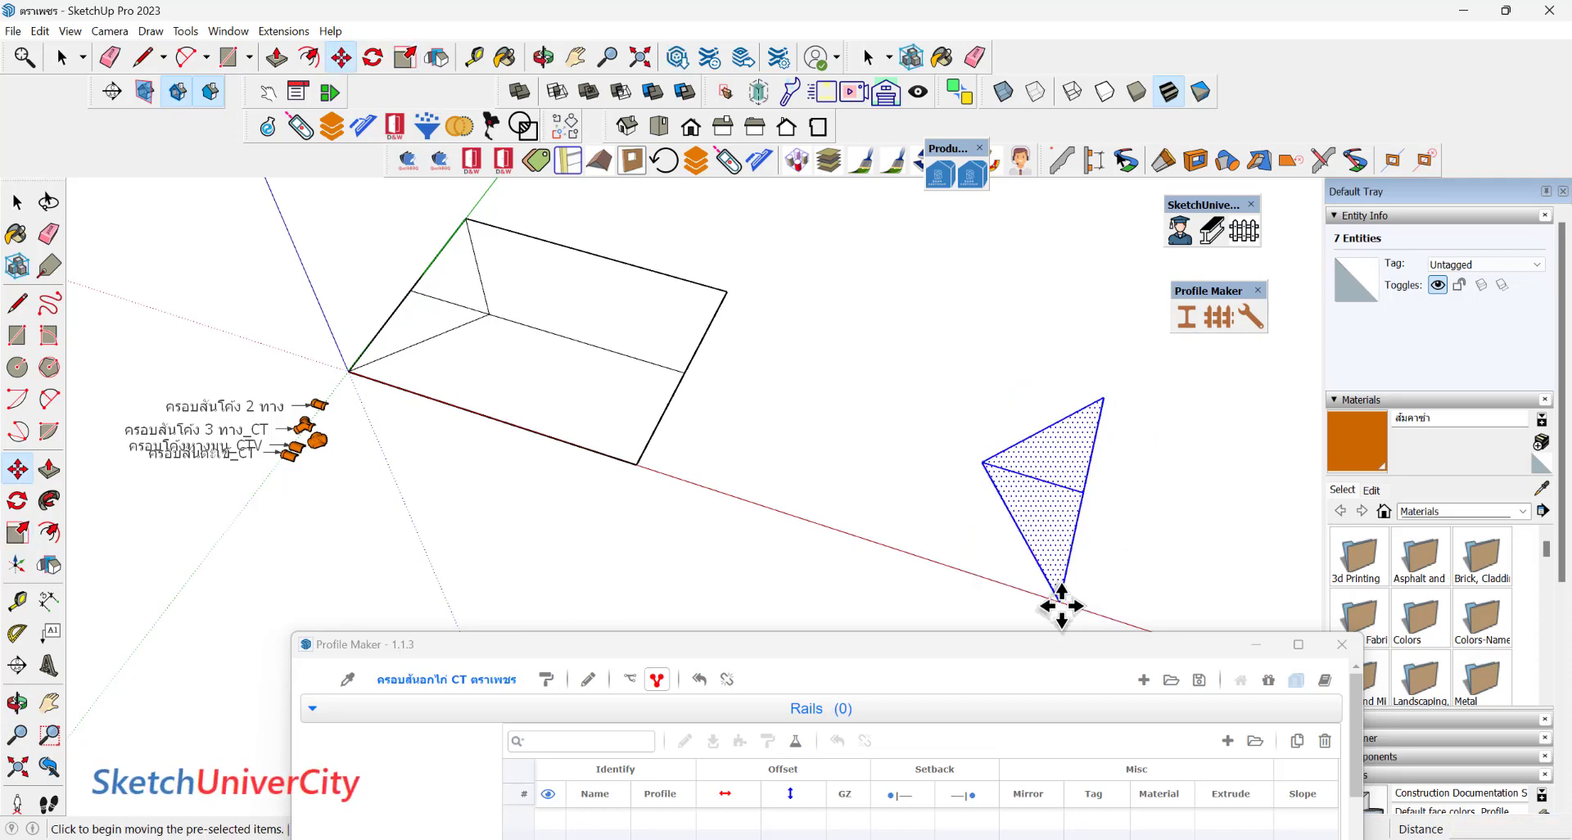
{"action": "left_click", "coordinate": [1062, 606]}
{"action": "left_click", "coordinate": [637, 464]}
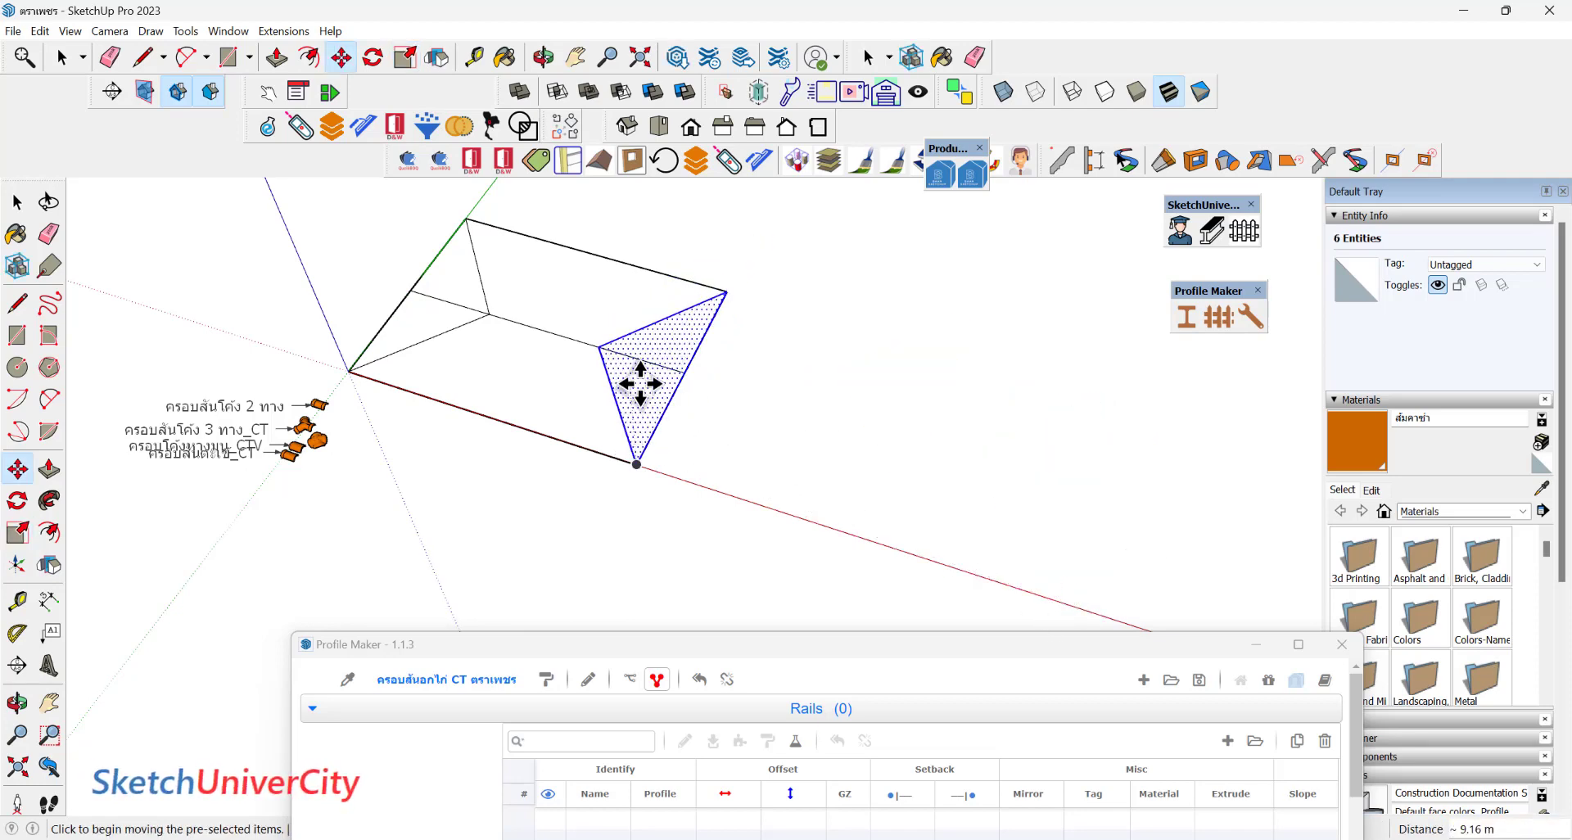
{"action": "key", "text": "e"}
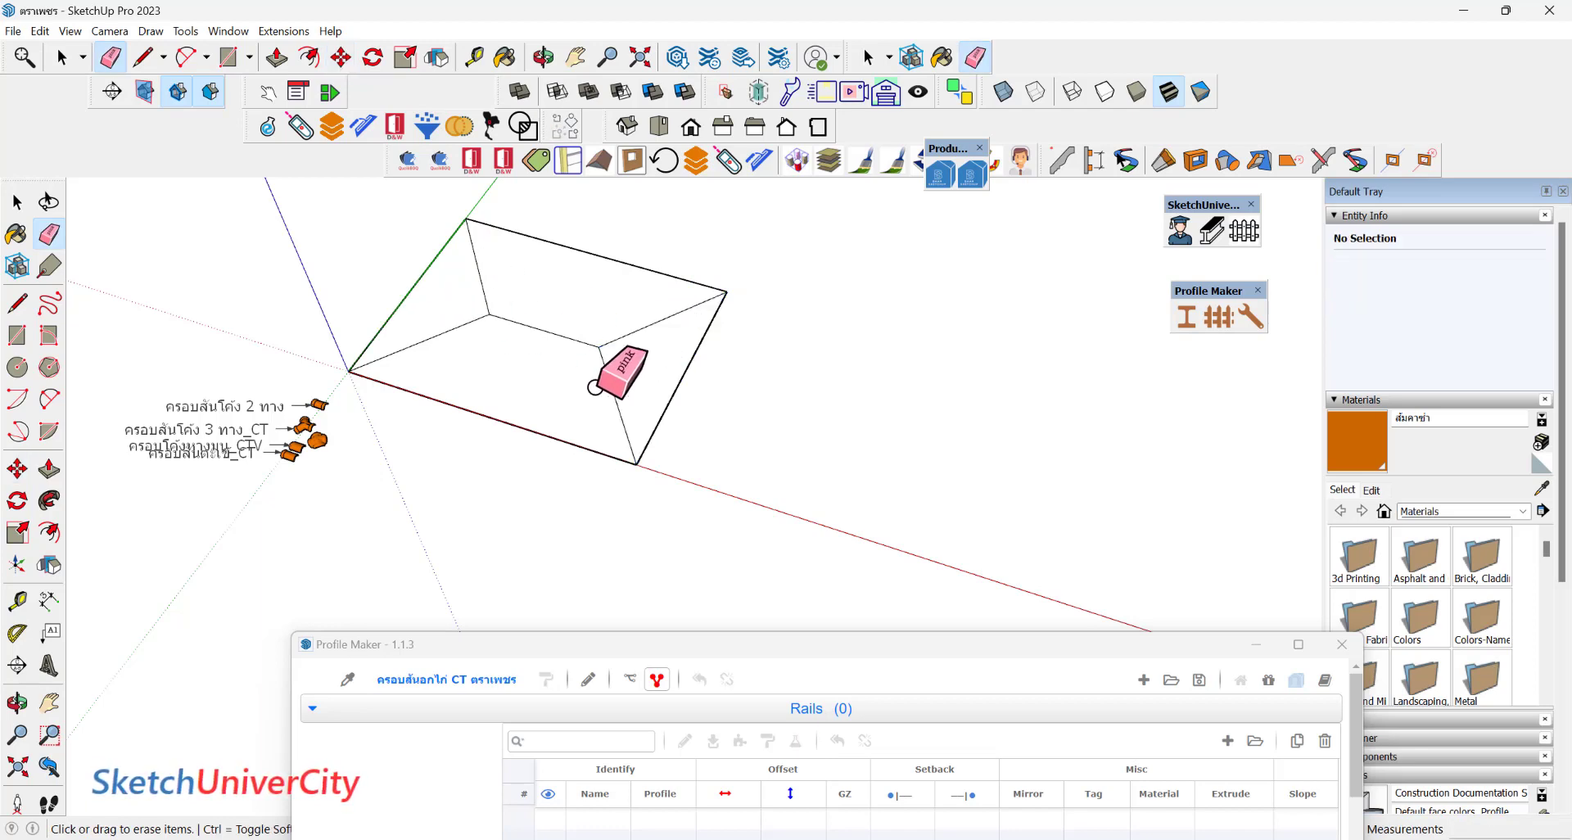
{"action": "middle_click_drag", "start_coordinate": [595, 388], "coordinate": [527, 336]}
{"action": "scroll", "coordinate": [528, 336], "scroll_direction": "up", "scroll_amount": 2}
{"action": "key", "text": "space"}
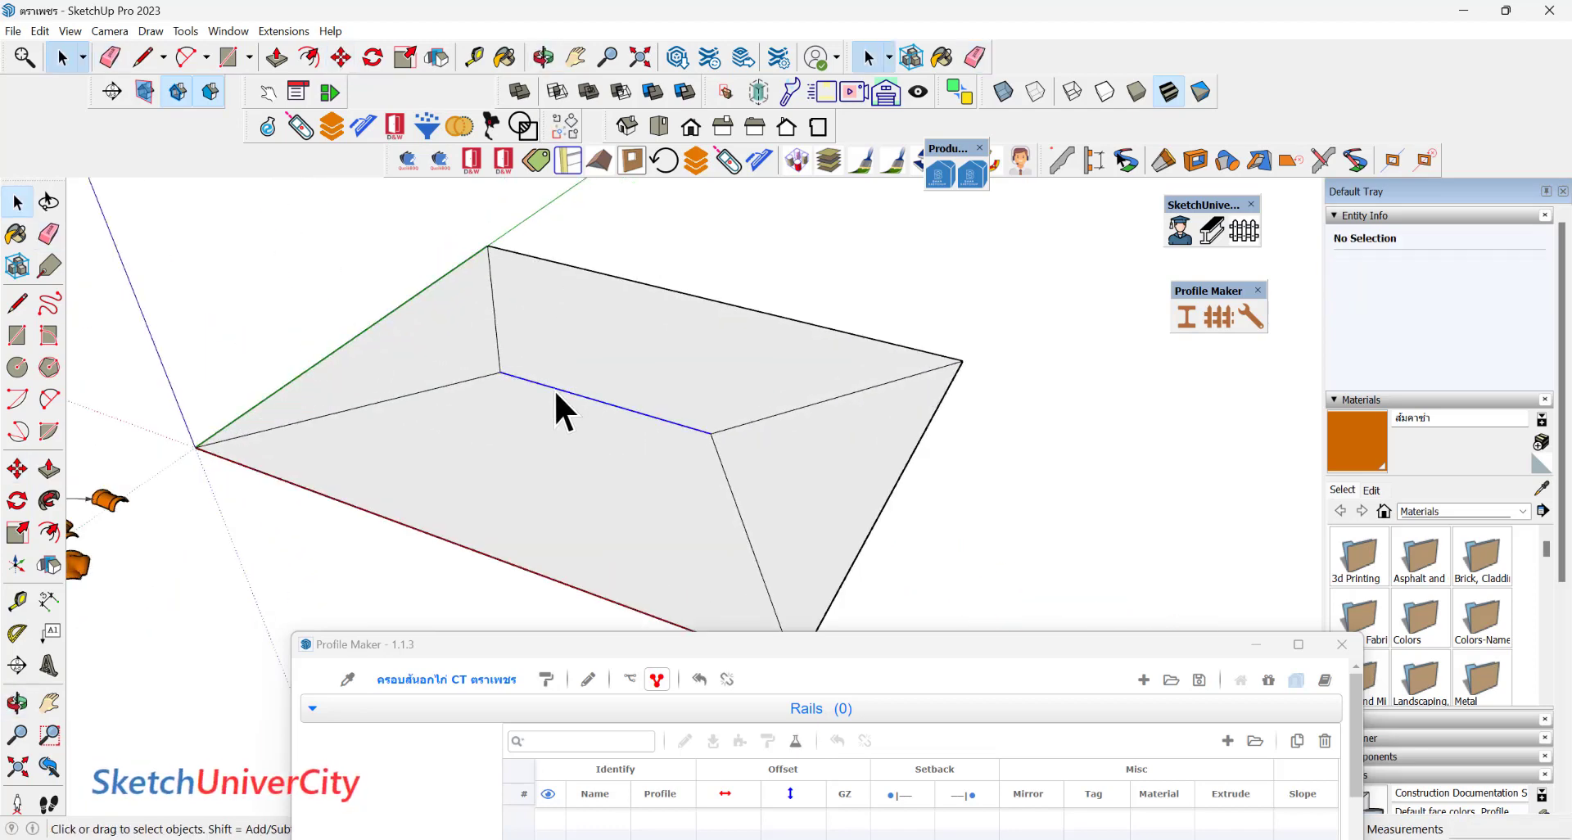
Lift the ridge line upward along the blue axis to form the hip roof.
{"action": "left_click", "coordinate": [555, 392]}
{"action": "key", "text": "m"}
{"action": "left_click", "coordinate": [499, 371]}
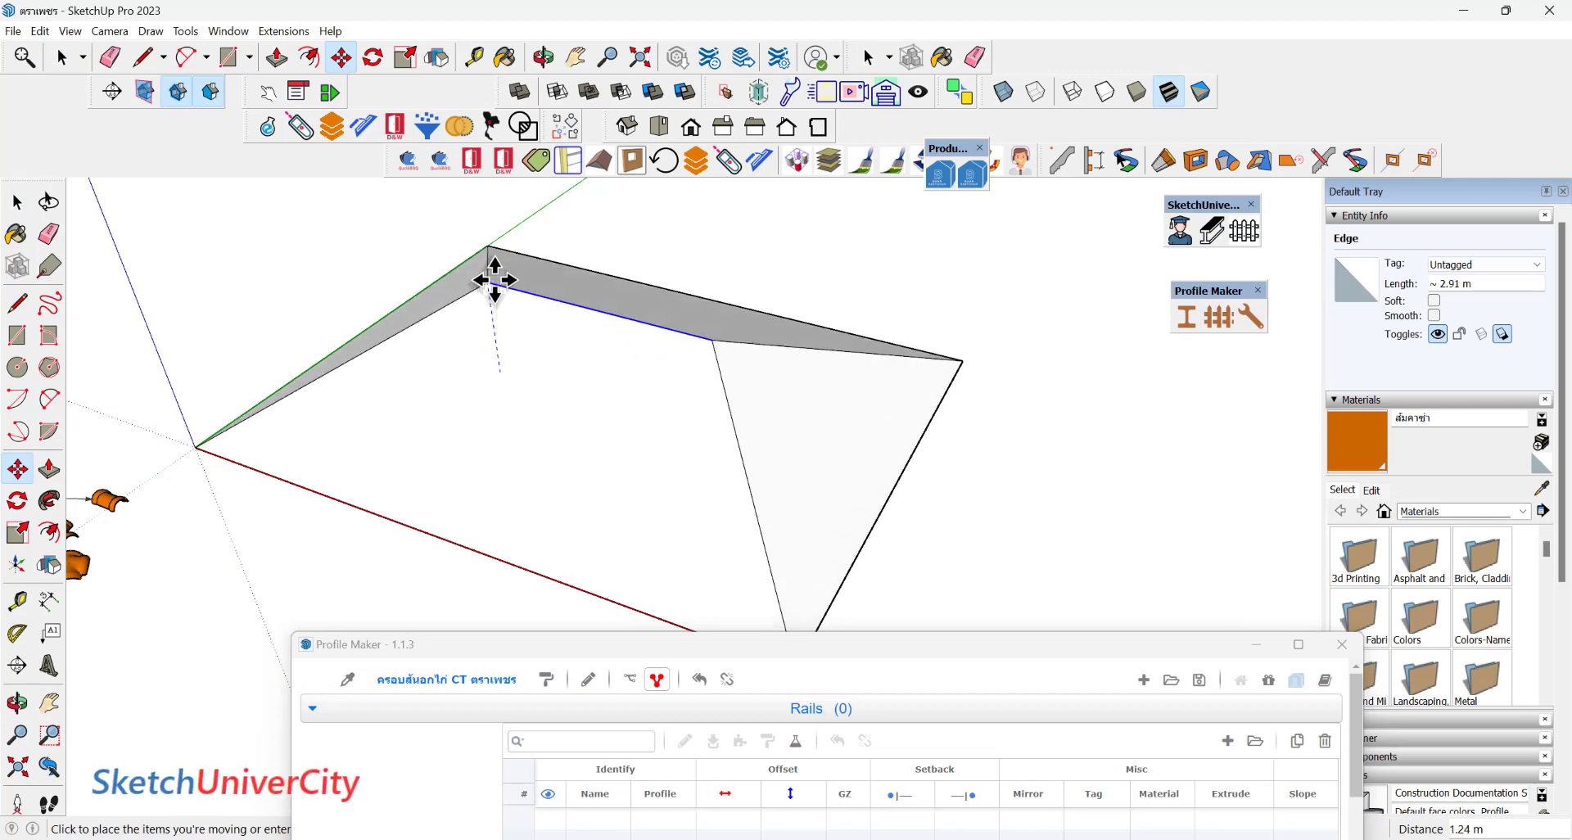
{"action": "middle_click_drag", "start_coordinate": [495, 280], "coordinate": [765, 166]}
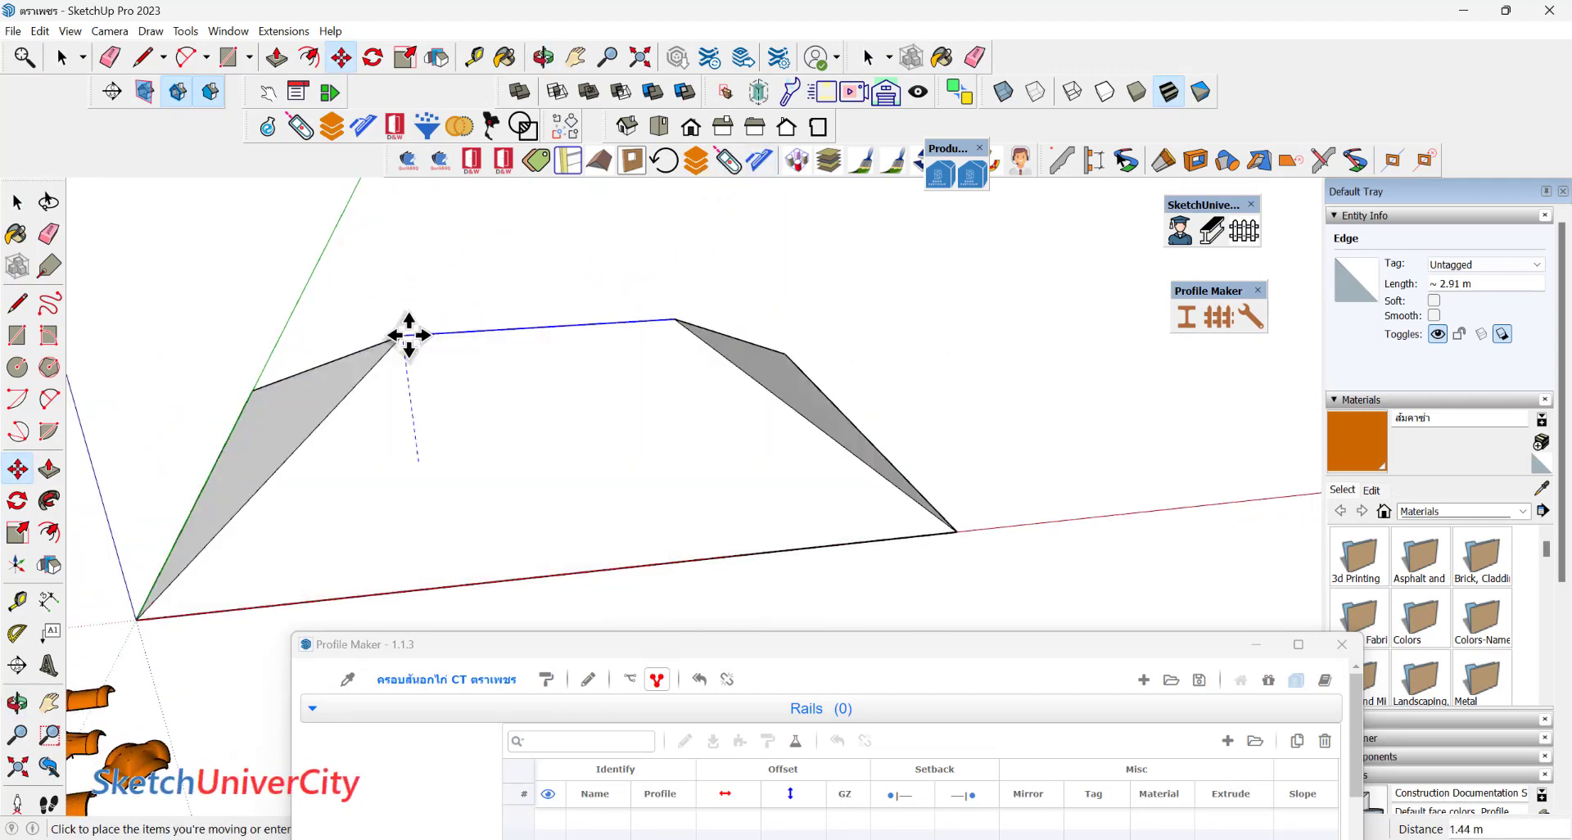
{"action": "left_click", "coordinate": [408, 334]}
{"action": "middle_click_drag", "start_coordinate": [409, 335], "coordinate": [555, 378]}
Group the whole hip roof into a single object.
{"action": "key", "text": "space"}
{"action": "triple_click", "coordinate": [557, 379]}
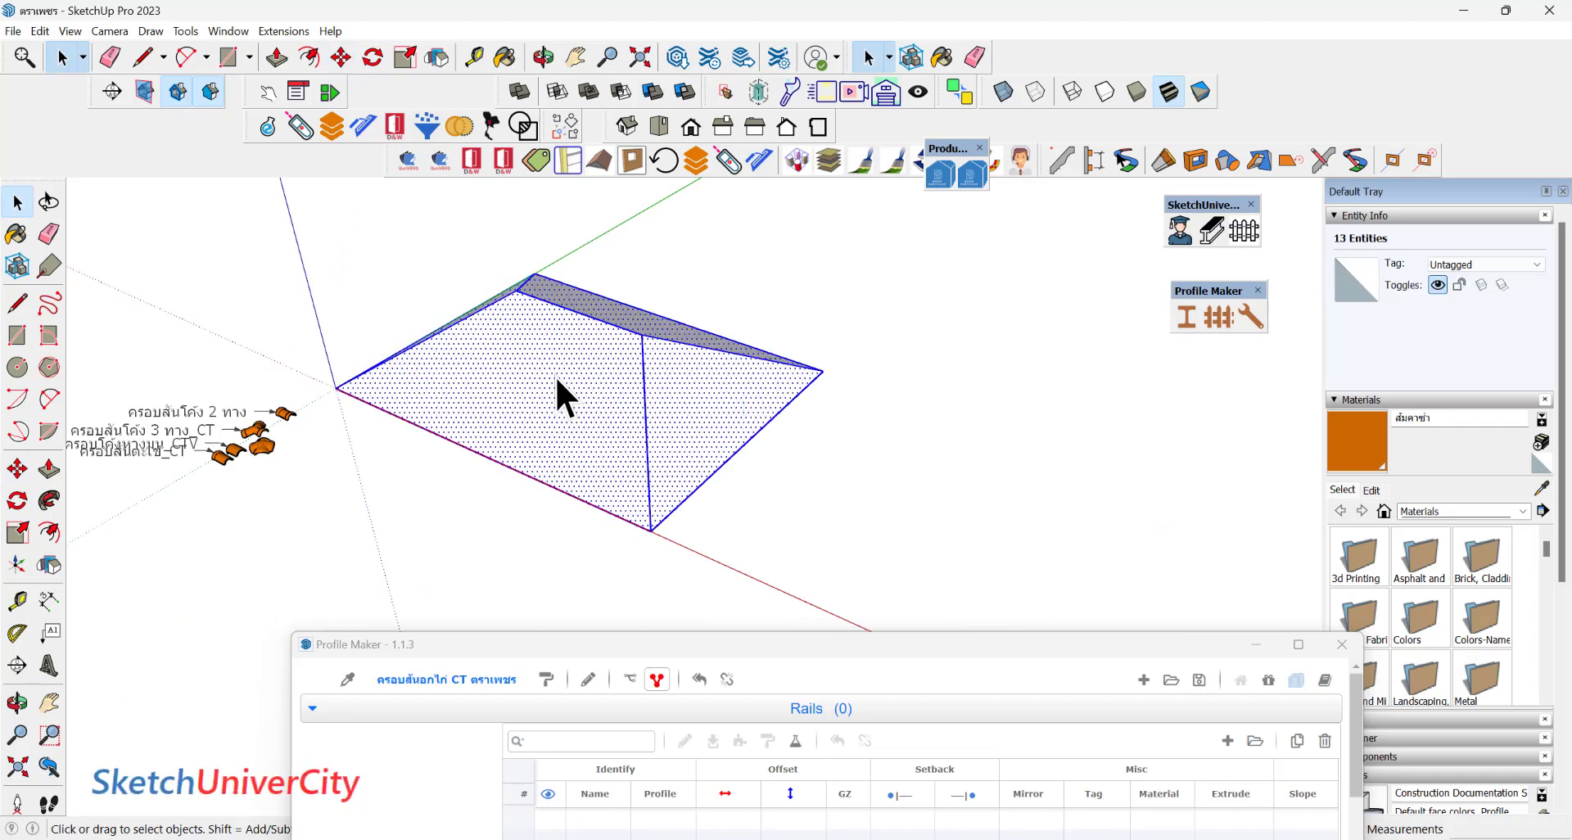
{"action": "key", "text": "ctrl+g"}
{"action": "left_click", "coordinate": [876, 437]}
{"action": "middle_click_drag", "start_coordinate": [876, 437], "coordinate": [772, 414]}
{"action": "mouse_move", "coordinate": [754, 373]}
{"action": "left_mouse_down"}
{"action": "mouse_move", "coordinate": [502, 551]}
{"action": "mouse_move", "coordinate": [336, 459]}
{"action": "left_mouse_up"}
{"action": "key", "text": "space"}
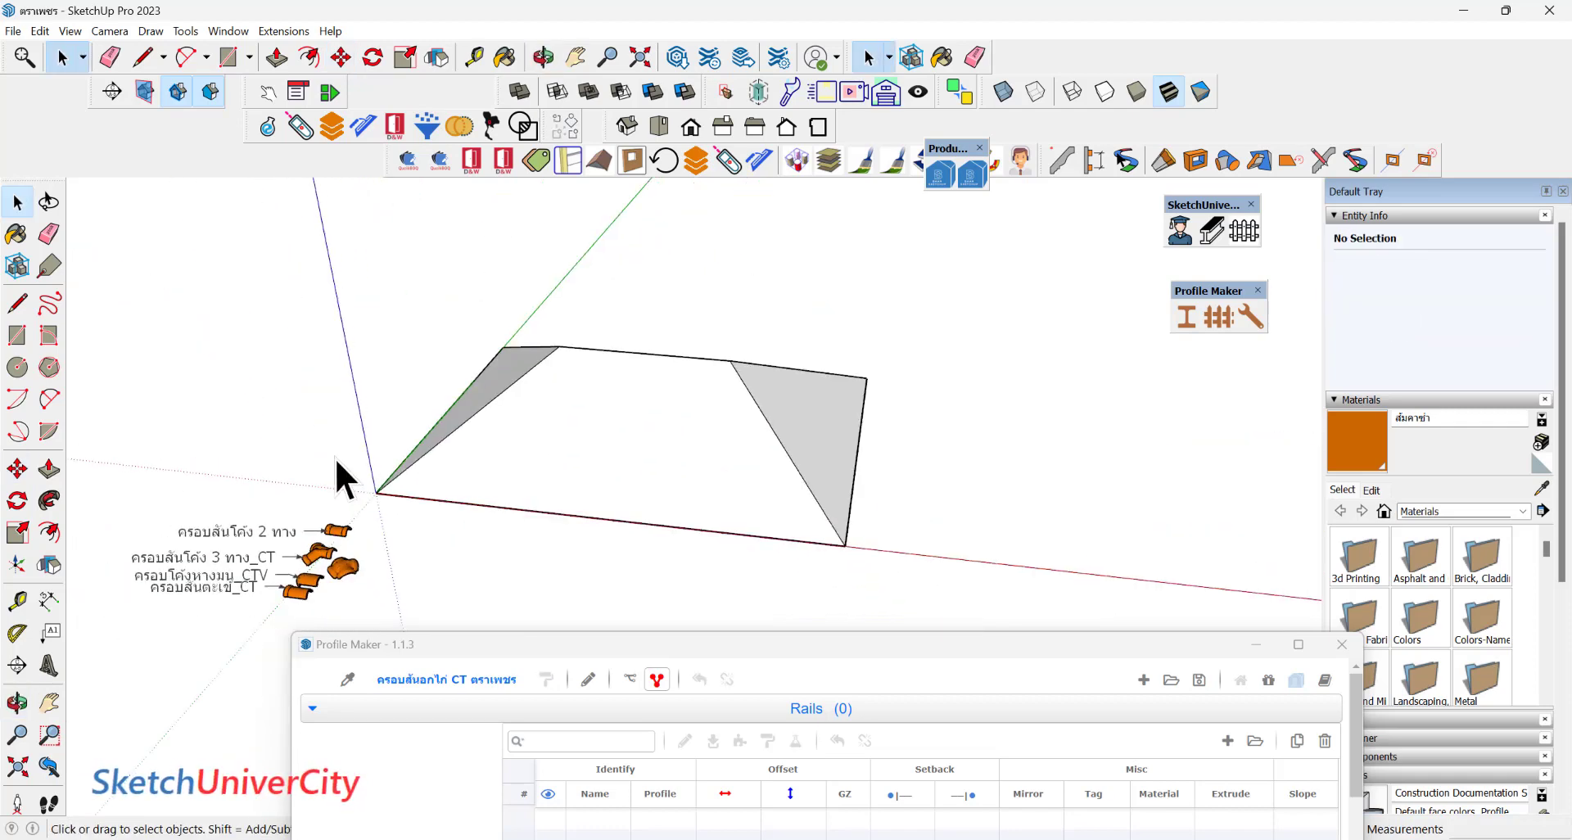
Reopen Profile Maker, start a new assembly without saving, and expand its empty Posts table.
{"action": "left_click", "coordinate": [1338, 654]}
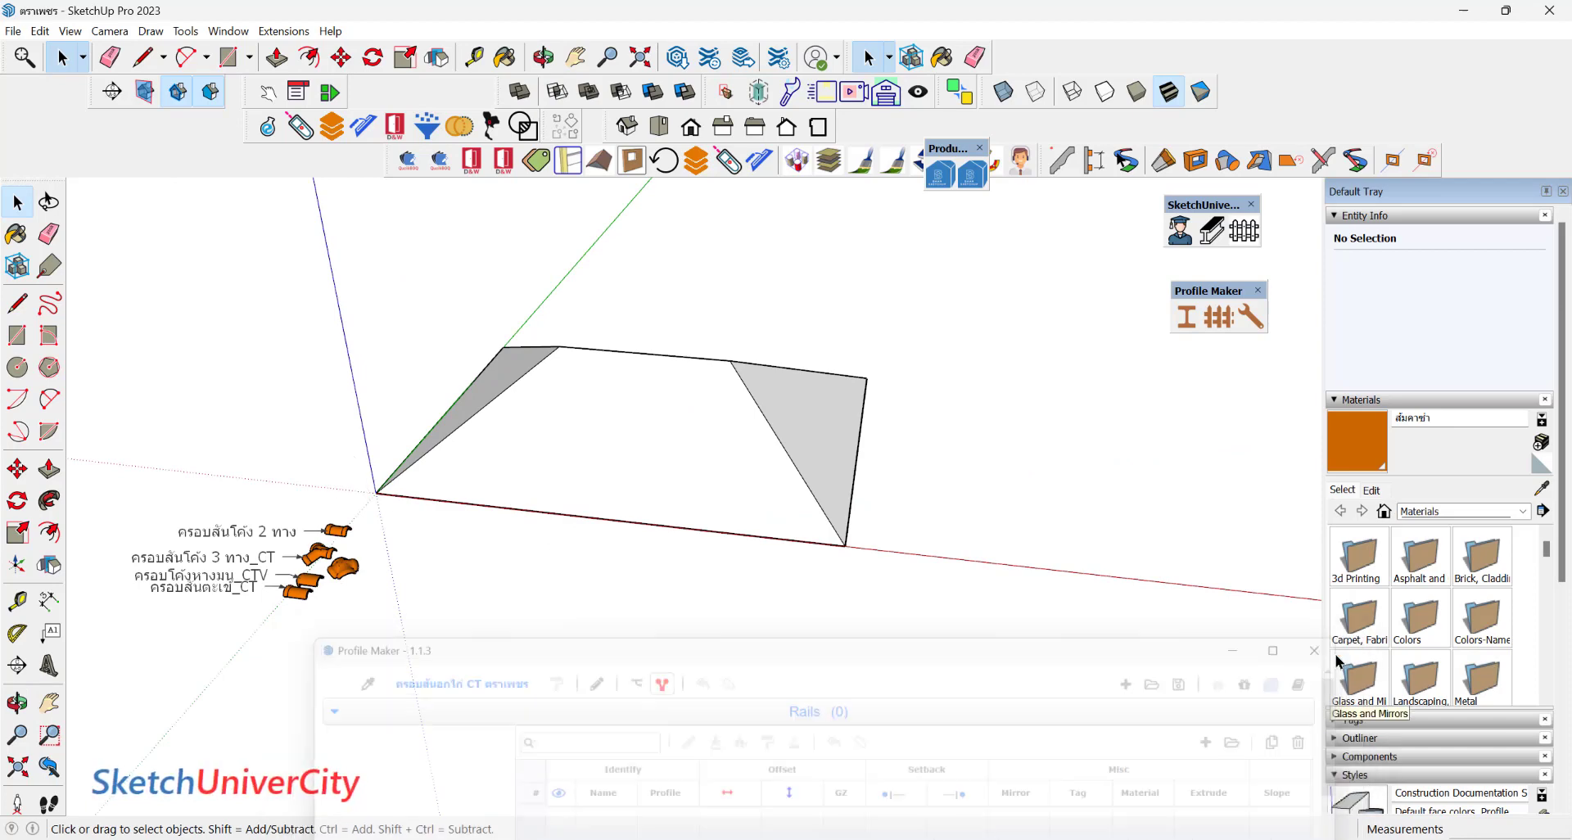
{"action": "mouse_move", "coordinate": [859, 332]}
{"action": "middle_mouse_down"}
{"action": "mouse_move", "coordinate": [424, 451]}
{"action": "mouse_move", "coordinate": [765, 536]}
{"action": "mouse_move", "coordinate": [1221, 352]}
{"action": "middle_mouse_up"}
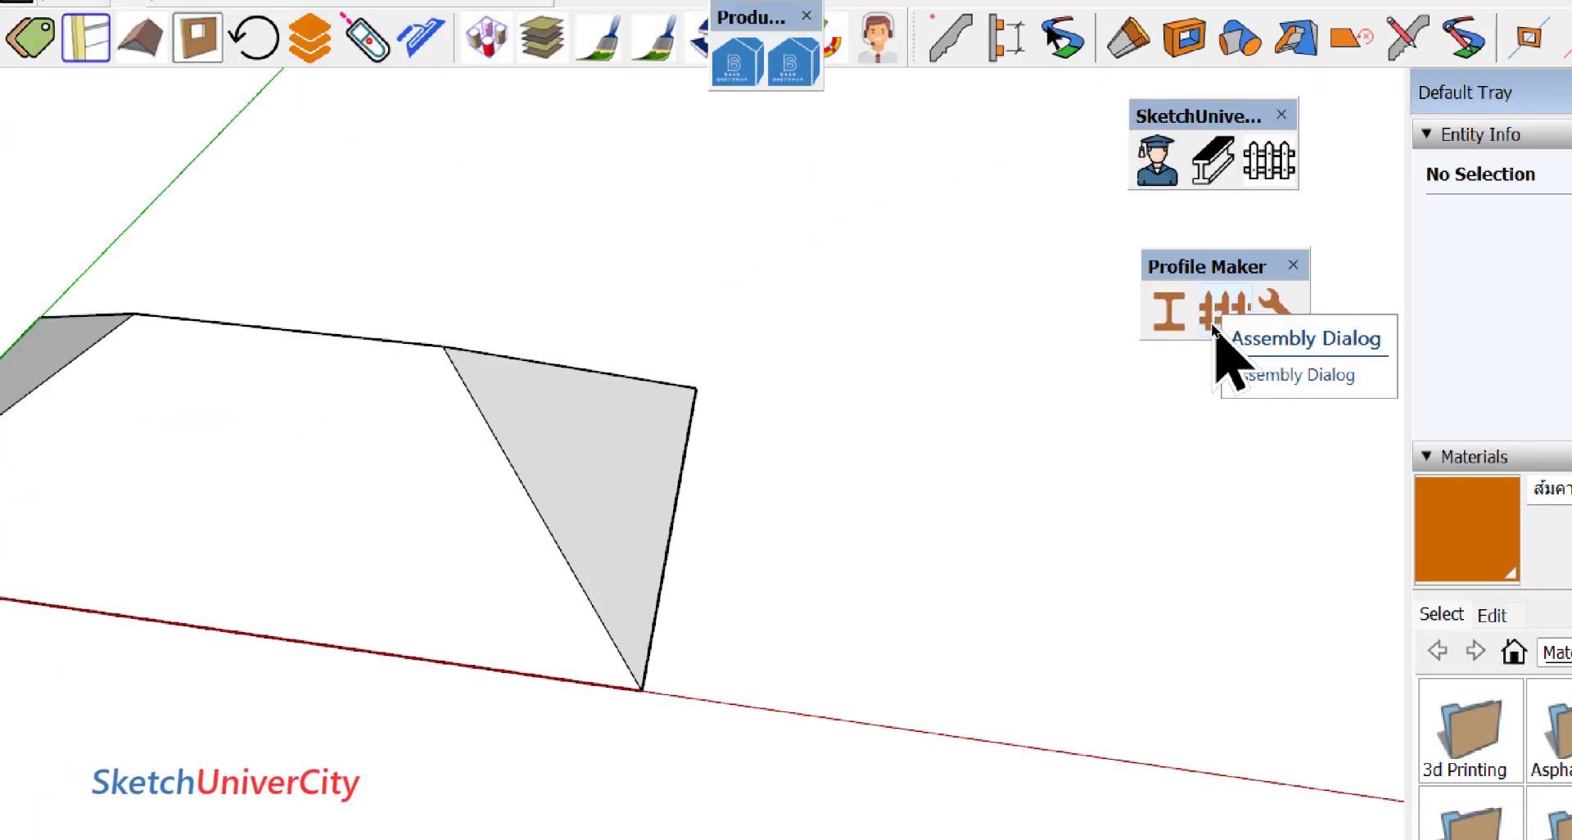
{"action": "left_click", "coordinate": [1221, 317]}
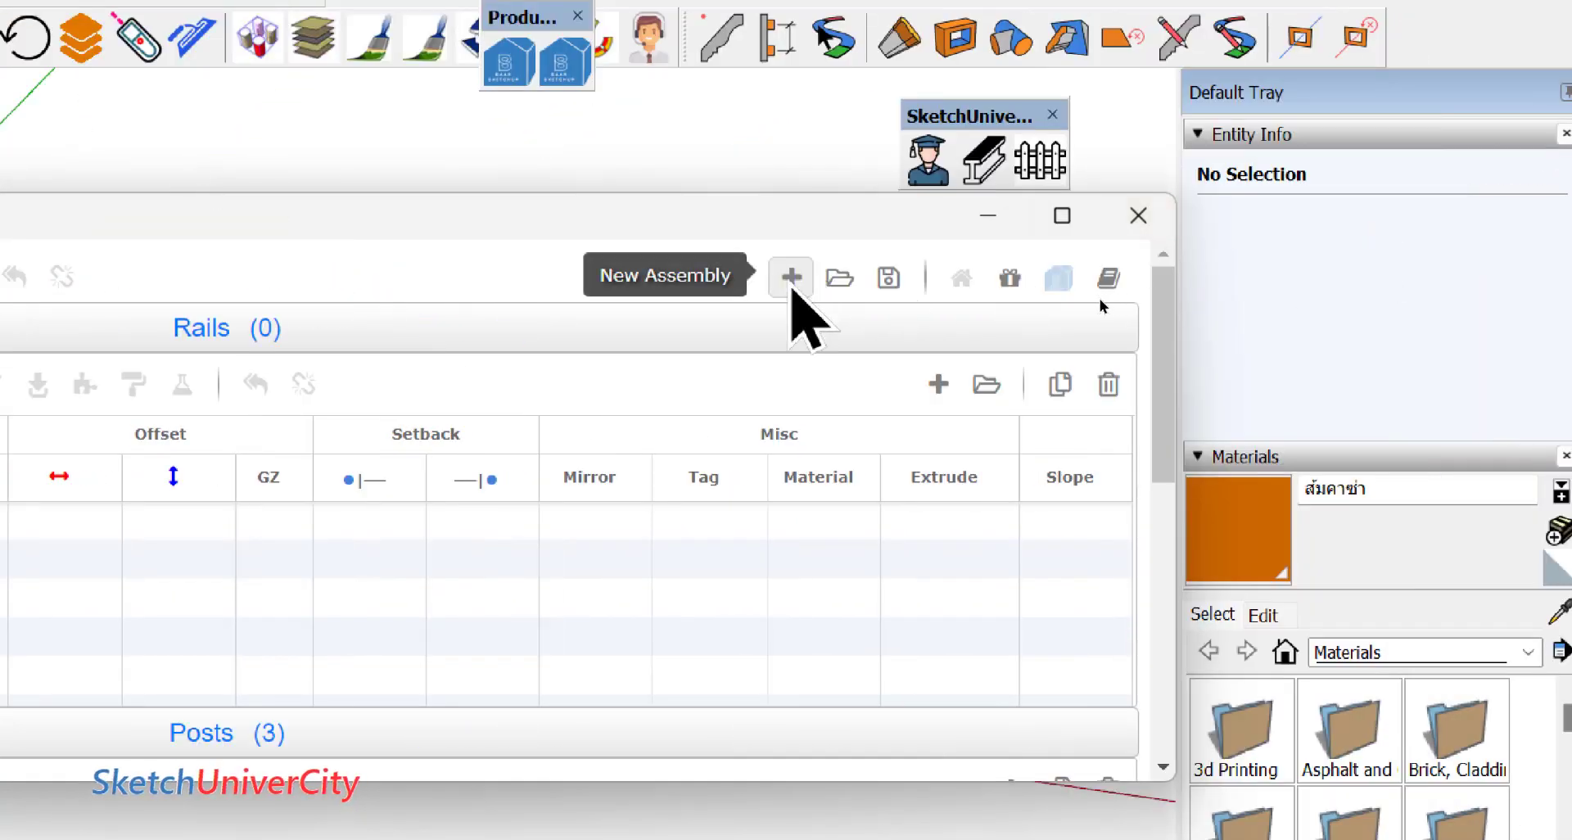
{"action": "left_click", "coordinate": [791, 286]}
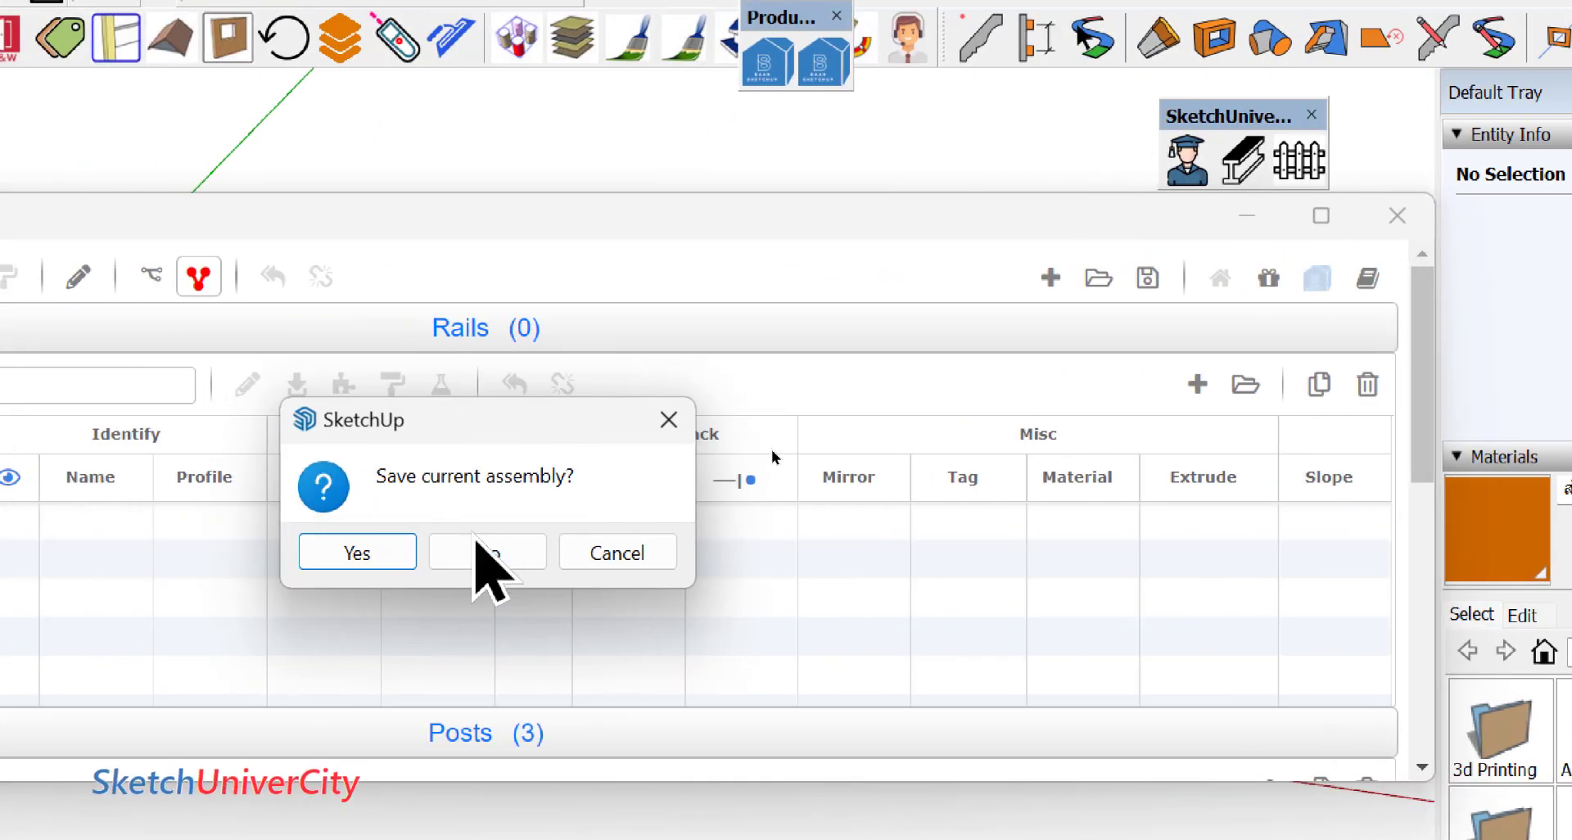
{"action": "left_click", "coordinate": [483, 553]}
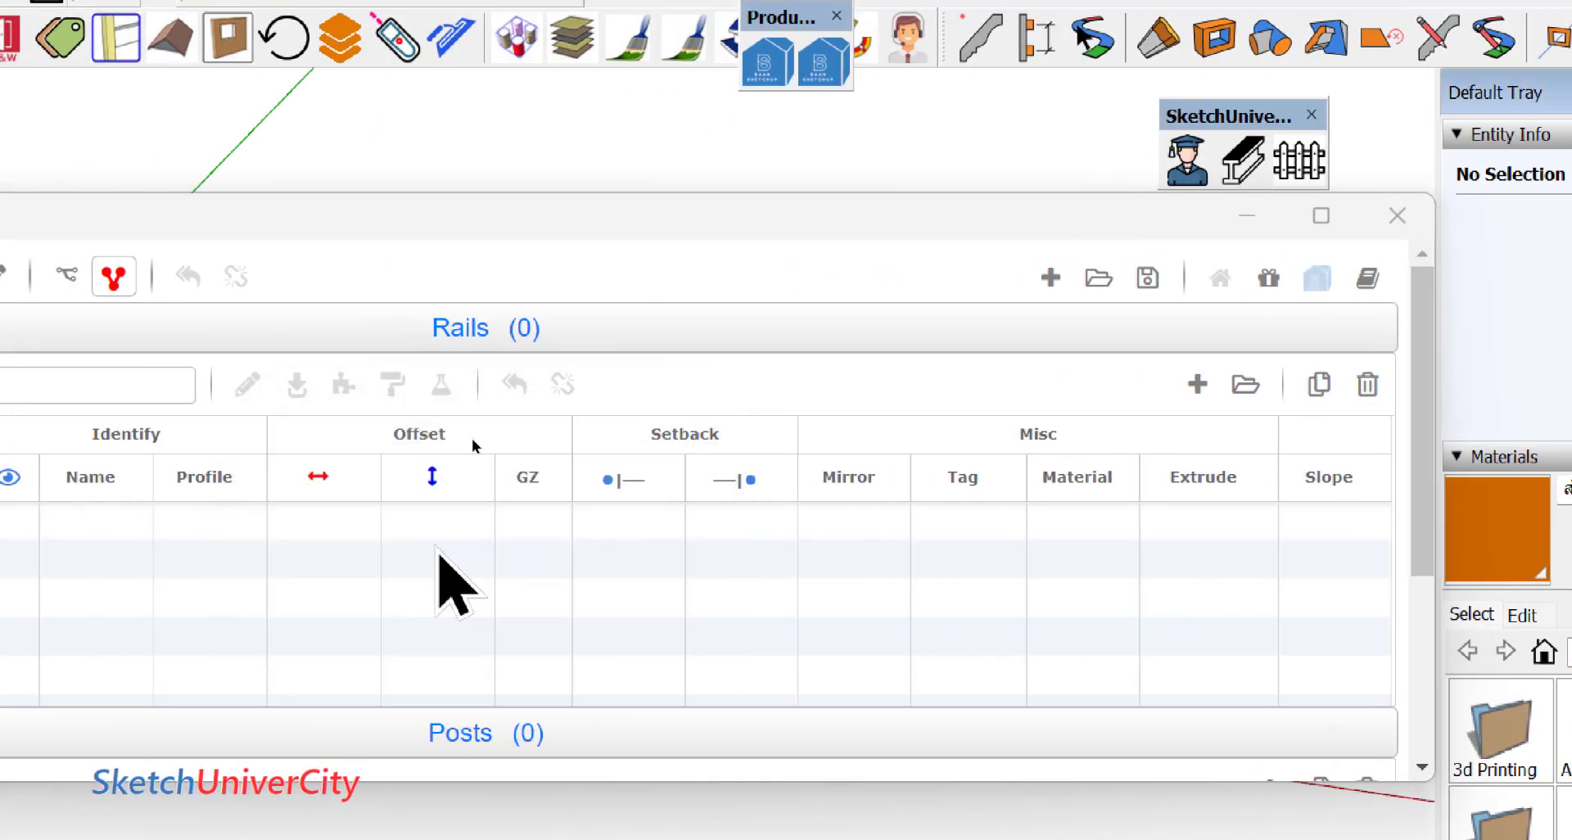
{"action": "left_click", "coordinate": [773, 331]}
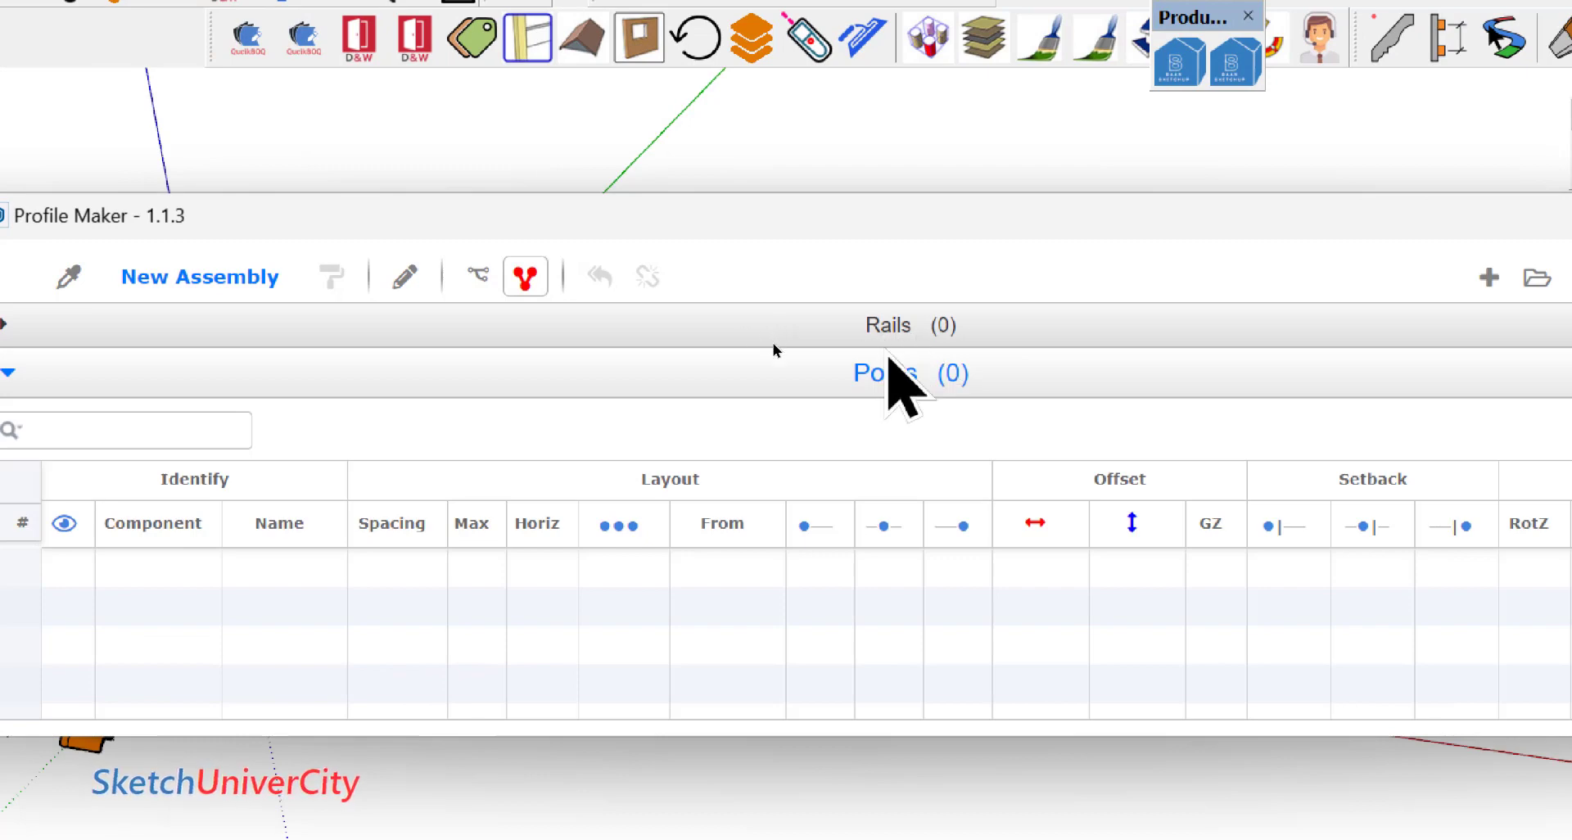
{"action": "left_click", "coordinate": [773, 351]}
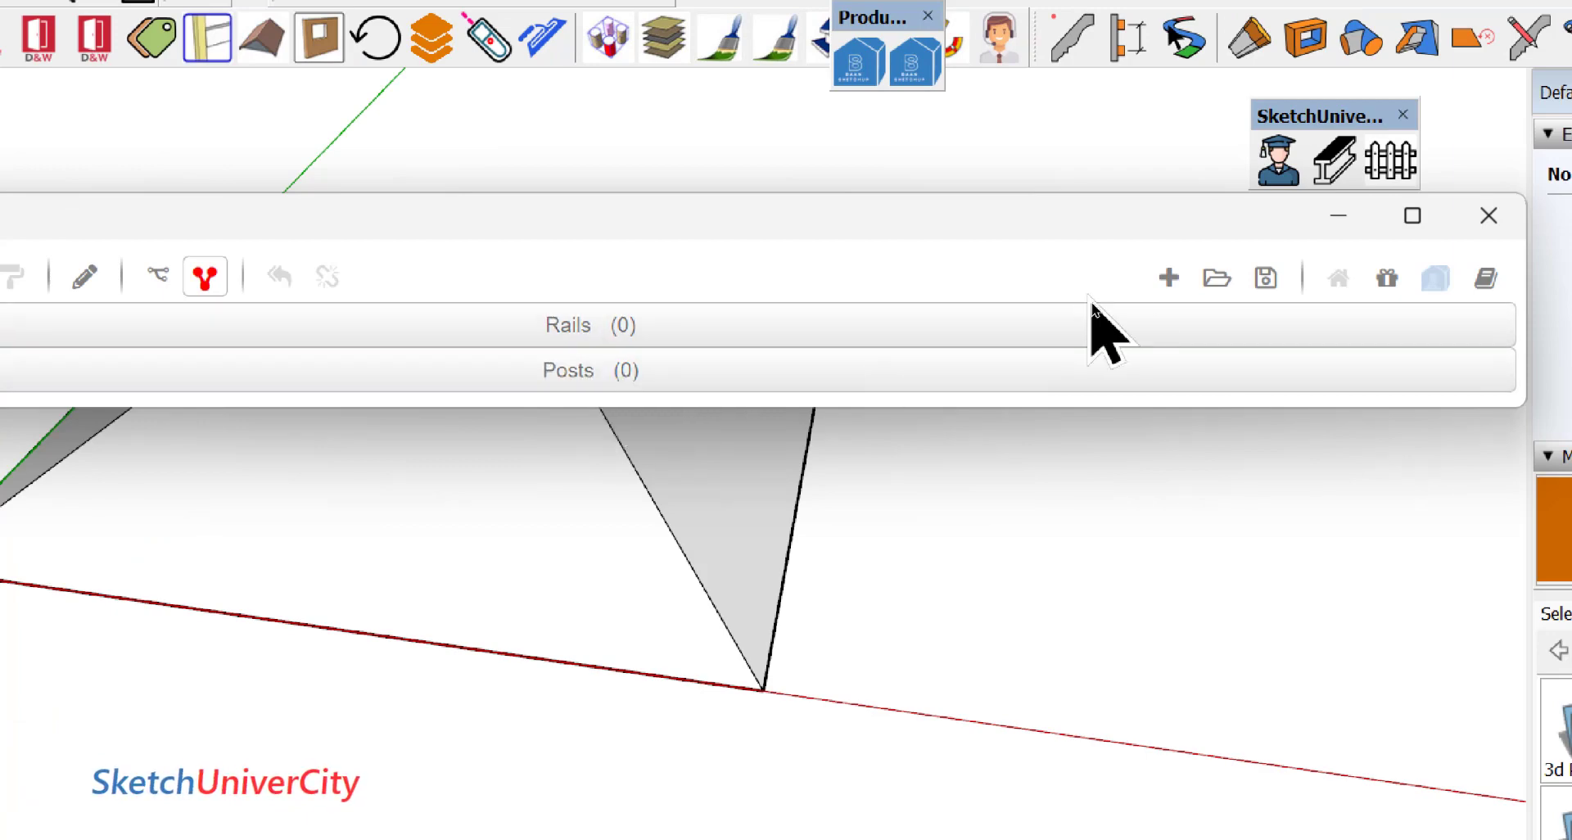
{"action": "left_click", "coordinate": [773, 352]}
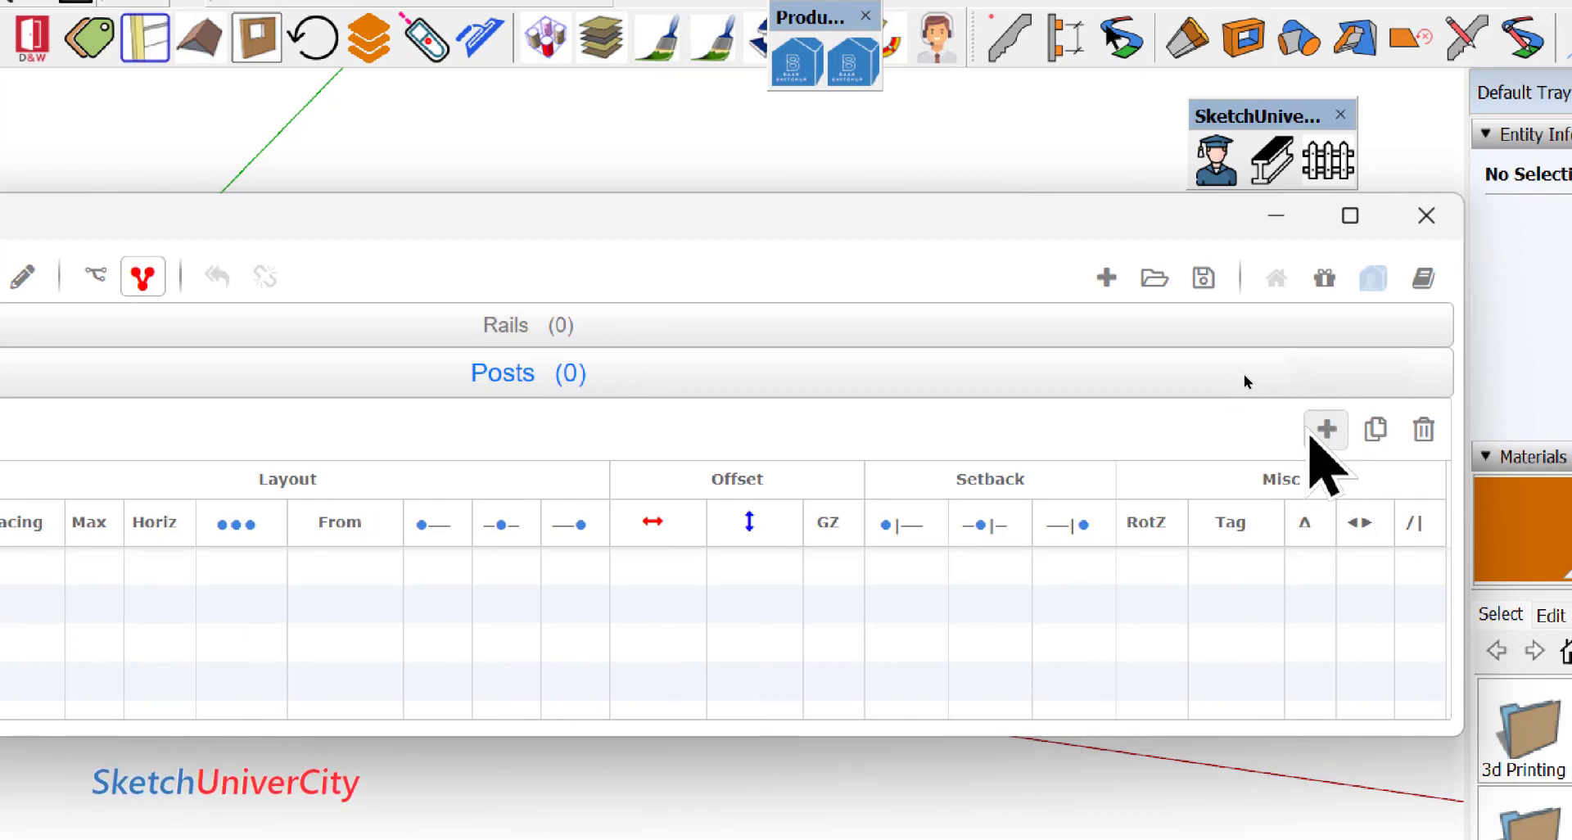
Add a new post to the Profile Maker assembly.
{"action": "left_click", "coordinate": [1326, 429]}
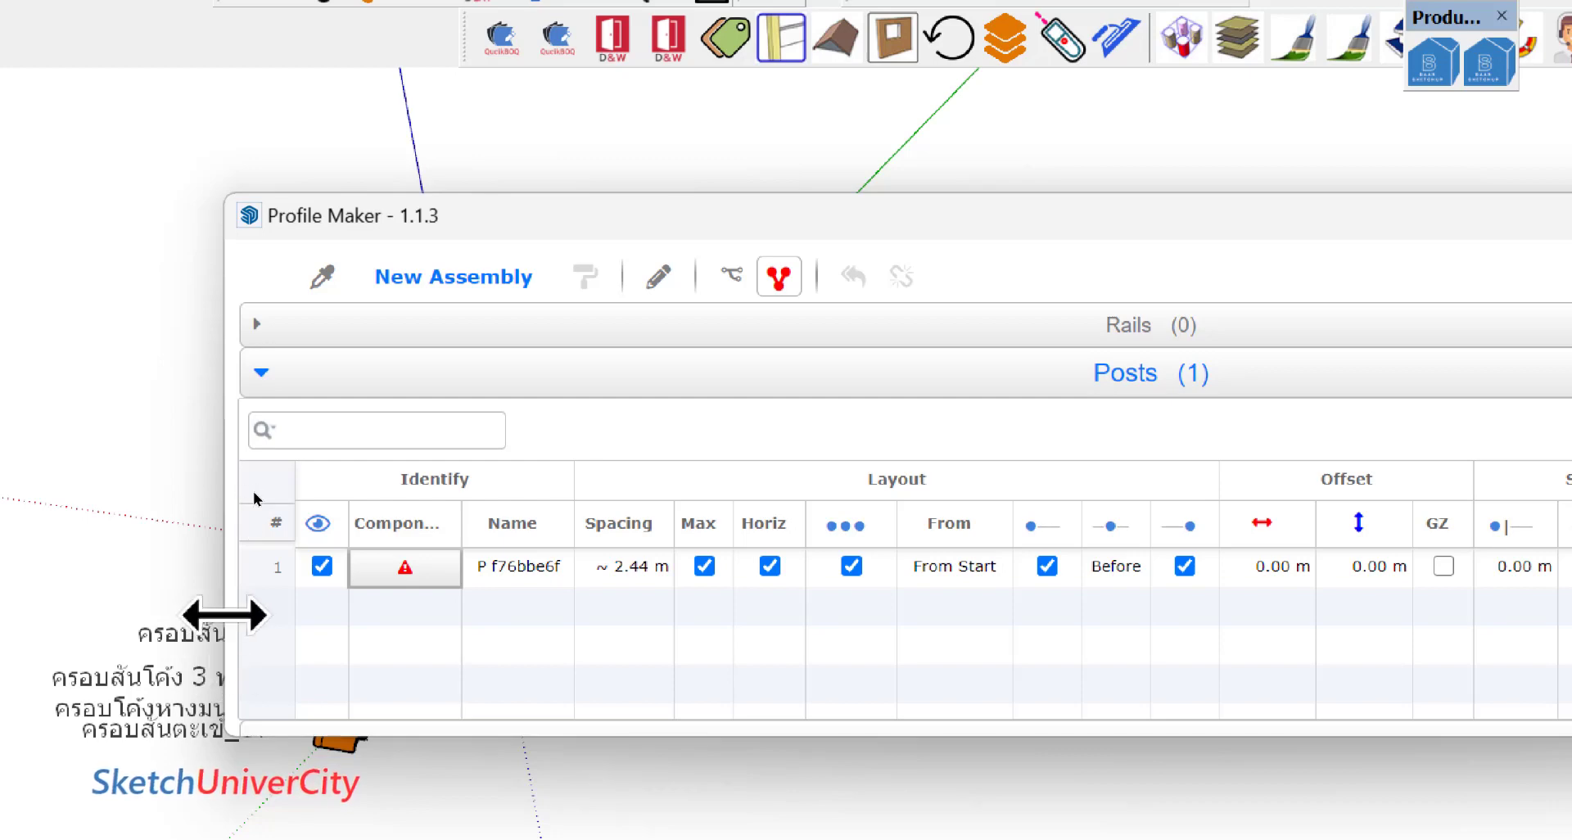
{"action": "left_click_drag", "start_coordinate": [414, 217], "coordinate": [778, 213]}
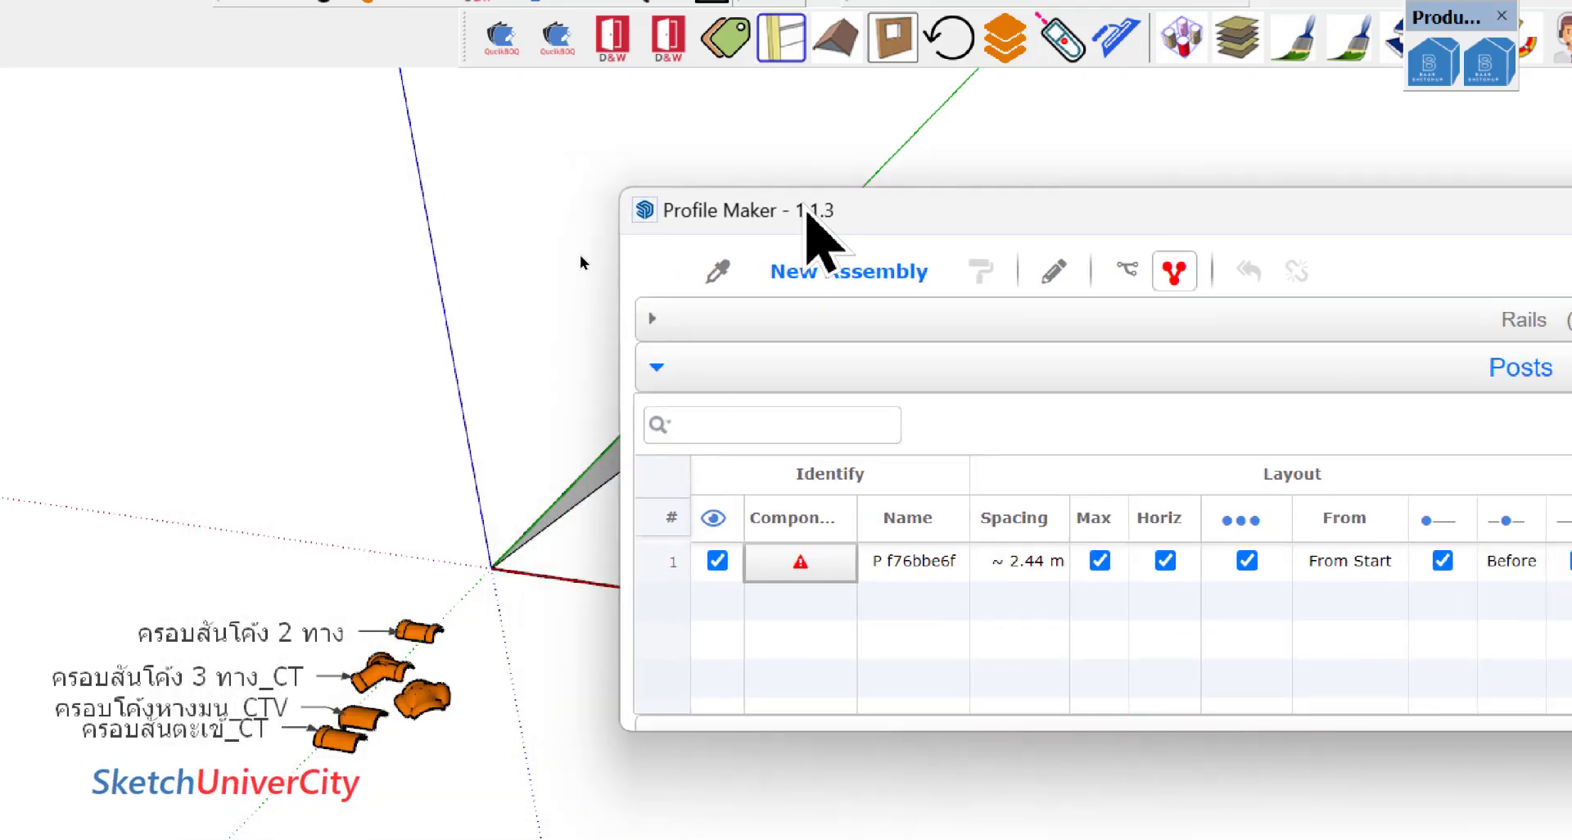
{"action": "scroll", "coordinate": [324, 590], "scroll_direction": "up", "scroll_amount": 2}
{"action": "scroll", "coordinate": [330, 536], "scroll_direction": "up", "scroll_amount": 3}
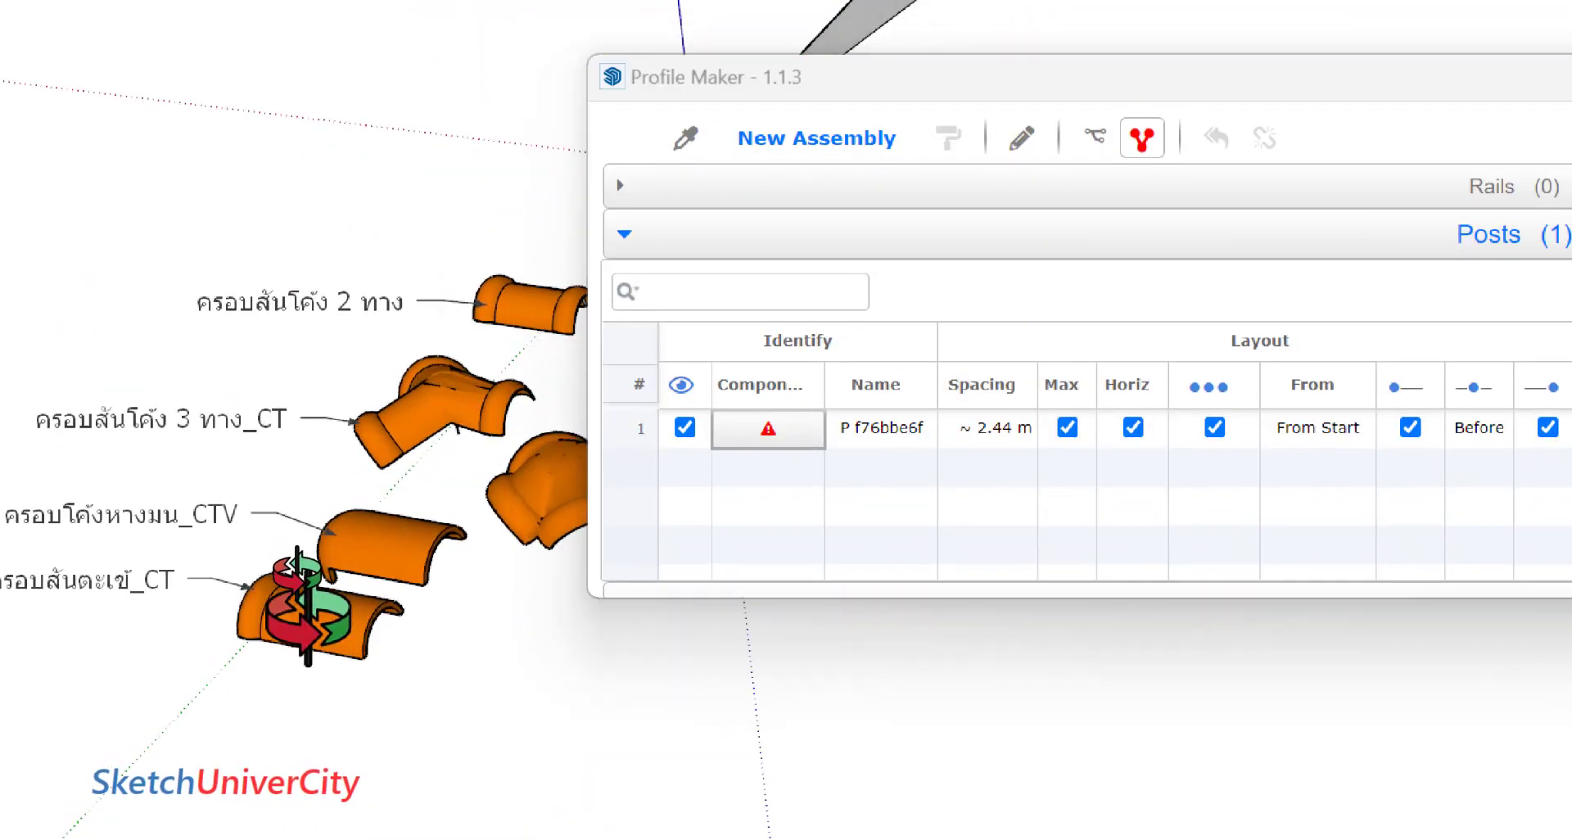
{"action": "scroll", "coordinate": [319, 565], "scroll_direction": "up", "scroll_amount": 2}
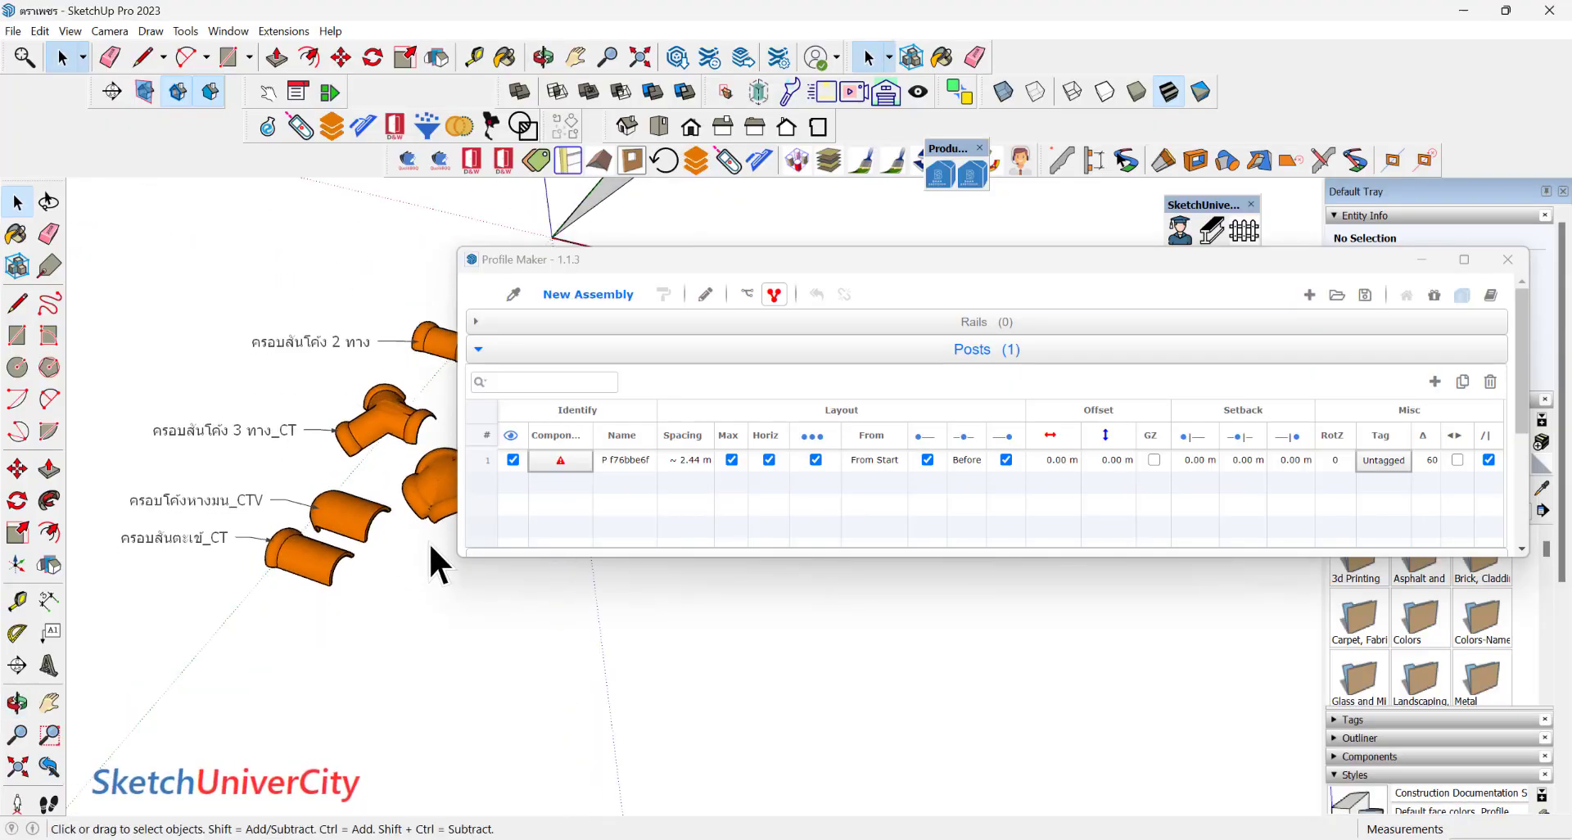
{"action": "left_click_drag", "start_coordinate": [668, 257], "coordinate": [829, 256]}
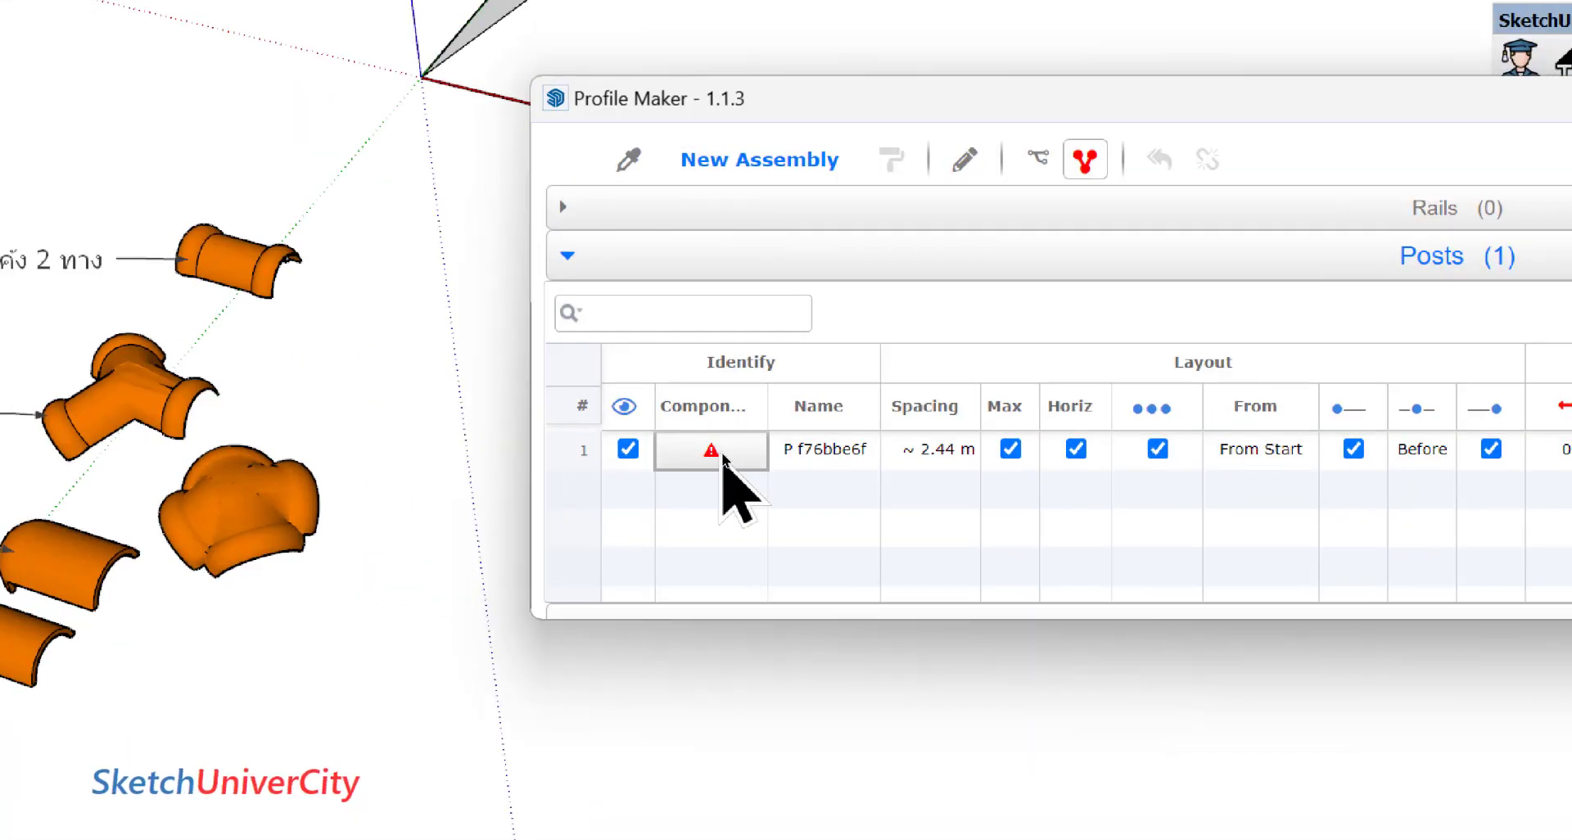
Set the post's component to the ครอบโค้งหางมน_CTV tile and widen the Component column.
{"action": "left_click", "coordinate": [724, 459]}
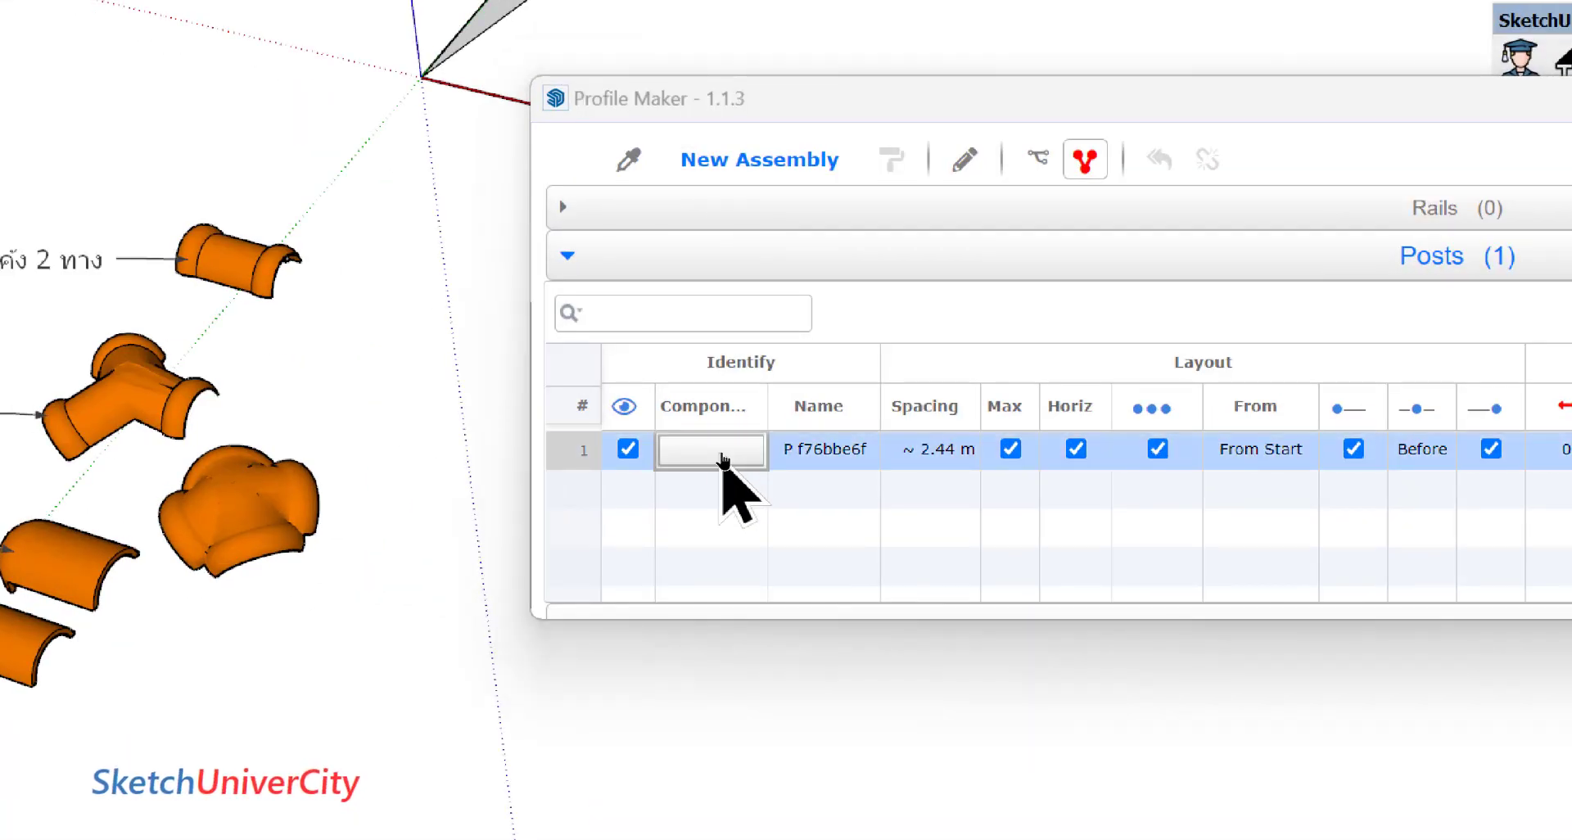
{"action": "left_click", "coordinate": [724, 459]}
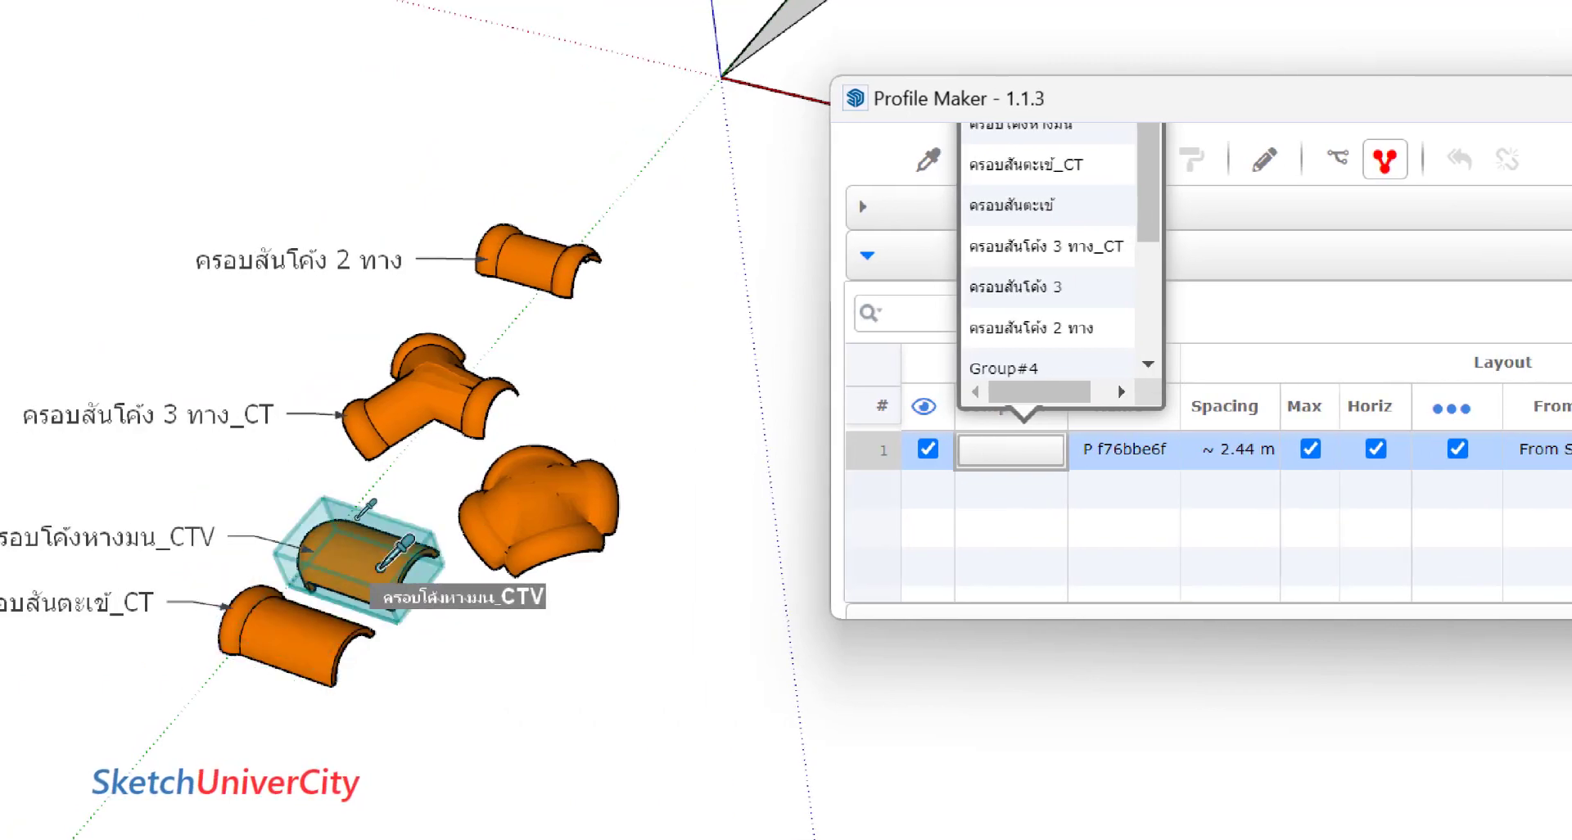
{"action": "left_click", "coordinate": [379, 570]}
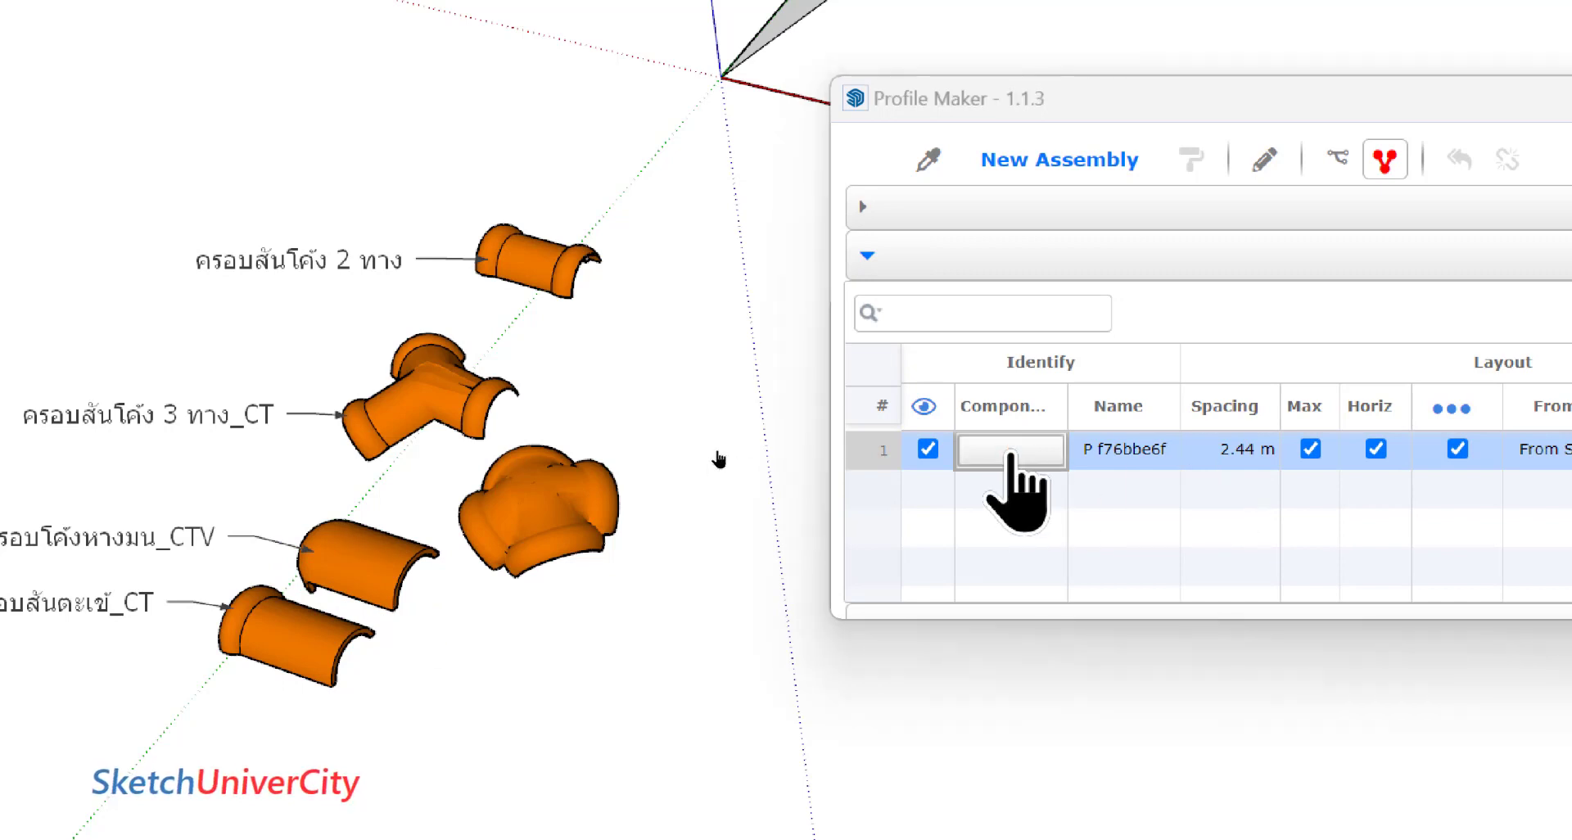
{"action": "left_click", "coordinate": [1011, 450]}
{"action": "left_click", "coordinate": [425, 525]}
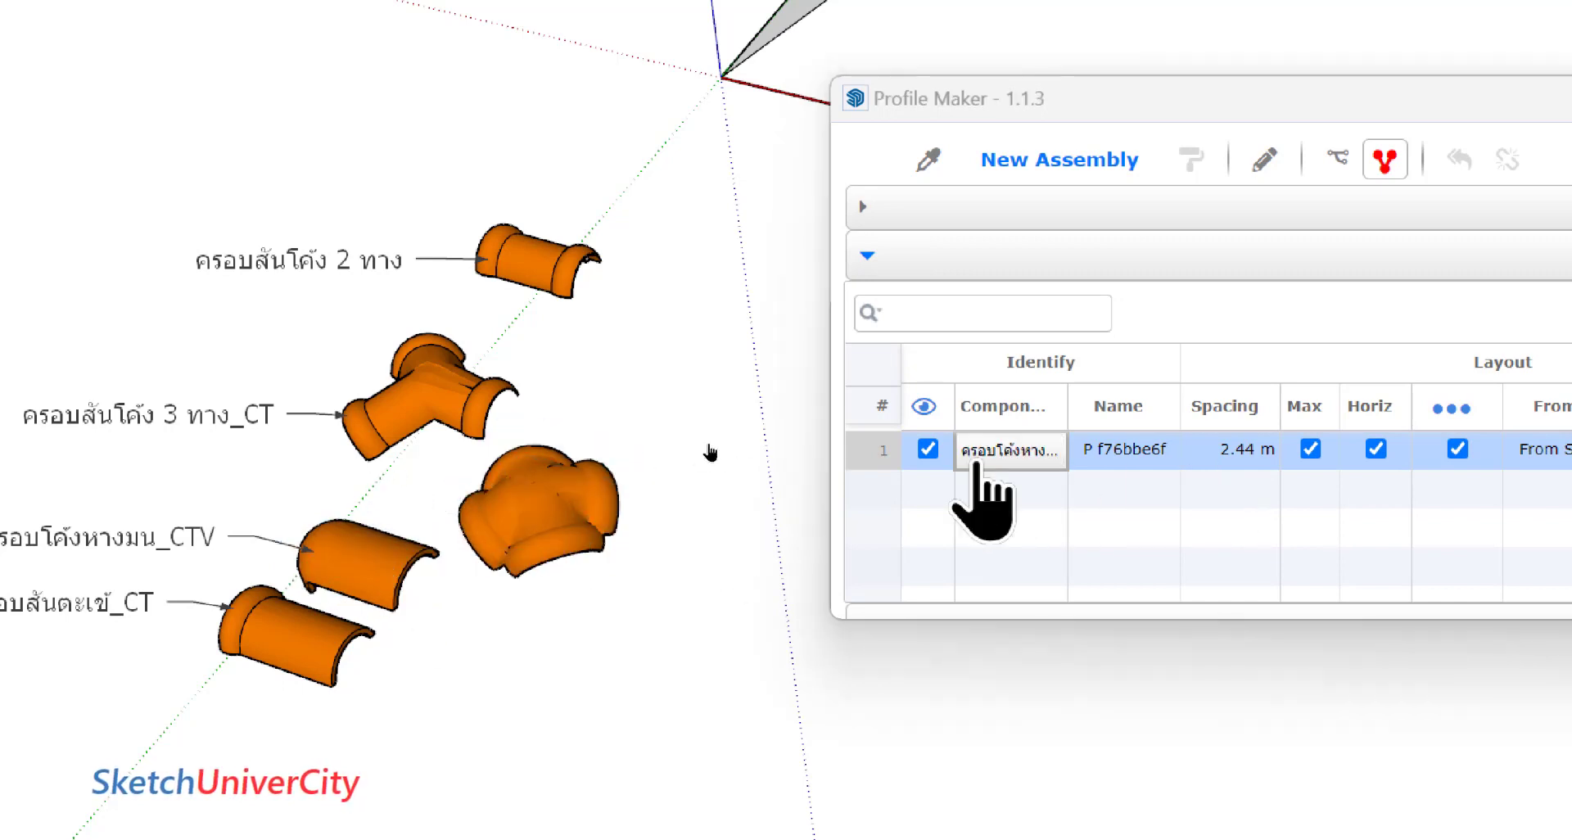
{"action": "left_click_drag", "start_coordinate": [1070, 404], "coordinate": [1165, 404]}
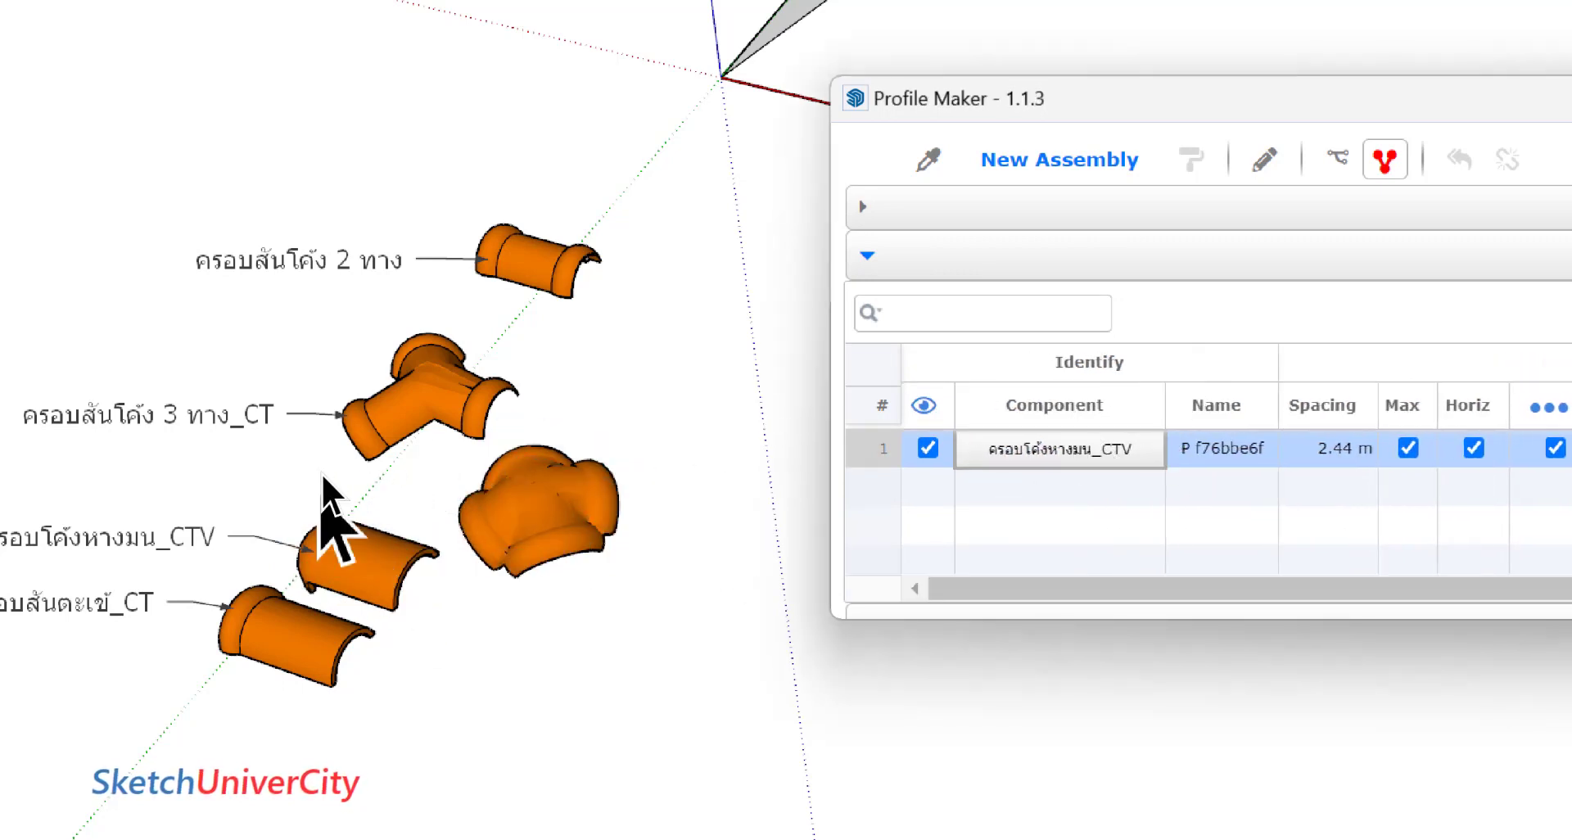
{"action": "scroll", "coordinate": [336, 516], "scroll_direction": "down", "scroll_amount": 3}
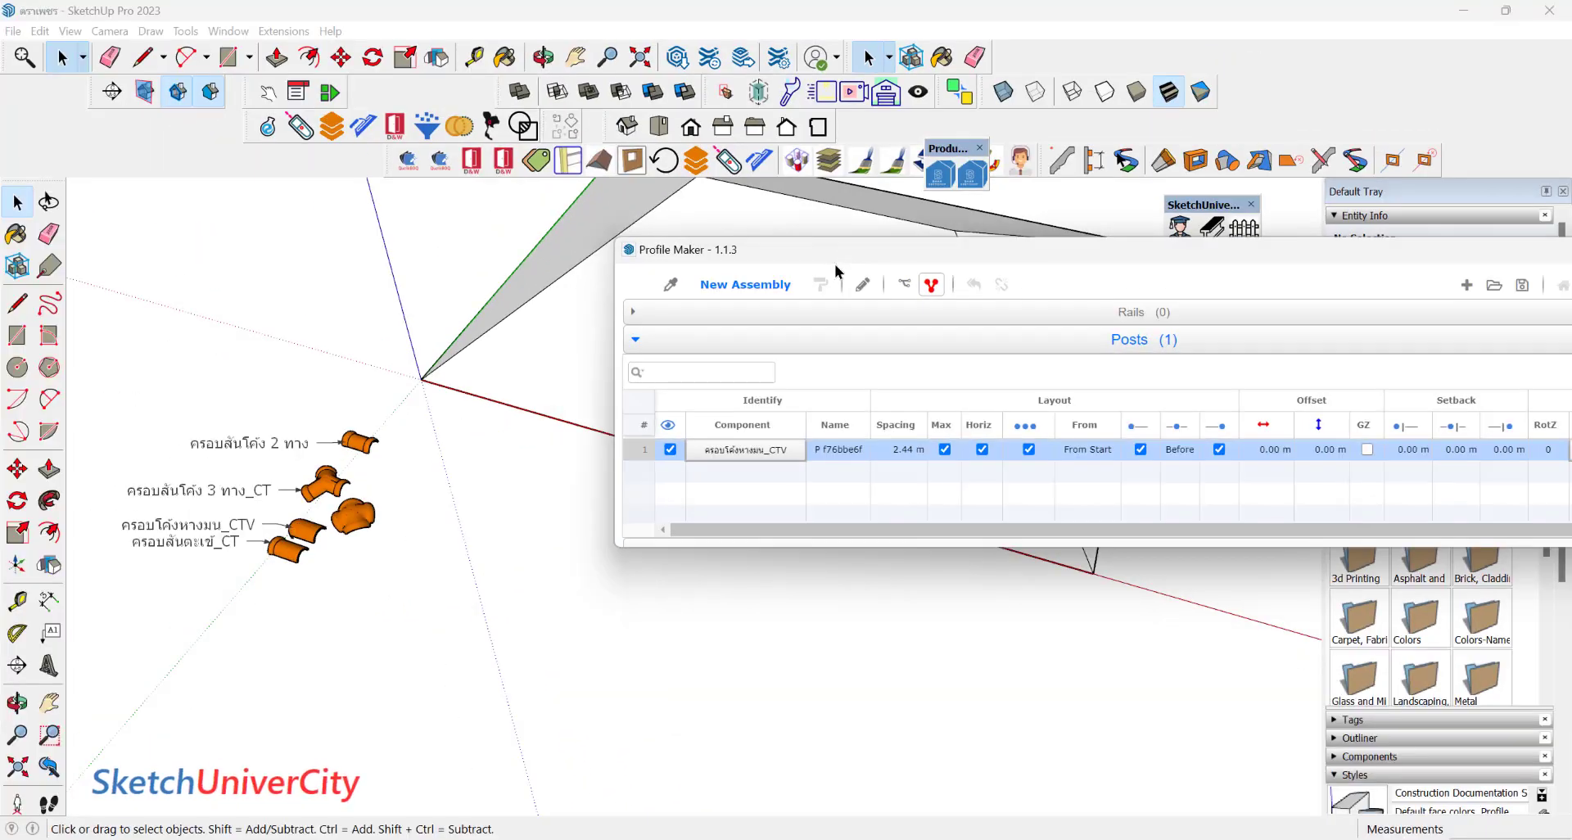
{"action": "left_click_drag", "start_coordinate": [843, 249], "coordinate": [798, 455]}
{"action": "scroll", "coordinate": [745, 418], "scroll_direction": "down", "scroll_amount": 3}
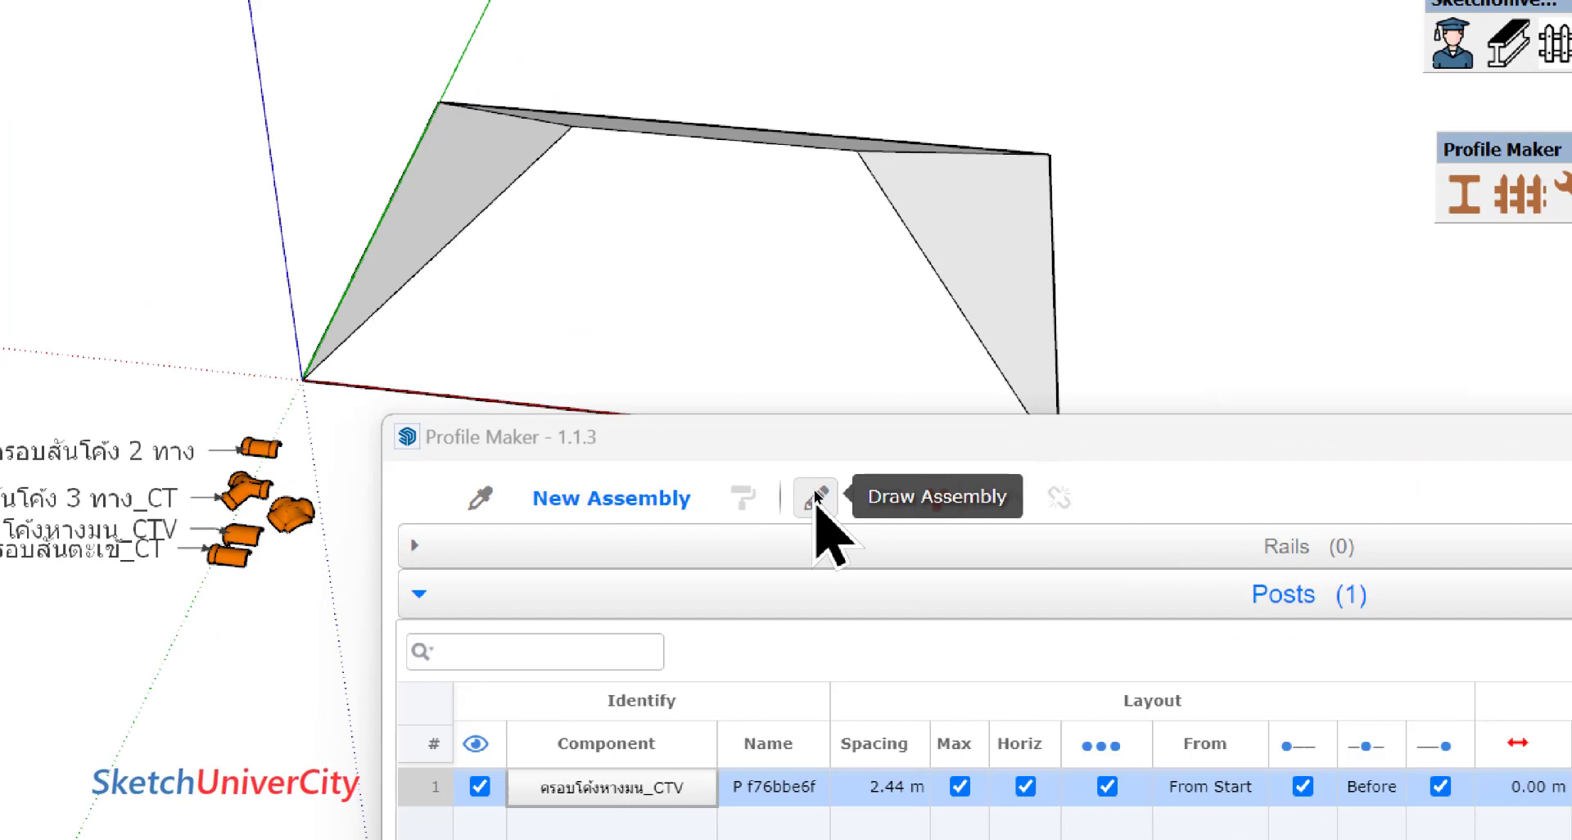
Draw the tile assembly along the hip edge from its bottom corner to its top end.
{"action": "left_click", "coordinate": [816, 496]}
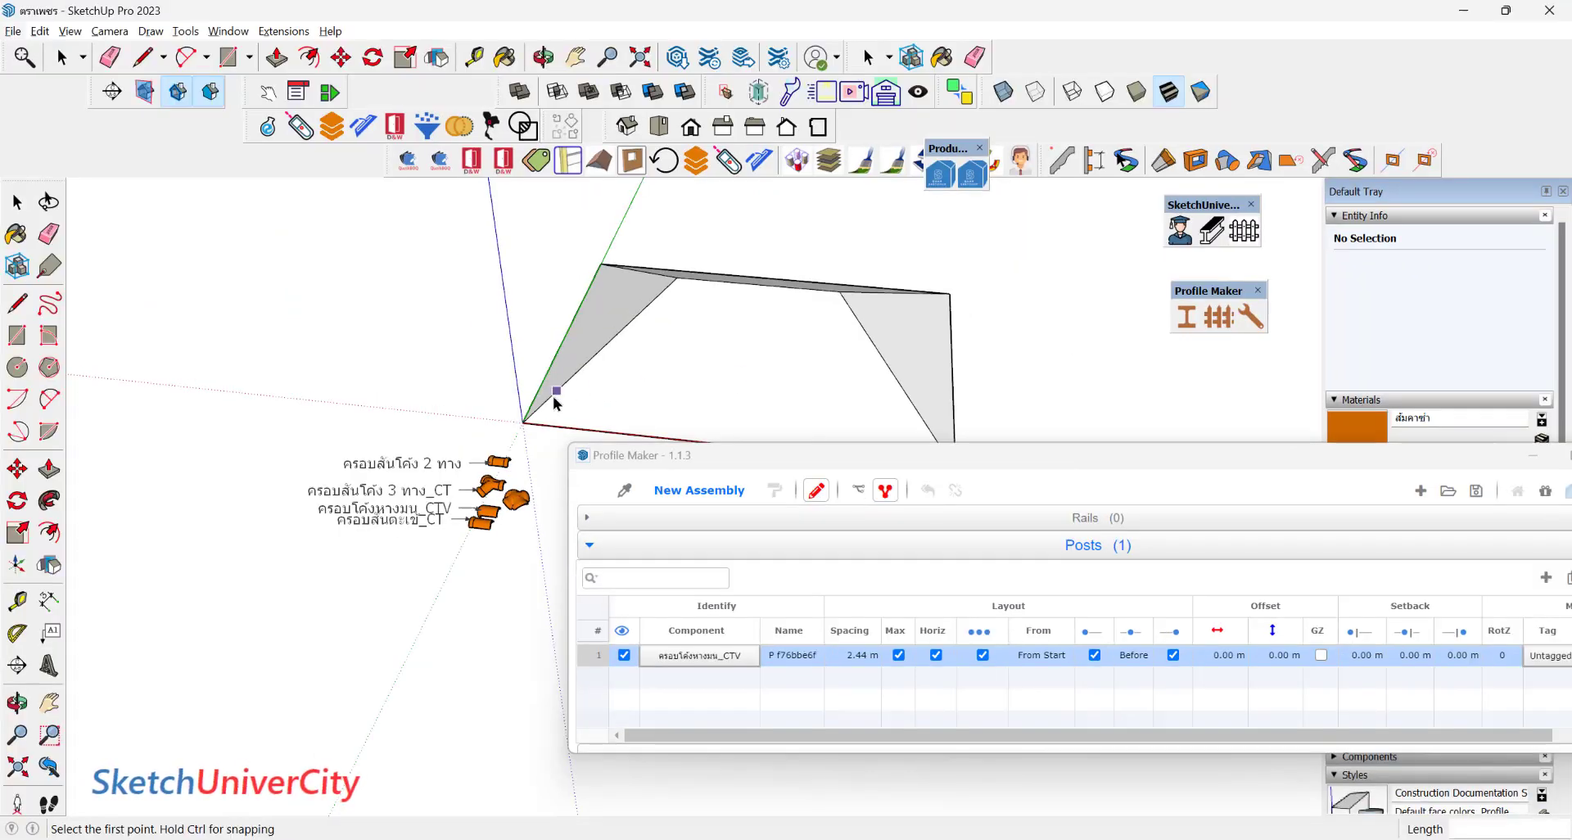
{"action": "left_click", "coordinate": [524, 422]}
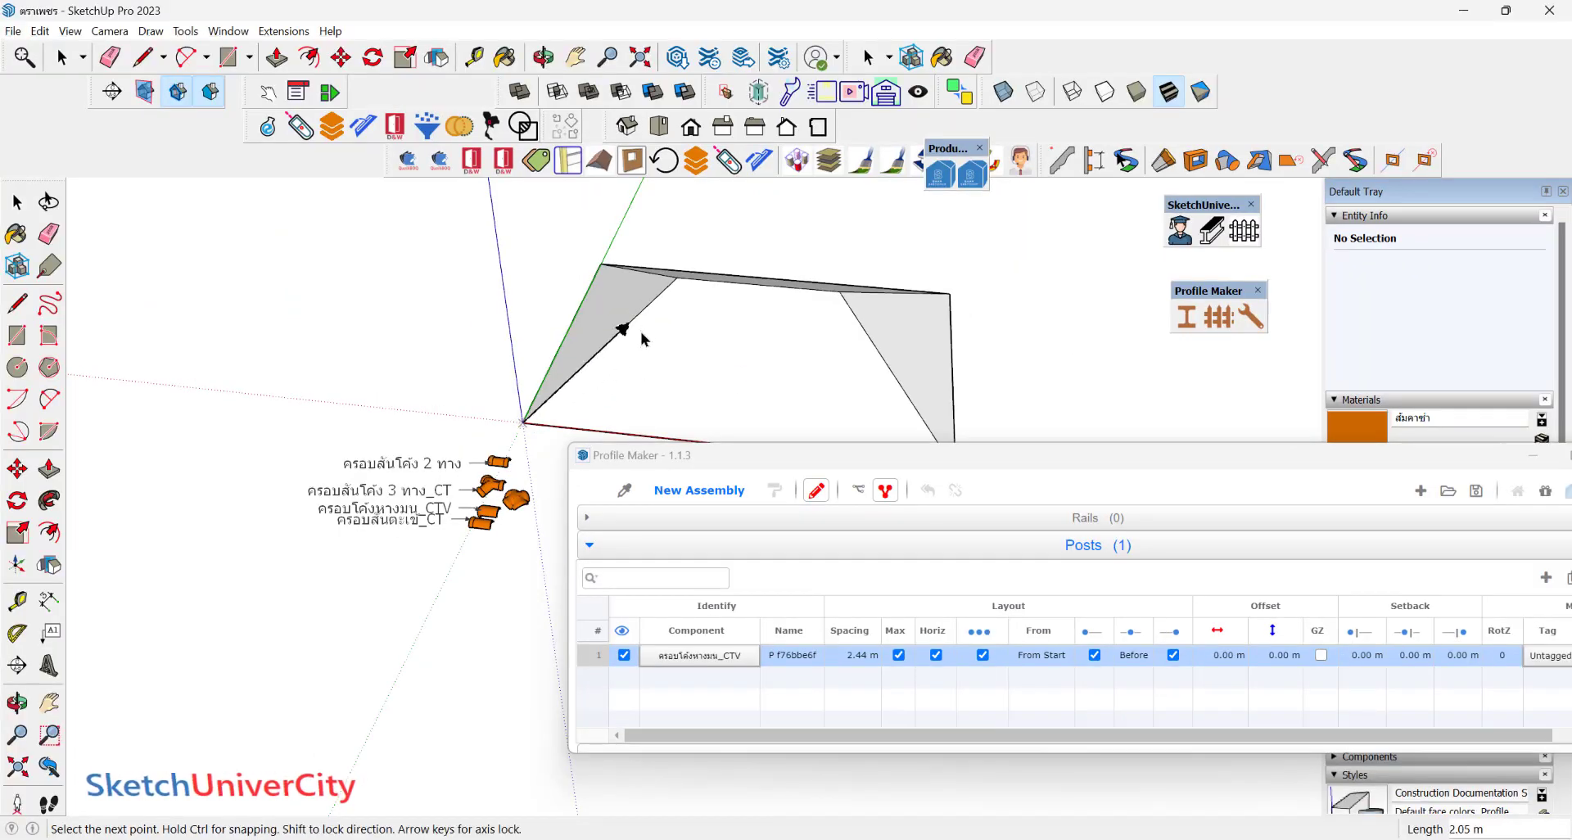
{"action": "left_click", "coordinate": [685, 277]}
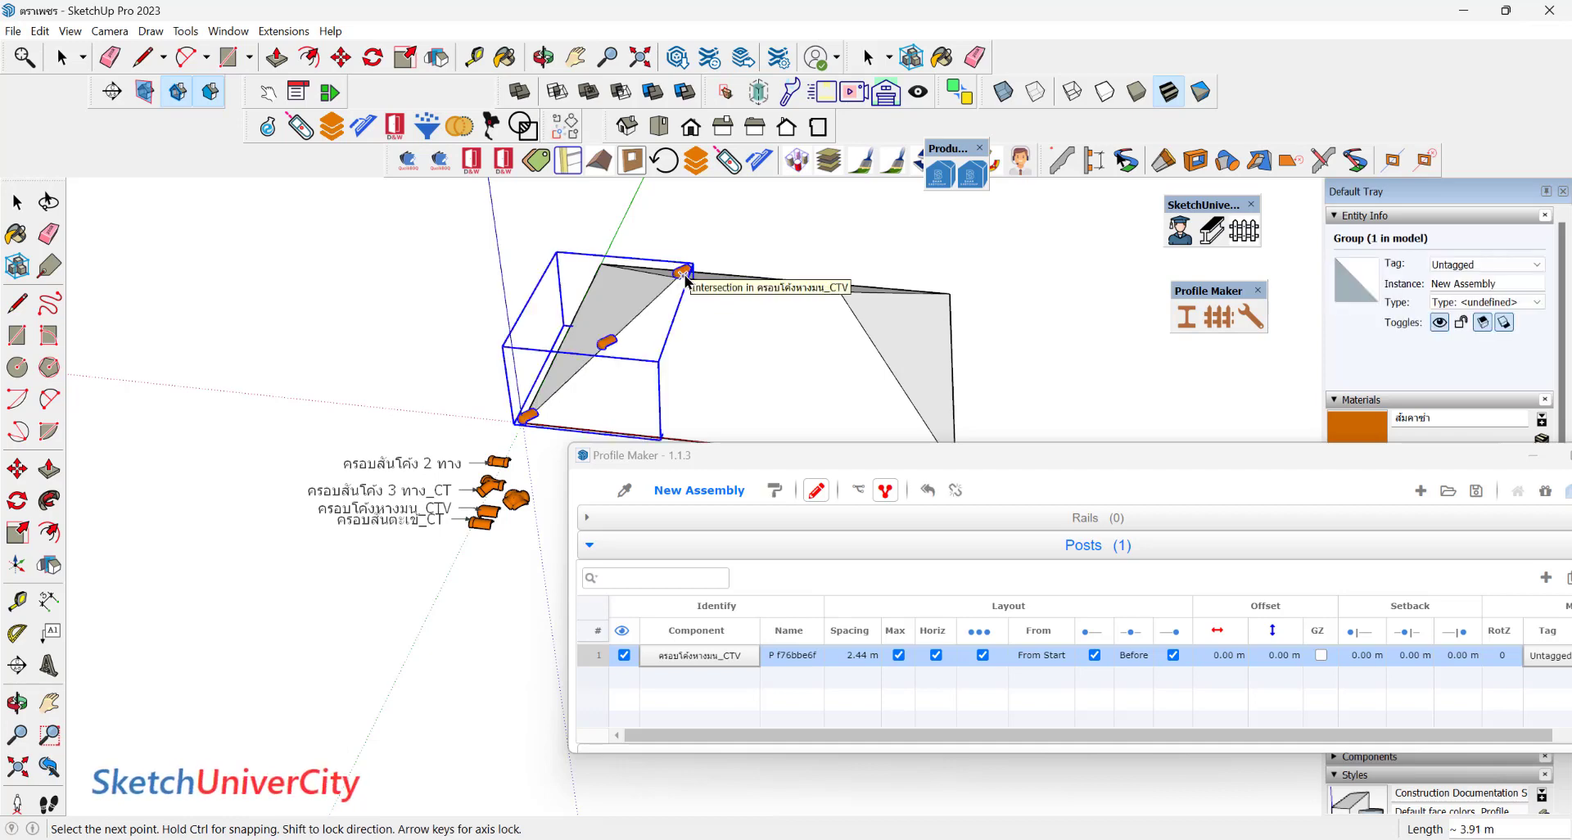
{"action": "key", "text": "space"}
{"action": "scroll", "coordinate": [563, 414], "scroll_direction": "up", "scroll_amount": 1}
{"action": "scroll", "coordinate": [557, 422], "scroll_direction": "up", "scroll_amount": 1}
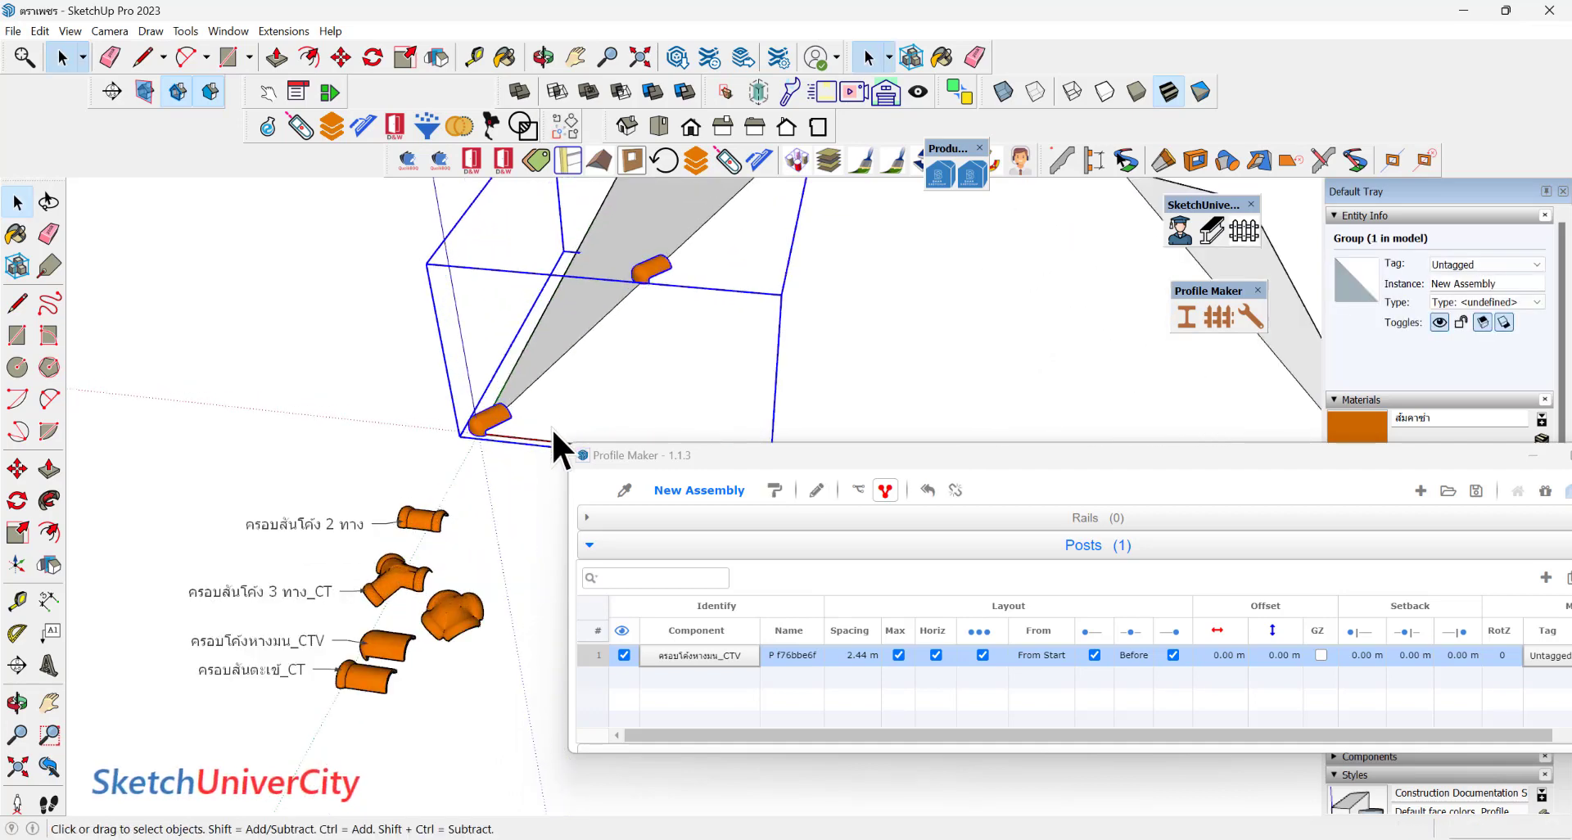
{"action": "scroll", "coordinate": [552, 430], "scroll_direction": "up", "scroll_amount": 2}
{"action": "scroll", "coordinate": [531, 380], "scroll_direction": "down", "scroll_amount": 1}
{"action": "scroll", "coordinate": [437, 474], "scroll_direction": "down", "scroll_amount": 1}
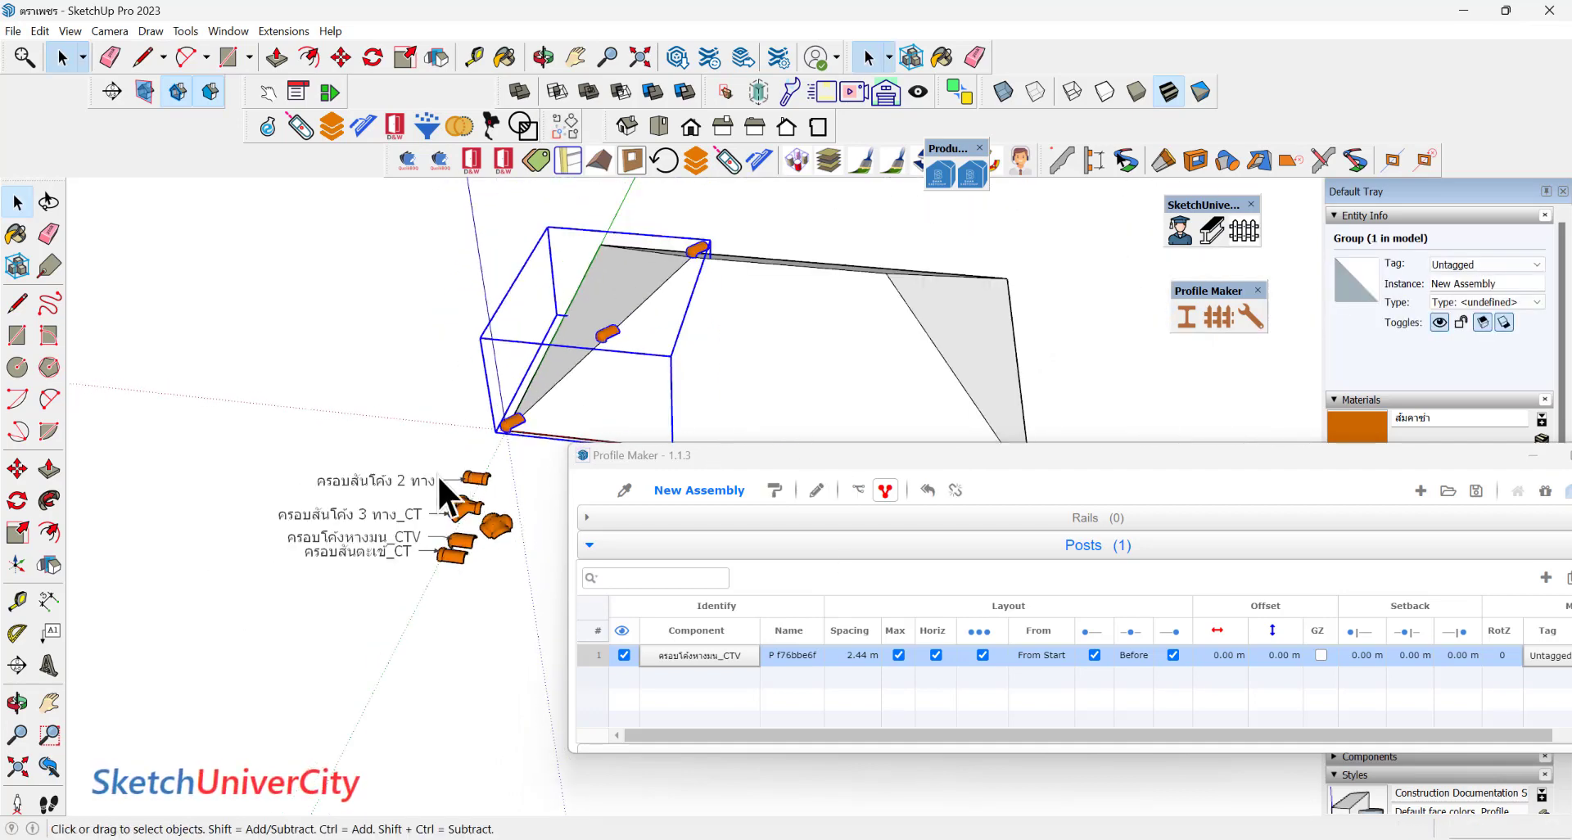
{"action": "scroll", "coordinate": [676, 355], "scroll_direction": "down", "scroll_amount": 1}
{"action": "scroll", "coordinate": [667, 385], "scroll_direction": "up", "scroll_amount": 2}
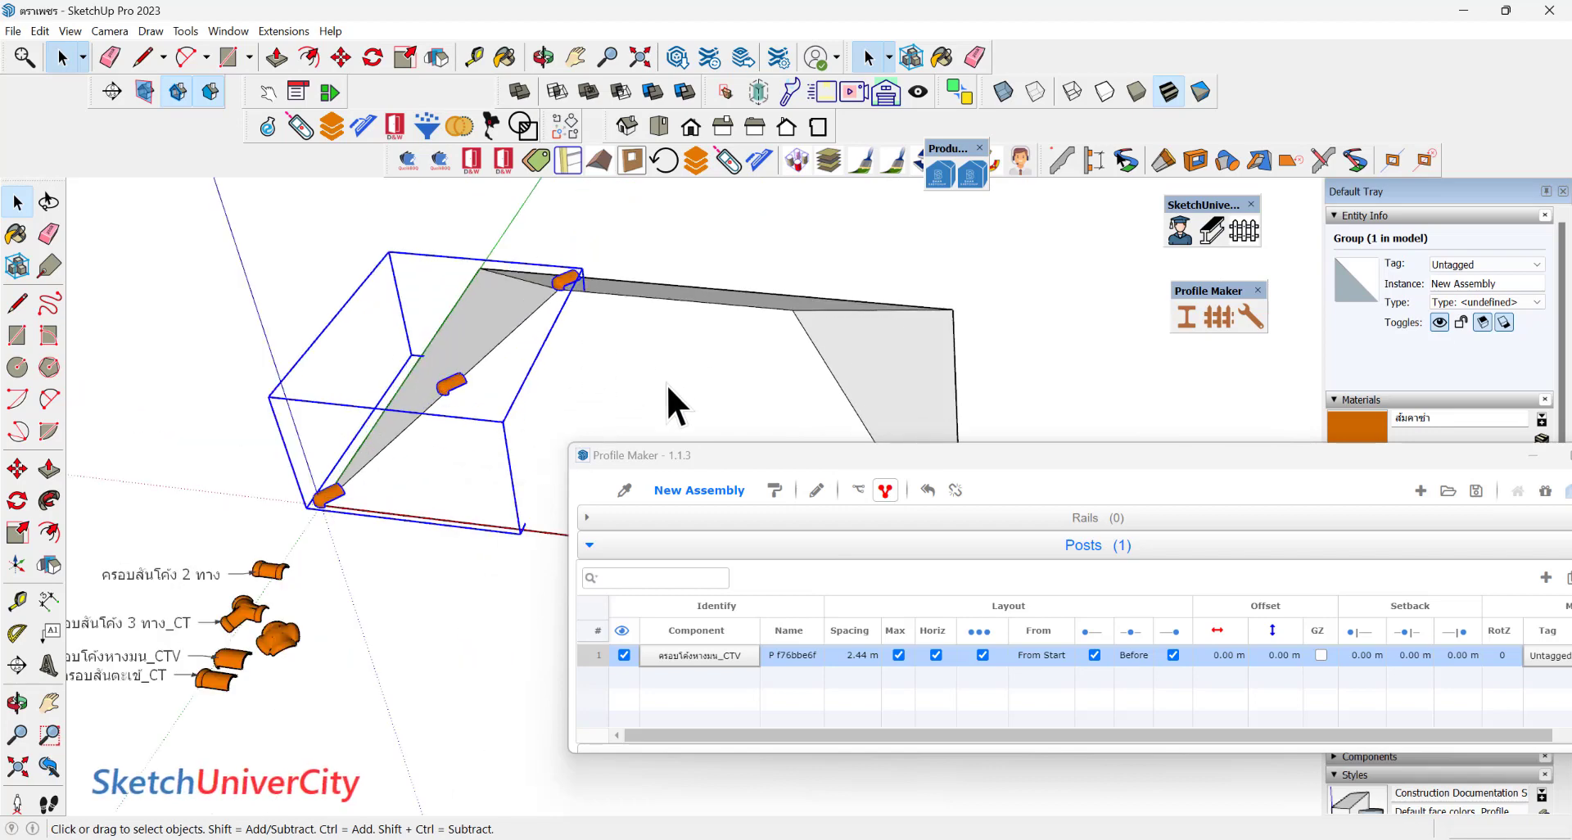
{"action": "left_click", "coordinate": [667, 430]}
{"action": "left_click_drag", "start_coordinate": [671, 456], "coordinate": [703, 324]}
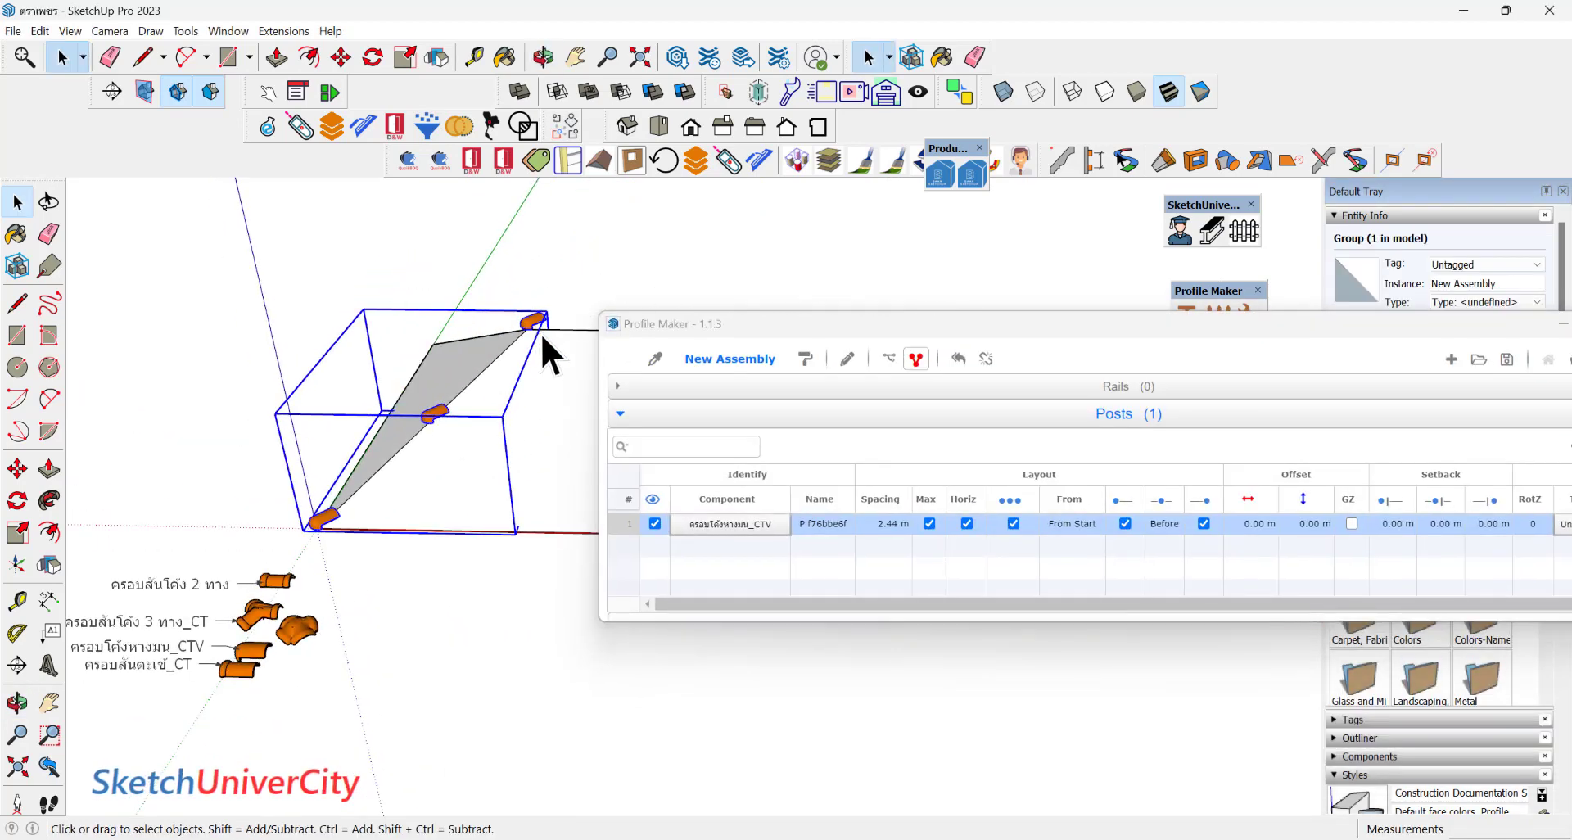
{"action": "scroll", "coordinate": [538, 334], "scroll_direction": "up", "scroll_amount": 2}
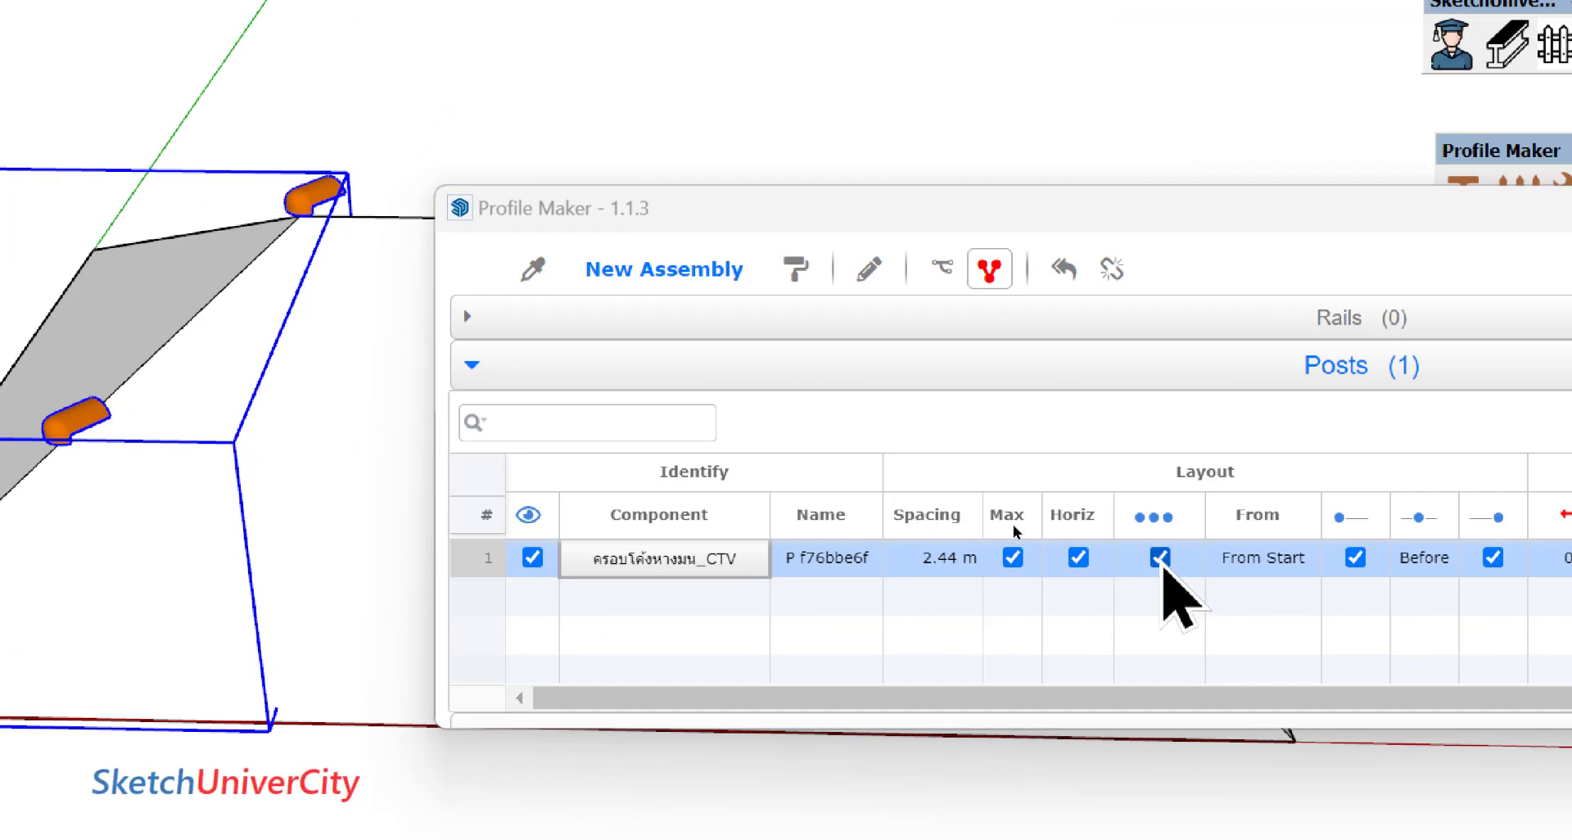
Set the ครอบโค้งหางมน_CTV post to place a single tile with no end post.
{"action": "left_click", "coordinate": [1160, 559]}
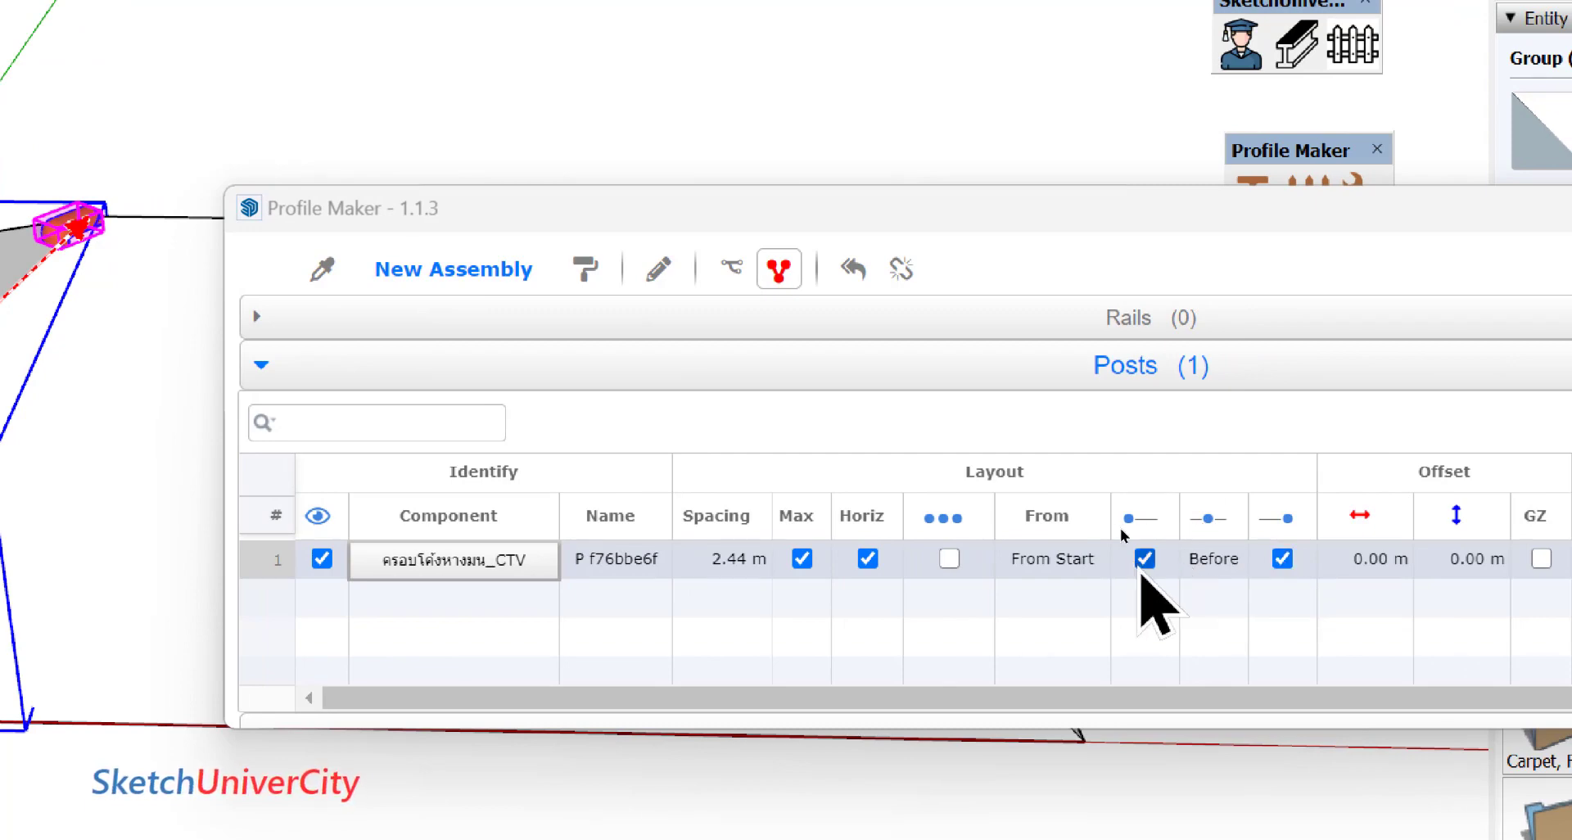
{"action": "left_click", "coordinate": [1282, 559]}
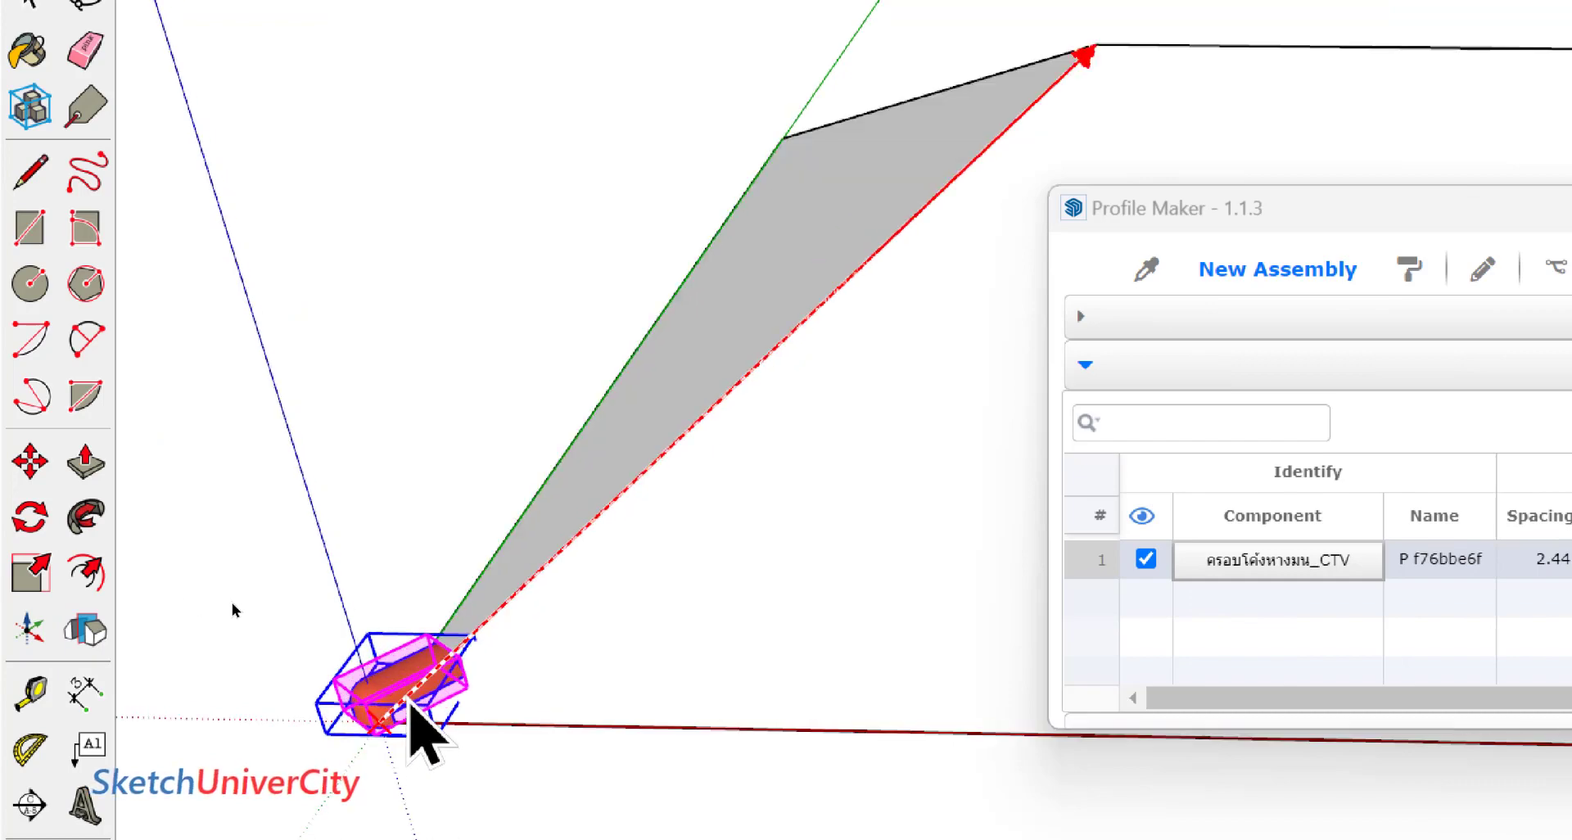
{"action": "scroll", "coordinate": [413, 704], "scroll_direction": "up", "scroll_amount": 5}
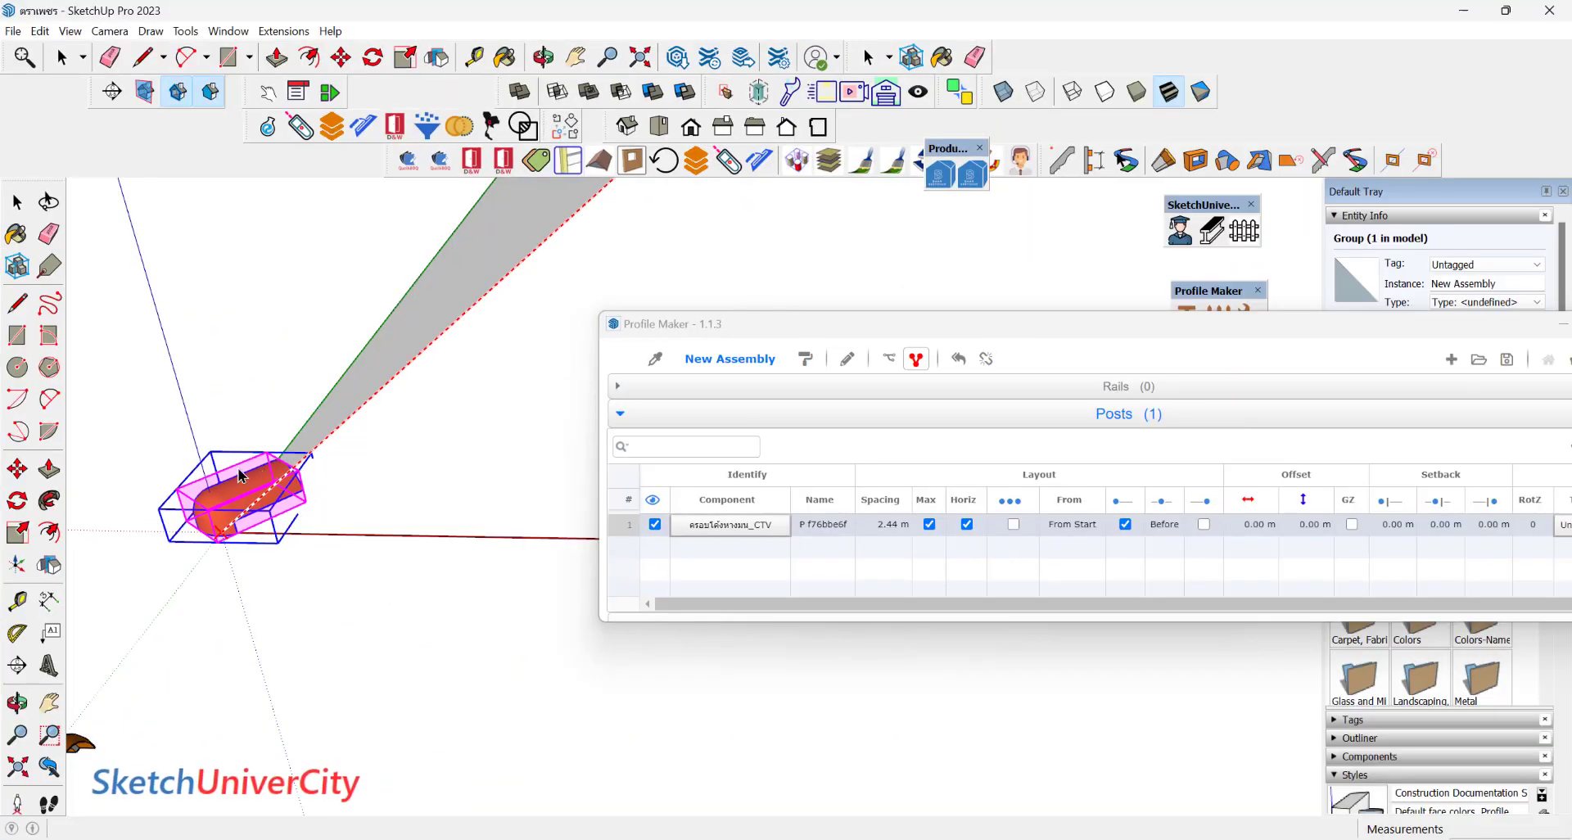
{"action": "scroll", "coordinate": [228, 498], "scroll_direction": "up", "scroll_amount": 2}
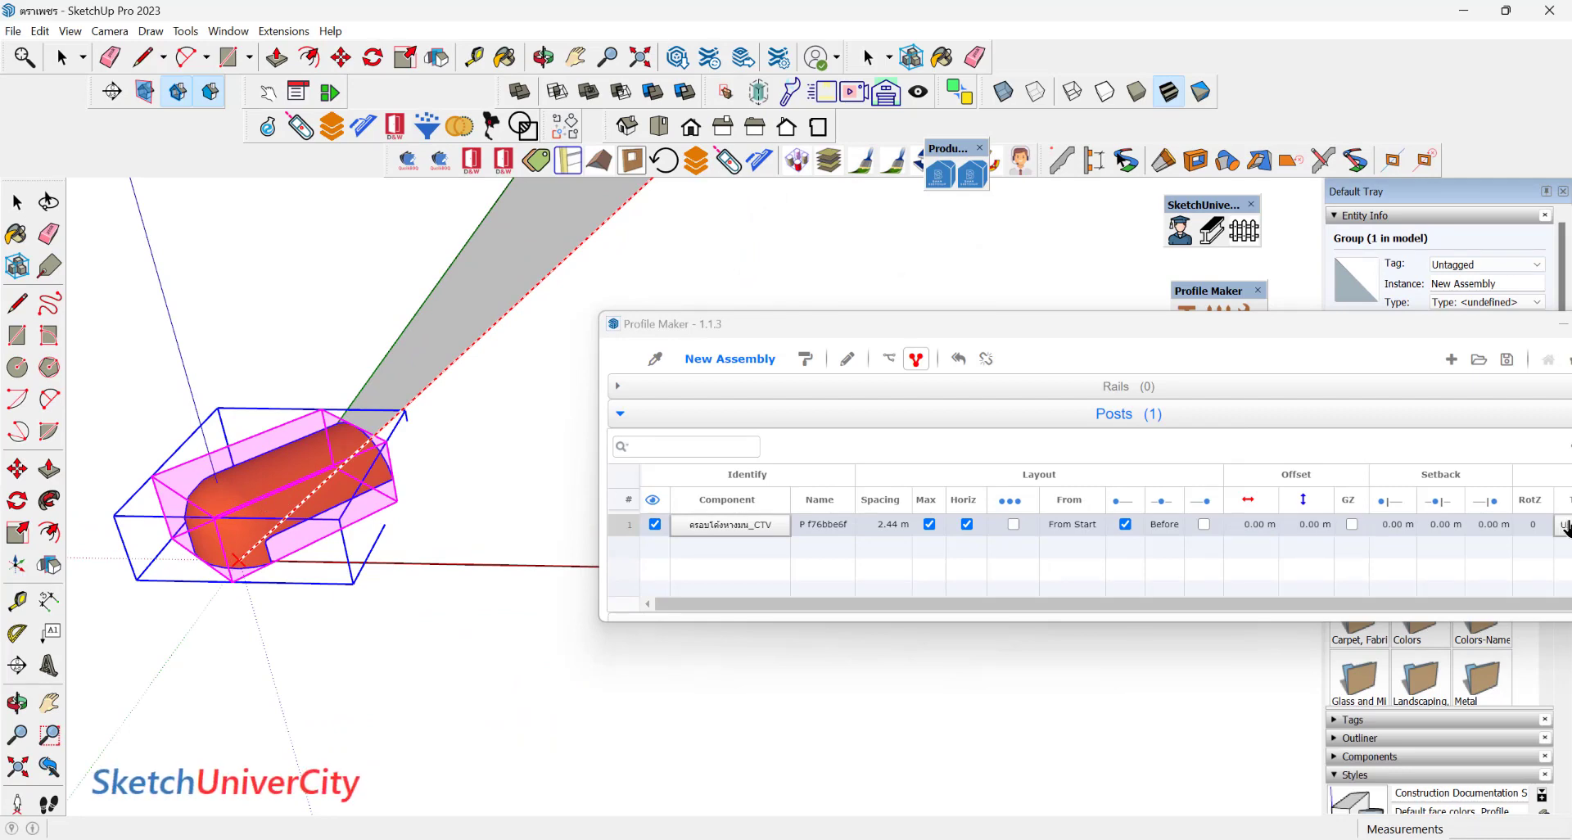
Turn off the post's vertical constraint and inspect the tile at the hip's lower end.
{"action": "left_click_drag", "start_coordinate": [1261, 326], "coordinate": [796, 563]}
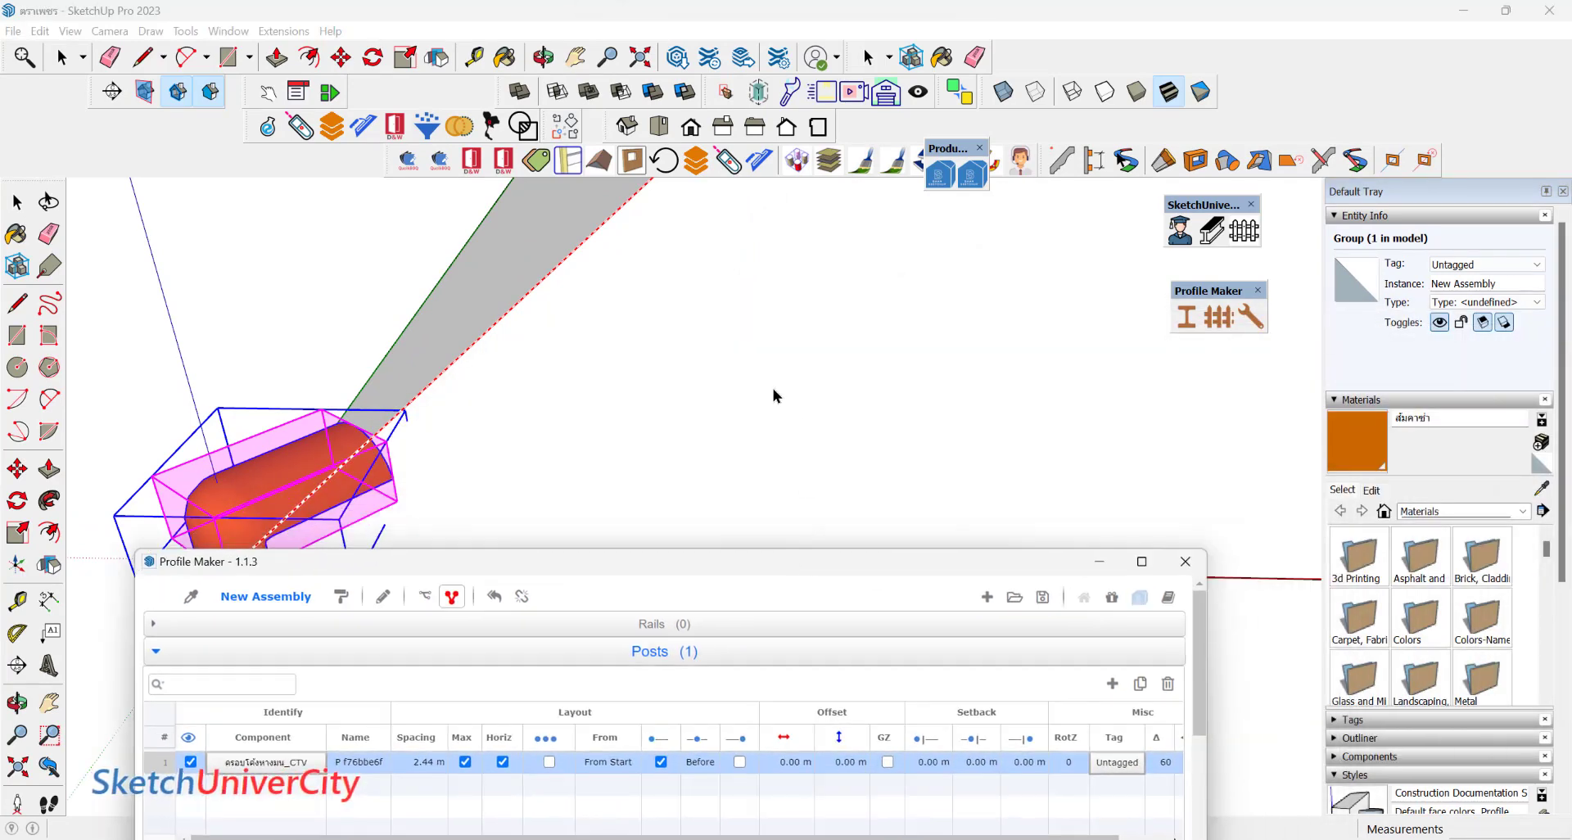
{"action": "scroll", "coordinate": [773, 388], "scroll_direction": "down", "scroll_amount": 3}
{"action": "scroll", "coordinate": [568, 469], "scroll_direction": "up", "scroll_amount": 2}
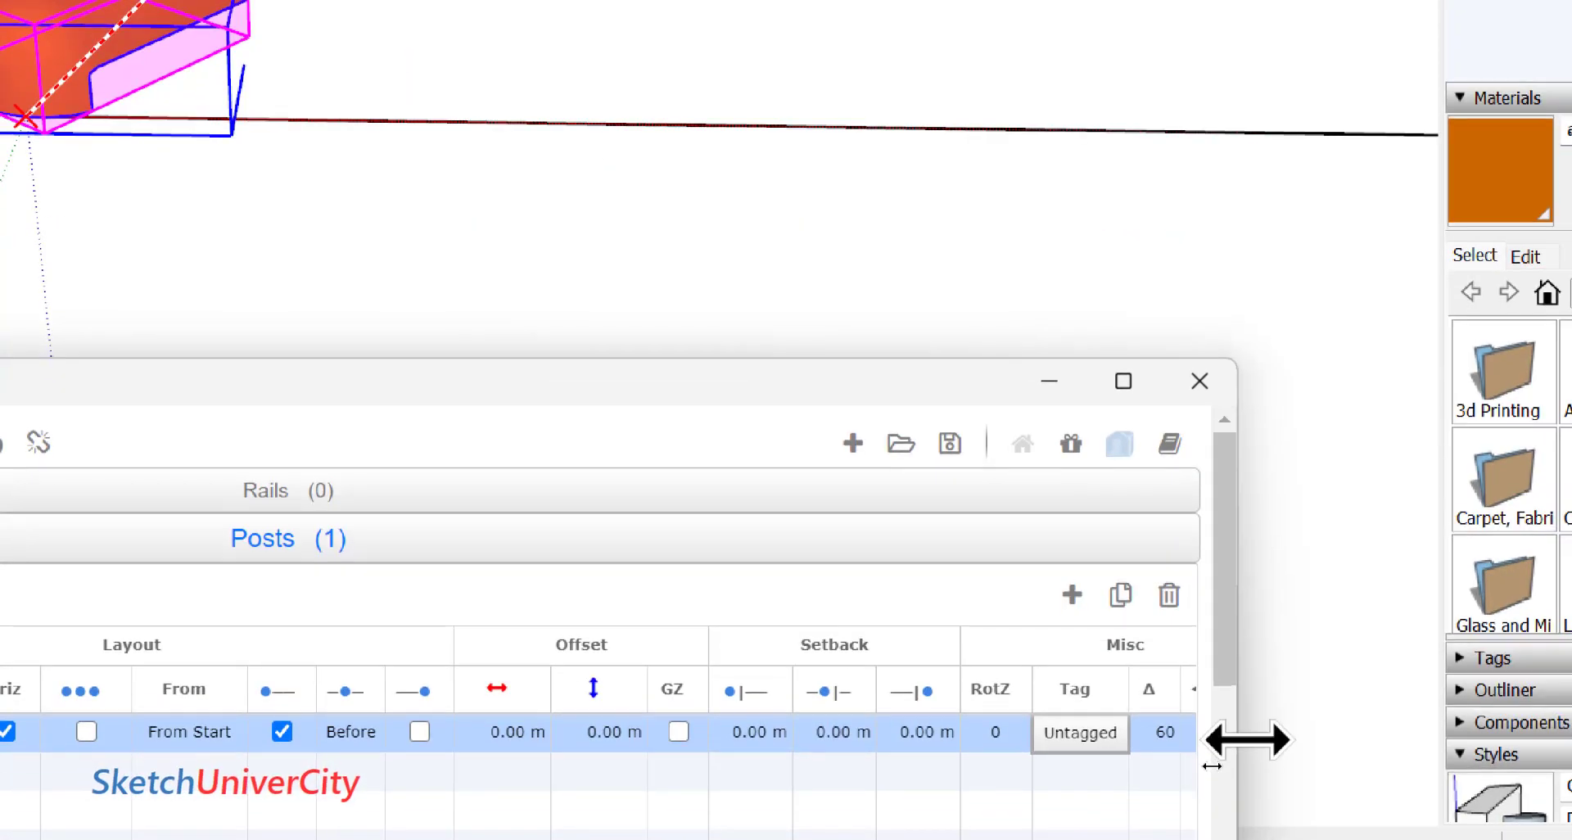
{"action": "left_click_drag", "start_coordinate": [1206, 766], "coordinate": [1320, 762]}
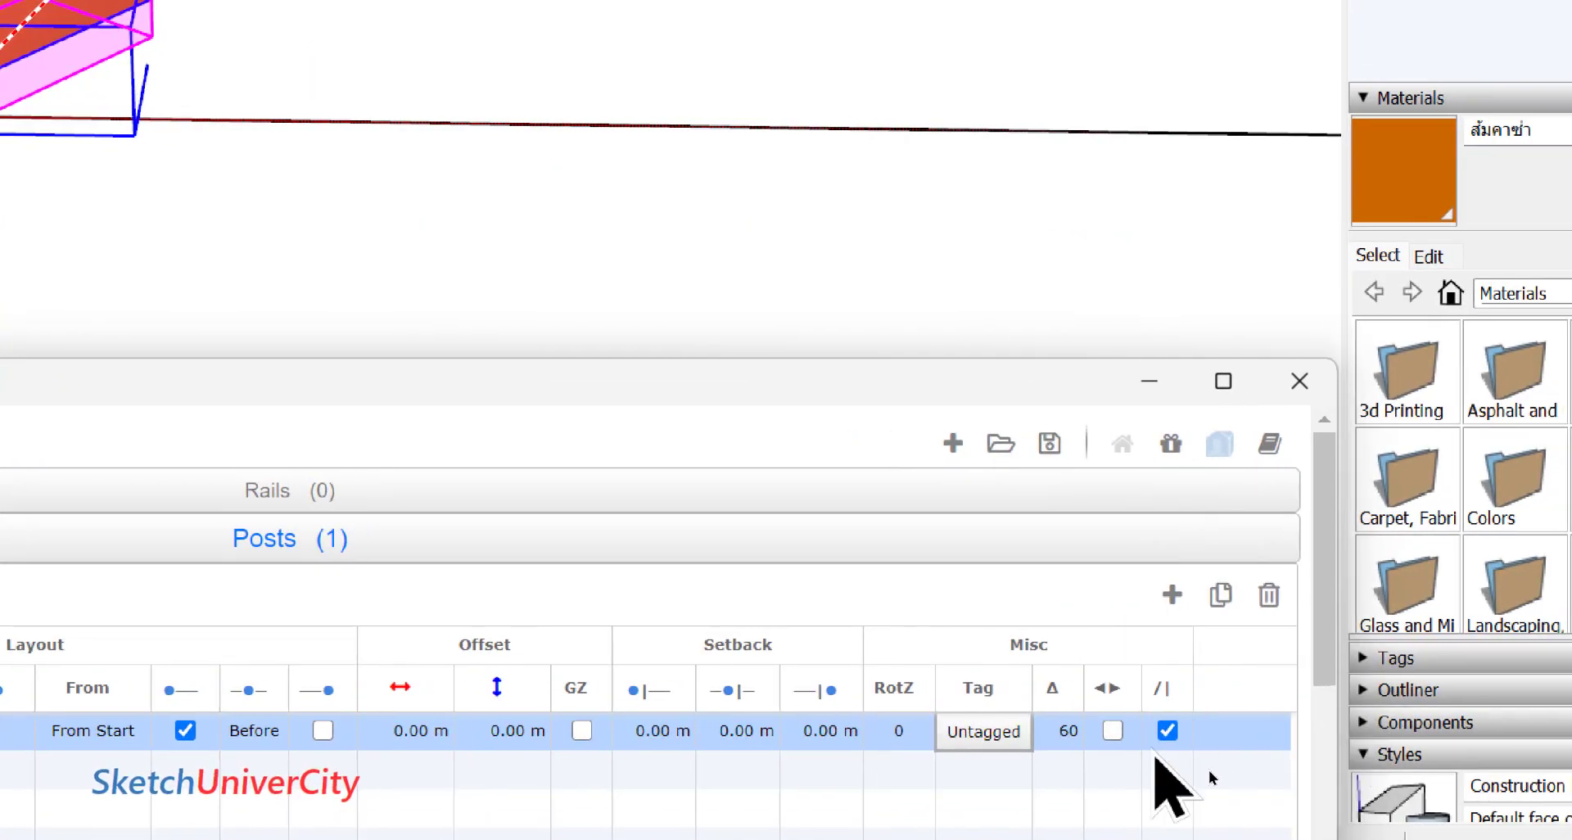
{"action": "left_click", "coordinate": [1168, 730]}
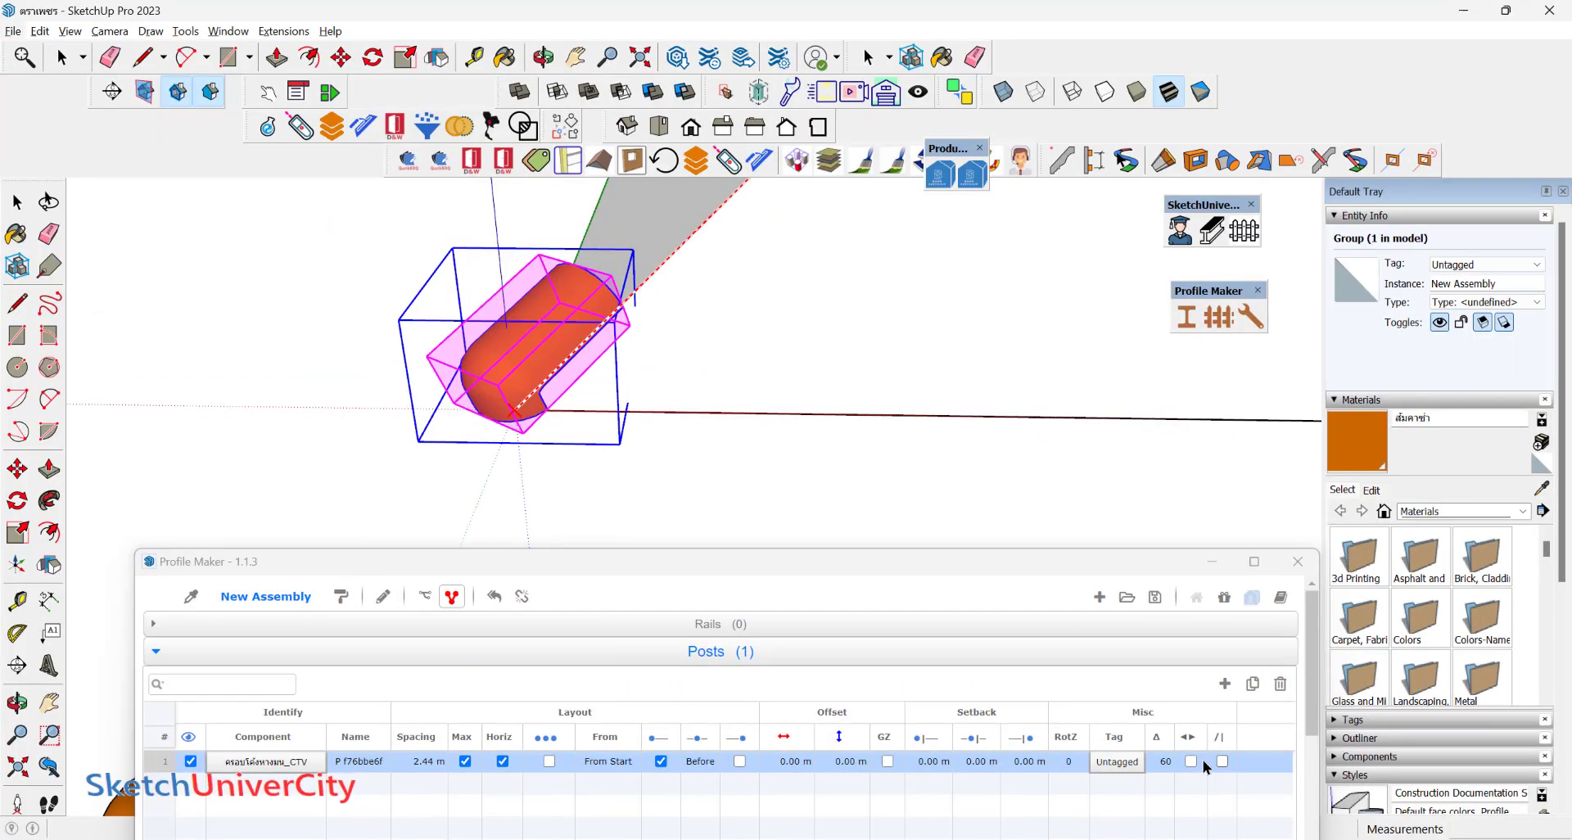
{"action": "mouse_move", "coordinate": [636, 418]}
{"action": "middle_mouse_down"}
{"action": "mouse_move", "coordinate": [524, 336]}
{"action": "mouse_move", "coordinate": [586, 402]}
{"action": "middle_mouse_up"}
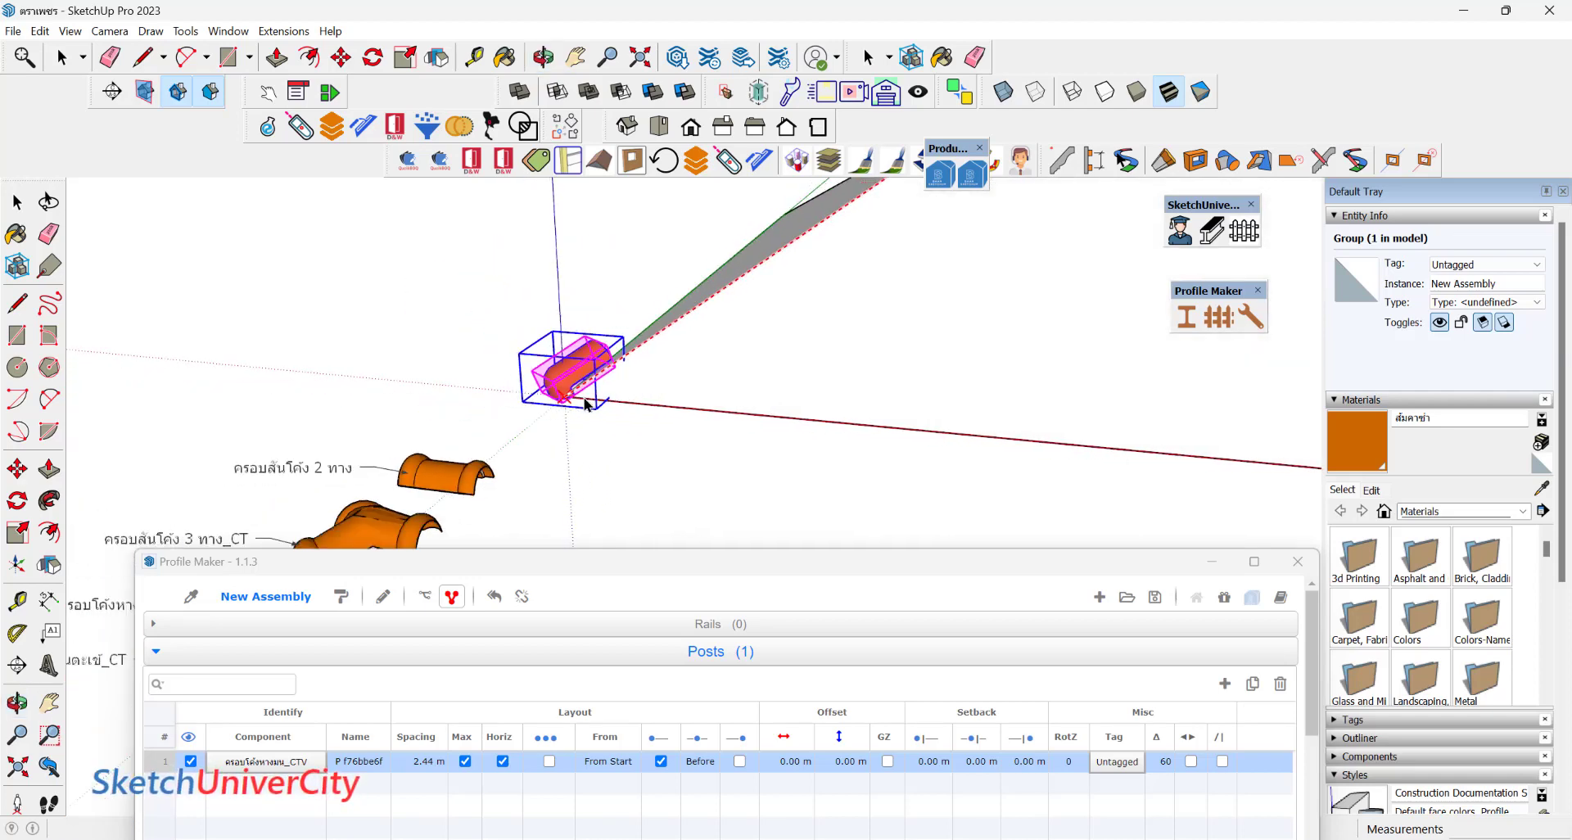
{"action": "scroll", "coordinate": [586, 403], "scroll_direction": "down", "scroll_amount": 3}
{"action": "scroll", "coordinate": [590, 410], "scroll_direction": "down", "scroll_amount": 2}
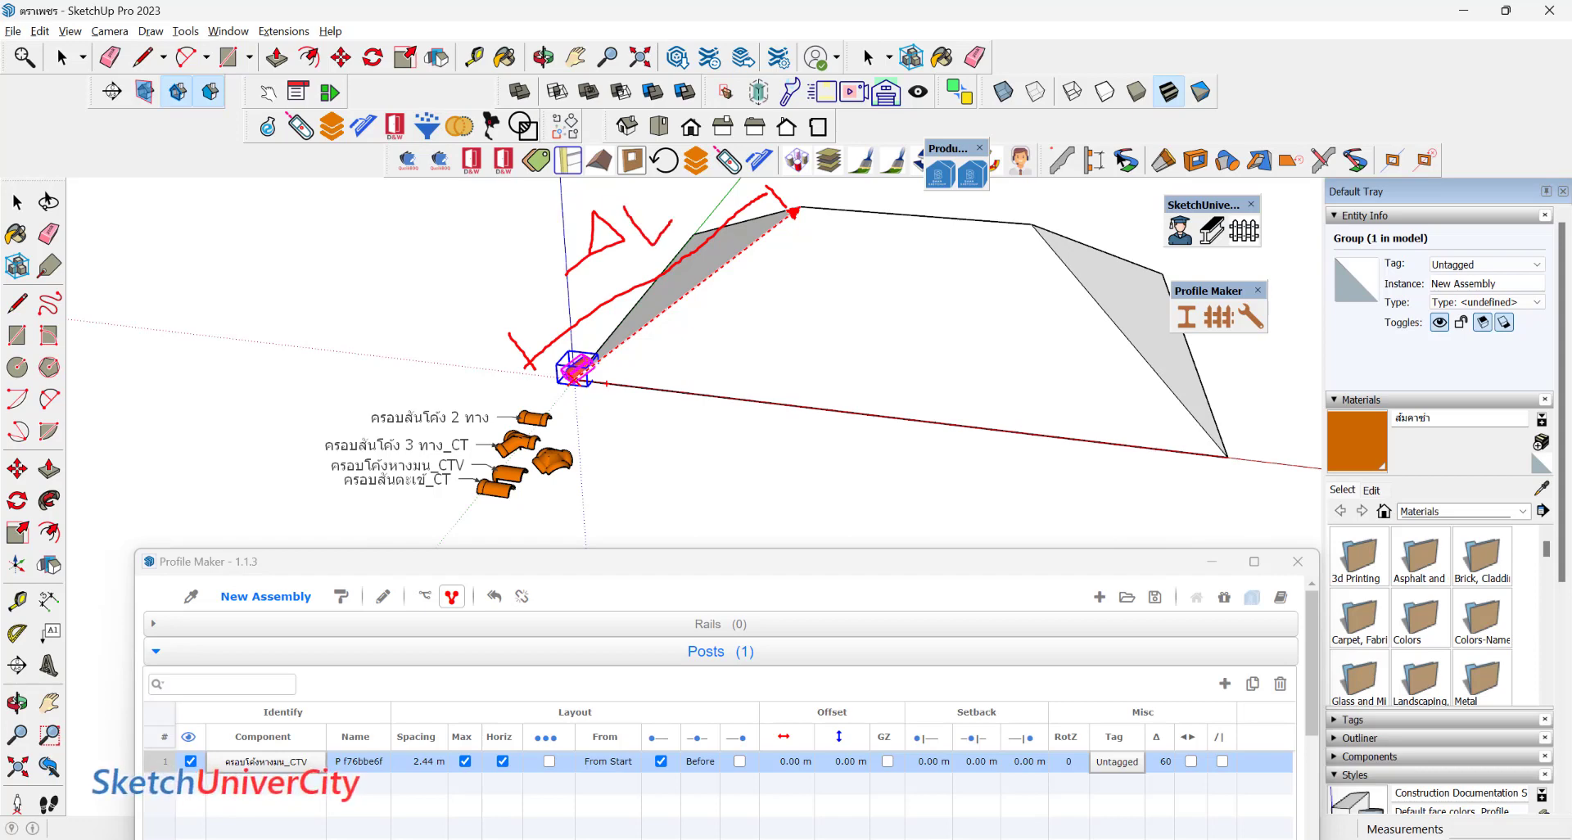
{"action": "mouse_move", "coordinate": [577, 410]}
{"action": "left_mouse_down"}
{"action": "mouse_move", "coordinate": [870, 464]}
{"action": "mouse_move", "coordinate": [746, 488]}
{"action": "left_mouse_up"}
{"action": "left_click_drag", "start_coordinate": [601, 383], "coordinate": [882, 419]}
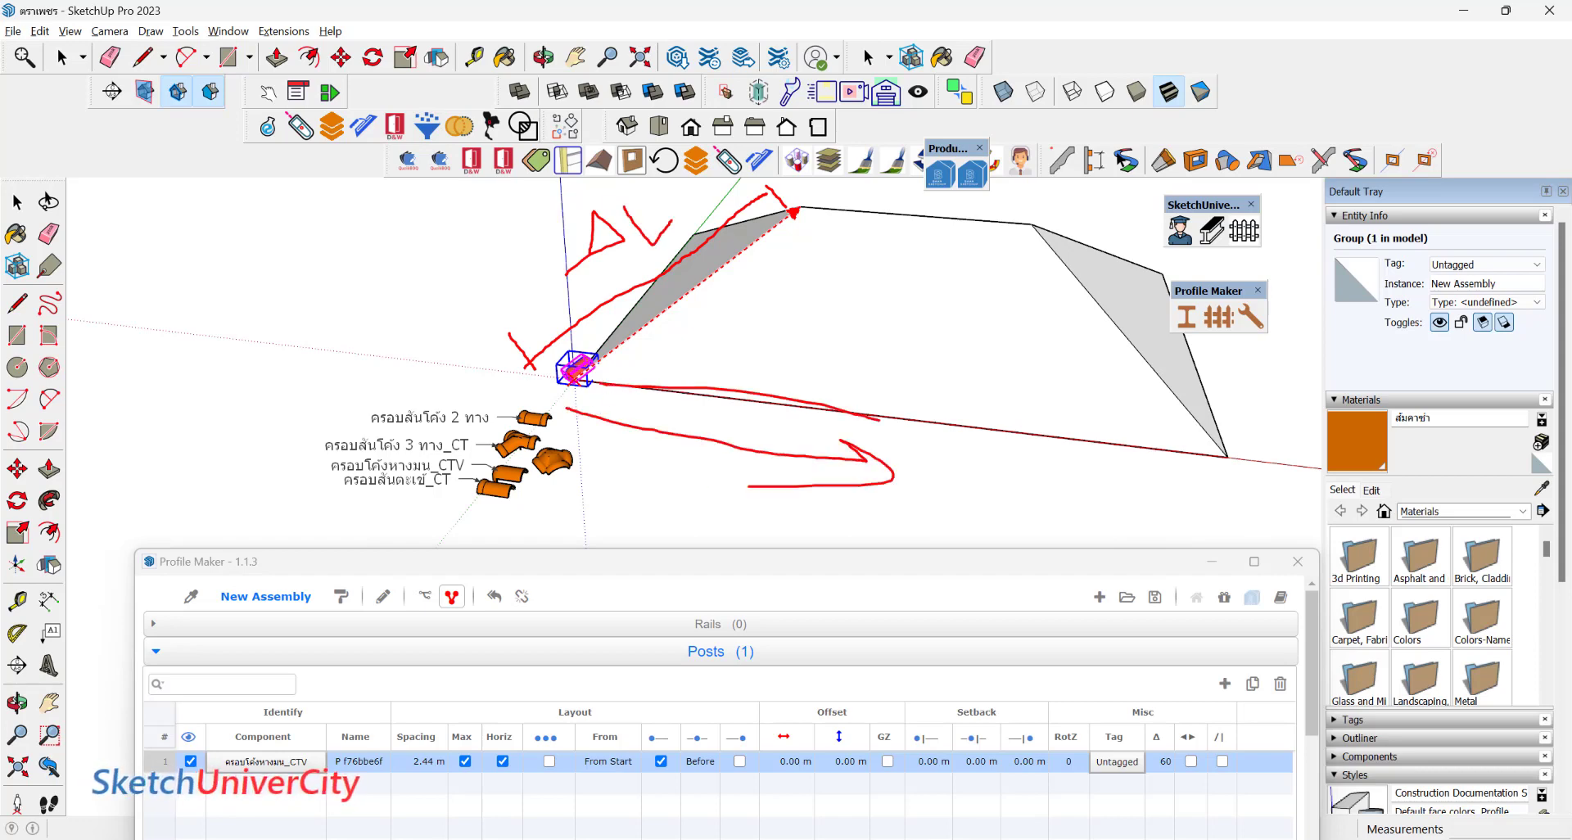
{"action": "key", "text": "Escape"}
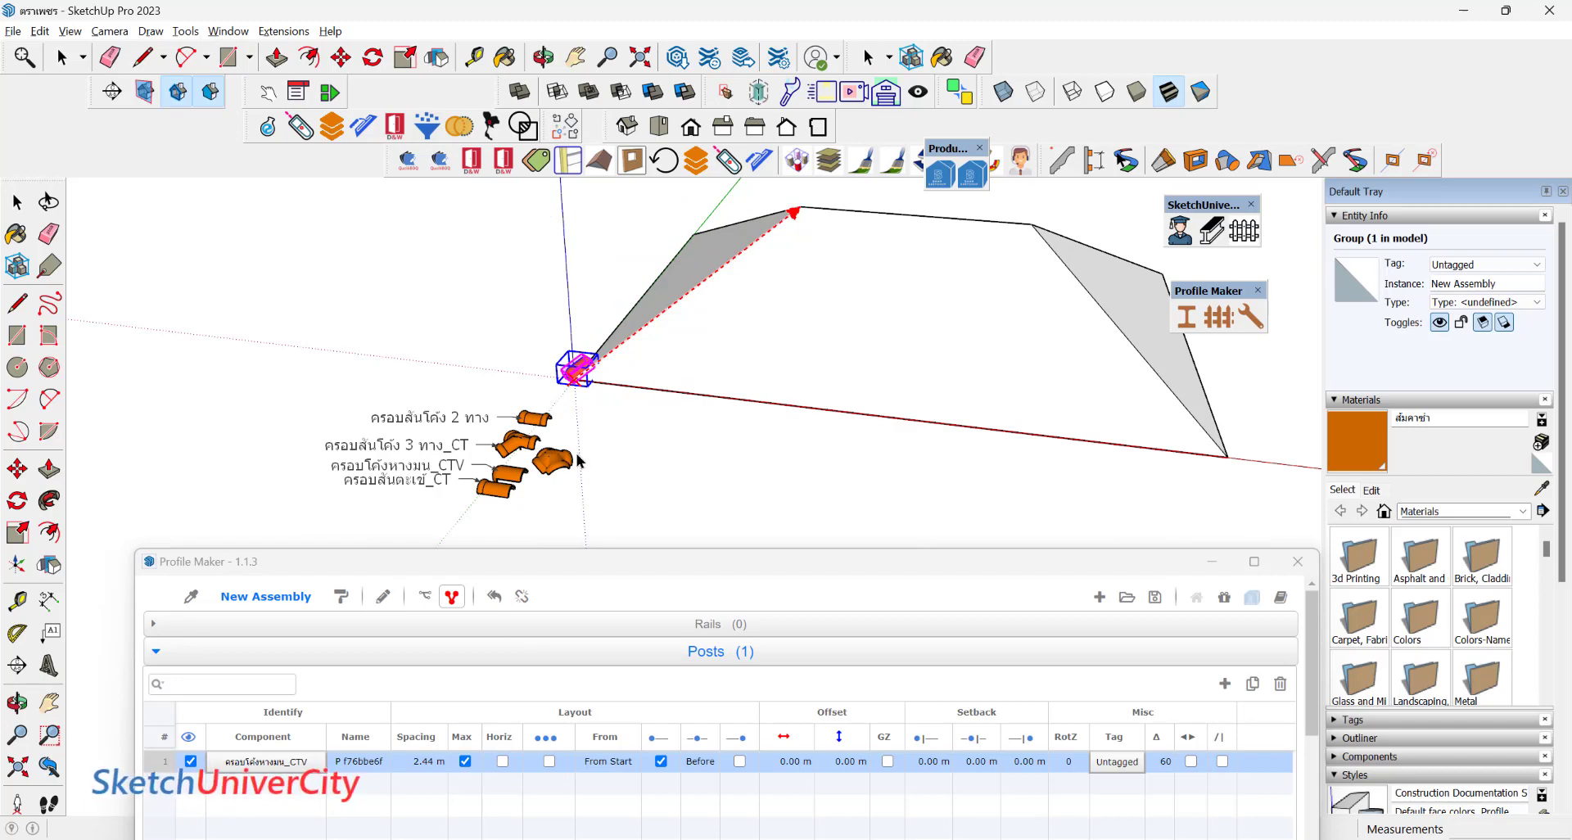
Add a second post using the ridge tile as its component.
{"action": "left_click", "coordinate": [1226, 684]}
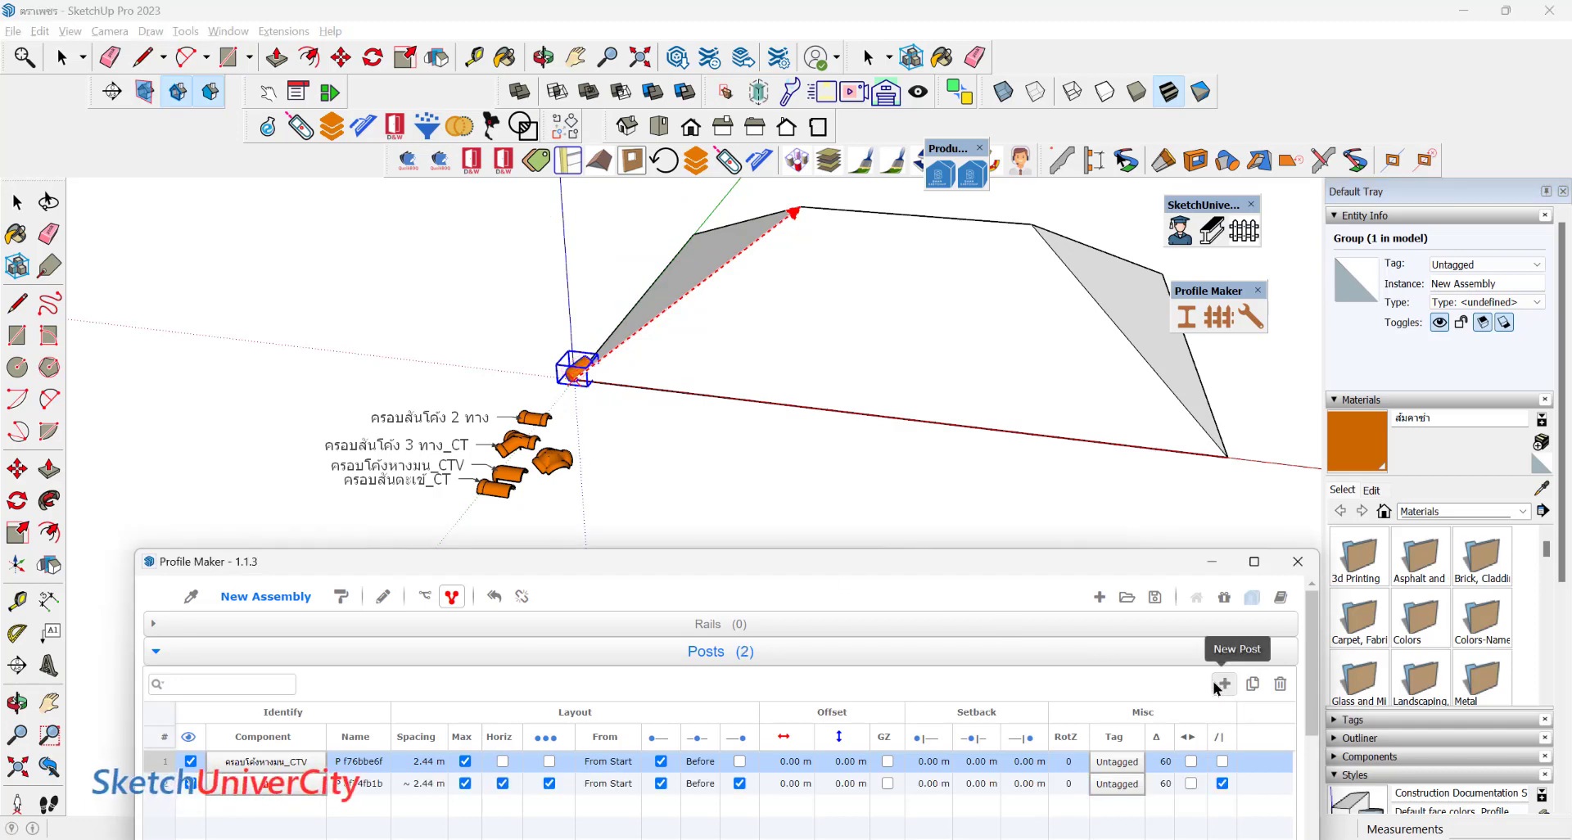
{"action": "left_click", "coordinate": [264, 785]}
{"action": "scroll", "coordinate": [454, 544], "scroll_direction": "up", "scroll_amount": 2}
{"action": "scroll", "coordinate": [455, 545], "scroll_direction": "up", "scroll_amount": 2}
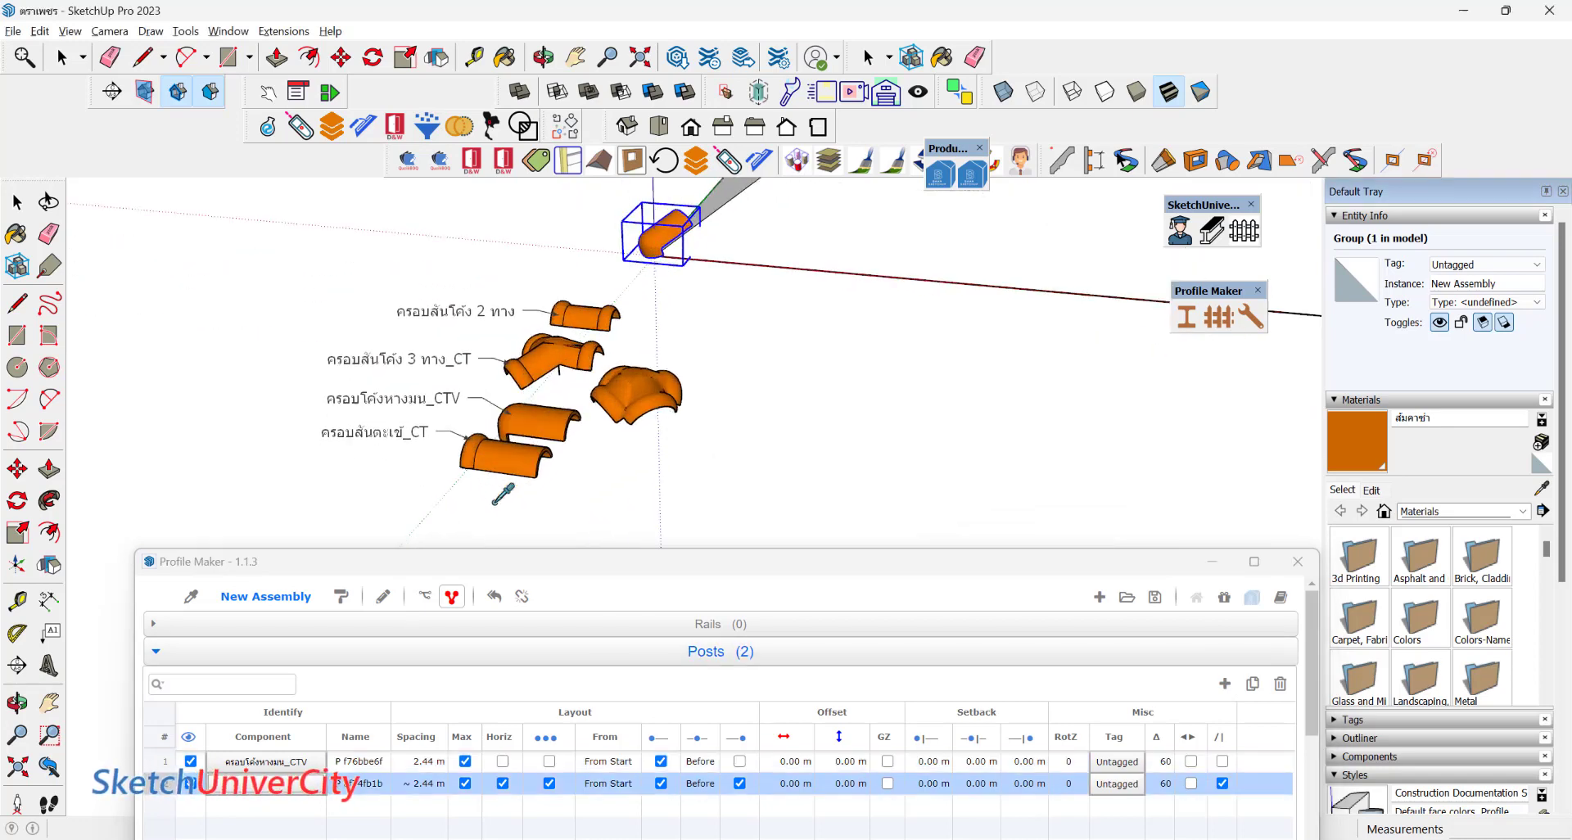
{"action": "left_click", "coordinate": [514, 459]}
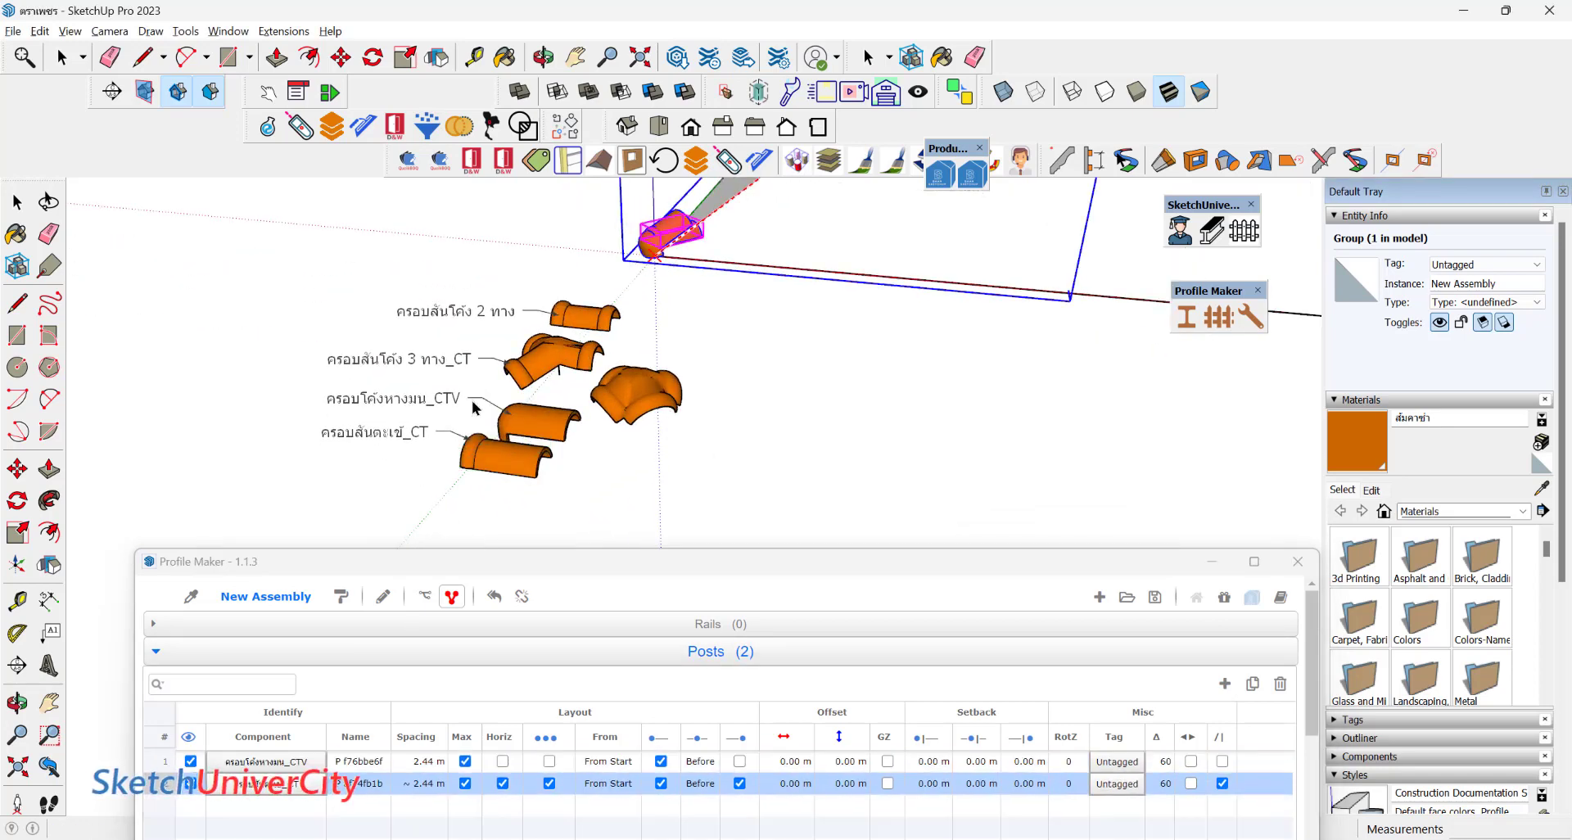
{"action": "scroll", "coordinate": [475, 408], "scroll_direction": "down", "scroll_amount": 2}
{"action": "scroll", "coordinate": [459, 369], "scroll_direction": "up", "scroll_amount": 3}
{"action": "scroll", "coordinate": [457, 362], "scroll_direction": "up", "scroll_amount": 2}
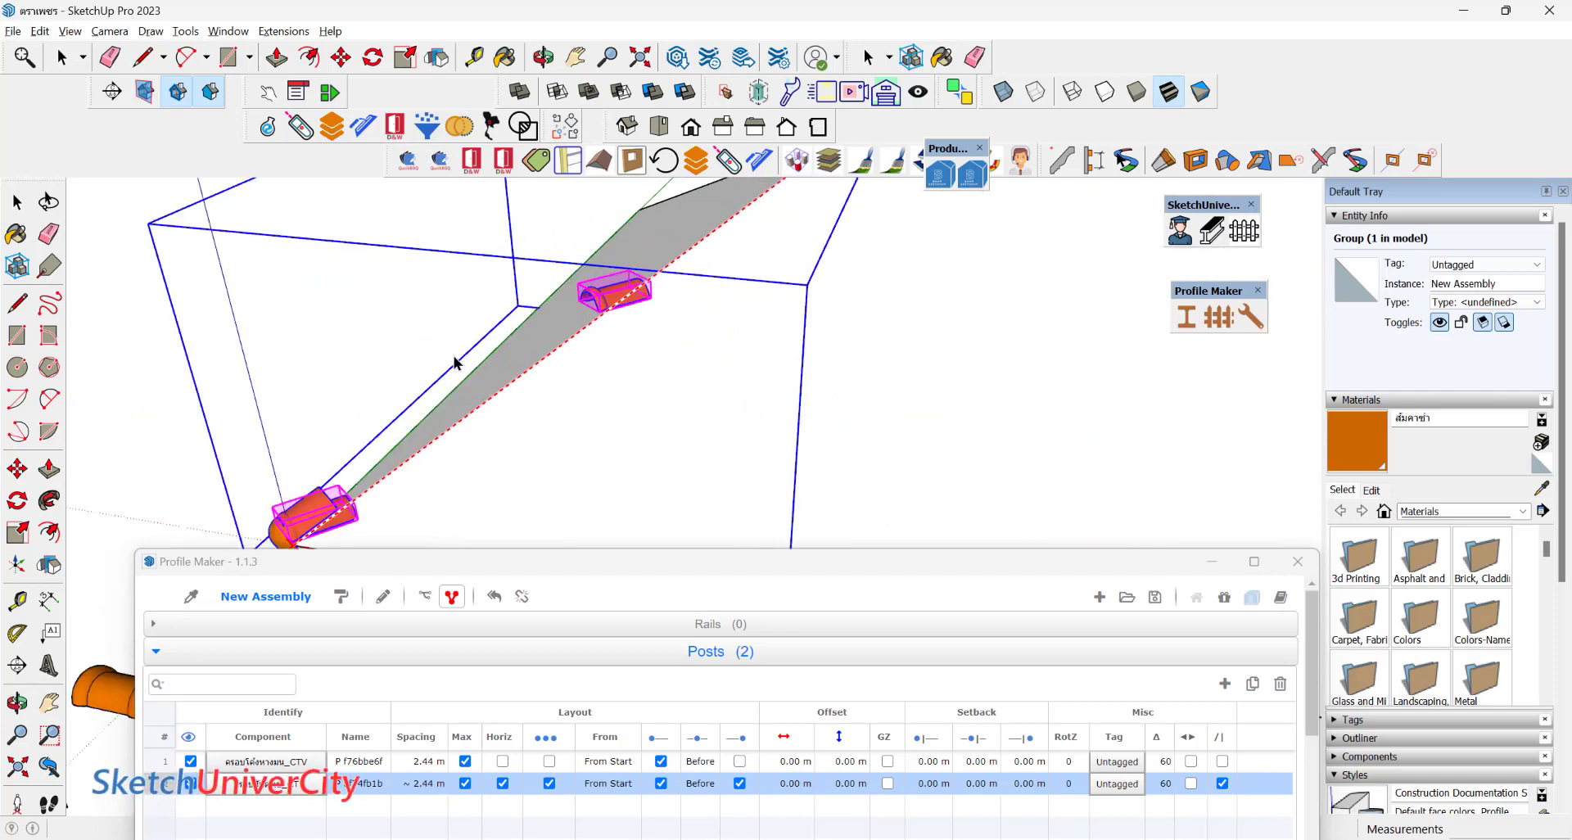
Orient the second post's tiles along the ridge, untick Horiz, and set spacing to 0.30 m.
{"action": "left_click", "coordinate": [1222, 785]}
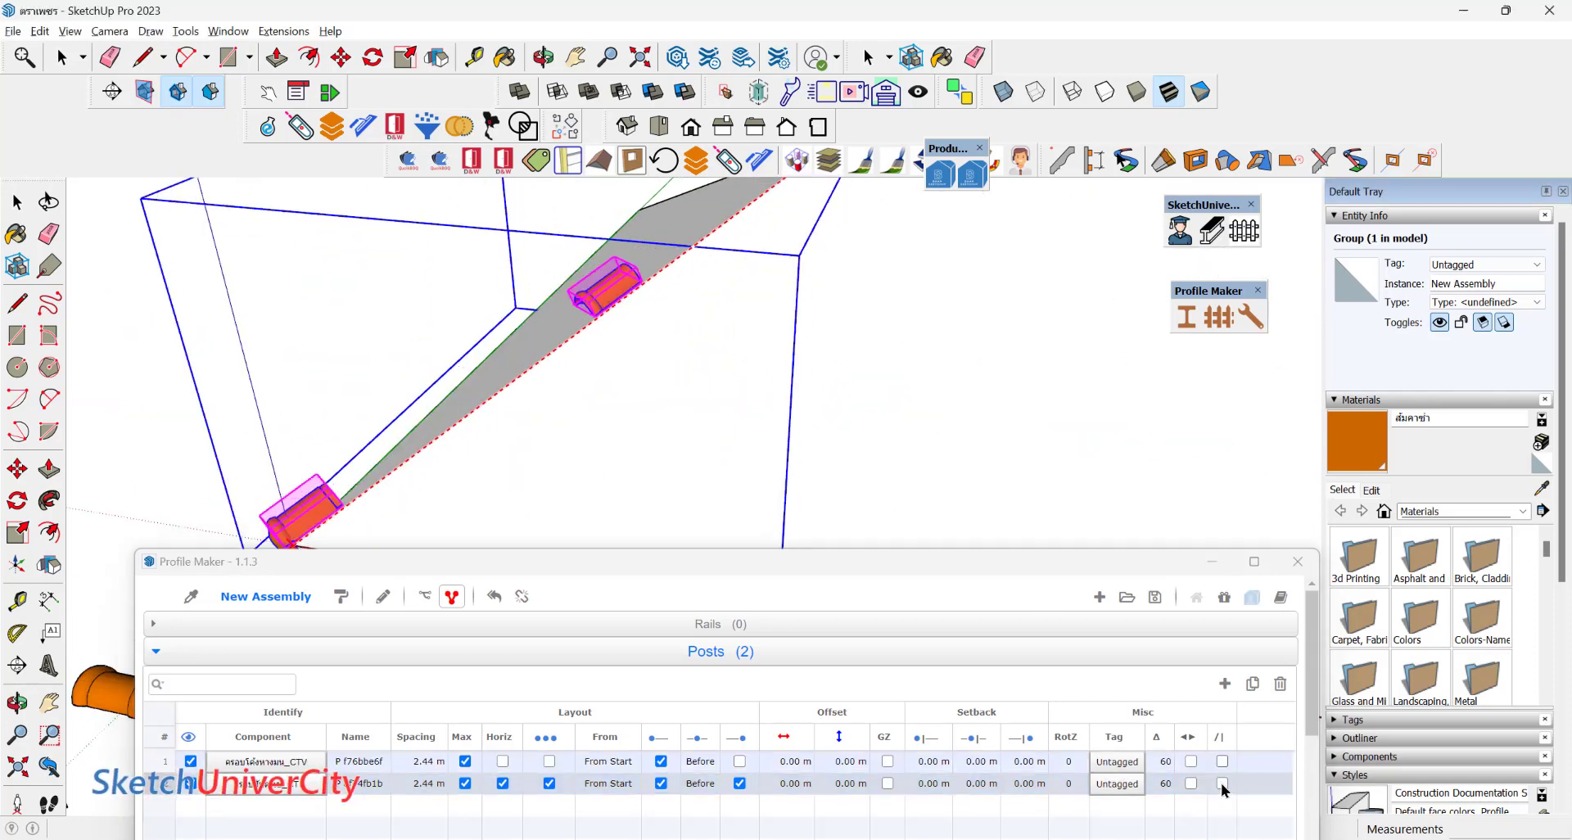
{"action": "left_click", "coordinate": [503, 784]}
{"action": "double_click", "coordinate": [437, 782]}
{"action": "type", "text": "0.3"}
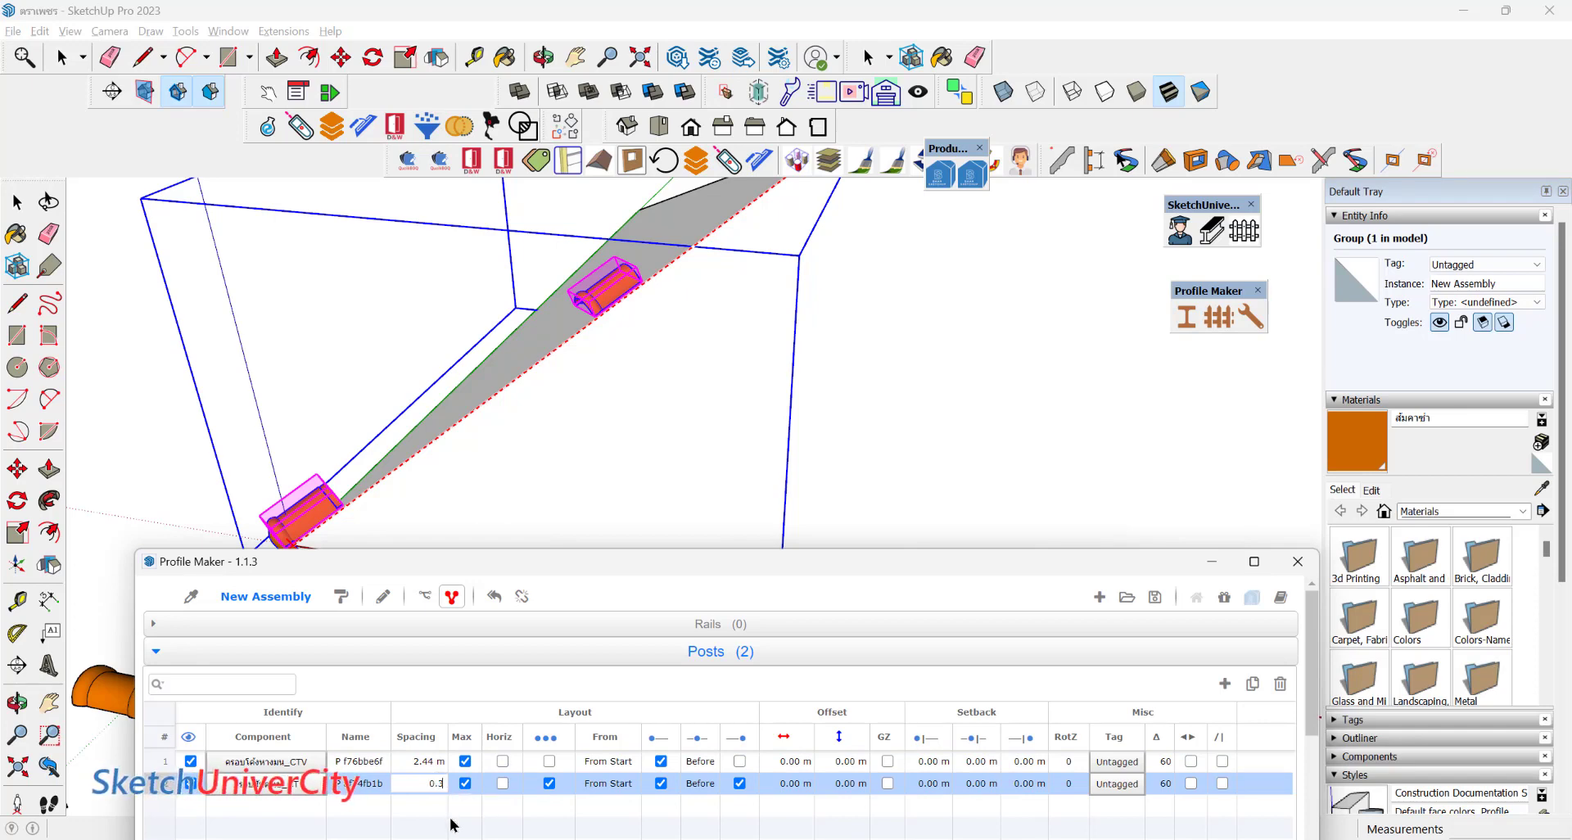
{"action": "key", "text": "Return"}
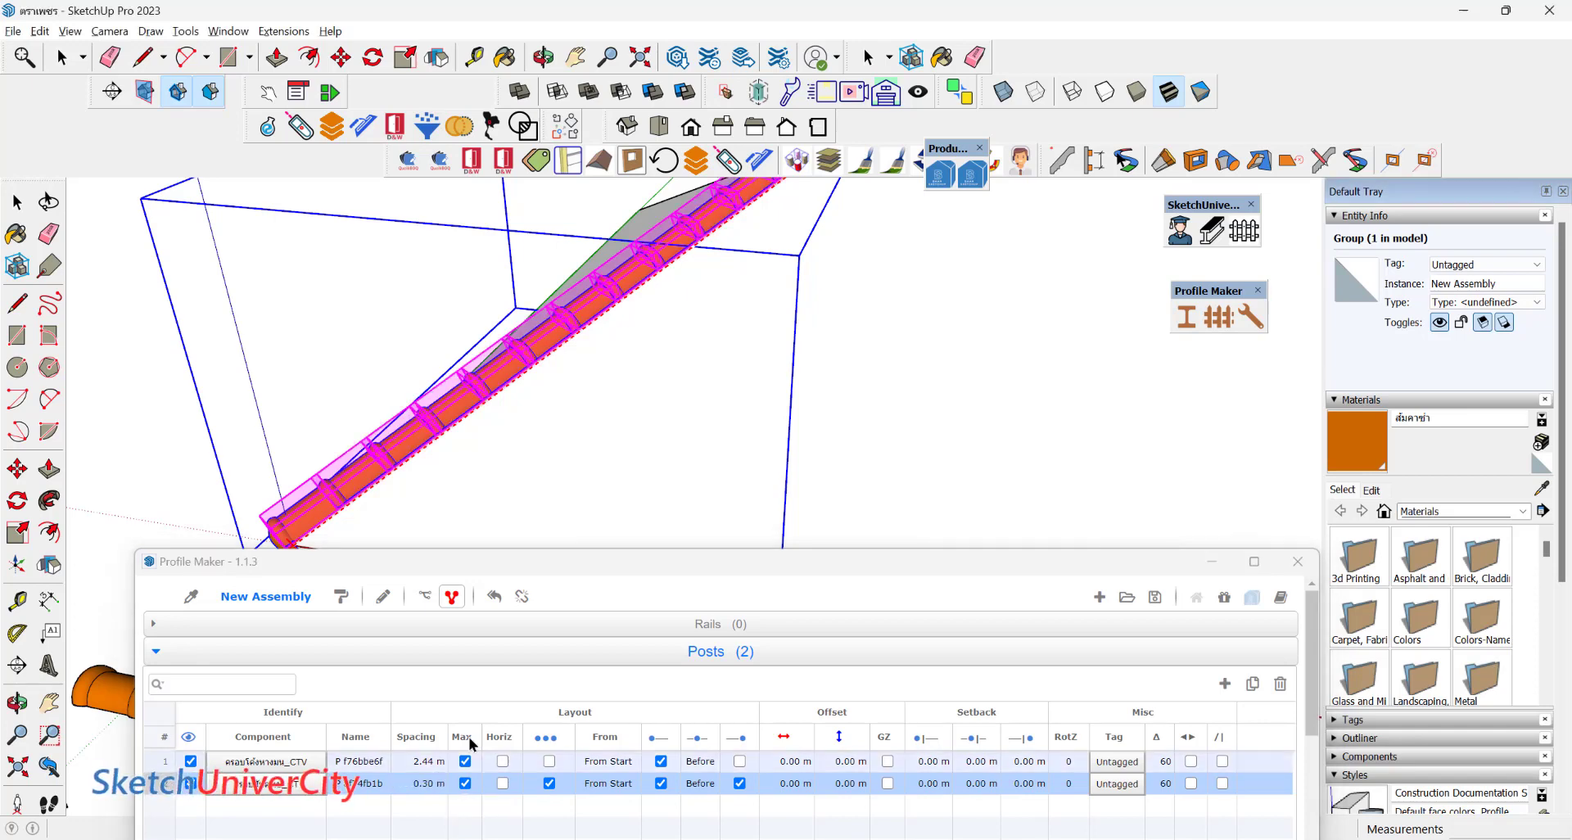
{"action": "scroll", "coordinate": [377, 499], "scroll_direction": "up", "scroll_amount": 3}
{"action": "scroll", "coordinate": [375, 500], "scroll_direction": "up", "scroll_amount": 2}
{"action": "mouse_move", "coordinate": [432, 467]}
{"action": "middle_mouse_down"}
{"action": "mouse_move", "coordinate": [397, 399]}
{"action": "mouse_move", "coordinate": [543, 404]}
{"action": "middle_mouse_up"}
Inspect the lower-left ridge tile component and its neighbouring tile, then close them.
{"action": "scroll", "coordinate": [393, 491], "scroll_direction": "down", "scroll_amount": 3}
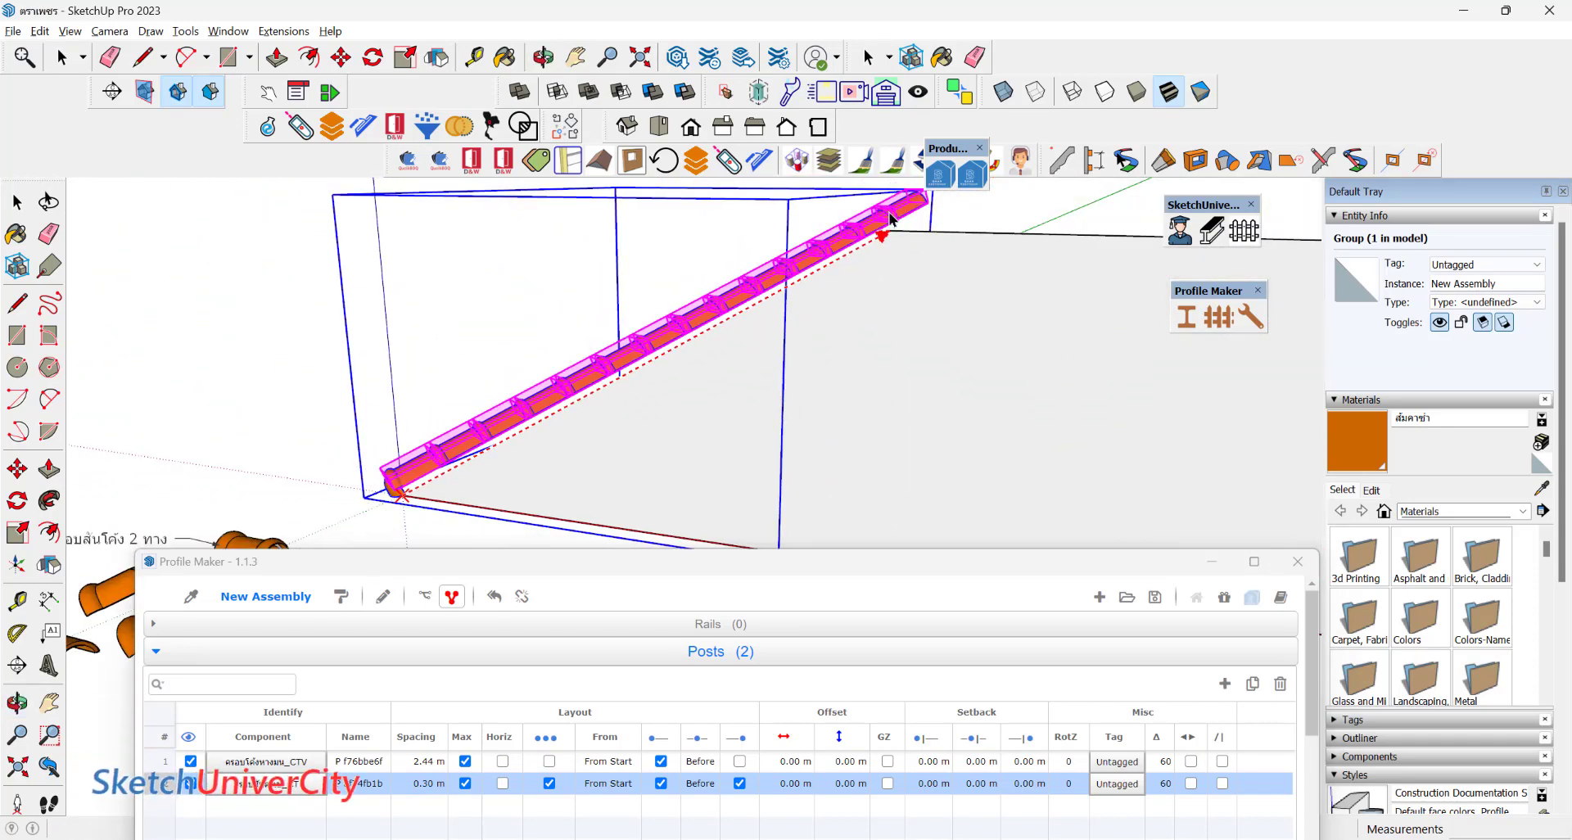
{"action": "scroll", "coordinate": [891, 219], "scroll_direction": "up", "scroll_amount": 3}
{"action": "scroll", "coordinate": [892, 215], "scroll_direction": "down", "scroll_amount": 2}
{"action": "mouse_move", "coordinate": [893, 215]}
{"action": "middle_mouse_down"}
{"action": "mouse_move", "coordinate": [854, 304]}
{"action": "mouse_move", "coordinate": [959, 266]}
{"action": "middle_mouse_up"}
{"action": "scroll", "coordinate": [959, 266], "scroll_direction": "down", "scroll_amount": 3}
{"action": "scroll", "coordinate": [622, 412], "scroll_direction": "down", "scroll_amount": 2}
{"action": "scroll", "coordinate": [623, 412], "scroll_direction": "down", "scroll_amount": 2}
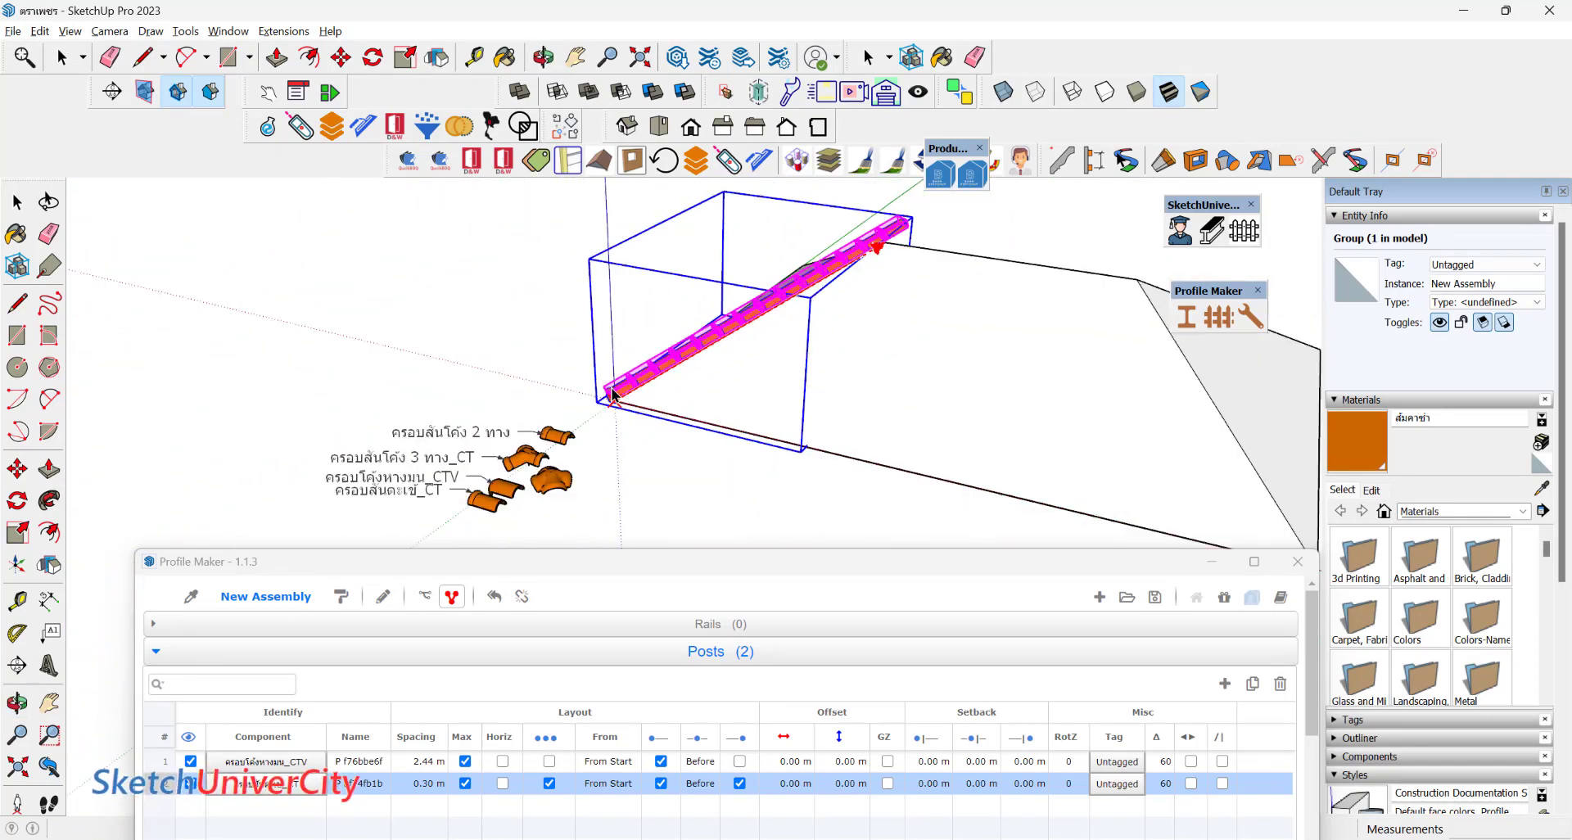
{"action": "scroll", "coordinate": [624, 417], "scroll_direction": "down", "scroll_amount": 2}
{"action": "scroll", "coordinate": [631, 467], "scroll_direction": "down", "scroll_amount": 1}
{"action": "key", "text": "space"}
{"action": "scroll", "coordinate": [523, 489], "scroll_direction": "up", "scroll_amount": 3}
{"action": "scroll", "coordinate": [528, 457], "scroll_direction": "up", "scroll_amount": 2}
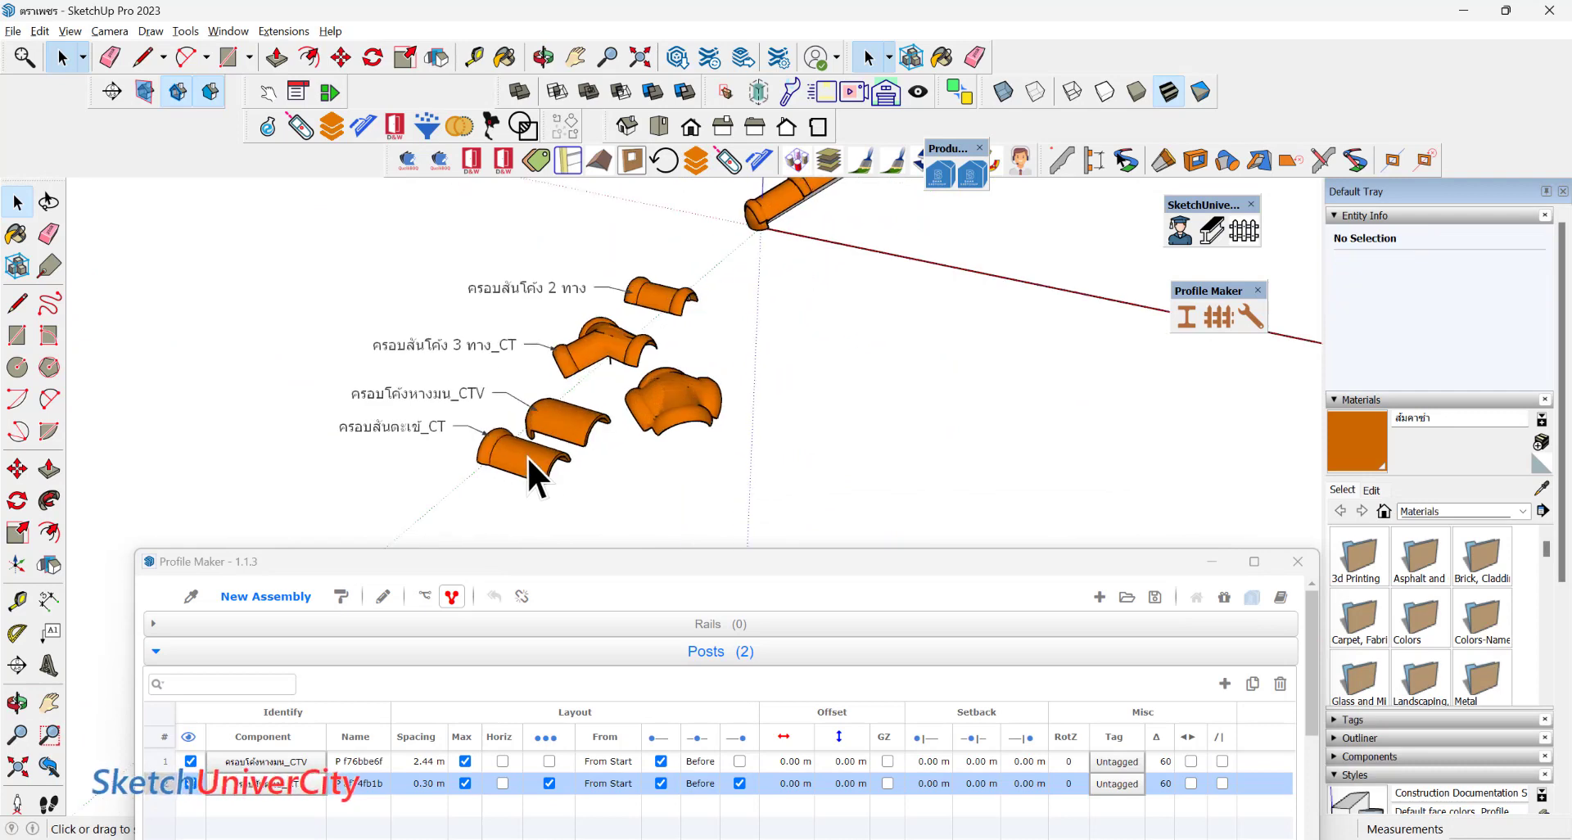
{"action": "double_click", "coordinate": [529, 463]}
{"action": "scroll", "coordinate": [529, 467], "scroll_direction": "up", "scroll_amount": 2}
{"action": "scroll", "coordinate": [515, 452], "scroll_direction": "down", "scroll_amount": 2}
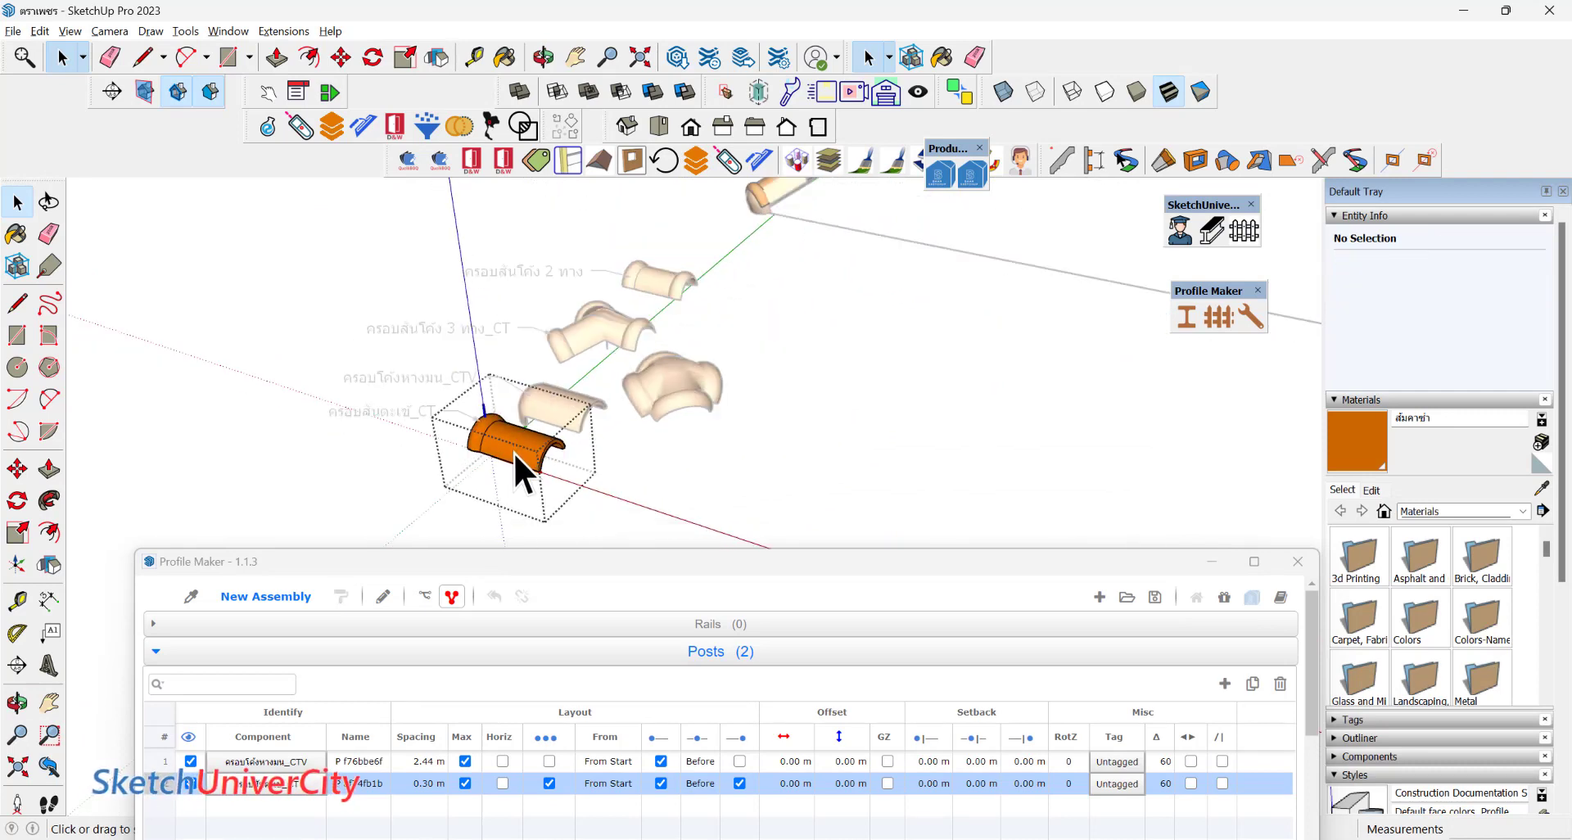
{"action": "double_click", "coordinate": [563, 410]}
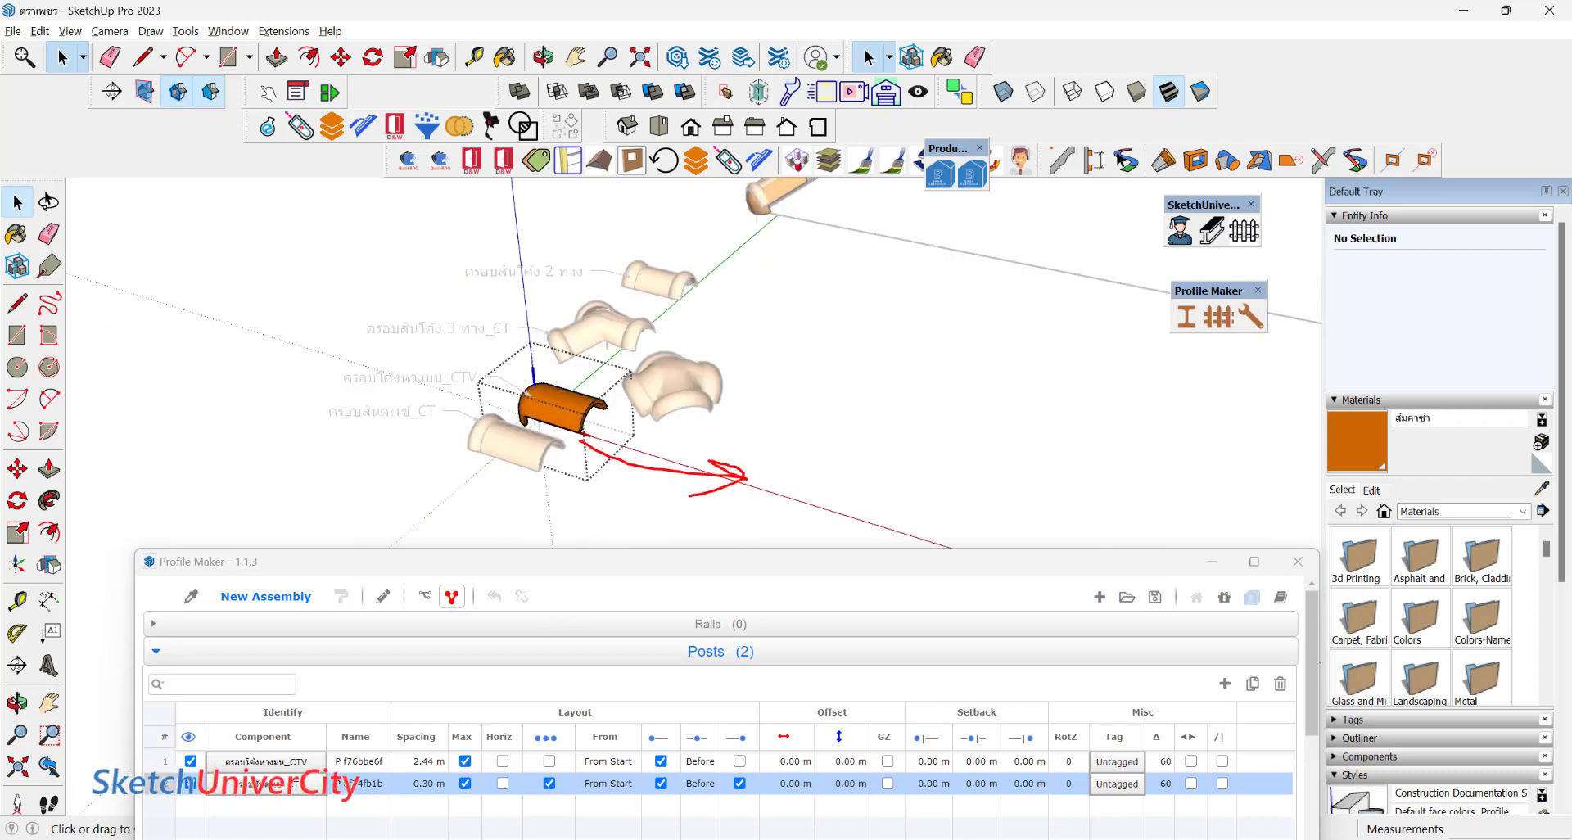
{"action": "left_click", "coordinate": [822, 448]}
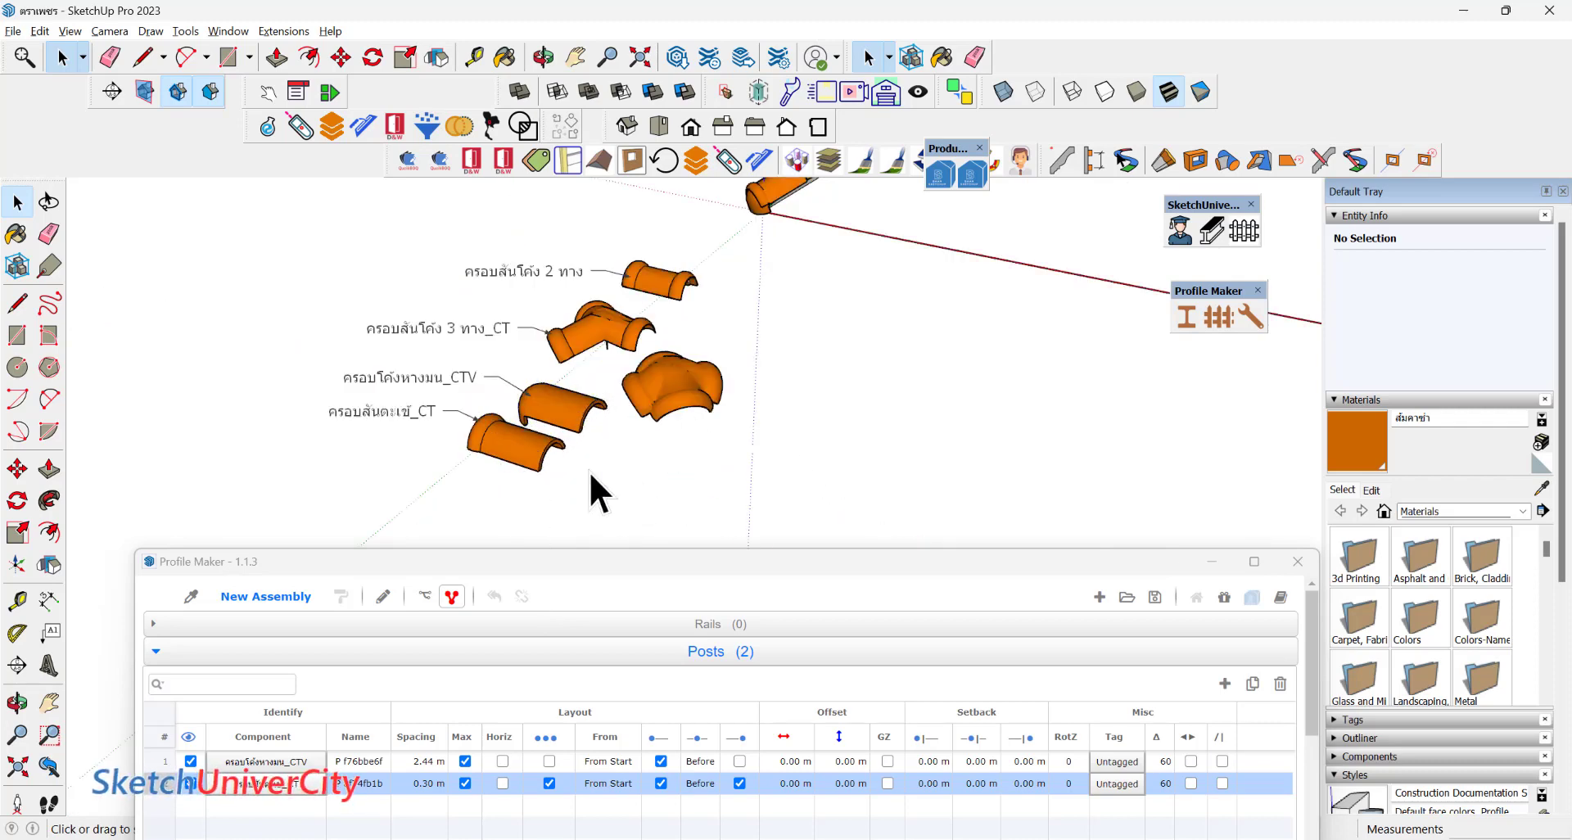
Select the tile assembly group at the ridge's lower end and enter it to view the end cap.
{"action": "scroll", "coordinate": [489, 474], "scroll_direction": "down", "scroll_amount": 3}
{"action": "scroll", "coordinate": [580, 383], "scroll_direction": "up", "scroll_amount": 2}
{"action": "scroll", "coordinate": [637, 333], "scroll_direction": "up", "scroll_amount": 3}
{"action": "scroll", "coordinate": [572, 414], "scroll_direction": "up", "scroll_amount": 2}
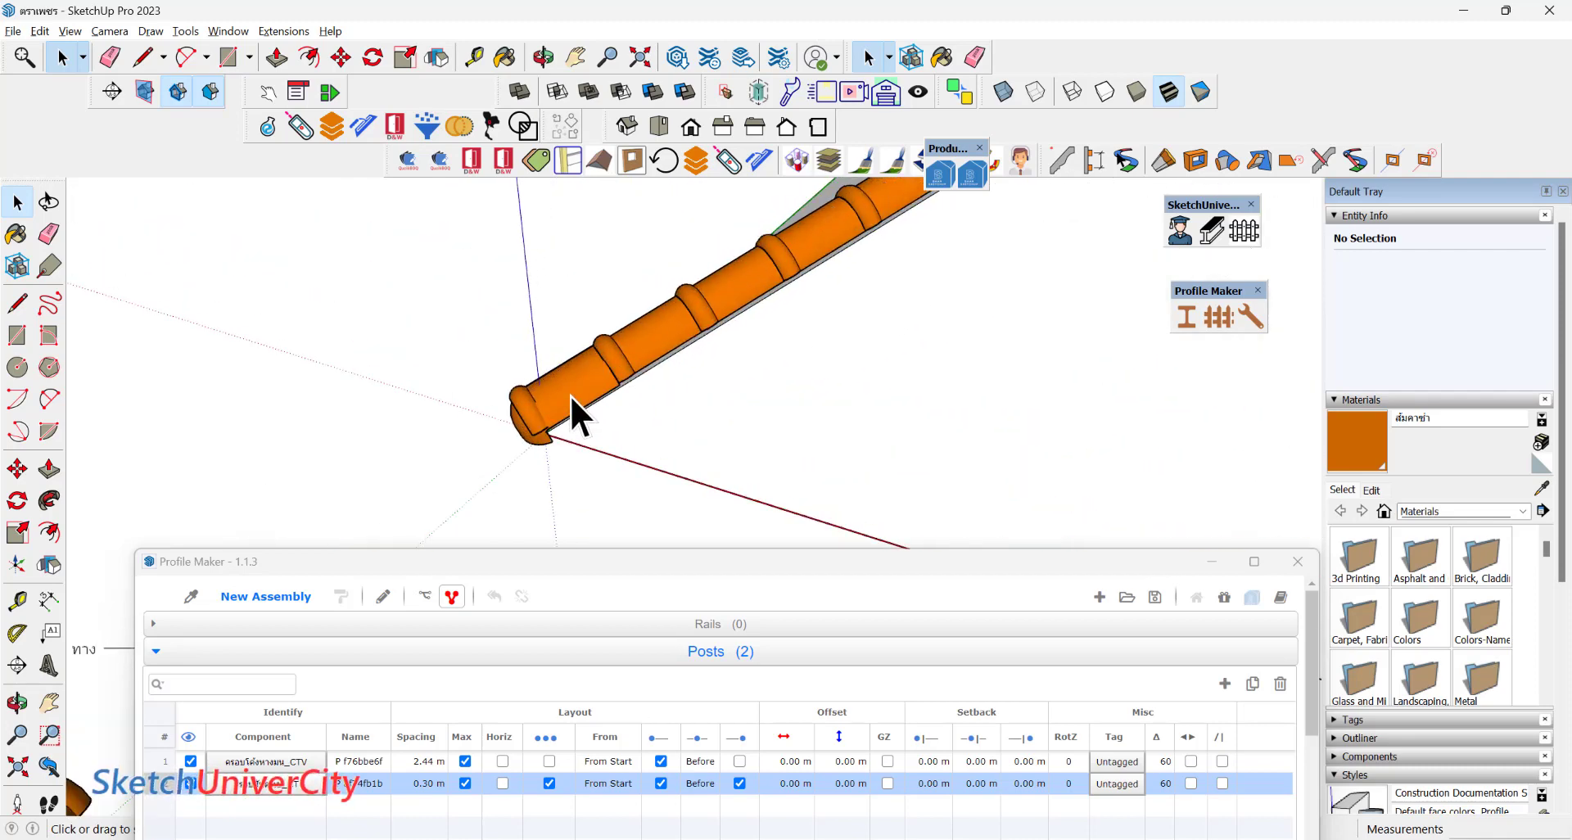
{"action": "scroll", "coordinate": [572, 429], "scroll_direction": "up", "scroll_amount": 3}
{"action": "scroll", "coordinate": [639, 491], "scroll_direction": "up", "scroll_amount": 3}
{"action": "middle_click_drag", "start_coordinate": [639, 491], "coordinate": [630, 323]}
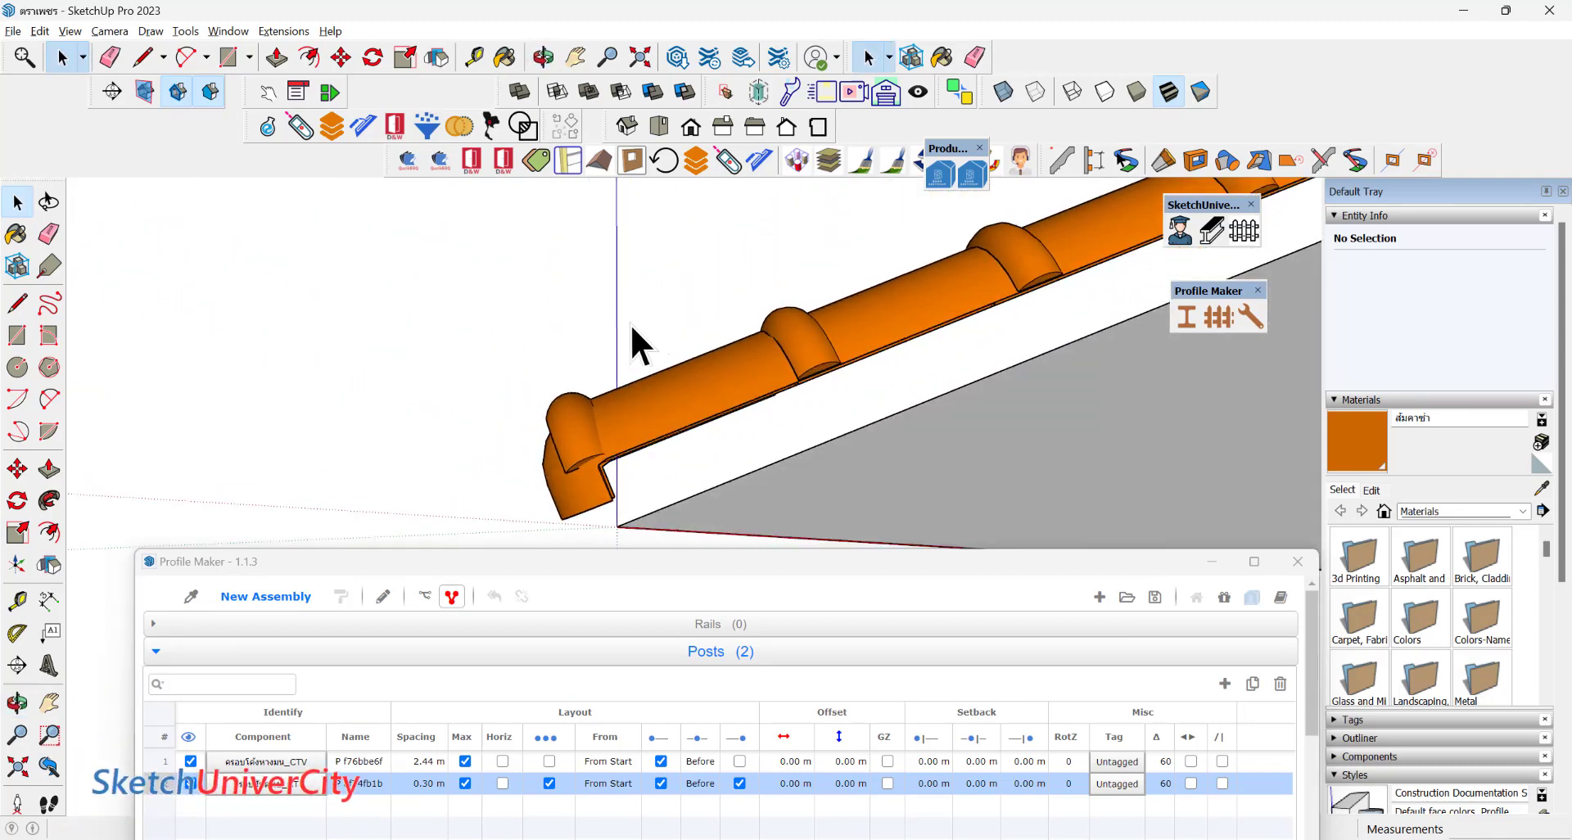
{"action": "scroll", "coordinate": [585, 439], "scroll_direction": "up", "scroll_amount": 2}
{"action": "left_click", "coordinate": [576, 491]}
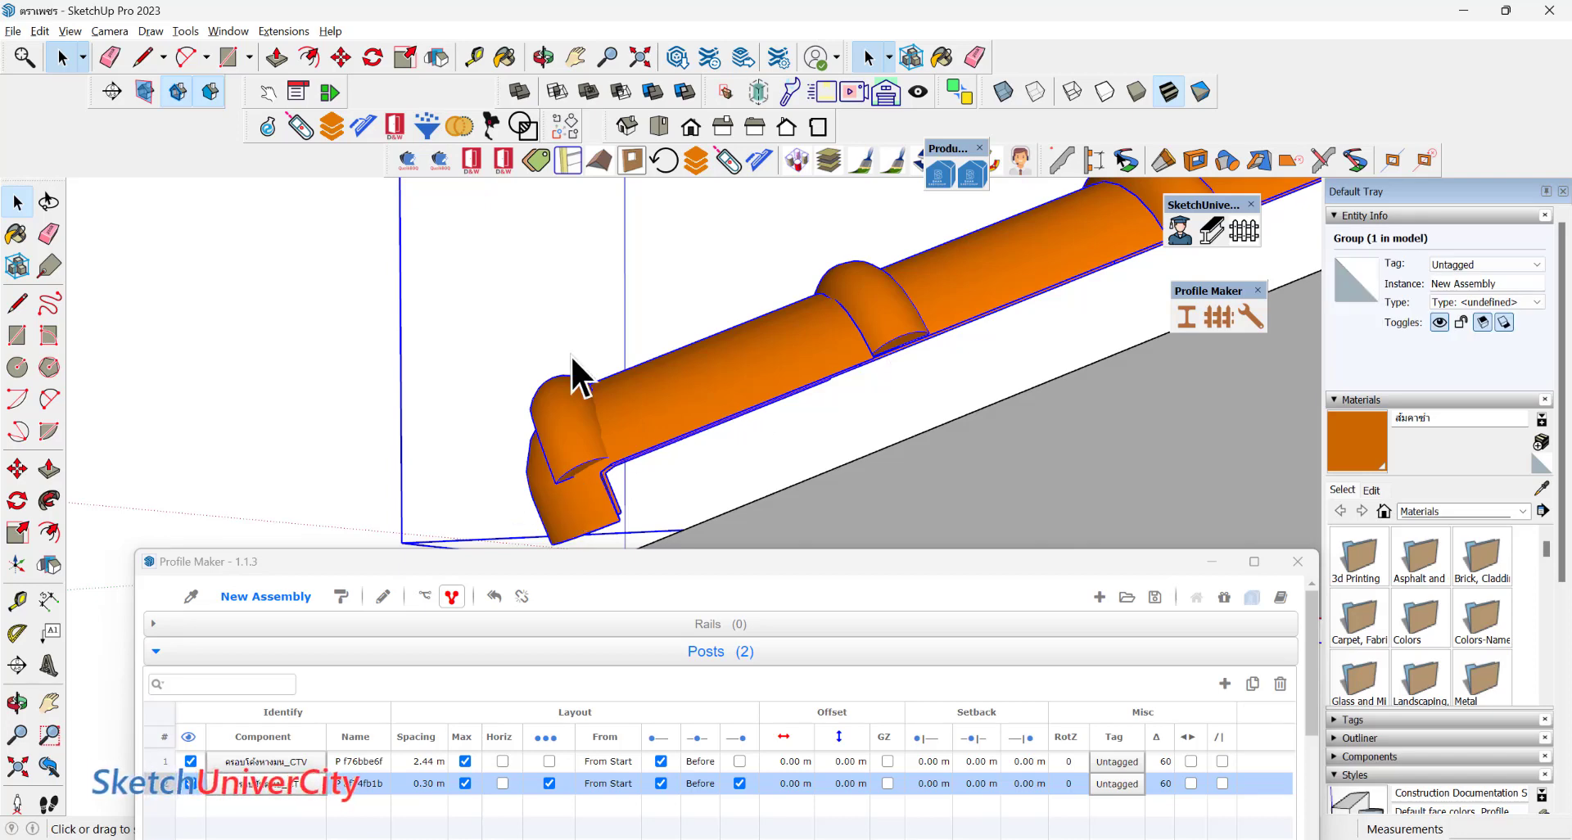
{"action": "middle_click_drag", "start_coordinate": [572, 355], "coordinate": [601, 431]}
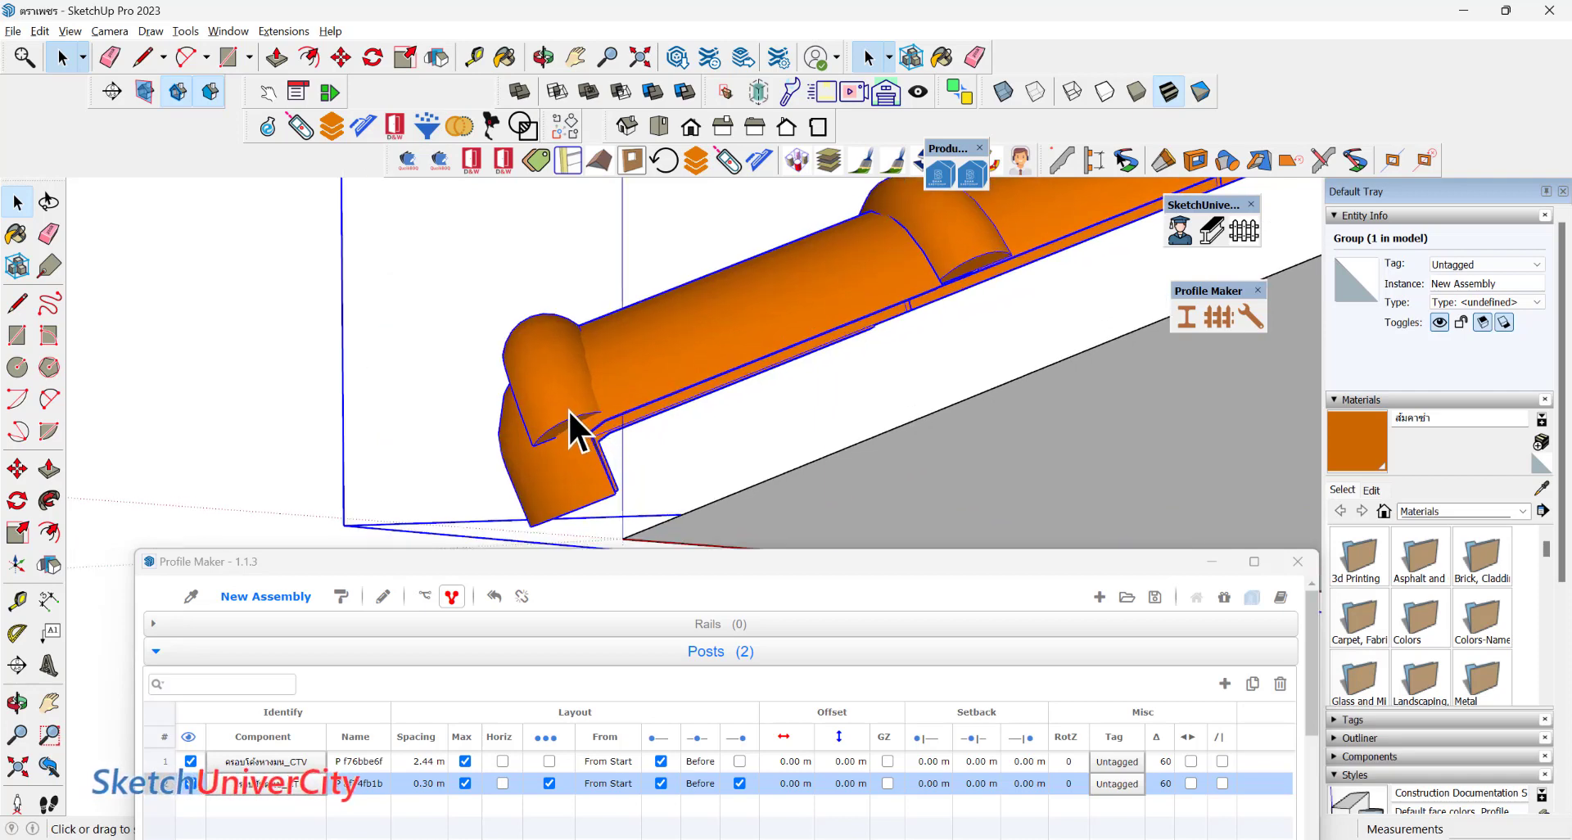
{"action": "double_click", "coordinate": [567, 409]}
{"action": "mouse_move", "coordinate": [603, 322]}
{"action": "middle_mouse_down"}
{"action": "mouse_move", "coordinate": [505, 337]}
{"action": "mouse_move", "coordinate": [447, 288]}
{"action": "middle_mouse_up"}
{"action": "scroll", "coordinate": [568, 376], "scroll_direction": "up", "scroll_amount": 2}
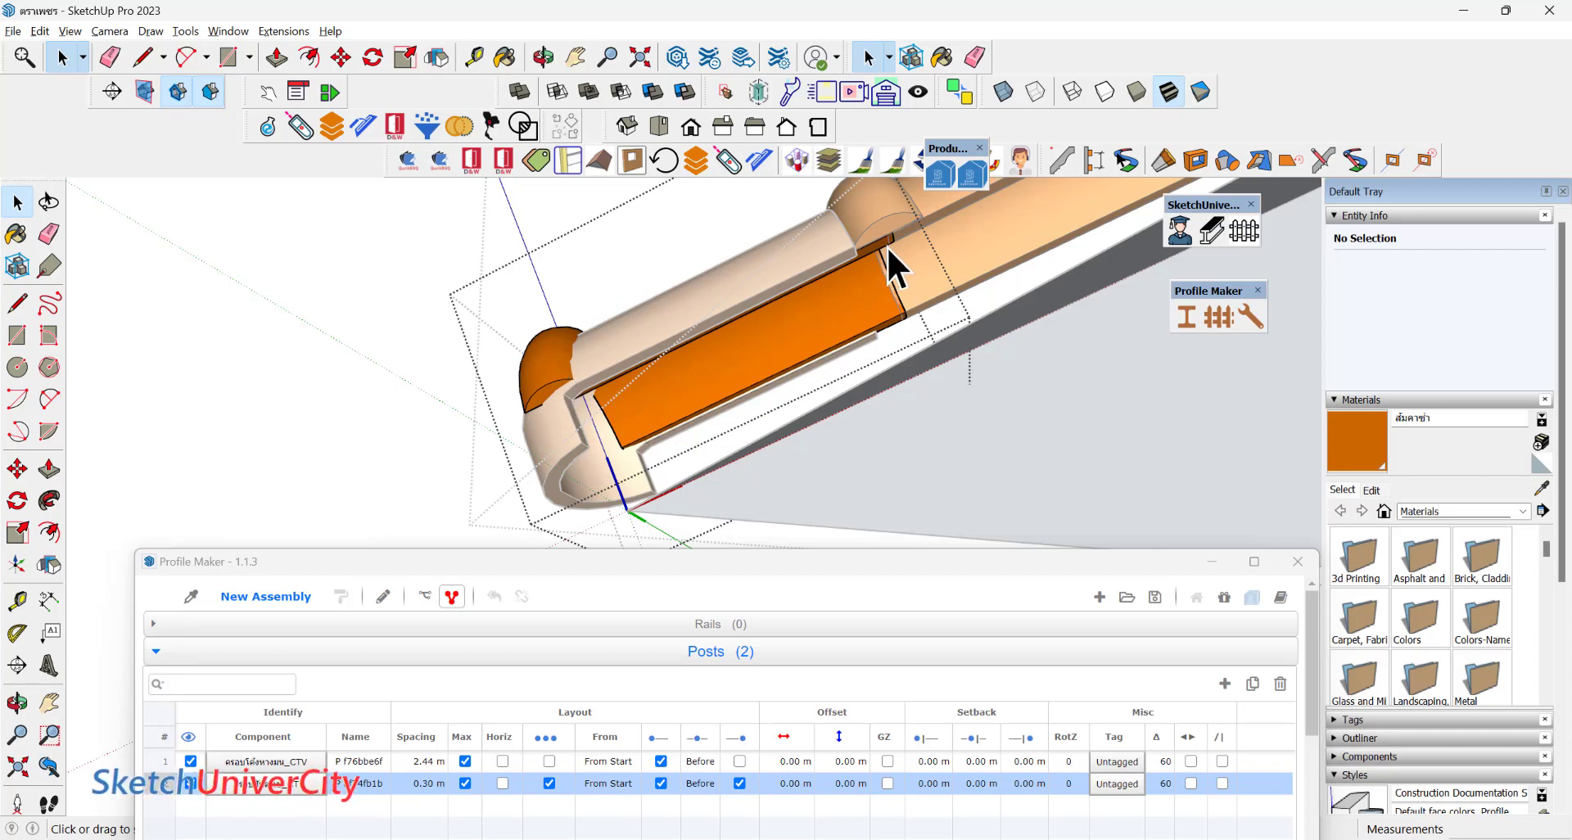
Exit the group and reselect the tile assembly group.
{"action": "left_click", "coordinate": [298, 366]}
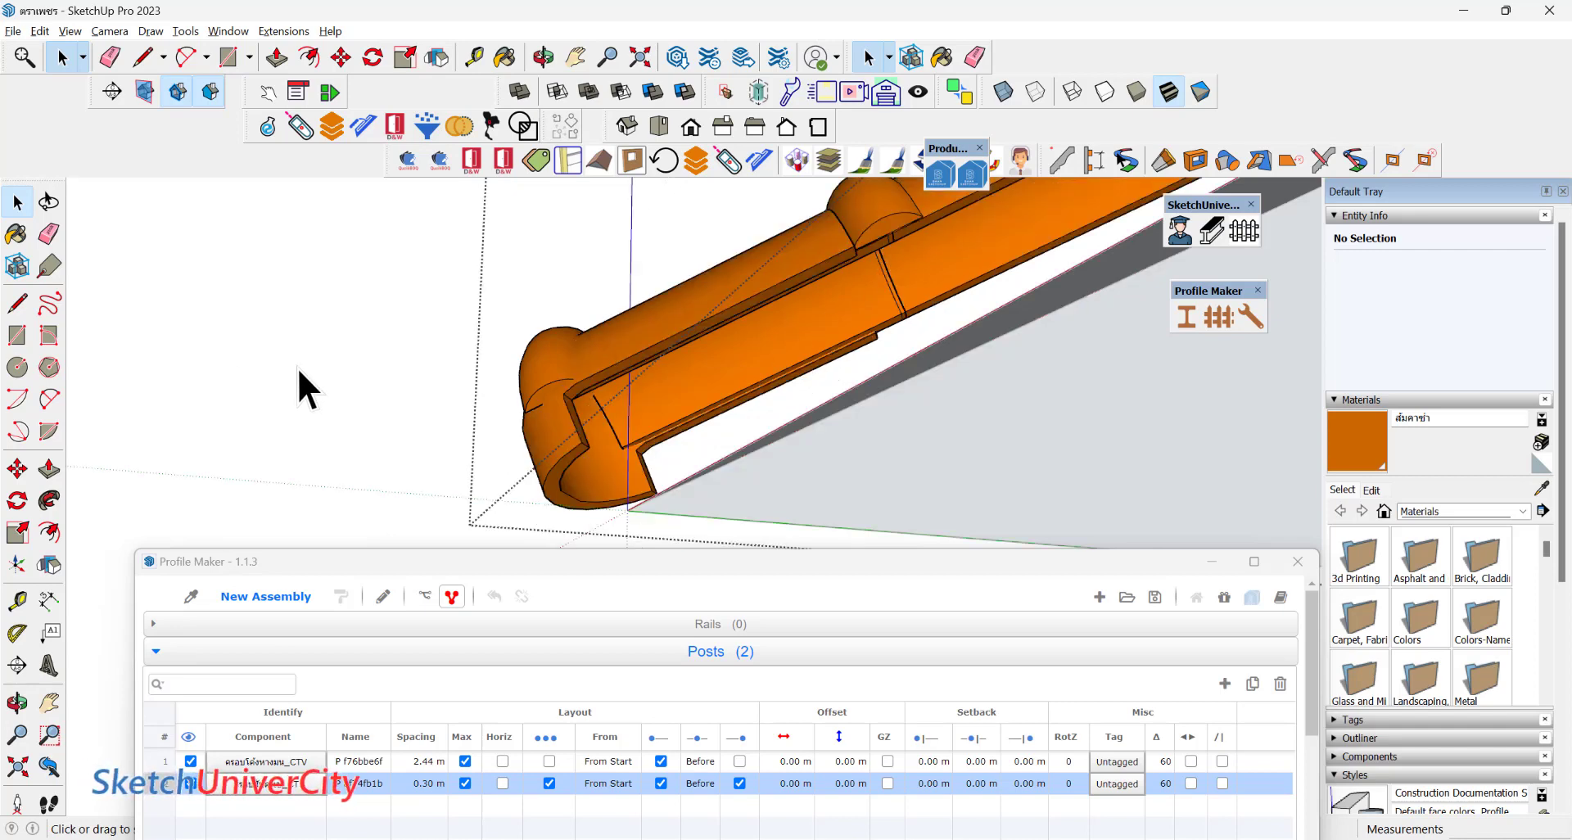
{"action": "scroll", "coordinate": [717, 298], "scroll_direction": "down", "scroll_amount": 3}
{"action": "scroll", "coordinate": [701, 323], "scroll_direction": "up", "scroll_amount": 1}
{"action": "mouse_move", "coordinate": [701, 323]}
{"action": "middle_mouse_down"}
{"action": "mouse_move", "coordinate": [752, 411]}
{"action": "mouse_move", "coordinate": [309, 362]}
{"action": "middle_mouse_up"}
{"action": "left_click", "coordinate": [681, 337]}
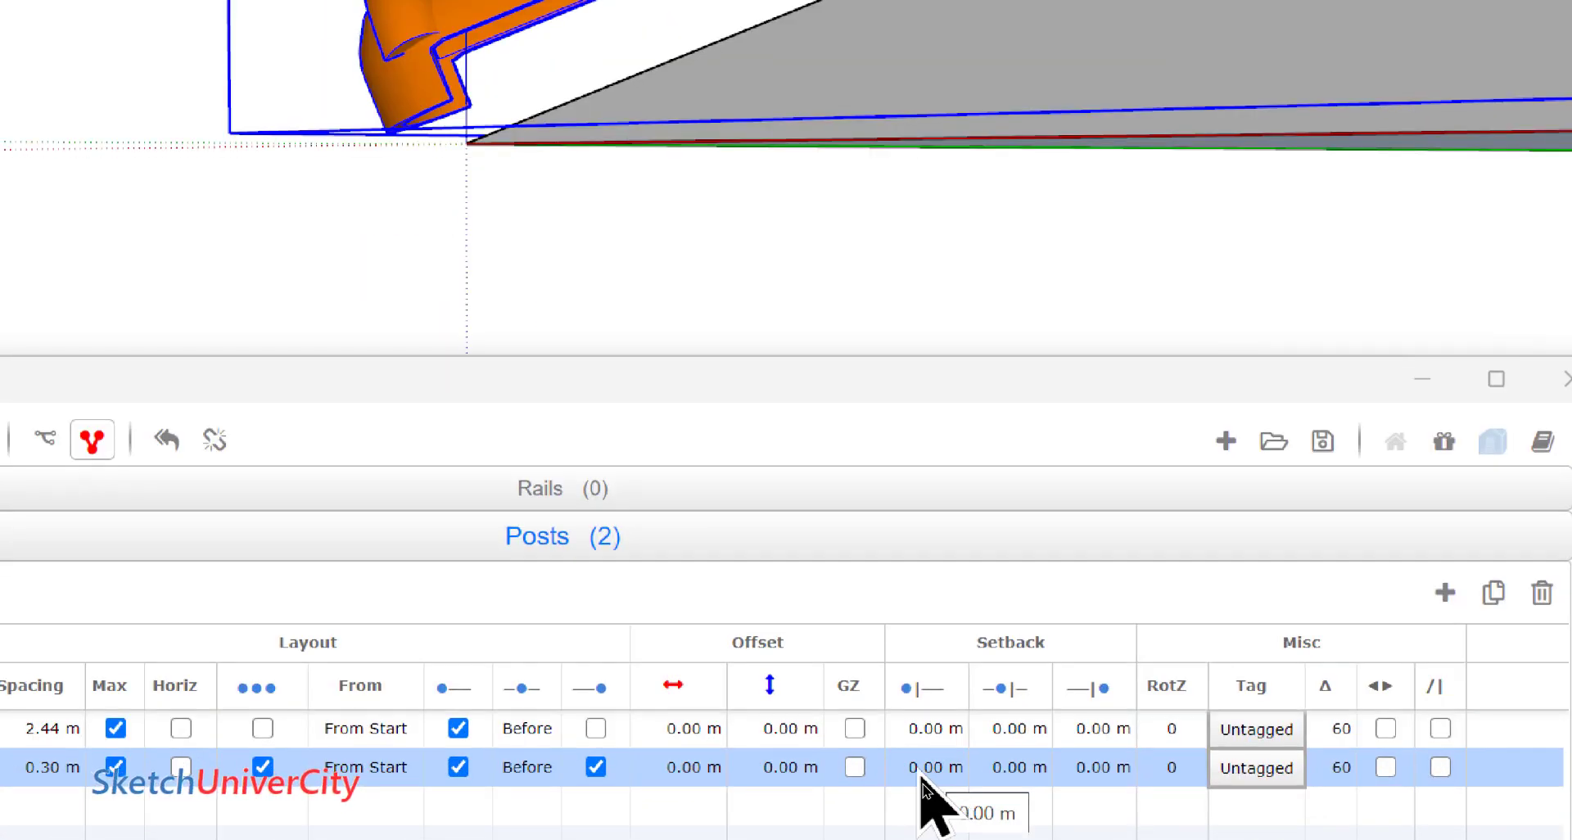
Set the second post's start setback to 0.27 m.
{"action": "left_click", "coordinate": [922, 770]}
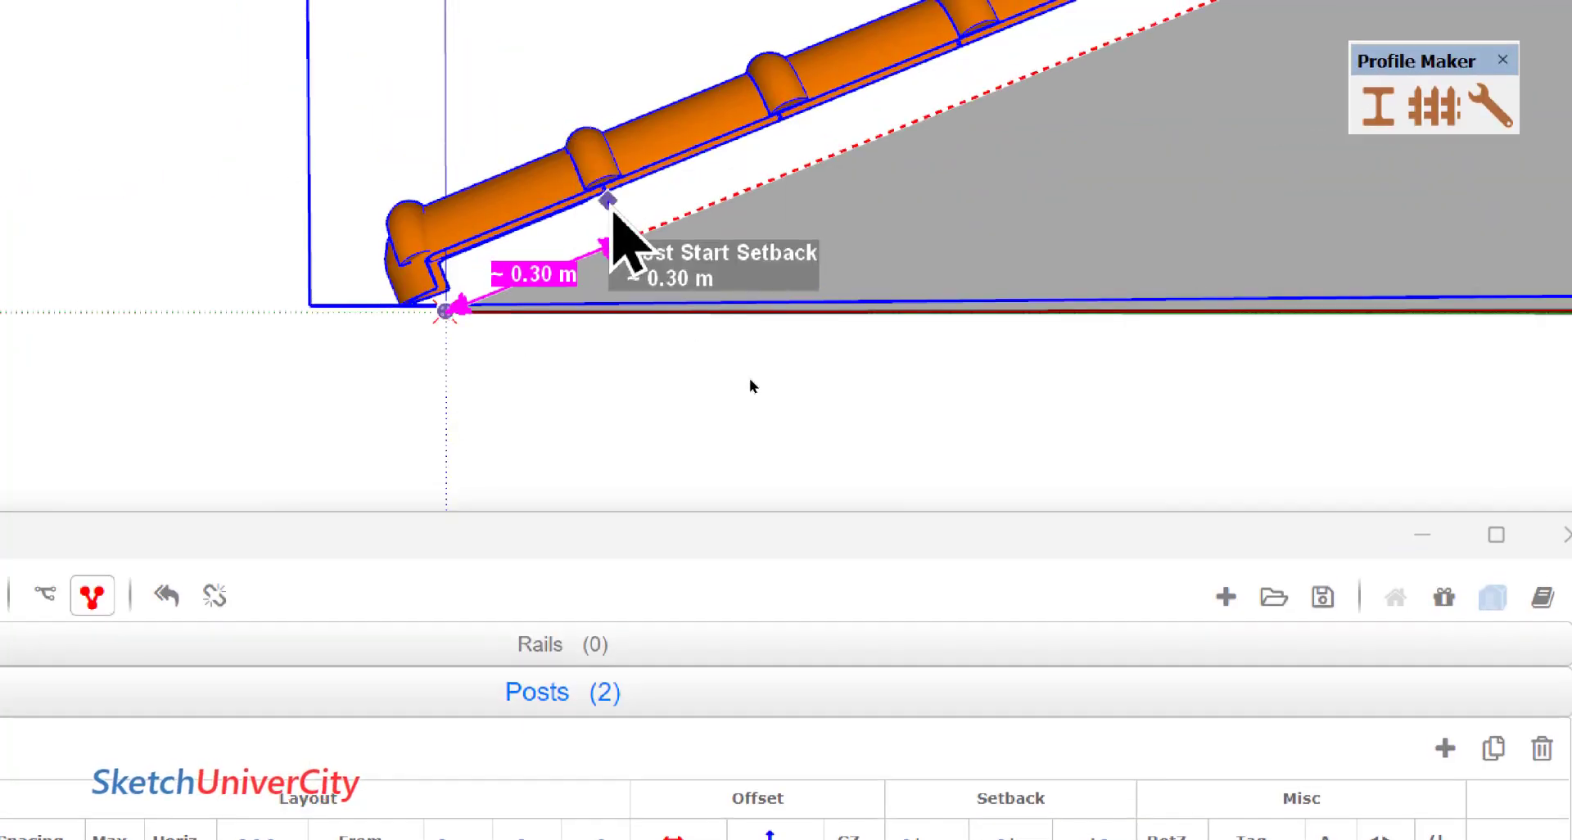
{"action": "scroll", "coordinate": [731, 359], "scroll_direction": "up", "scroll_amount": 3}
{"action": "middle_click_drag", "start_coordinate": [731, 359], "coordinate": [735, 295]}
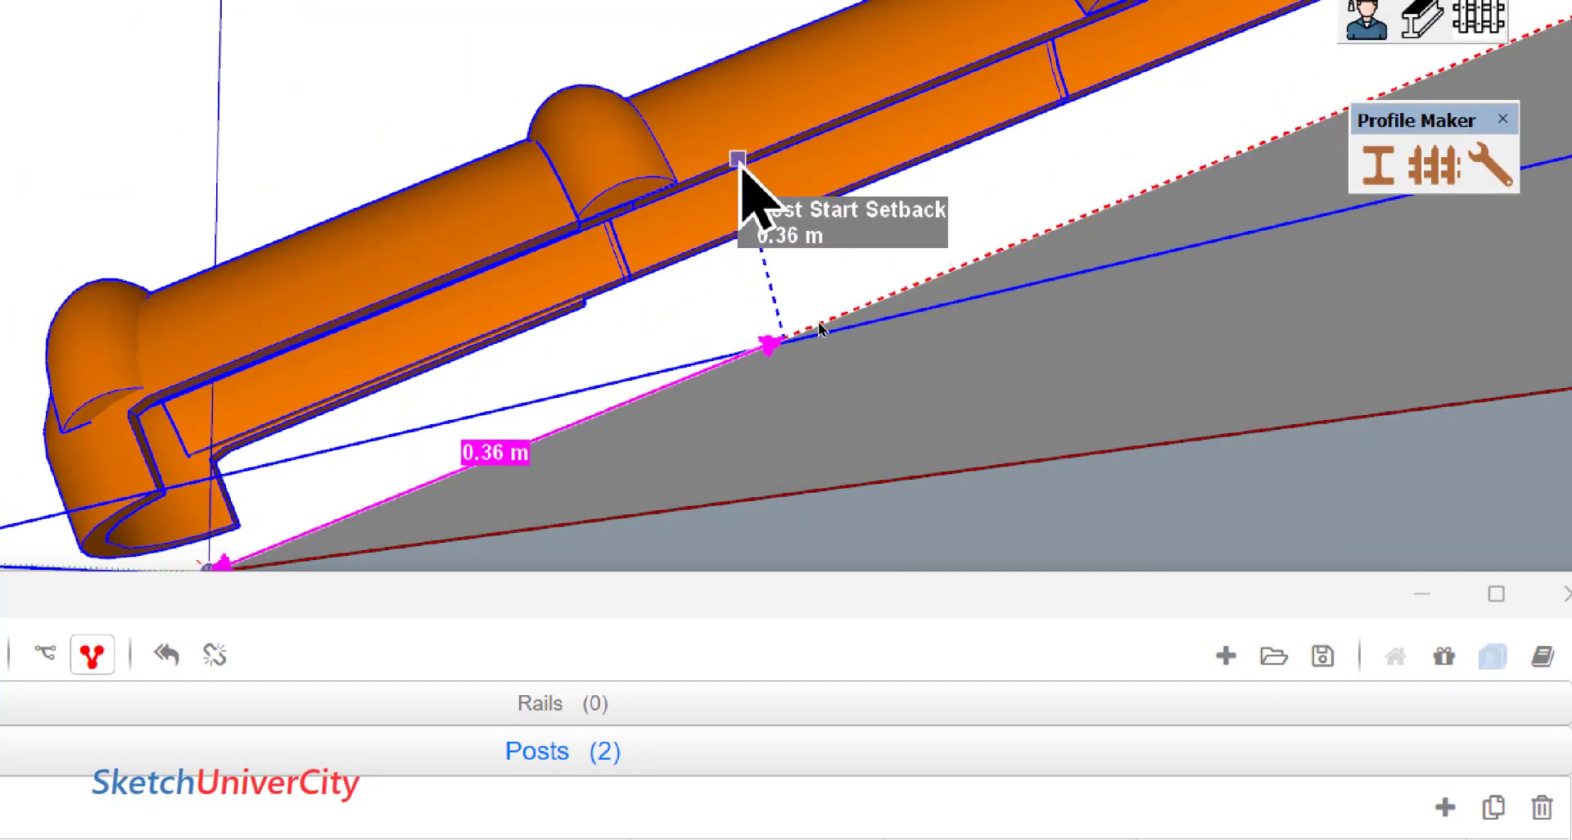
{"action": "scroll", "coordinate": [741, 193], "scroll_direction": "up", "scroll_amount": 3}
{"action": "scroll", "coordinate": [692, 190], "scroll_direction": "up", "scroll_amount": 1}
{"action": "scroll", "coordinate": [643, 176], "scroll_direction": "up", "scroll_amount": 2}
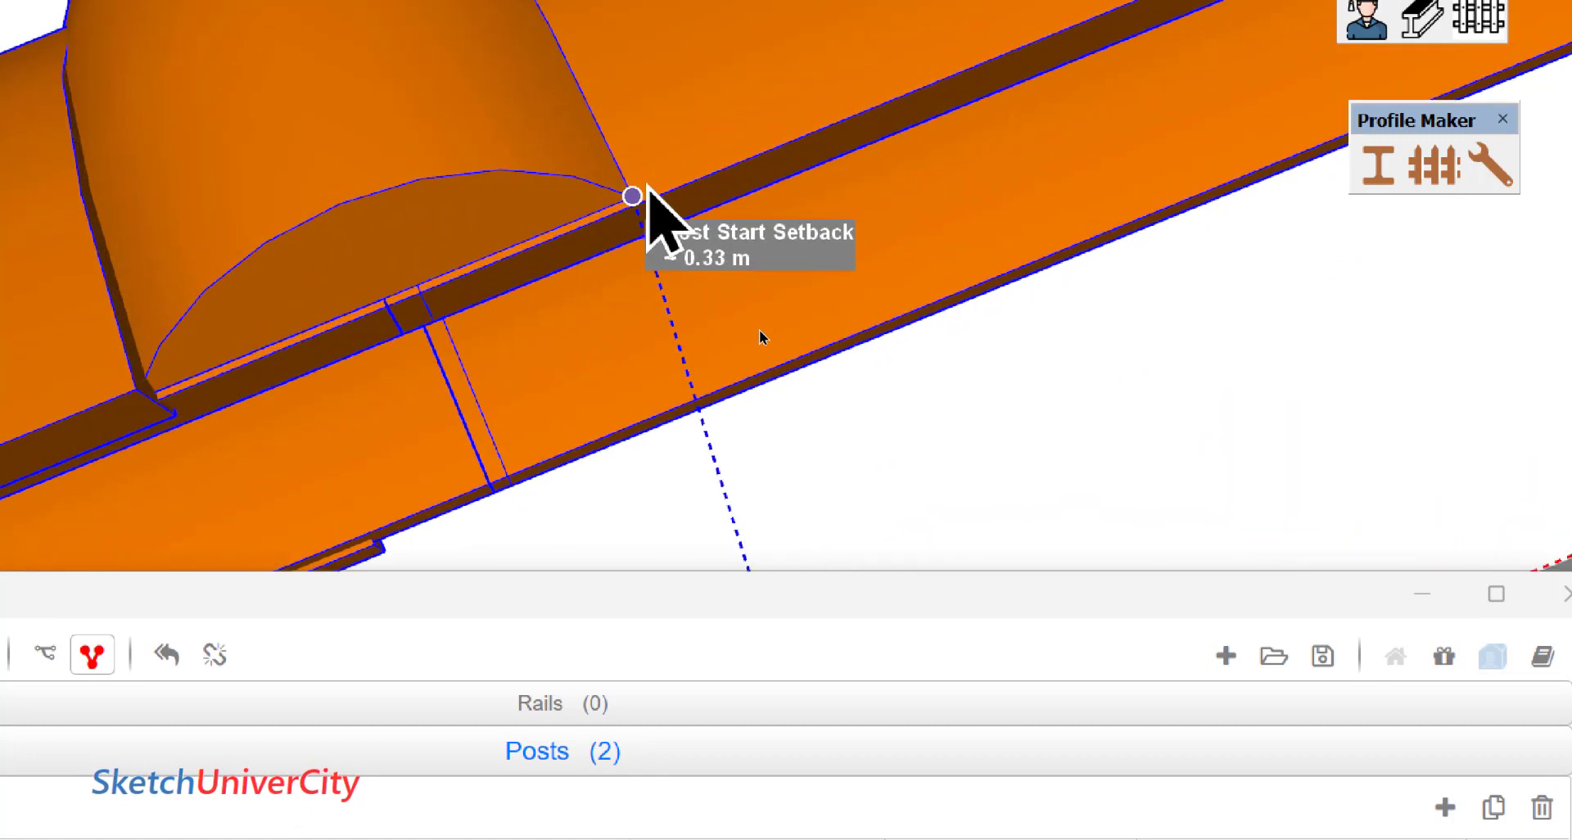
{"action": "scroll", "coordinate": [633, 205], "scroll_direction": "down", "scroll_amount": 3}
{"action": "scroll", "coordinate": [642, 328], "scroll_direction": "down", "scroll_amount": 2}
{"action": "scroll", "coordinate": [647, 360], "scroll_direction": "down", "scroll_amount": 2}
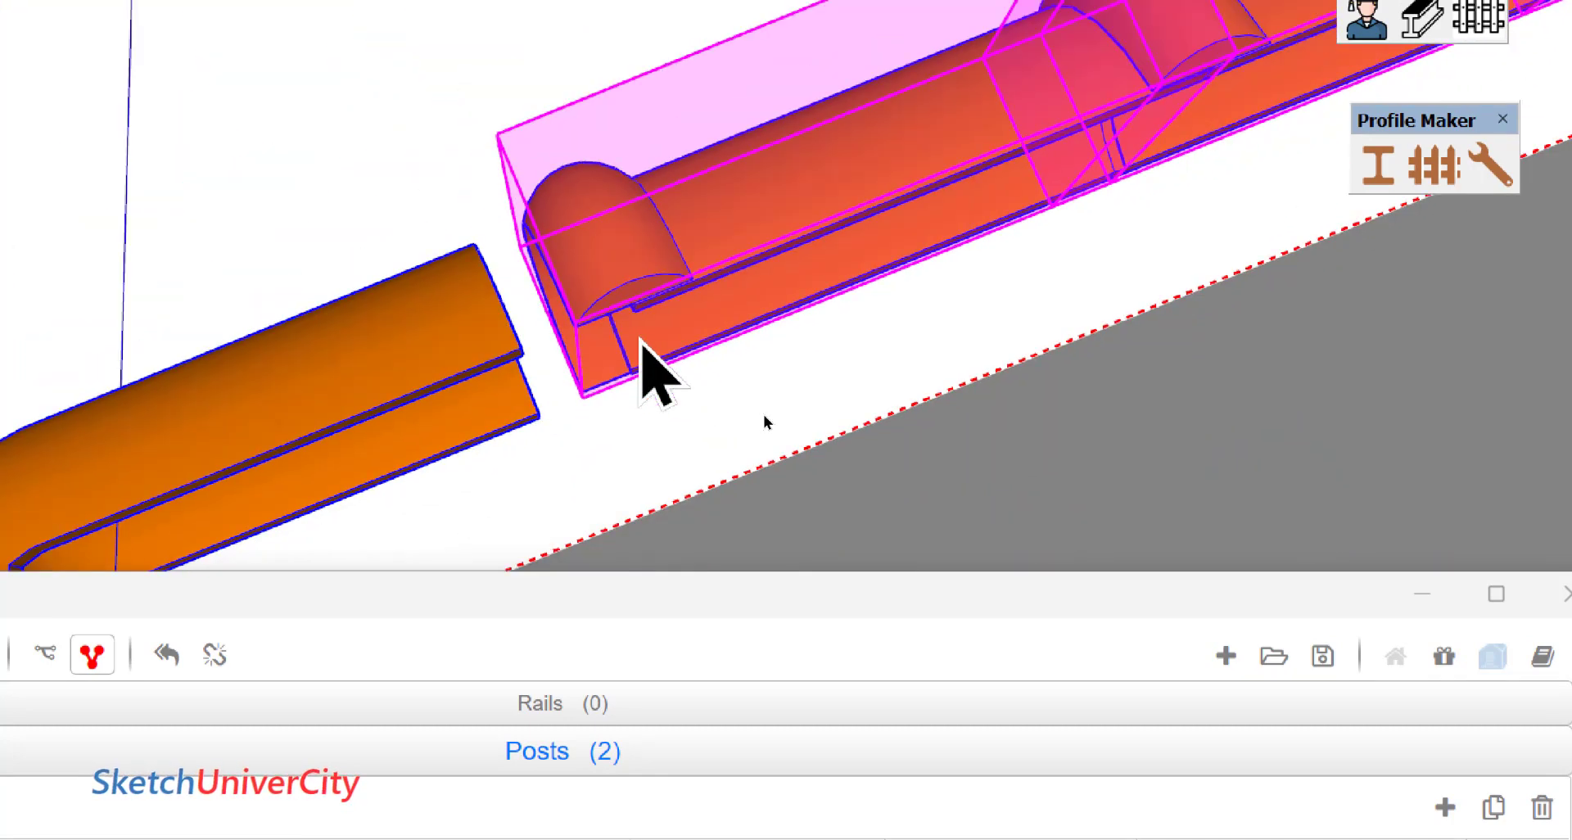
{"action": "scroll", "coordinate": [643, 348], "scroll_direction": "down", "scroll_amount": 2}
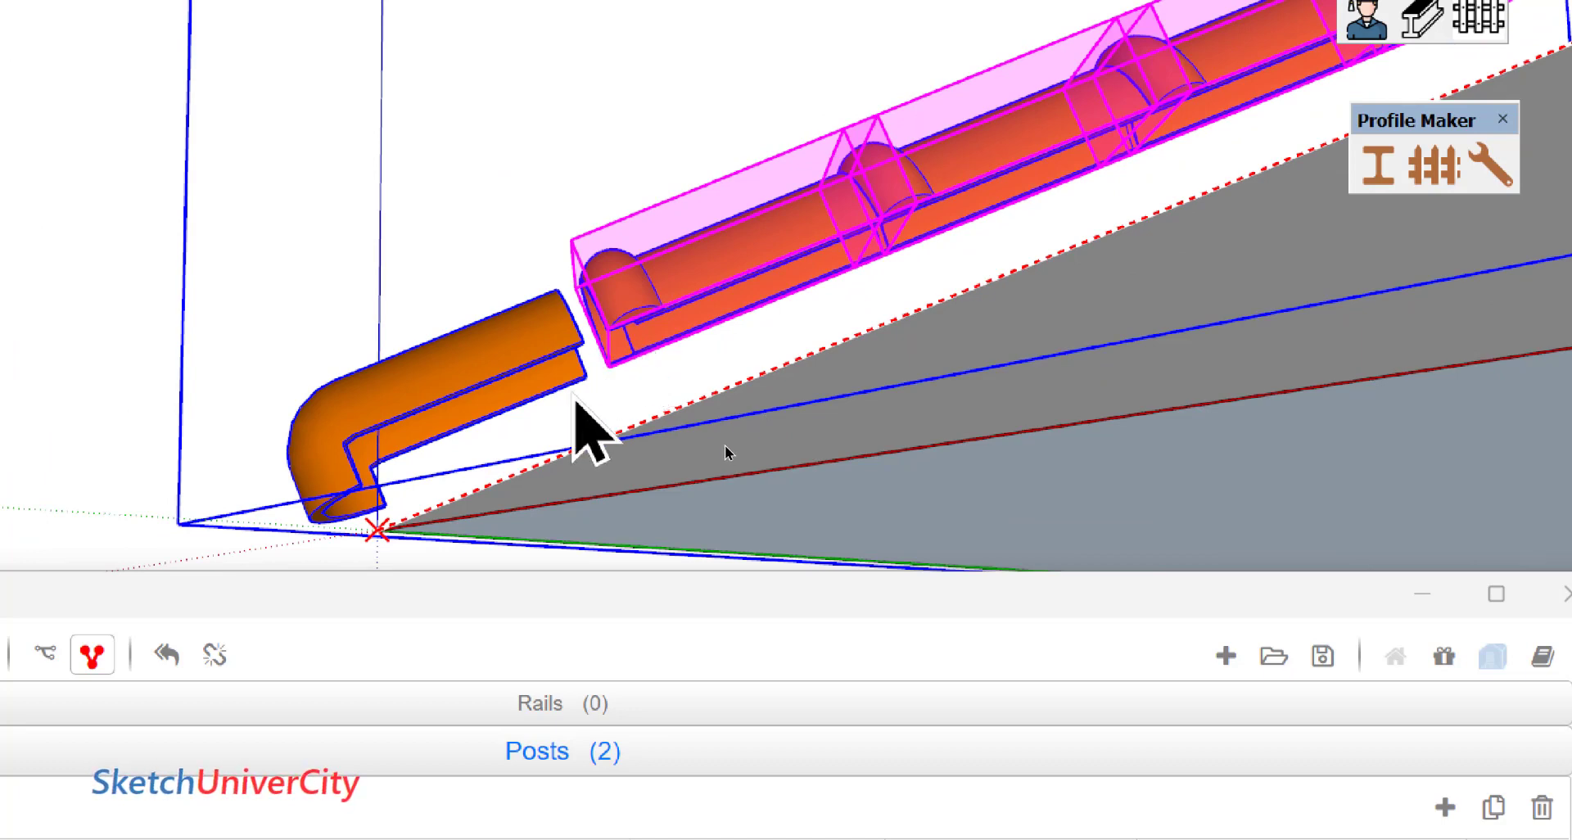
{"action": "scroll", "coordinate": [726, 446], "scroll_direction": "up", "scroll_amount": 1}
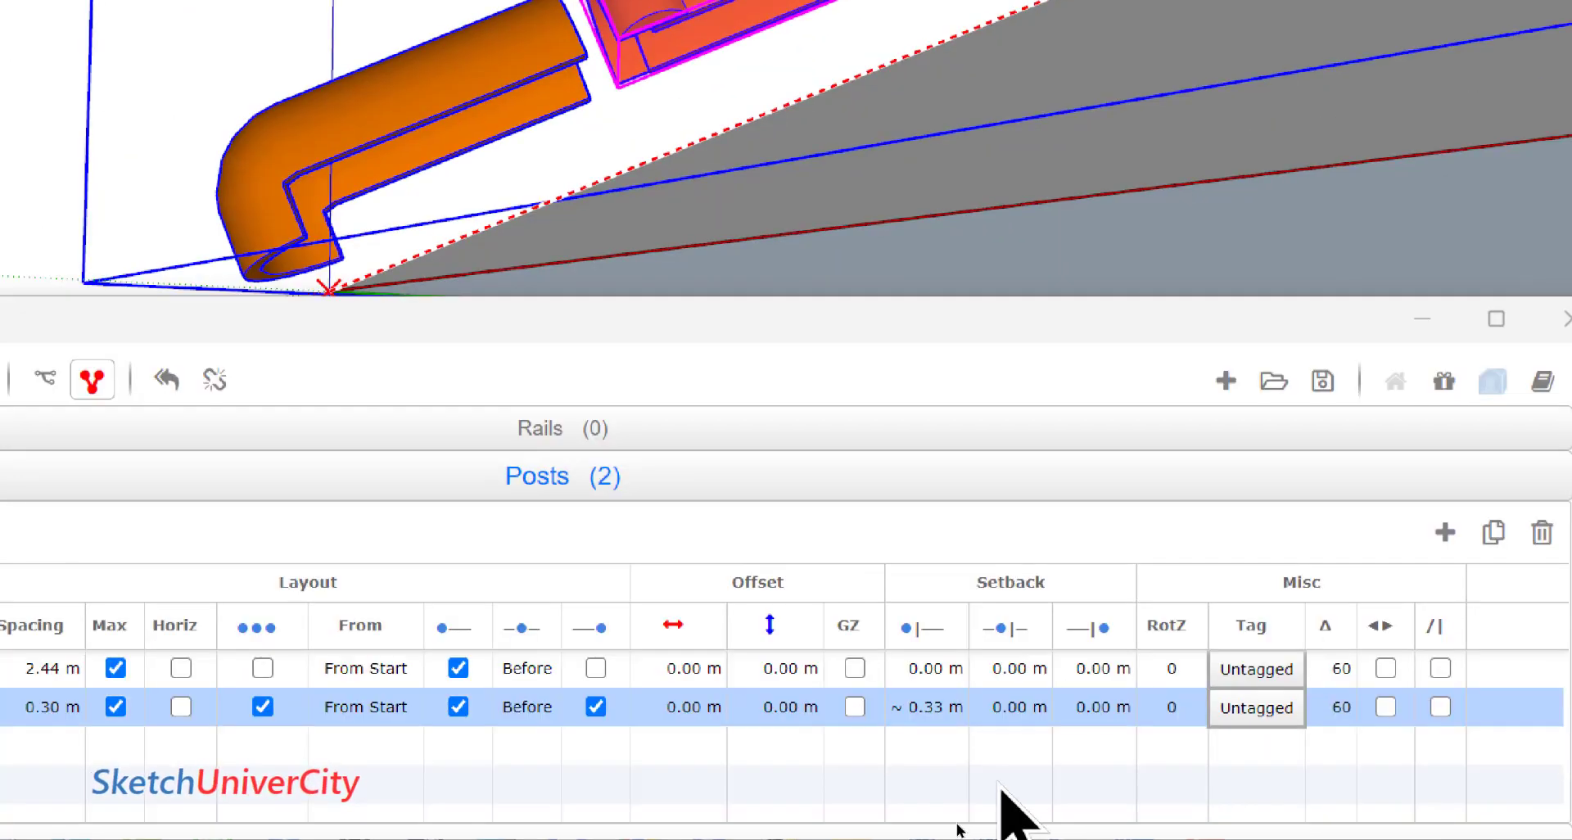
{"action": "left_click", "coordinate": [931, 707]}
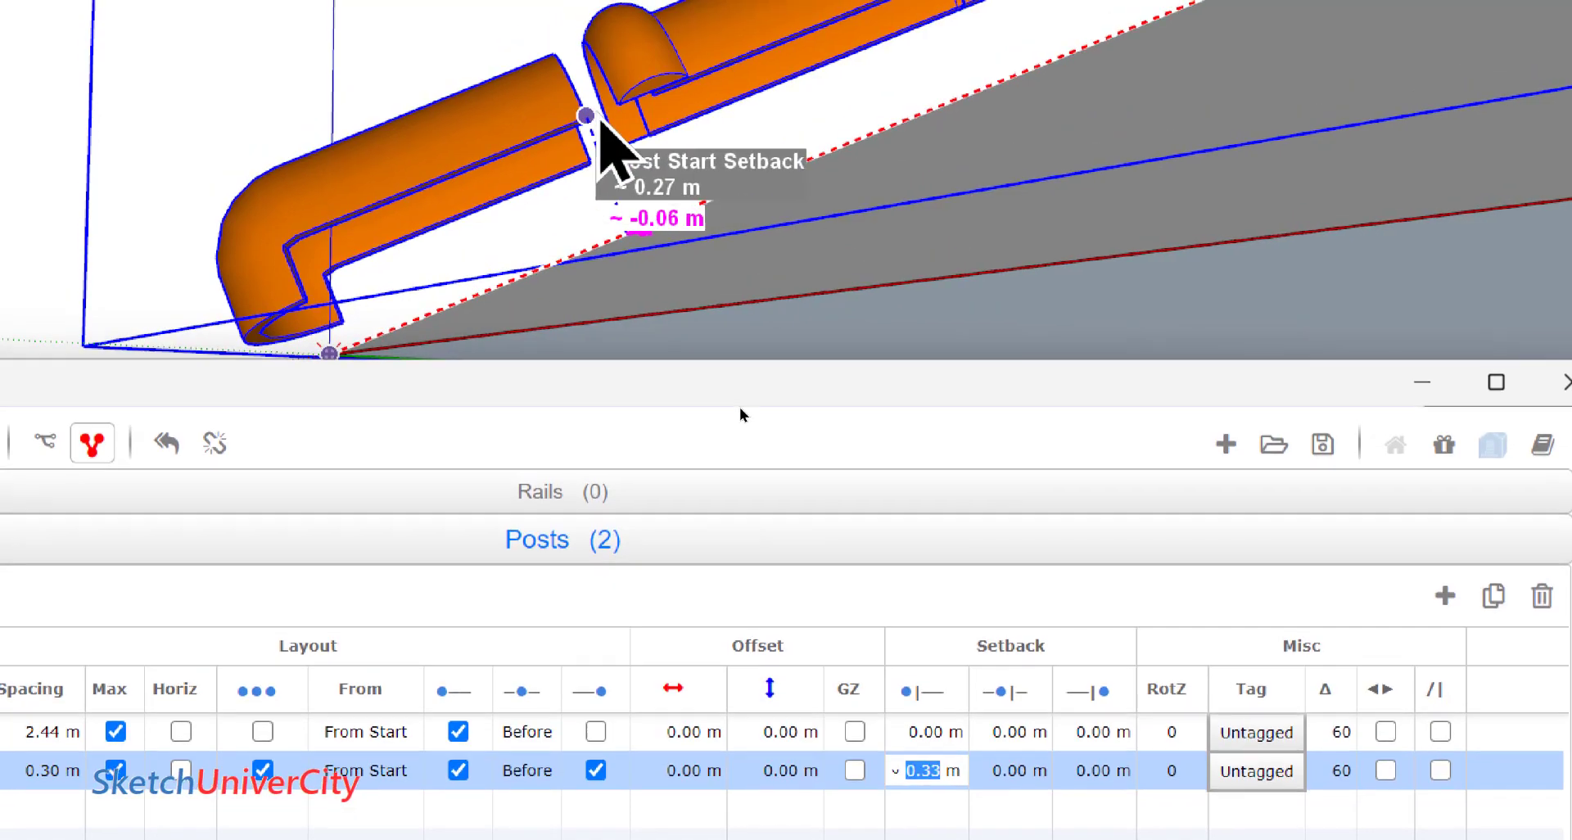
{"action": "left_click", "coordinate": [602, 123]}
Set the second post's end setback to 0.30 m and confirm.
{"action": "scroll", "coordinate": [593, 164], "scroll_direction": "up", "scroll_amount": 3}
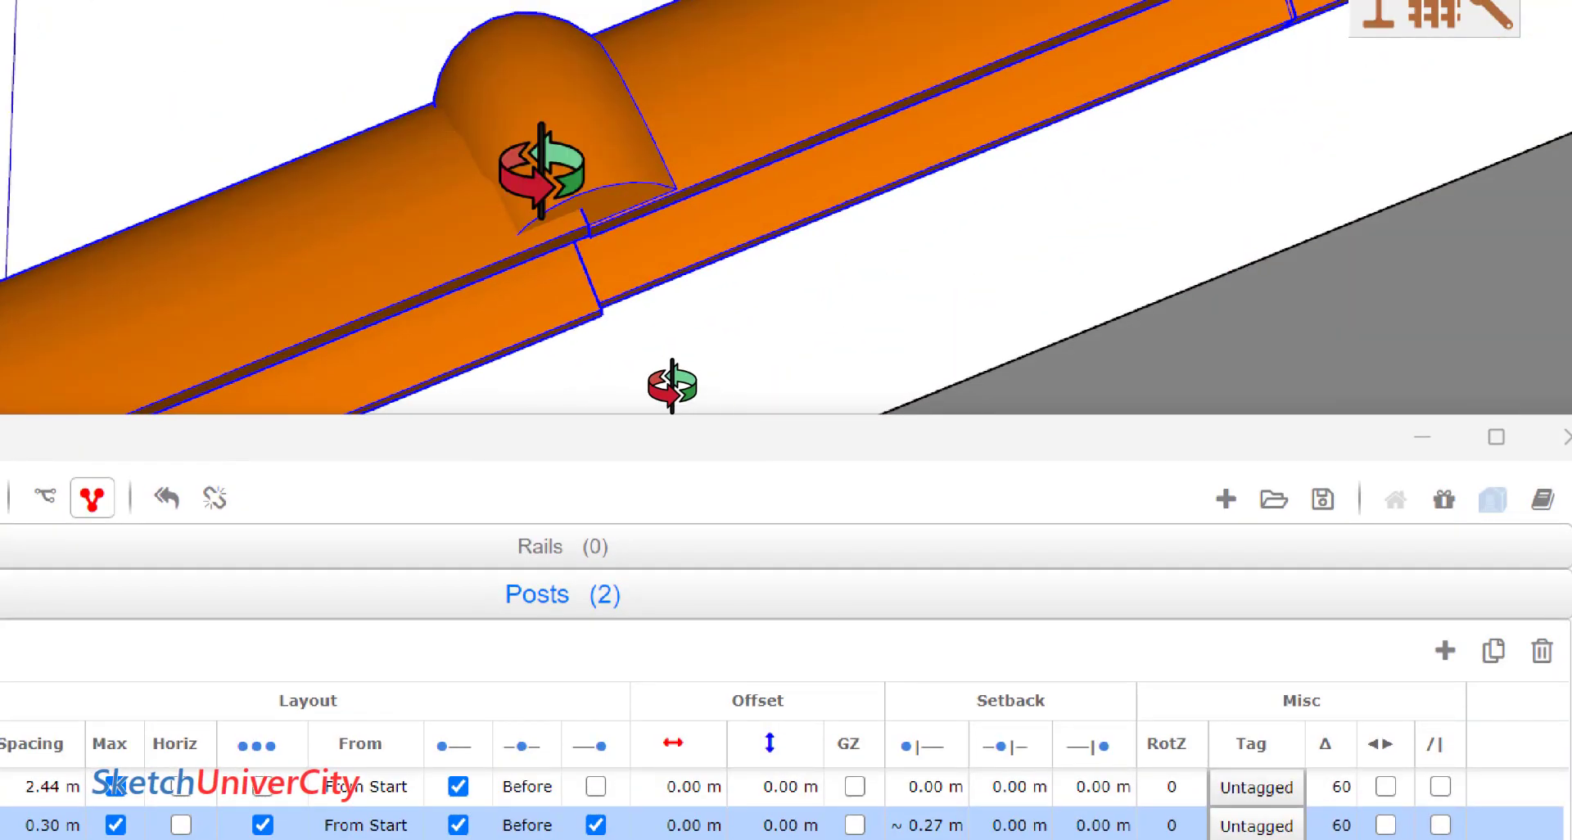
{"action": "scroll", "coordinate": [672, 385], "scroll_direction": "down", "scroll_amount": 2}
{"action": "scroll", "coordinate": [596, 334], "scroll_direction": "up", "scroll_amount": 1}
{"action": "scroll", "coordinate": [641, 375], "scroll_direction": "up", "scroll_amount": 1}
{"action": "scroll", "coordinate": [690, 410], "scroll_direction": "up", "scroll_amount": 1}
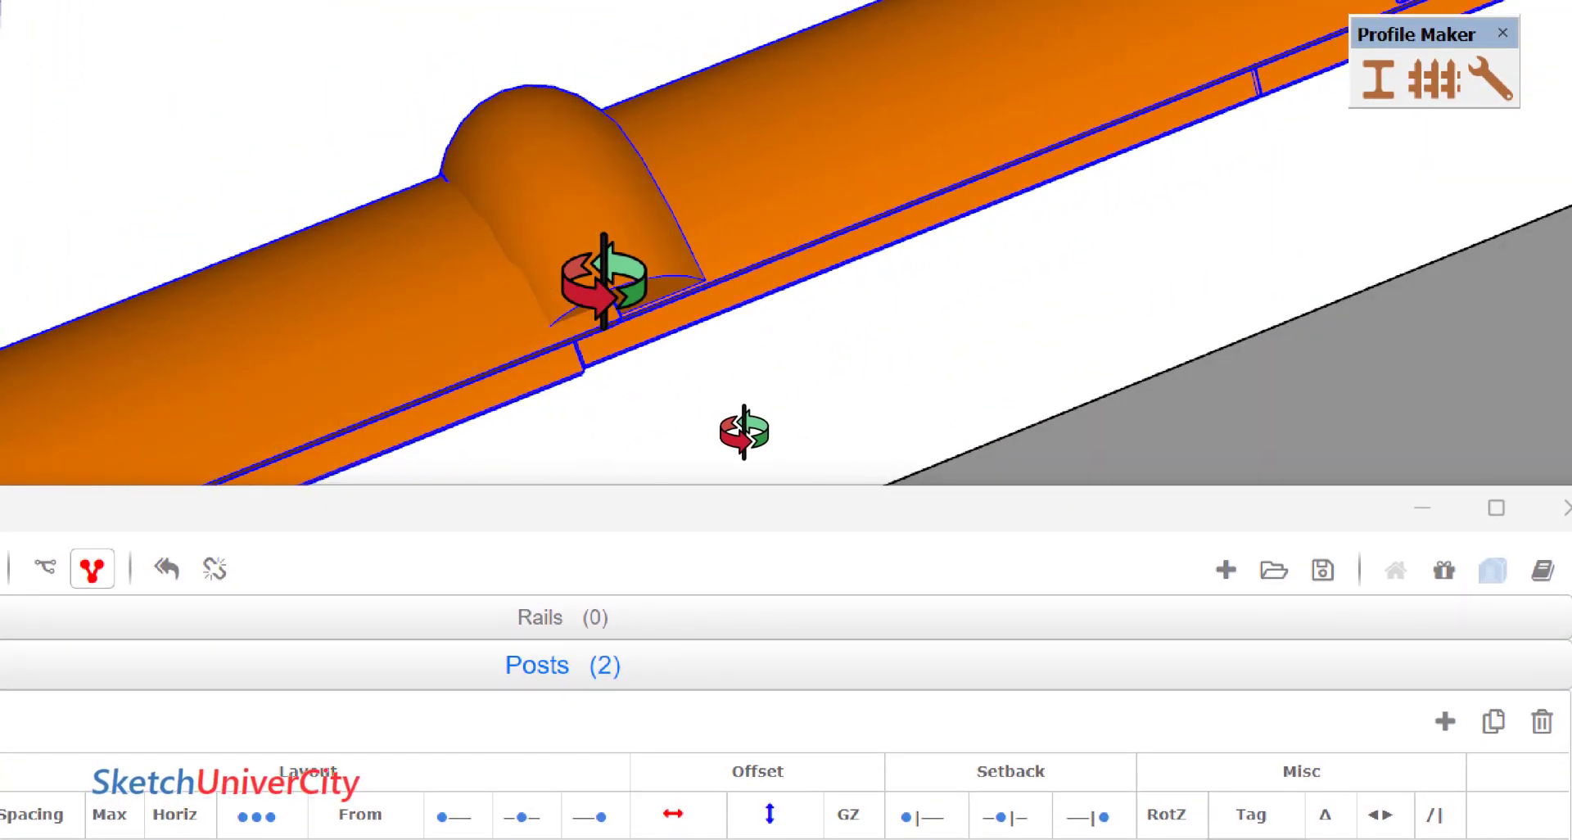
{"action": "scroll", "coordinate": [744, 432], "scroll_direction": "down", "scroll_amount": 3}
{"action": "scroll", "coordinate": [667, 482], "scroll_direction": "down", "scroll_amount": 2}
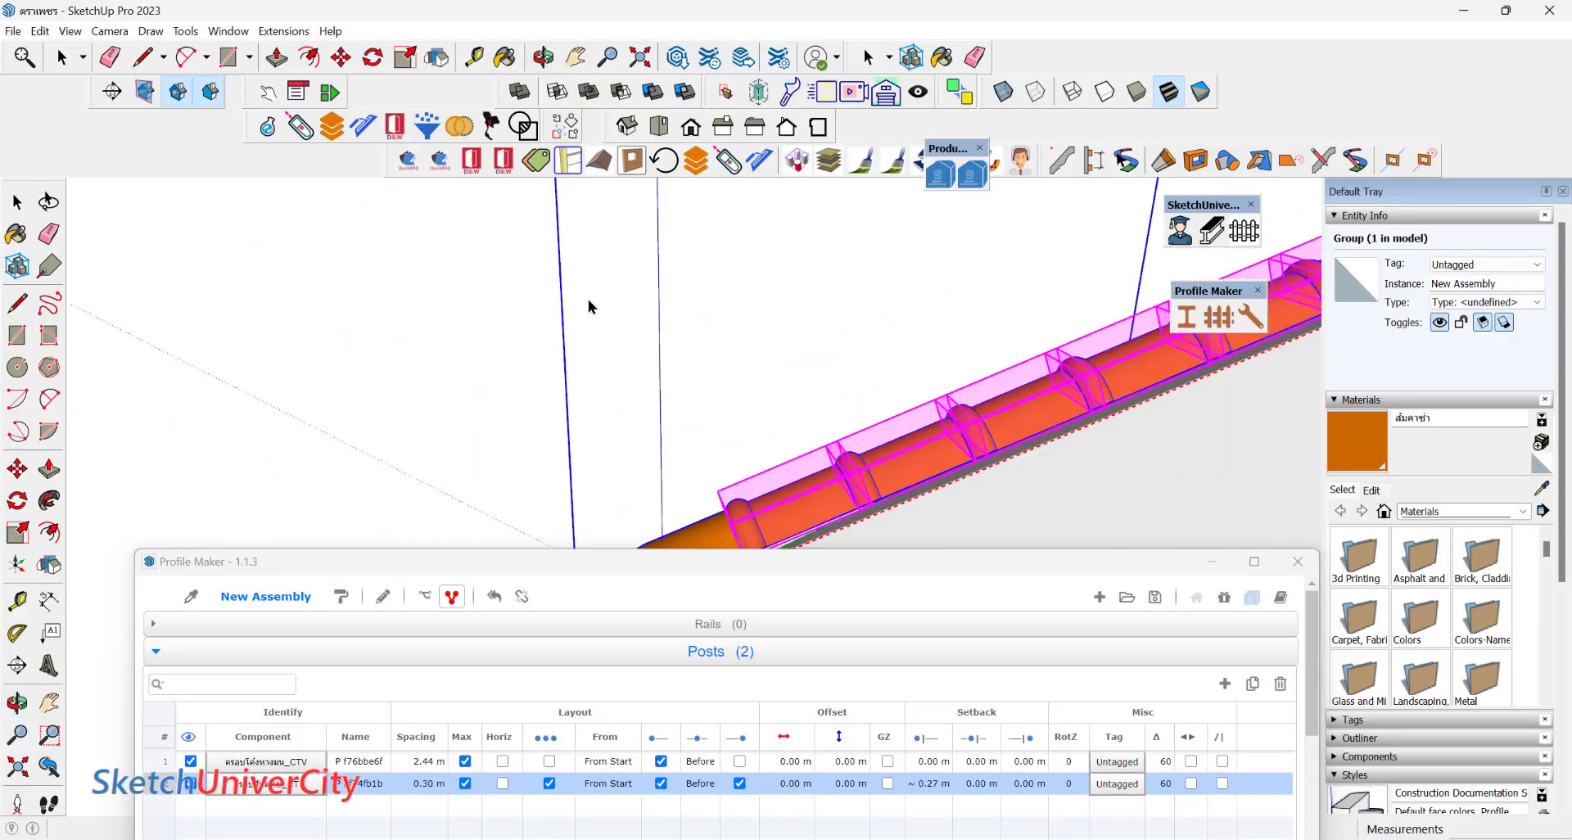
{"action": "scroll", "coordinate": [589, 307], "scroll_direction": "down", "scroll_amount": 3}
{"action": "scroll", "coordinate": [643, 475], "scroll_direction": "down", "scroll_amount": 2}
{"action": "scroll", "coordinate": [611, 482], "scroll_direction": "down", "scroll_amount": 1}
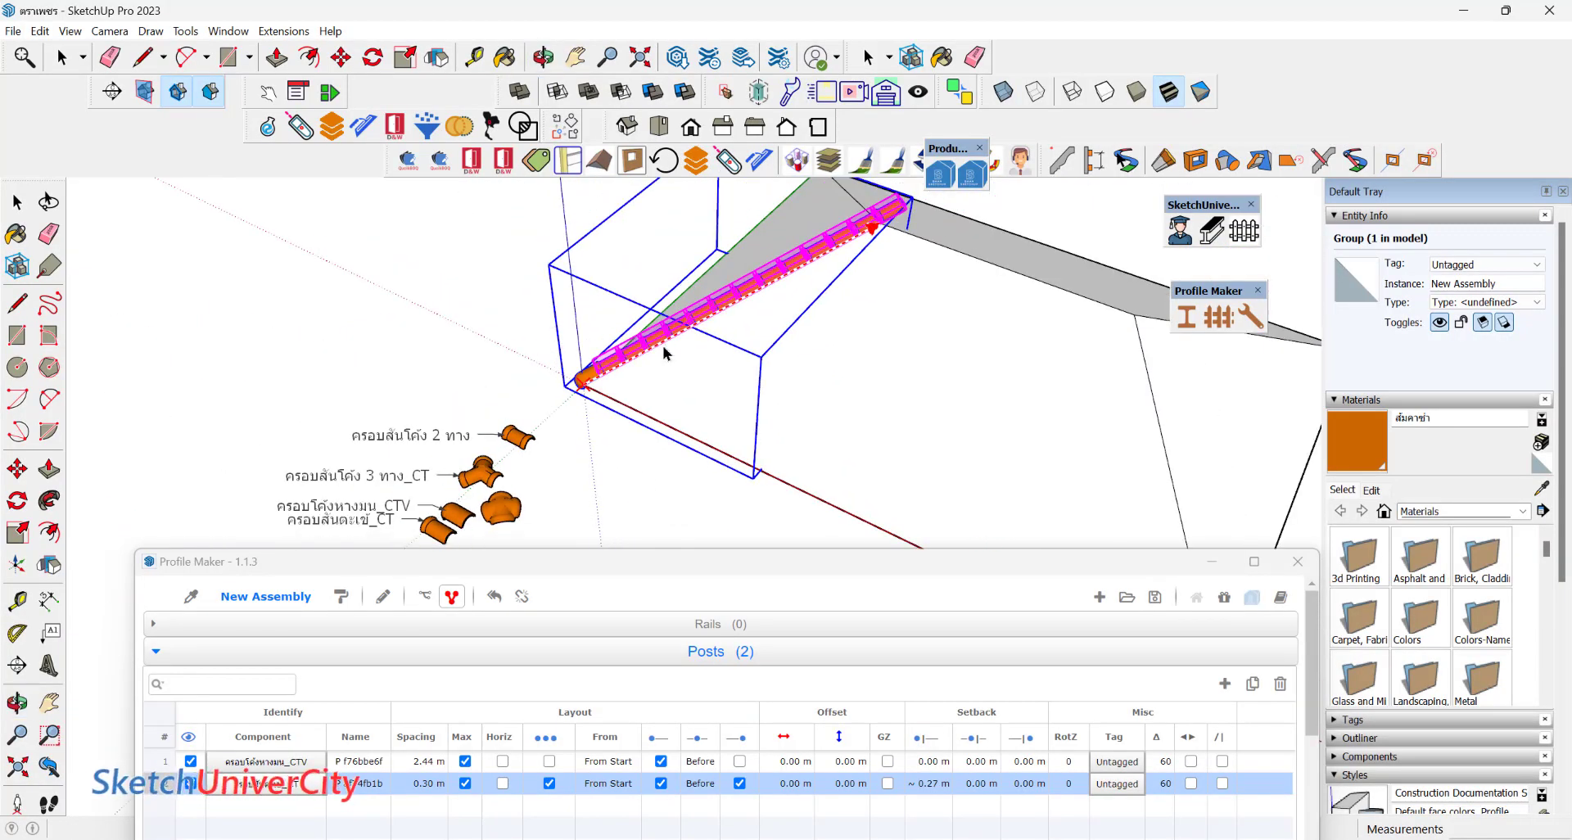
{"action": "scroll", "coordinate": [655, 360], "scroll_direction": "up", "scroll_amount": 2}
{"action": "scroll", "coordinate": [589, 385], "scroll_direction": "up", "scroll_amount": 1}
{"action": "scroll", "coordinate": [524, 377], "scroll_direction": "up", "scroll_amount": 2}
{"action": "scroll", "coordinate": [541, 409], "scroll_direction": "up", "scroll_amount": 1}
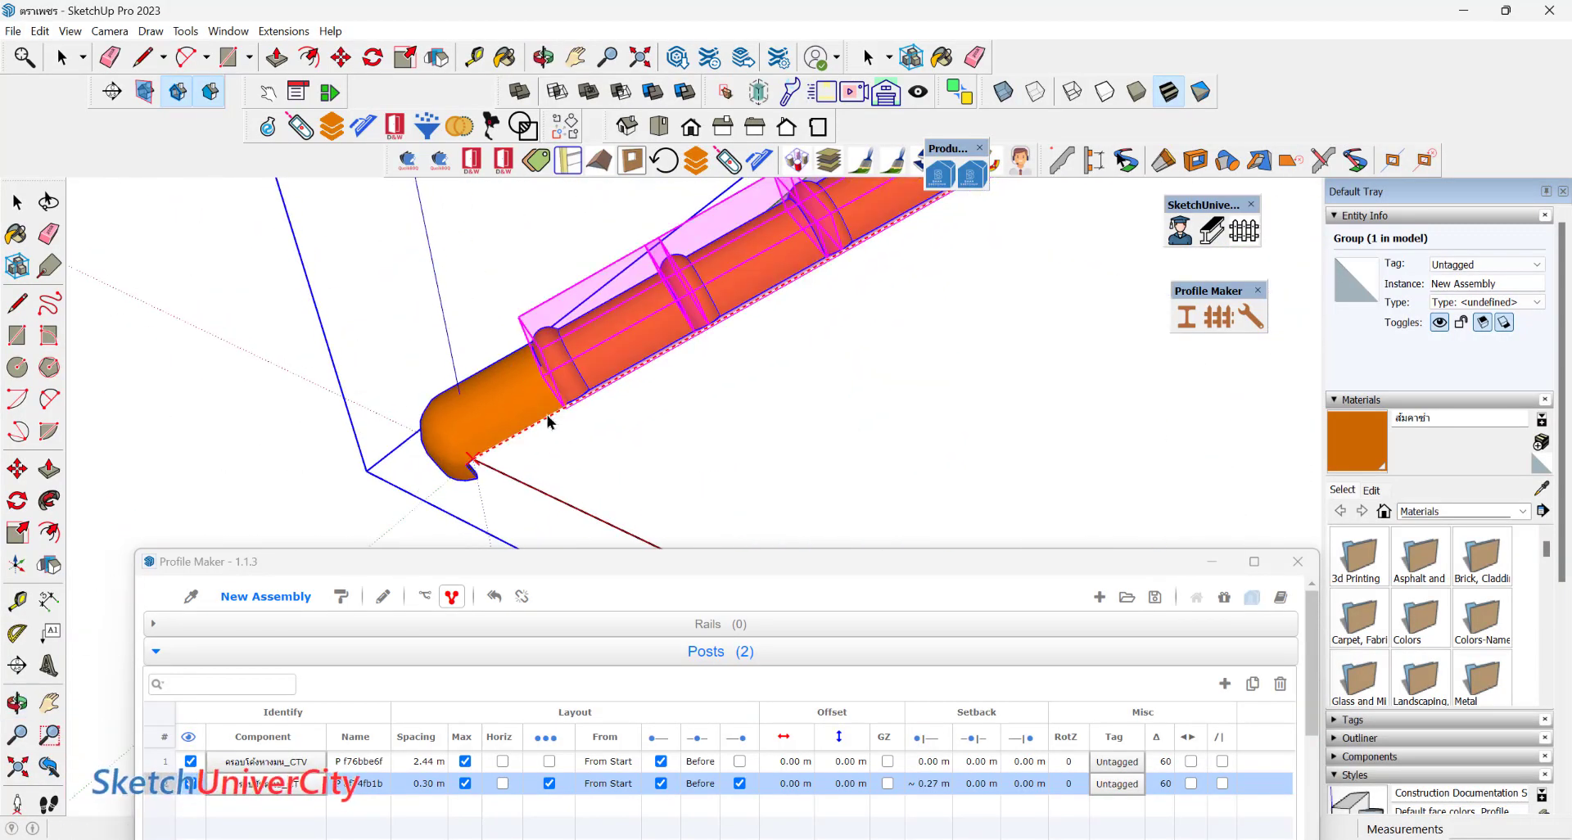
{"action": "scroll", "coordinate": [524, 450], "scroll_direction": "down", "scroll_amount": 3}
{"action": "scroll", "coordinate": [491, 481], "scroll_direction": "down", "scroll_amount": 1}
{"action": "scroll", "coordinate": [868, 250], "scroll_direction": "up", "scroll_amount": 1}
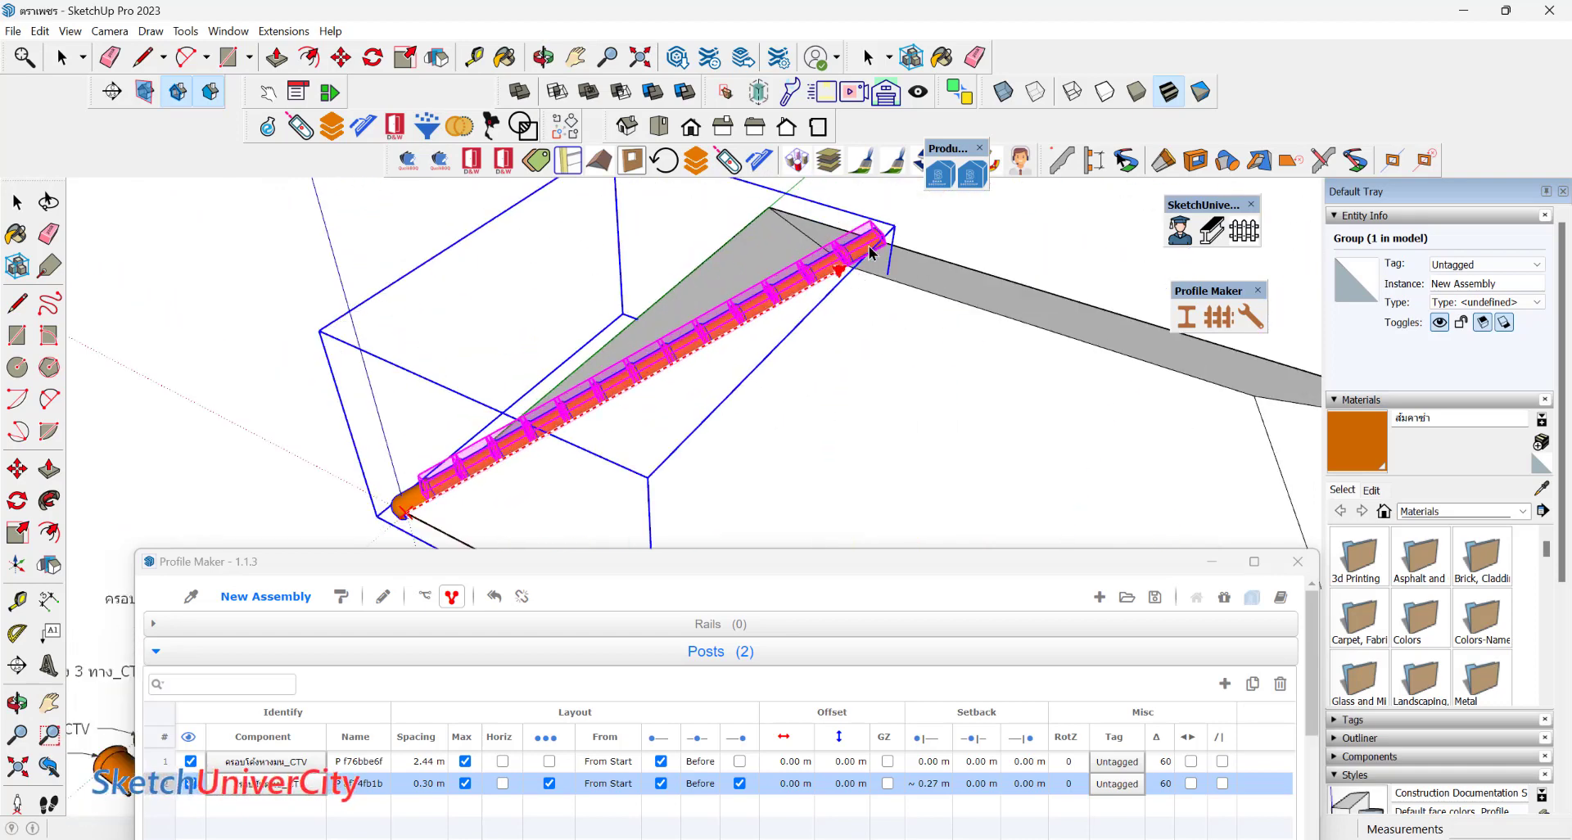
{"action": "scroll", "coordinate": [871, 249], "scroll_direction": "up", "scroll_amount": 2}
{"action": "scroll", "coordinate": [832, 288], "scroll_direction": "up", "scroll_amount": 2}
{"action": "scroll", "coordinate": [810, 327], "scroll_direction": "up", "scroll_amount": 1}
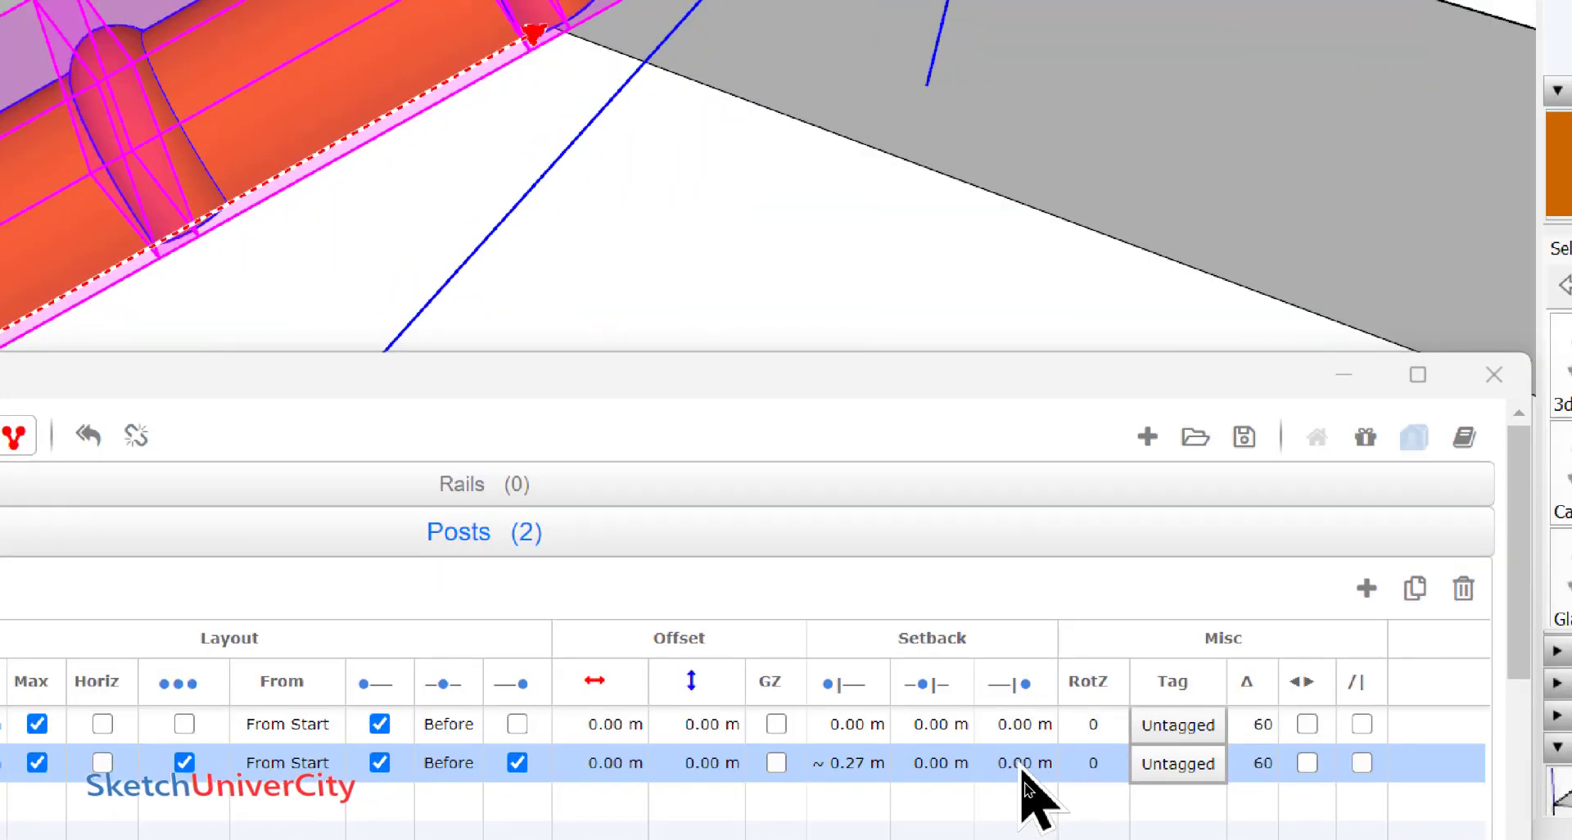
{"action": "left_click", "coordinate": [1022, 764]}
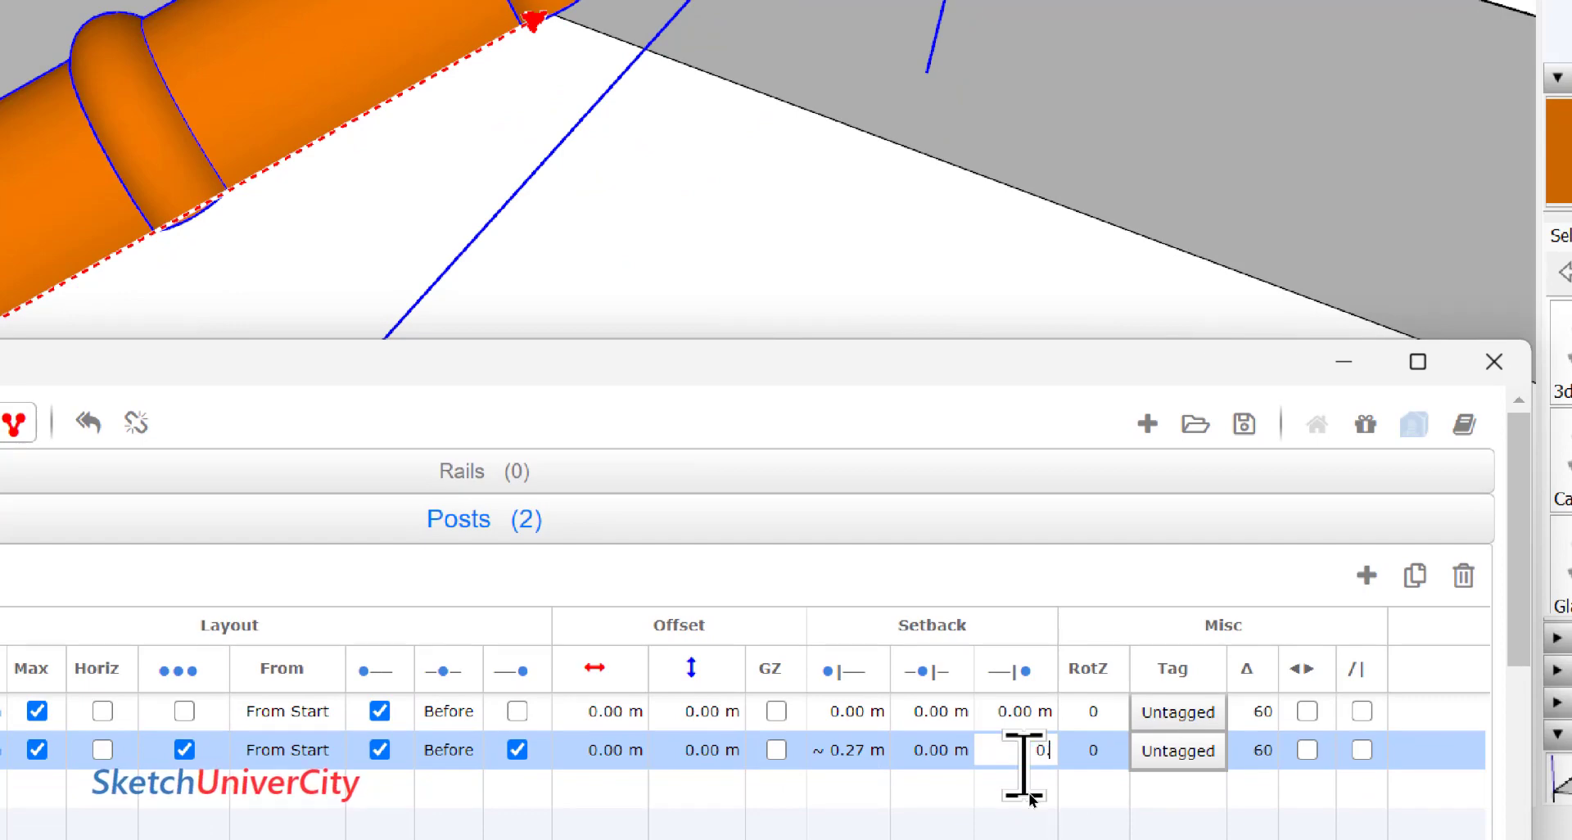
{"action": "type", "text": ".3"}
{"action": "key", "text": "Return"}
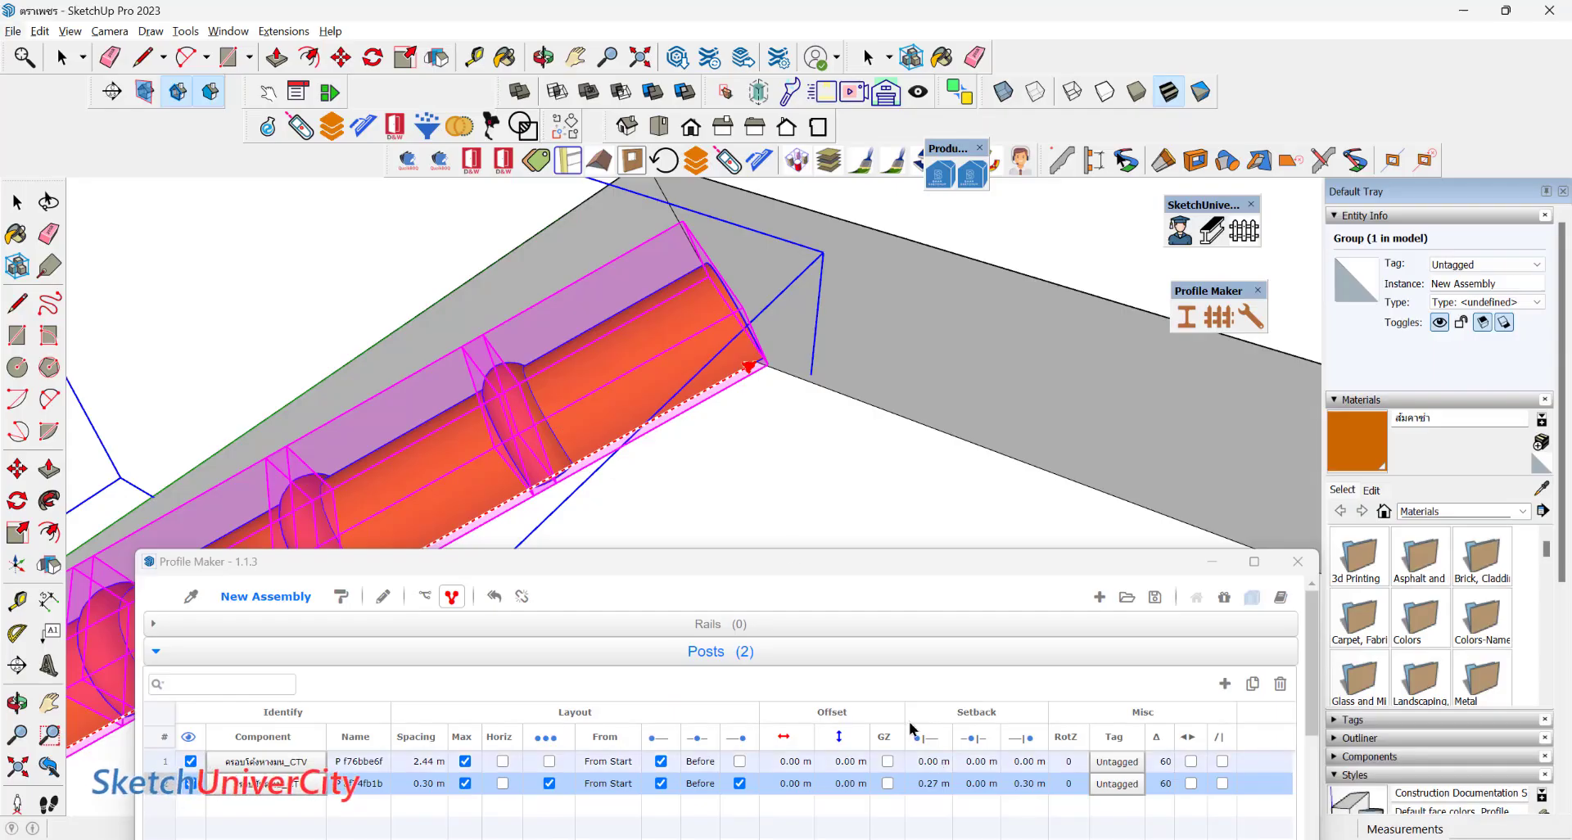
{"action": "scroll", "coordinate": [776, 258], "scroll_direction": "down", "scroll_amount": 3}
{"action": "key", "text": "alt+f"}
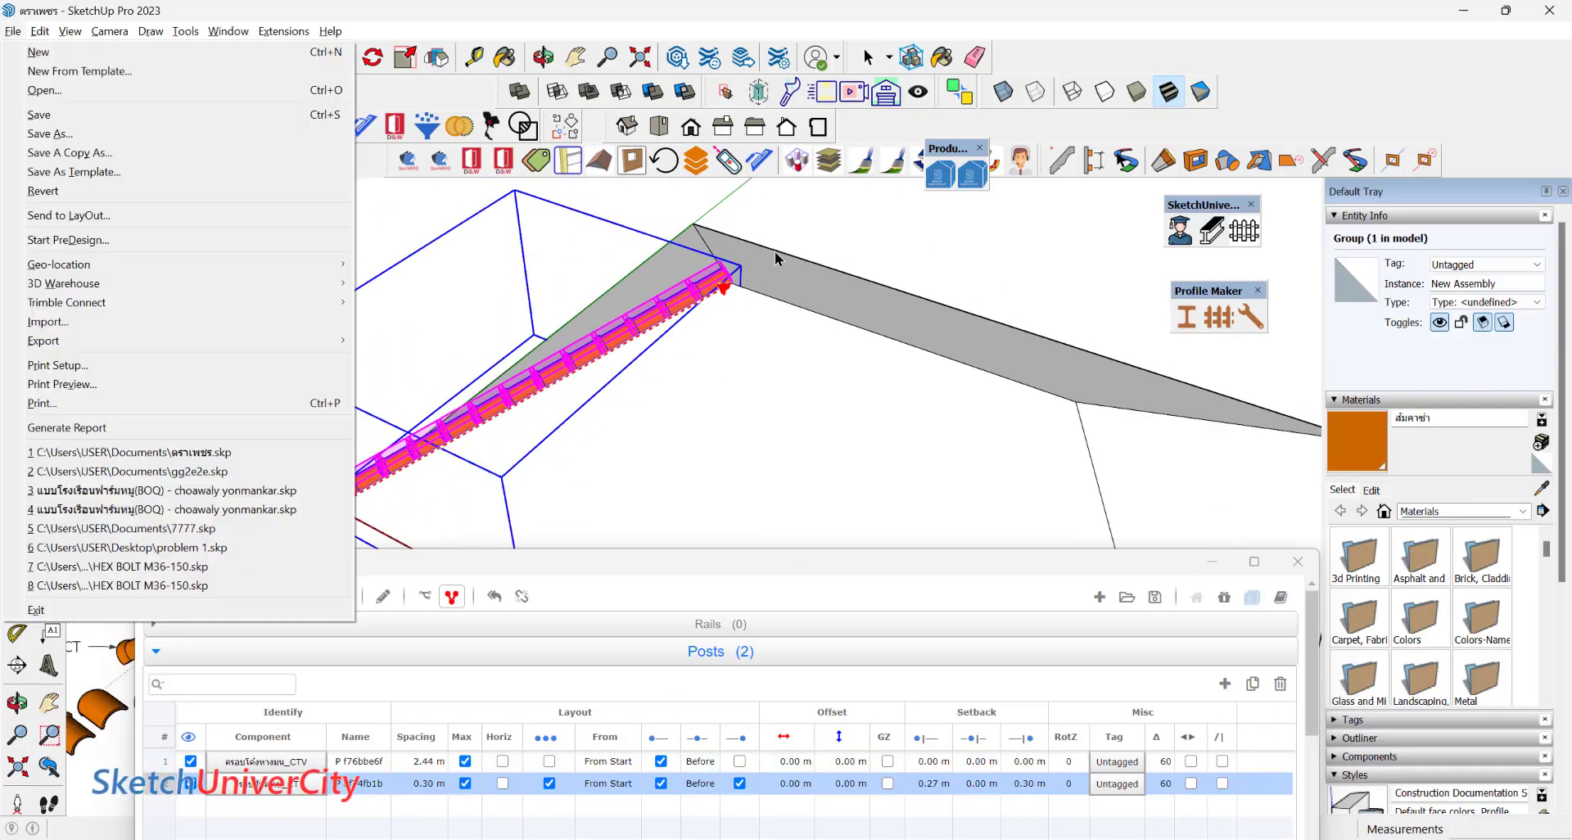
{"action": "key", "text": "Escape"}
{"action": "middle_click_drag", "start_coordinate": [565, 281], "coordinate": [424, 299]}
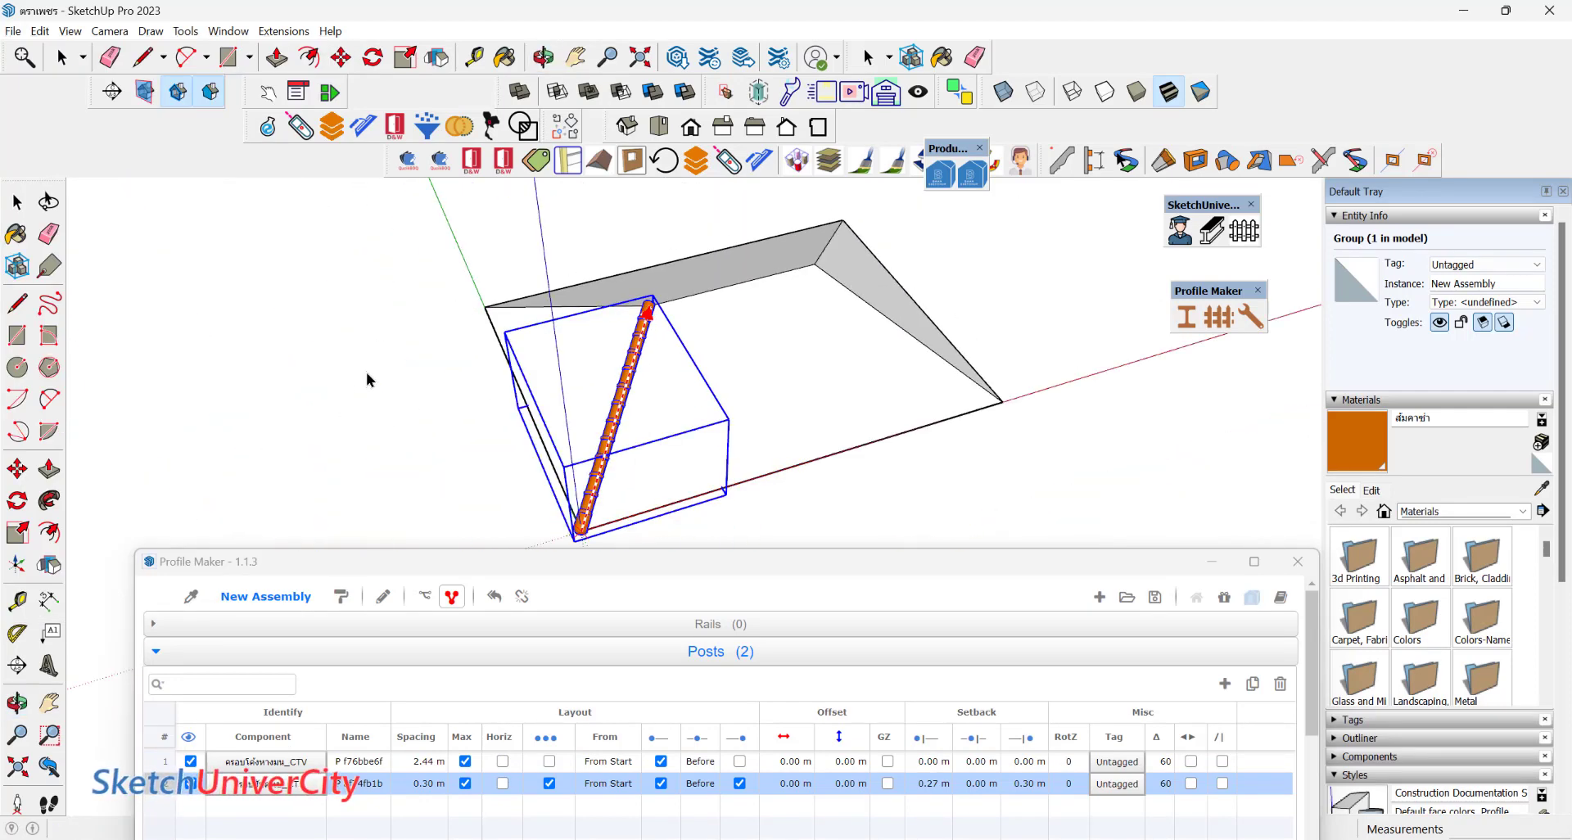
Draw the first ridge-tile run from the roof corner down the hip edge.
{"action": "key", "text": "space"}
{"action": "left_click", "coordinate": [332, 382]}
{"action": "mouse_move", "coordinate": [332, 381]}
{"action": "middle_mouse_down"}
{"action": "mouse_move", "coordinate": [785, 326]}
{"action": "mouse_move", "coordinate": [474, 569]}
{"action": "middle_mouse_up"}
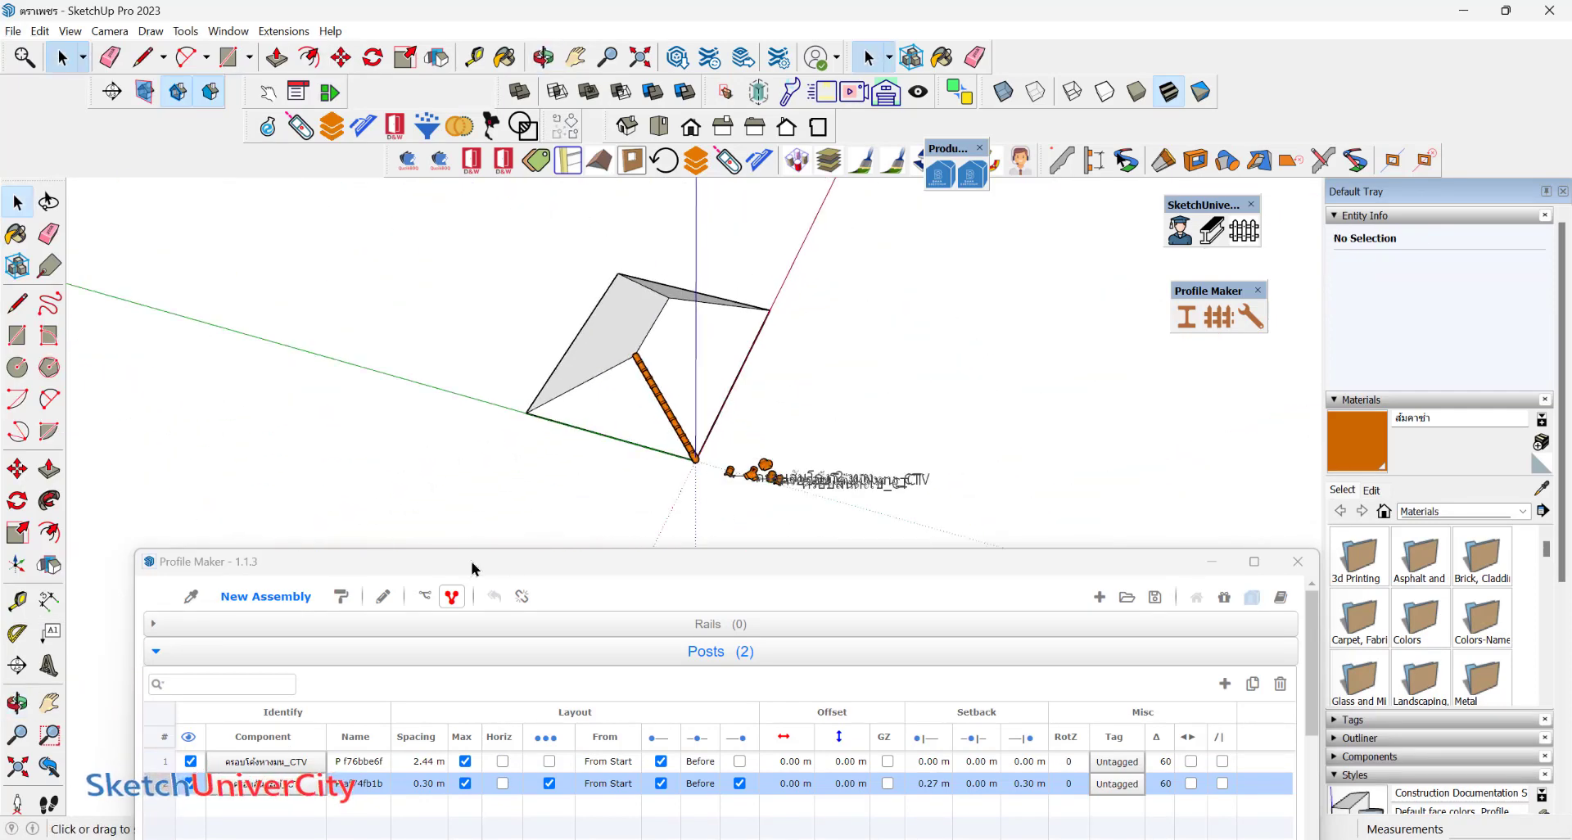
{"action": "left_click", "coordinate": [386, 597]}
{"action": "scroll", "coordinate": [557, 415], "scroll_direction": "up", "scroll_amount": 4}
{"action": "left_click", "coordinate": [493, 420]}
{"action": "scroll", "coordinate": [449, 407], "scroll_direction": "down", "scroll_amount": 2}
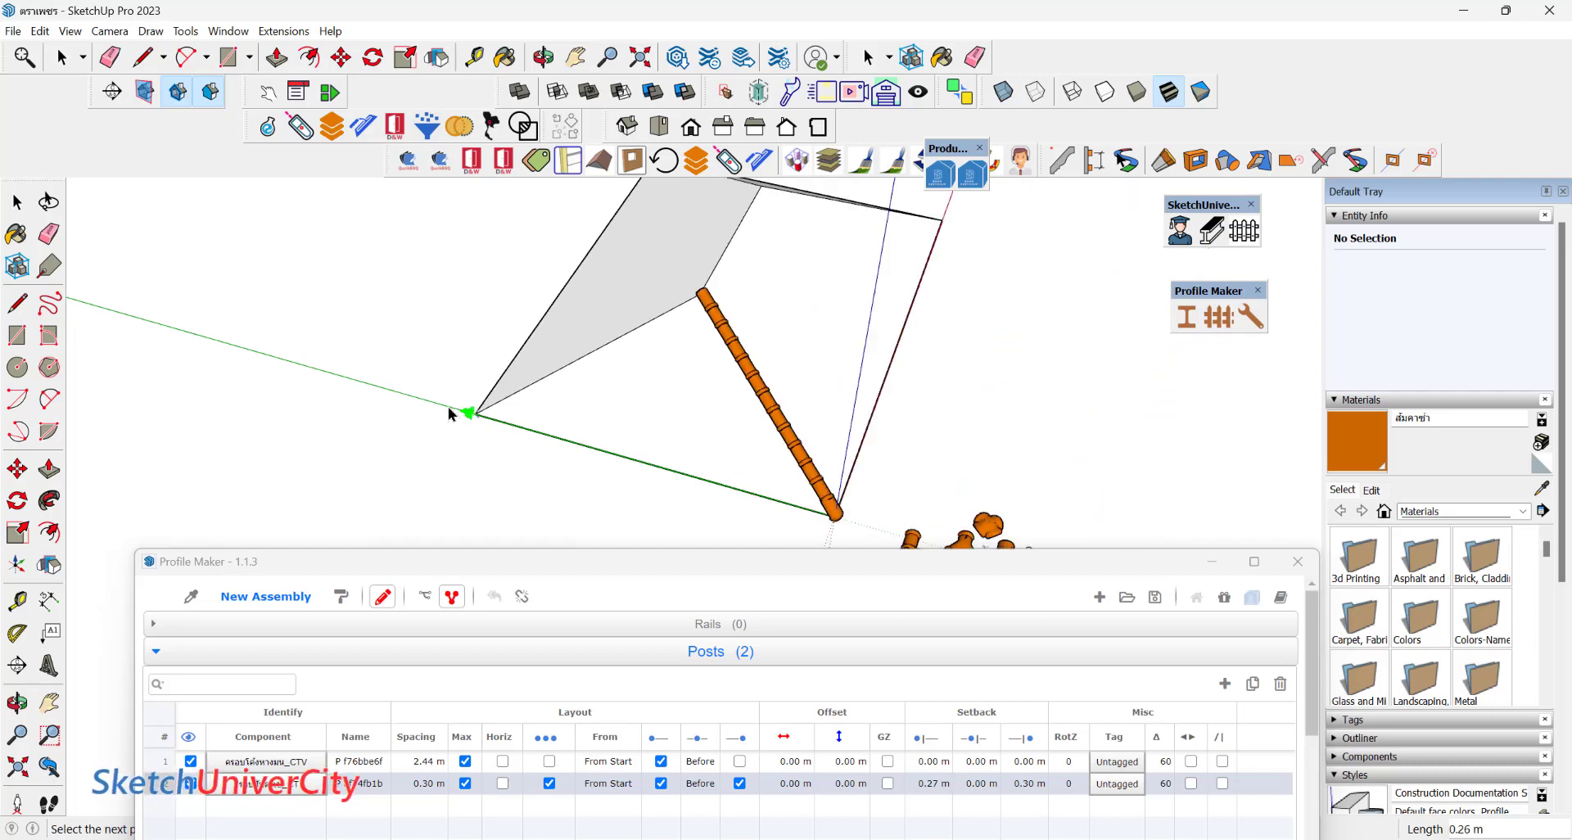
{"action": "mouse_move", "coordinate": [449, 412]}
{"action": "middle_mouse_down"}
{"action": "mouse_move", "coordinate": [449, 456]}
{"action": "mouse_move", "coordinate": [440, 443]}
{"action": "middle_mouse_up"}
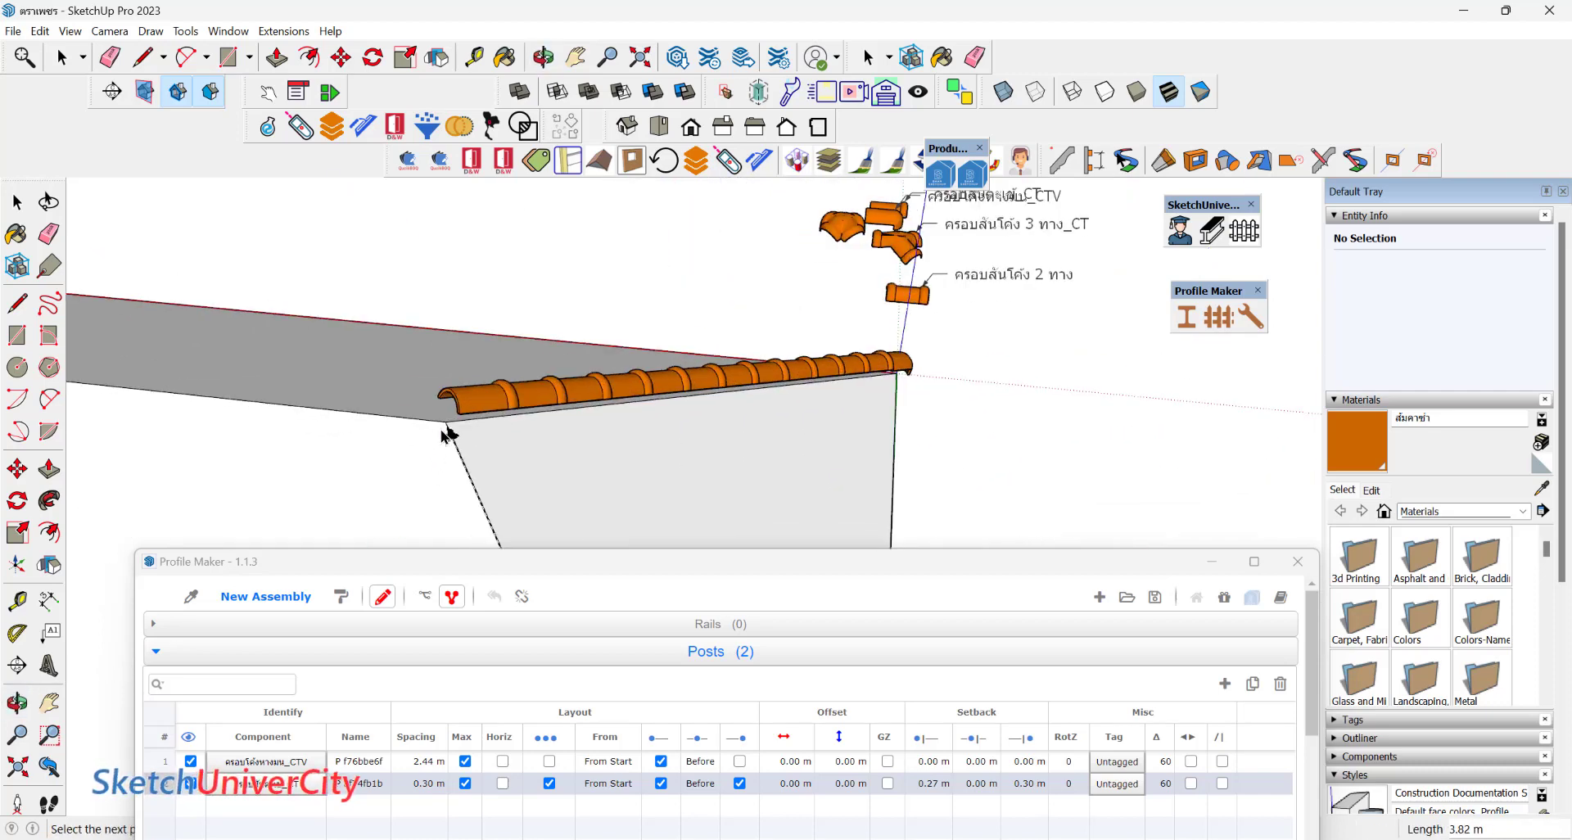
{"action": "left_click", "coordinate": [501, 540]}
{"action": "key", "text": "Return"}
Draw tile runs along the next corner edge and up to the ridge junction.
{"action": "mouse_move", "coordinate": [748, 341]}
{"action": "middle_mouse_down"}
{"action": "mouse_move", "coordinate": [527, 209]}
{"action": "mouse_move", "coordinate": [426, 450]}
{"action": "middle_mouse_up"}
{"action": "left_click", "coordinate": [426, 449]}
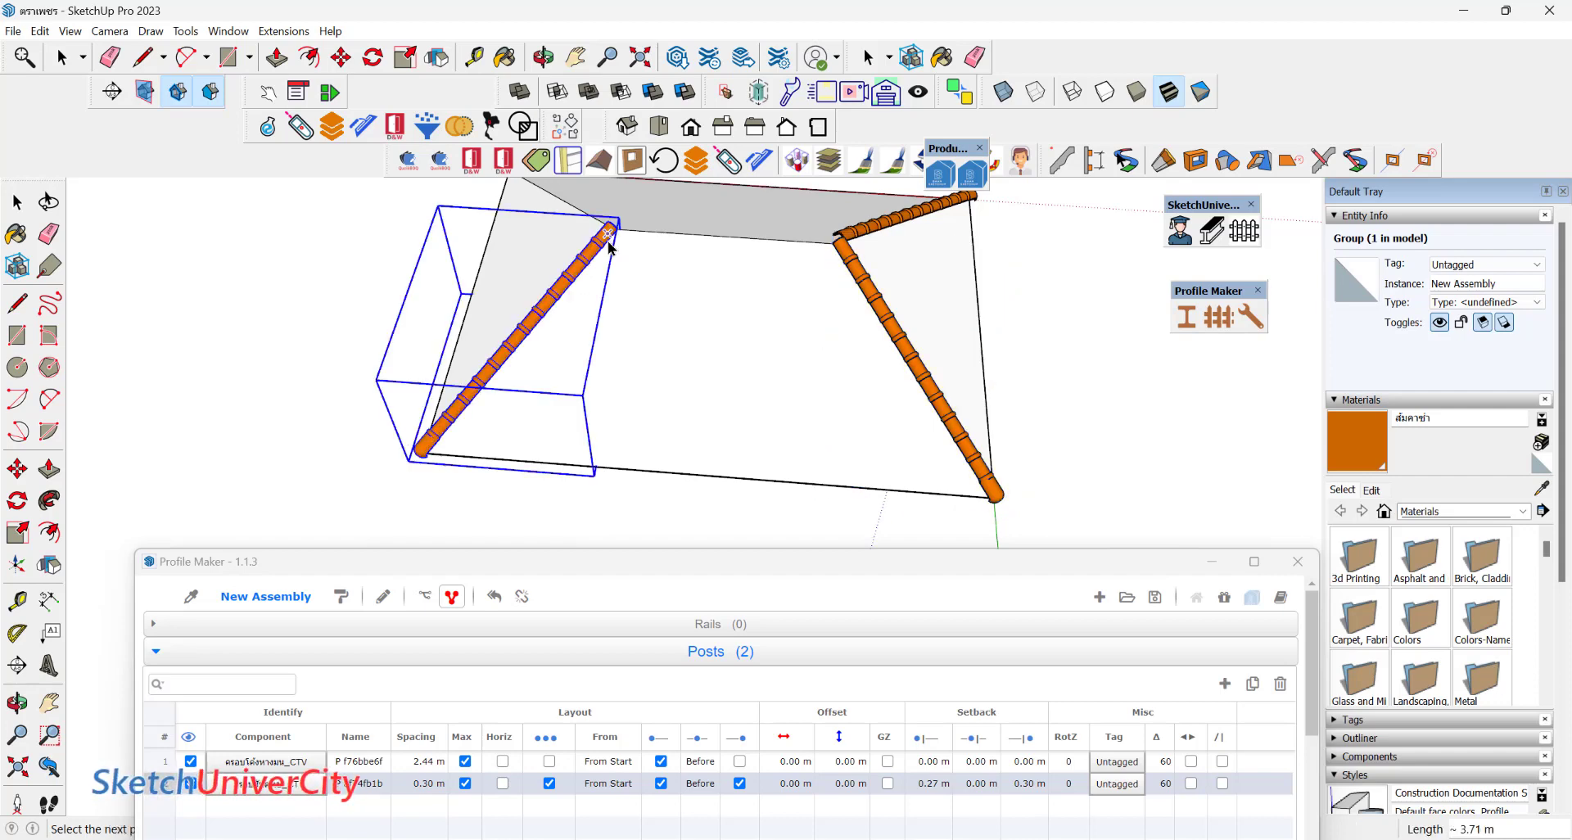
{"action": "left_click", "coordinate": [608, 243]}
{"action": "mouse_move", "coordinate": [609, 243]}
{"action": "middle_mouse_down"}
{"action": "mouse_move", "coordinate": [579, 426]}
{"action": "mouse_move", "coordinate": [448, 213]}
{"action": "middle_mouse_up"}
{"action": "left_click", "coordinate": [430, 198]}
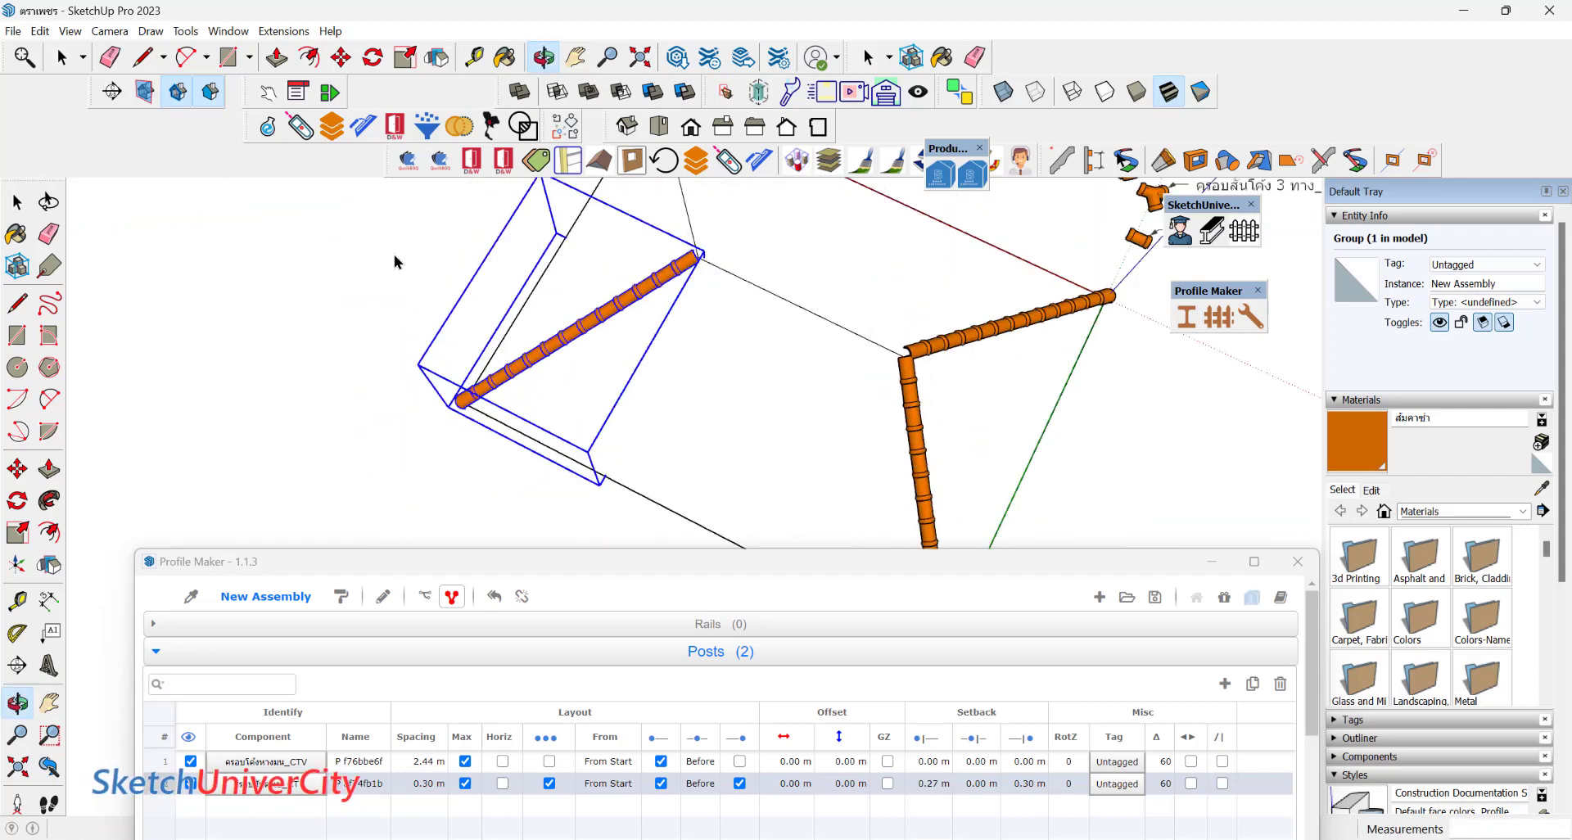
{"action": "scroll", "coordinate": [393, 253], "scroll_direction": "up", "scroll_amount": 5}
{"action": "scroll", "coordinate": [863, 310], "scroll_direction": "up", "scroll_amount": 3}
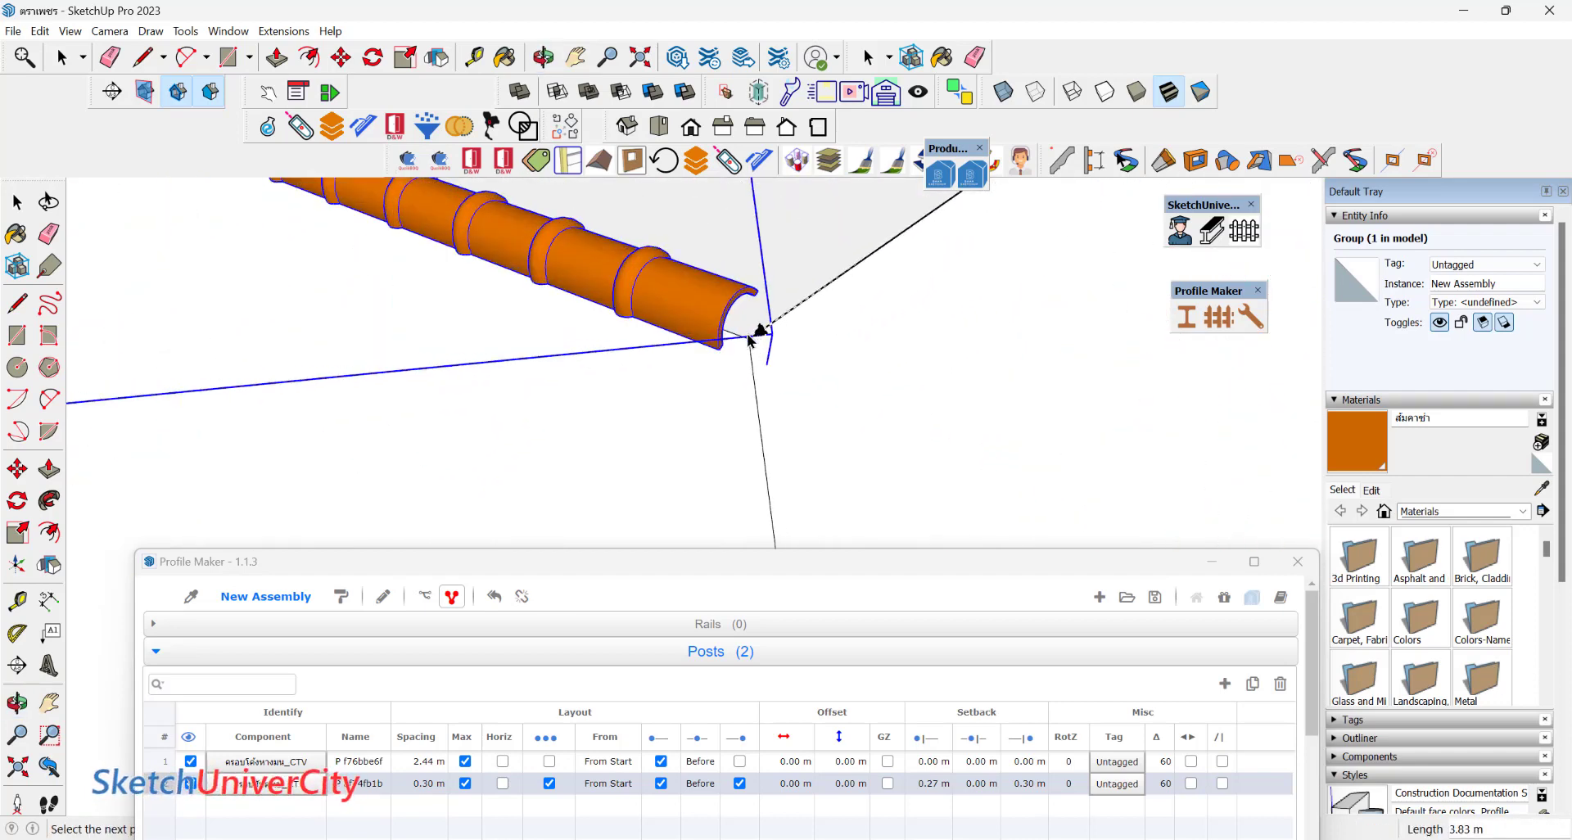
{"action": "left_click", "coordinate": [757, 336]}
{"action": "key", "text": "space"}
{"action": "scroll", "coordinate": [640, 353], "scroll_direction": "down", "scroll_amount": 3}
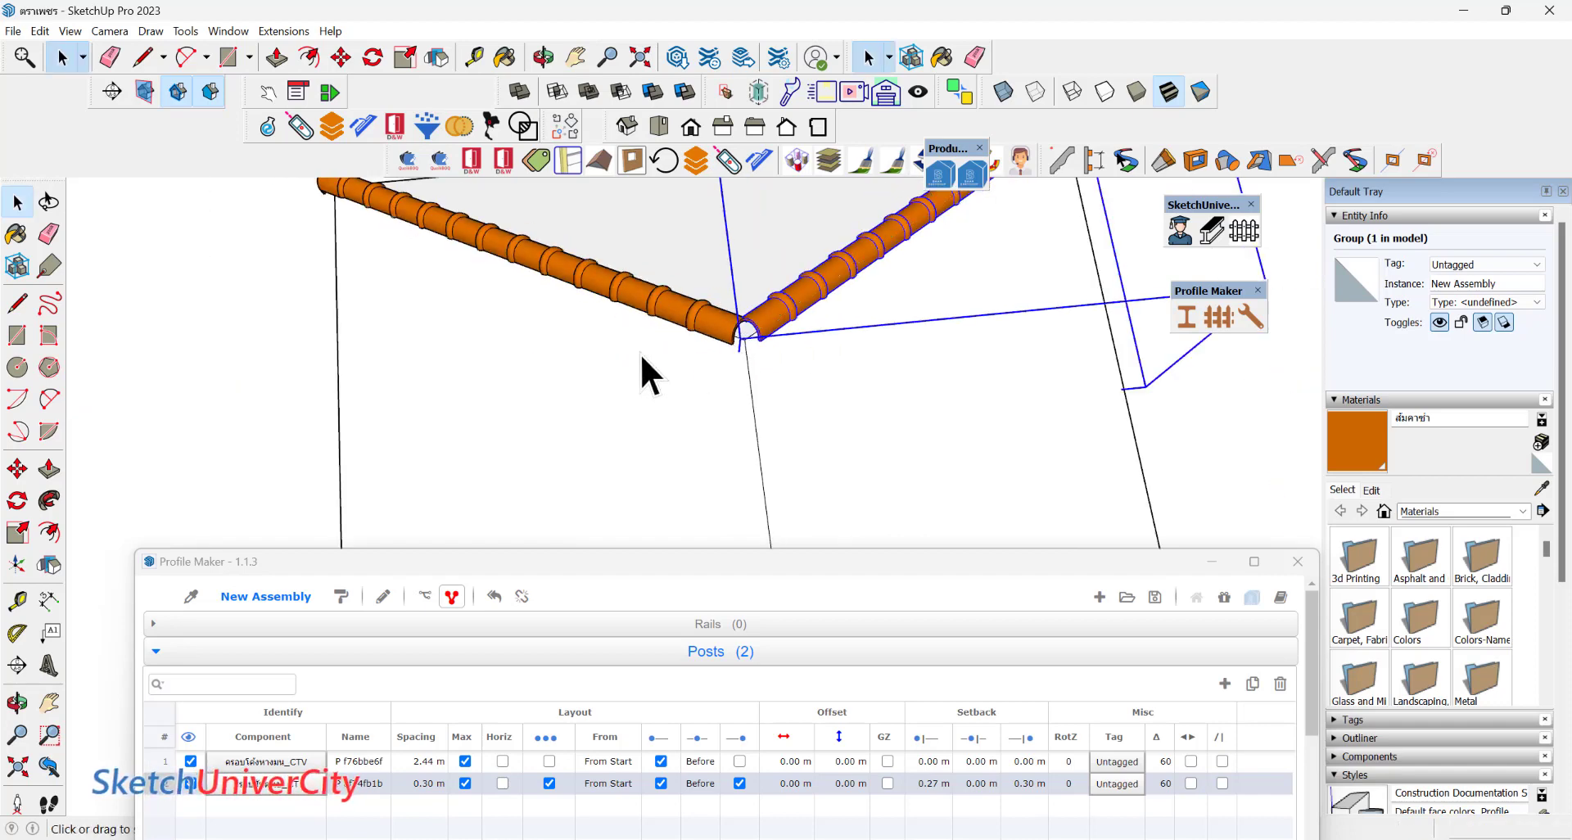
{"action": "mouse_move", "coordinate": [640, 352]}
{"action": "middle_mouse_down"}
{"action": "mouse_move", "coordinate": [736, 267]}
{"action": "mouse_move", "coordinate": [488, 380]}
{"action": "mouse_move", "coordinate": [662, 329]}
{"action": "middle_mouse_up"}
{"action": "left_click", "coordinate": [488, 380]}
{"action": "scroll", "coordinate": [621, 326], "scroll_direction": "up", "scroll_amount": 3}
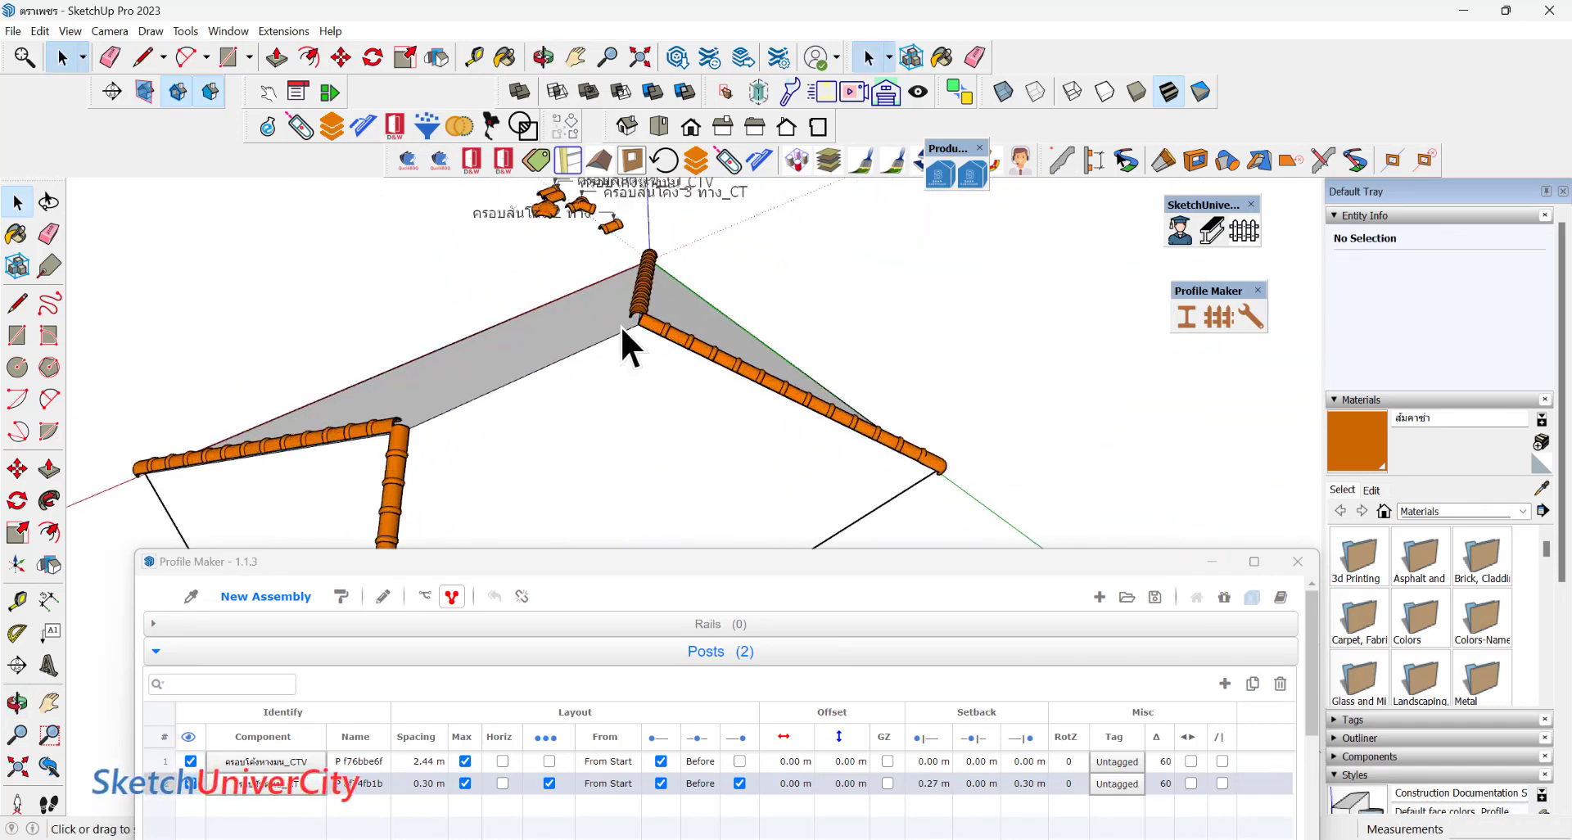
Move the Profile Maker window lower and minimize it.
{"action": "left_click_drag", "start_coordinate": [822, 560], "coordinate": [785, 705]}
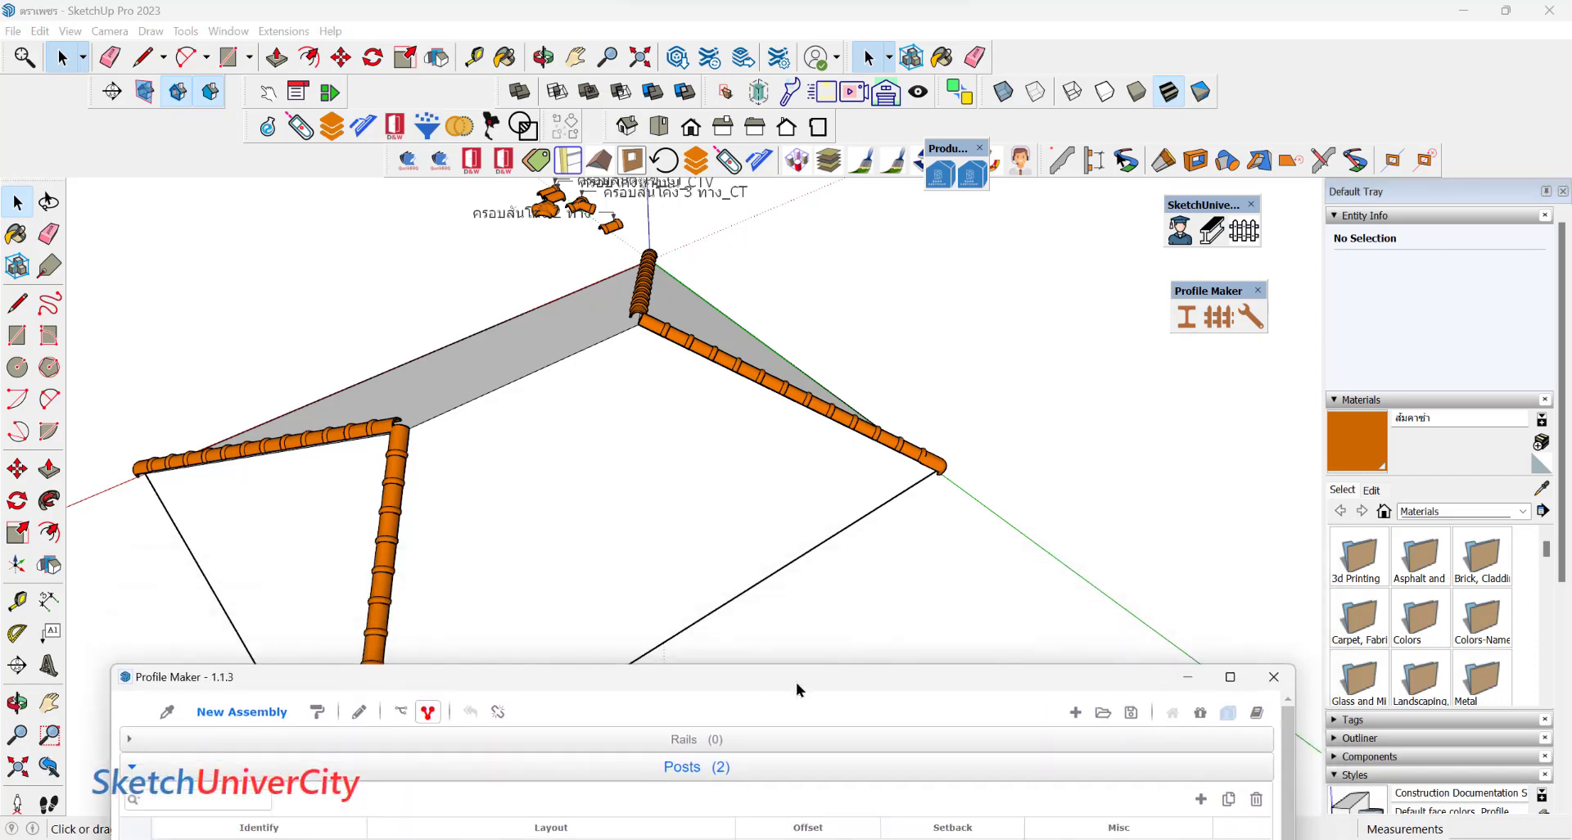
{"action": "scroll", "coordinate": [610, 396], "scroll_direction": "down", "scroll_amount": 4}
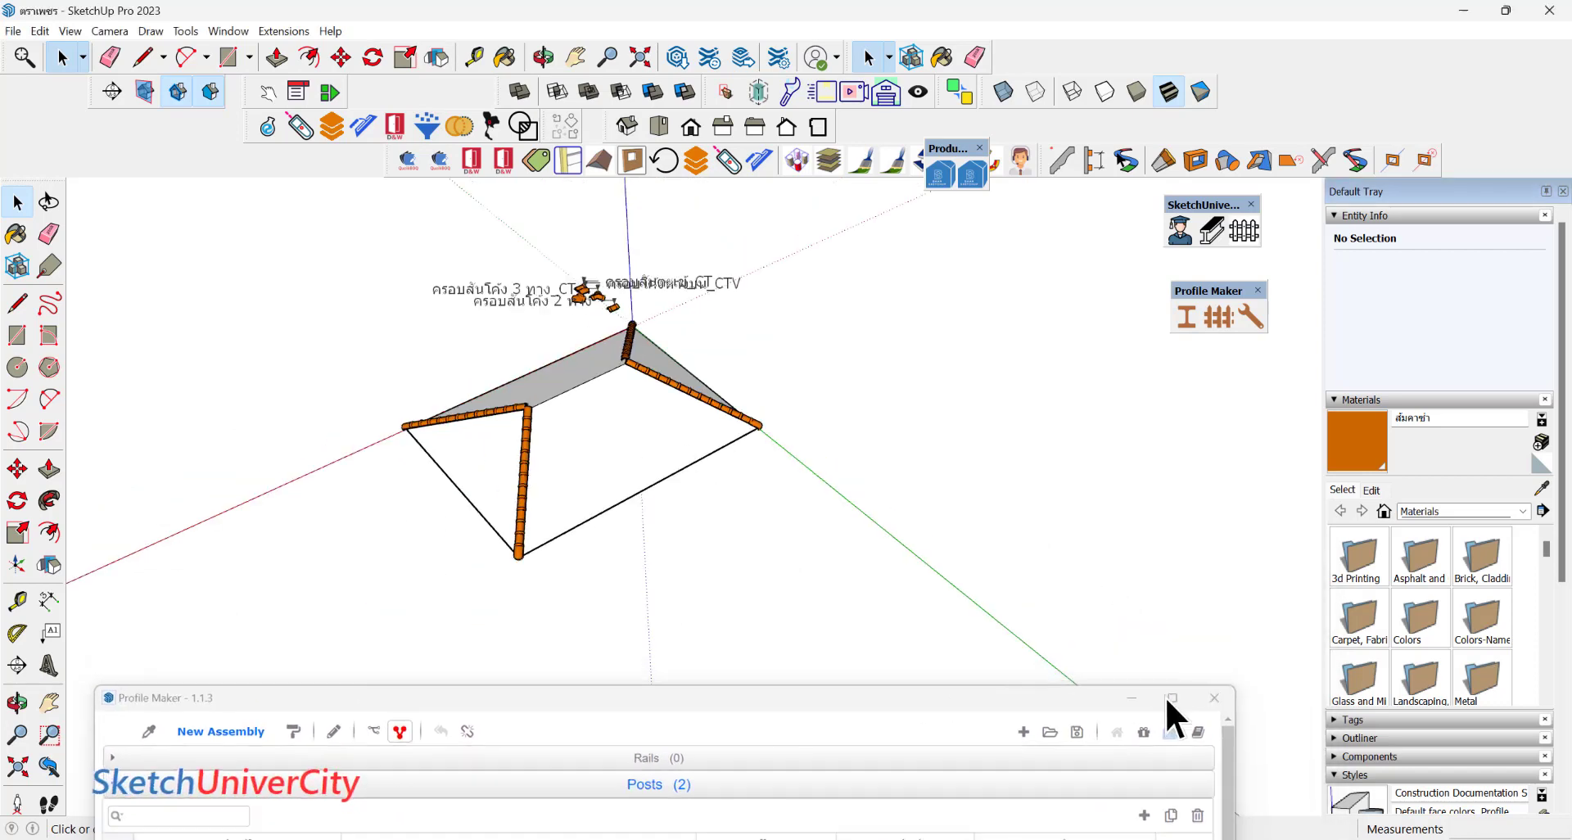
{"action": "left_click", "coordinate": [1174, 694]}
{"action": "mouse_move", "coordinate": [22, 829]}
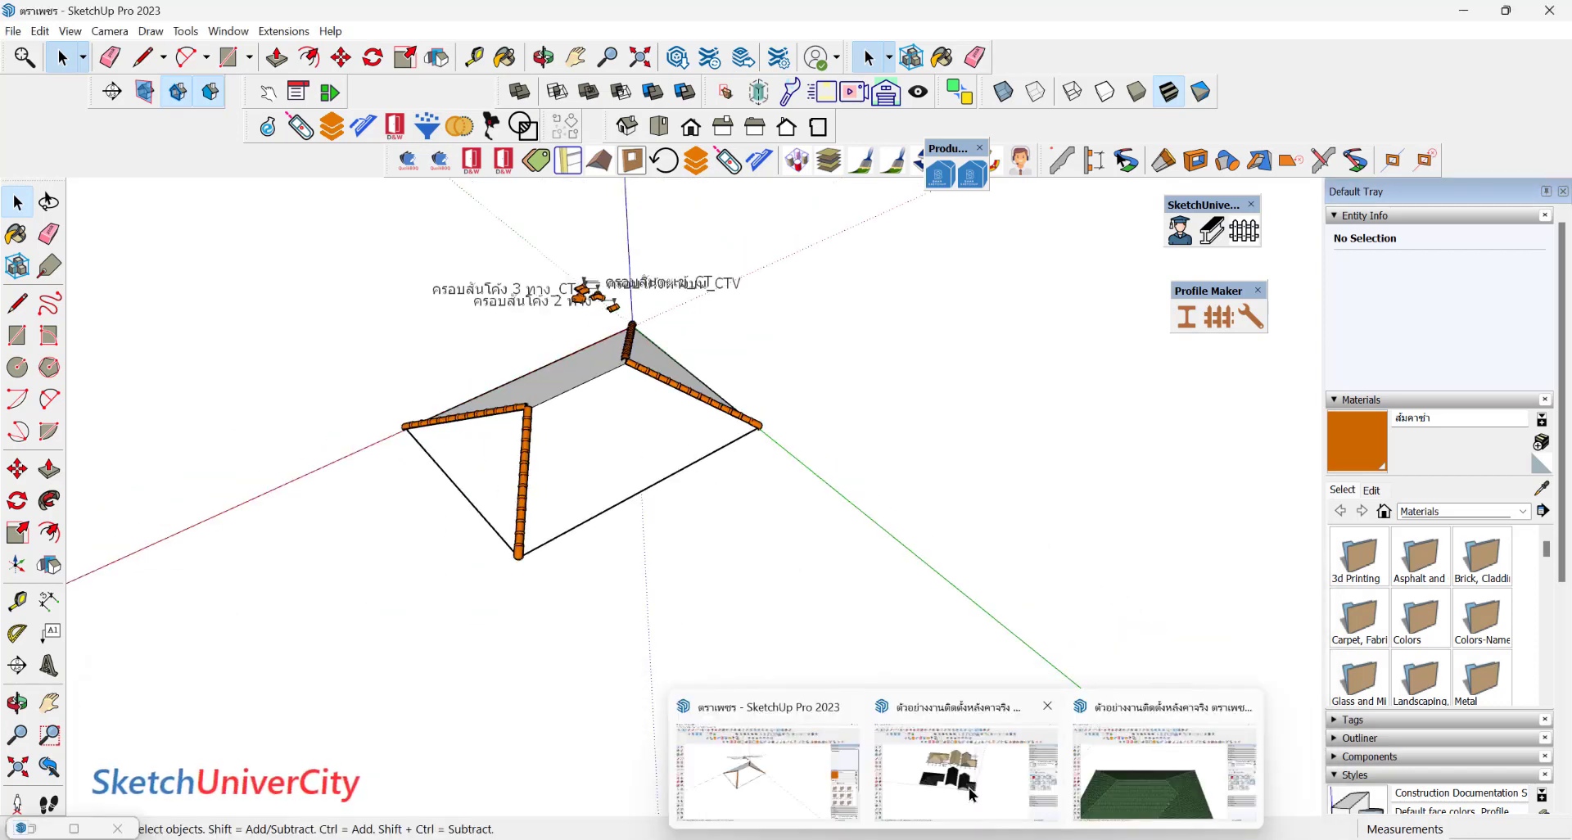
Review the green tiled roof example model, then return to the orange ridge model.
{"action": "left_click", "coordinate": [950, 762]}
{"action": "scroll", "coordinate": [648, 334], "scroll_direction": "up", "scroll_amount": 3}
{"action": "scroll", "coordinate": [694, 655], "scroll_direction": "up", "scroll_amount": 2}
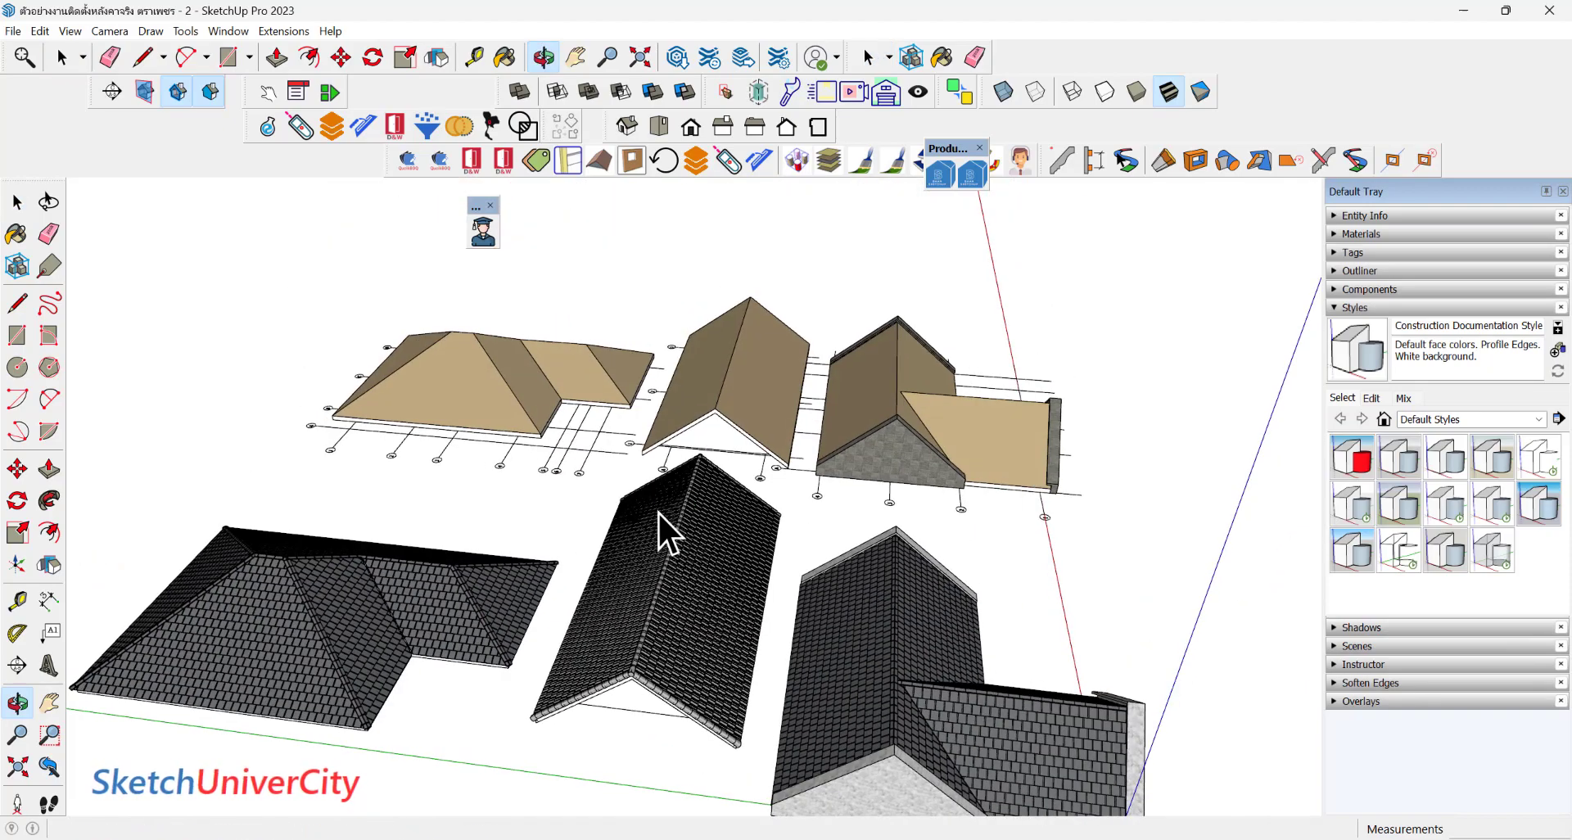
{"action": "left_click", "coordinate": [1162, 745]}
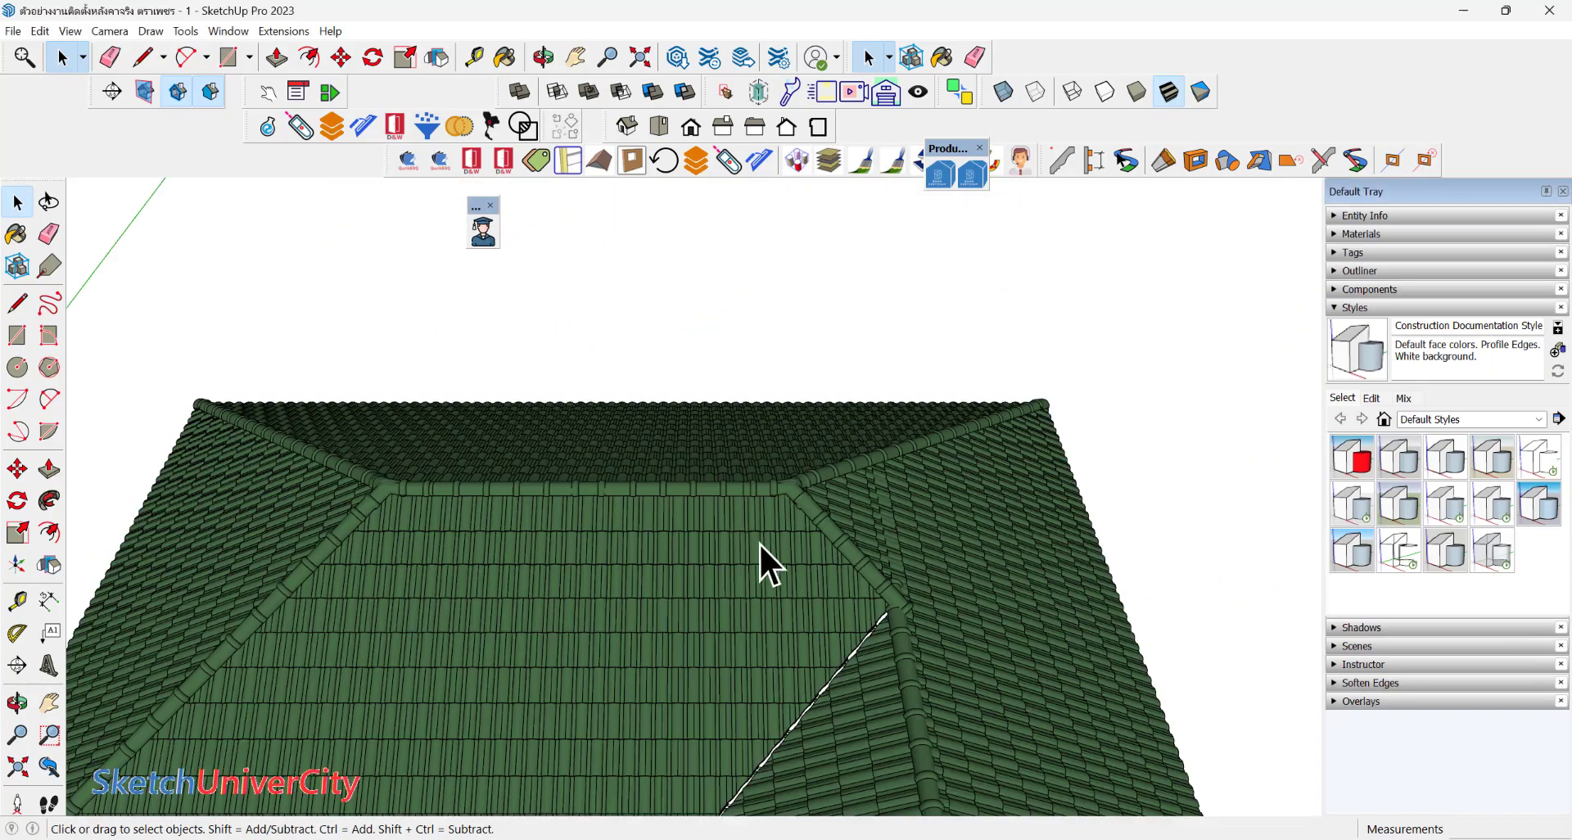
{"action": "scroll", "coordinate": [824, 572], "scroll_direction": "up", "scroll_amount": 3}
{"action": "scroll", "coordinate": [865, 374], "scroll_direction": "down", "scroll_amount": 3}
{"action": "mouse_move", "coordinate": [893, 573]}
{"action": "middle_mouse_down"}
{"action": "mouse_move", "coordinate": [905, 631]}
{"action": "mouse_move", "coordinate": [762, 647]}
{"action": "mouse_move", "coordinate": [877, 463]}
{"action": "middle_mouse_up"}
{"action": "scroll", "coordinate": [767, 622], "scroll_direction": "up", "scroll_amount": 4}
{"action": "scroll", "coordinate": [772, 456], "scroll_direction": "down", "scroll_amount": 3}
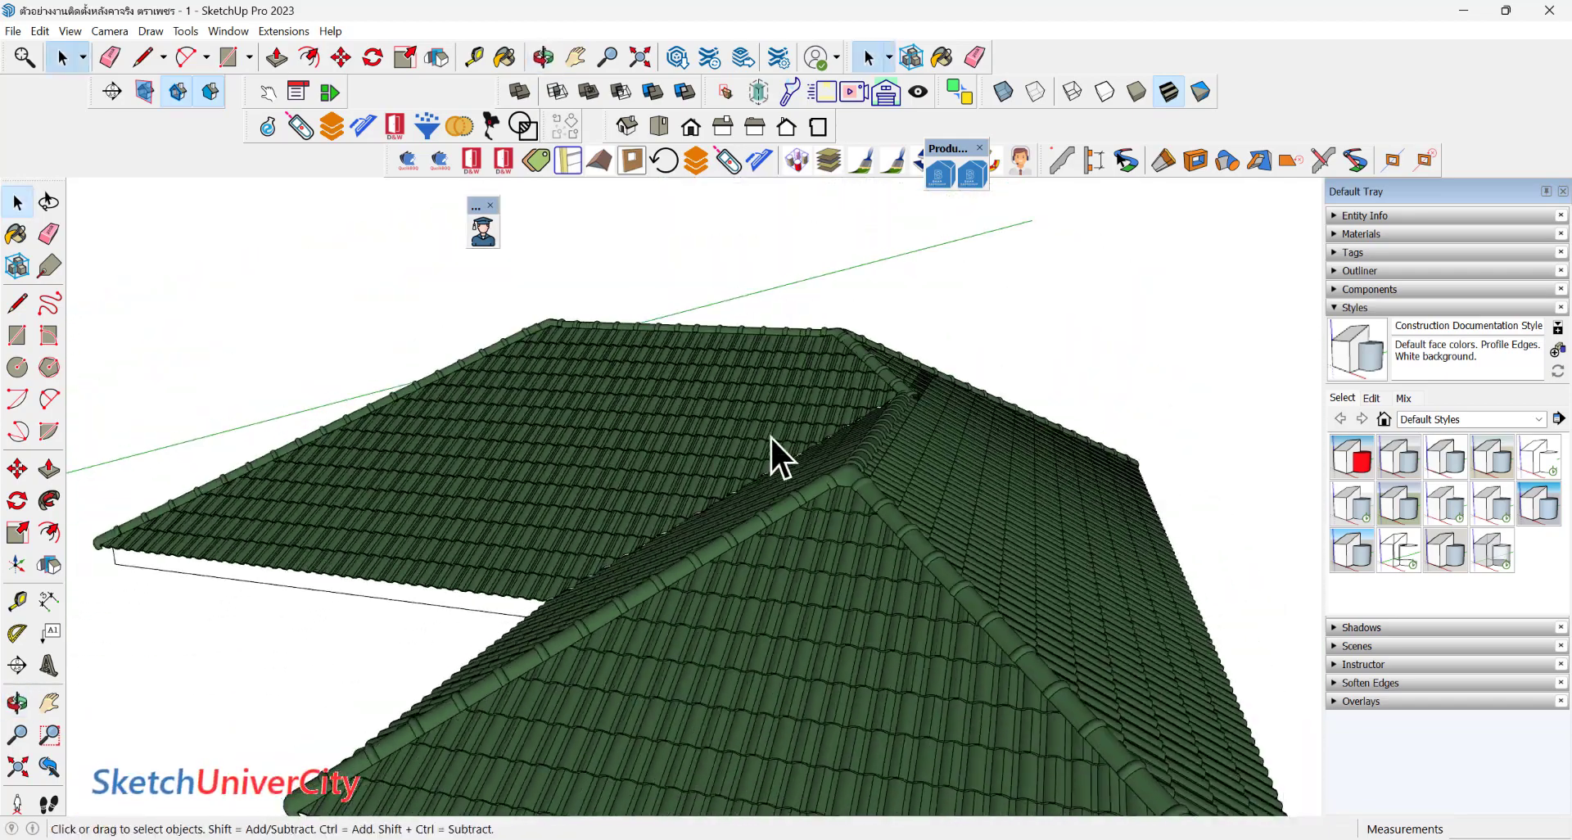
{"action": "middle_click_drag", "start_coordinate": [772, 456], "coordinate": [429, 568]}
{"action": "scroll", "coordinate": [819, 558], "scroll_direction": "down", "scroll_amount": 3}
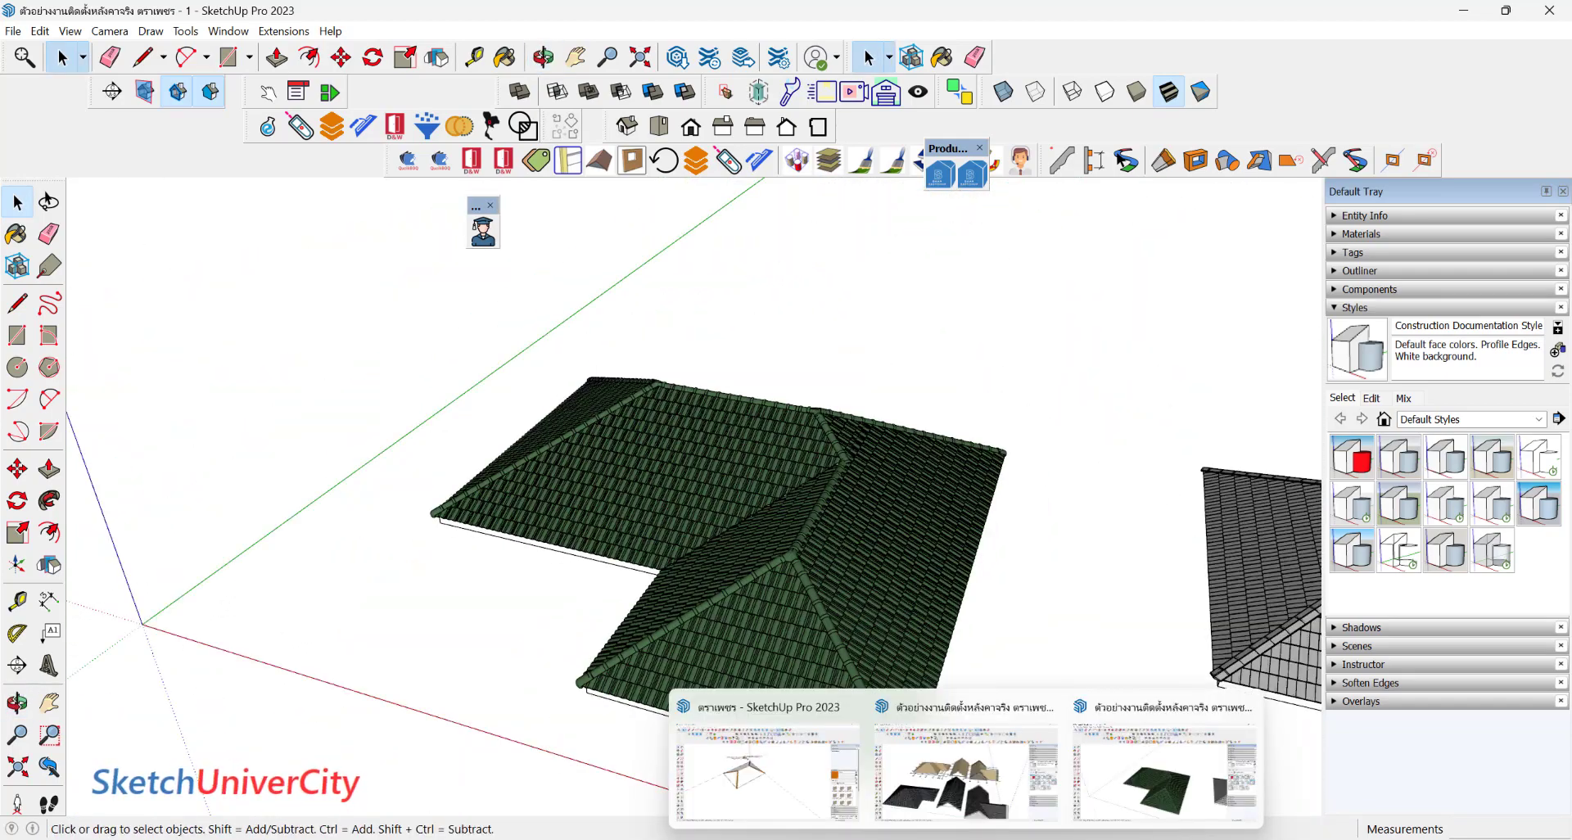
{"action": "left_click", "coordinate": [701, 750]}
{"action": "mouse_move", "coordinate": [593, 526]}
{"action": "middle_mouse_down"}
{"action": "mouse_move", "coordinate": [379, 403]}
{"action": "mouse_move", "coordinate": [407, 442]}
{"action": "mouse_move", "coordinate": [758, 273]}
{"action": "mouse_move", "coordinate": [593, 373]}
{"action": "mouse_move", "coordinate": [532, 672]}
{"action": "mouse_move", "coordinate": [452, 617]}
{"action": "middle_mouse_up"}
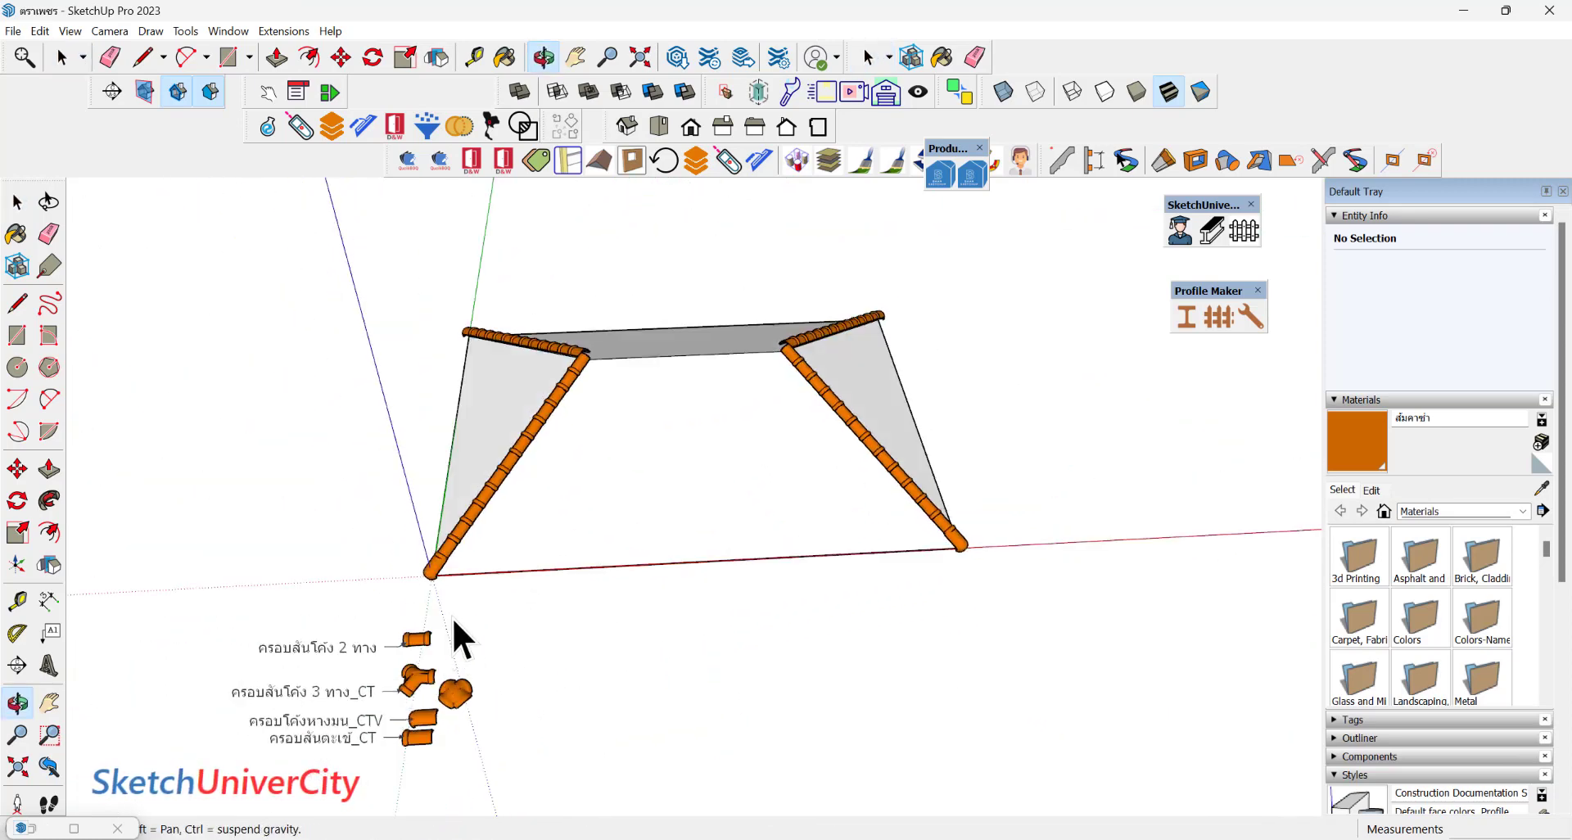
Select the left hip ridge group and rename its posts assembly to 'aรอบตะเข'.
{"action": "scroll", "coordinate": [547, 391], "scroll_direction": "up", "scroll_amount": 3}
{"action": "left_click", "coordinate": [549, 385]}
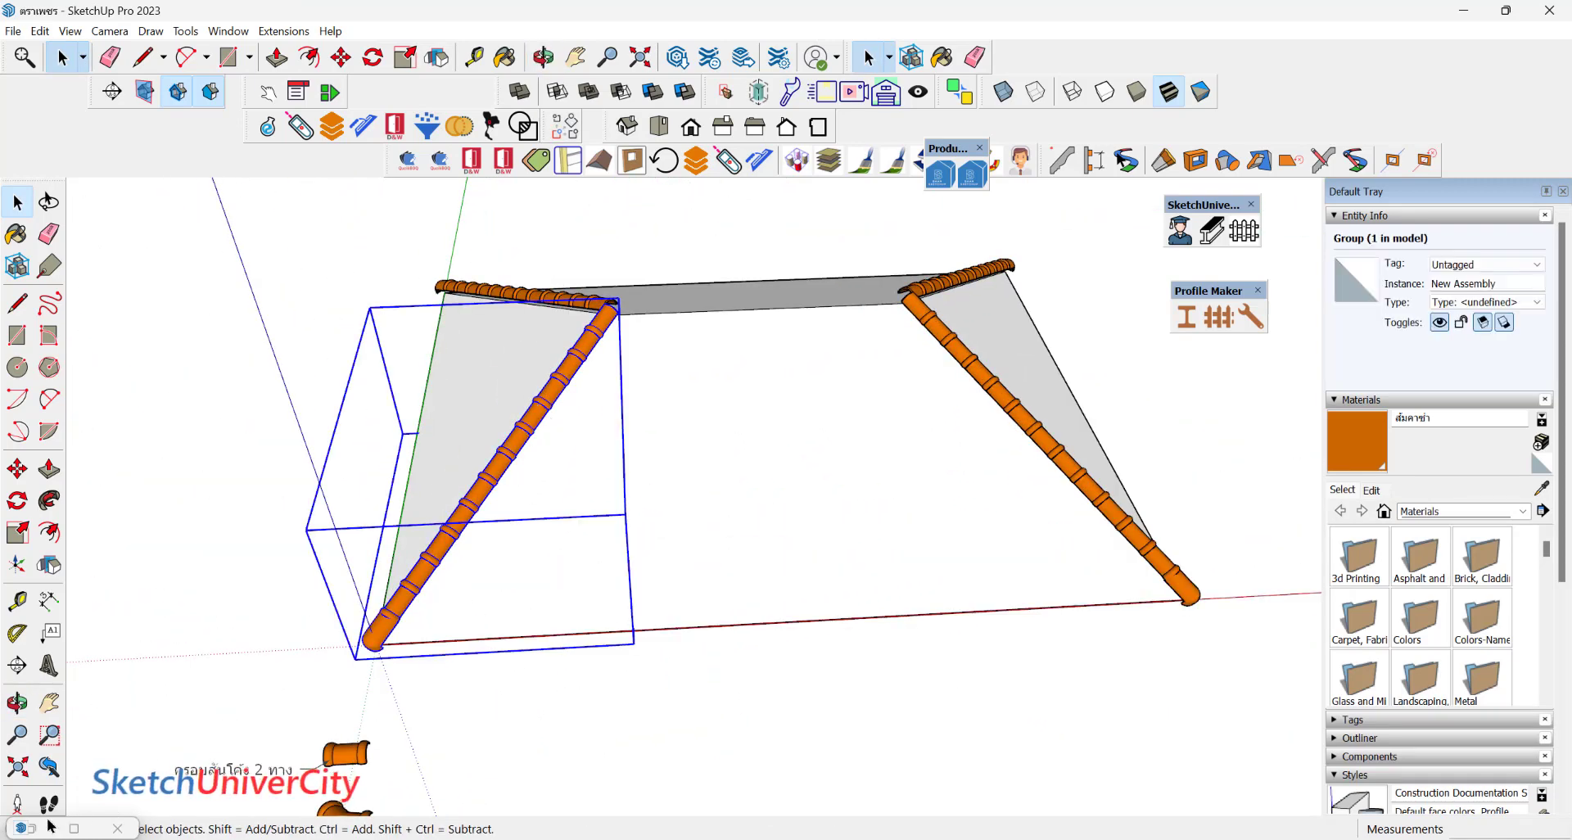
{"action": "left_click", "coordinate": [73, 828]}
{"action": "mouse_move", "coordinate": [590, 684]}
{"action": "left_mouse_down"}
{"action": "mouse_move", "coordinate": [790, 379]}
{"action": "mouse_move", "coordinate": [983, 303]}
{"action": "left_mouse_up"}
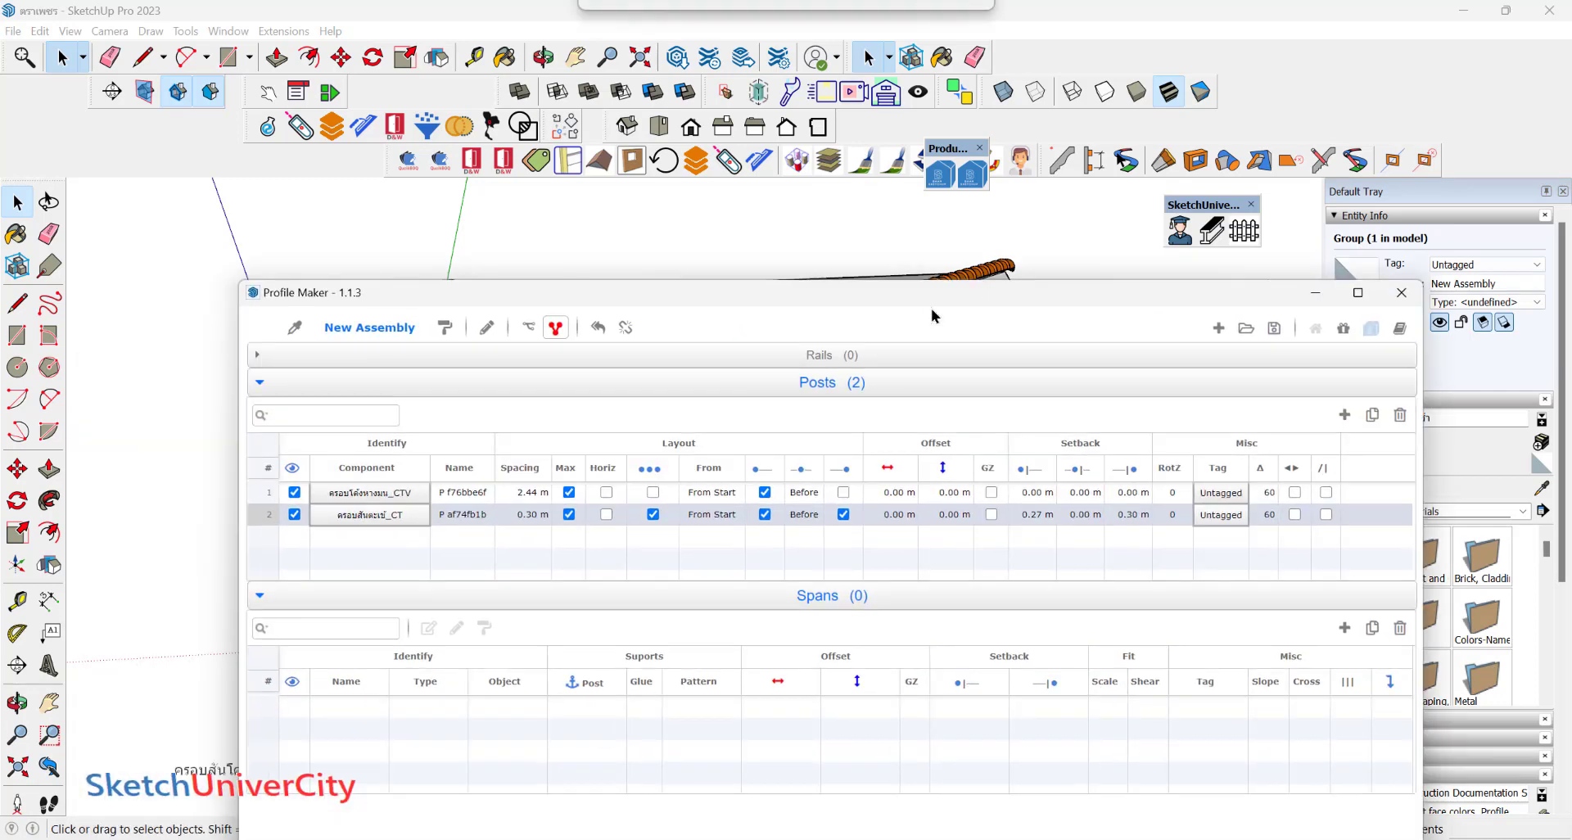
{"action": "double_click", "coordinate": [411, 327]}
{"action": "type", "text": "a"}
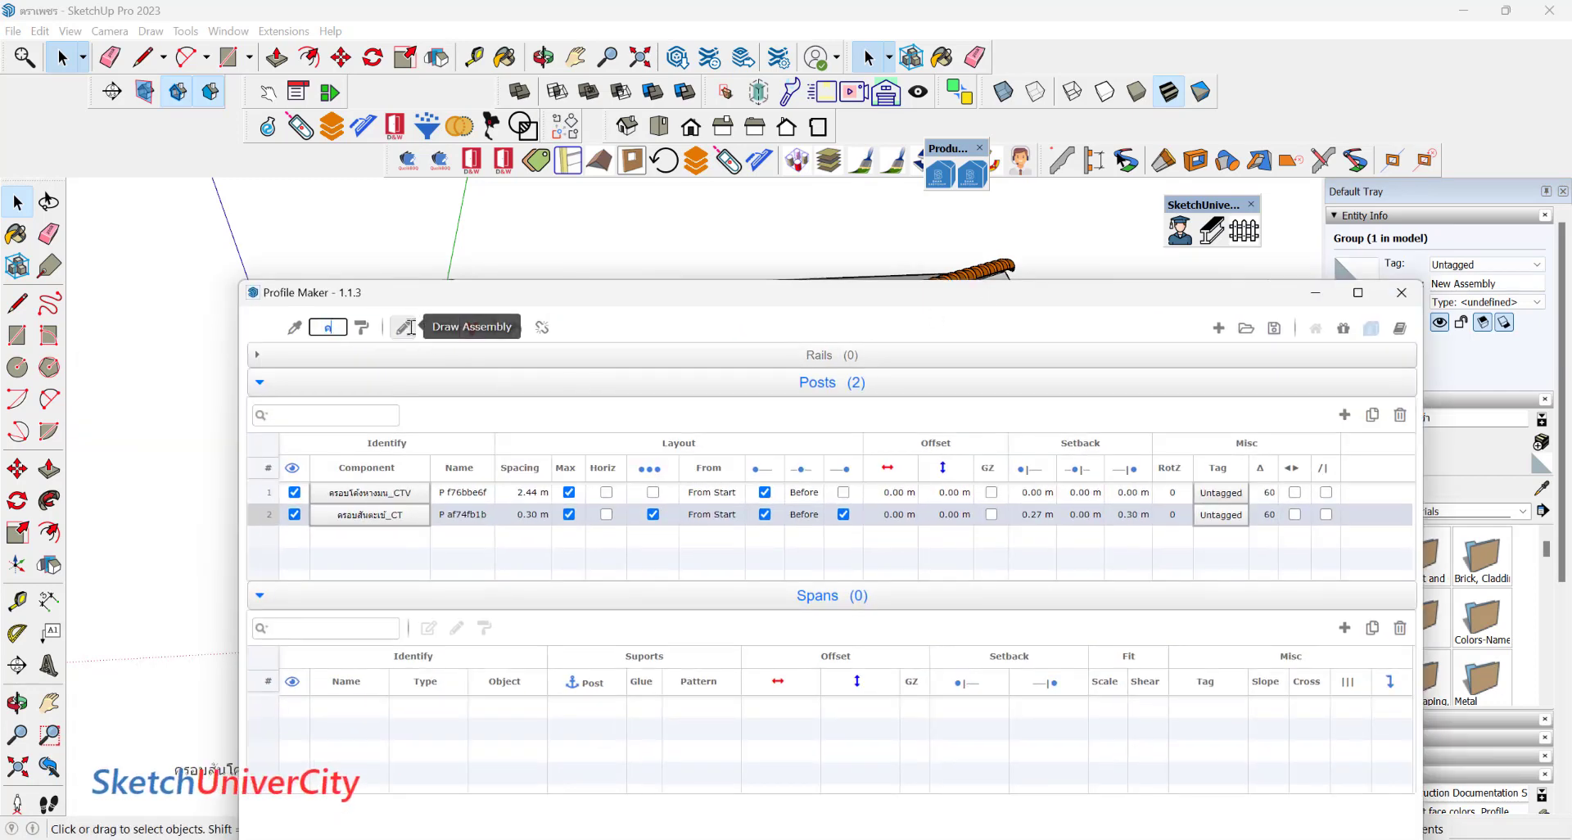
{"action": "type", "text": "รอบ"}
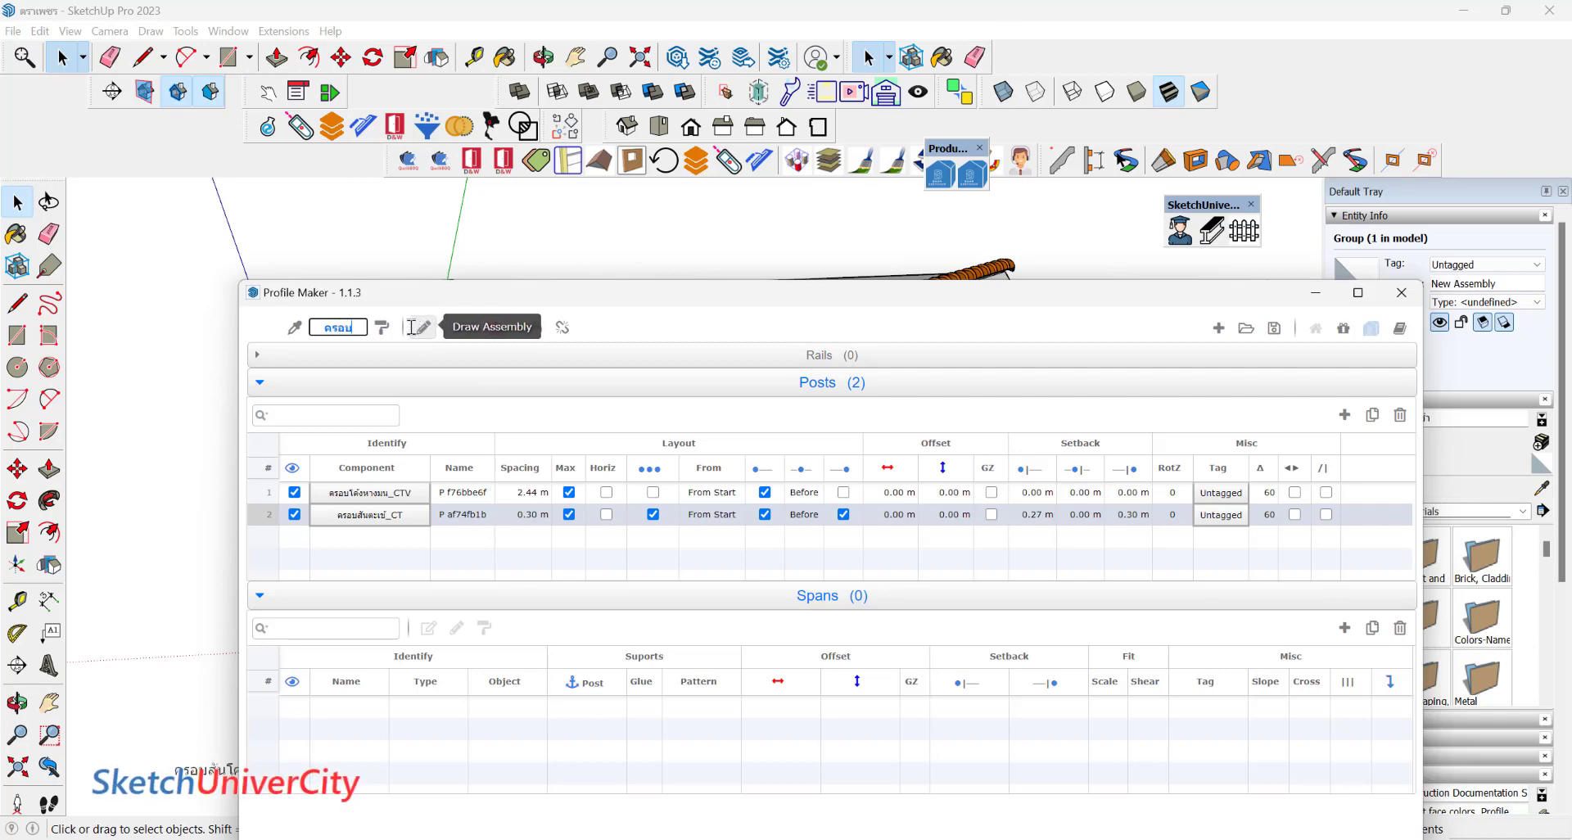
{"action": "type", "text": "ตะเข้"}
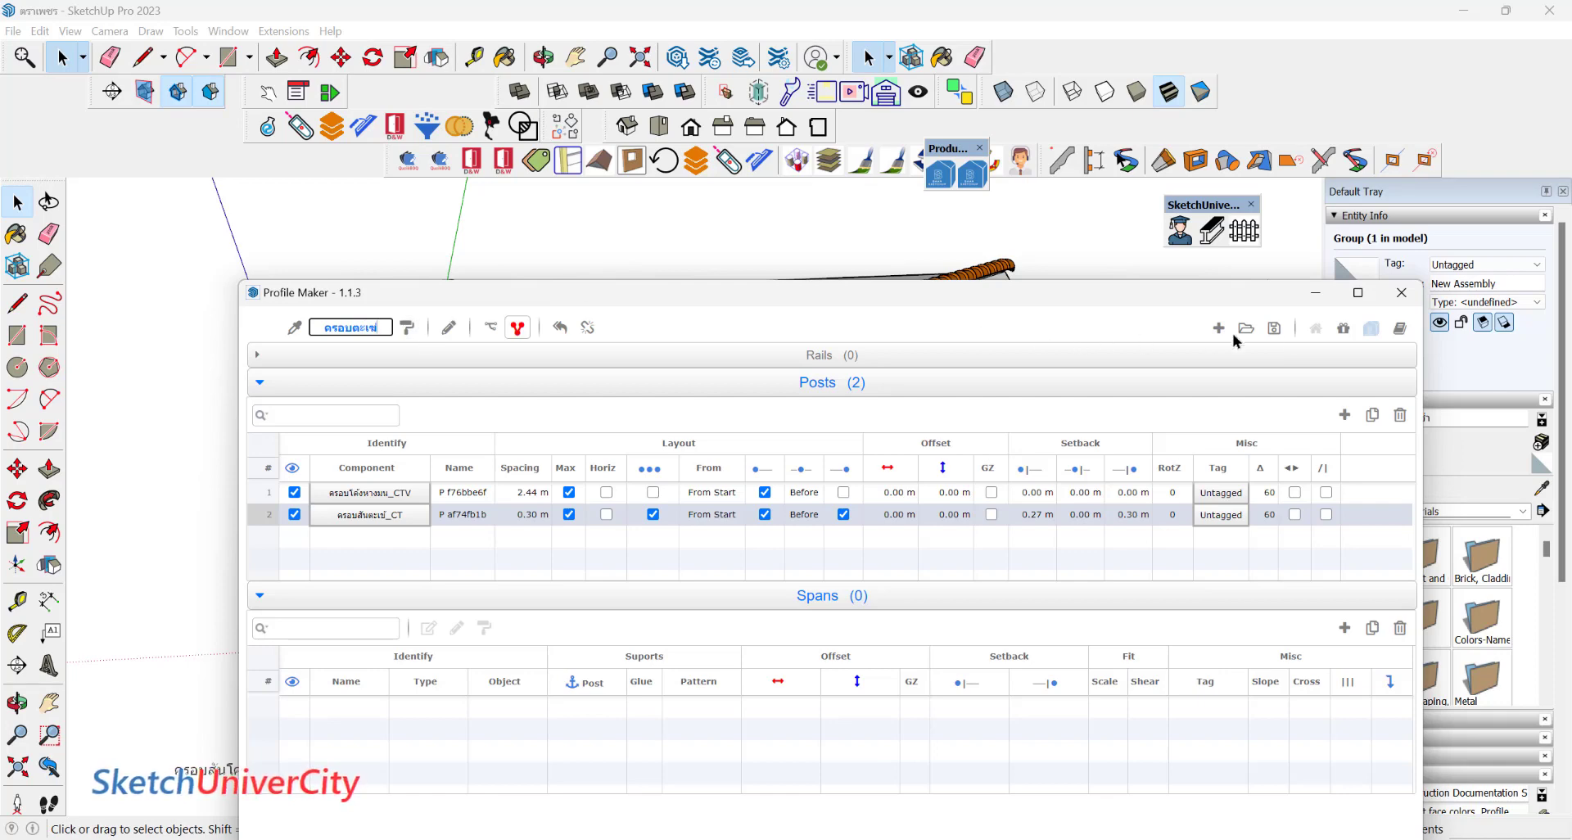
Save the assembly as 'ครอบต' on the Desktop.
{"action": "left_click", "coordinate": [1275, 329]}
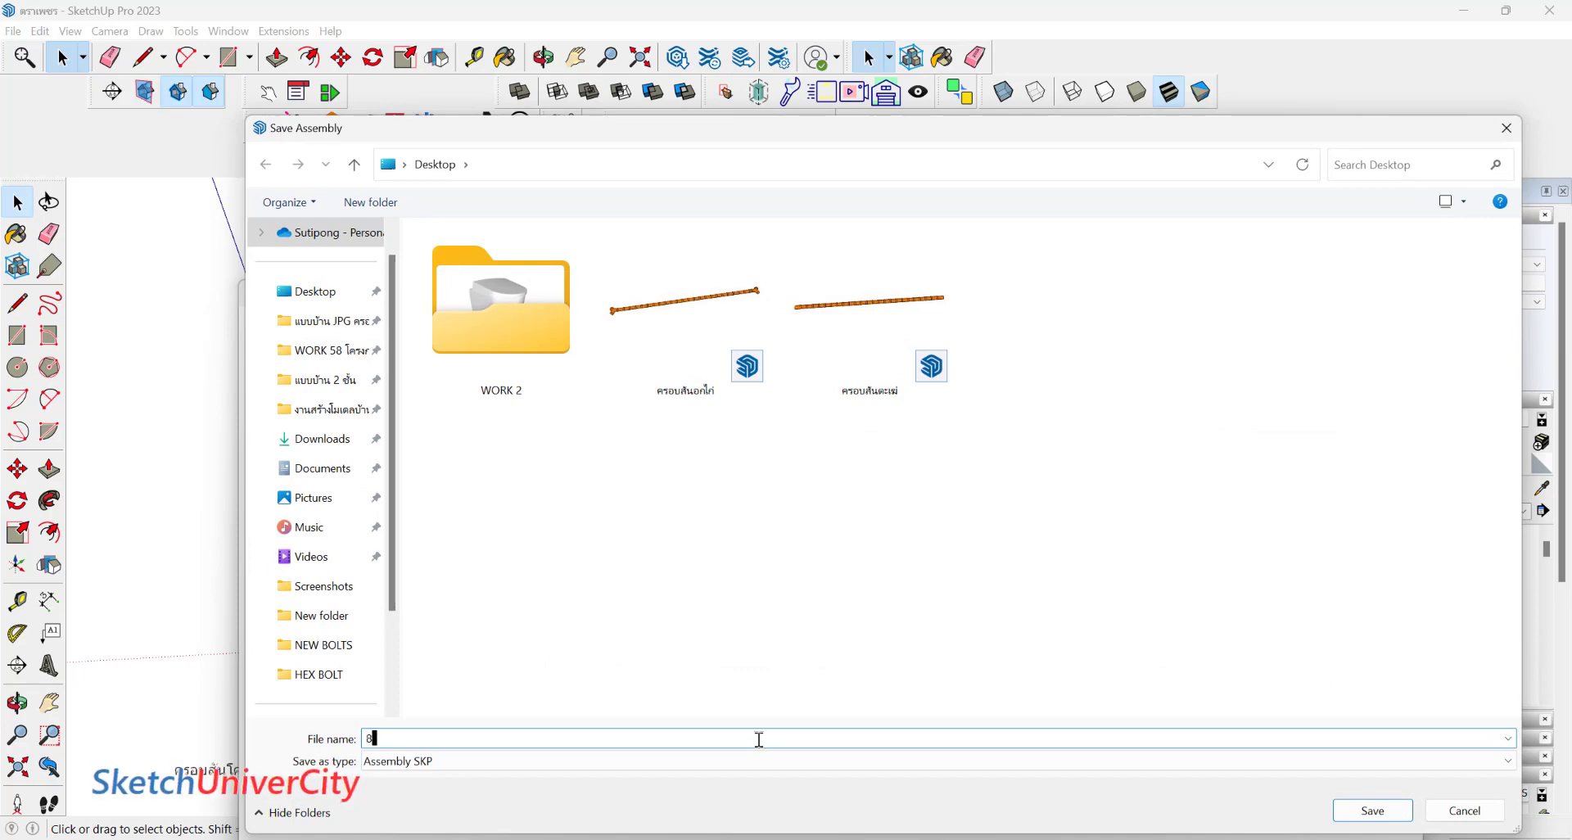
{"action": "type", "text": "ครอบตะเฆ่"}
{"action": "left_click", "coordinate": [1352, 809]}
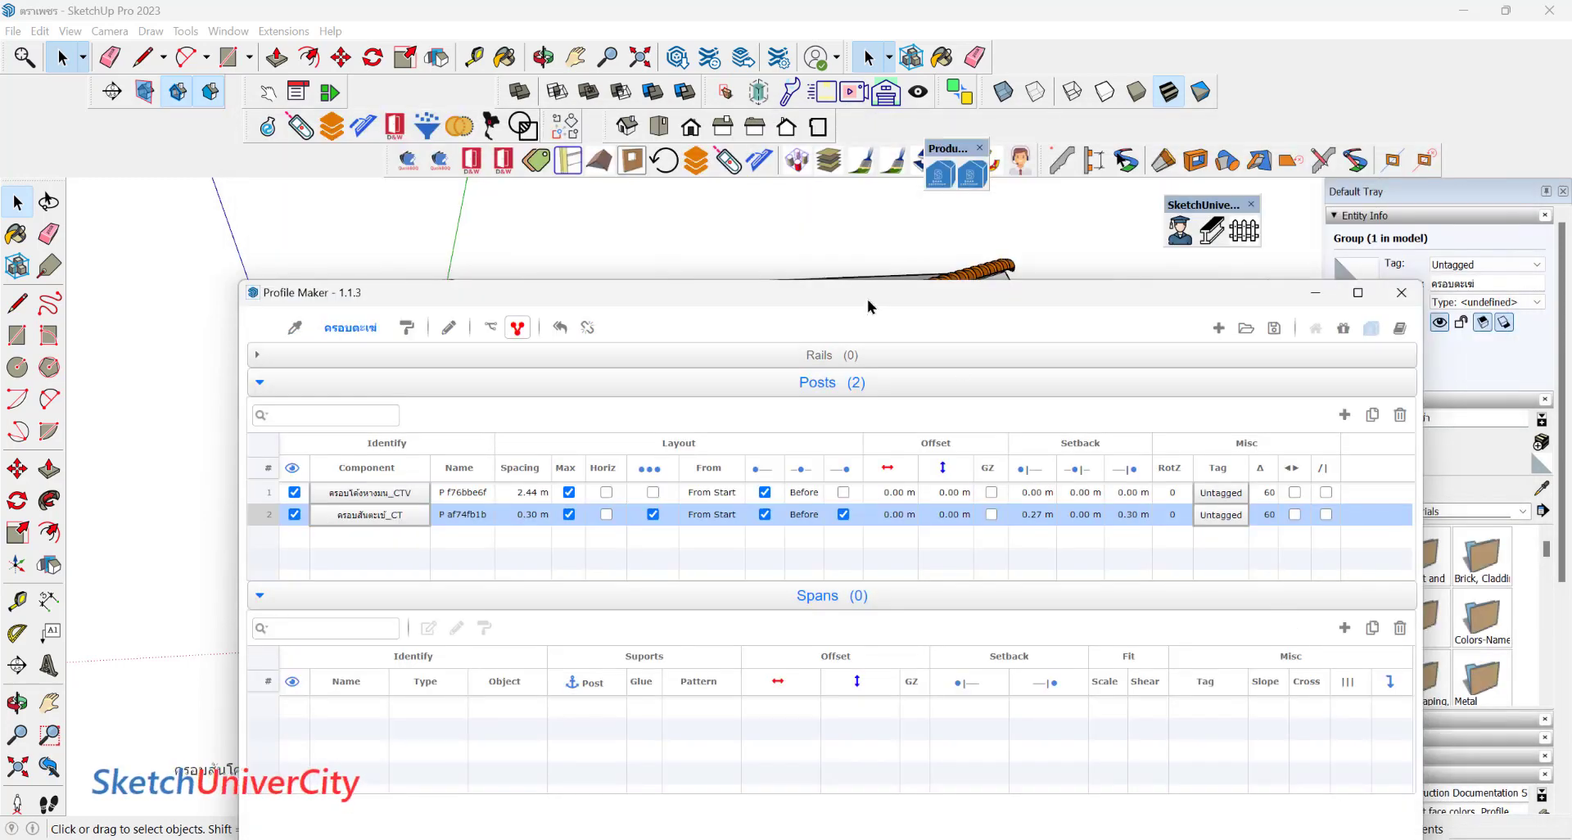
{"action": "left_click_drag", "start_coordinate": [867, 298], "coordinate": [854, 488]}
Remove the old cap tile group from the hip edge.
{"action": "scroll", "coordinate": [689, 322], "scroll_direction": "down", "scroll_amount": 2}
{"action": "scroll", "coordinate": [635, 366], "scroll_direction": "down", "scroll_amount": 1}
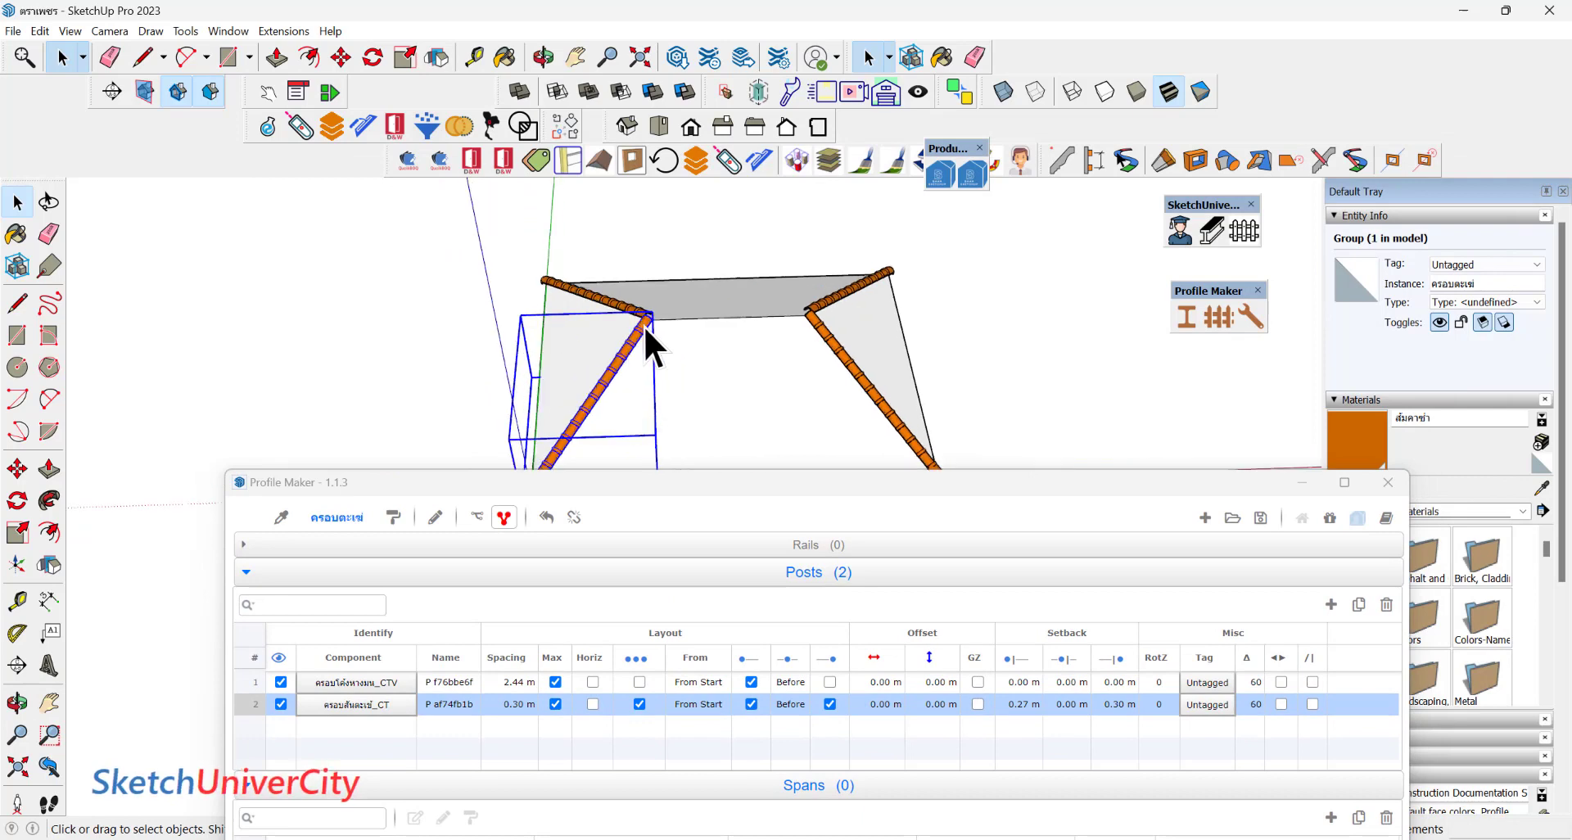
{"action": "scroll", "coordinate": [644, 324], "scroll_direction": "down", "scroll_amount": 1}
{"action": "scroll", "coordinate": [690, 262], "scroll_direction": "down", "scroll_amount": 2}
{"action": "scroll", "coordinate": [690, 260], "scroll_direction": "up", "scroll_amount": 2}
{"action": "scroll", "coordinate": [699, 279], "scroll_direction": "up", "scroll_amount": 2}
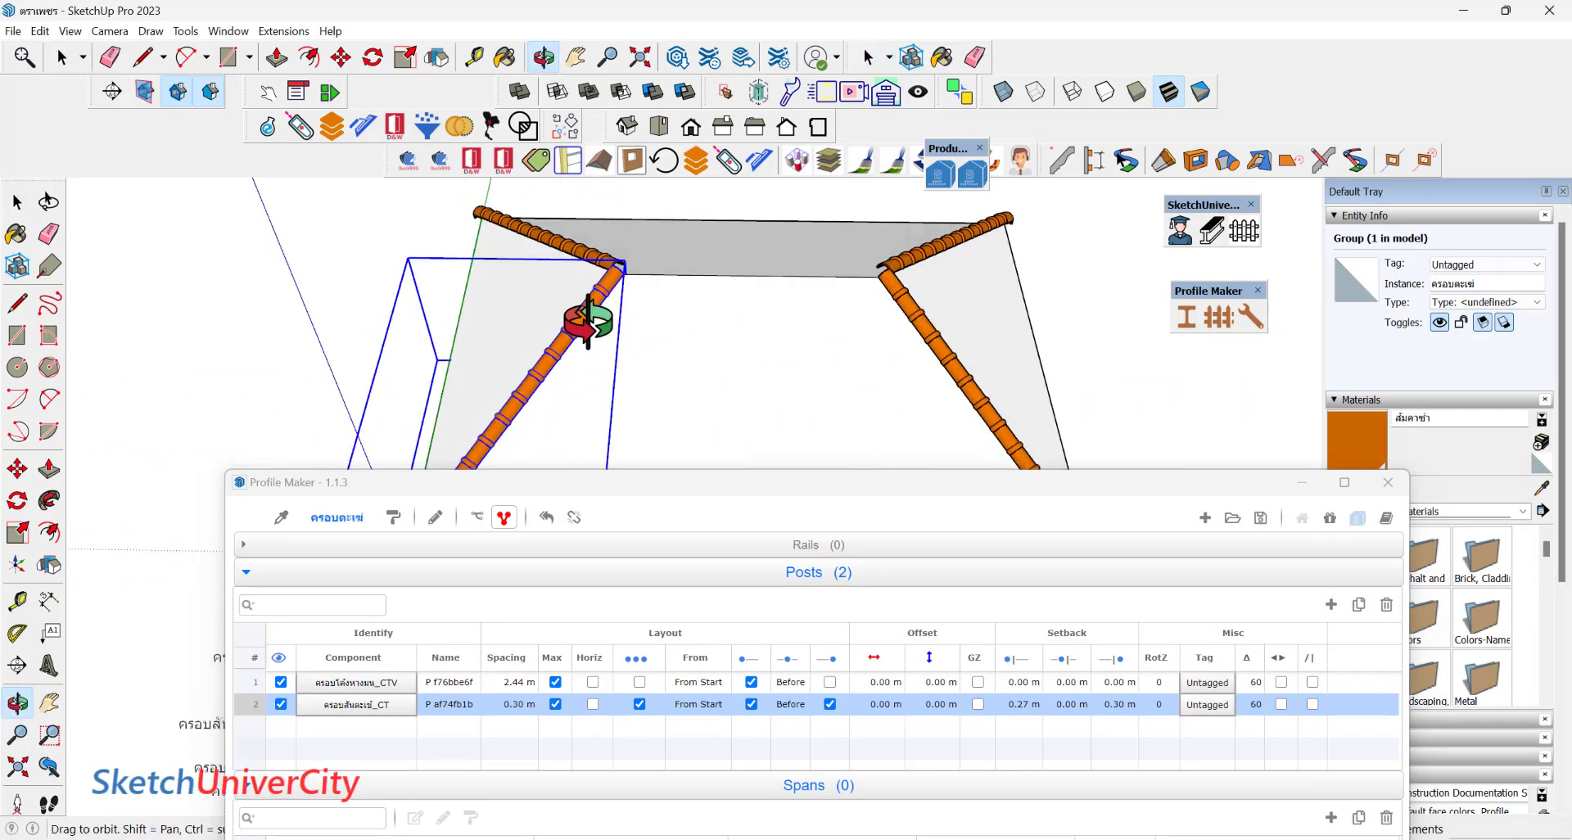
{"action": "mouse_move", "coordinate": [586, 327]}
{"action": "middle_mouse_down"}
{"action": "mouse_move", "coordinate": [516, 323]}
{"action": "mouse_move", "coordinate": [867, 323]}
{"action": "mouse_move", "coordinate": [740, 301]}
{"action": "middle_mouse_up"}
{"action": "scroll", "coordinate": [745, 278], "scroll_direction": "up", "scroll_amount": 2}
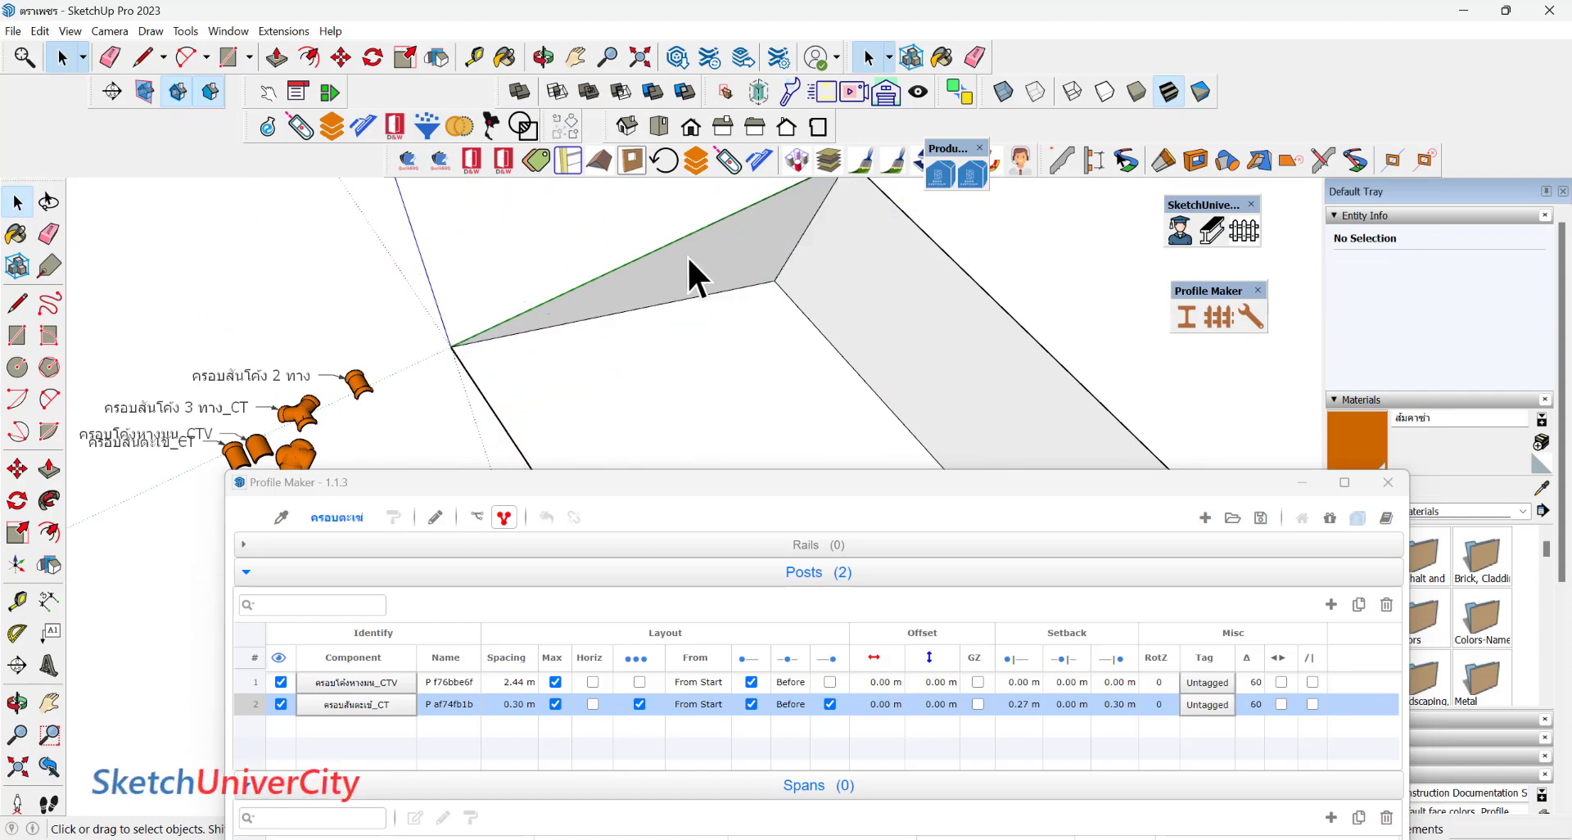
{"action": "mouse_move", "coordinate": [686, 256]}
{"action": "middle_mouse_down"}
{"action": "mouse_move", "coordinate": [829, 336]}
{"action": "mouse_move", "coordinate": [765, 344]}
{"action": "middle_mouse_up"}
{"action": "left_click", "coordinate": [764, 344]}
{"action": "scroll", "coordinate": [764, 344], "scroll_direction": "up", "scroll_amount": 2}
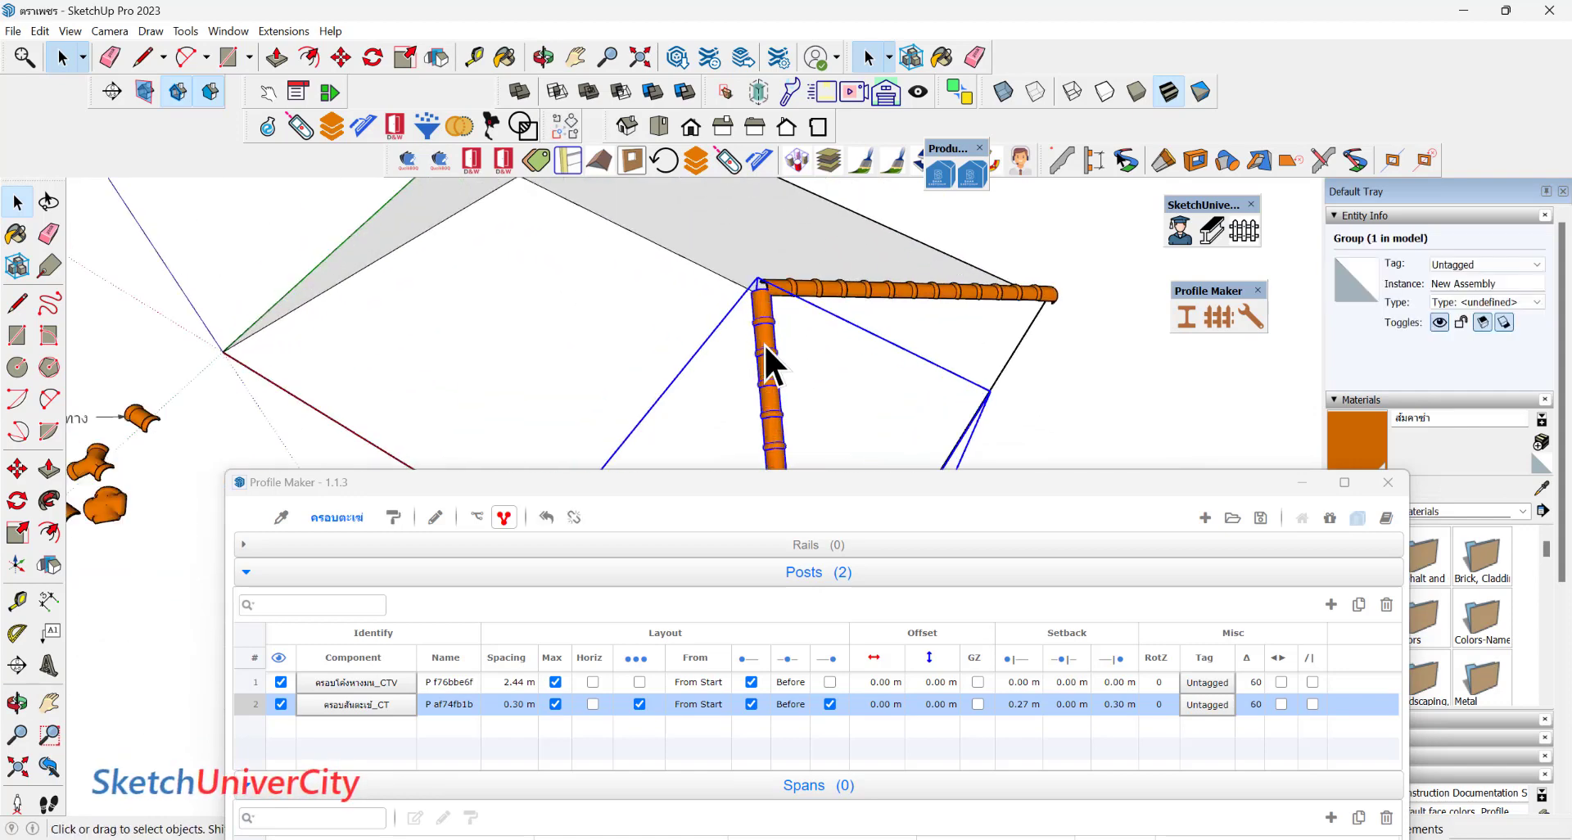
{"action": "scroll", "coordinate": [770, 335], "scroll_direction": "up", "scroll_amount": 2}
{"action": "key", "text": "ctrl+z"}
{"action": "scroll", "coordinate": [775, 311], "scroll_direction": "down", "scroll_amount": 1}
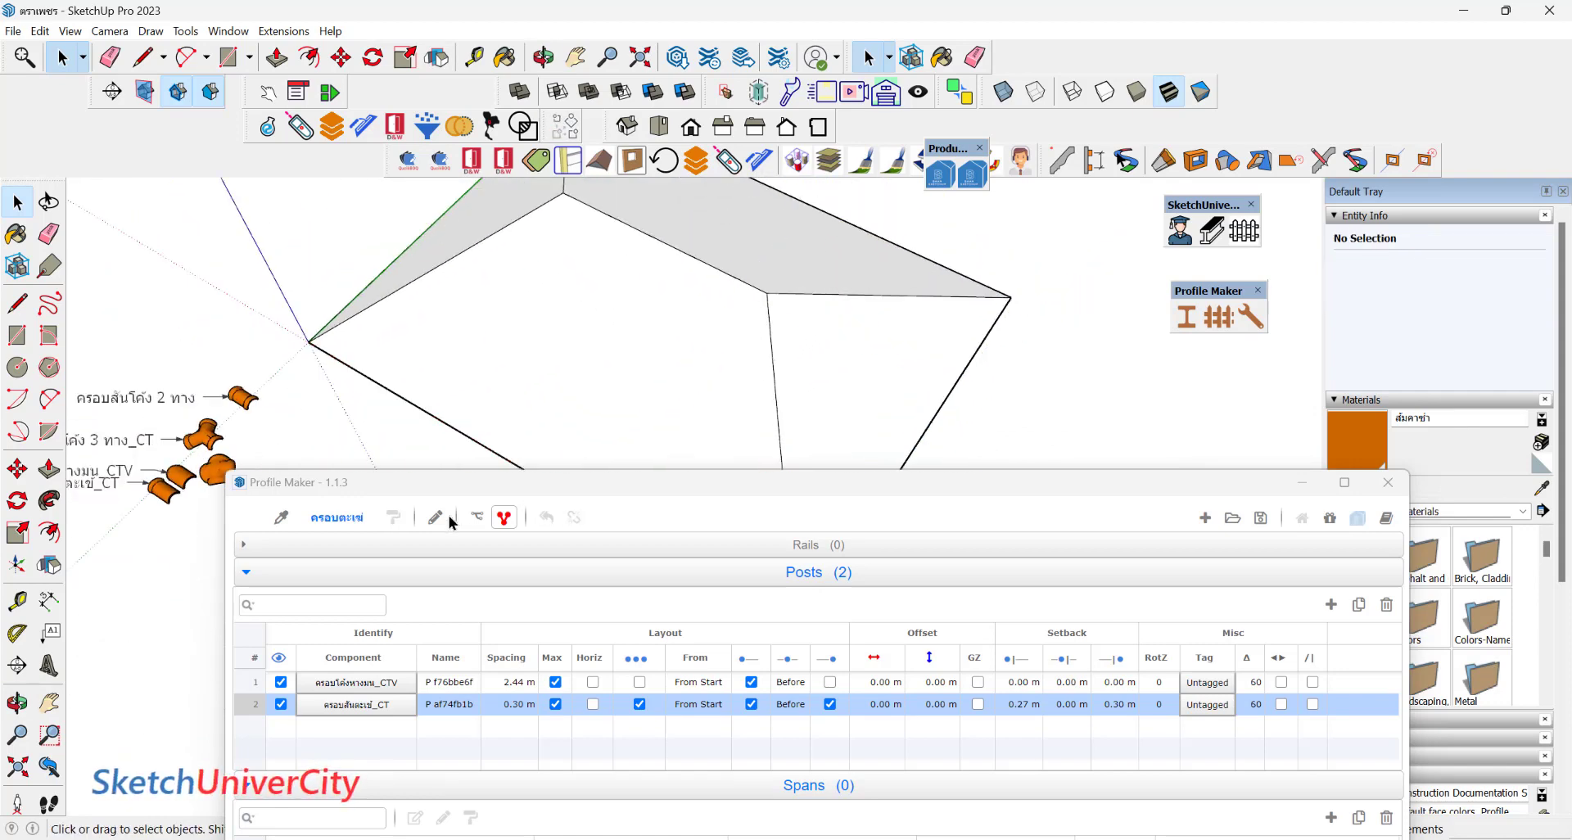
Draw the assembly path along the roof ridge to lay a new run of orange tiles.
{"action": "left_click", "coordinate": [434, 516]}
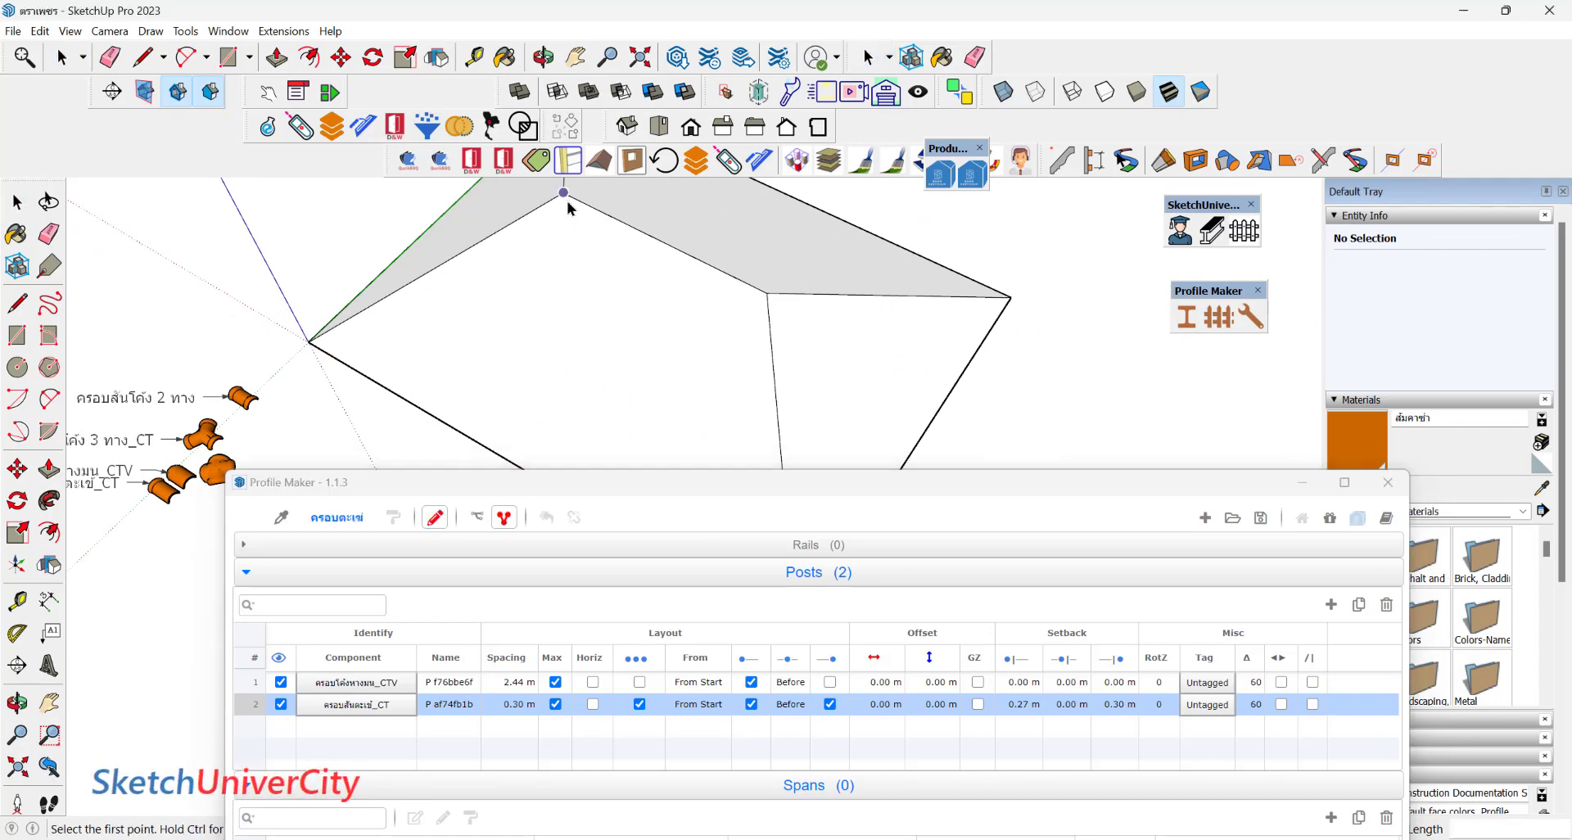
{"action": "double_click", "coordinate": [764, 292]}
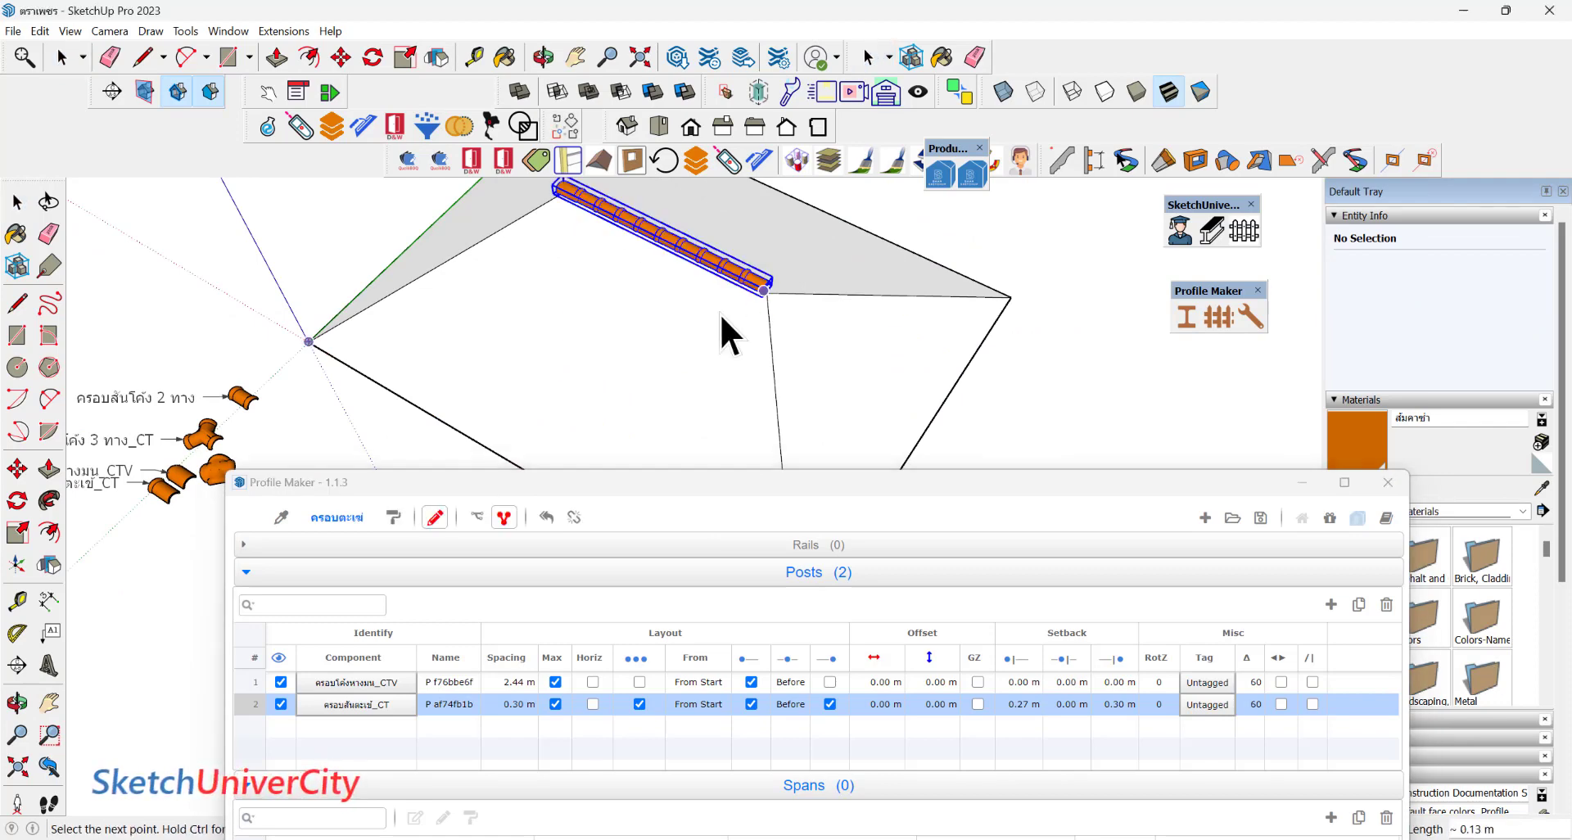
{"action": "mouse_move", "coordinate": [720, 313]}
{"action": "middle_mouse_down"}
{"action": "mouse_move", "coordinate": [951, 244]}
{"action": "mouse_move", "coordinate": [542, 337]}
{"action": "mouse_move", "coordinate": [606, 346]}
{"action": "middle_mouse_up"}
{"action": "scroll", "coordinate": [524, 350], "scroll_direction": "up", "scroll_amount": 2}
Change post row 2's start setback from 0.27 m to 0 and reapply the assembly to the ridge group.
{"action": "scroll", "coordinate": [524, 351], "scroll_direction": "up", "scroll_amount": 2}
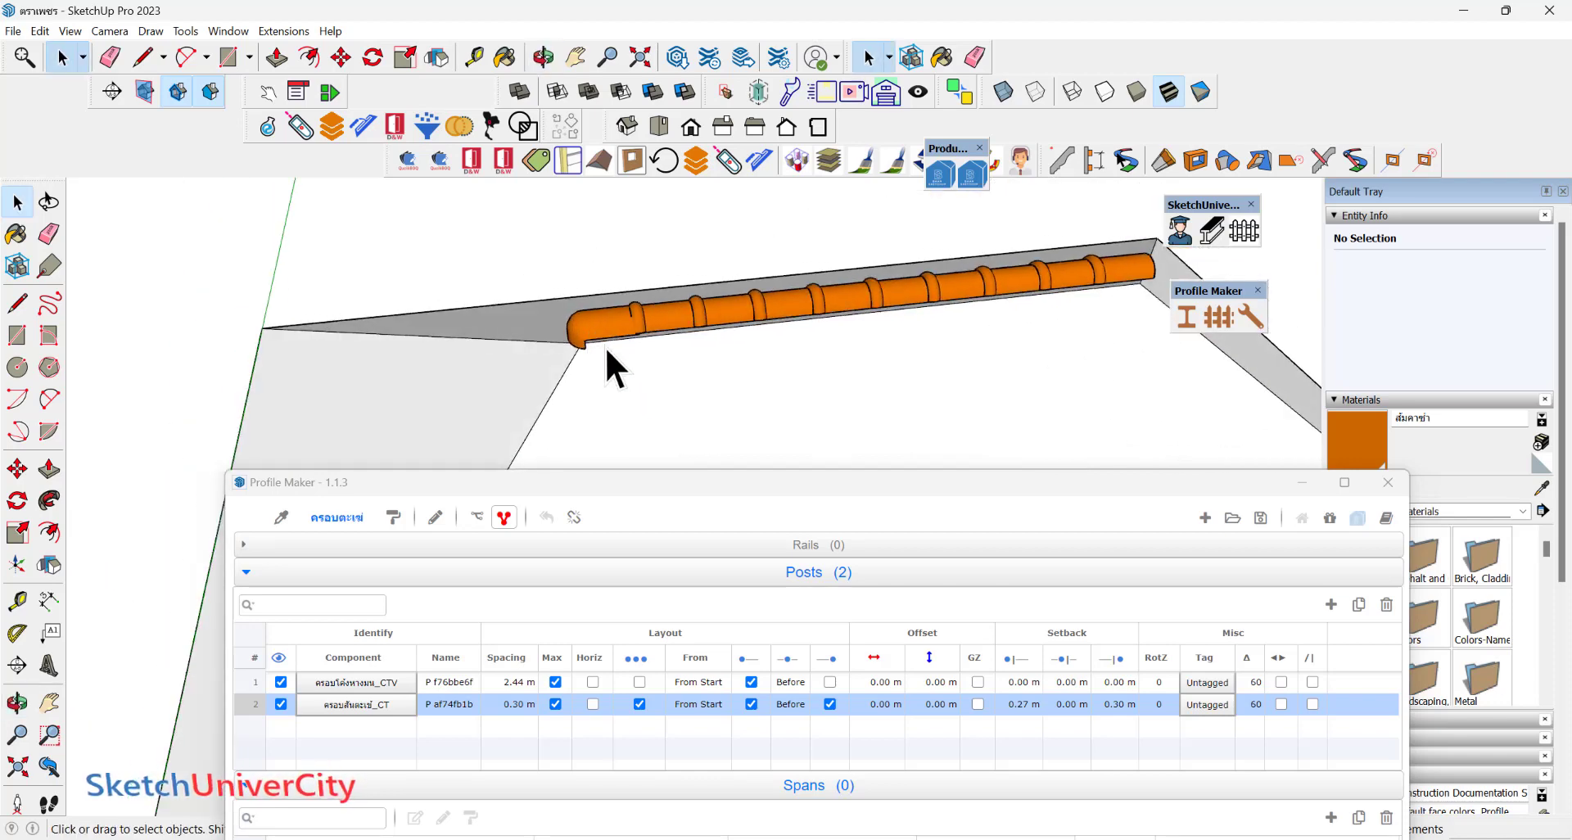
{"action": "double_click", "coordinate": [1015, 705]}
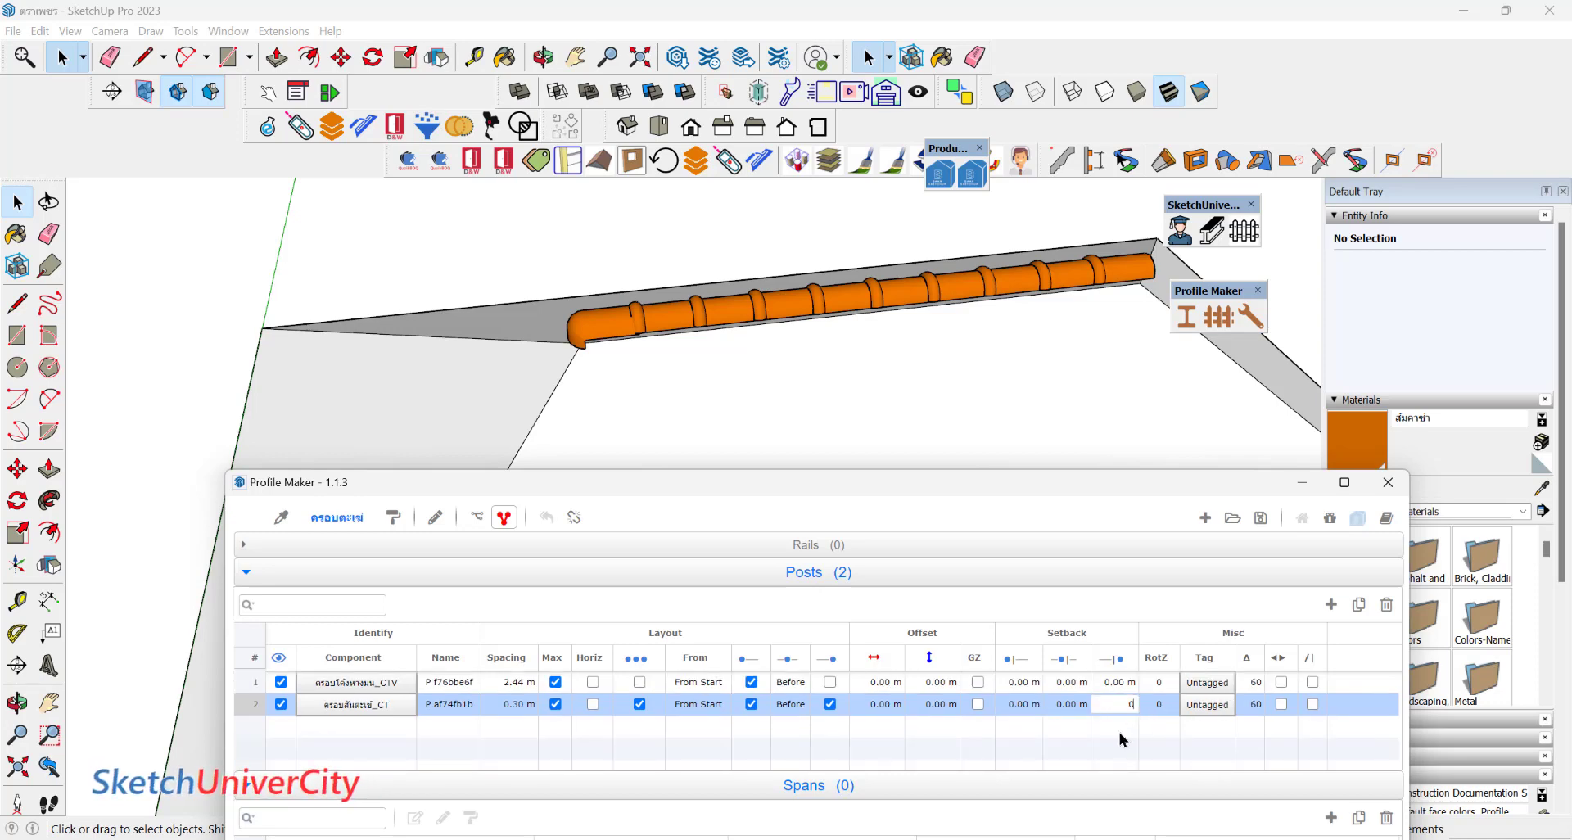
{"action": "left_click", "coordinate": [871, 292]}
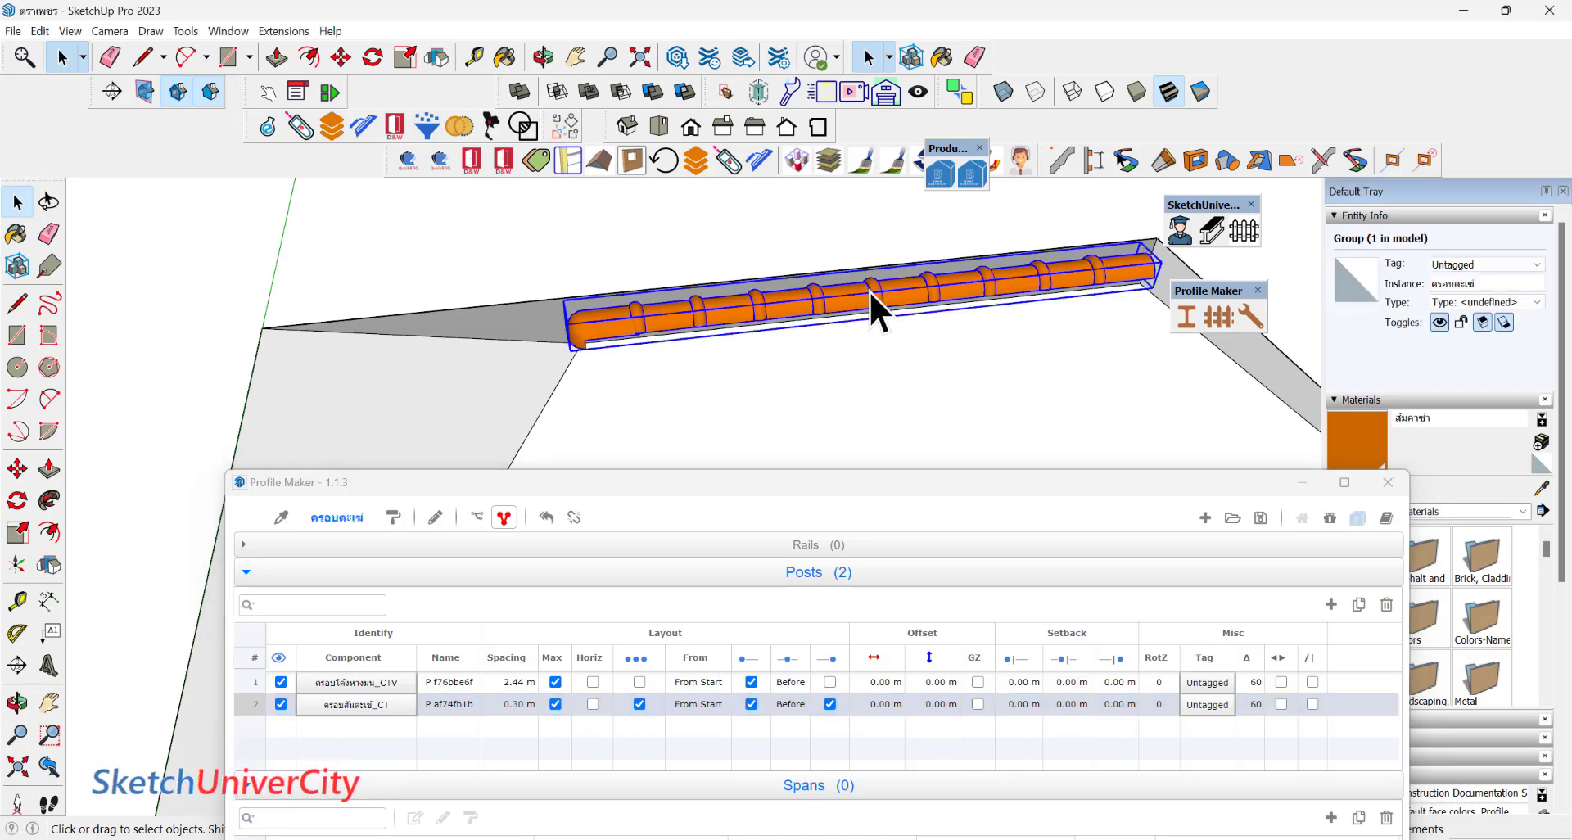
{"action": "left_click", "coordinate": [393, 518]}
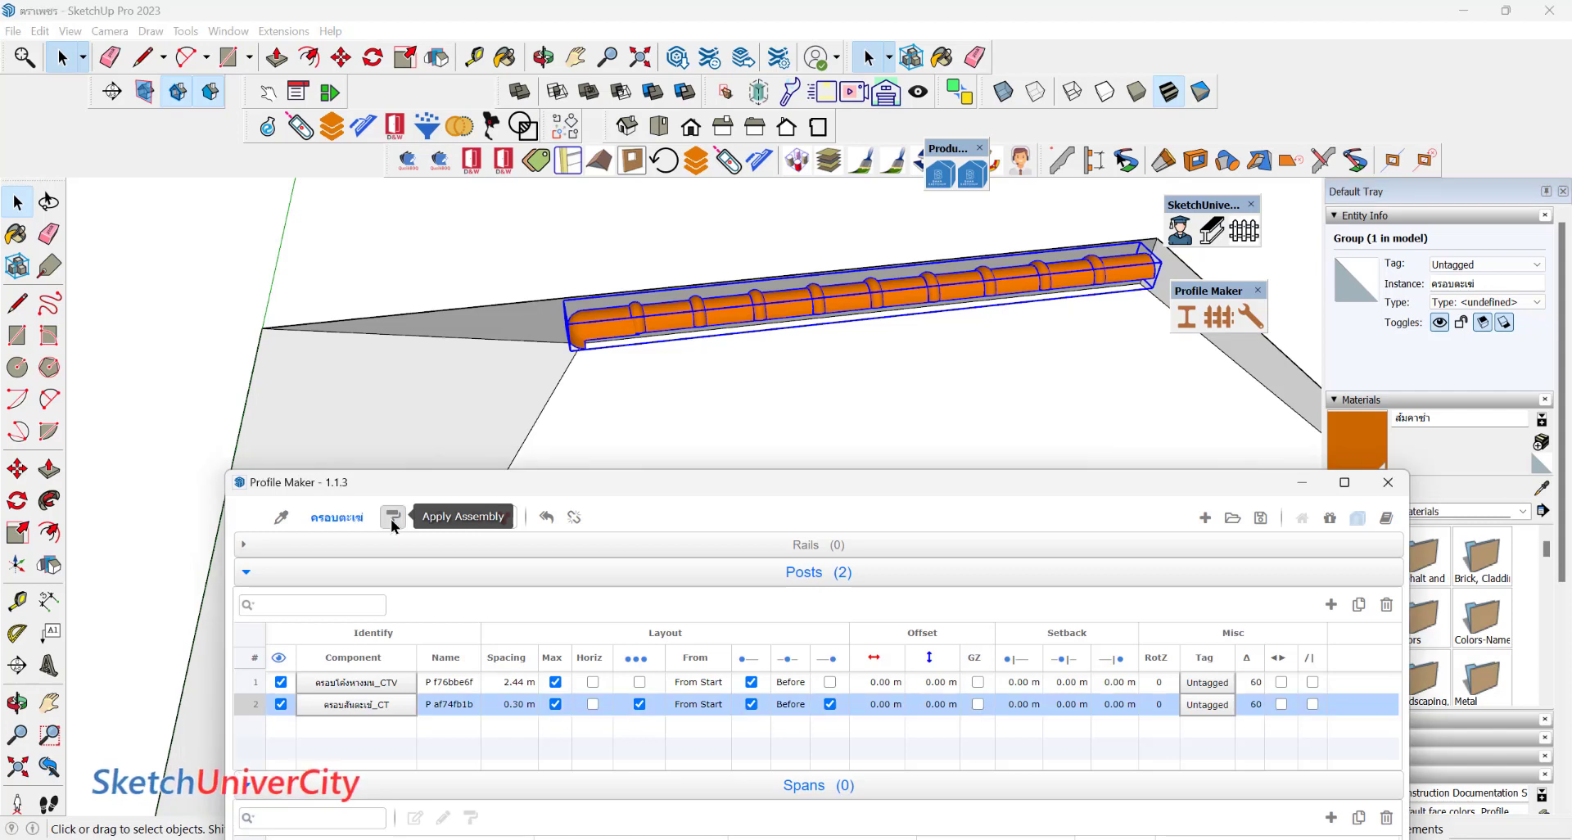
{"action": "middle_click_drag", "start_coordinate": [582, 365], "coordinate": [547, 279]}
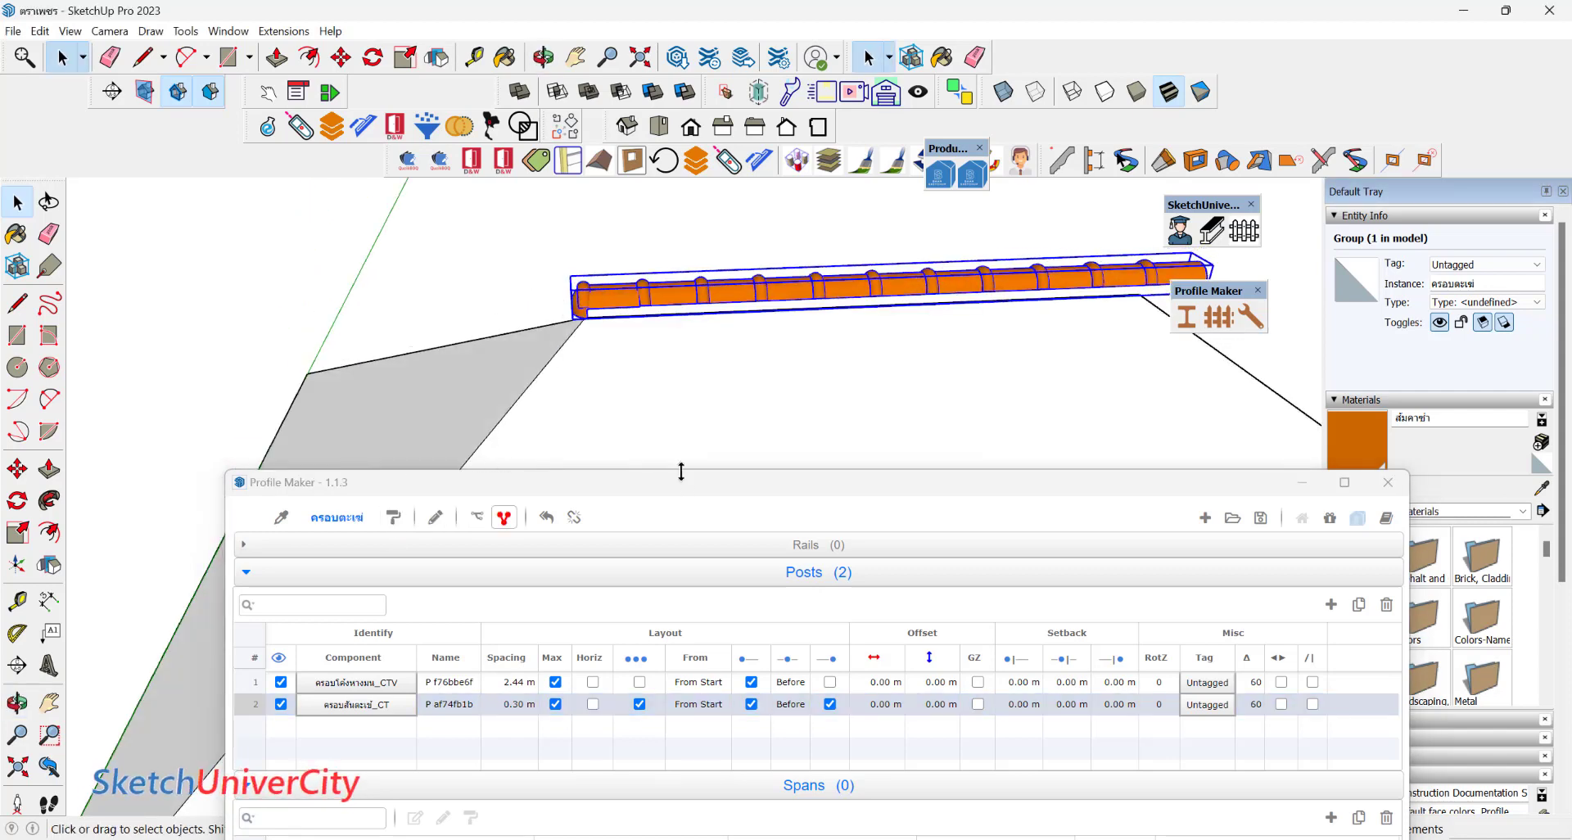
{"action": "left_click_drag", "start_coordinate": [610, 489], "coordinate": [923, 458]}
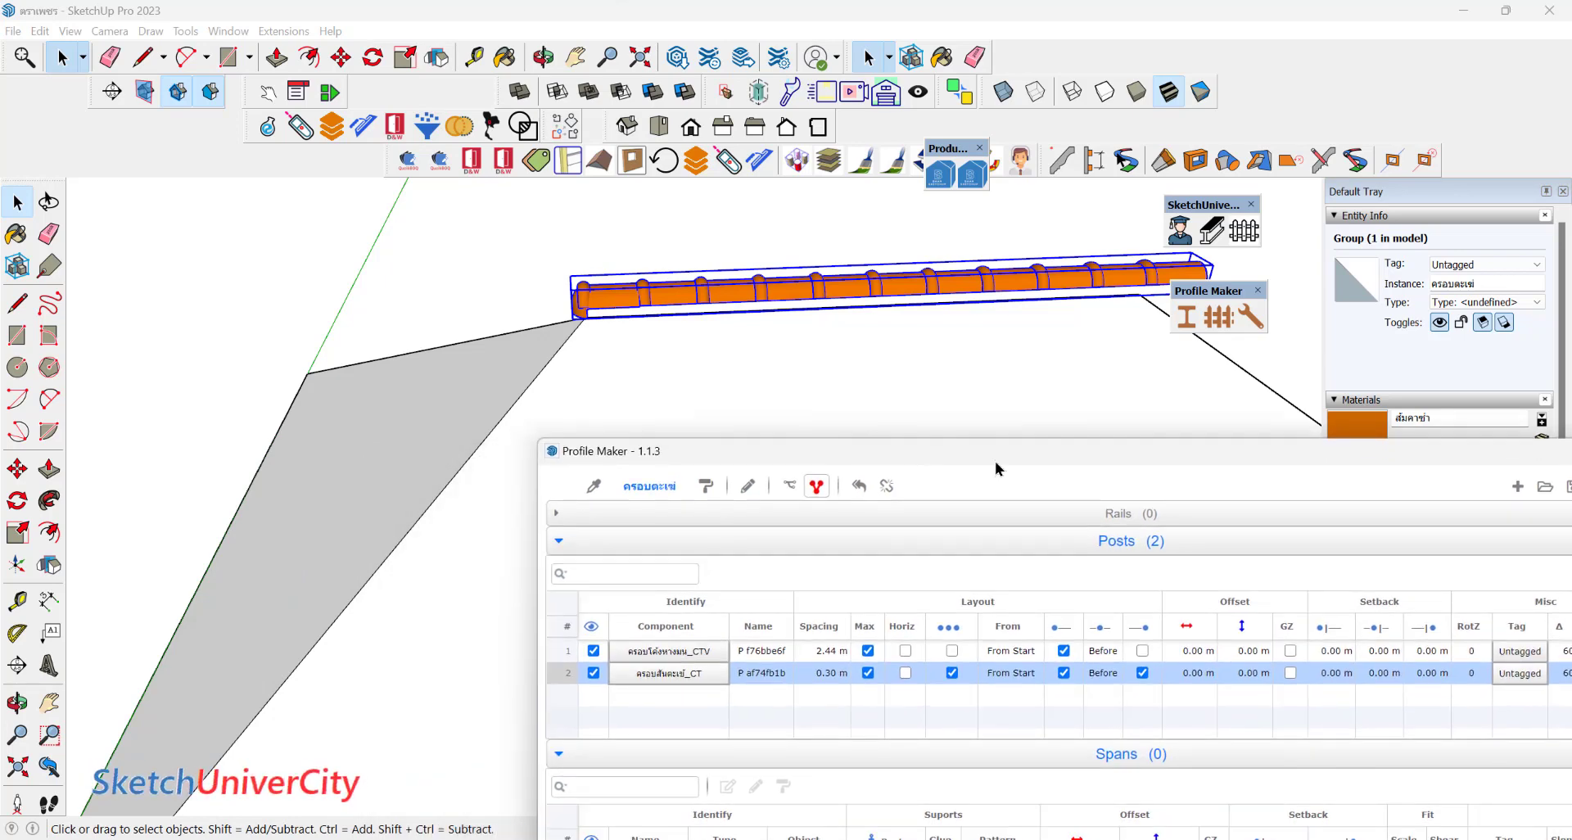
Reapply the assembly to the ridge tile group, then begin picking a new component for post row 1.
{"action": "left_click", "coordinate": [710, 486]}
{"action": "left_click", "coordinate": [560, 323]}
{"action": "left_click", "coordinate": [699, 293]}
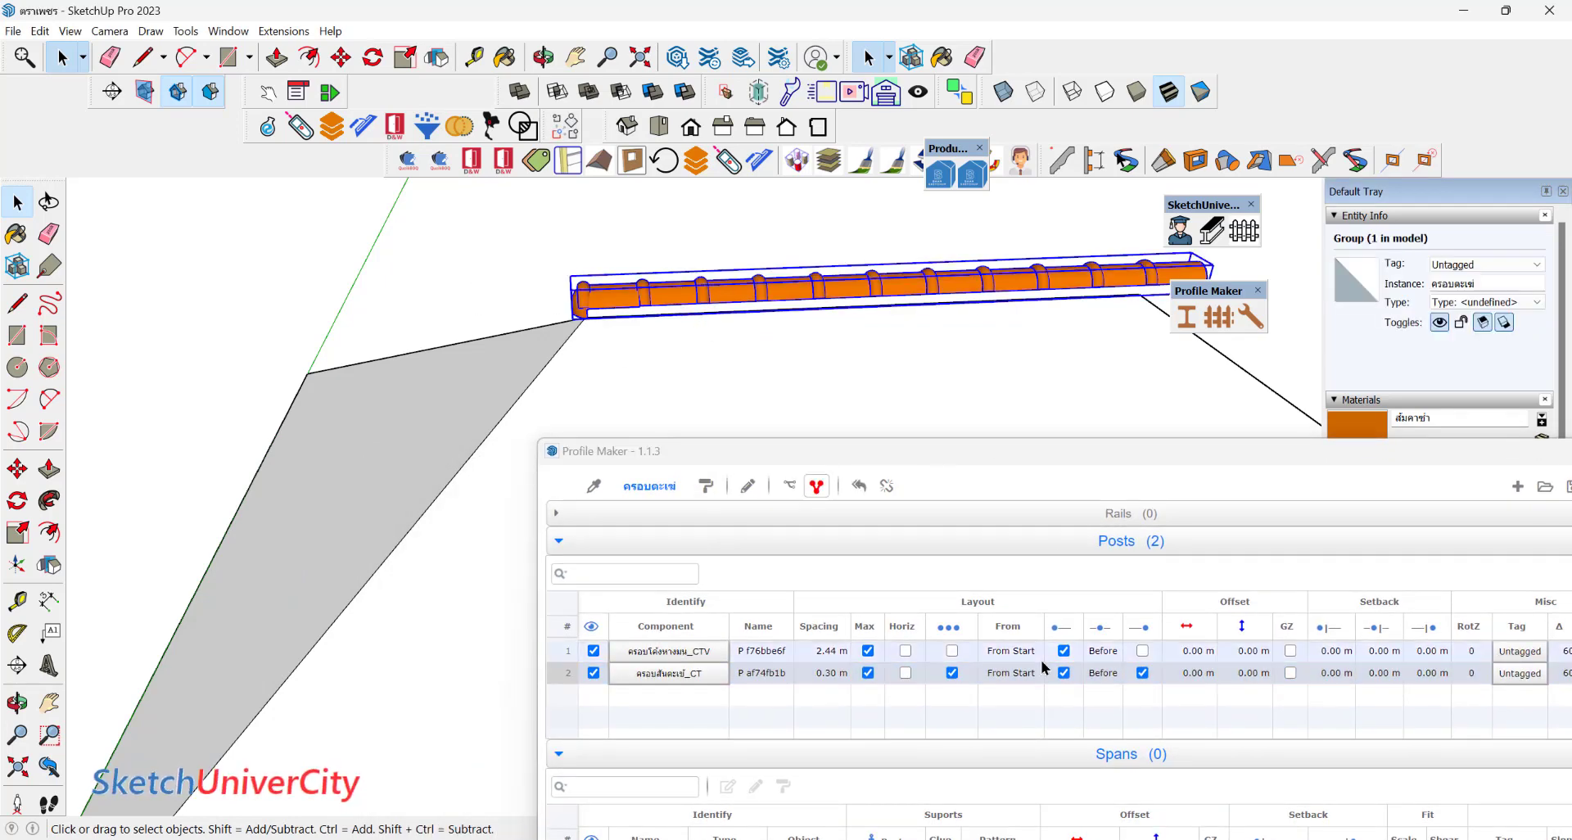
{"action": "left_click", "coordinate": [634, 372]}
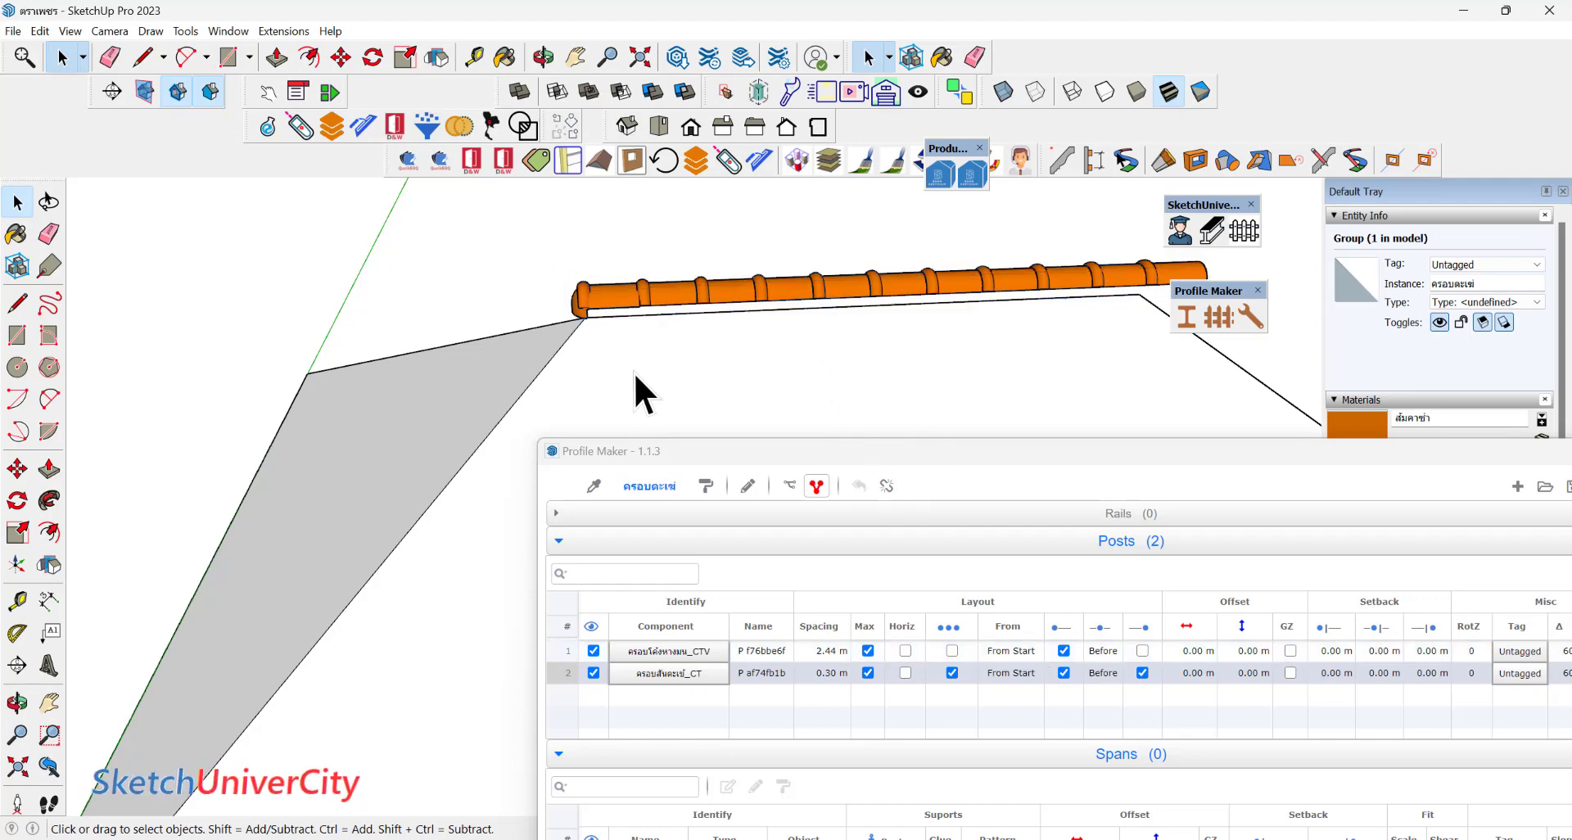
{"action": "left_click", "coordinate": [706, 486]}
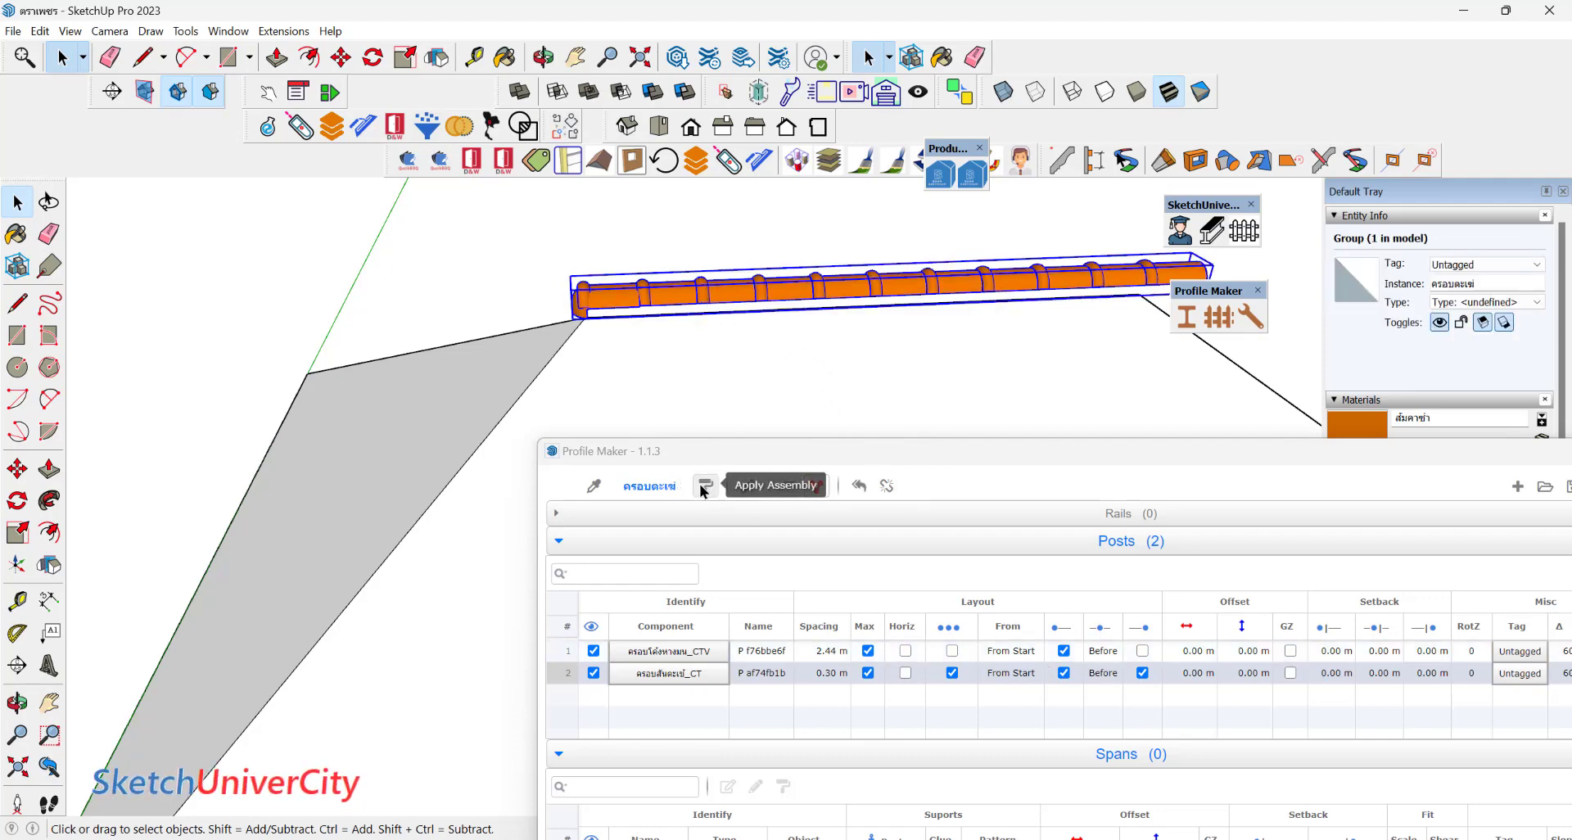
{"action": "scroll", "coordinate": [668, 299], "scroll_direction": "down", "scroll_amount": 1}
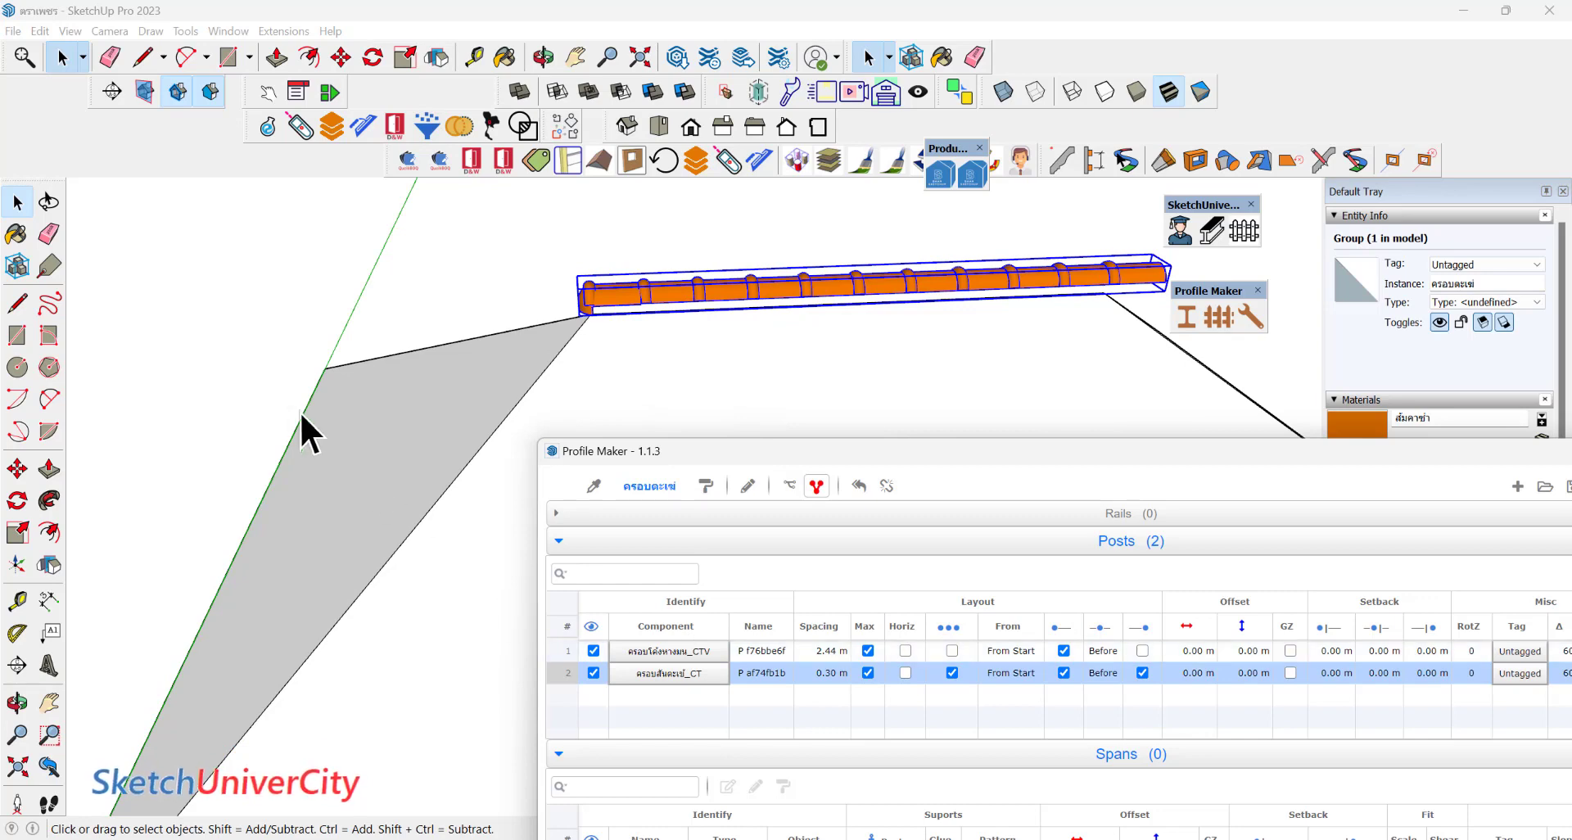
{"action": "left_click", "coordinate": [582, 440]}
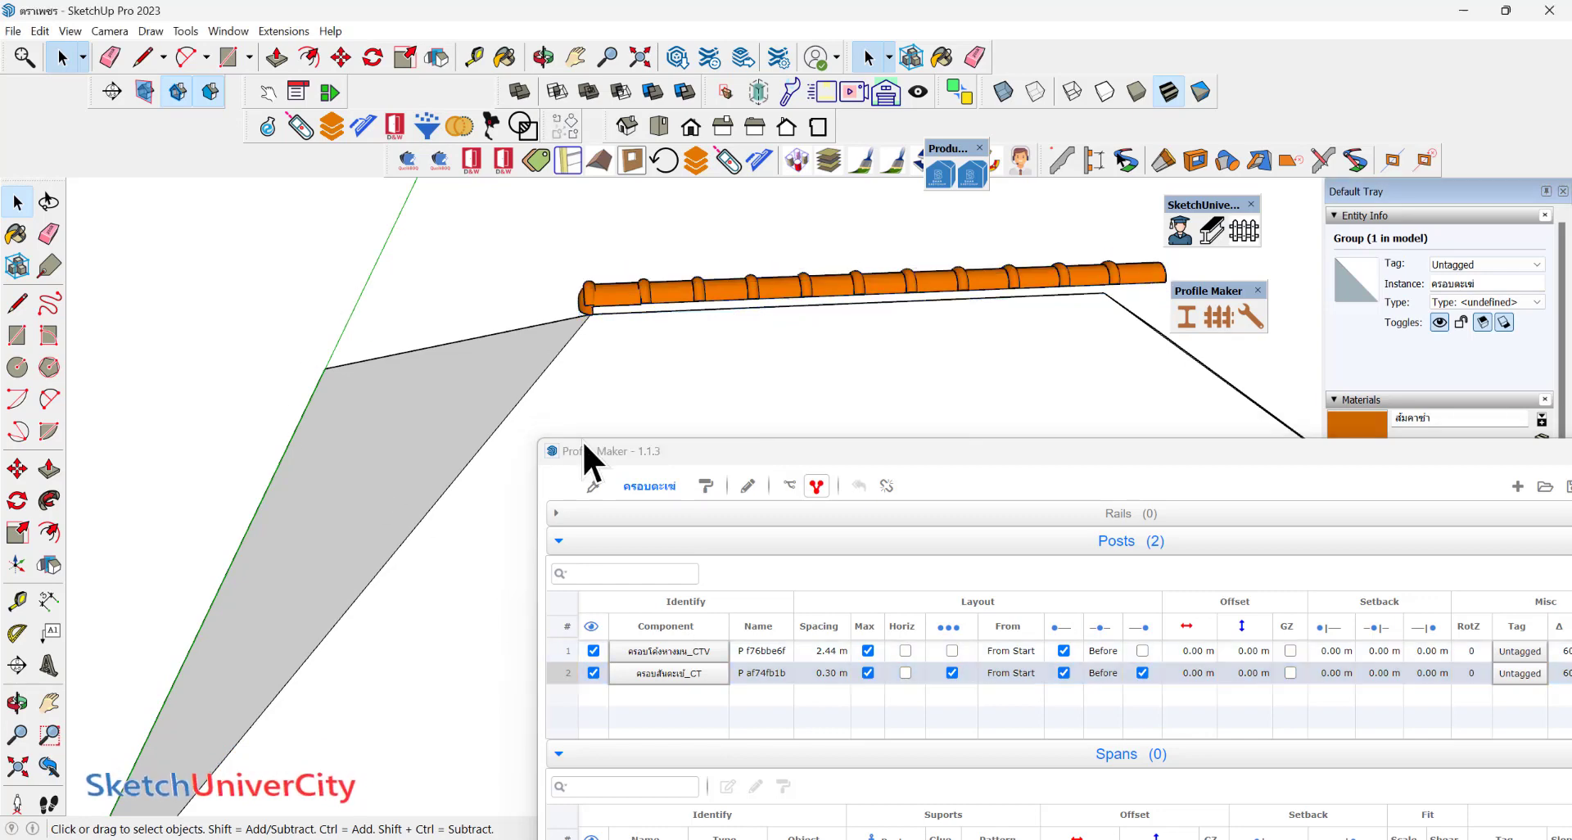
{"action": "left_click", "coordinate": [684, 660]}
Locate the loose tile components and assign the ครอบสันโค้ง 3 ทาง_CT three-way cap to post row 1.
{"action": "scroll", "coordinate": [529, 291], "scroll_direction": "down", "scroll_amount": 5}
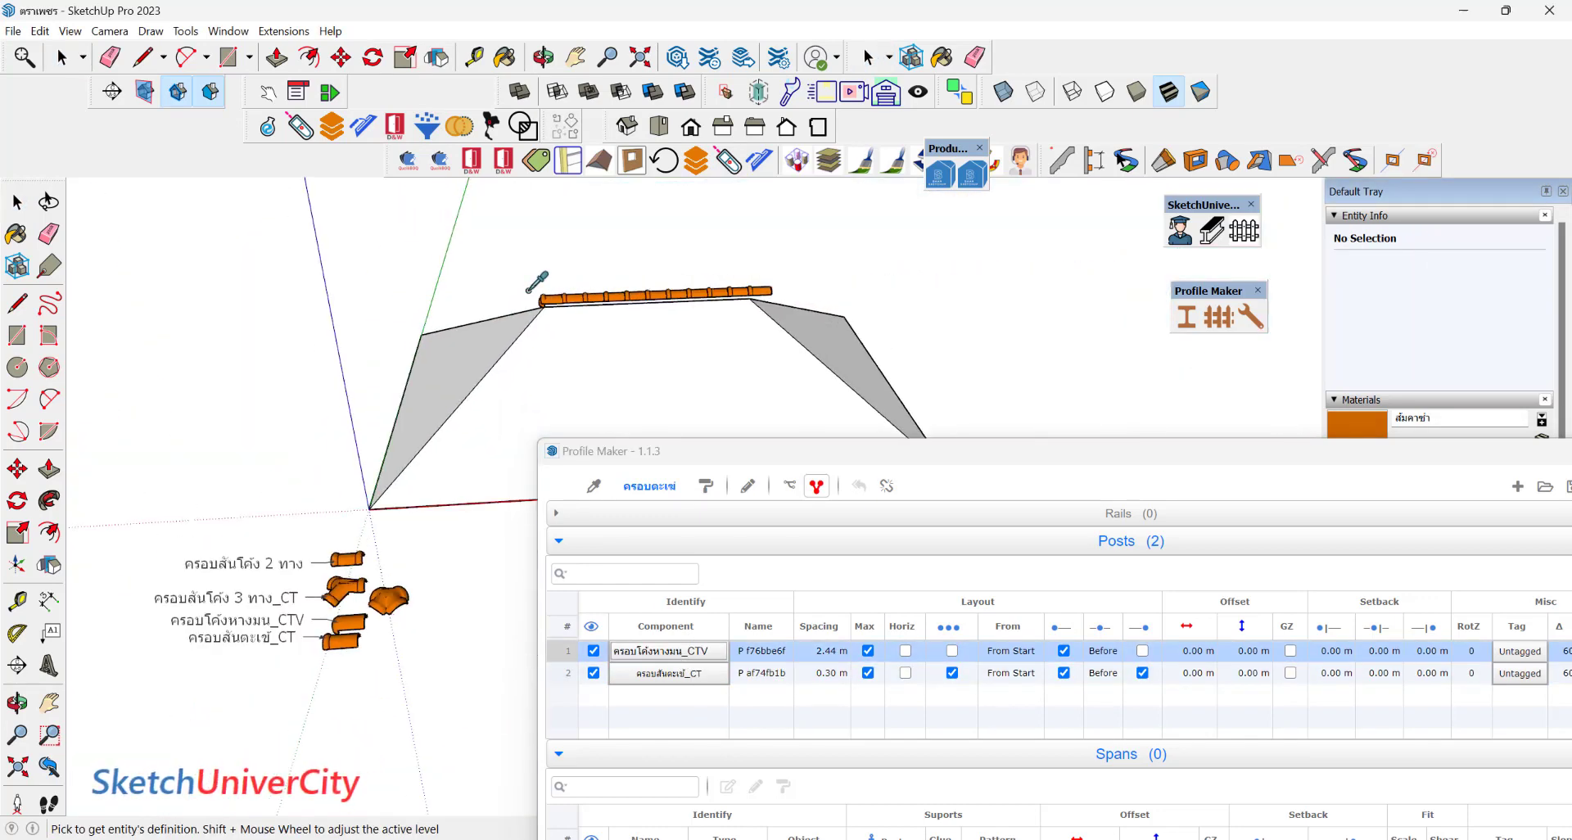
{"action": "scroll", "coordinate": [343, 631], "scroll_direction": "up", "scroll_amount": 5}
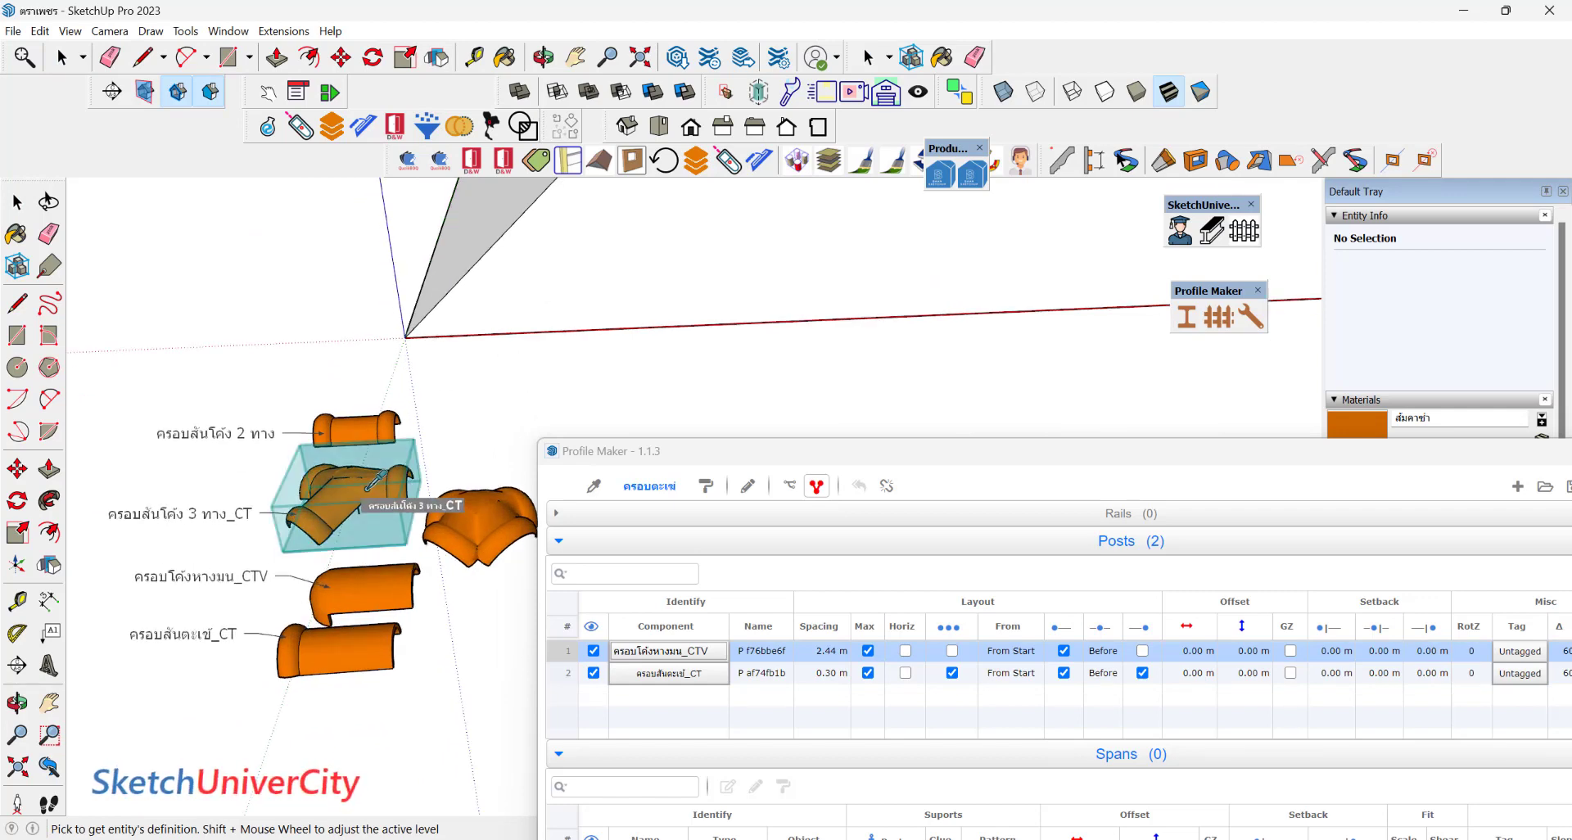
{"action": "left_click_drag", "start_coordinate": [318, 310], "coordinate": [329, 393]}
{"action": "mouse_move", "coordinate": [370, 286]}
{"action": "left_mouse_down"}
{"action": "mouse_move", "coordinate": [393, 286]}
{"action": "mouse_move", "coordinate": [393, 404]}
{"action": "left_mouse_up"}
{"action": "left_click_drag", "start_coordinate": [419, 341], "coordinate": [429, 381]}
{"action": "mouse_move", "coordinate": [462, 308]}
{"action": "left_mouse_down"}
{"action": "mouse_move", "coordinate": [454, 374]}
{"action": "mouse_move", "coordinate": [522, 300]}
{"action": "left_mouse_up"}
{"action": "mouse_move", "coordinate": [494, 332]}
{"action": "left_mouse_down"}
{"action": "mouse_move", "coordinate": [678, 346]}
{"action": "mouse_move", "coordinate": [652, 374]}
{"action": "left_mouse_up"}
{"action": "left_click_drag", "start_coordinate": [979, 211], "coordinate": [856, 252]}
{"action": "left_click_drag", "start_coordinate": [1030, 297], "coordinate": [1087, 461]}
{"action": "left_click_drag", "start_coordinate": [755, 274], "coordinate": [750, 489]}
{"action": "mouse_move", "coordinate": [855, 282]}
{"action": "left_mouse_down"}
{"action": "mouse_move", "coordinate": [848, 155]}
{"action": "mouse_move", "coordinate": [875, 195]}
{"action": "left_mouse_up"}
{"action": "left_click_drag", "start_coordinate": [856, 353], "coordinate": [856, 518]}
{"action": "mouse_move", "coordinate": [811, 465]}
{"action": "left_mouse_down"}
{"action": "mouse_move", "coordinate": [855, 521]}
{"action": "mouse_move", "coordinate": [811, 466]}
{"action": "left_mouse_up"}
{"action": "left_click_drag", "start_coordinate": [763, 307], "coordinate": [744, 441]}
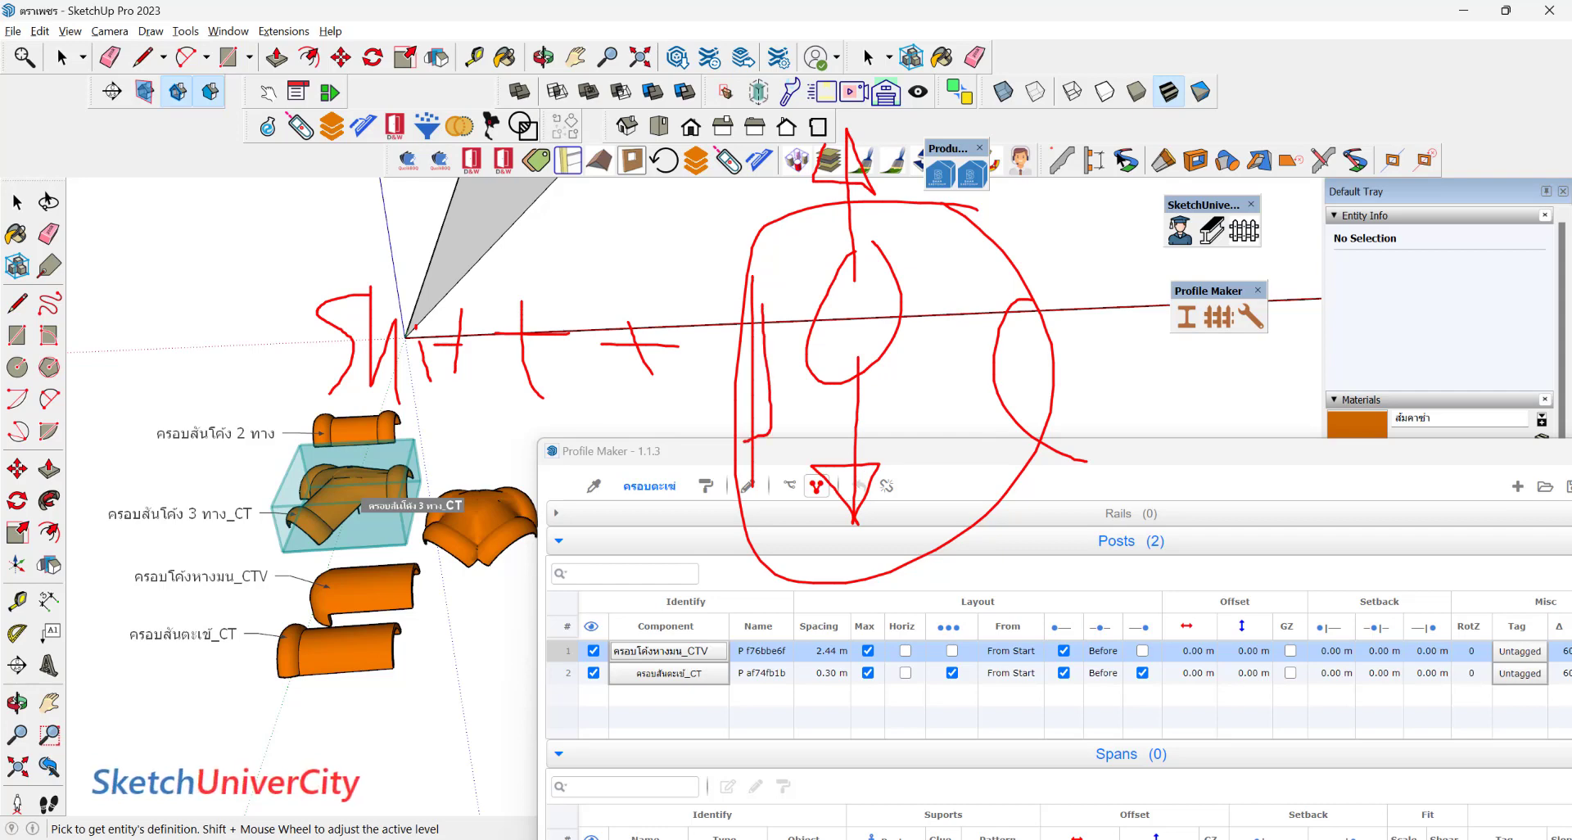
{"action": "left_click_drag", "start_coordinate": [491, 424], "coordinate": [395, 449]}
{"action": "left_click", "coordinate": [385, 481]}
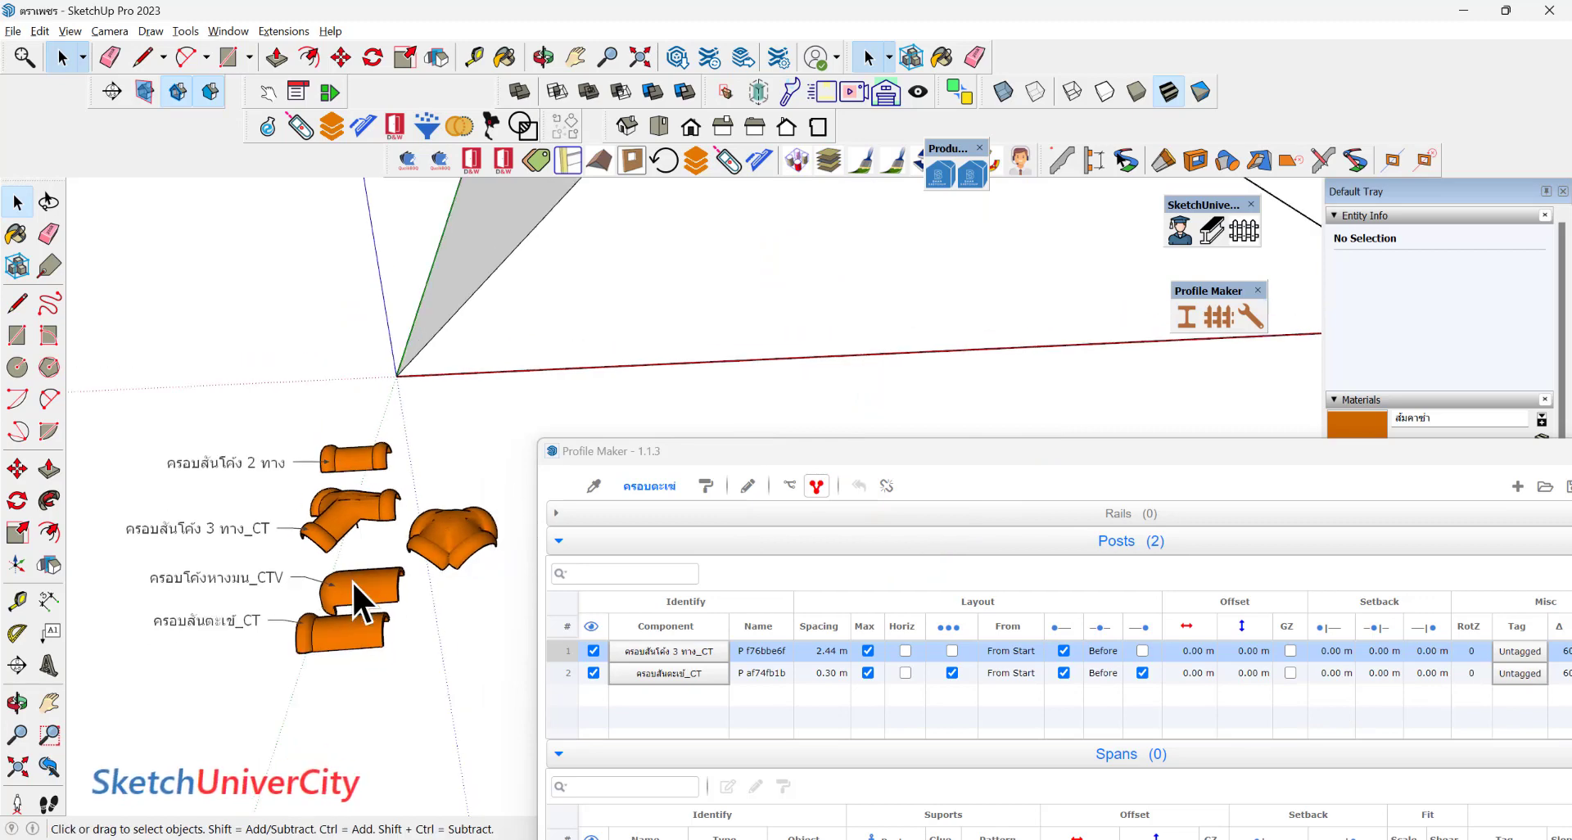
Reapply the assembly to the ridge tile group and inspect the new 3-way junction cap at the ridge end.
{"action": "scroll", "coordinate": [352, 582], "scroll_direction": "down", "scroll_amount": 3}
{"action": "scroll", "coordinate": [534, 348], "scroll_direction": "up", "scroll_amount": 2}
{"action": "mouse_move", "coordinate": [502, 334]}
{"action": "middle_mouse_down"}
{"action": "mouse_move", "coordinate": [579, 316]}
{"action": "mouse_move", "coordinate": [484, 334]}
{"action": "middle_mouse_up"}
{"action": "scroll", "coordinate": [508, 320], "scroll_direction": "up", "scroll_amount": 3}
{"action": "left_click", "coordinate": [536, 301]}
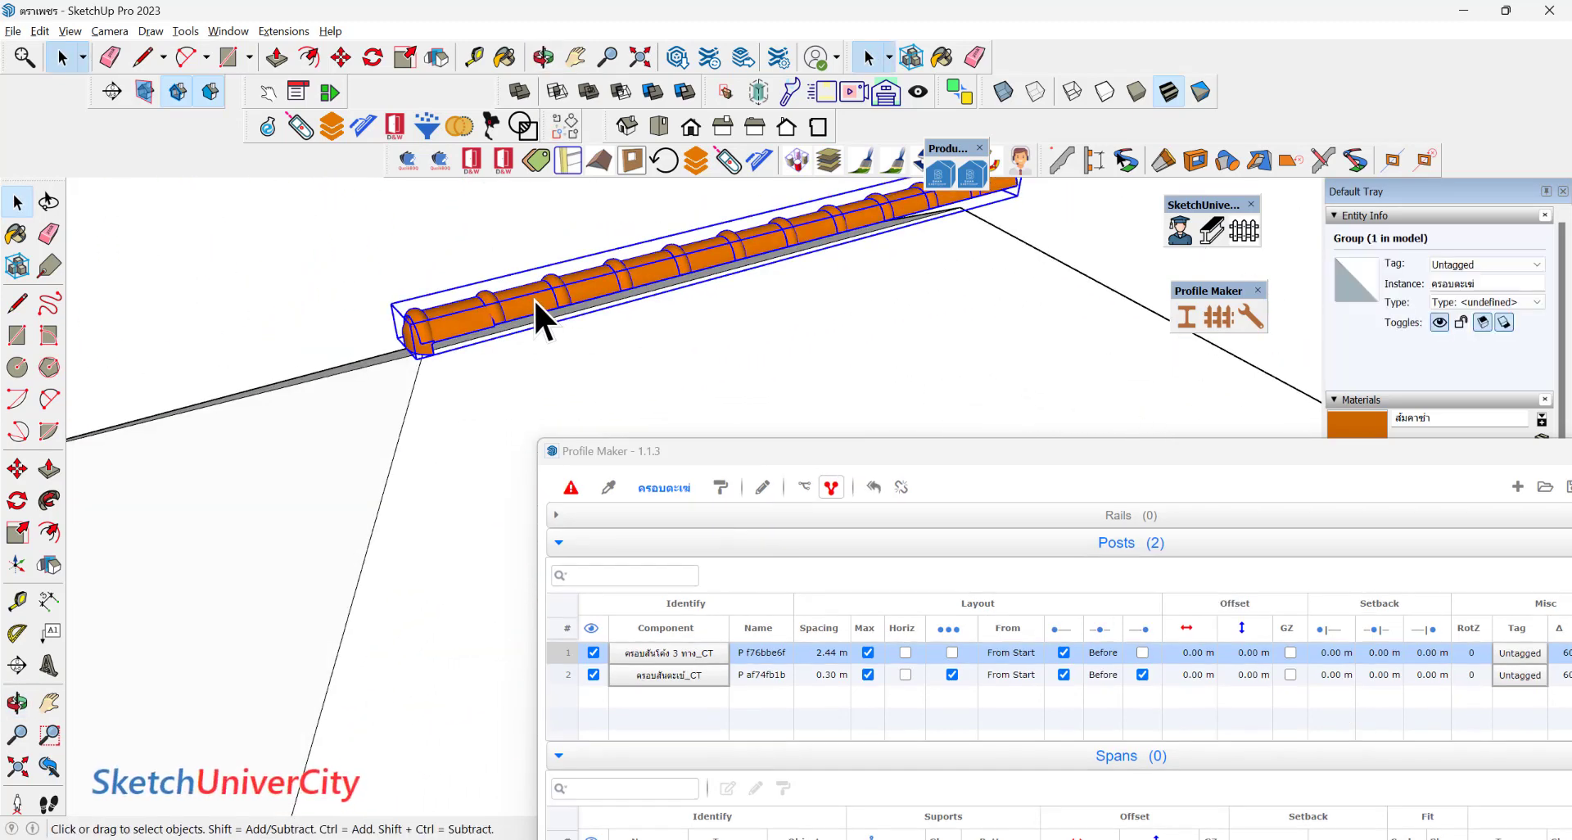
{"action": "left_click", "coordinate": [721, 487]}
{"action": "mouse_move", "coordinate": [410, 341]}
{"action": "middle_mouse_down"}
{"action": "mouse_move", "coordinate": [698, 281]}
{"action": "mouse_move", "coordinate": [612, 407]}
{"action": "mouse_move", "coordinate": [357, 357]}
{"action": "mouse_move", "coordinate": [328, 249]}
{"action": "mouse_move", "coordinate": [512, 308]}
{"action": "mouse_move", "coordinate": [508, 253]}
{"action": "mouse_move", "coordinate": [528, 325]}
{"action": "mouse_move", "coordinate": [543, 298]}
{"action": "mouse_move", "coordinate": [545, 331]}
{"action": "middle_mouse_up"}
{"action": "scroll", "coordinate": [528, 325], "scroll_direction": "up", "scroll_amount": 2}
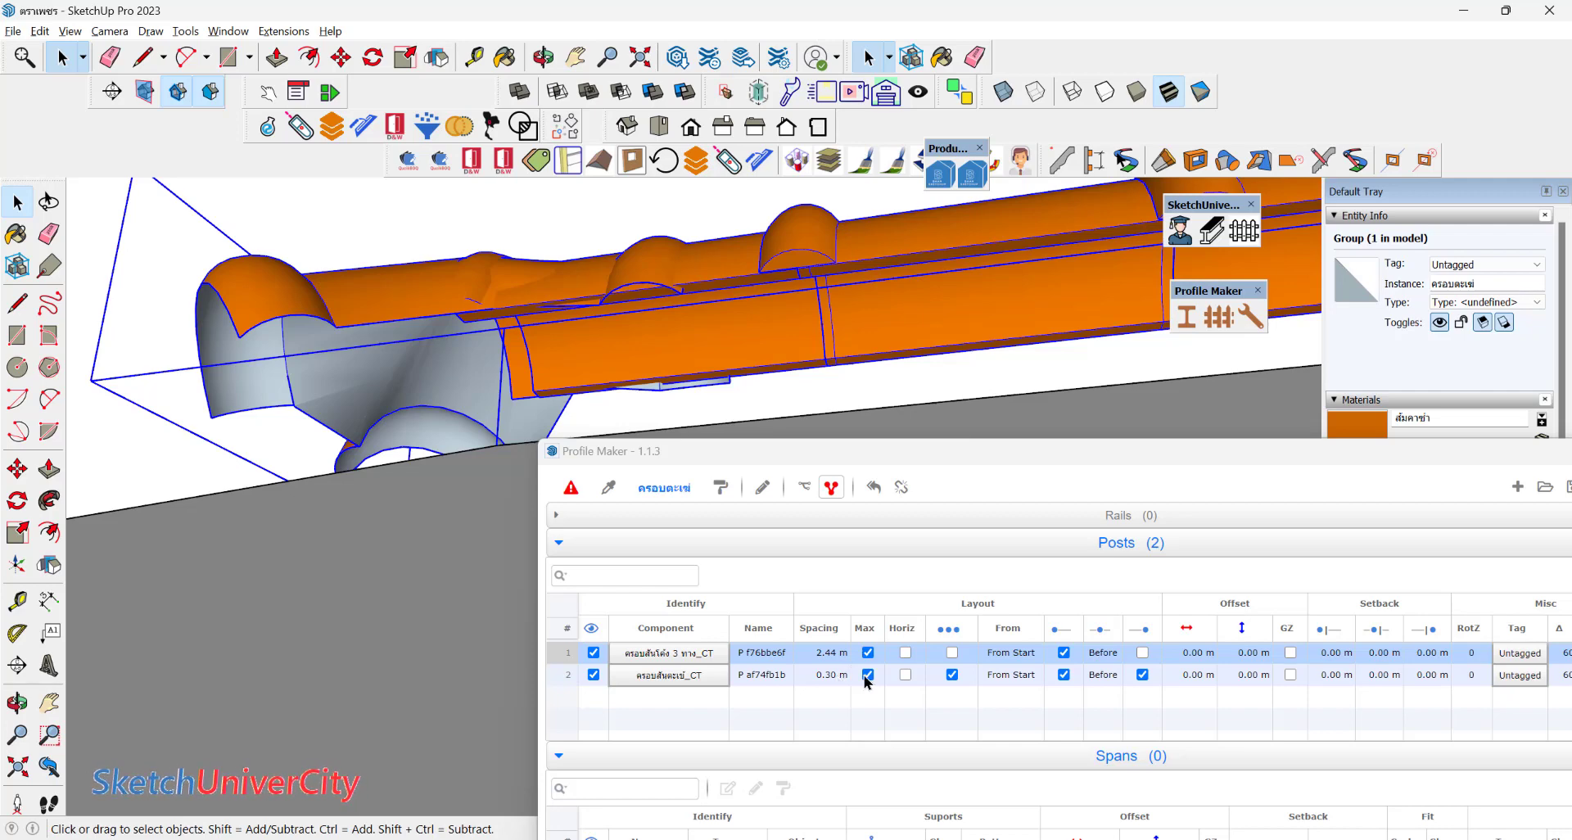
Pick post row 2's start setback on the model, settling on about 0.16 m after trying 0.20 m.
{"action": "double_click", "coordinate": [1340, 680]}
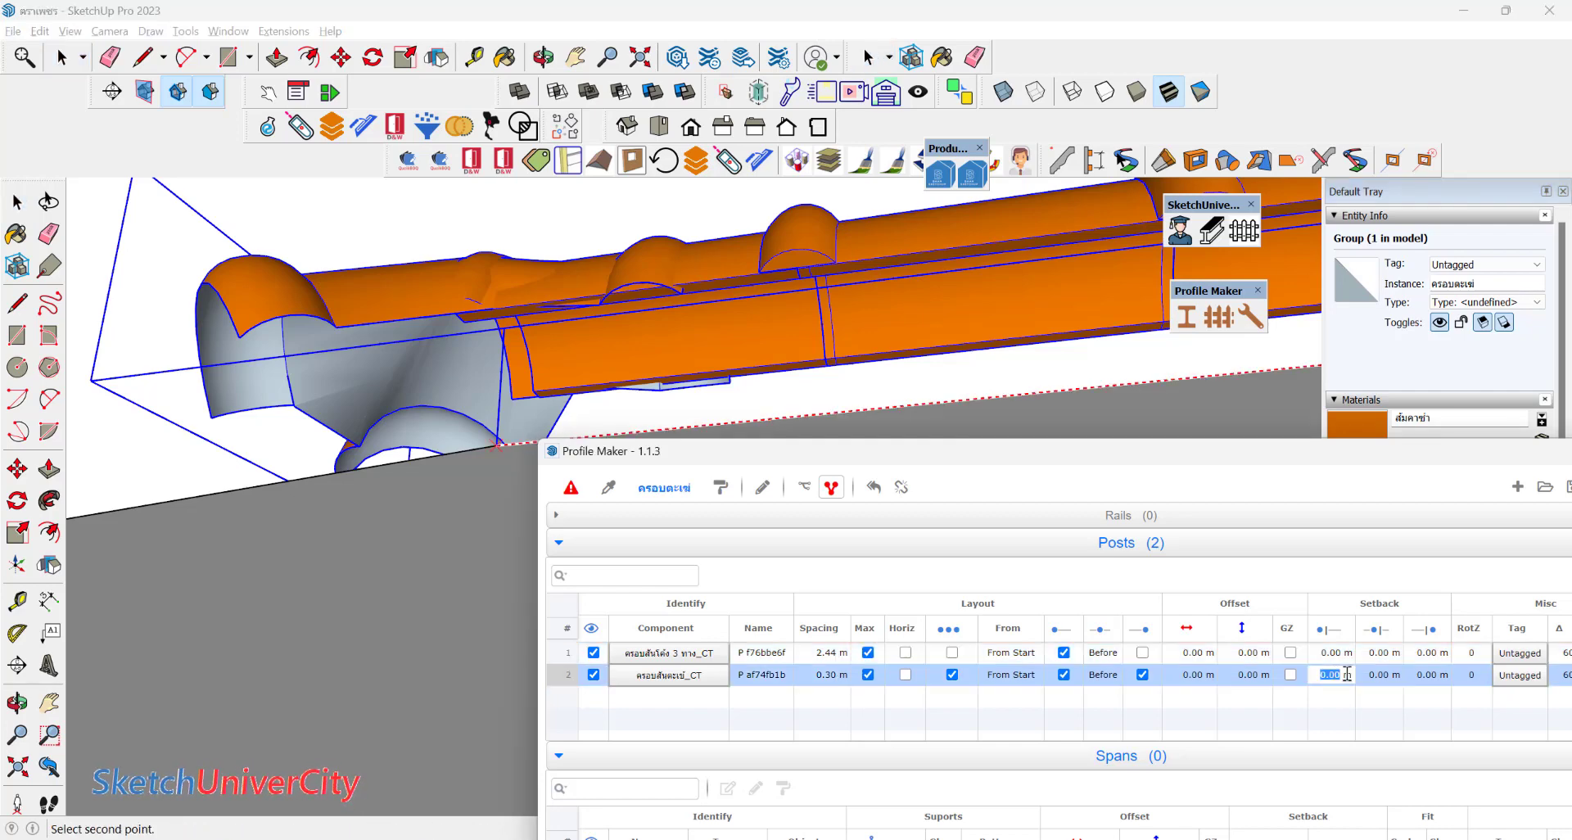
{"action": "mouse_move", "coordinate": [519, 351]}
{"action": "middle_mouse_down"}
{"action": "mouse_move", "coordinate": [597, 236]}
{"action": "mouse_move", "coordinate": [603, 309]}
{"action": "mouse_move", "coordinate": [759, 279]}
{"action": "mouse_move", "coordinate": [685, 341]}
{"action": "middle_mouse_up"}
{"action": "scroll", "coordinate": [686, 336], "scroll_direction": "up", "scroll_amount": 2}
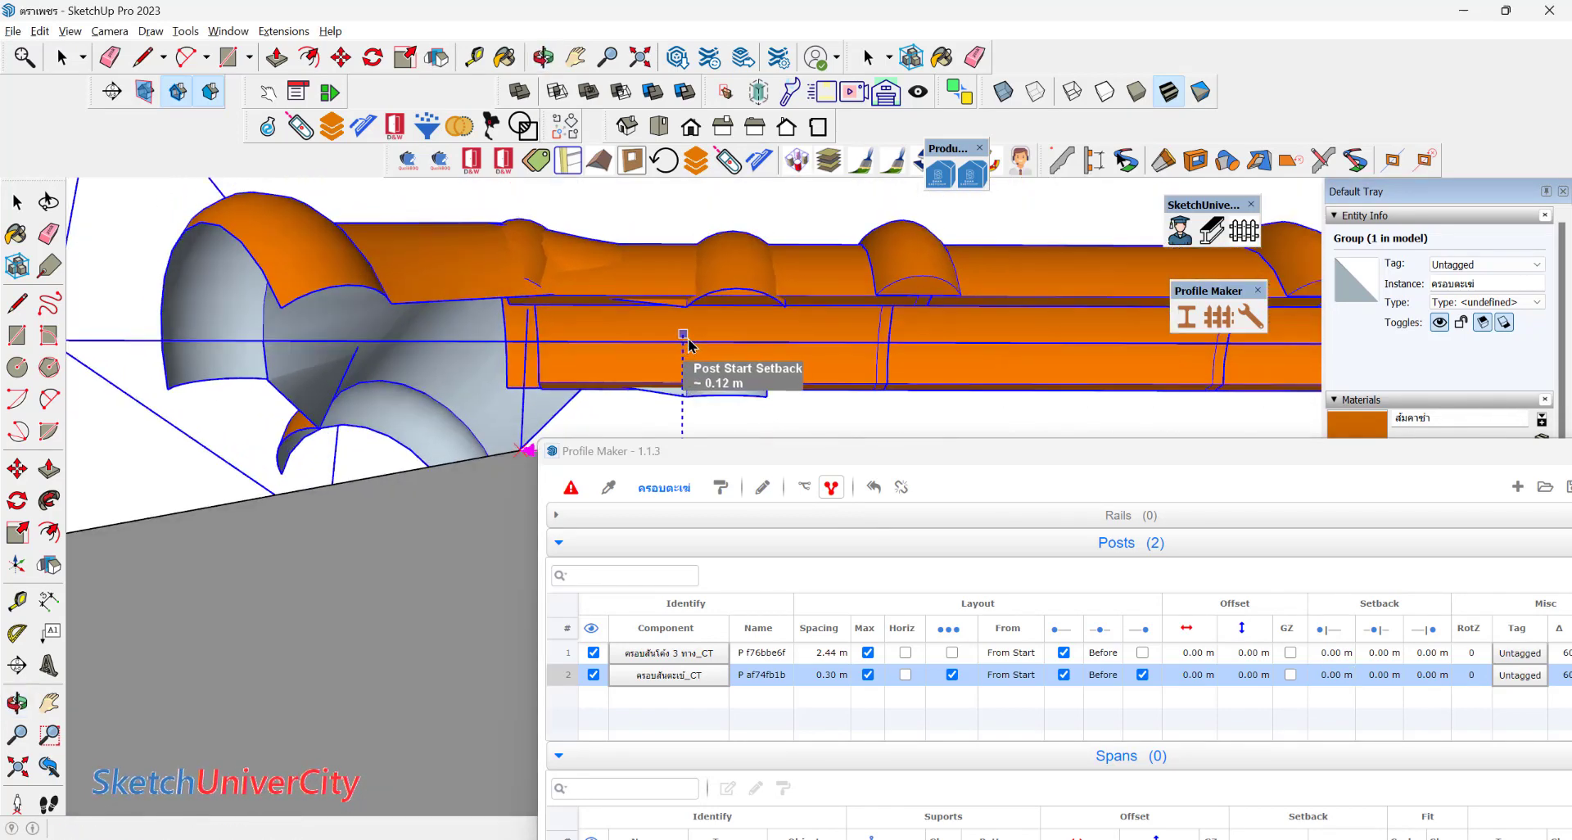
{"action": "scroll", "coordinate": [686, 319], "scroll_direction": "up", "scroll_amount": 3}
{"action": "left_click", "coordinate": [686, 311]}
{"action": "scroll", "coordinate": [686, 294], "scroll_direction": "down", "scroll_amount": 3}
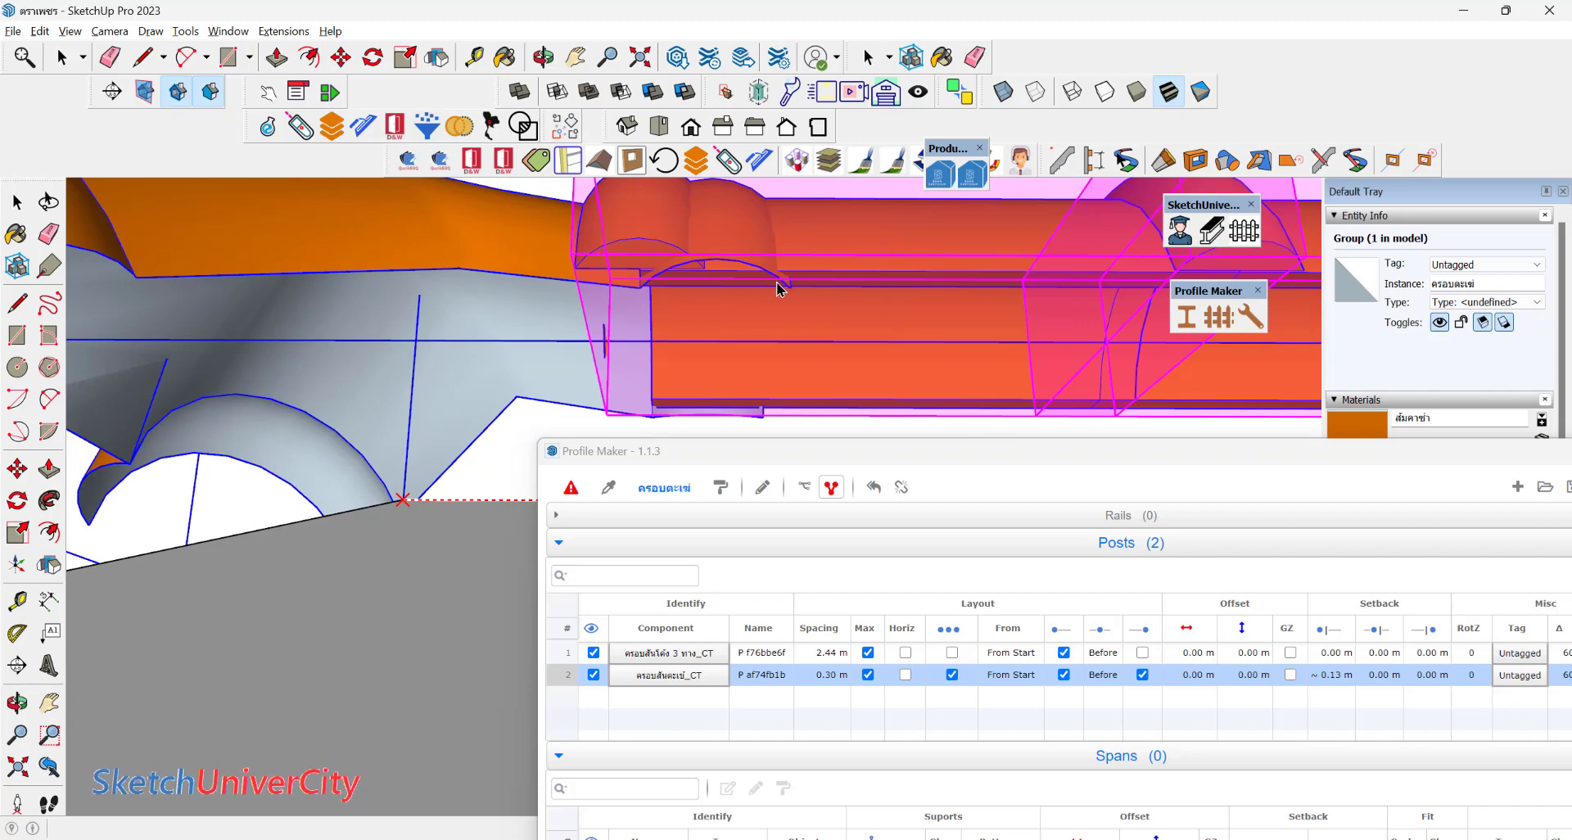
{"action": "left_click", "coordinate": [1327, 682]}
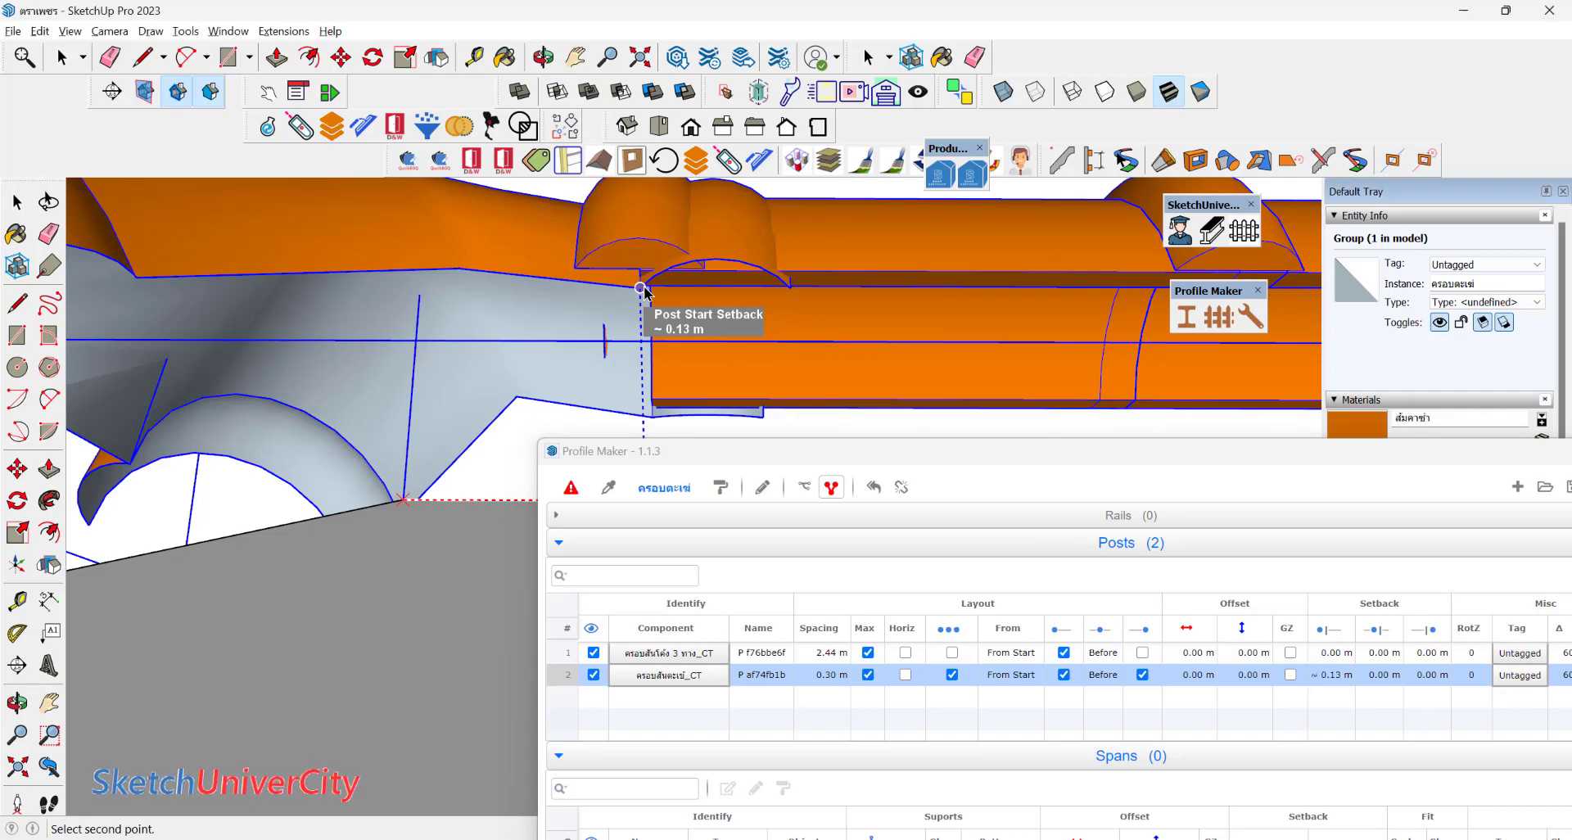
{"action": "left_click", "coordinate": [784, 295]}
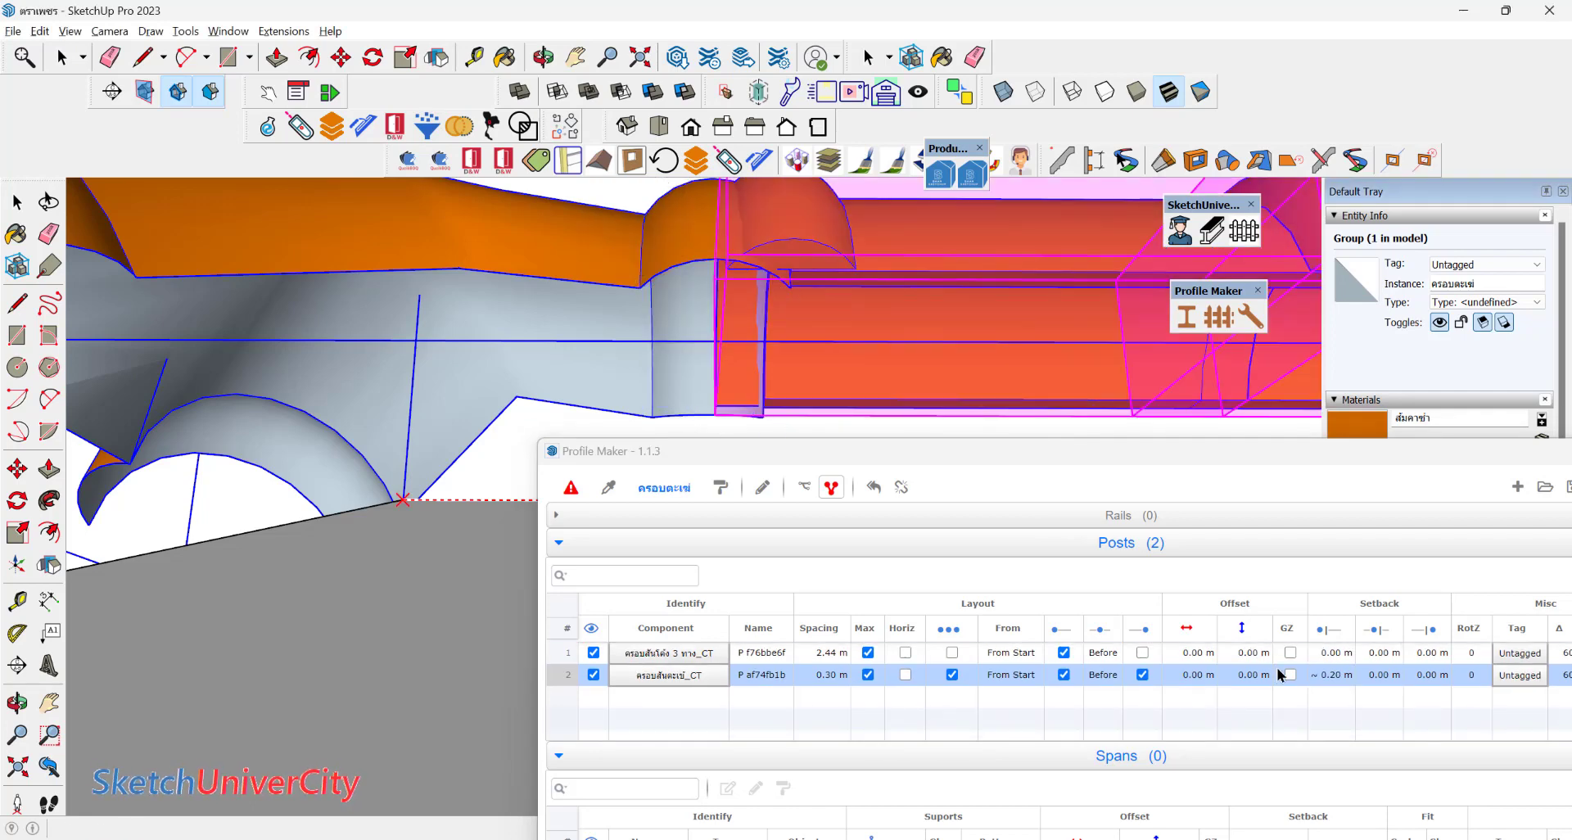
{"action": "left_click", "coordinate": [1332, 682]}
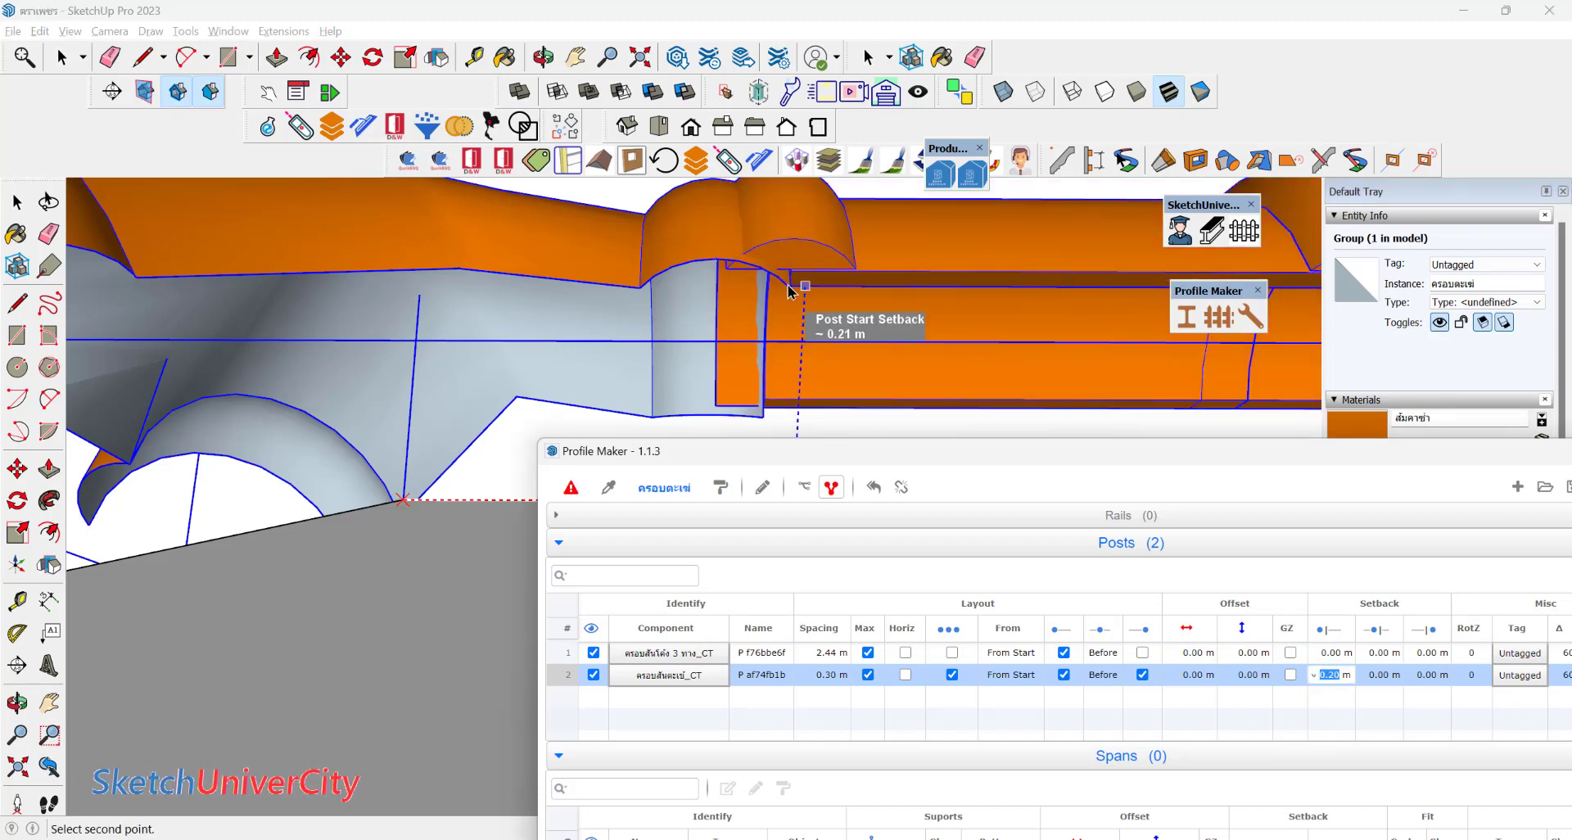
{"action": "left_click", "coordinate": [722, 264]}
{"action": "scroll", "coordinate": [707, 264], "scroll_direction": "down", "scroll_amount": 2}
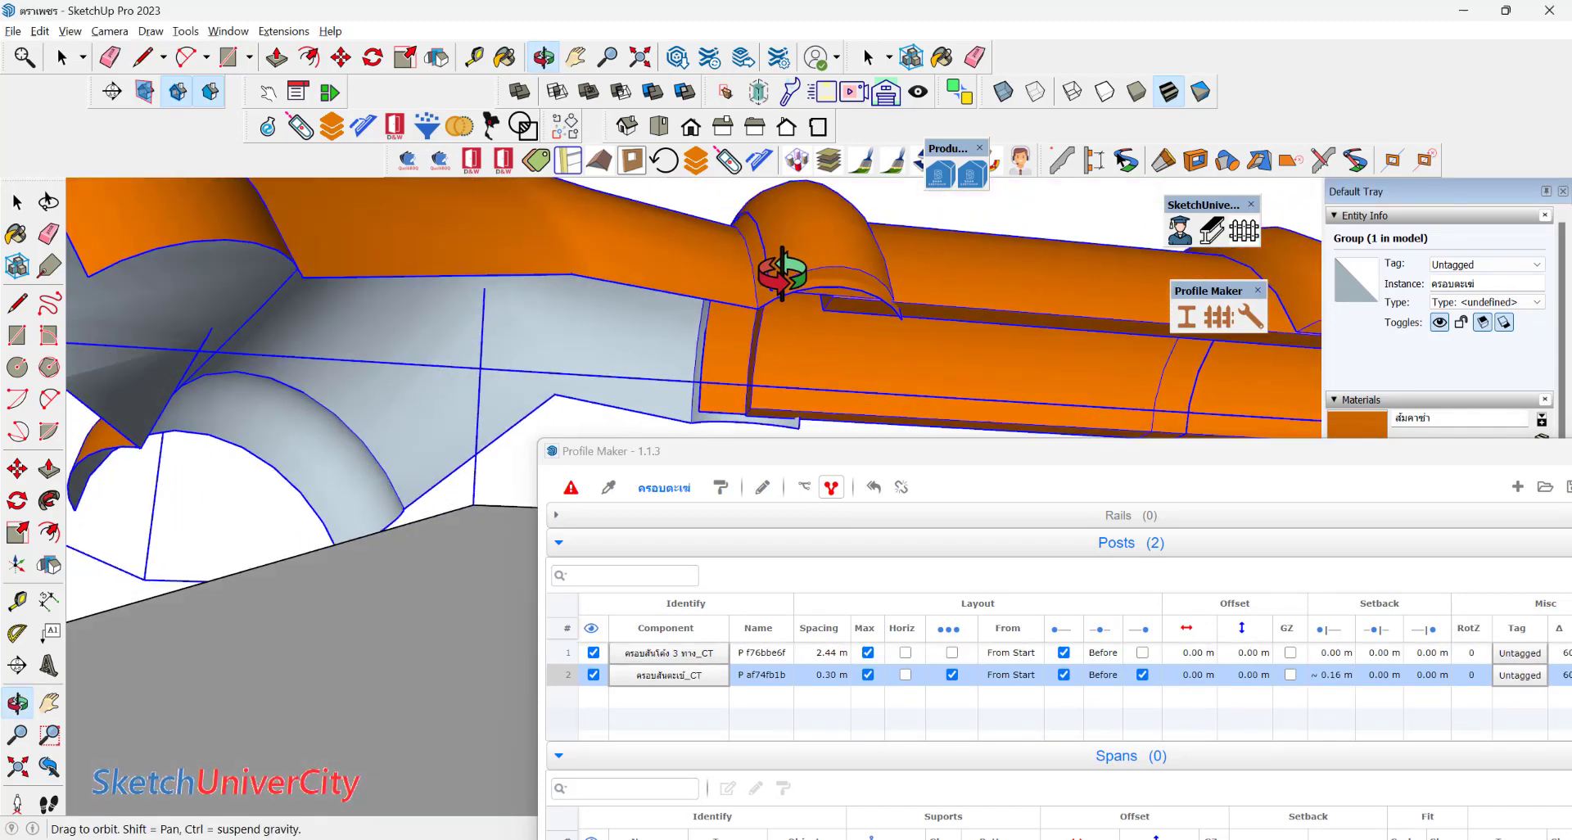
{"action": "scroll", "coordinate": [779, 263], "scroll_direction": "down", "scroll_amount": 2}
{"action": "scroll", "coordinate": [853, 274], "scroll_direction": "down", "scroll_amount": 2}
{"action": "scroll", "coordinate": [790, 351], "scroll_direction": "down", "scroll_amount": 4}
{"action": "scroll", "coordinate": [684, 288], "scroll_direction": "down", "scroll_amount": 2}
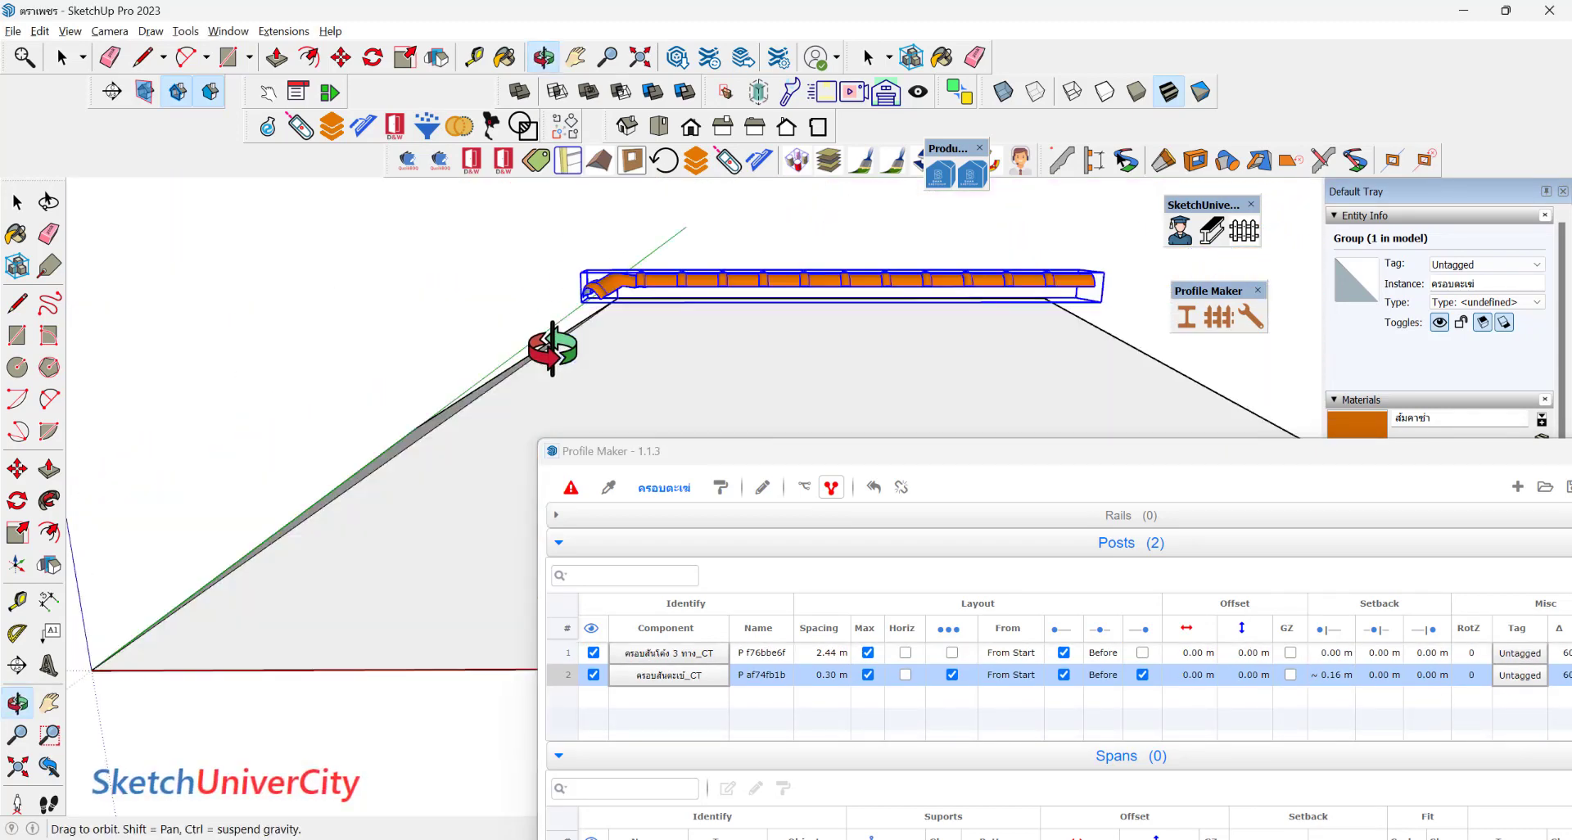
{"action": "middle_click_drag", "start_coordinate": [684, 288], "coordinate": [714, 376]}
Bring the junction end of the ridge into view and select the ridge tile group.
{"action": "scroll", "coordinate": [714, 376], "scroll_direction": "up", "scroll_amount": 3}
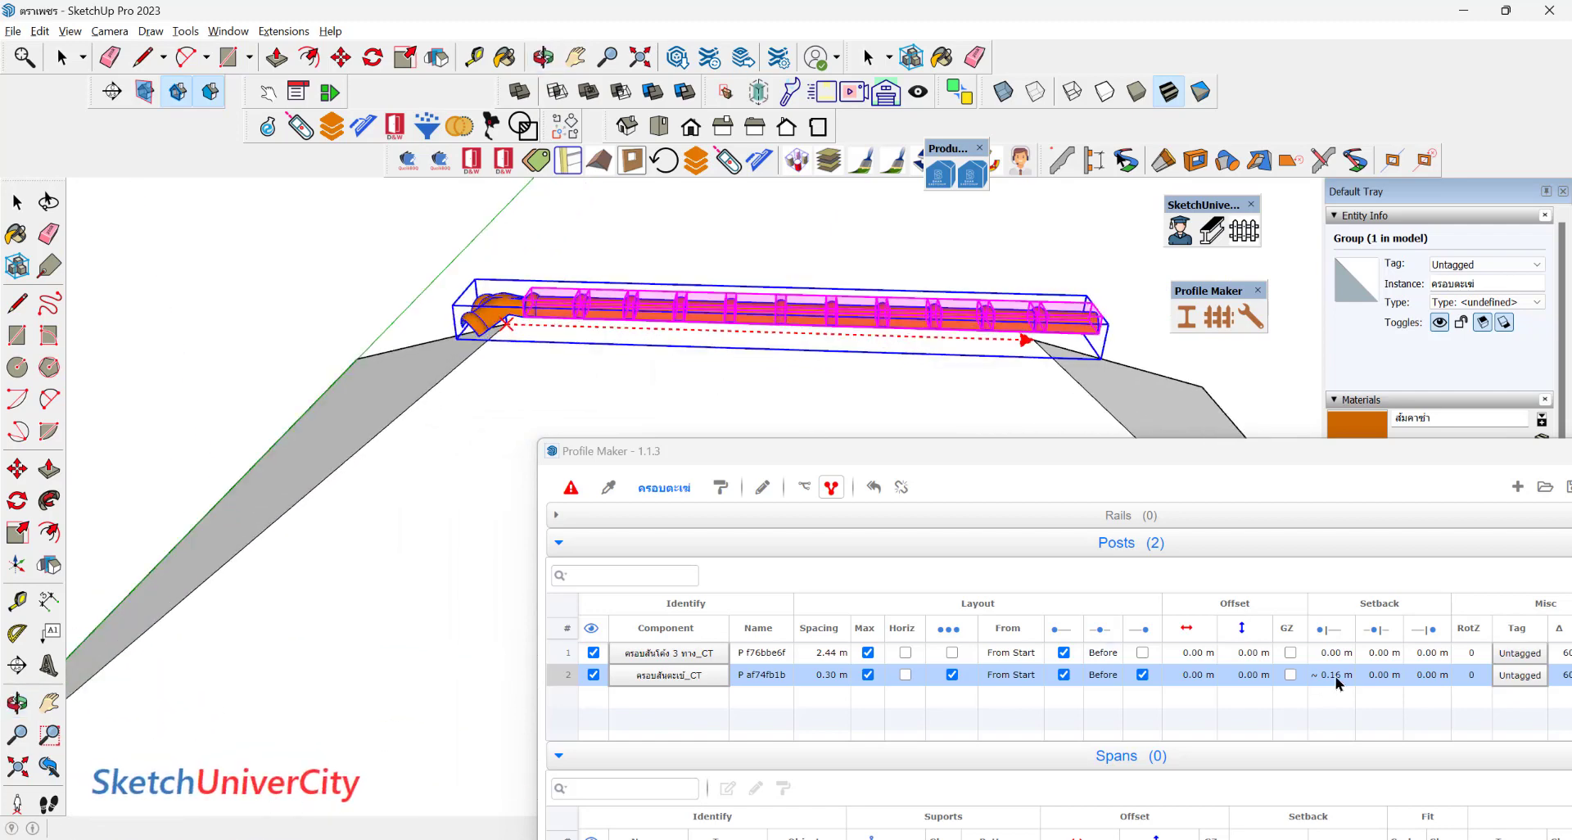
{"action": "middle_click_drag", "start_coordinate": [606, 287], "coordinate": [639, 315]}
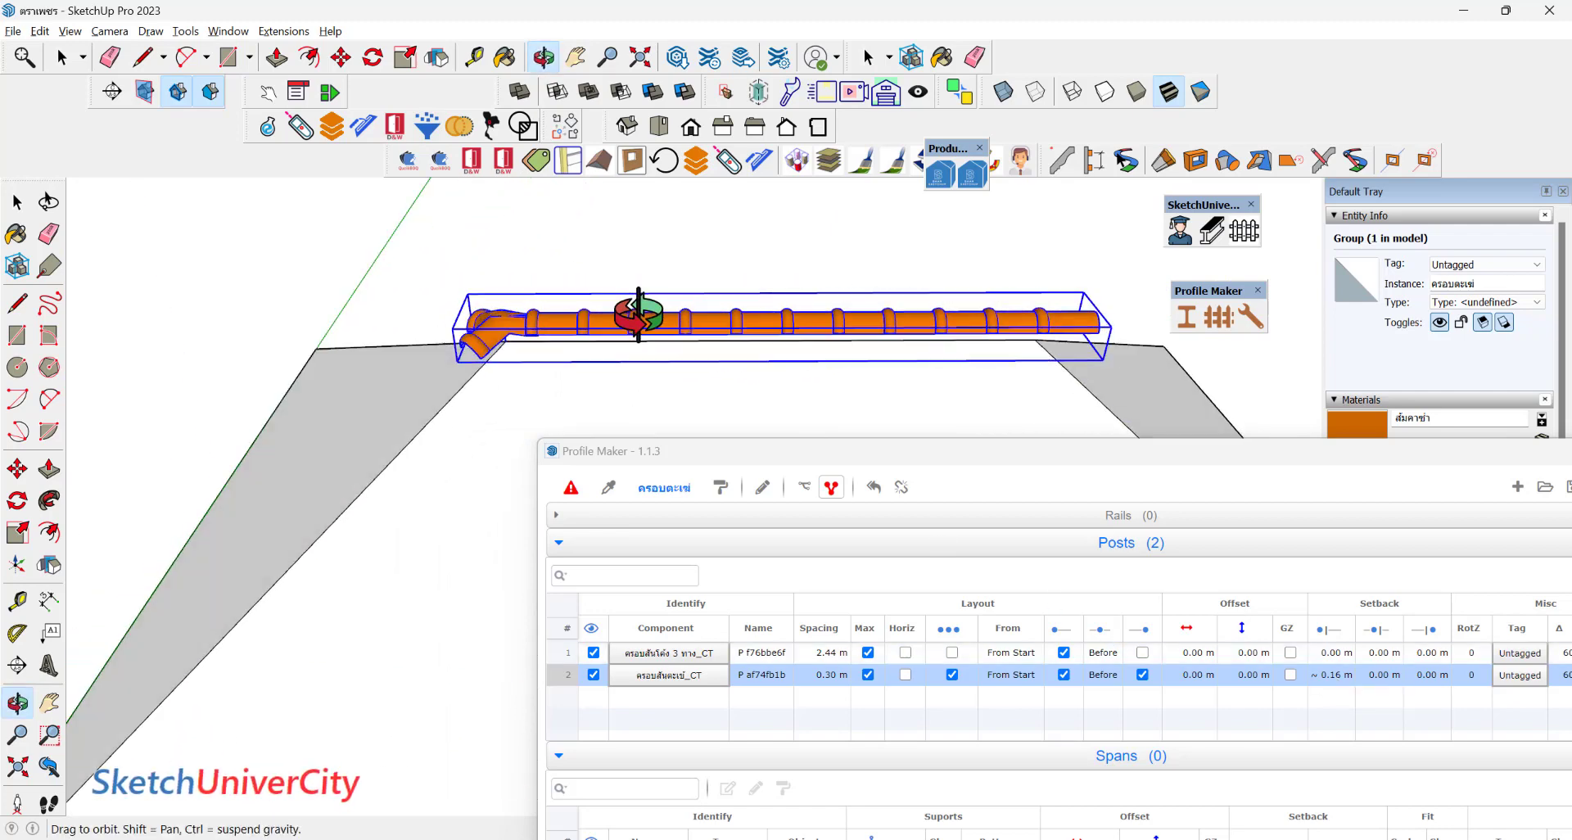
{"action": "left_click", "coordinate": [421, 267]}
{"action": "middle_click_drag", "start_coordinate": [421, 267], "coordinate": [513, 380]}
{"action": "scroll", "coordinate": [468, 313], "scroll_direction": "up", "scroll_amount": 3}
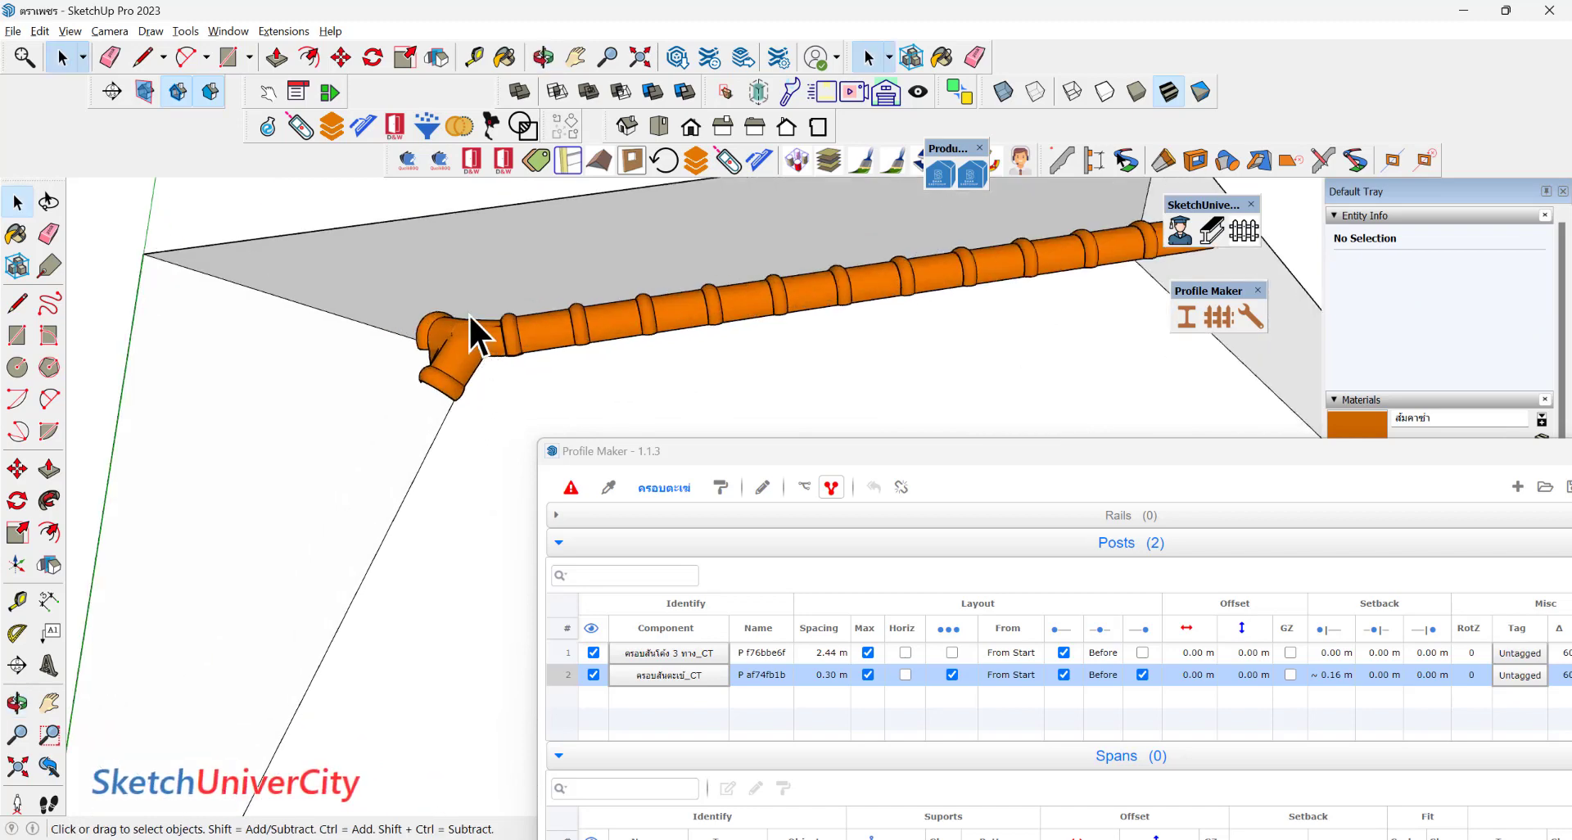
{"action": "mouse_move", "coordinate": [468, 313]}
{"action": "middle_mouse_down"}
{"action": "mouse_move", "coordinate": [614, 263]}
{"action": "mouse_move", "coordinate": [832, 70]}
{"action": "mouse_move", "coordinate": [527, 169]}
{"action": "mouse_move", "coordinate": [505, 159]}
{"action": "middle_mouse_up"}
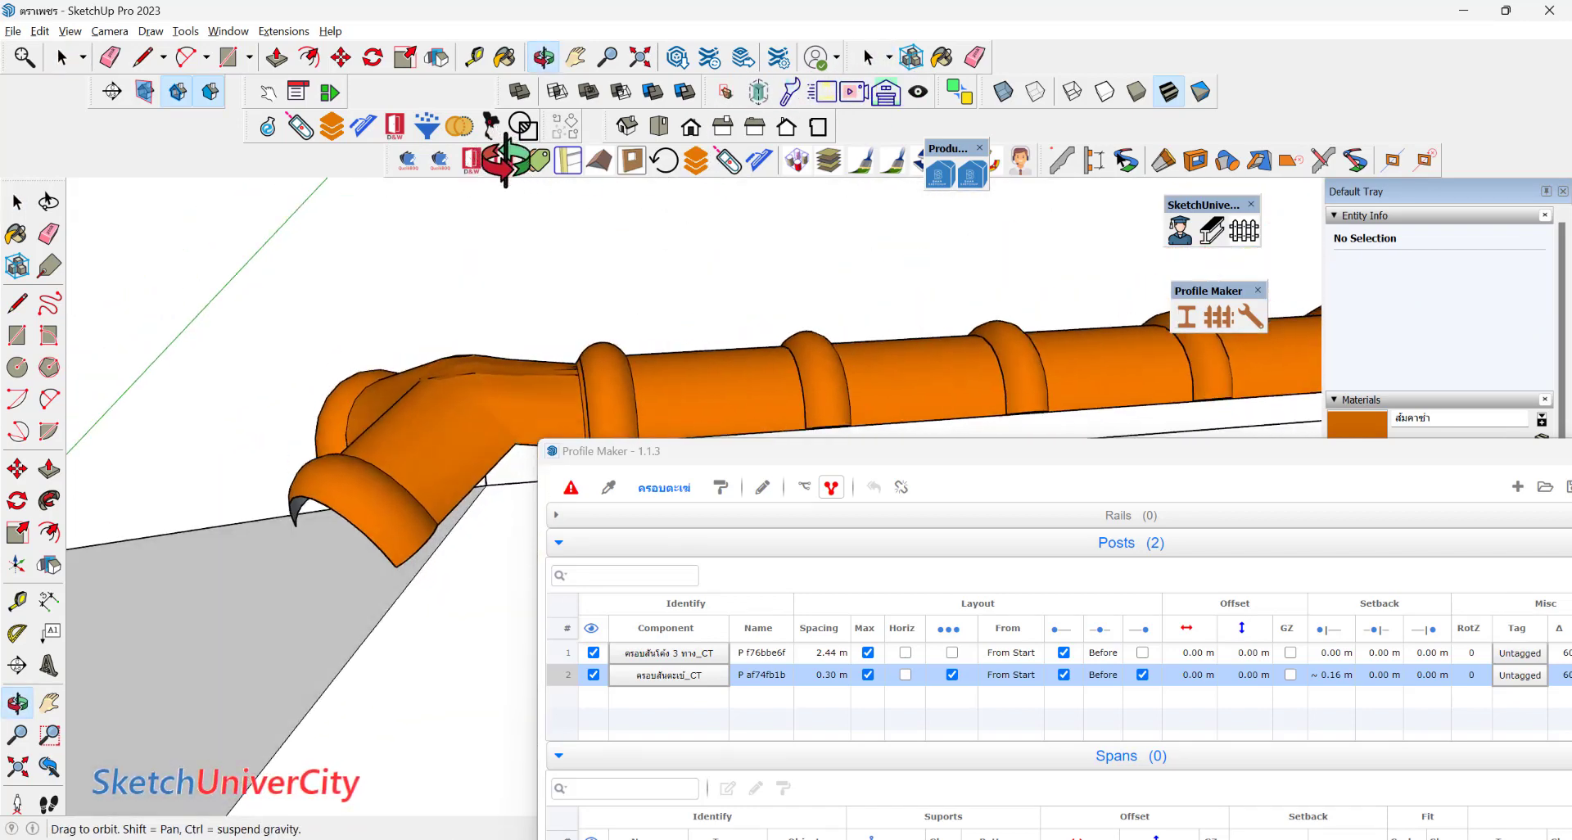
{"action": "scroll", "coordinate": [490, 231], "scroll_direction": "down", "scroll_amount": 3}
{"action": "scroll", "coordinate": [513, 270], "scroll_direction": "down", "scroll_amount": 2}
{"action": "scroll", "coordinate": [508, 278], "scroll_direction": "up", "scroll_amount": 3}
{"action": "scroll", "coordinate": [498, 263], "scroll_direction": "up", "scroll_amount": 2}
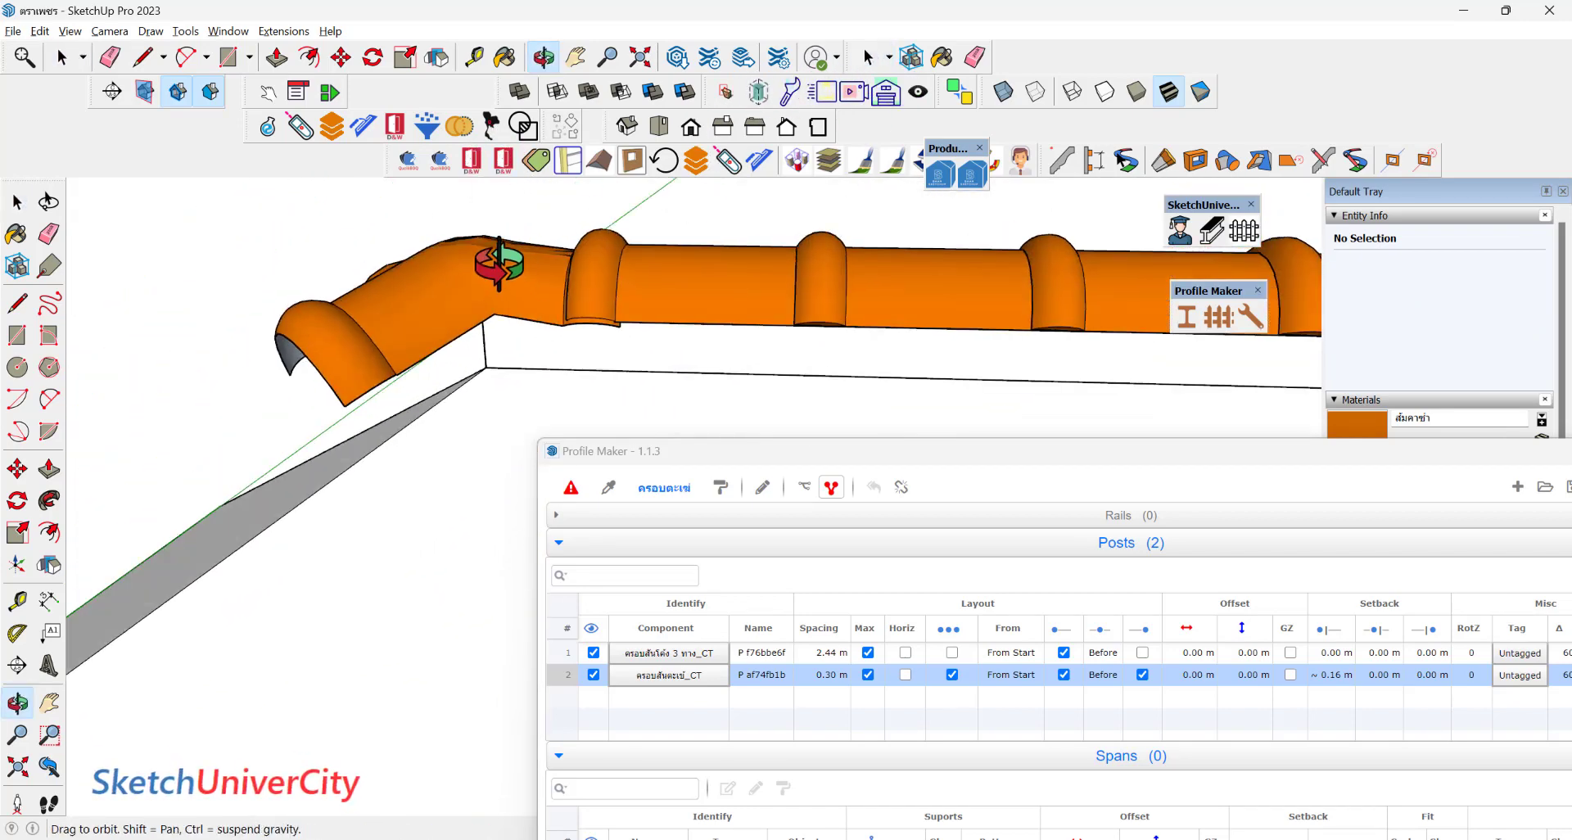
{"action": "scroll", "coordinate": [498, 263], "scroll_direction": "down", "scroll_amount": 2}
{"action": "scroll", "coordinate": [532, 283], "scroll_direction": "up", "scroll_amount": 2}
{"action": "key", "text": "space"}
{"action": "scroll", "coordinate": [532, 283], "scroll_direction": "up", "scroll_amount": 2}
{"action": "left_click", "coordinate": [533, 283]}
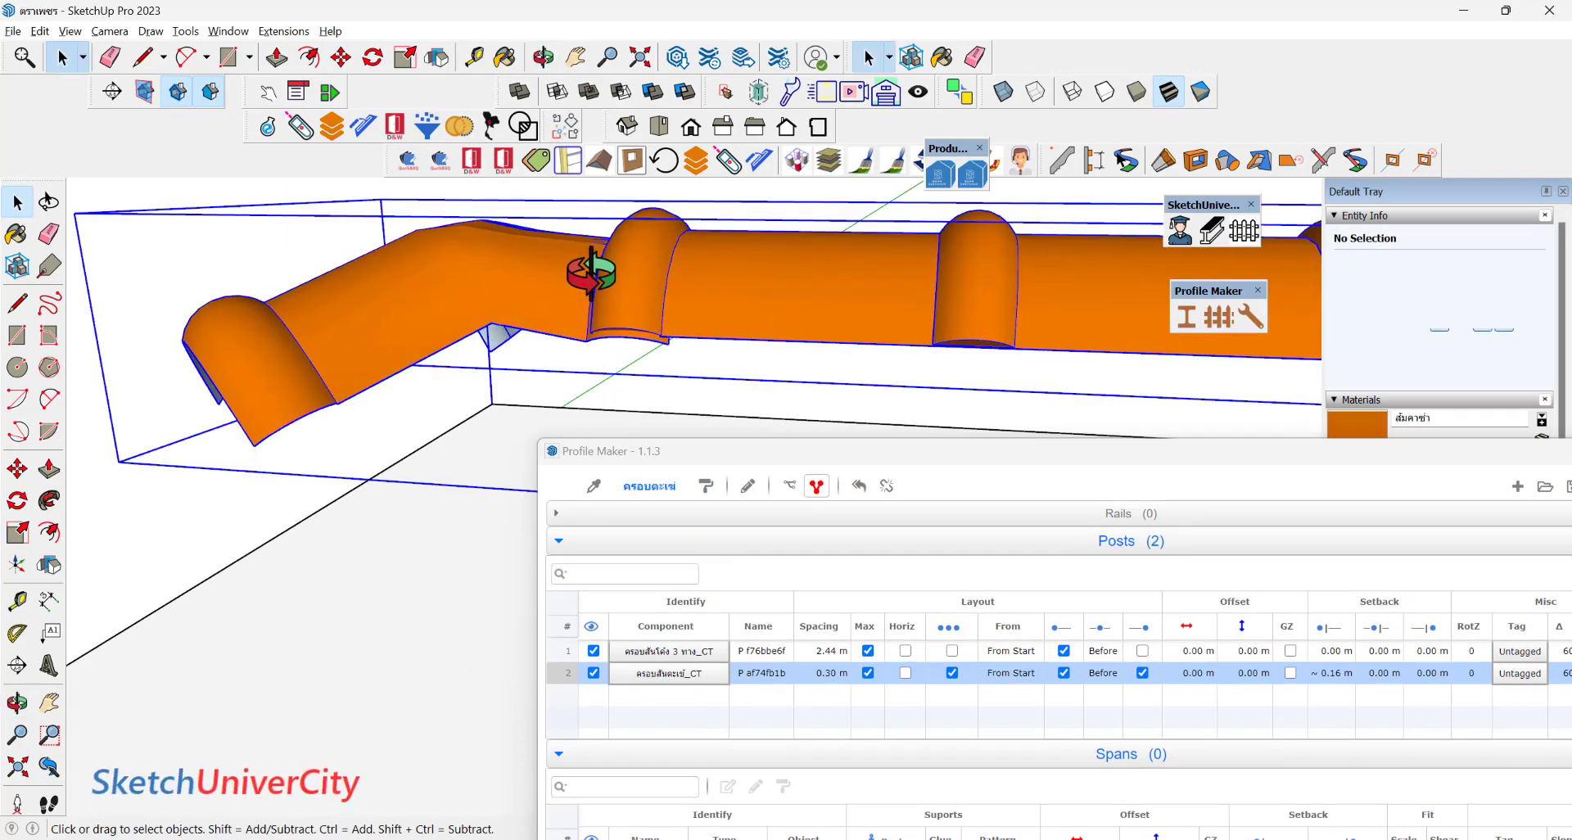
{"action": "mouse_move", "coordinate": [589, 275]}
{"action": "middle_mouse_down"}
{"action": "mouse_move", "coordinate": [649, 362]}
{"action": "mouse_move", "coordinate": [860, 263]}
{"action": "mouse_move", "coordinate": [691, 238]}
{"action": "mouse_move", "coordinate": [597, 271]}
{"action": "middle_mouse_up"}
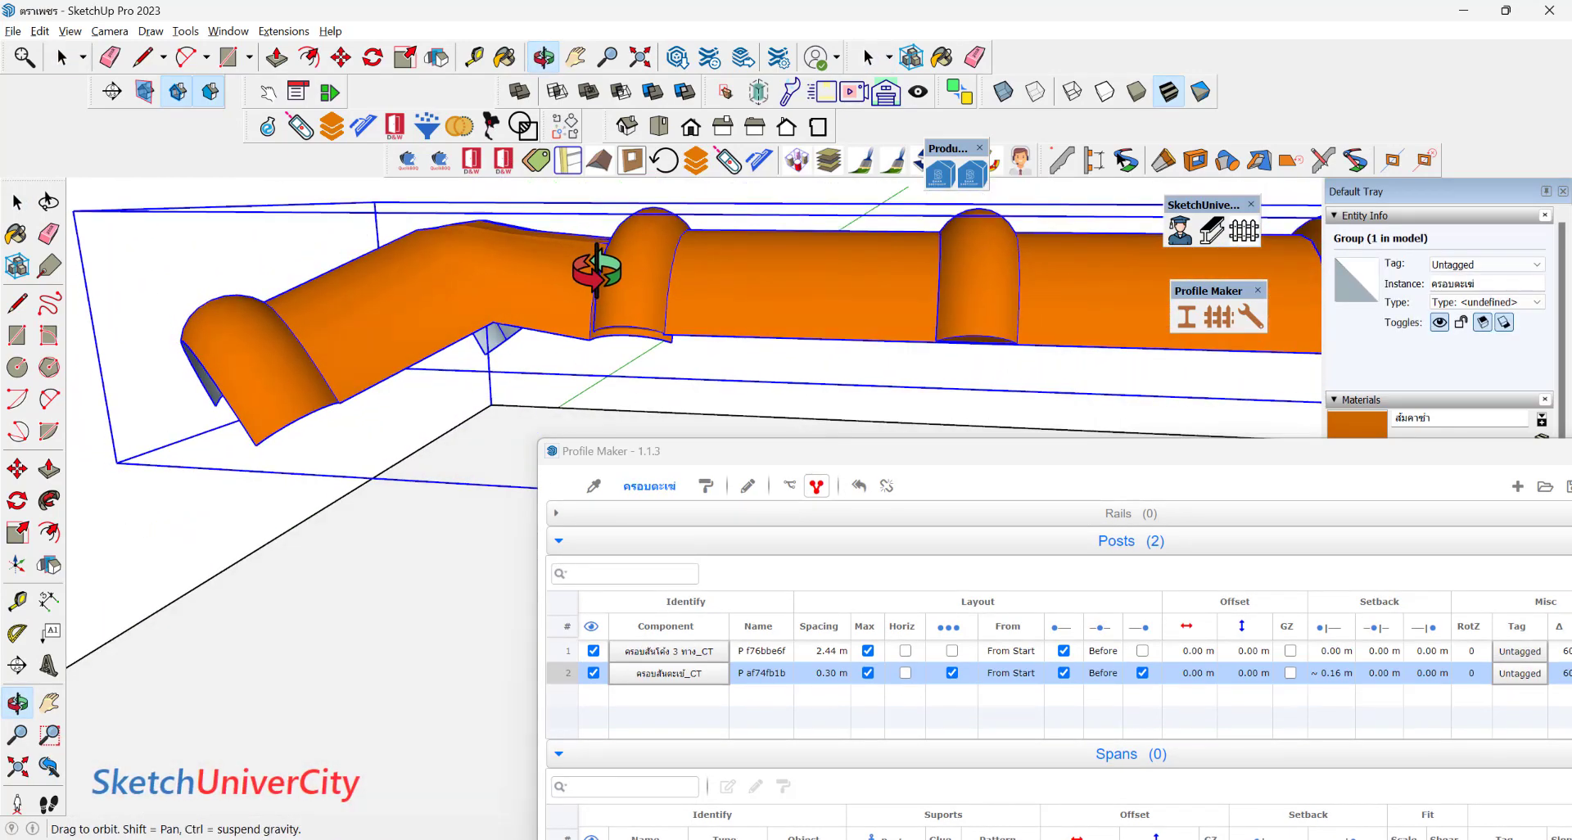
{"action": "left_click_drag", "start_coordinate": [596, 271], "coordinate": [485, 313]}
{"action": "key", "text": "space"}
Inside the ridge group, move the 3-way junction cap snug against the first ridge tile.
{"action": "double_click", "coordinate": [483, 300]}
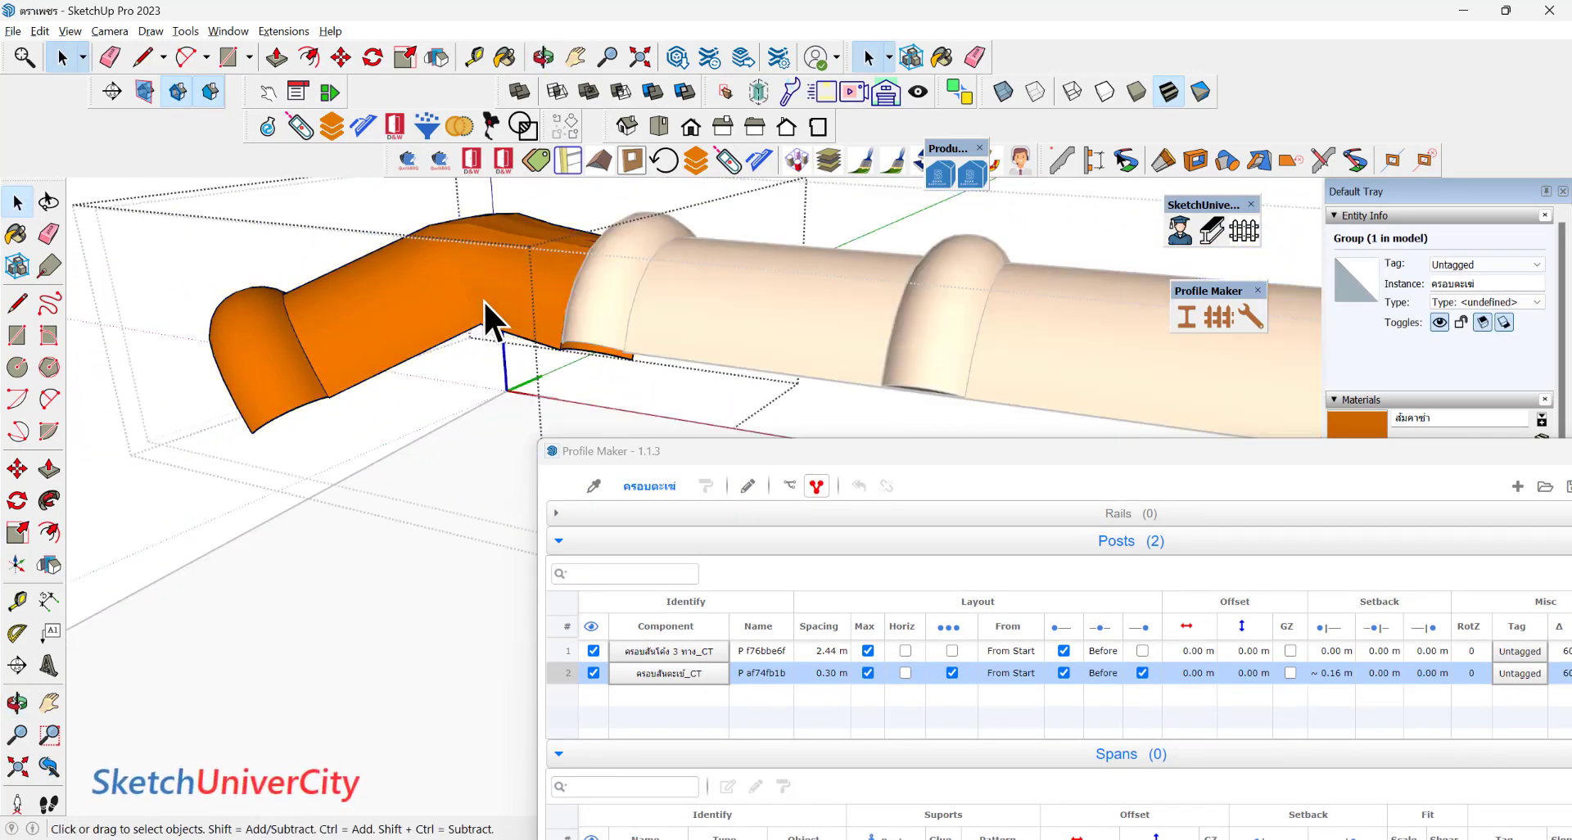
{"action": "triple_click", "coordinate": [483, 300]}
{"action": "scroll", "coordinate": [391, 301], "scroll_direction": "down", "scroll_amount": 2}
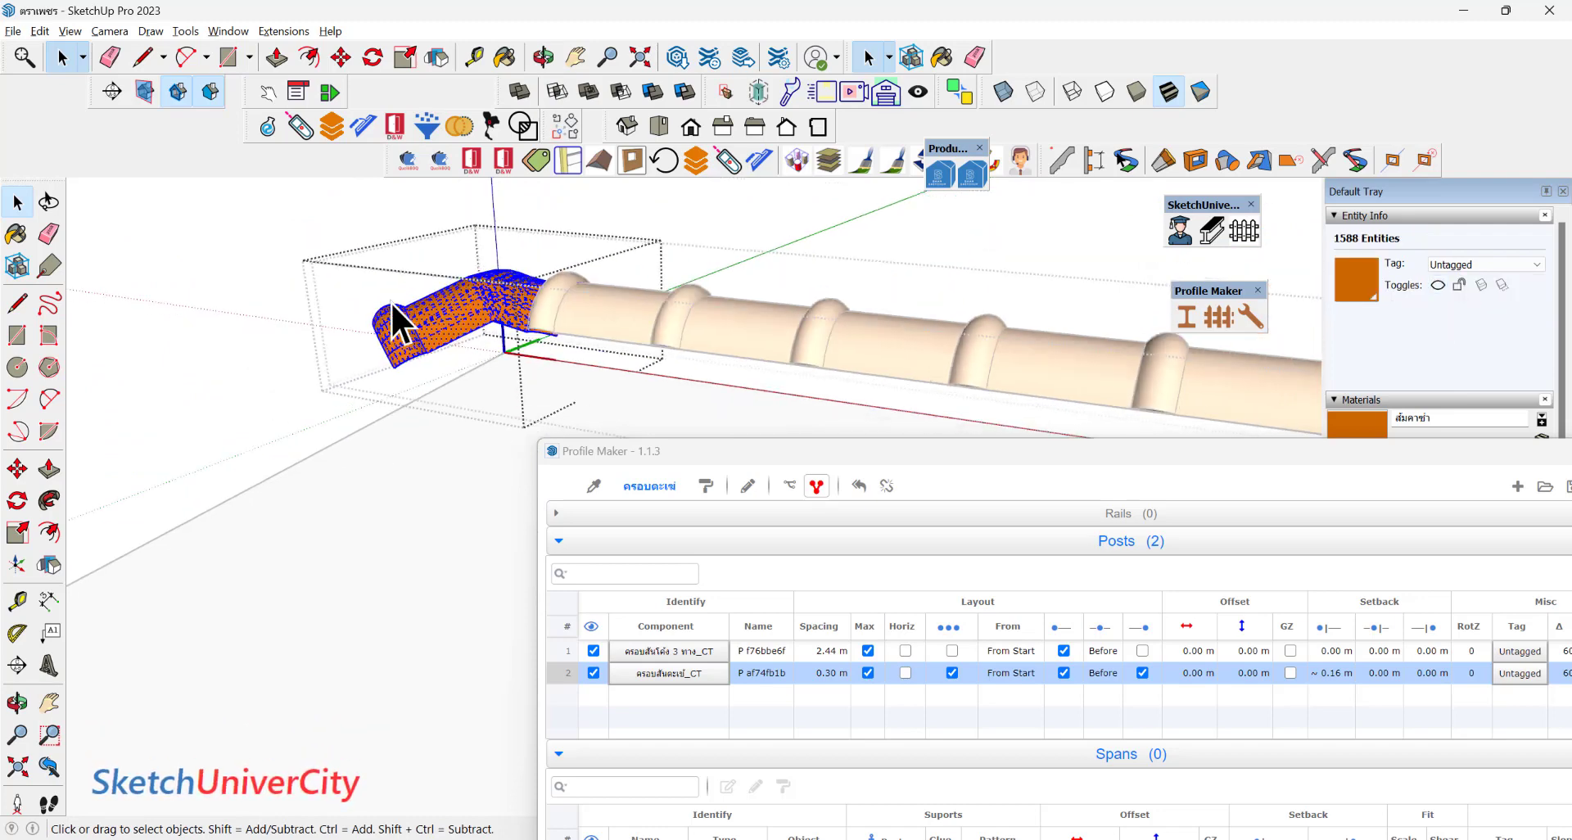
{"action": "scroll", "coordinate": [548, 338], "scroll_direction": "up", "scroll_amount": 3}
{"action": "scroll", "coordinate": [478, 278], "scroll_direction": "up", "scroll_amount": 2}
{"action": "scroll", "coordinate": [529, 302], "scroll_direction": "up", "scroll_amount": 2}
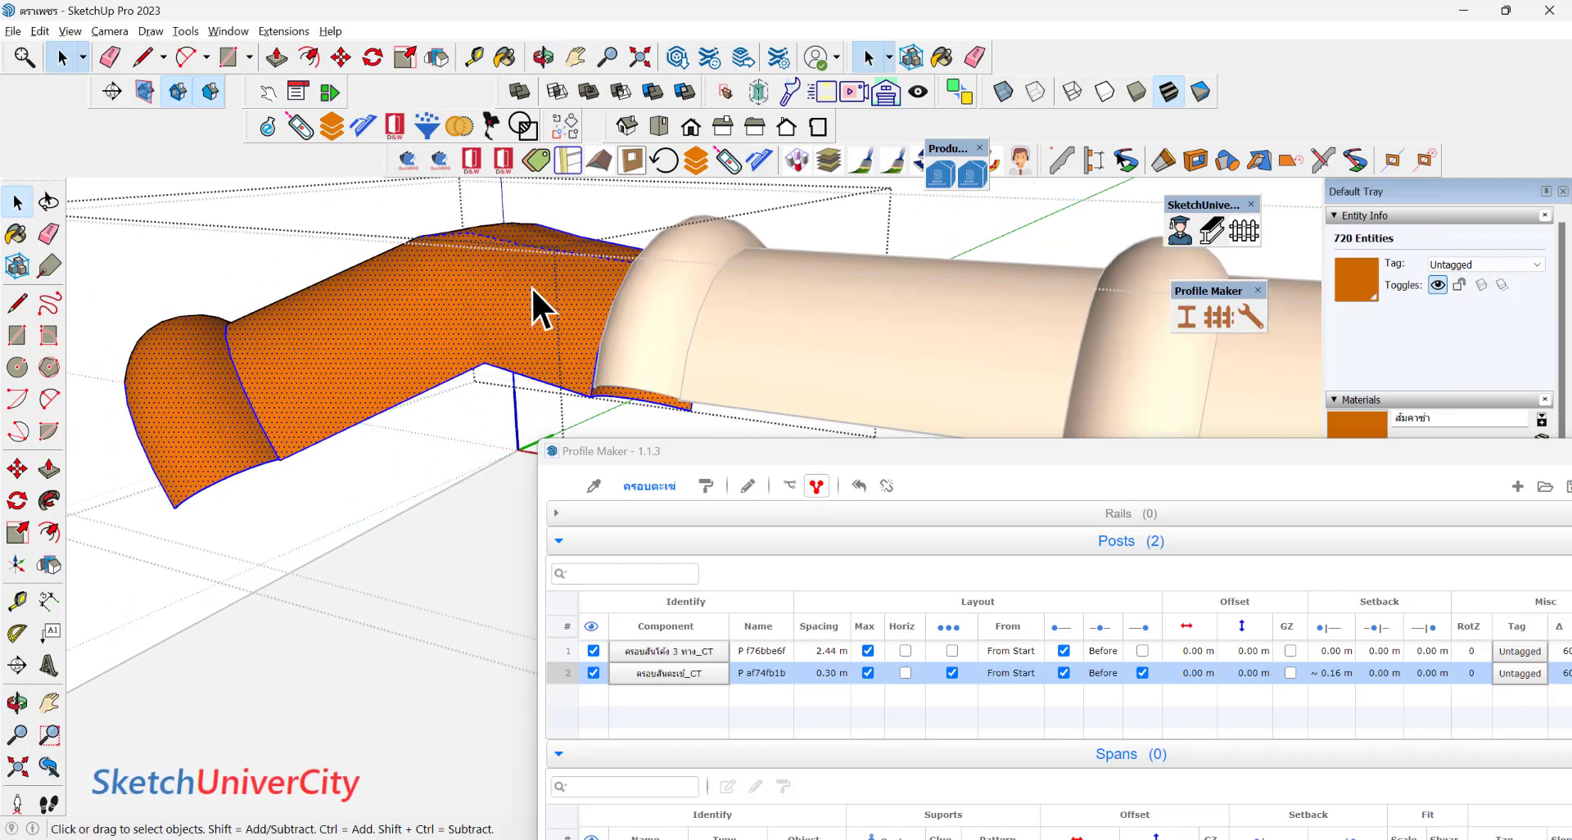
{"action": "scroll", "coordinate": [541, 295], "scroll_direction": "up", "scroll_amount": 1}
{"action": "scroll", "coordinate": [545, 299], "scroll_direction": "up", "scroll_amount": 2}
{"action": "key", "text": "m"}
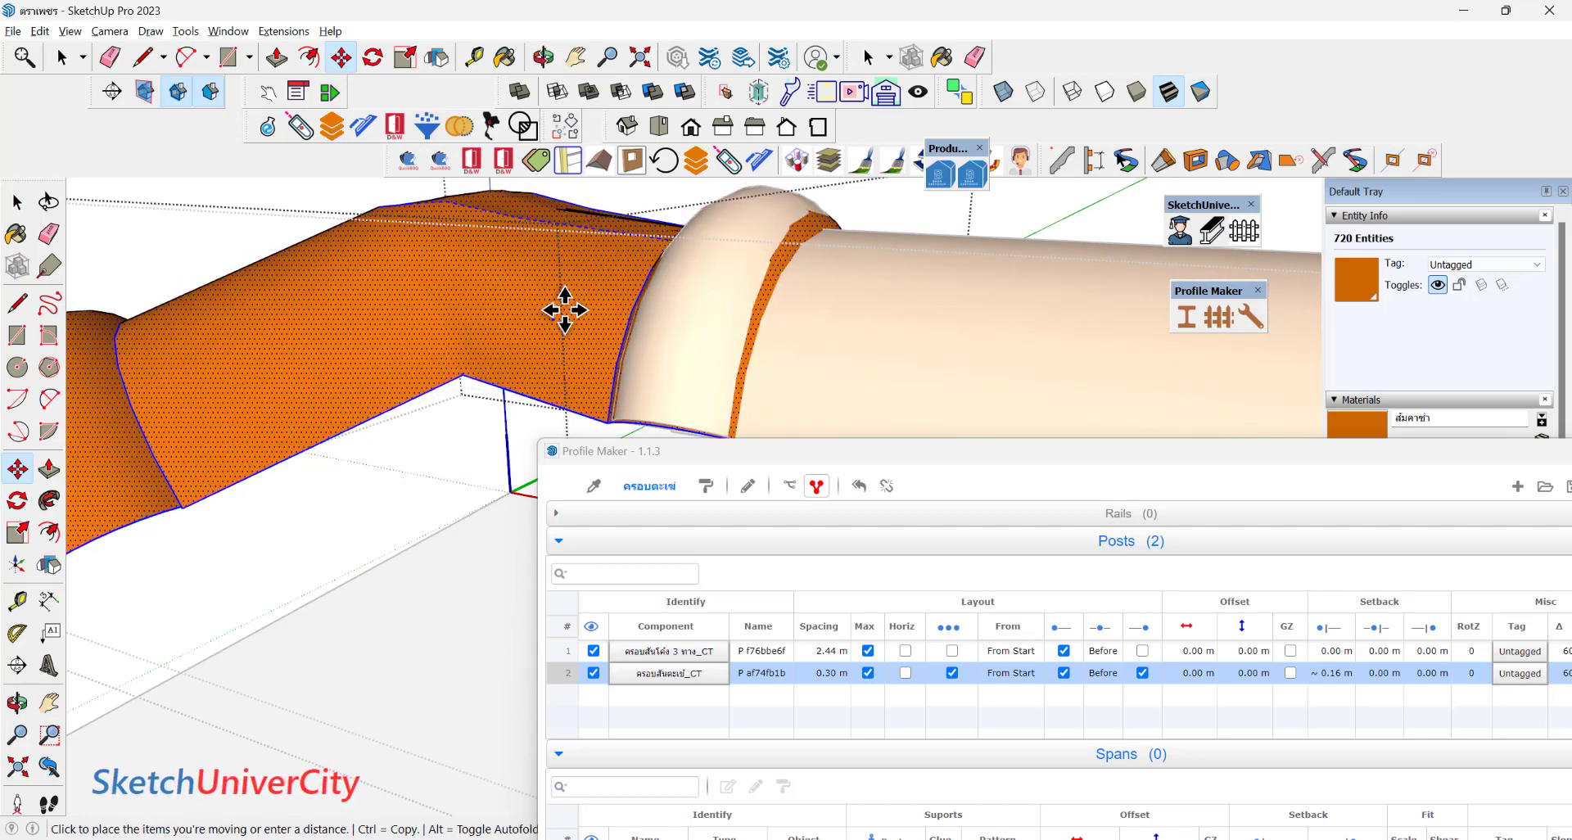
{"action": "left_click", "coordinate": [565, 310]}
{"action": "scroll", "coordinate": [565, 310], "scroll_direction": "down", "scroll_amount": 3}
{"action": "scroll", "coordinate": [569, 228], "scroll_direction": "down", "scroll_amount": 2}
{"action": "key", "text": "space"}
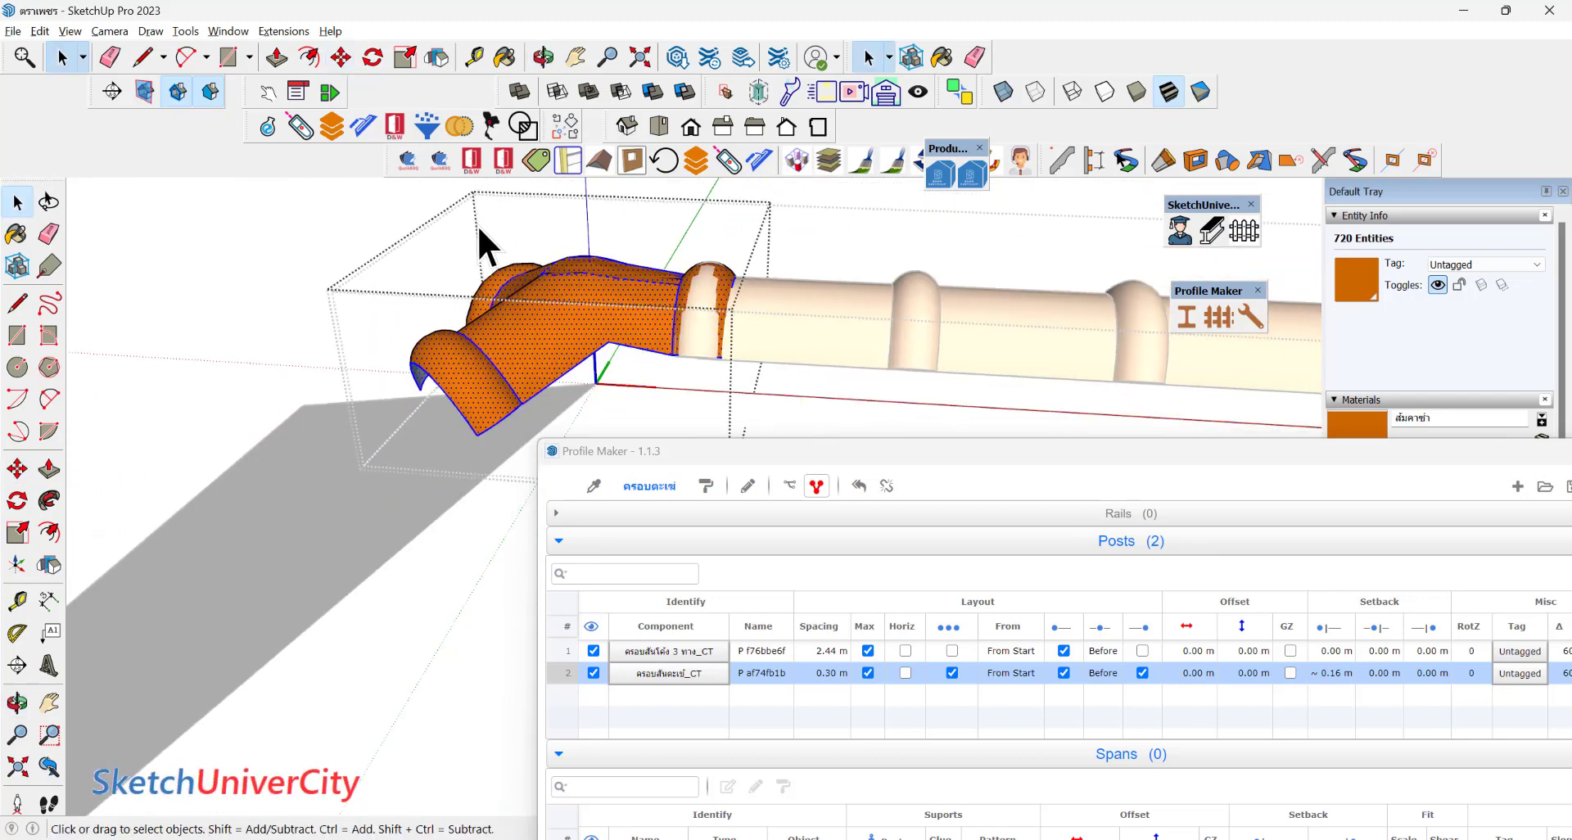
{"action": "scroll", "coordinate": [765, 302], "scroll_direction": "up", "scroll_amount": 4}
{"action": "scroll", "coordinate": [379, 319], "scroll_direction": "down", "scroll_amount": 3}
{"action": "left_click", "coordinate": [426, 344]}
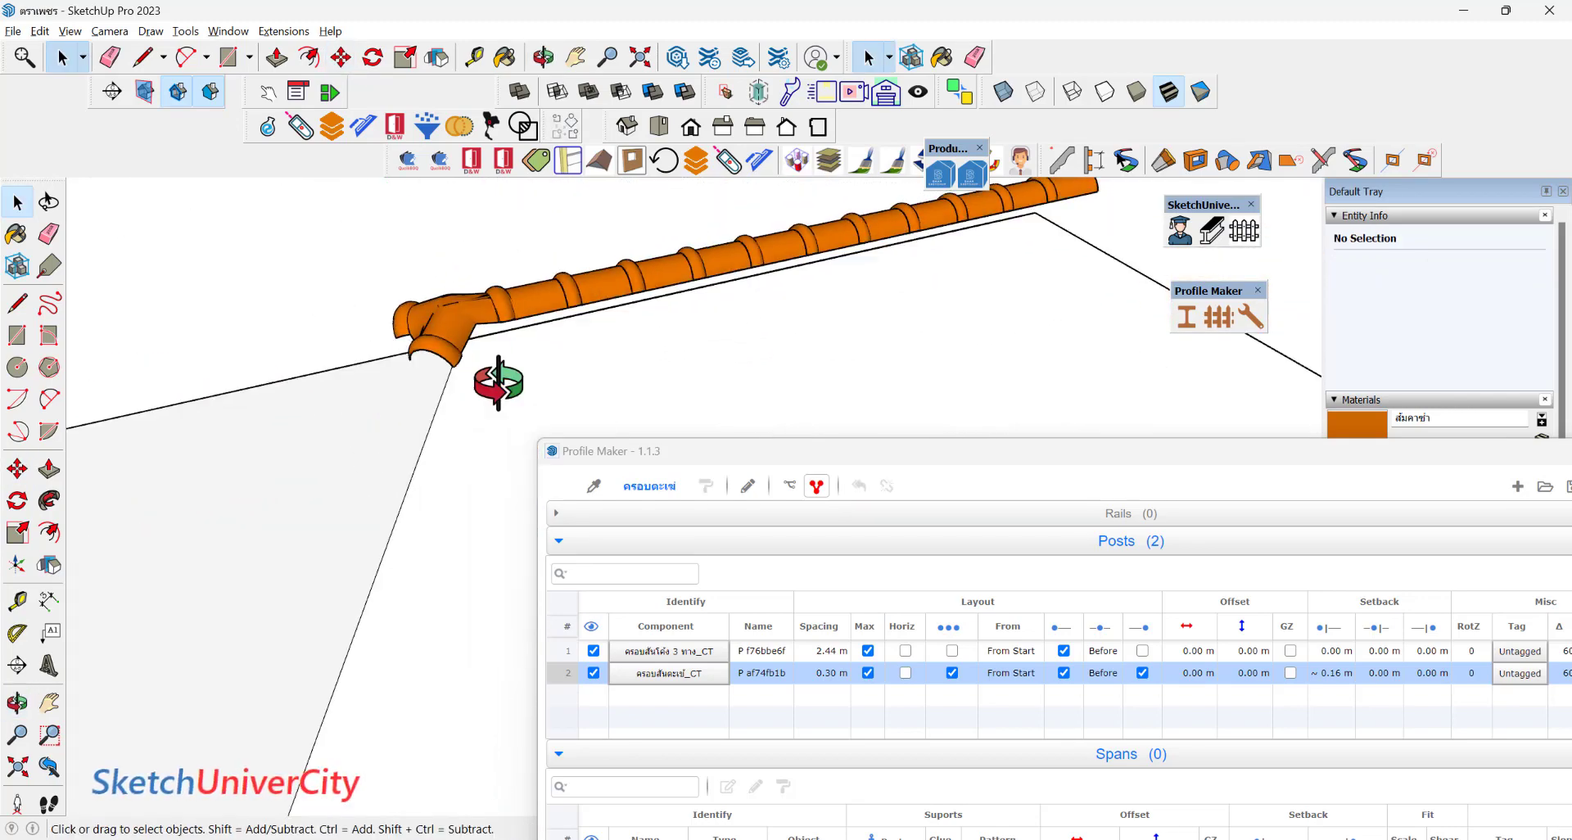
{"action": "mouse_move", "coordinate": [491, 380]}
{"action": "middle_mouse_down"}
{"action": "mouse_move", "coordinate": [263, 393]}
{"action": "mouse_move", "coordinate": [291, 368]}
{"action": "middle_mouse_up"}
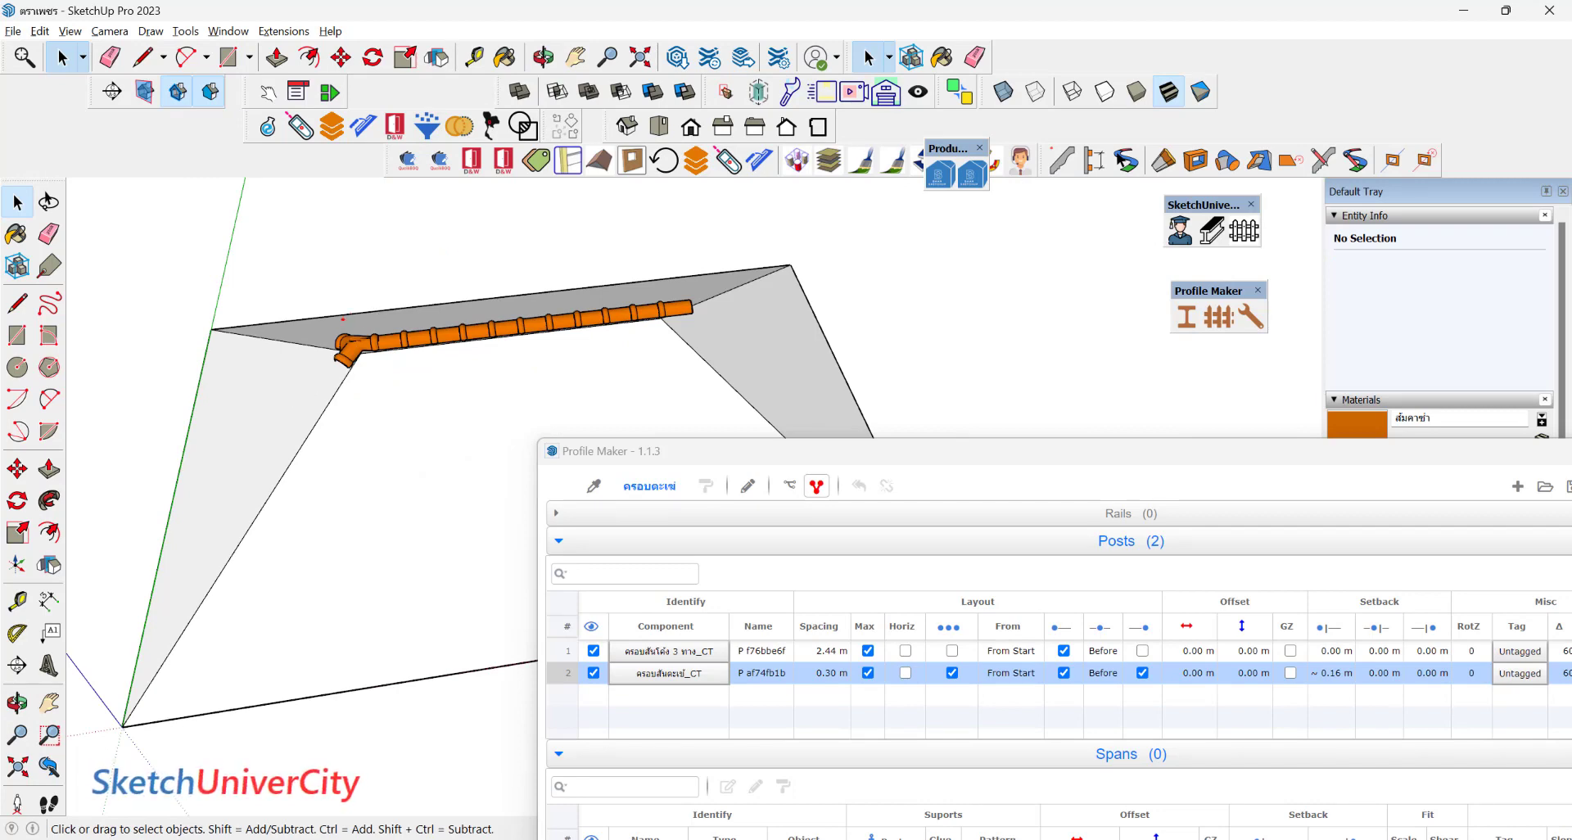
{"action": "left_click_drag", "start_coordinate": [342, 318], "coordinate": [397, 342]}
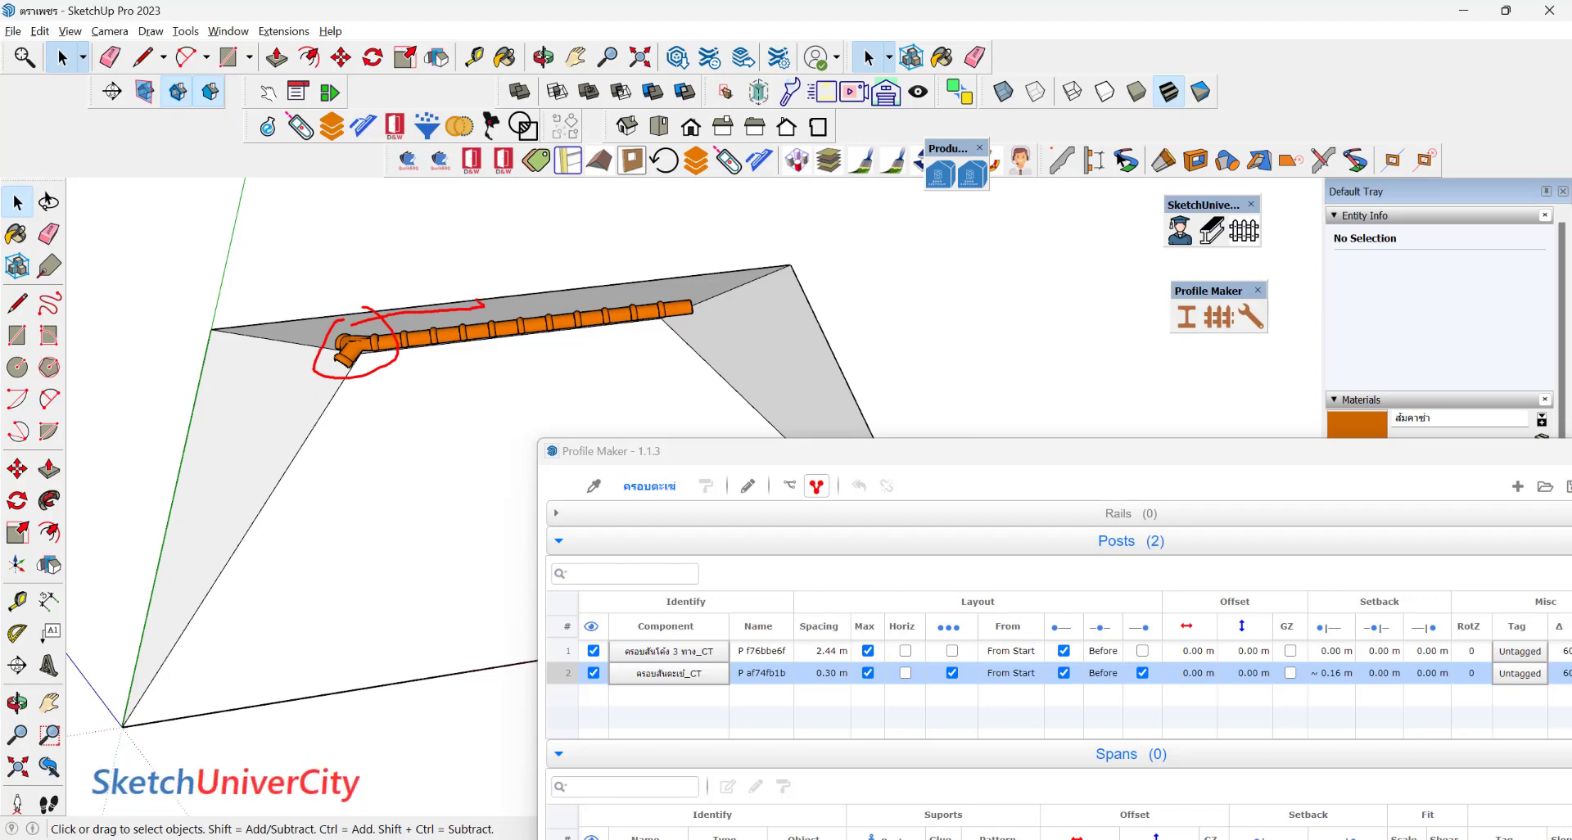
{"action": "left_click_drag", "start_coordinate": [703, 286], "coordinate": [655, 316]}
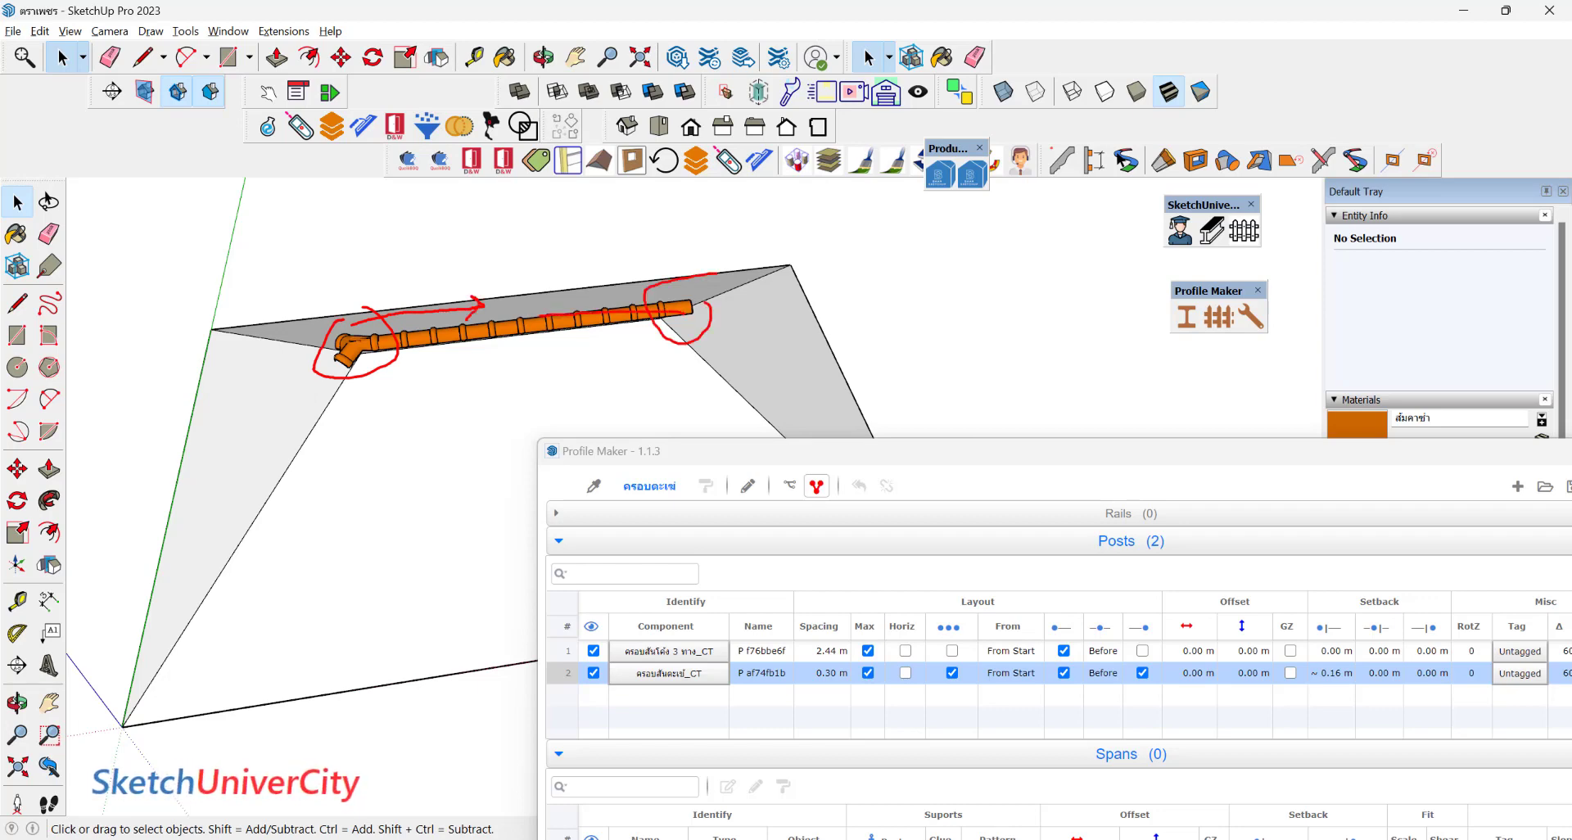
{"action": "left_click_drag", "start_coordinate": [472, 283], "coordinate": [549, 331]}
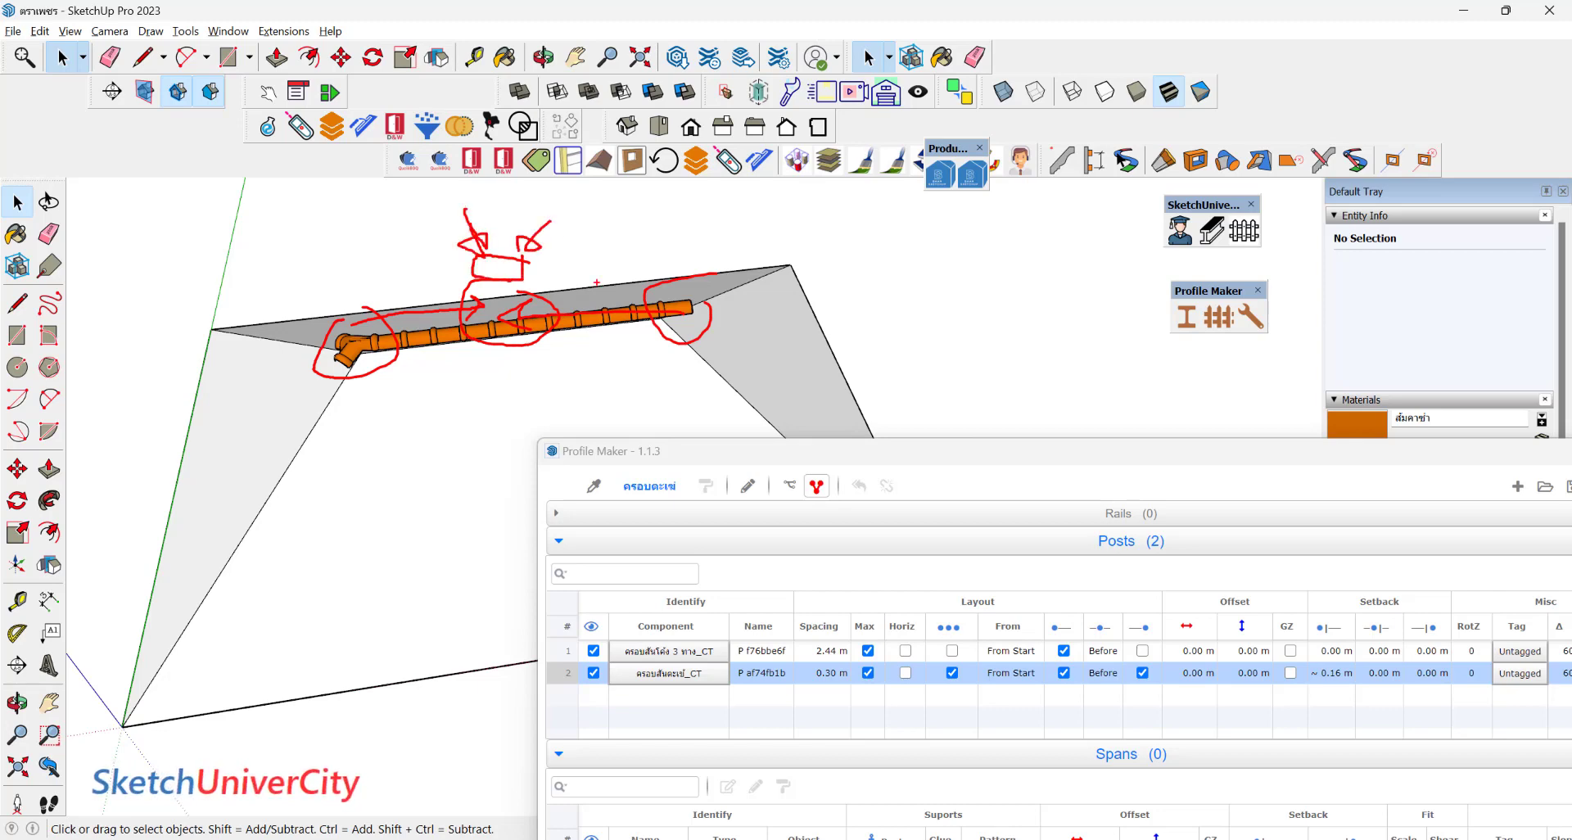
{"action": "left_click_drag", "start_coordinate": [375, 323], "coordinate": [383, 369]}
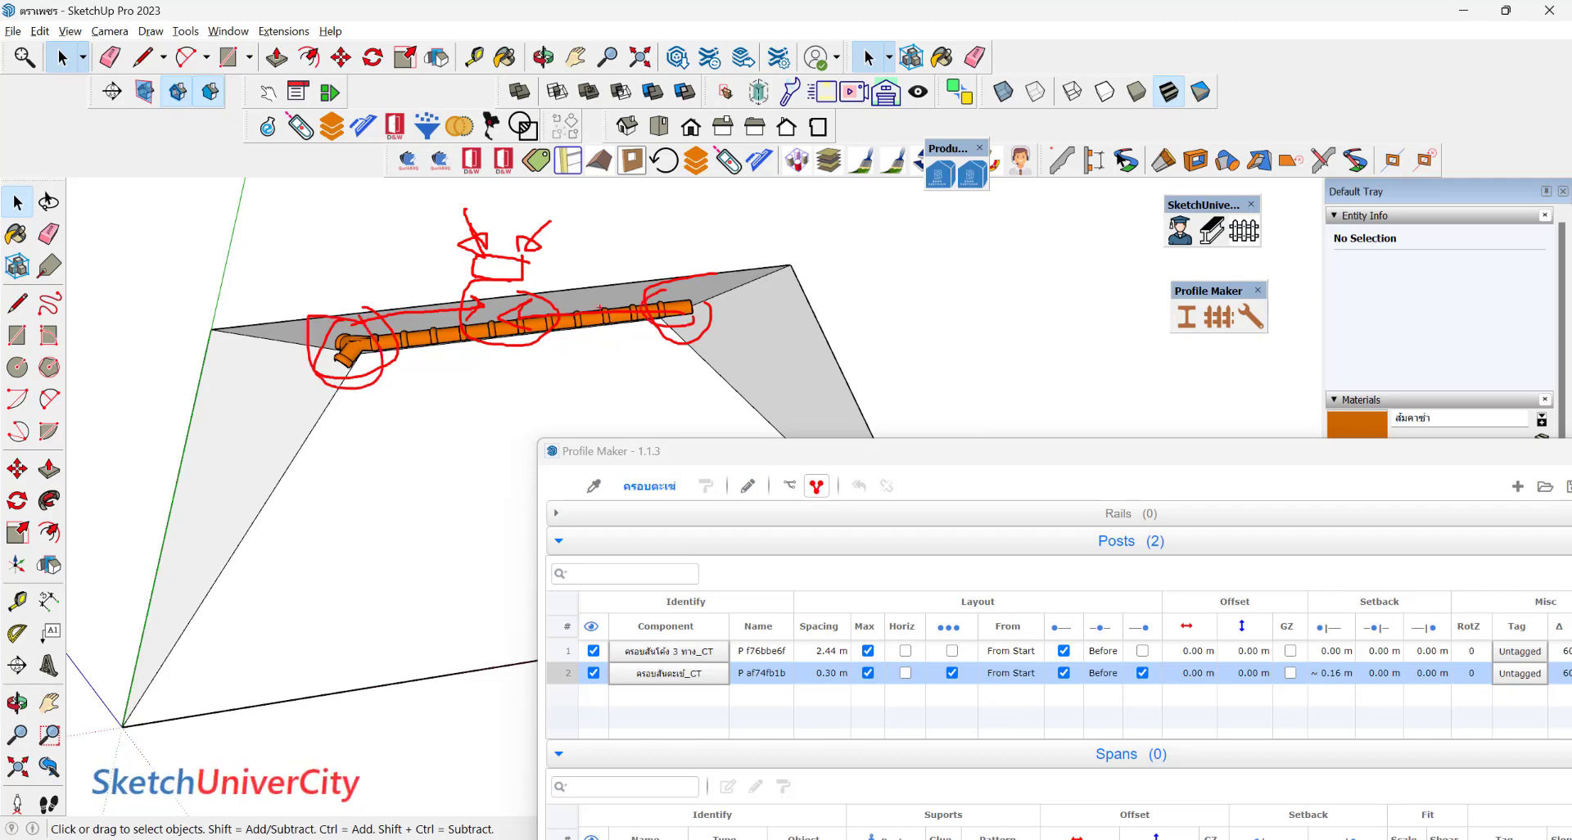
{"action": "left_click_drag", "start_coordinate": [494, 203], "coordinate": [494, 298]}
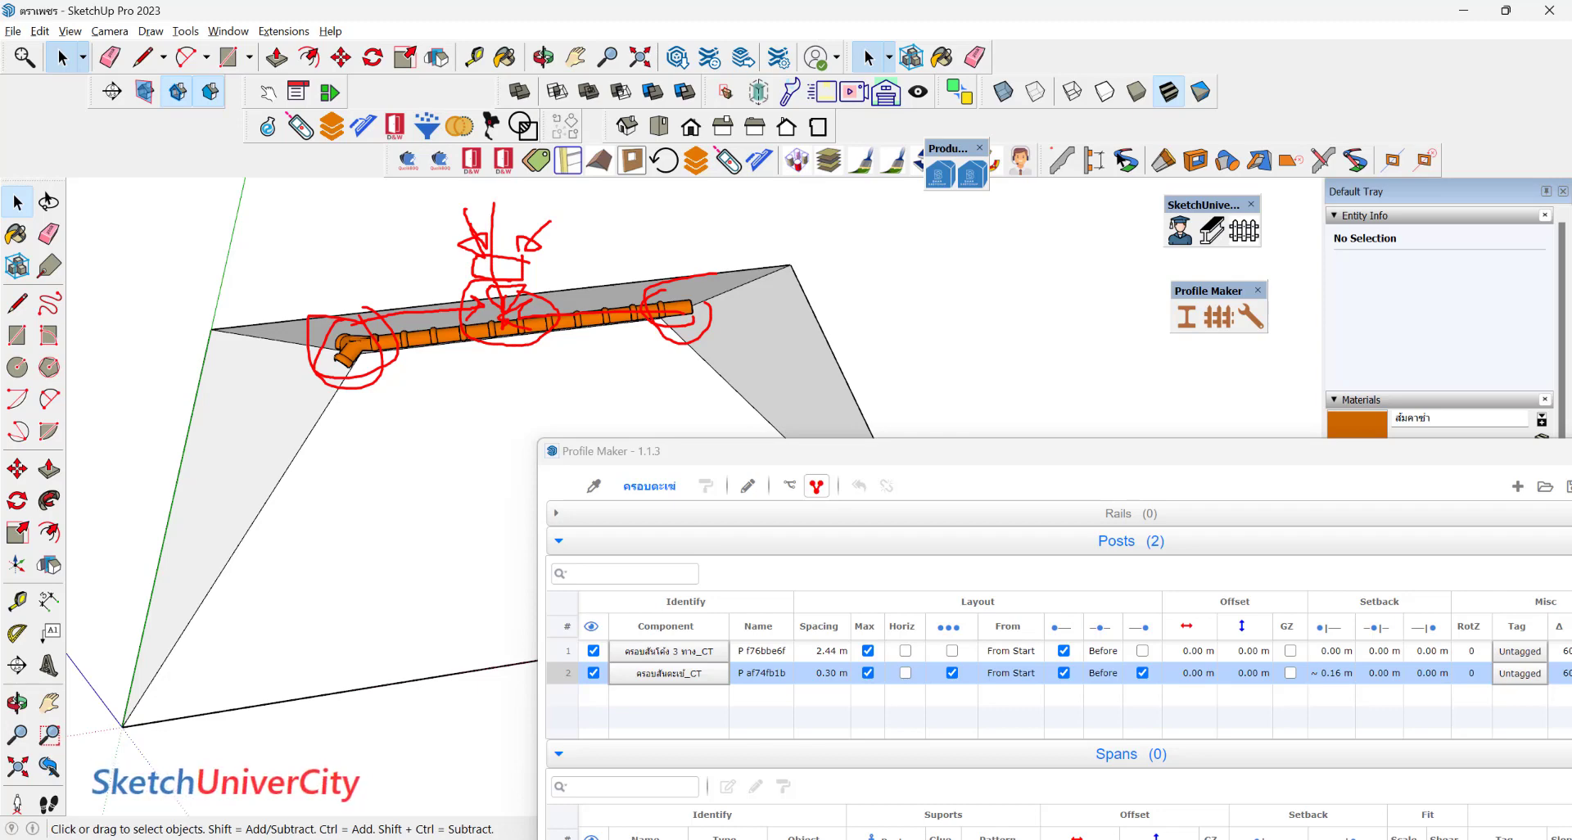
Orbit to inspect the ridge cap fitting, then rename post 1 in the Posts table to START.
{"action": "key", "text": "Escape"}
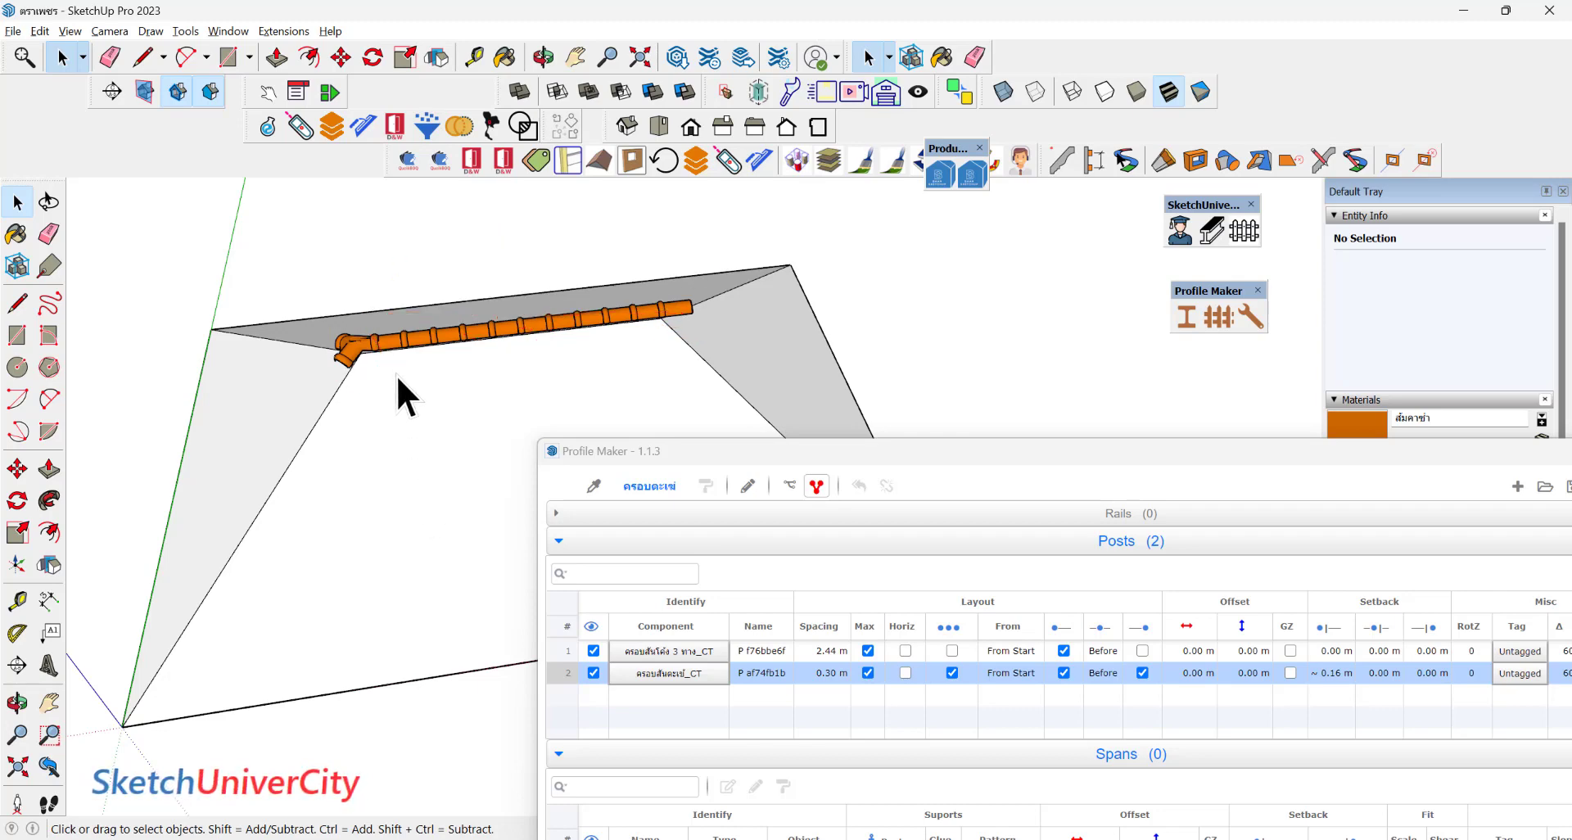
{"action": "scroll", "coordinate": [564, 331], "scroll_direction": "up", "scroll_amount": 3}
{"action": "scroll", "coordinate": [415, 369], "scroll_direction": "up", "scroll_amount": 3}
{"action": "middle_click_drag", "start_coordinate": [413, 370], "coordinate": [670, 351]}
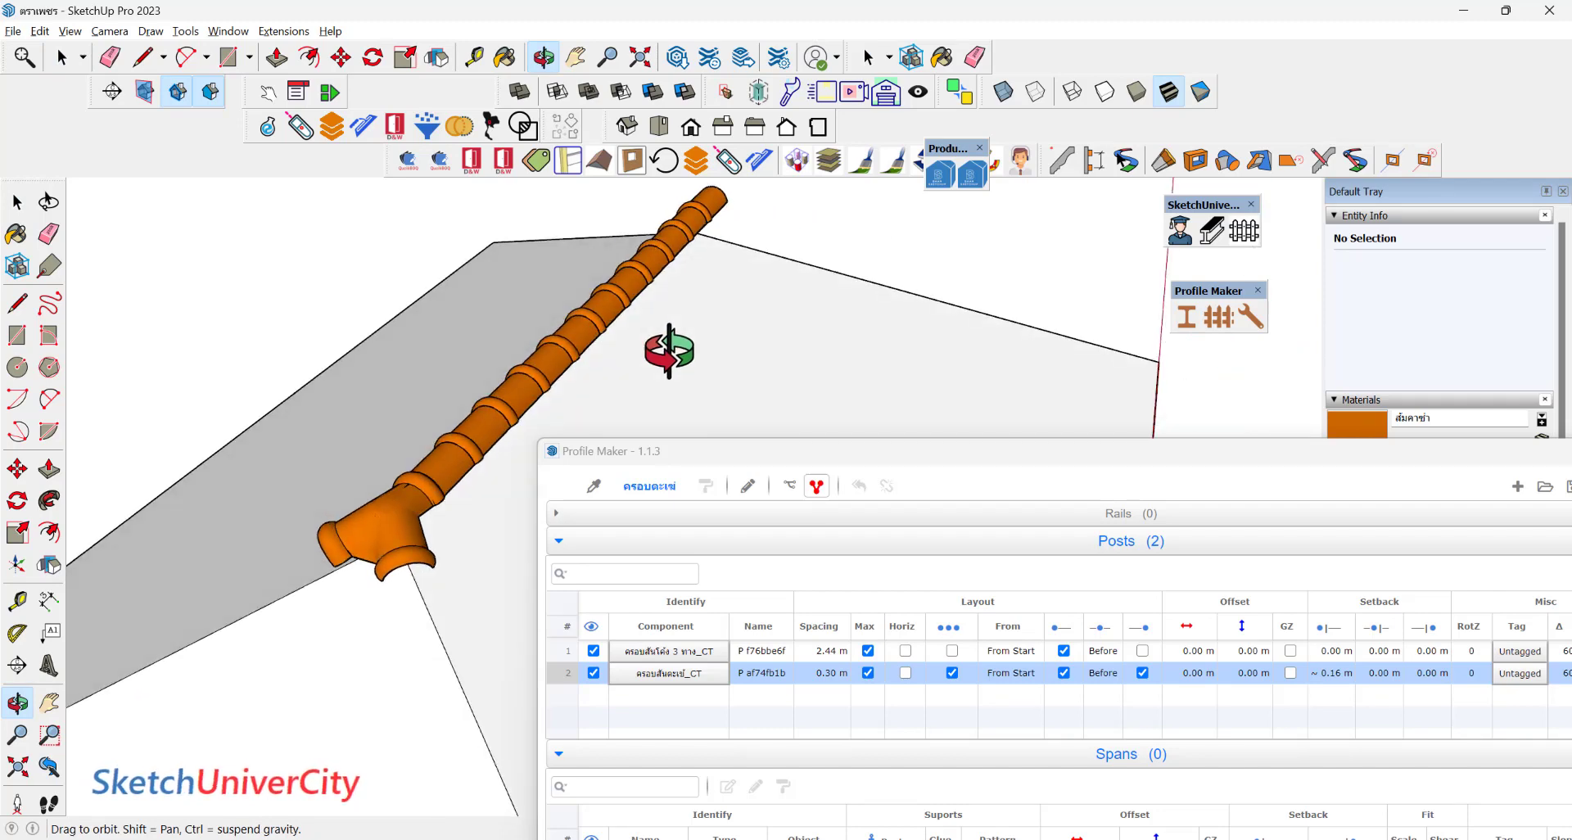
{"action": "key", "text": "space"}
{"action": "left_click_drag", "start_coordinate": [680, 461], "coordinate": [275, 611]}
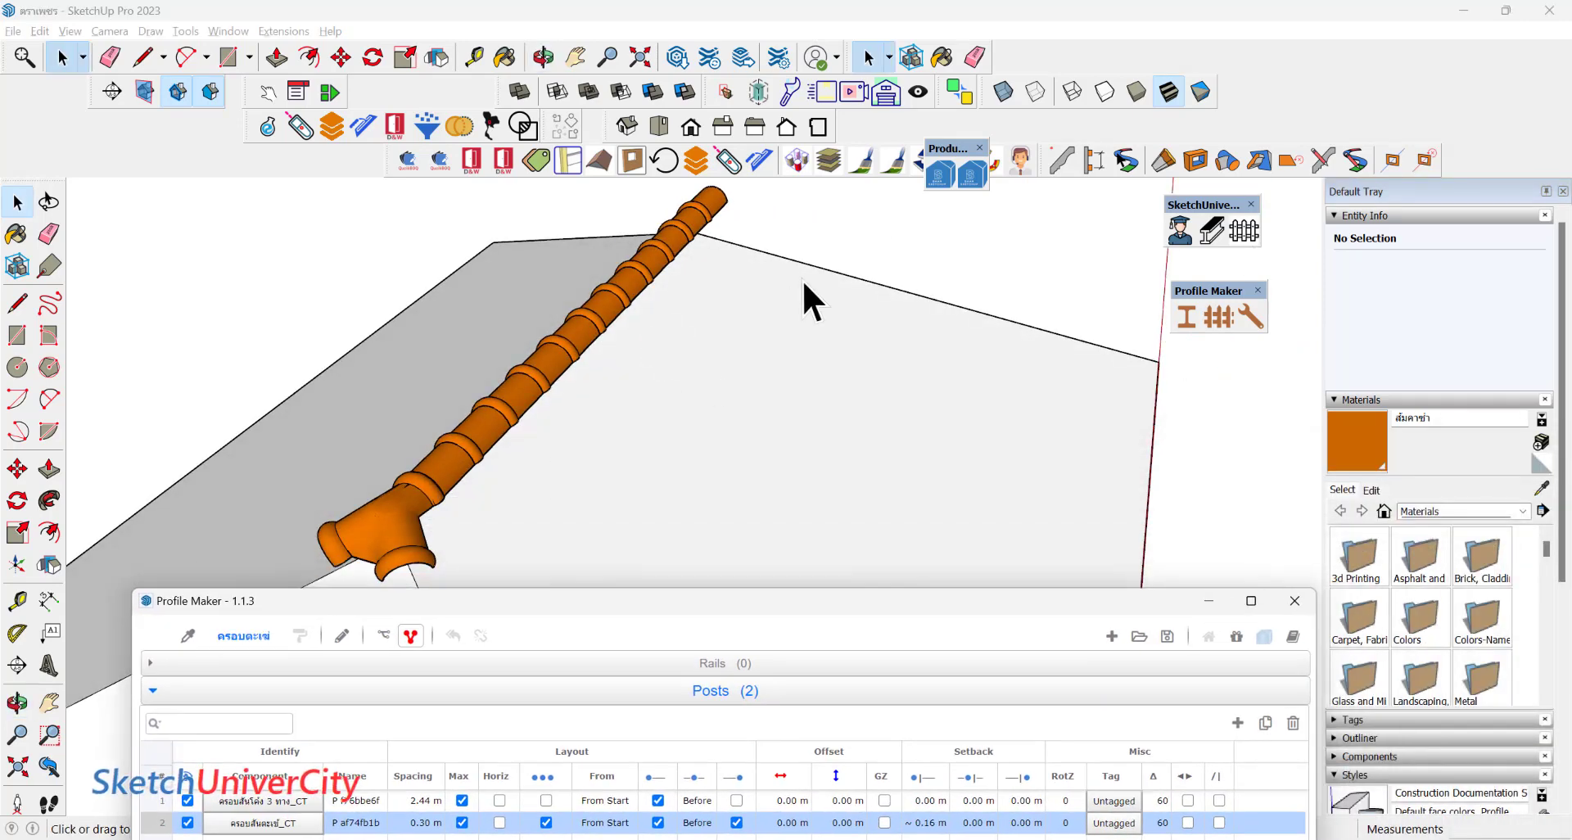
{"action": "middle_click_drag", "start_coordinate": [802, 278], "coordinate": [631, 350]}
{"action": "scroll", "coordinate": [705, 321], "scroll_direction": "up", "scroll_amount": 3}
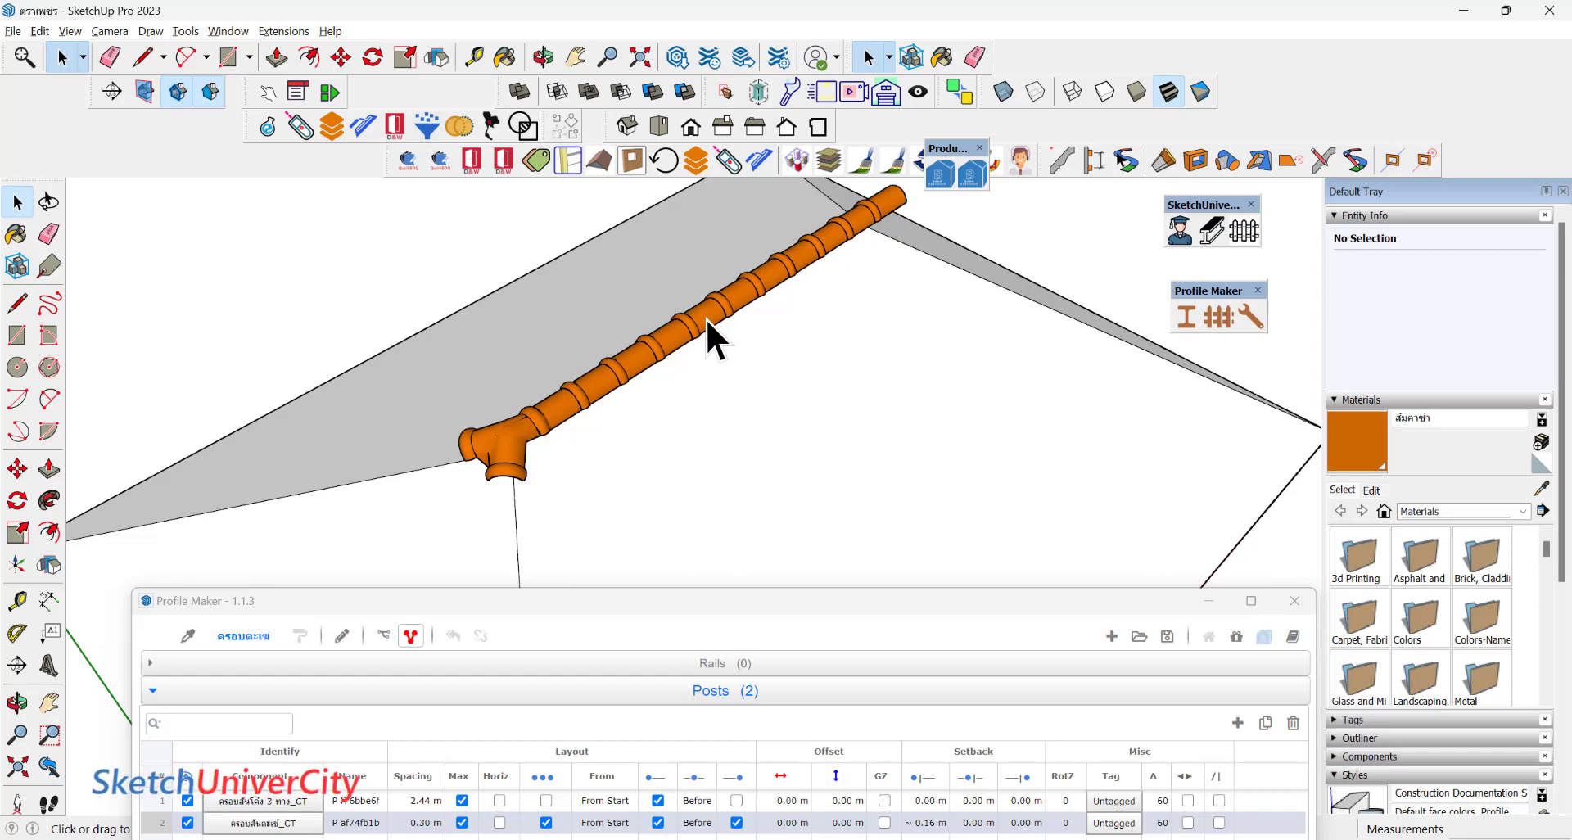
{"action": "mouse_move", "coordinate": [709, 318]}
{"action": "middle_mouse_down"}
{"action": "mouse_move", "coordinate": [463, 332]}
{"action": "mouse_move", "coordinate": [634, 567]}
{"action": "middle_mouse_up"}
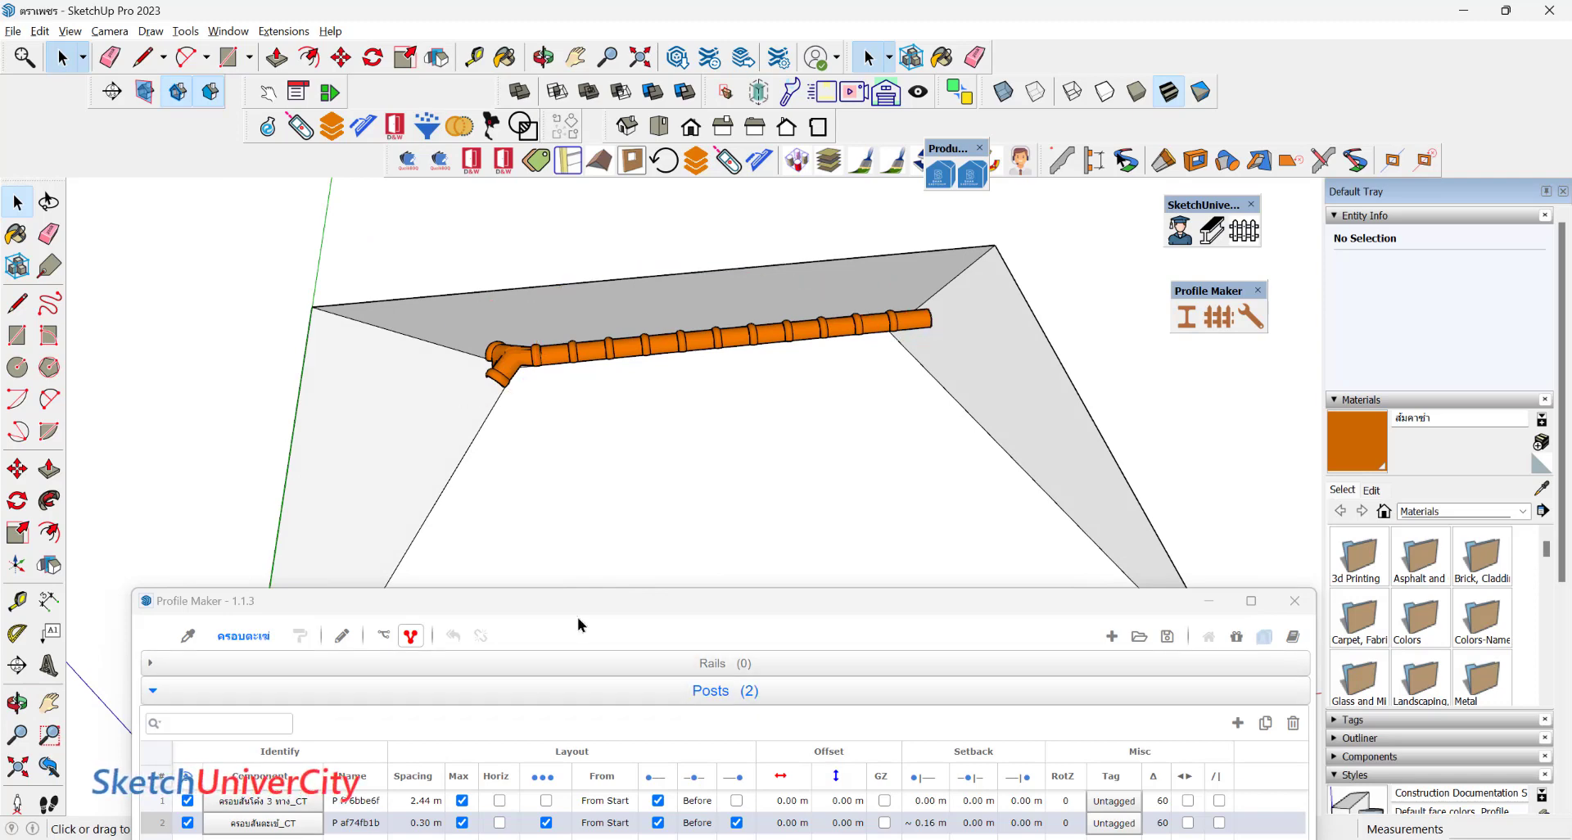
{"action": "mouse_move", "coordinate": [589, 593]}
{"action": "left_mouse_down"}
{"action": "mouse_move", "coordinate": [591, 556]}
{"action": "mouse_move", "coordinate": [682, 434]}
{"action": "left_mouse_up"}
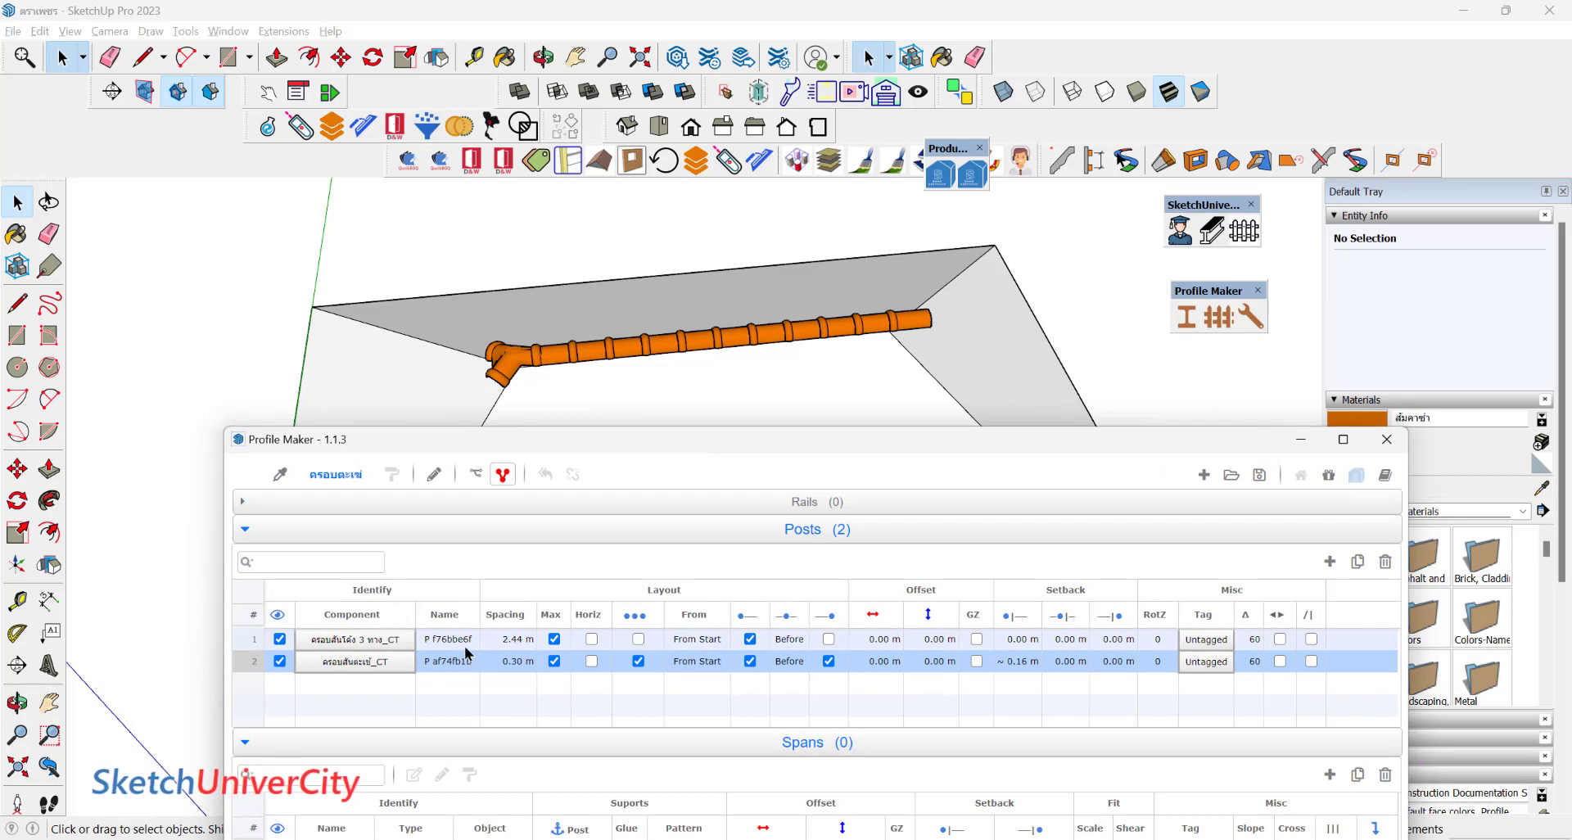
{"action": "double_click", "coordinate": [458, 640]}
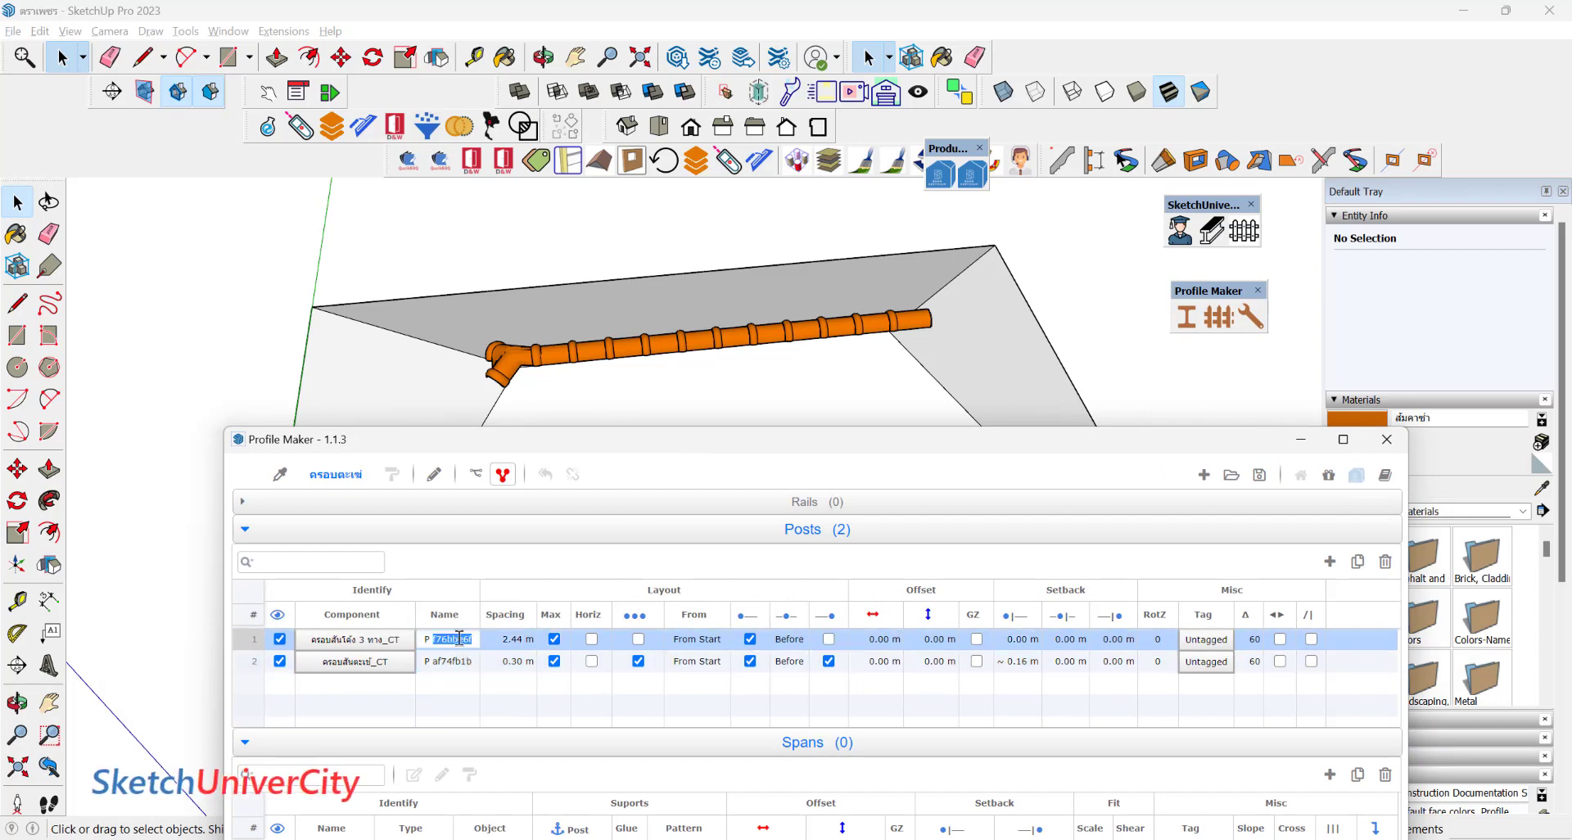
{"action": "key", "text": "Caps_Lock"}
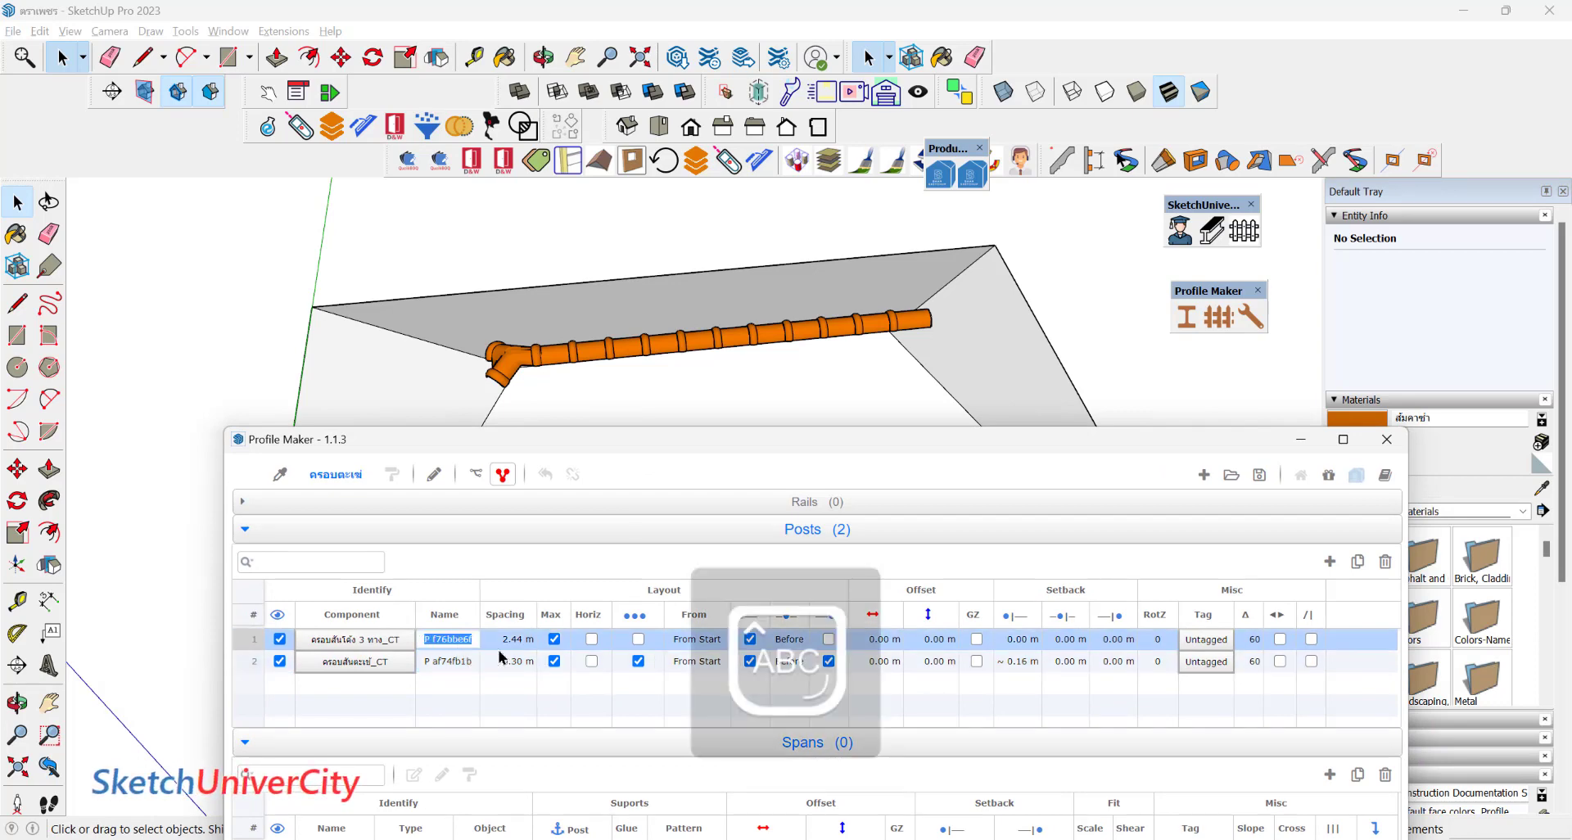
{"action": "type", "text": "START"}
{"action": "key", "text": "Return"}
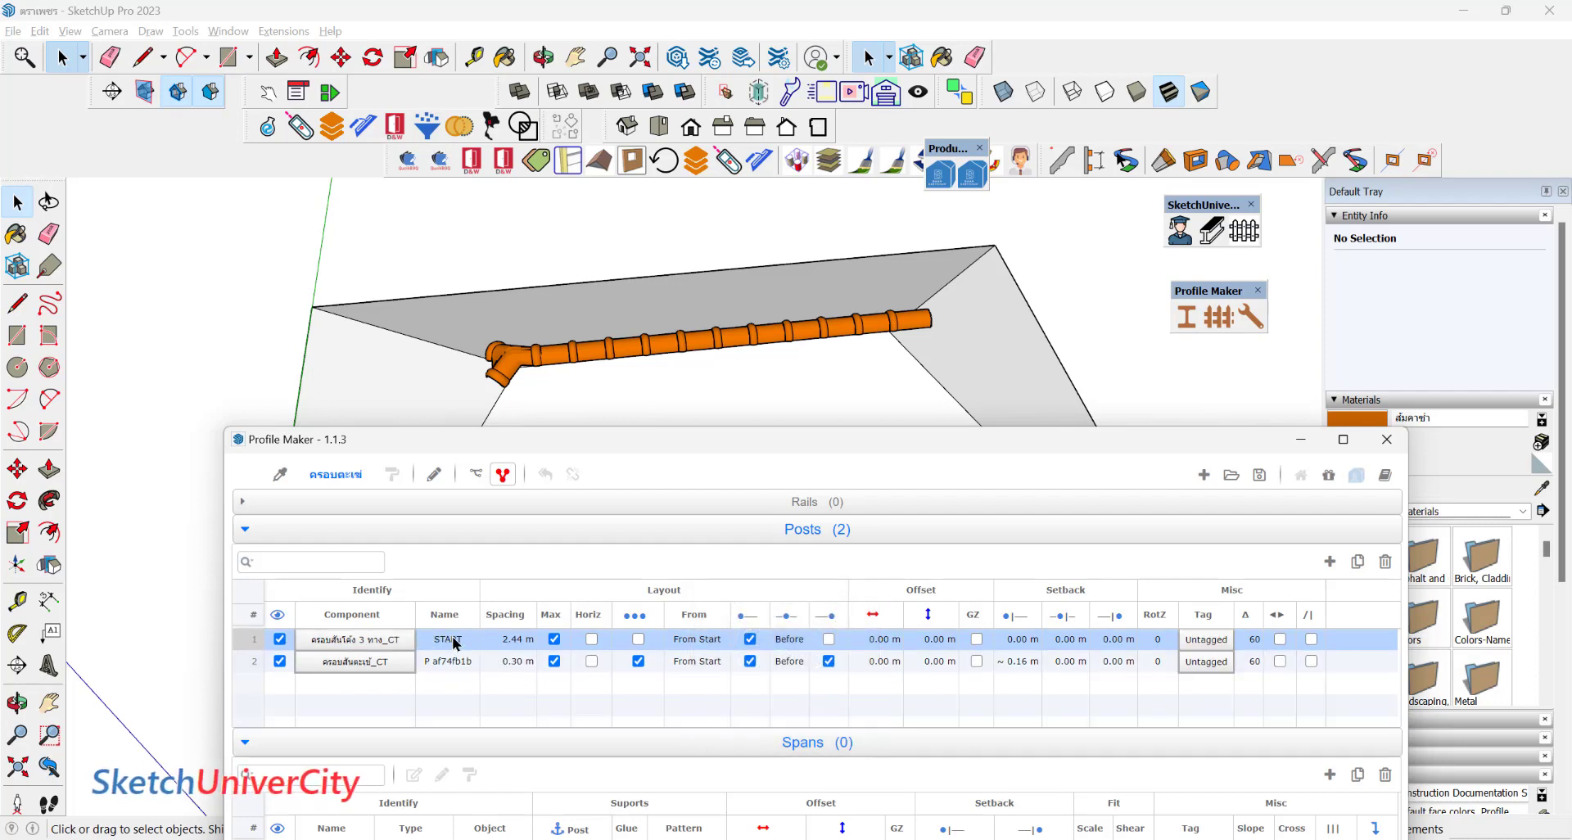
Recheck the START post's name and spacing against the second post row.
{"action": "left_click", "coordinate": [419, 644]}
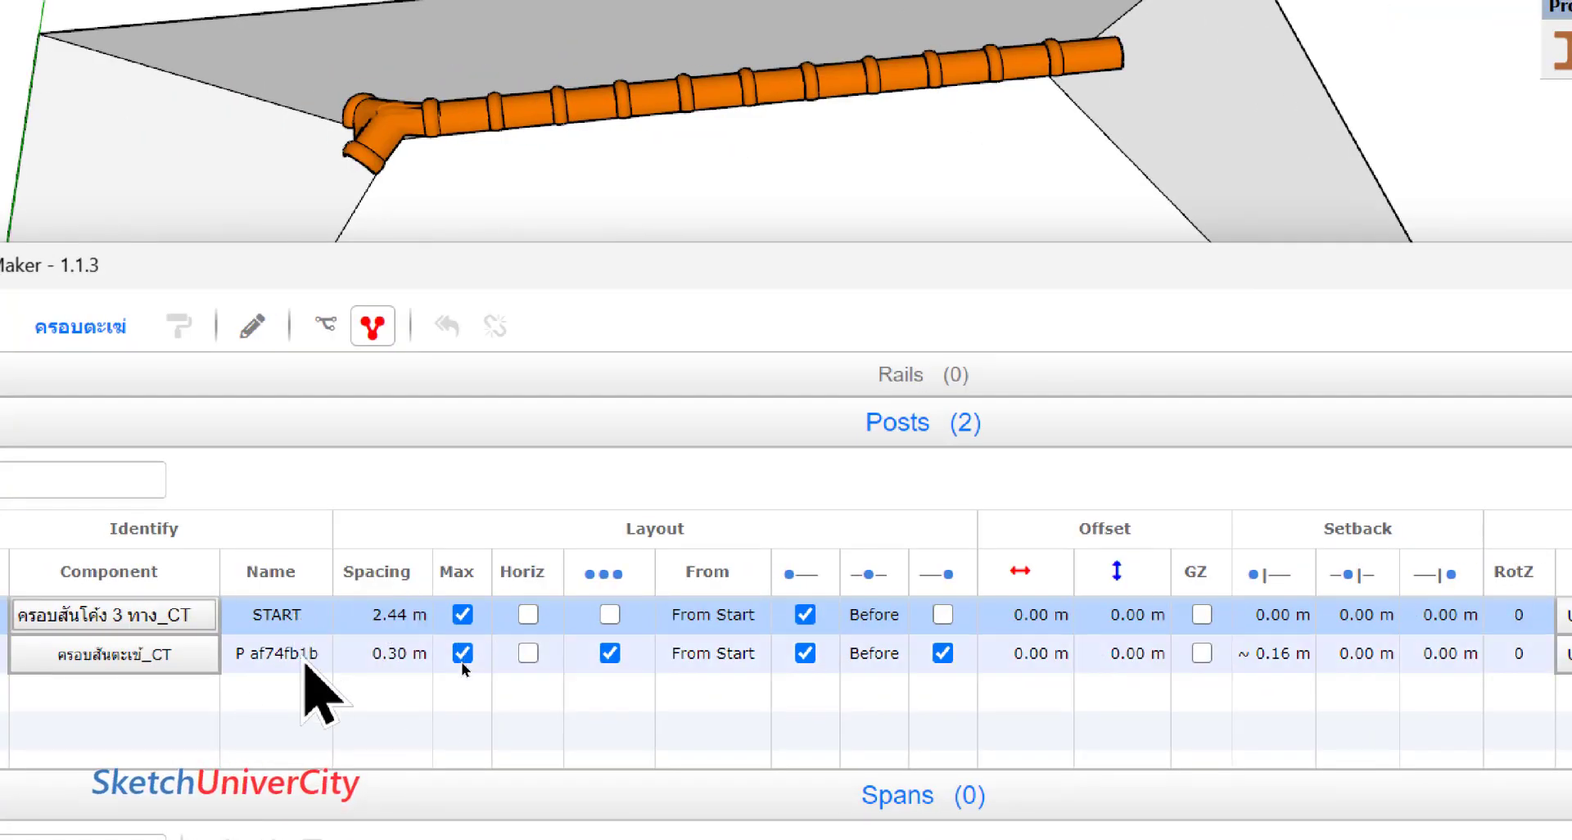
{"action": "left_click", "coordinate": [315, 643]}
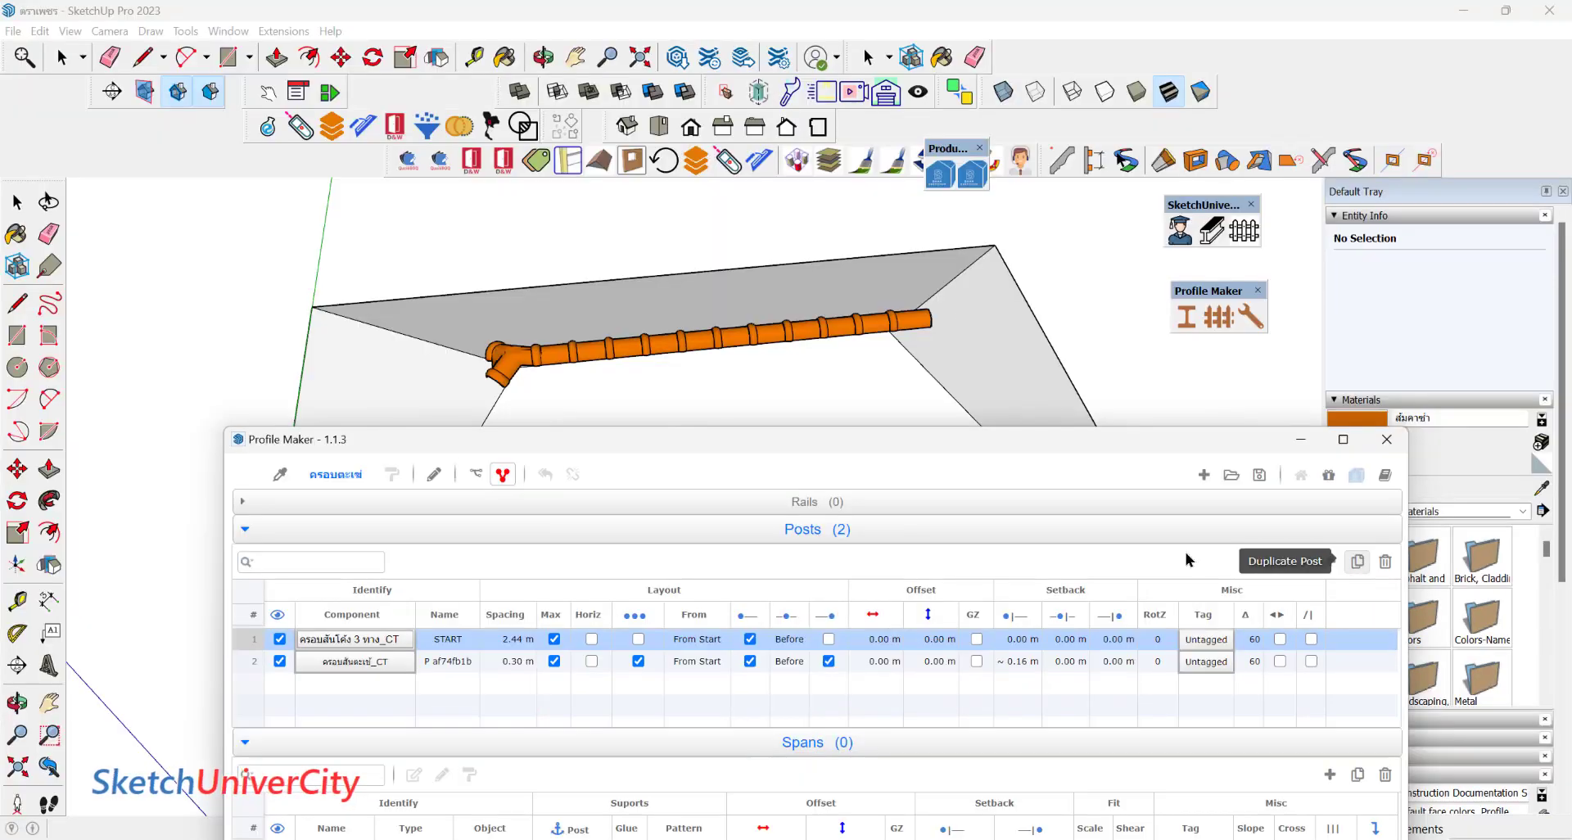
{"action": "left_click", "coordinate": [442, 667]}
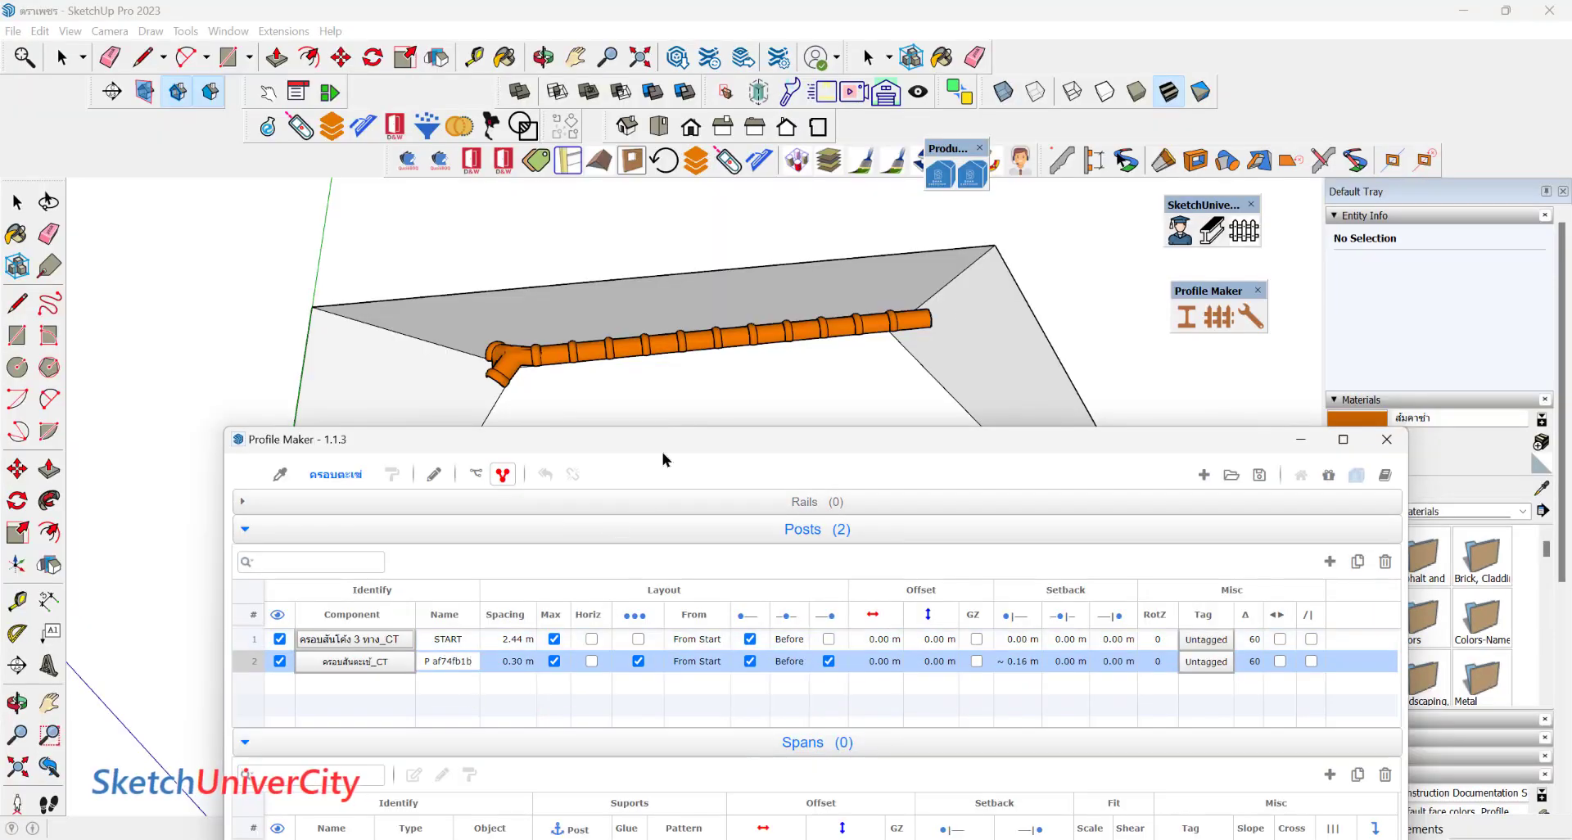
{"action": "scroll", "coordinate": [522, 316], "scroll_direction": "down", "scroll_amount": 2}
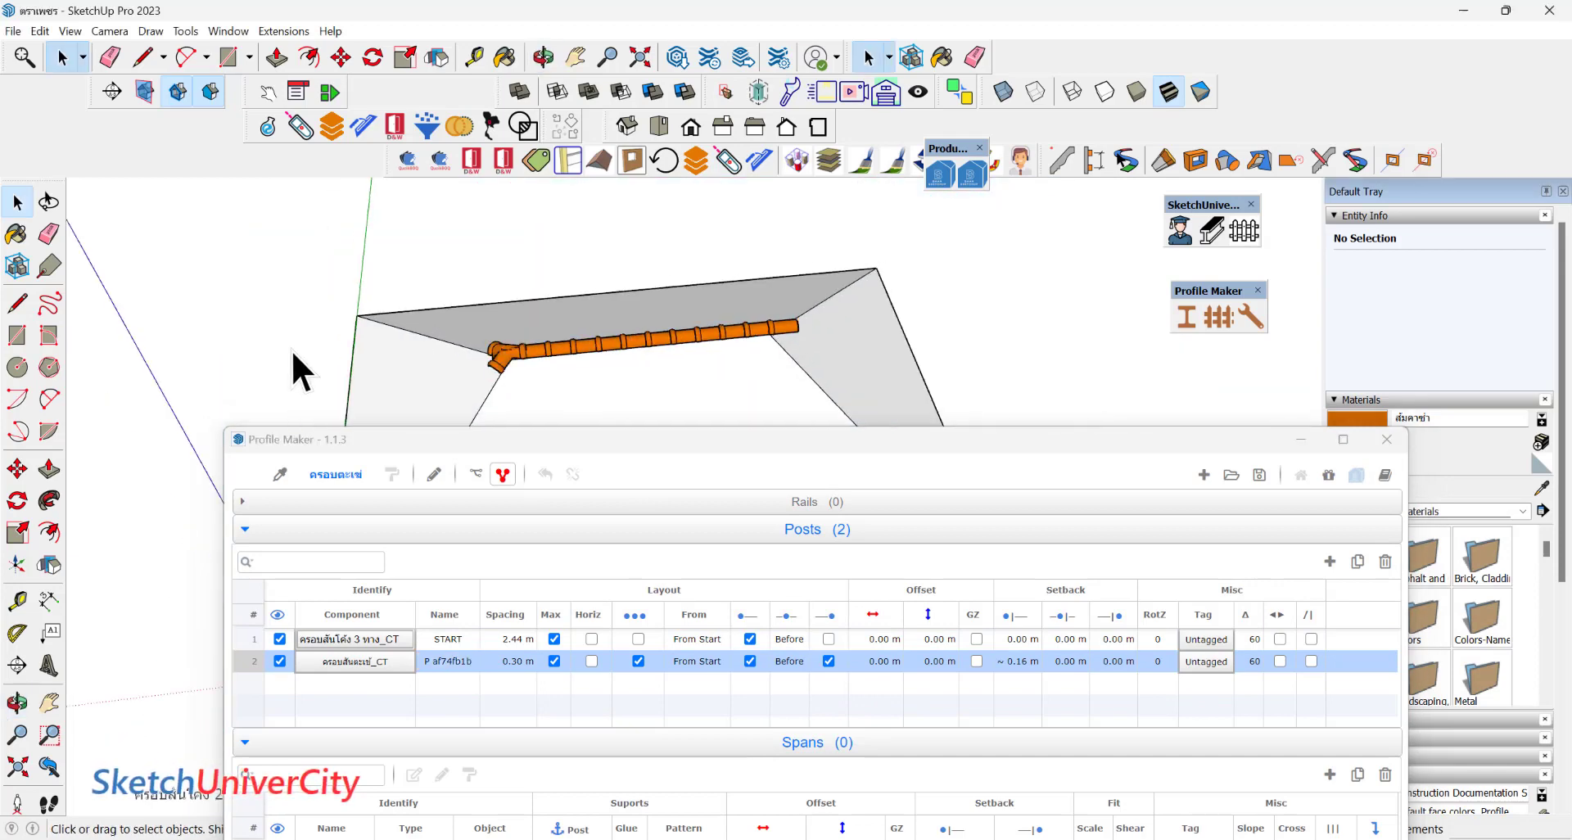
{"action": "left_click", "coordinate": [457, 641]}
{"action": "key", "text": "Tab"}
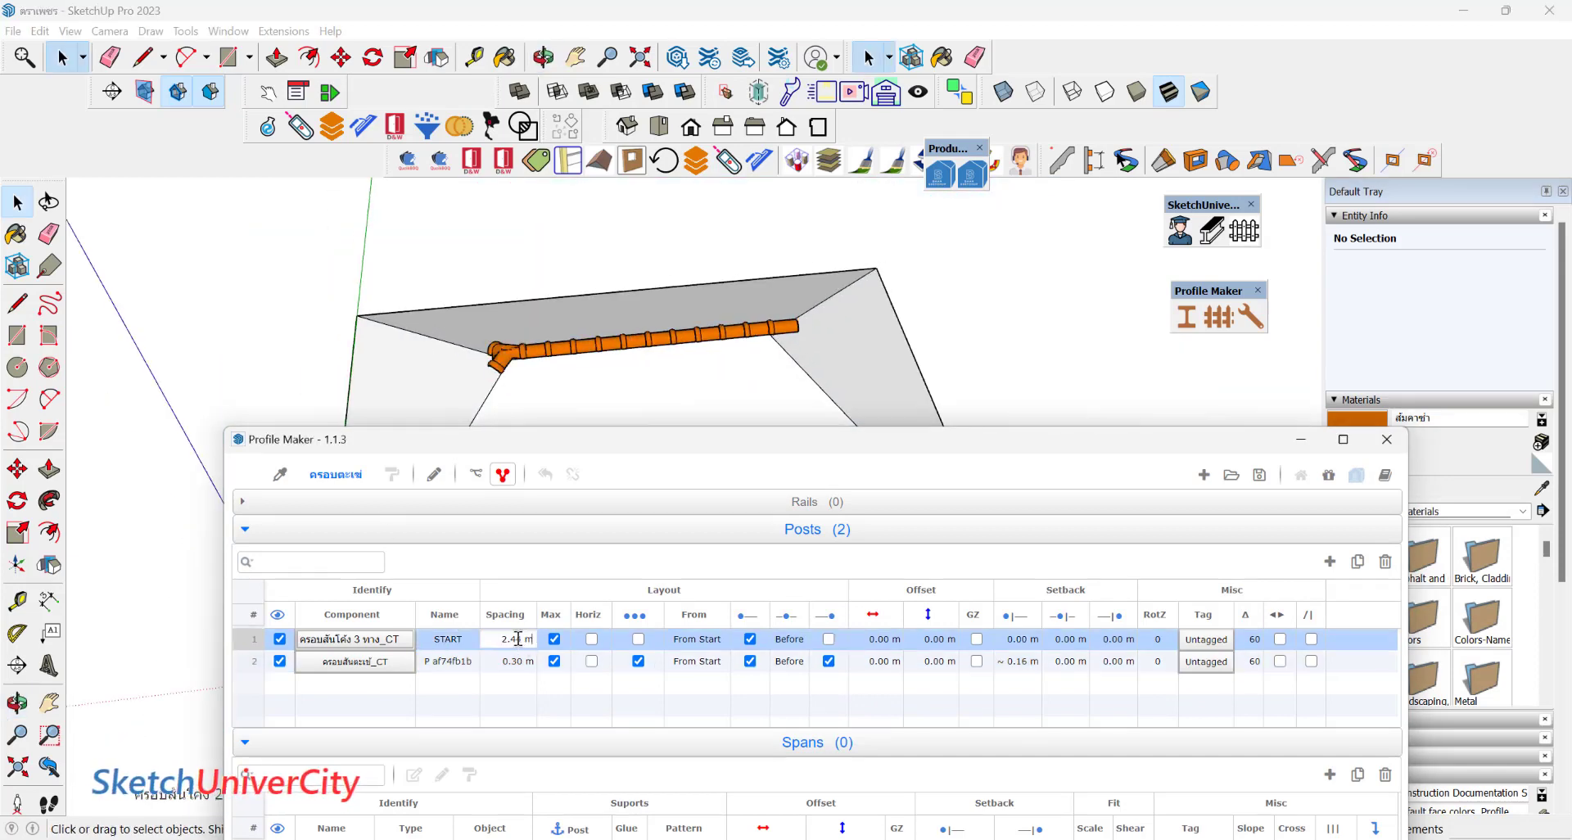
{"action": "left_click", "coordinate": [439, 645]}
{"action": "left_click_drag", "start_coordinate": [552, 444], "coordinate": [588, 462]}
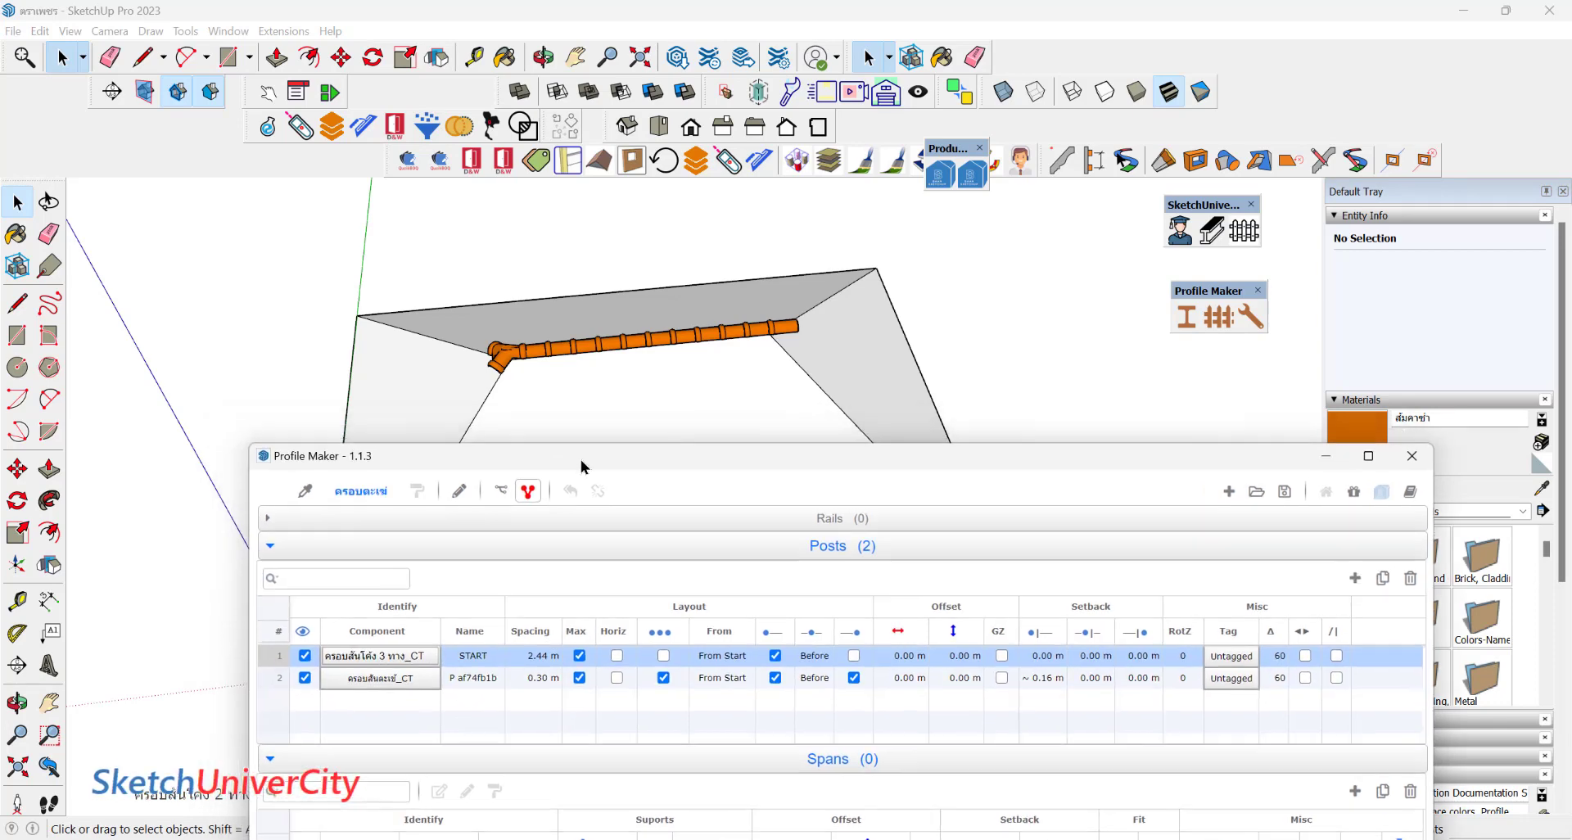
{"action": "middle_click_drag", "start_coordinate": [512, 415], "coordinate": [318, 288]}
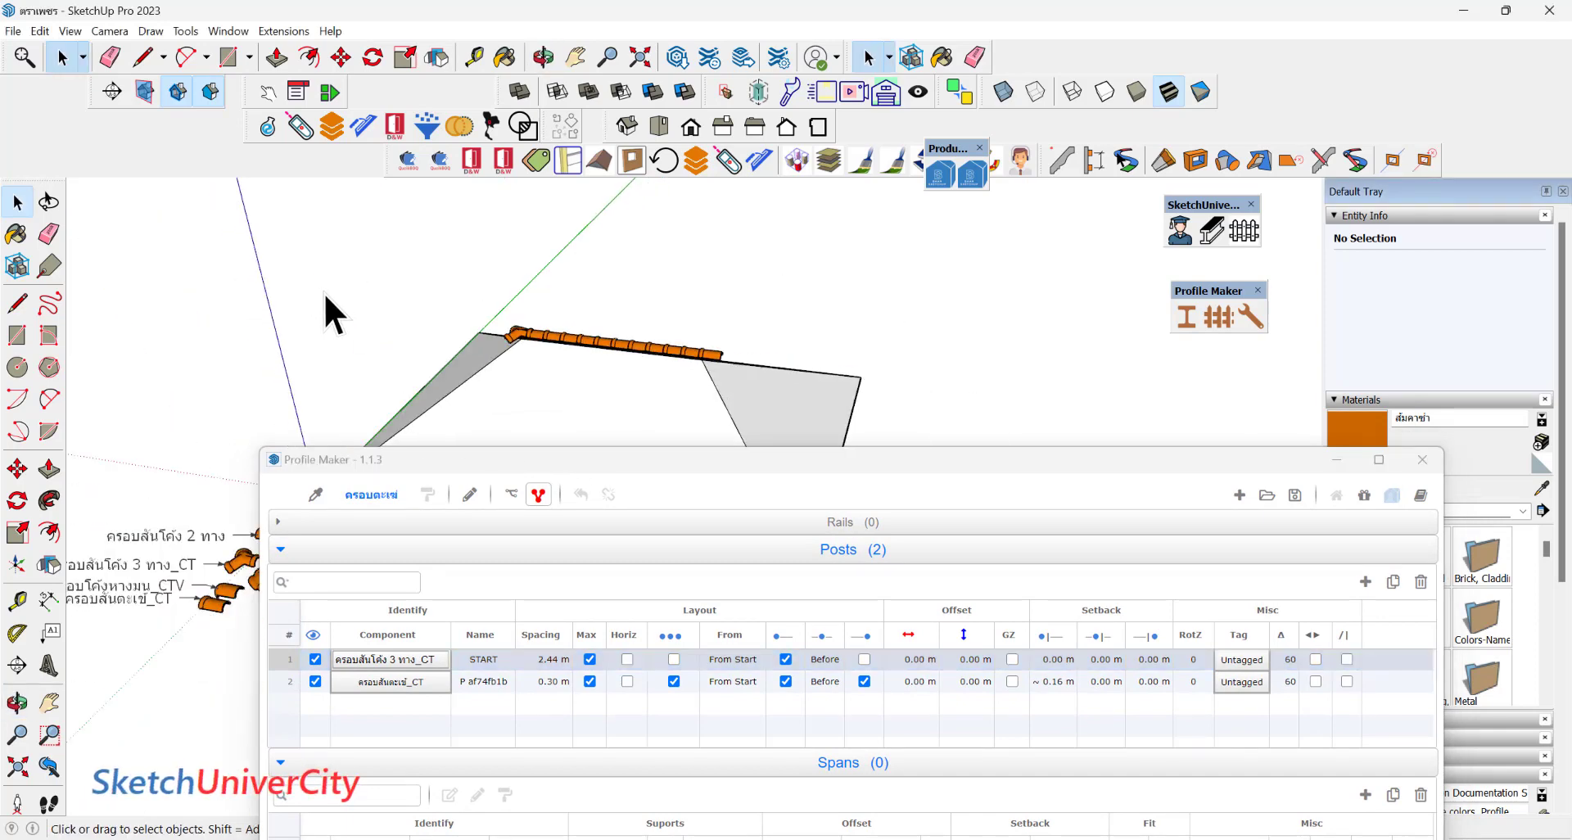
Load the ridge cap group's assembly and duplicate the START post.
{"action": "left_click", "coordinate": [604, 344]}
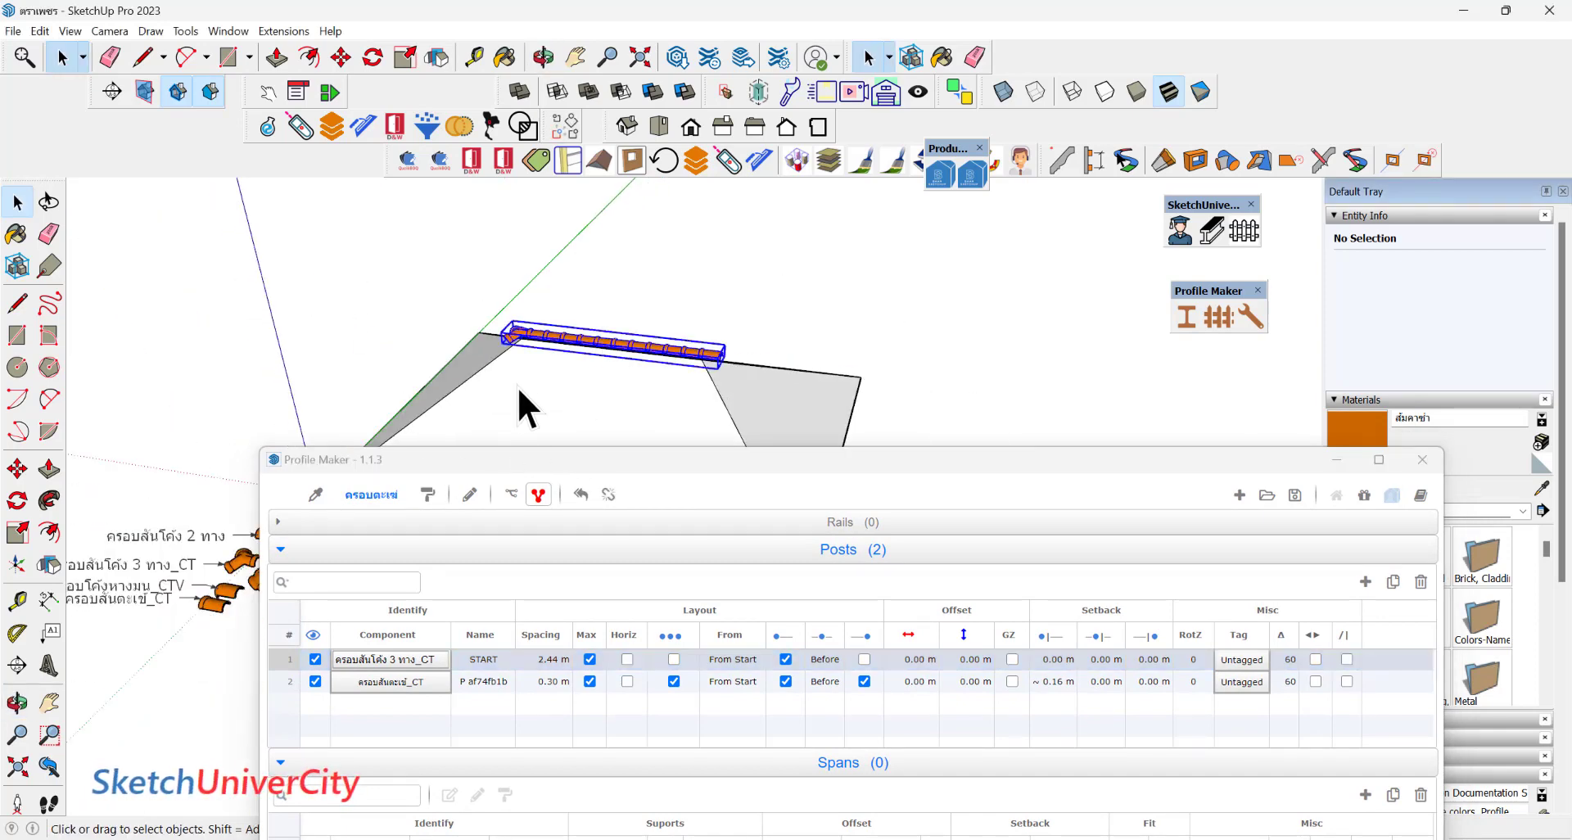
{"action": "left_click", "coordinate": [430, 496]}
{"action": "left_click", "coordinate": [1393, 583]}
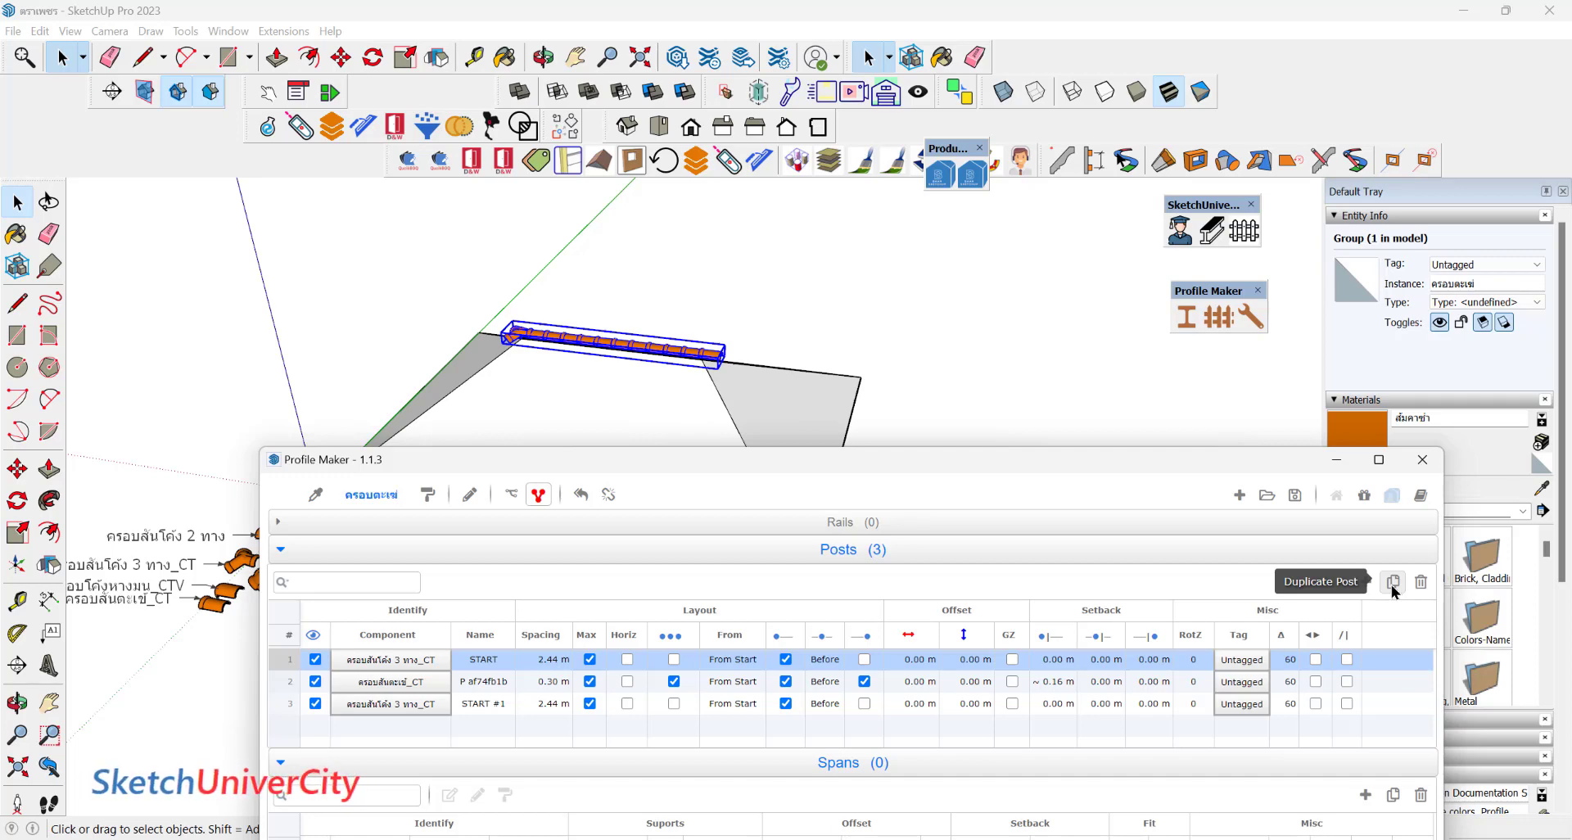
Rename the duplicate post END and place it at the path end instead of the start.
{"action": "double_click", "coordinate": [494, 704]}
{"action": "type", "text": "END"}
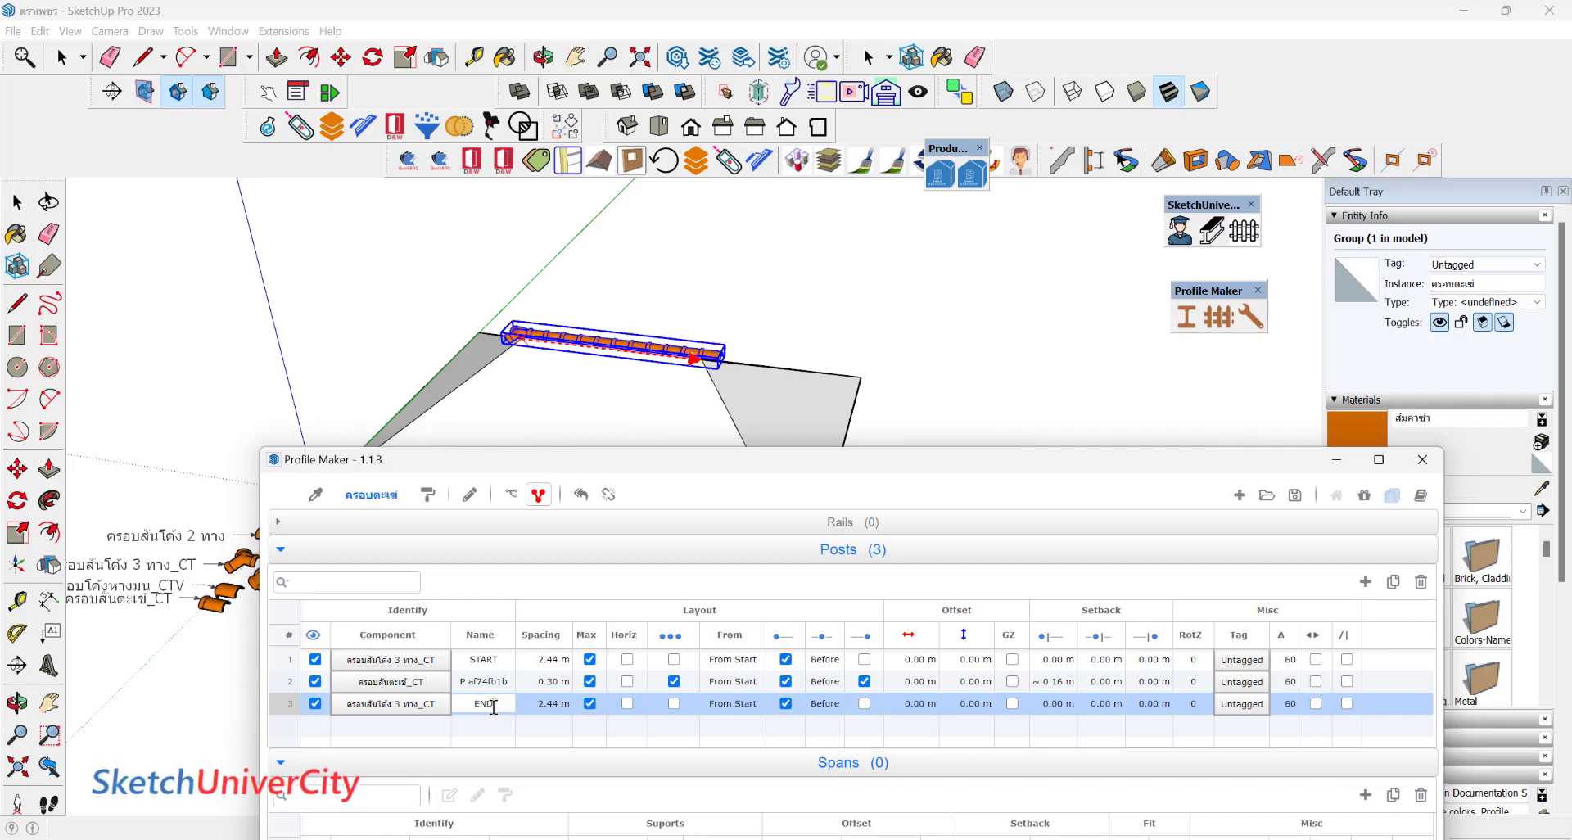
{"action": "key", "text": "Return"}
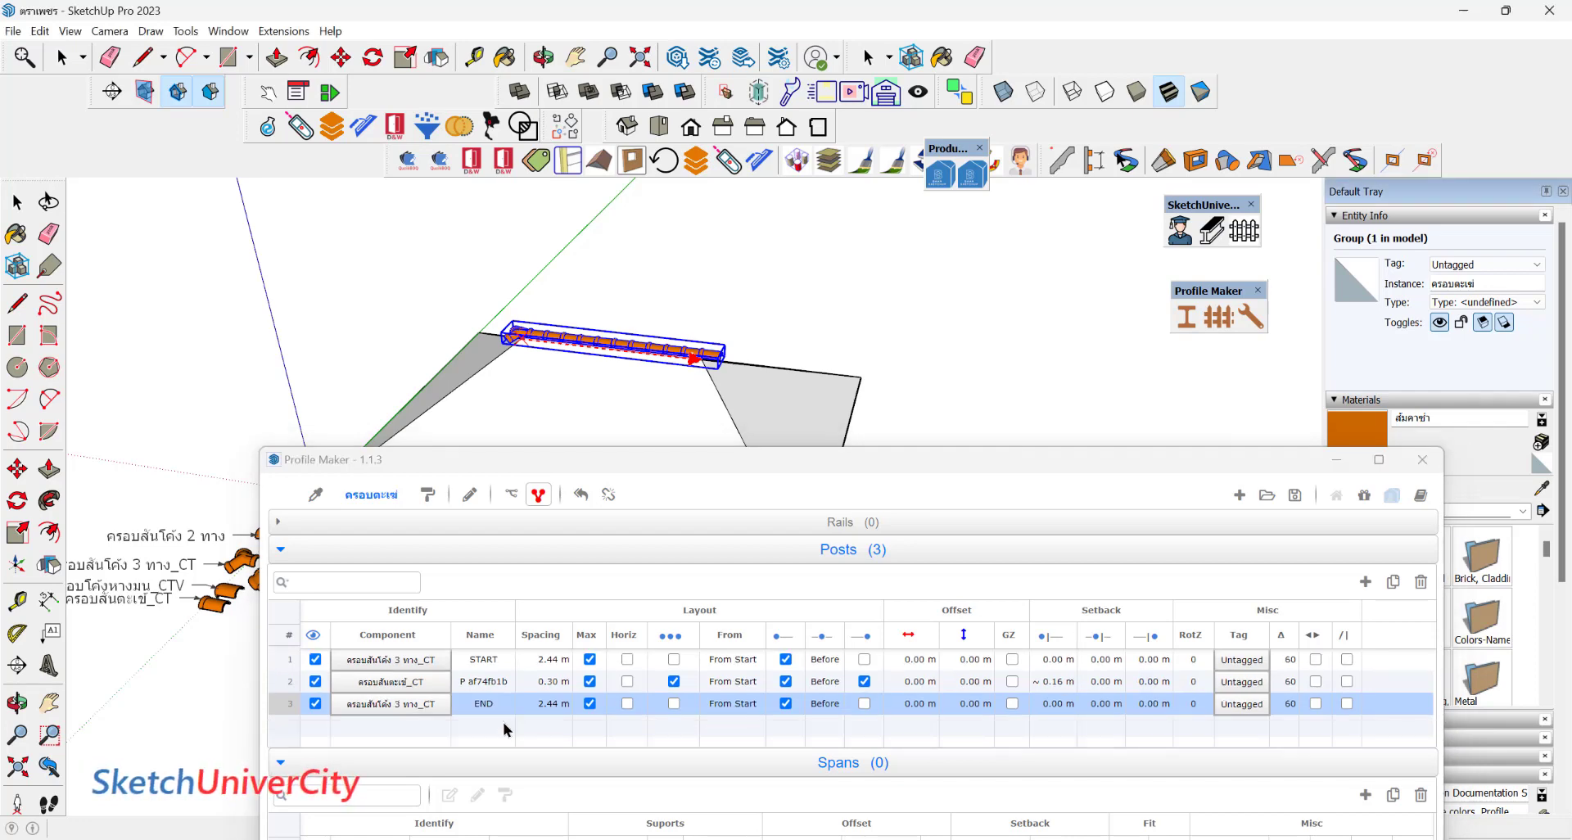
{"action": "middle_click_drag", "start_coordinate": [704, 426], "coordinate": [729, 411]}
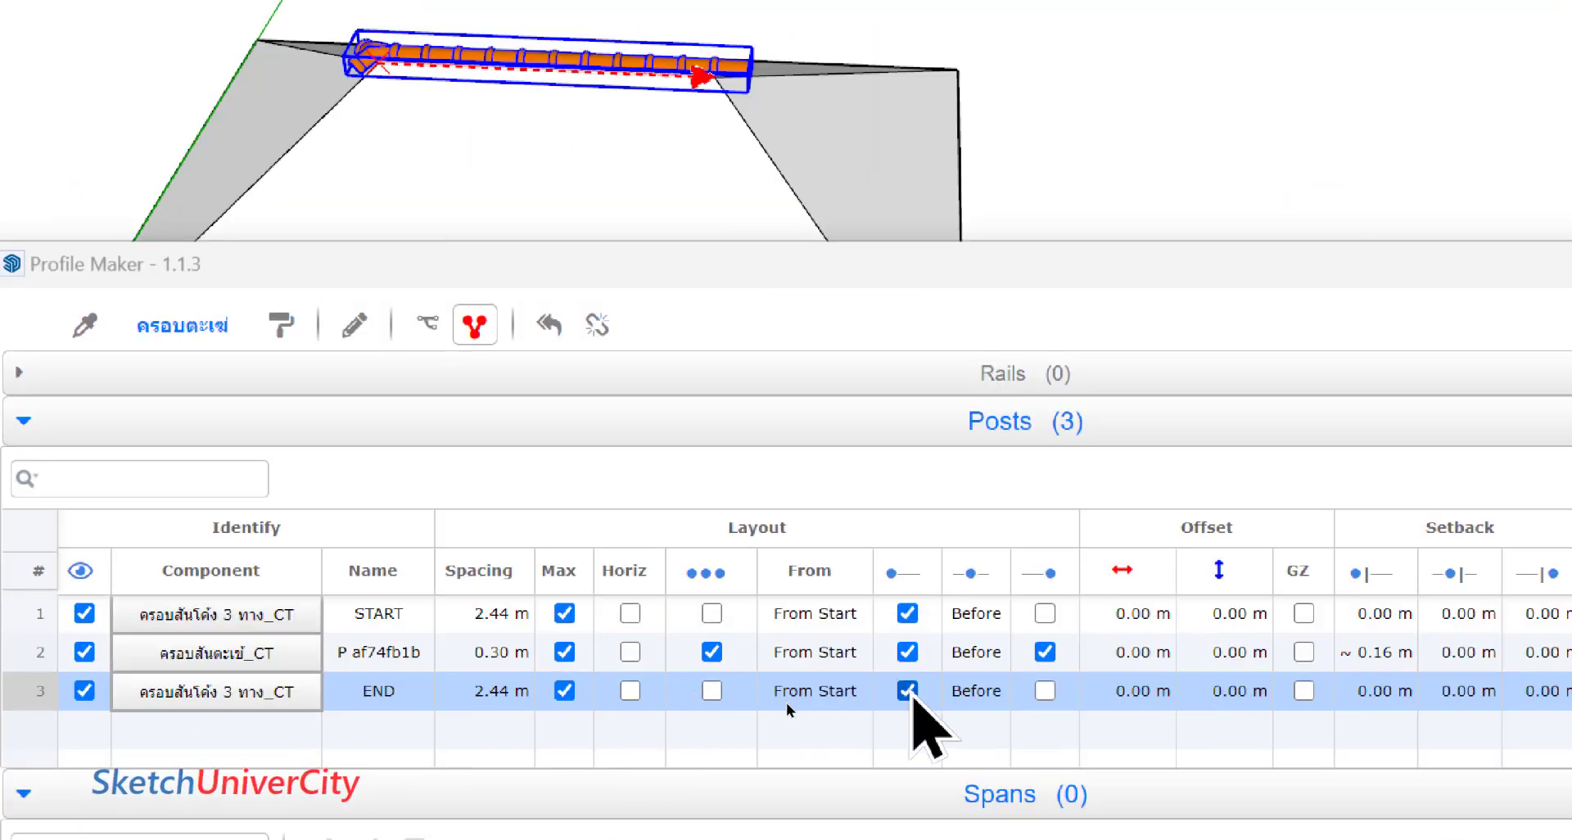
{"action": "left_click", "coordinate": [907, 690]}
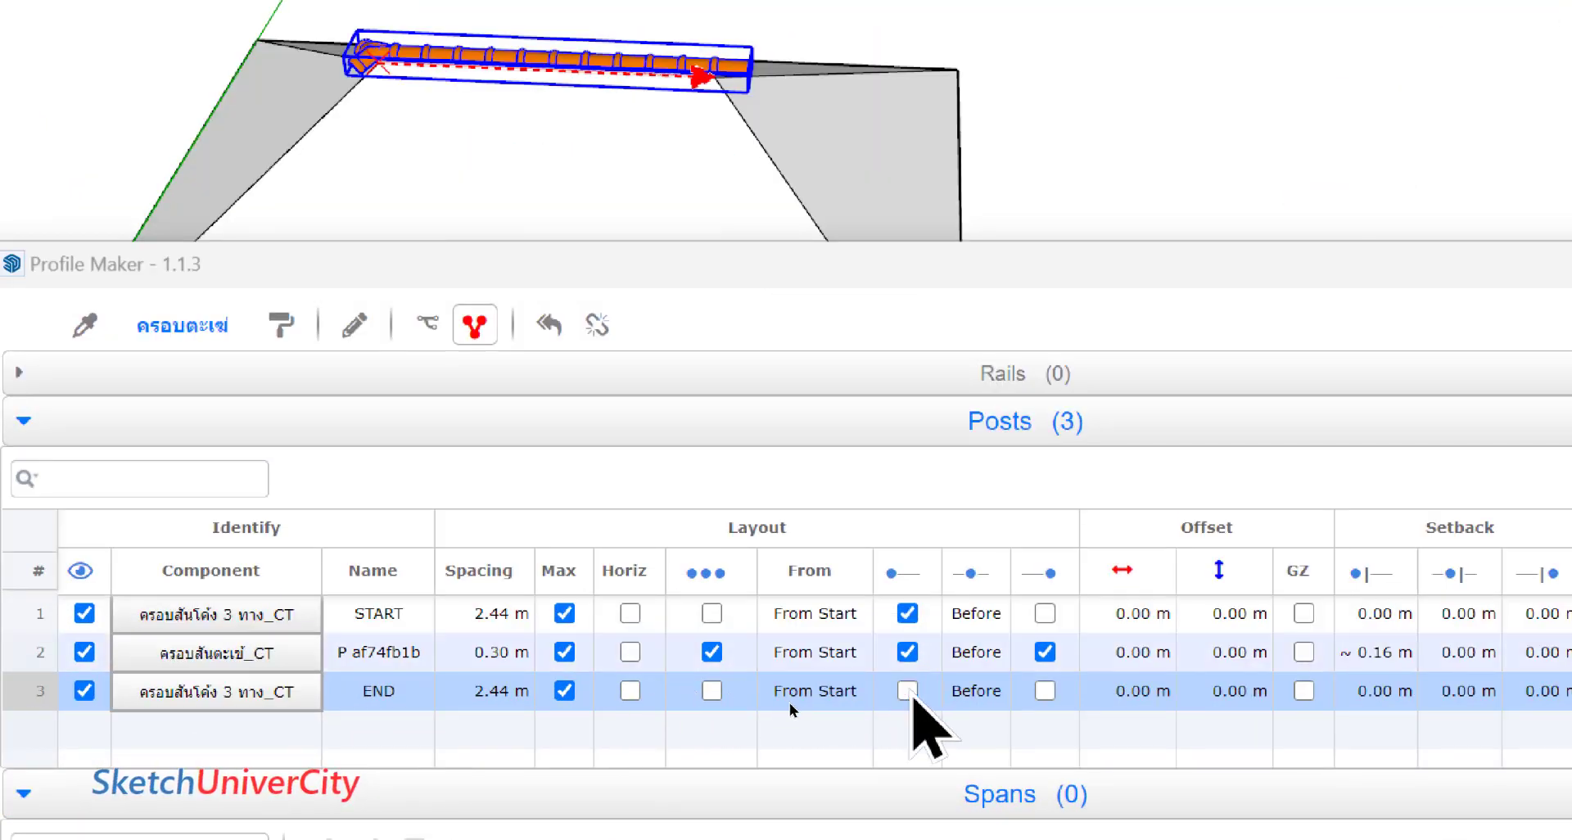
{"action": "left_click", "coordinate": [1045, 690]}
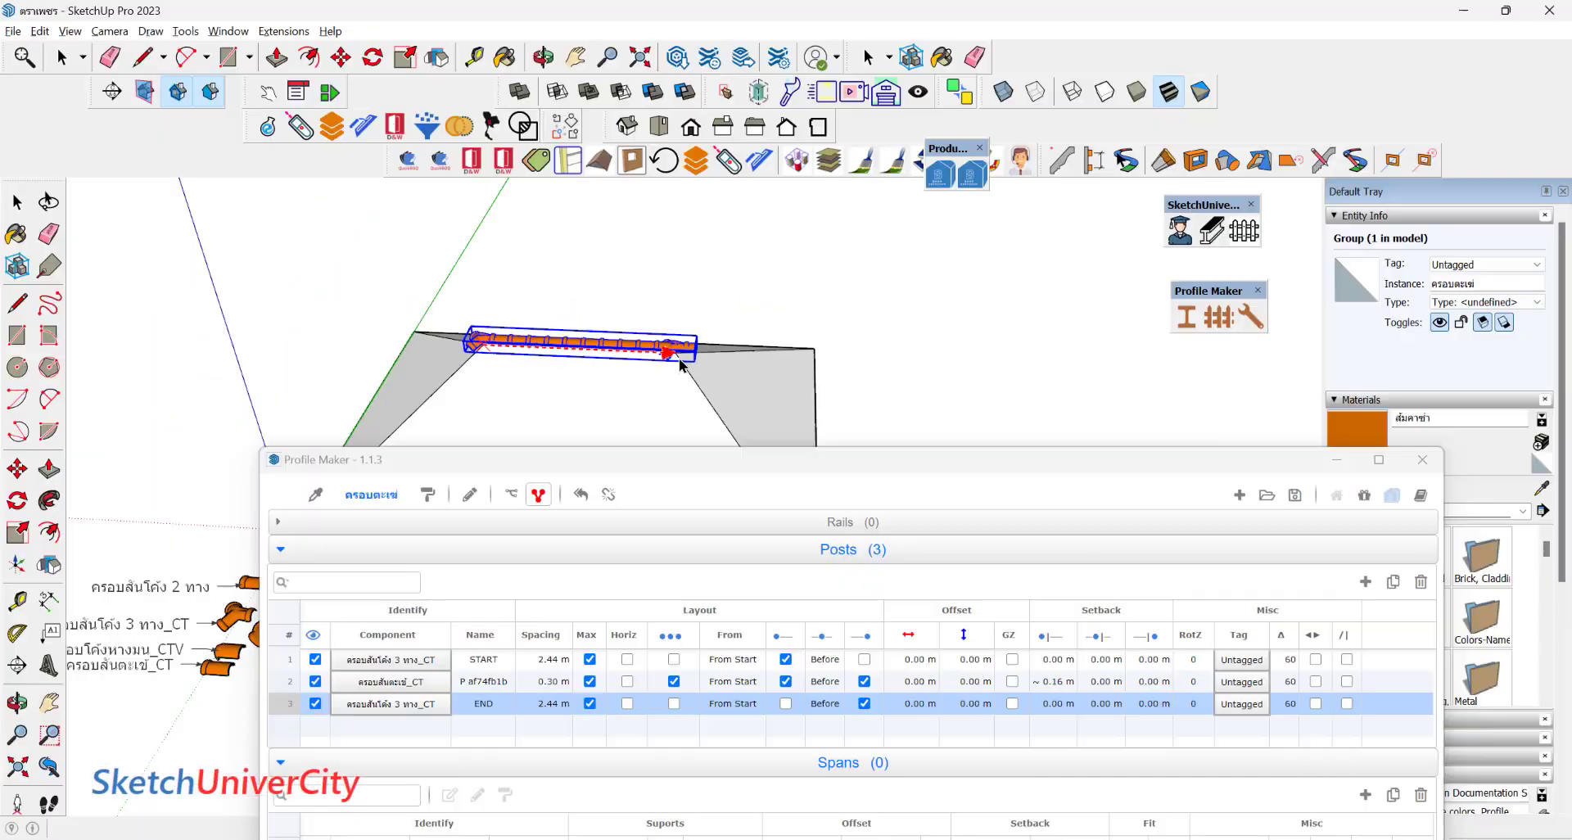
Zoom in on the fitting and set the END post's RotZ to 180.
{"action": "scroll", "coordinate": [680, 362], "scroll_direction": "up", "scroll_amount": 1}
{"action": "scroll", "coordinate": [684, 356], "scroll_direction": "up", "scroll_amount": 3}
{"action": "scroll", "coordinate": [688, 351], "scroll_direction": "up", "scroll_amount": 3}
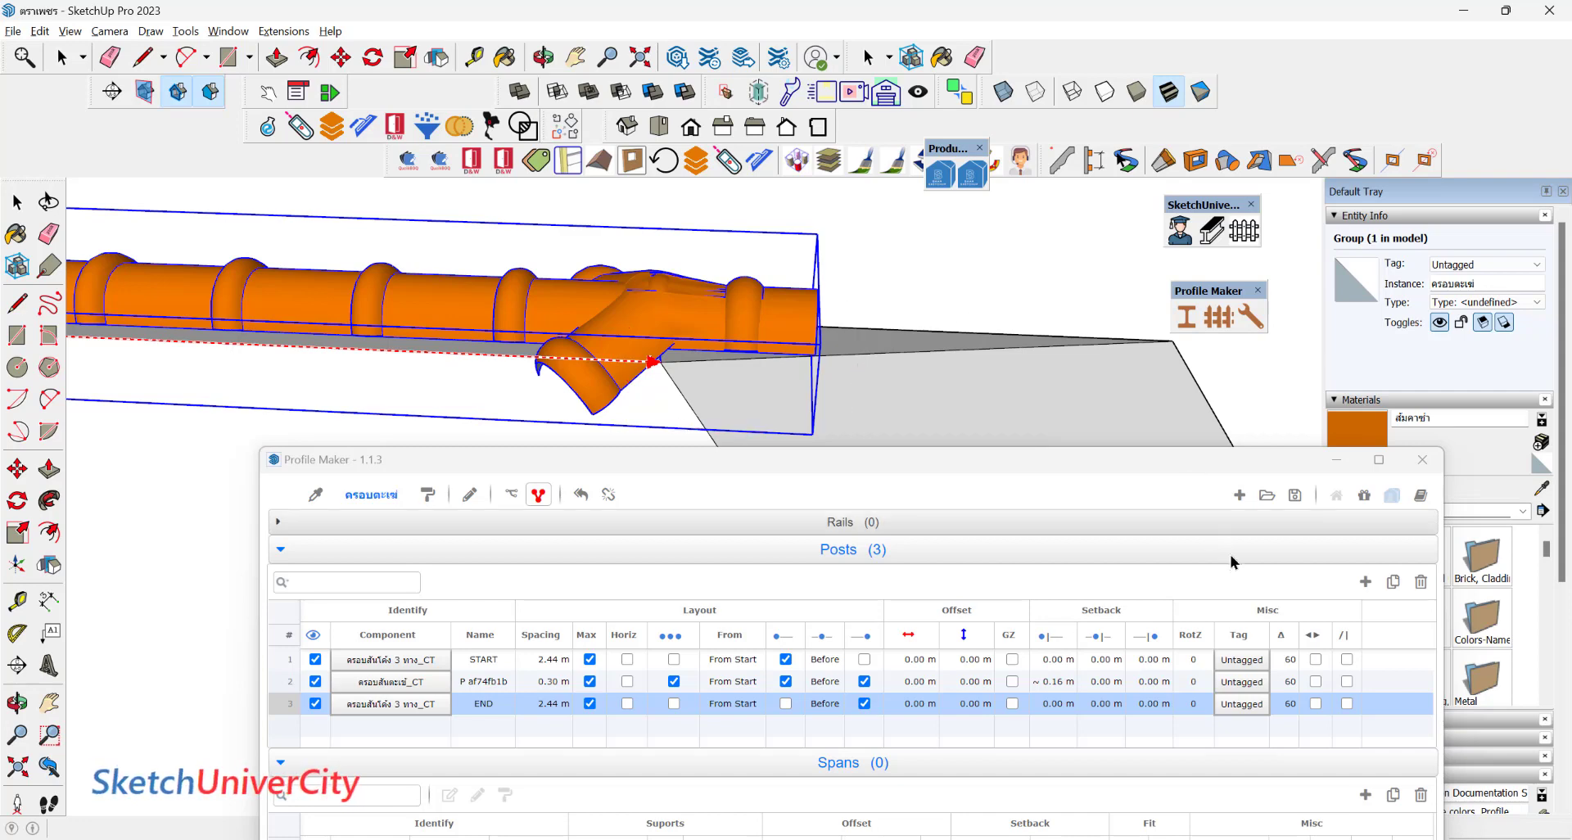
{"action": "left_click", "coordinate": [1193, 704]}
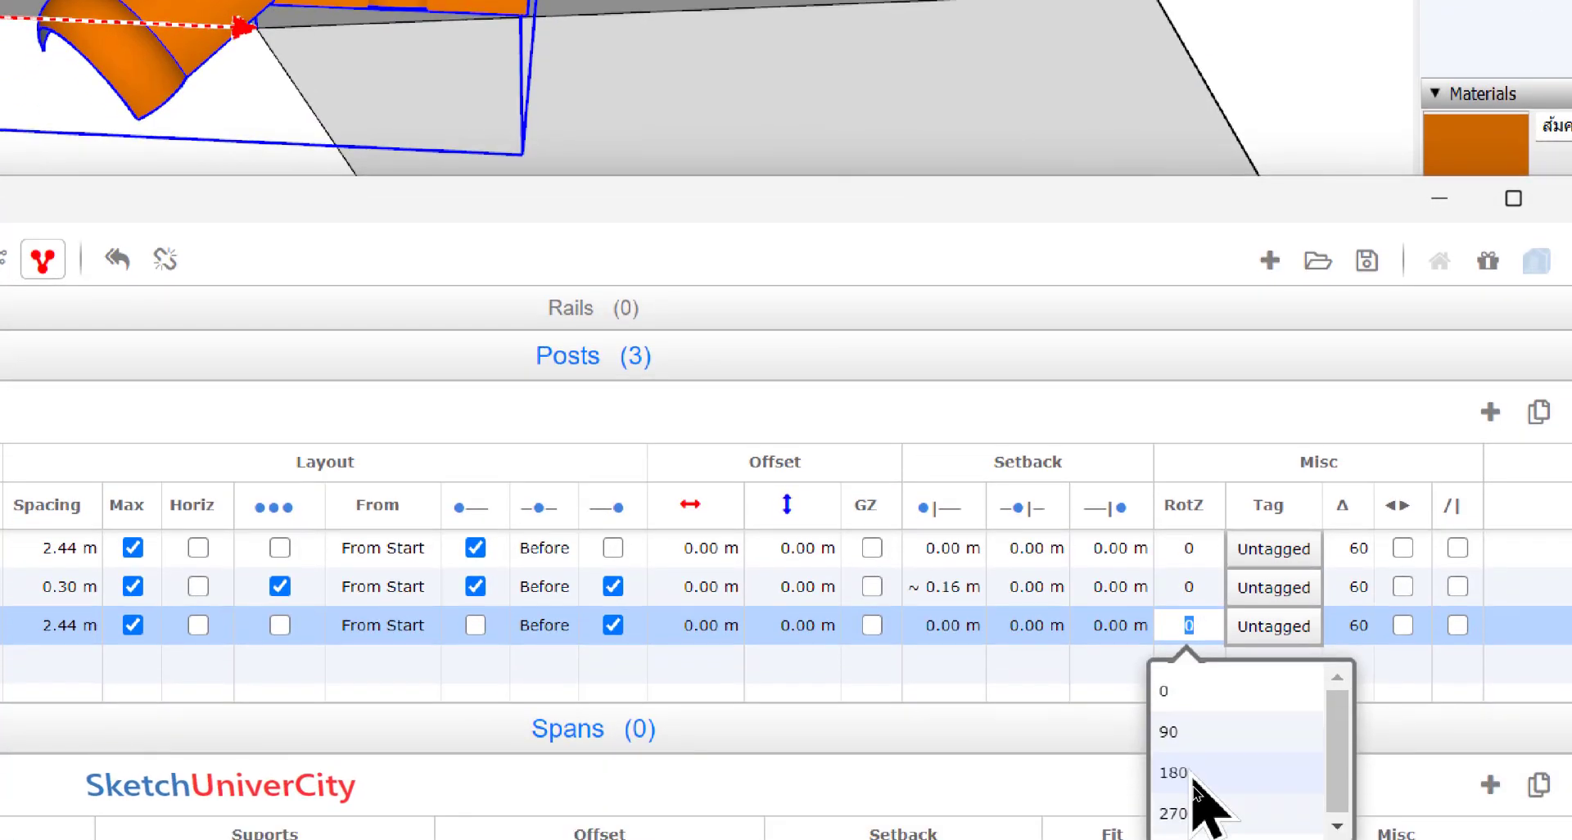
{"action": "left_click", "coordinate": [1189, 788]}
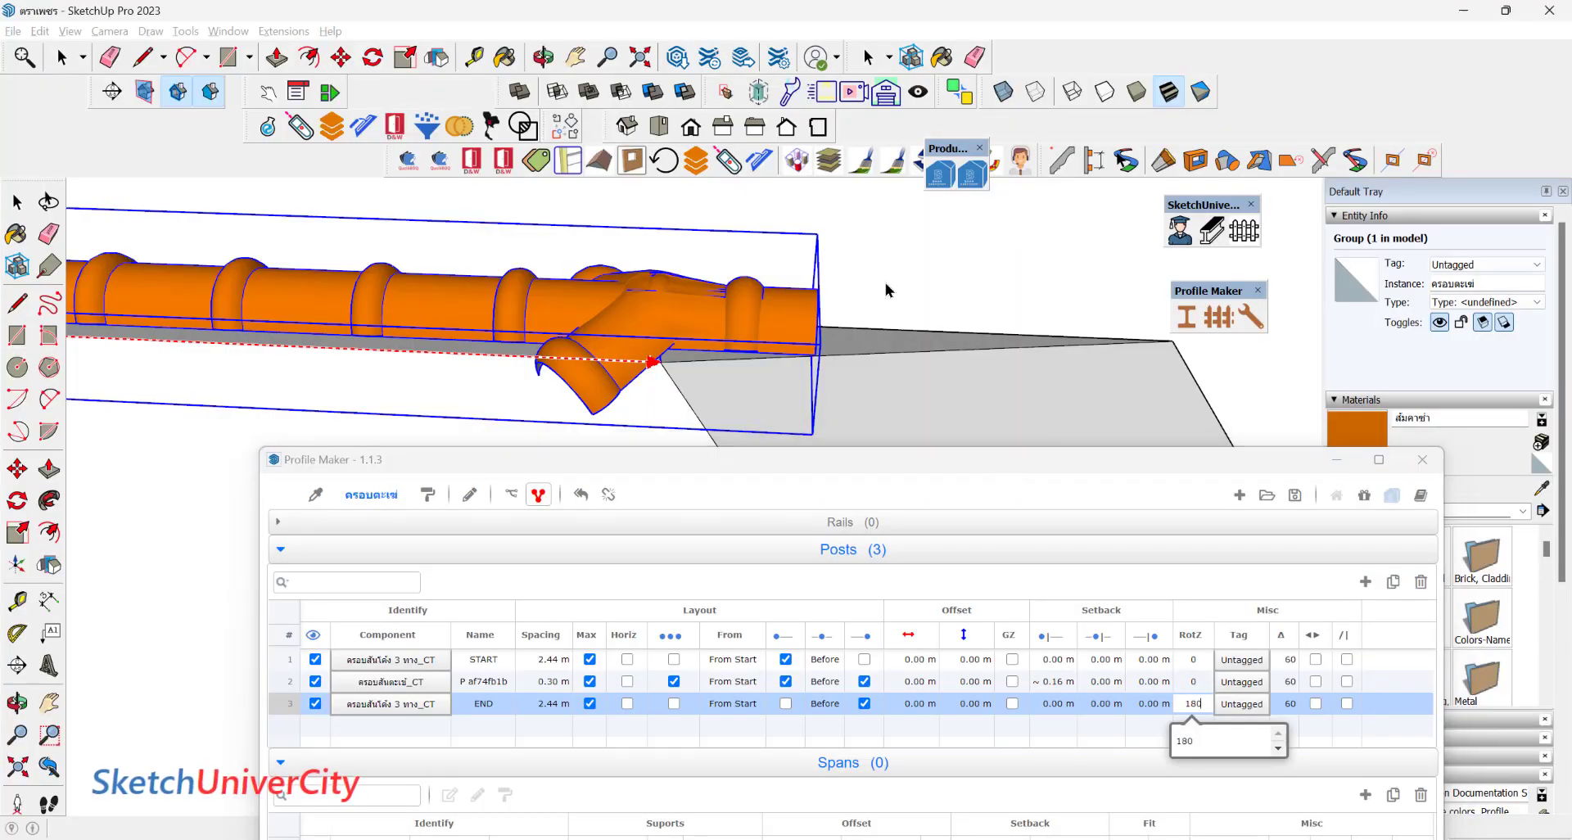
{"action": "middle_click_drag", "start_coordinate": [642, 334], "coordinate": [635, 335]}
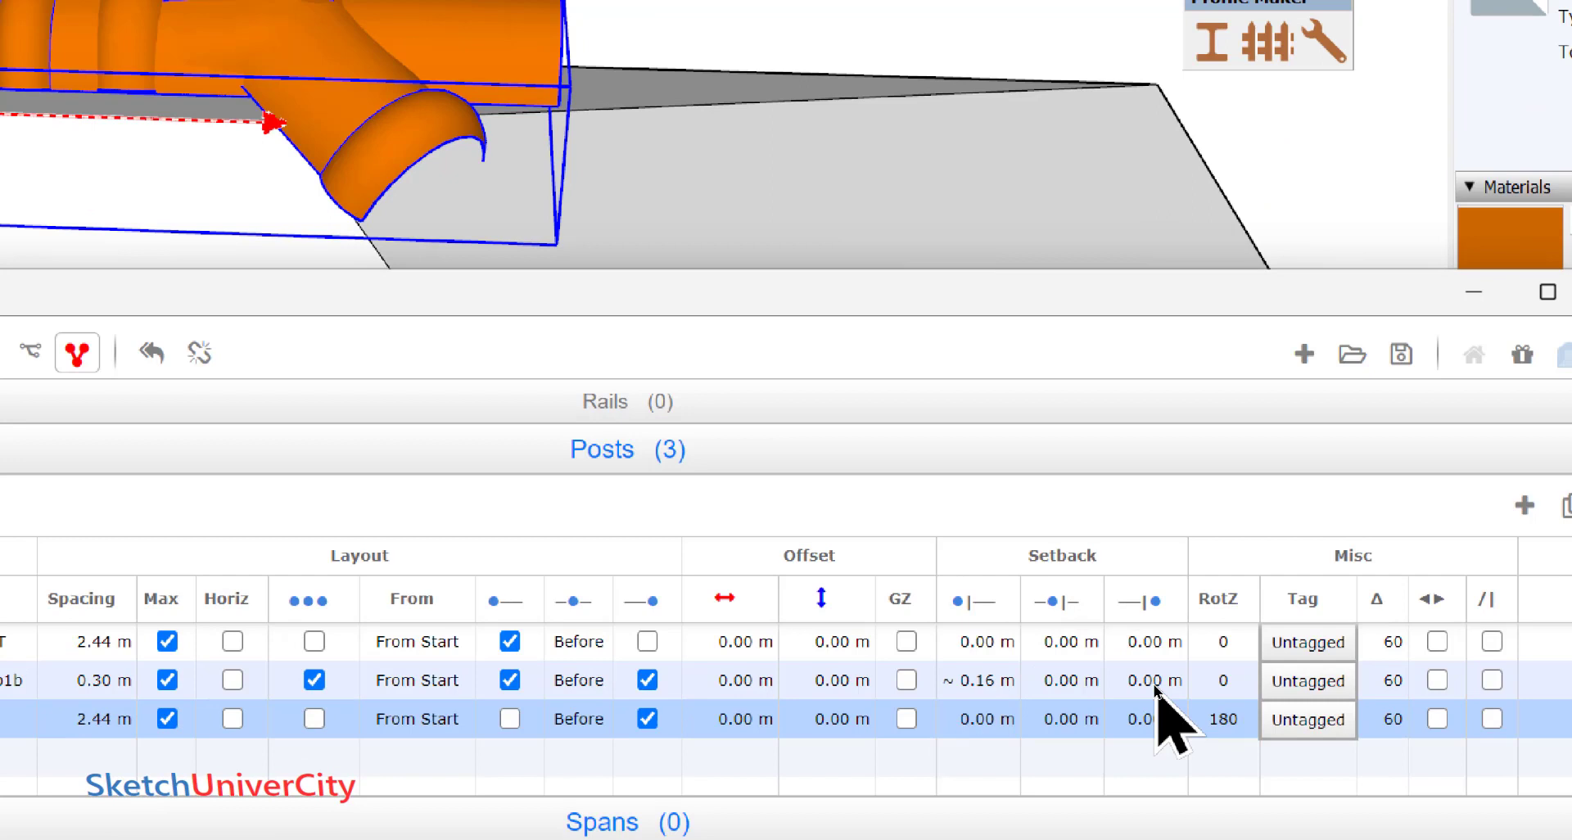
Set the second post's end setback to 0.30 m.
{"action": "double_click", "coordinate": [1146, 684]}
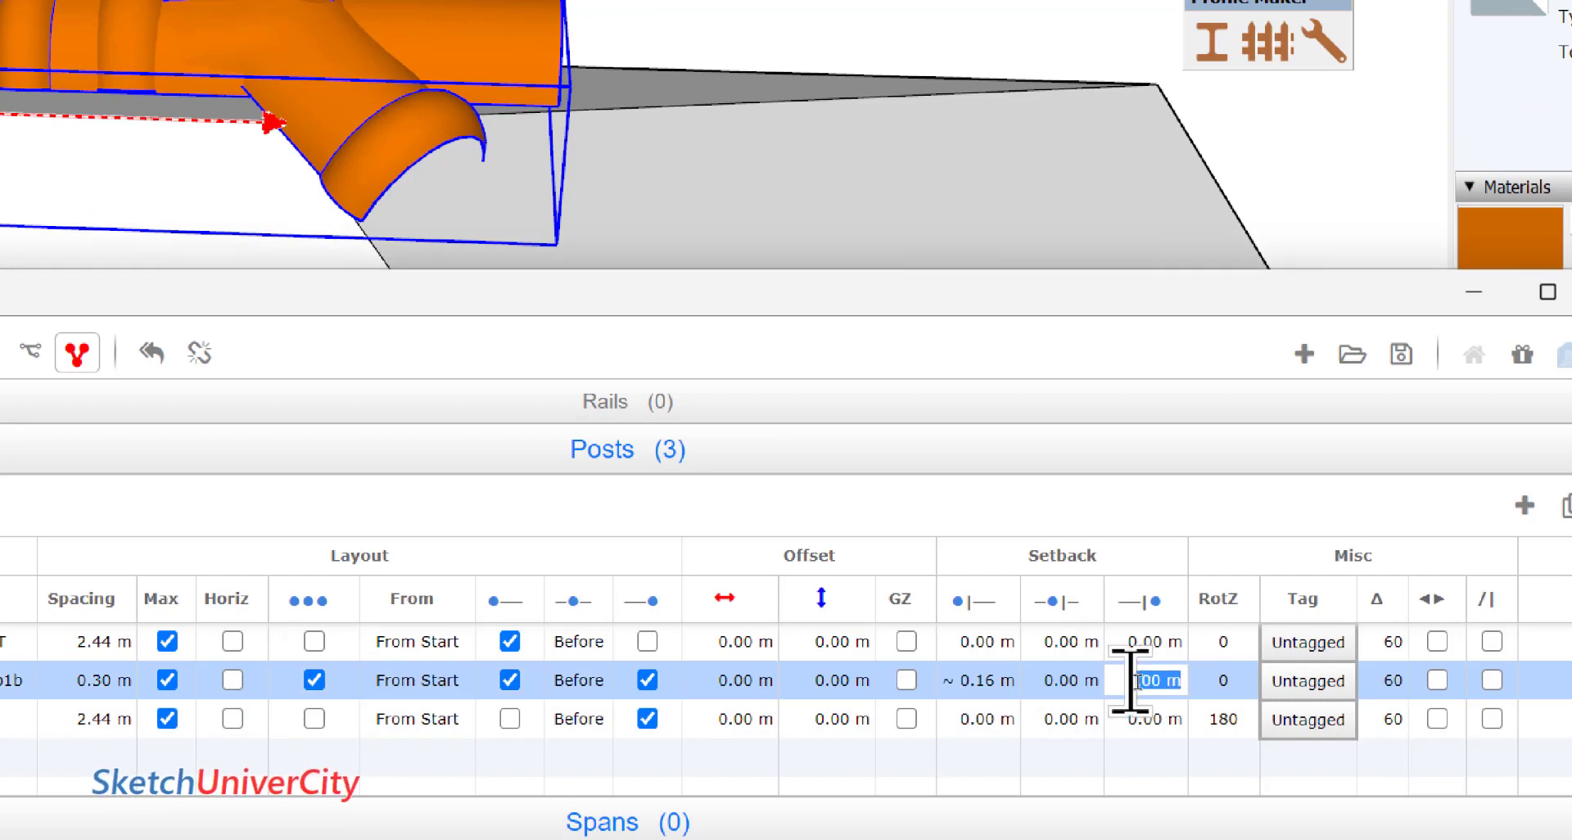
{"action": "type", "text": "0.3"}
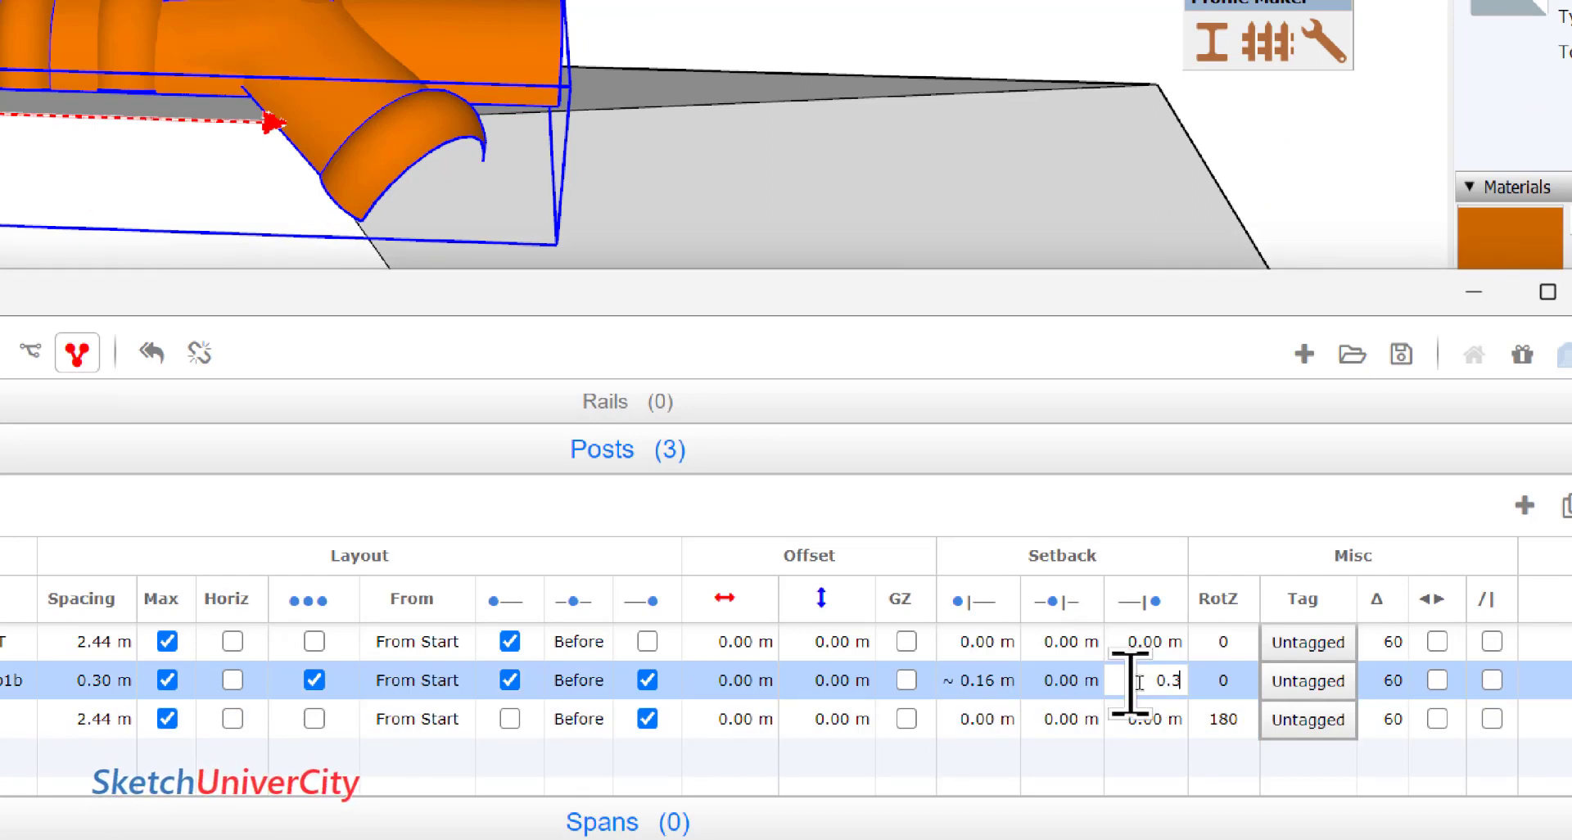
{"action": "key", "text": "Return"}
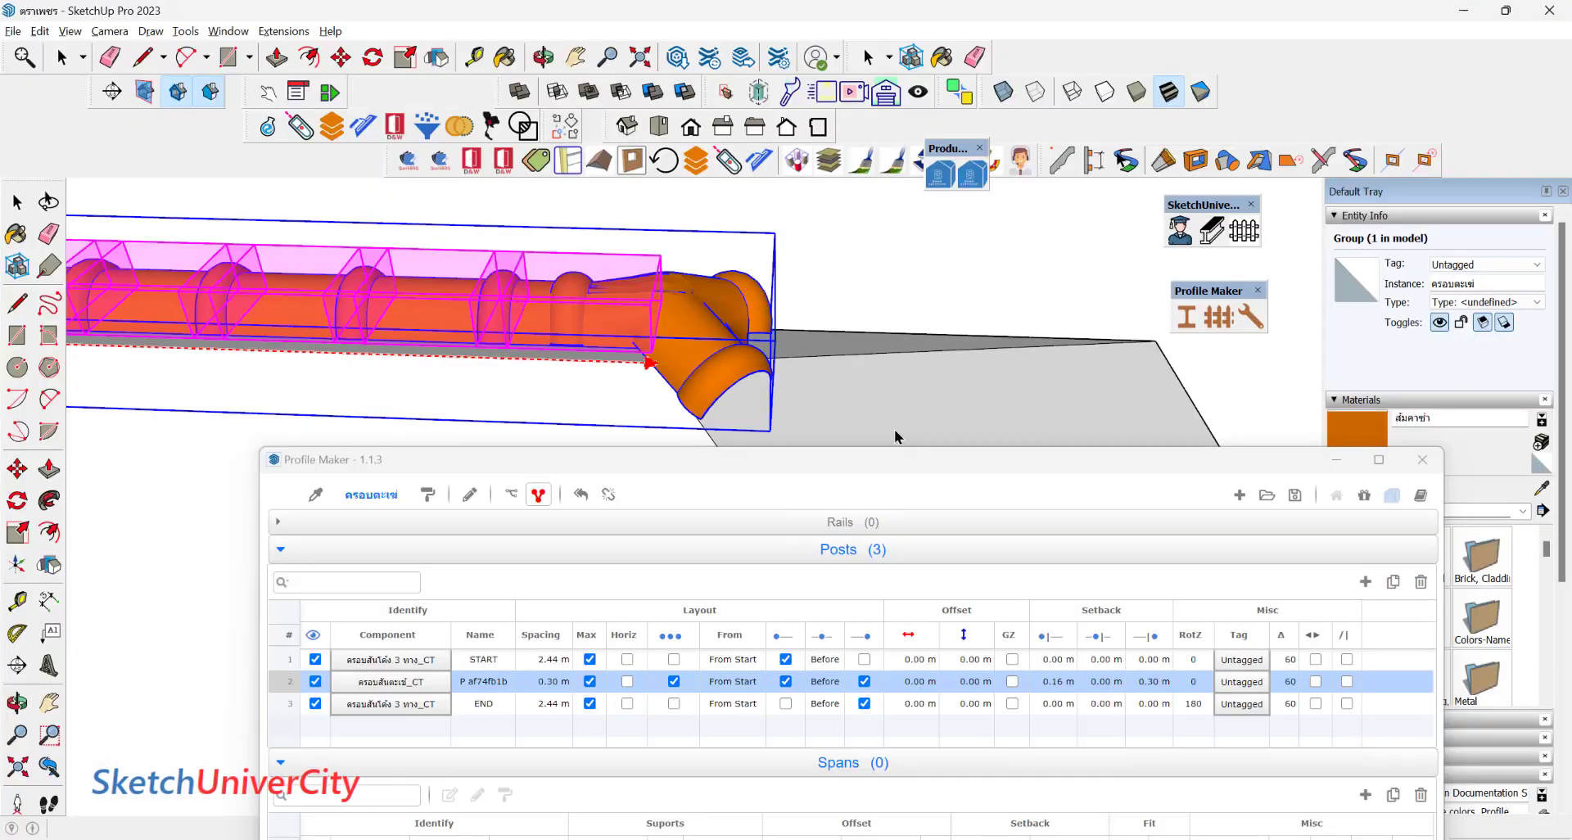
Deselect the cap tile group and orbit out to view the whole roof.
{"action": "scroll", "coordinate": [606, 296], "scroll_direction": "down", "scroll_amount": 2}
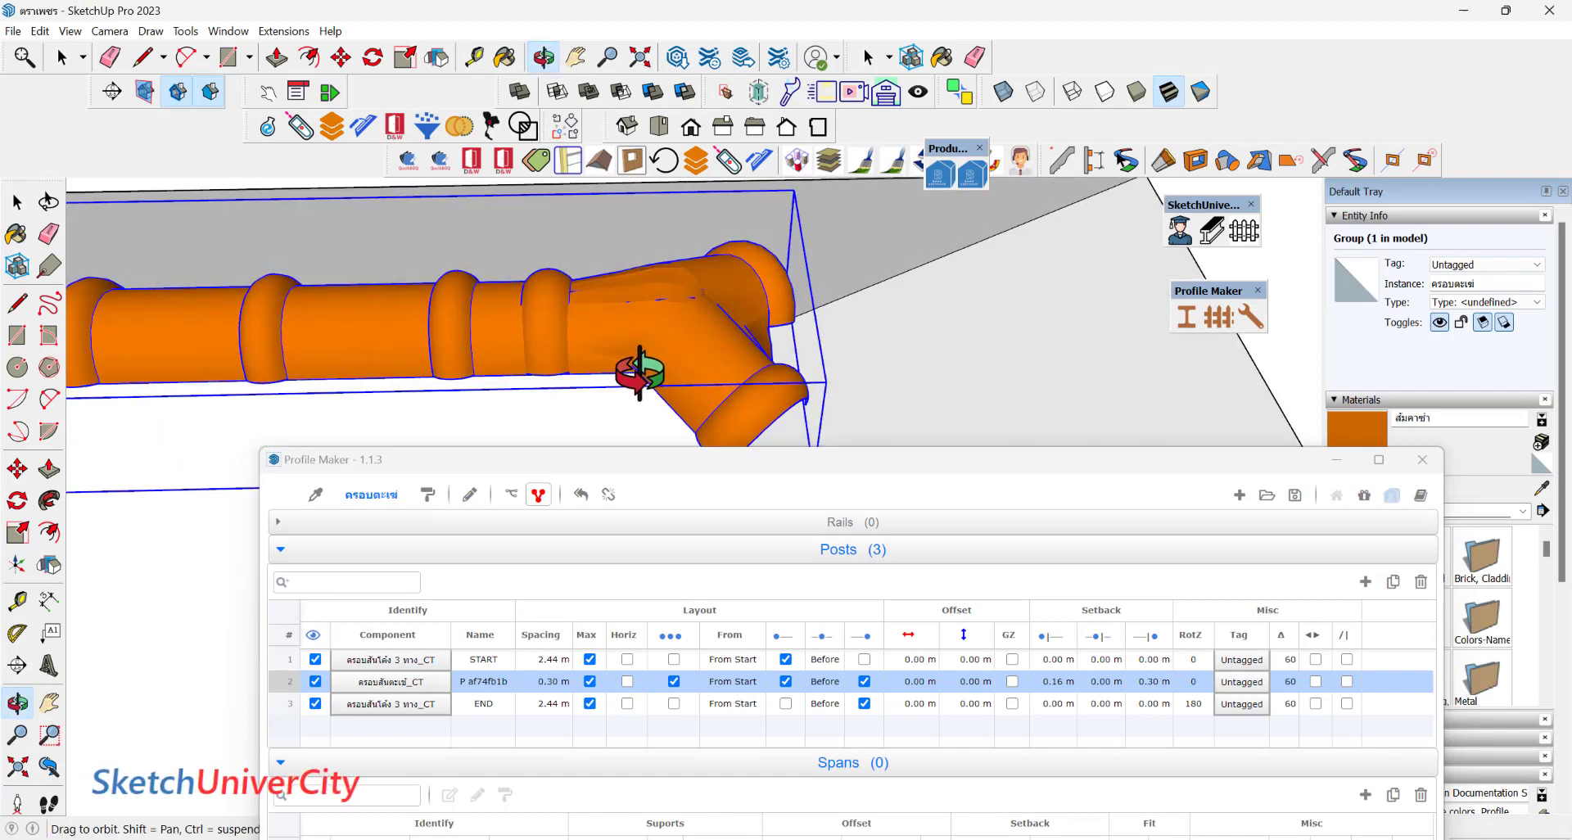
{"action": "scroll", "coordinate": [655, 295], "scroll_direction": "down", "scroll_amount": 2}
{"action": "scroll", "coordinate": [799, 275], "scroll_direction": "down", "scroll_amount": 1}
{"action": "scroll", "coordinate": [856, 294], "scroll_direction": "down", "scroll_amount": 1}
{"action": "left_click", "coordinate": [853, 275]}
{"action": "scroll", "coordinate": [850, 277], "scroll_direction": "down", "scroll_amount": 1}
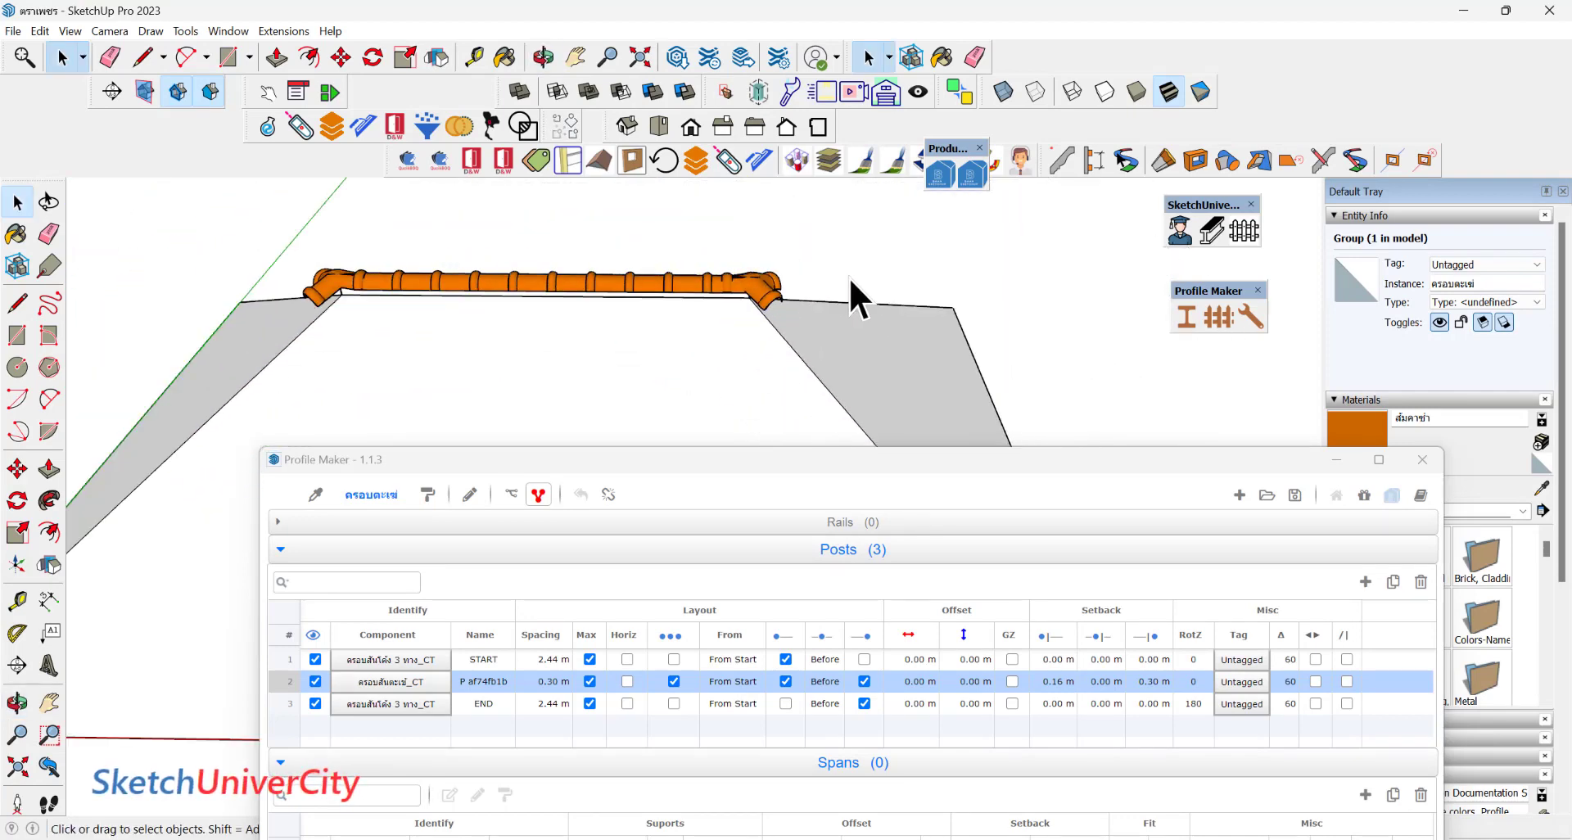
{"action": "middle_click_drag", "start_coordinate": [848, 277], "coordinate": [706, 294]}
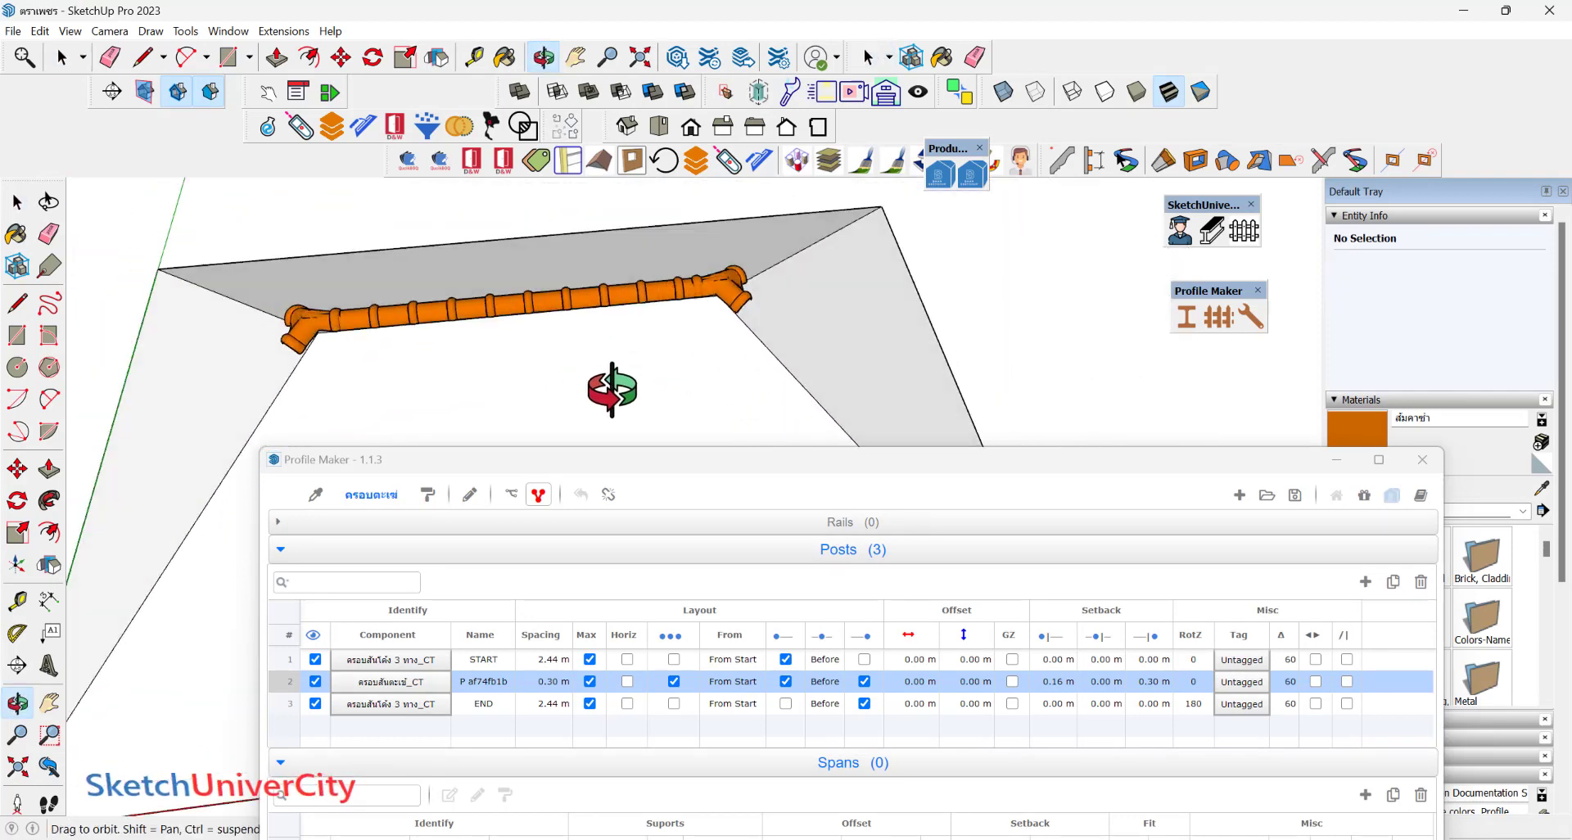
Delete the hip part of the assembly name and begin typing the ridge name.
{"action": "left_click", "coordinate": [401, 495]}
{"action": "key", "text": "BackSpace"}
{"action": "key", "text": "BackSpace"}
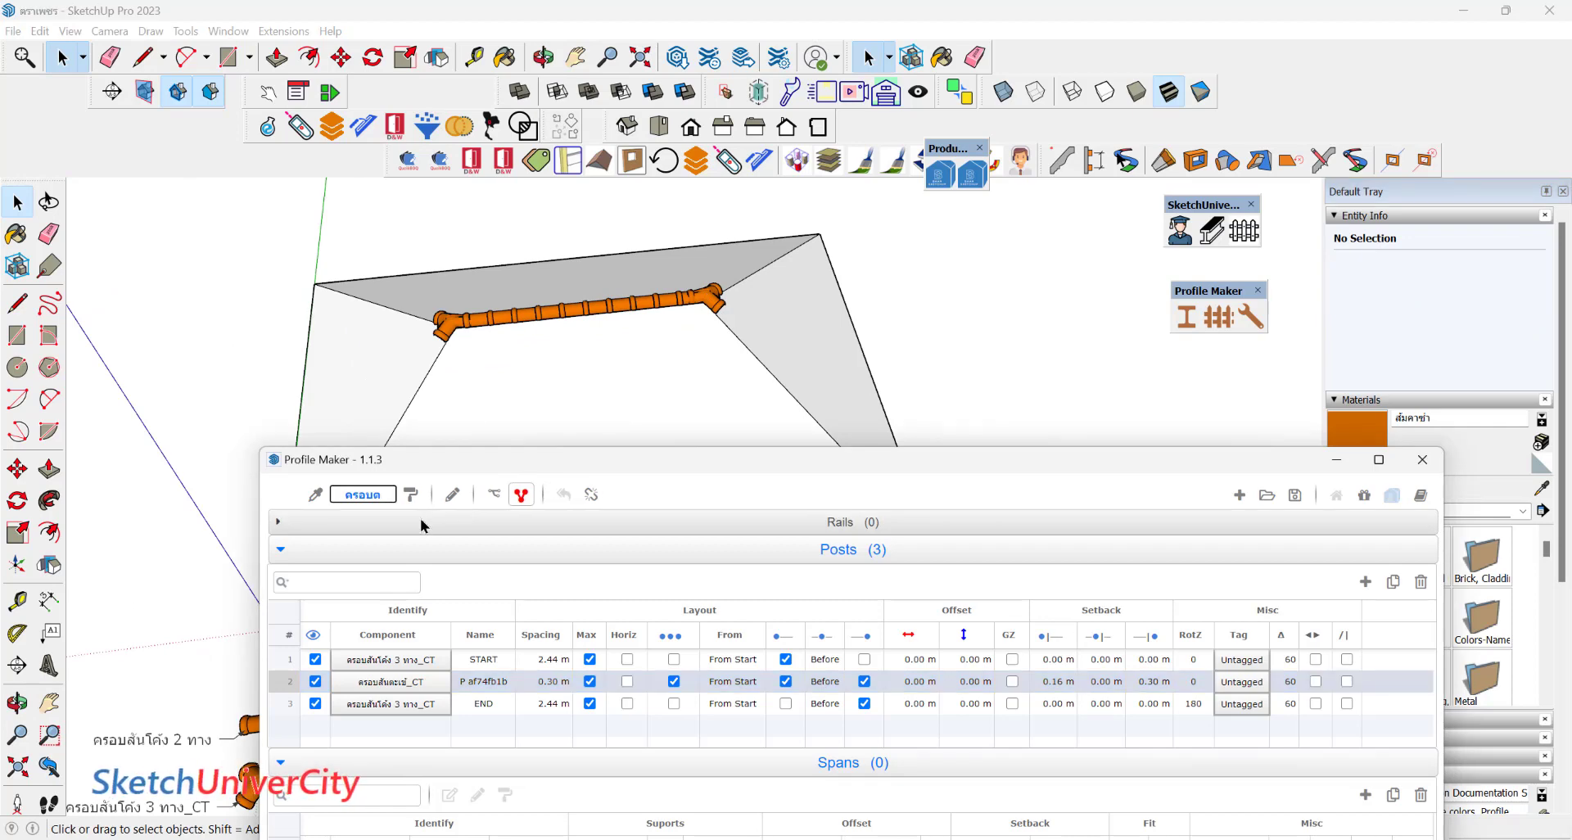
{"action": "key", "text": "BackSpace"}
{"action": "key", "text": "BackSpace"}
{"action": "key", "text": "BackSpace"}
{"action": "type", "text": "ส"}
{"action": "key", "text": "BackSpace"}
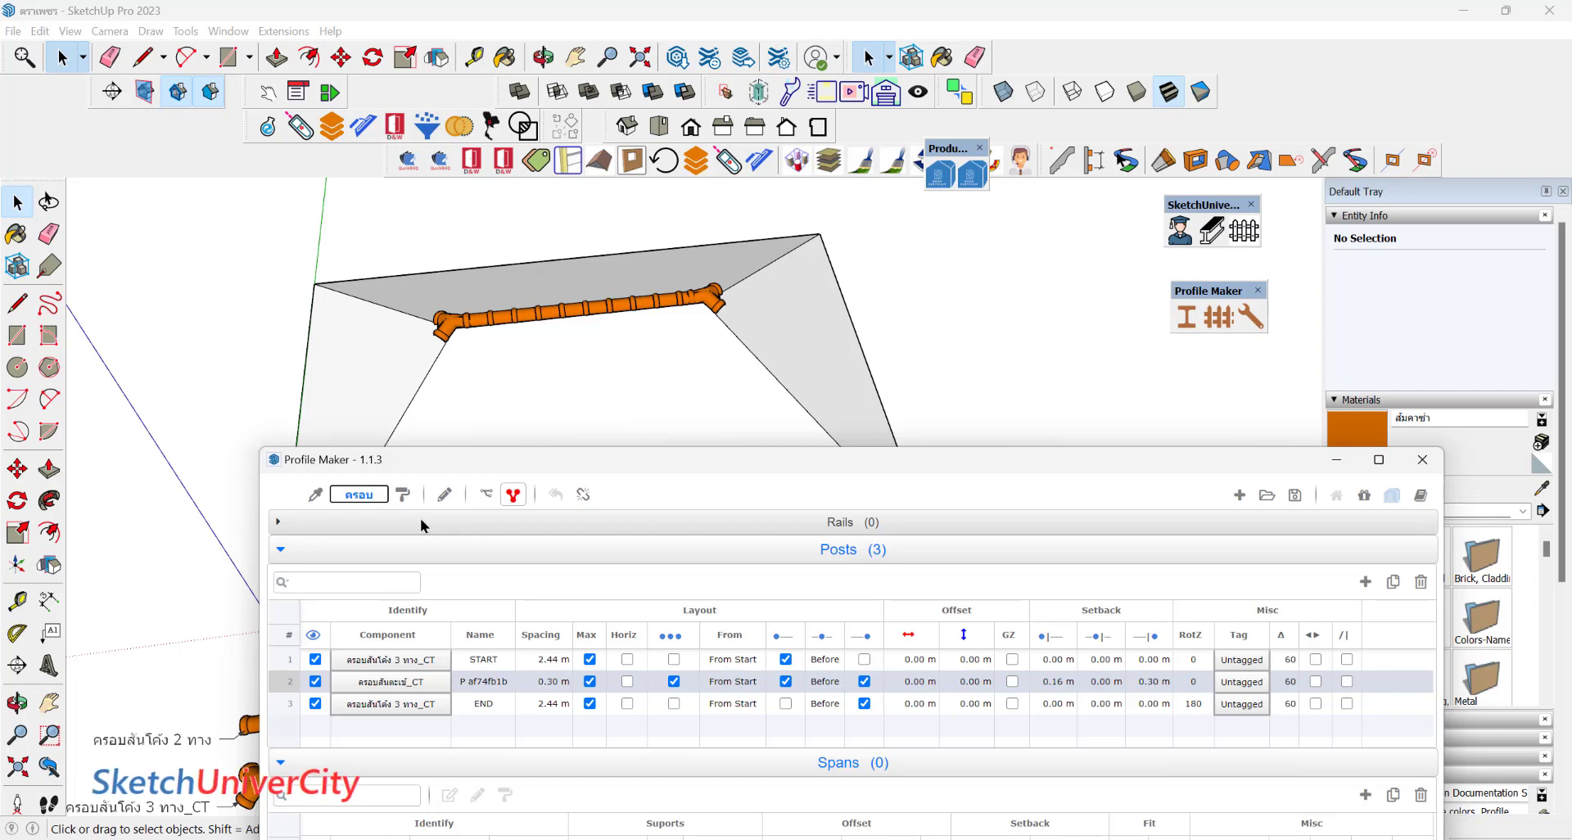
Finish the assembly name and save it to the Desktop as ครอบอกไก่.
{"action": "type", "text": "อก"}
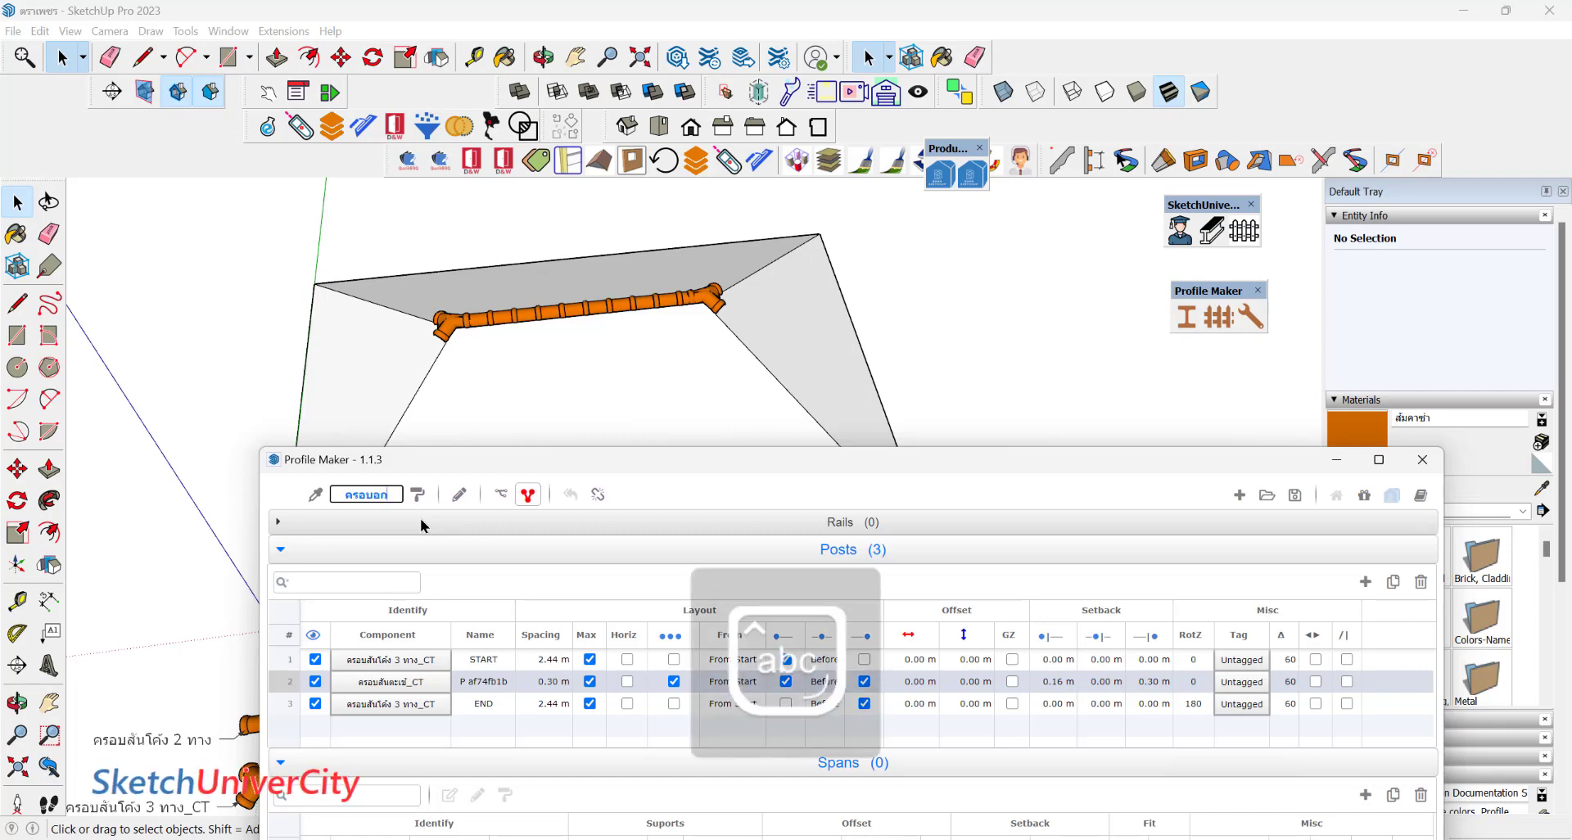
{"action": "type", "text": "ไก่"}
{"action": "key", "text": "BackSpace"}
{"action": "type", "text": "ก่"}
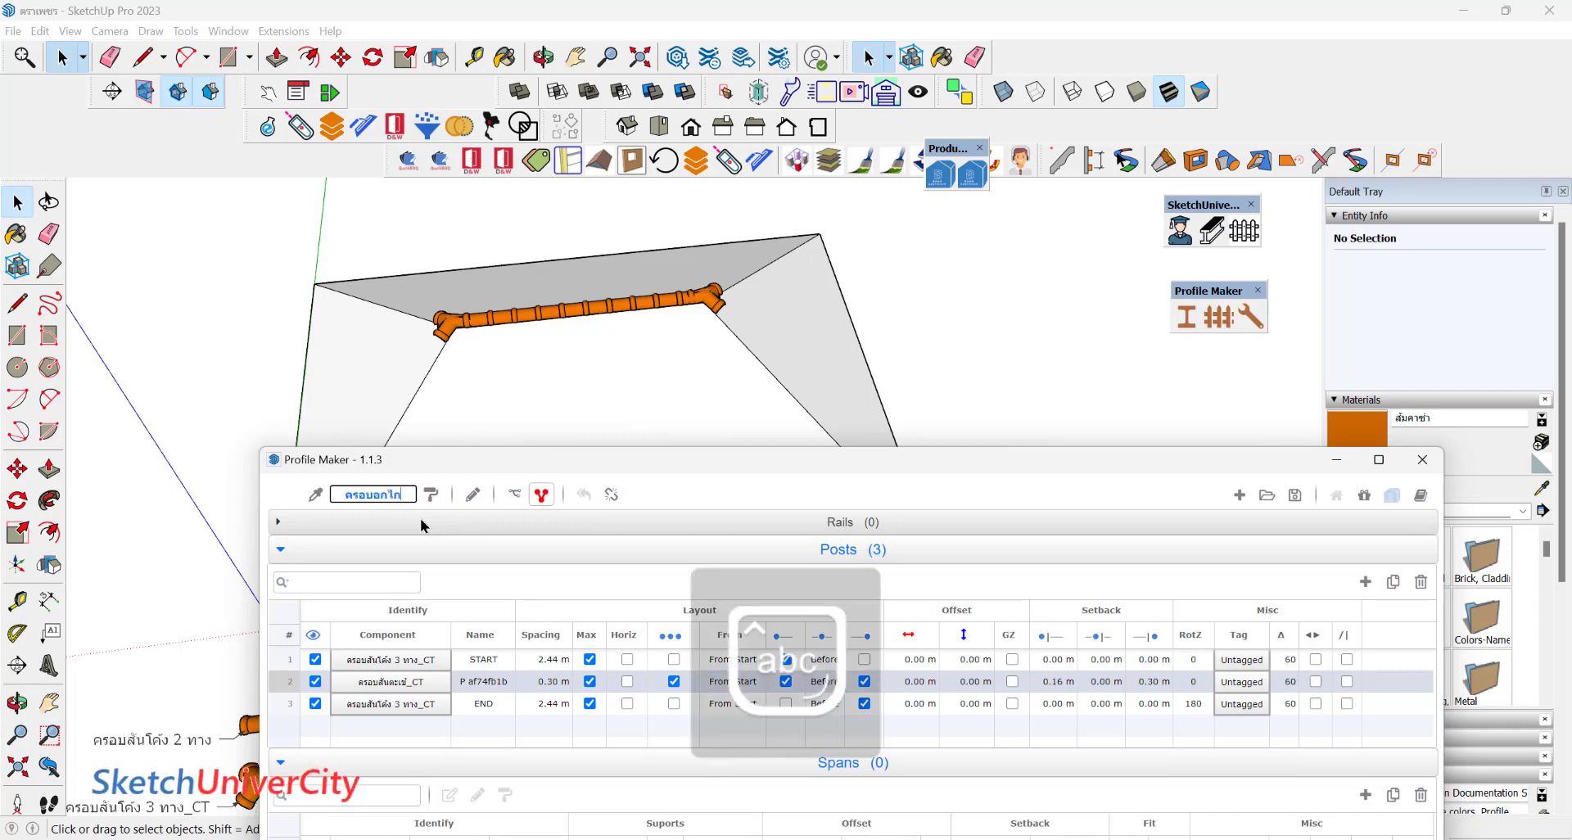
{"action": "left_click", "coordinate": [1295, 494]}
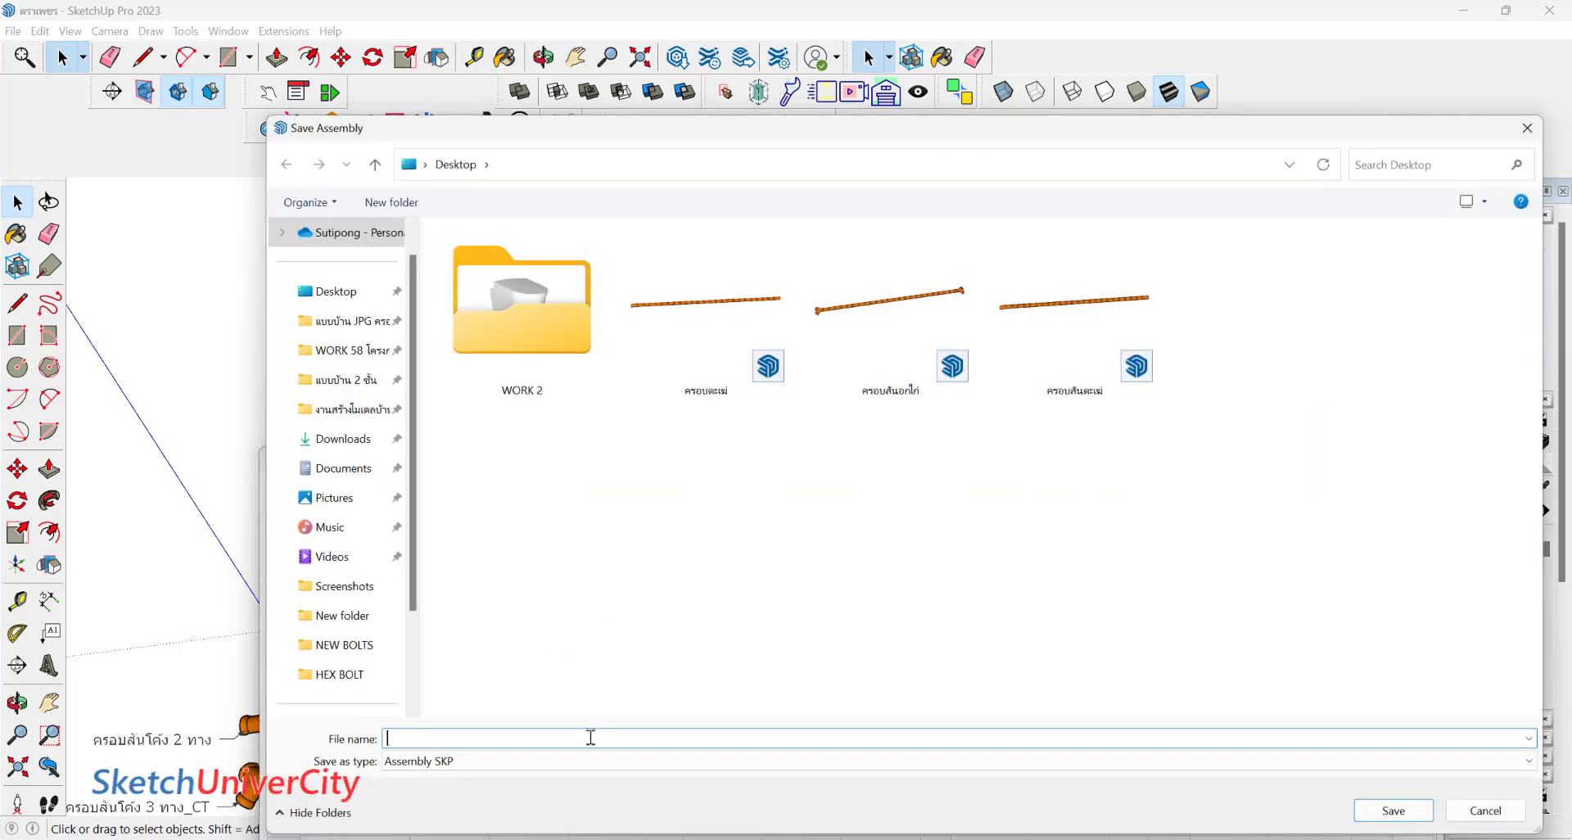
{"action": "type", "text": "คร"}
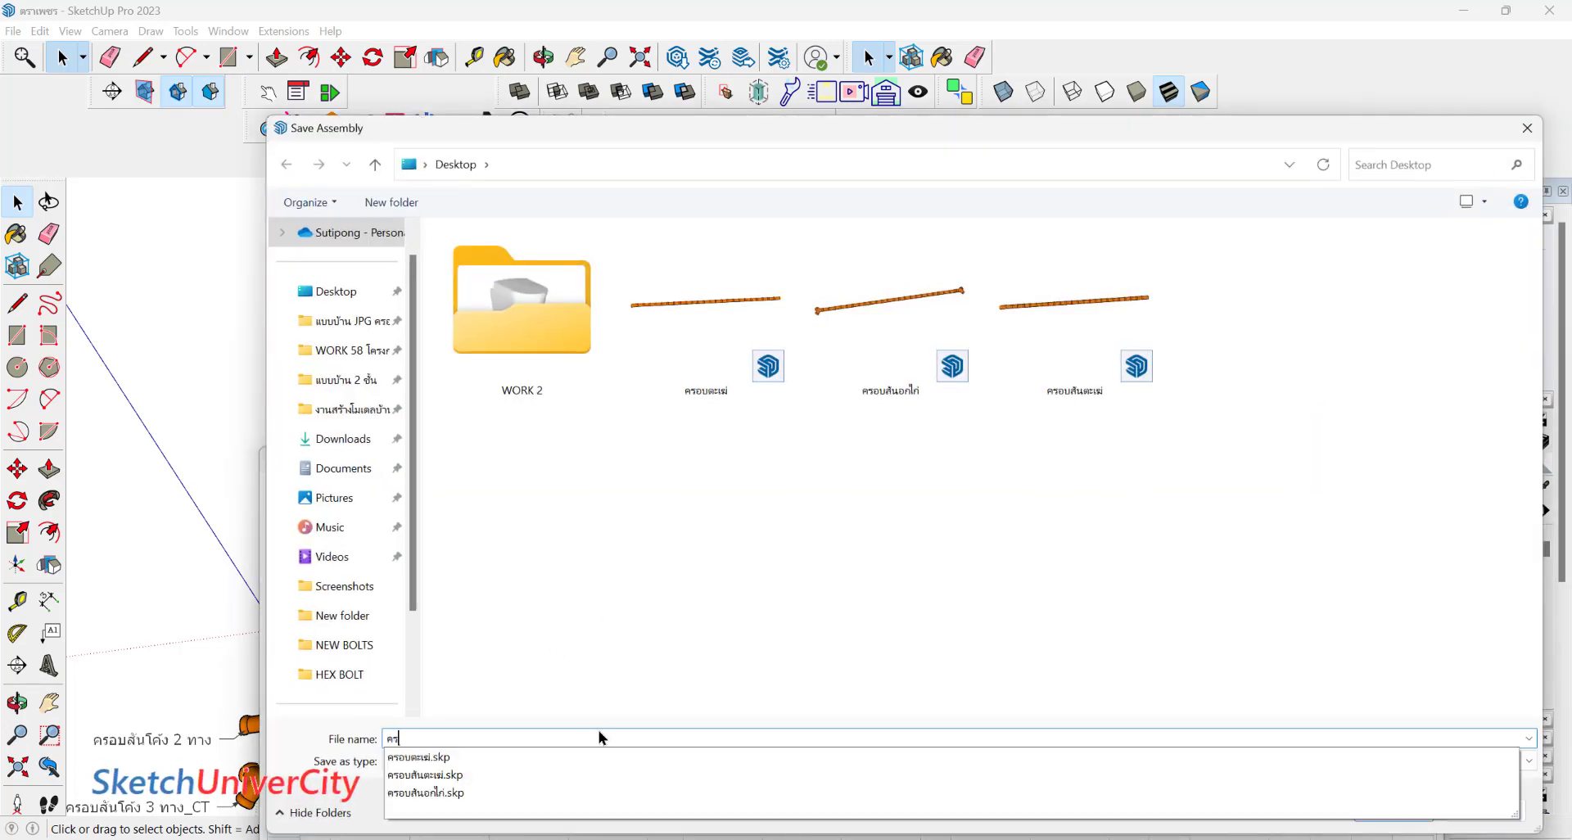
{"action": "type", "text": "อบอกไก่"}
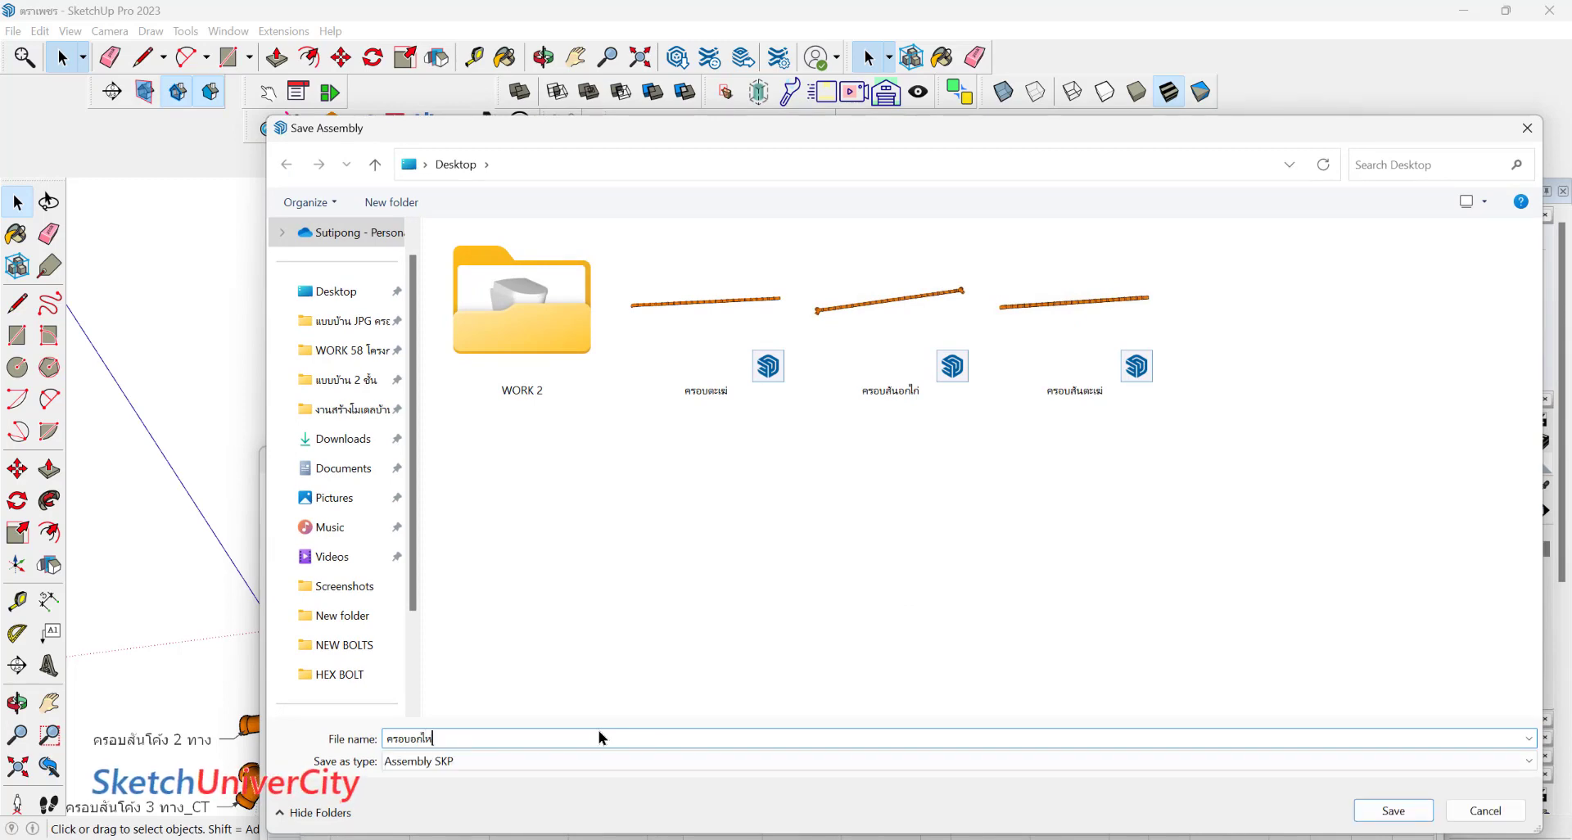
{"action": "left_click", "coordinate": [1356, 807]}
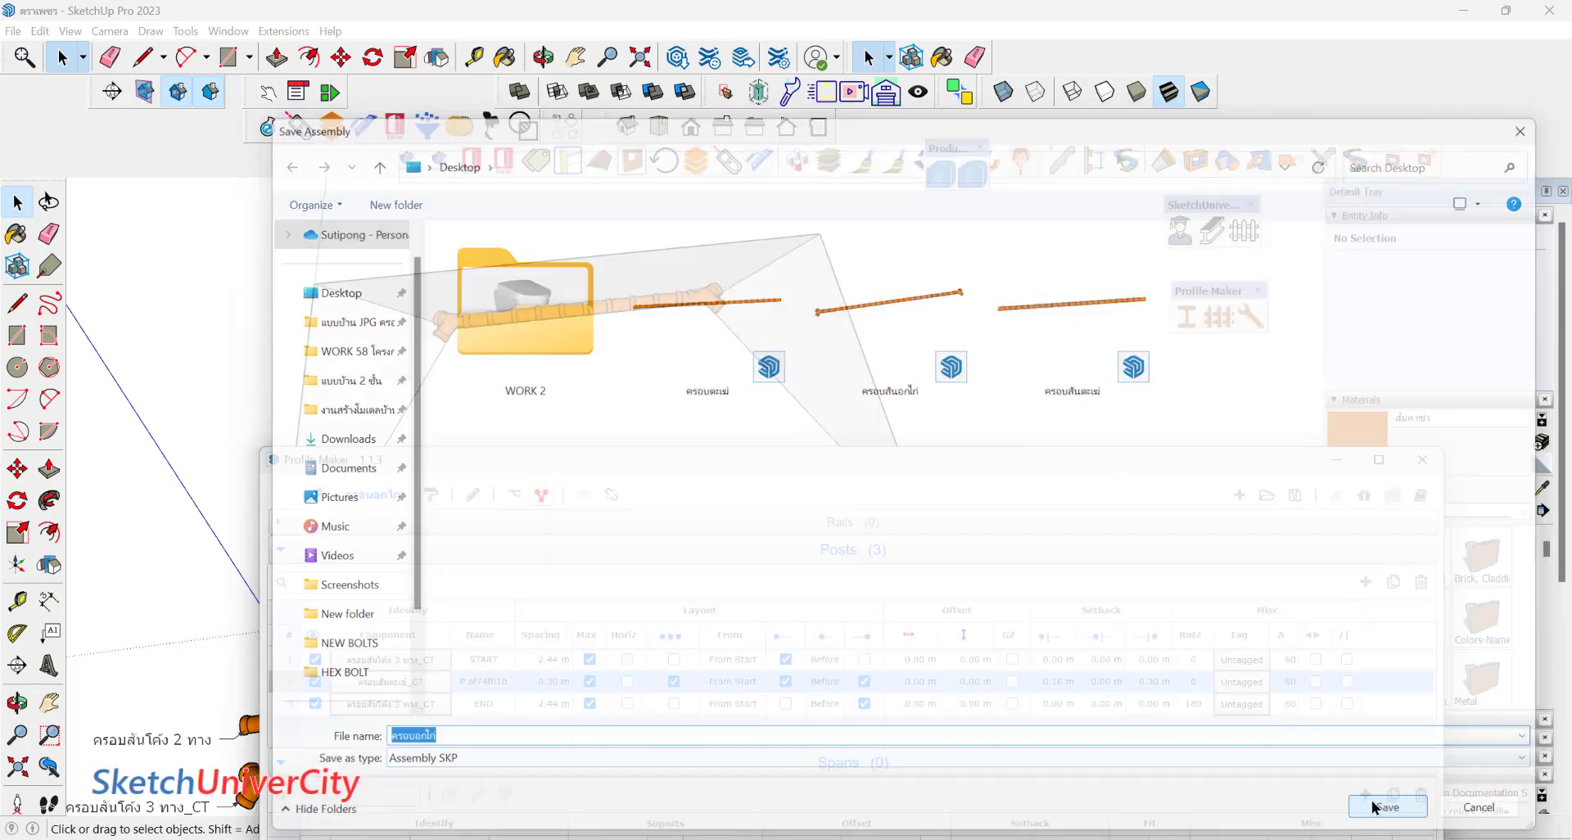
Load the saved hip cap assembly file, answering the save-current-assembly prompt.
{"action": "scroll", "coordinate": [756, 328], "scroll_direction": "down", "scroll_amount": 2}
{"action": "scroll", "coordinate": [756, 328], "scroll_direction": "down", "scroll_amount": 1}
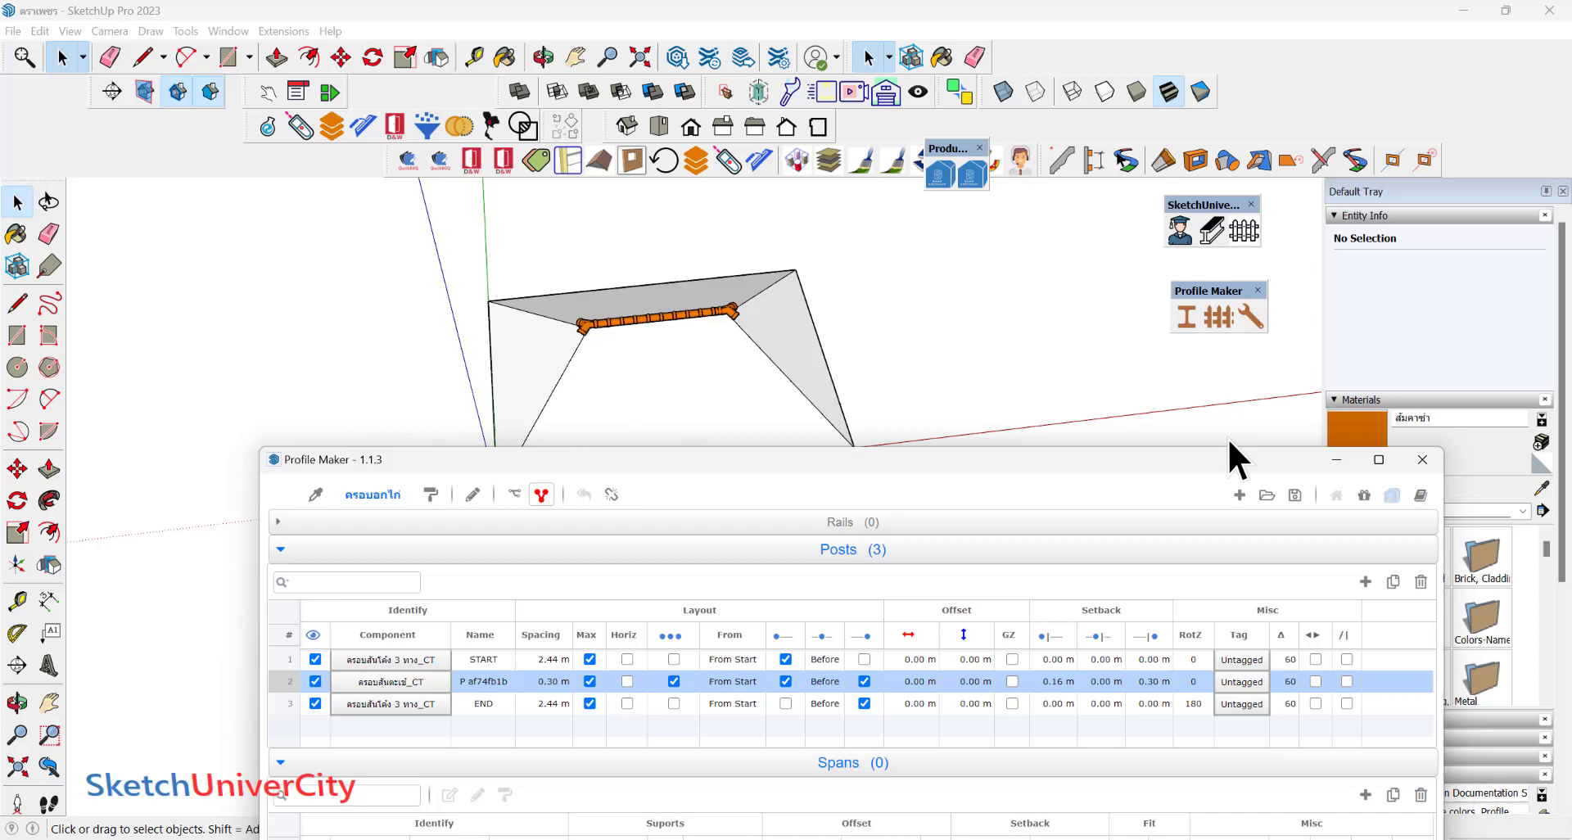
{"action": "left_click", "coordinate": [1266, 495]}
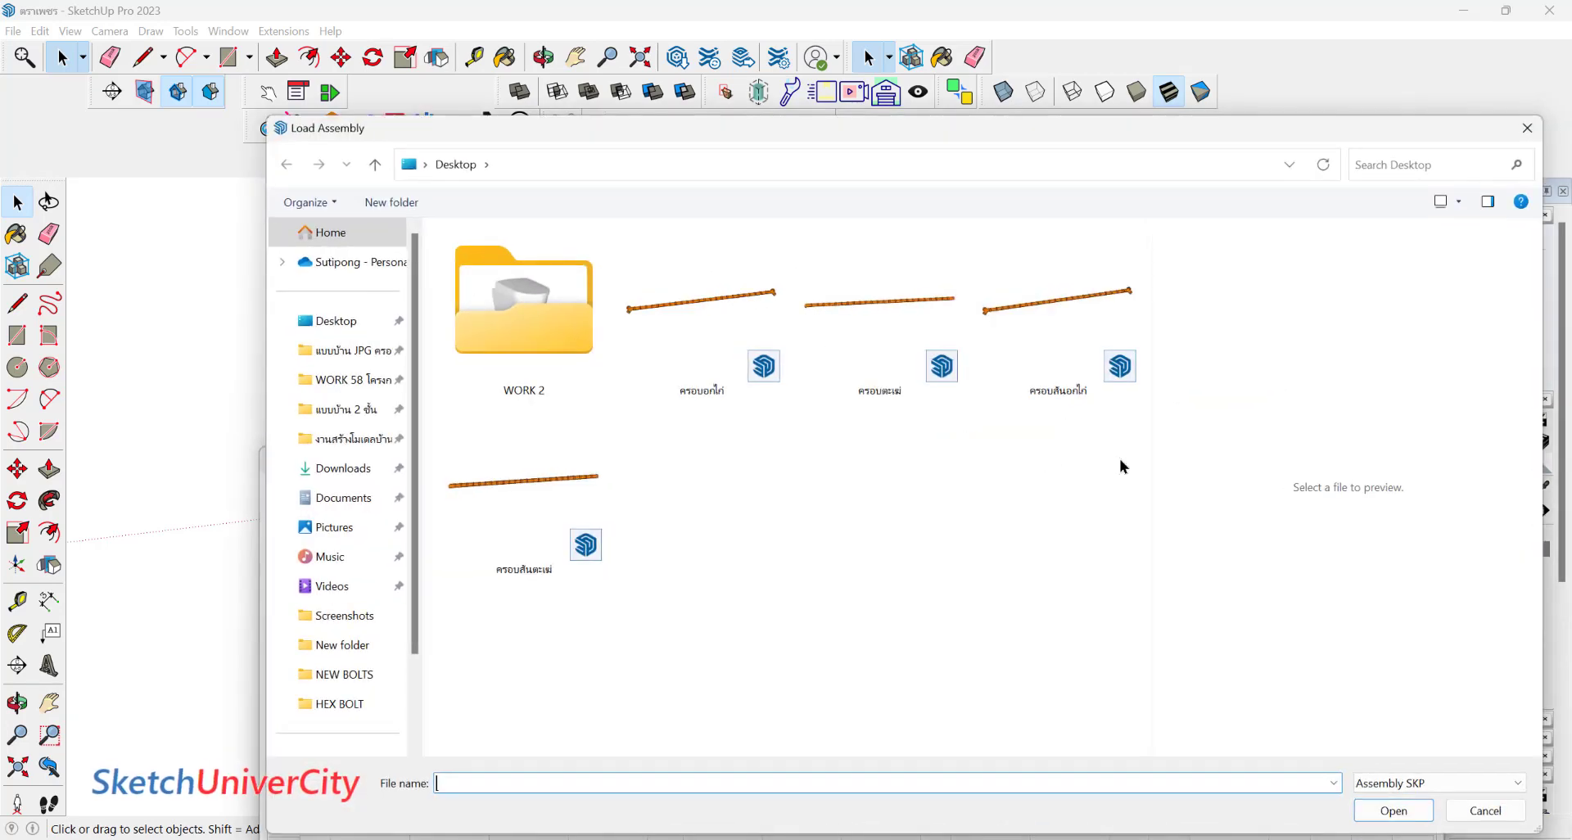
{"action": "double_click", "coordinate": [889, 307]}
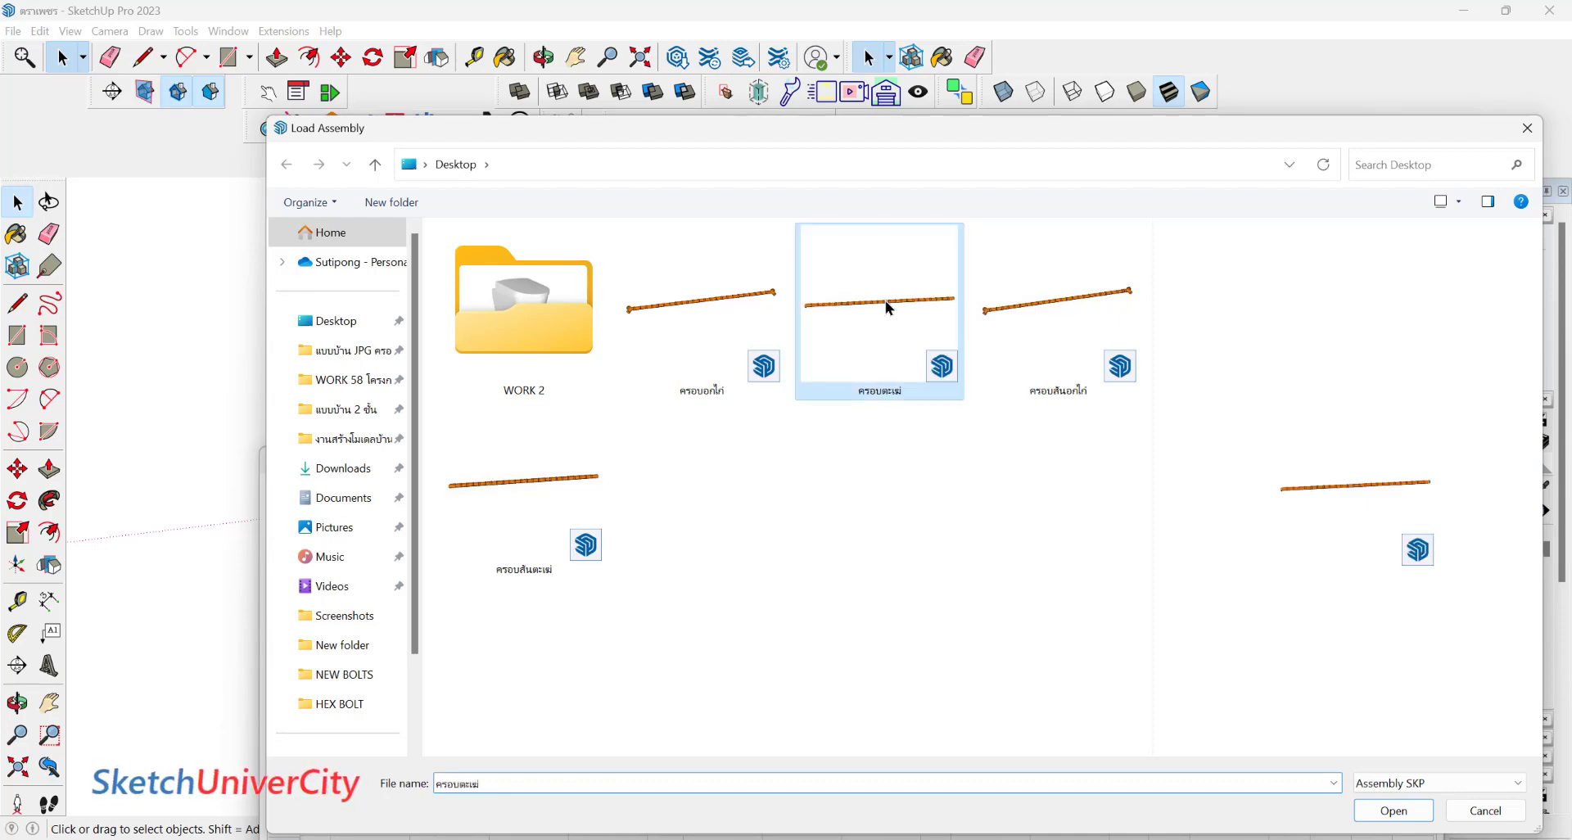
{"action": "left_click", "coordinate": [783, 456]}
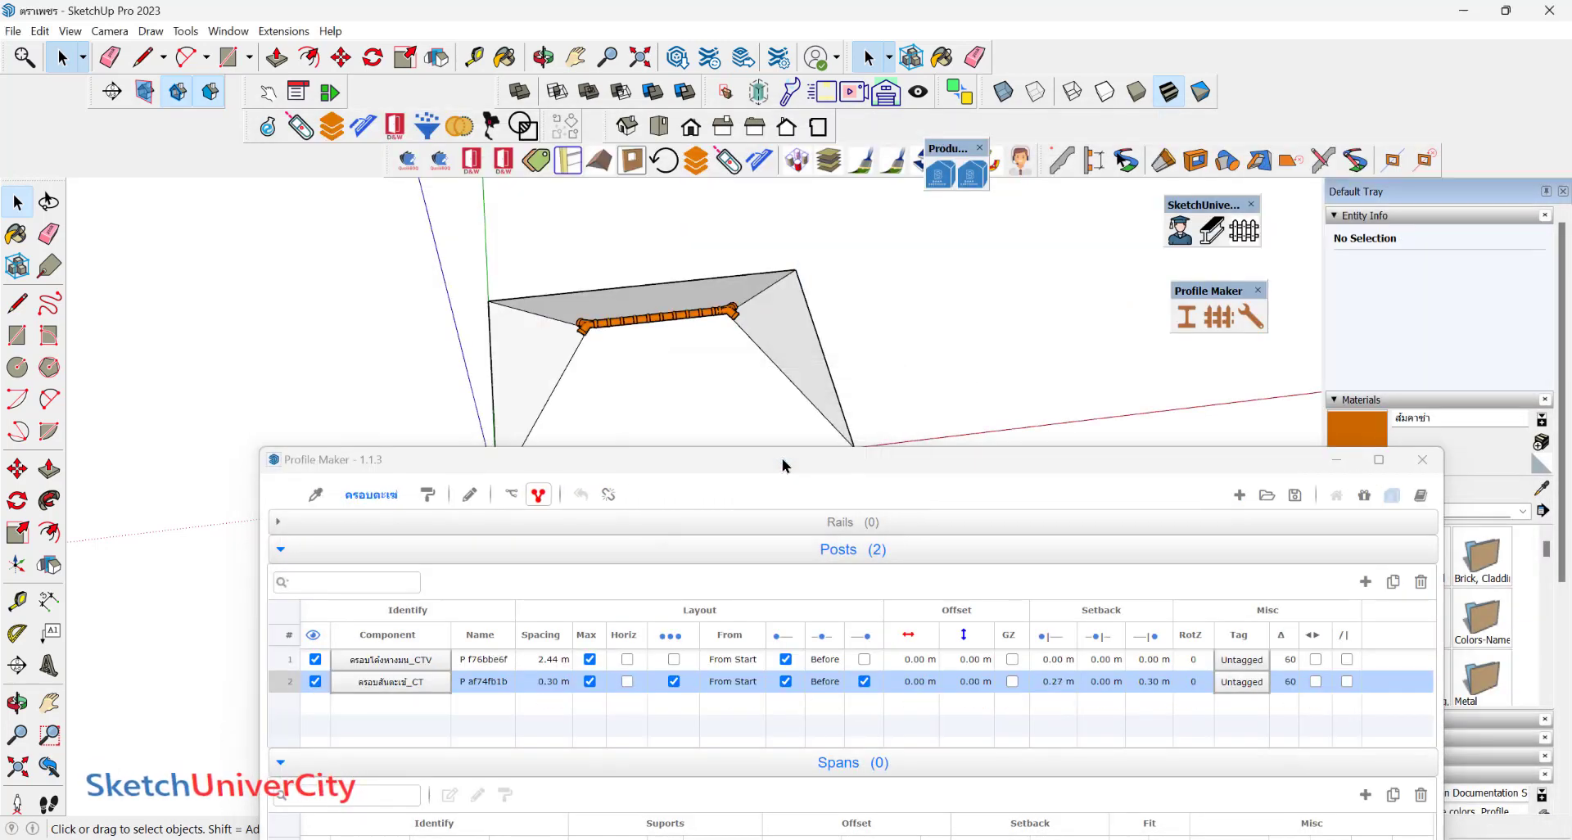
Try a Draw Assembly run, inspect the resulting junction, then cancel the unfinished run.
{"action": "left_click", "coordinate": [473, 495]}
{"action": "middle_click_drag", "start_coordinate": [603, 369], "coordinate": [553, 381]}
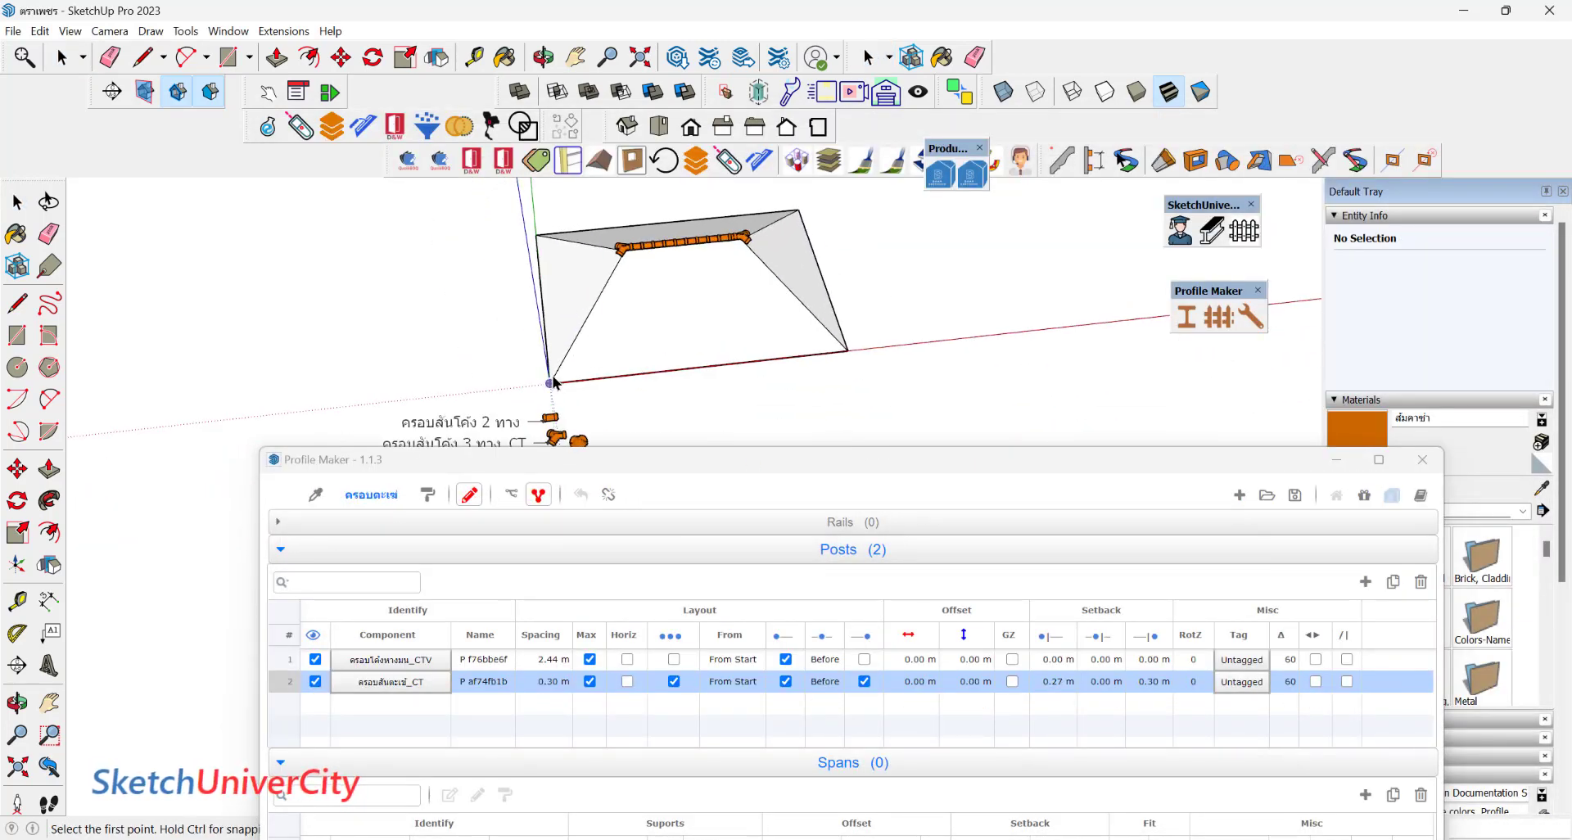
{"action": "scroll", "coordinate": [577, 371], "scroll_direction": "up", "scroll_amount": 3}
{"action": "scroll", "coordinate": [606, 364], "scroll_direction": "up", "scroll_amount": 3}
{"action": "scroll", "coordinate": [655, 356], "scroll_direction": "up", "scroll_amount": 2}
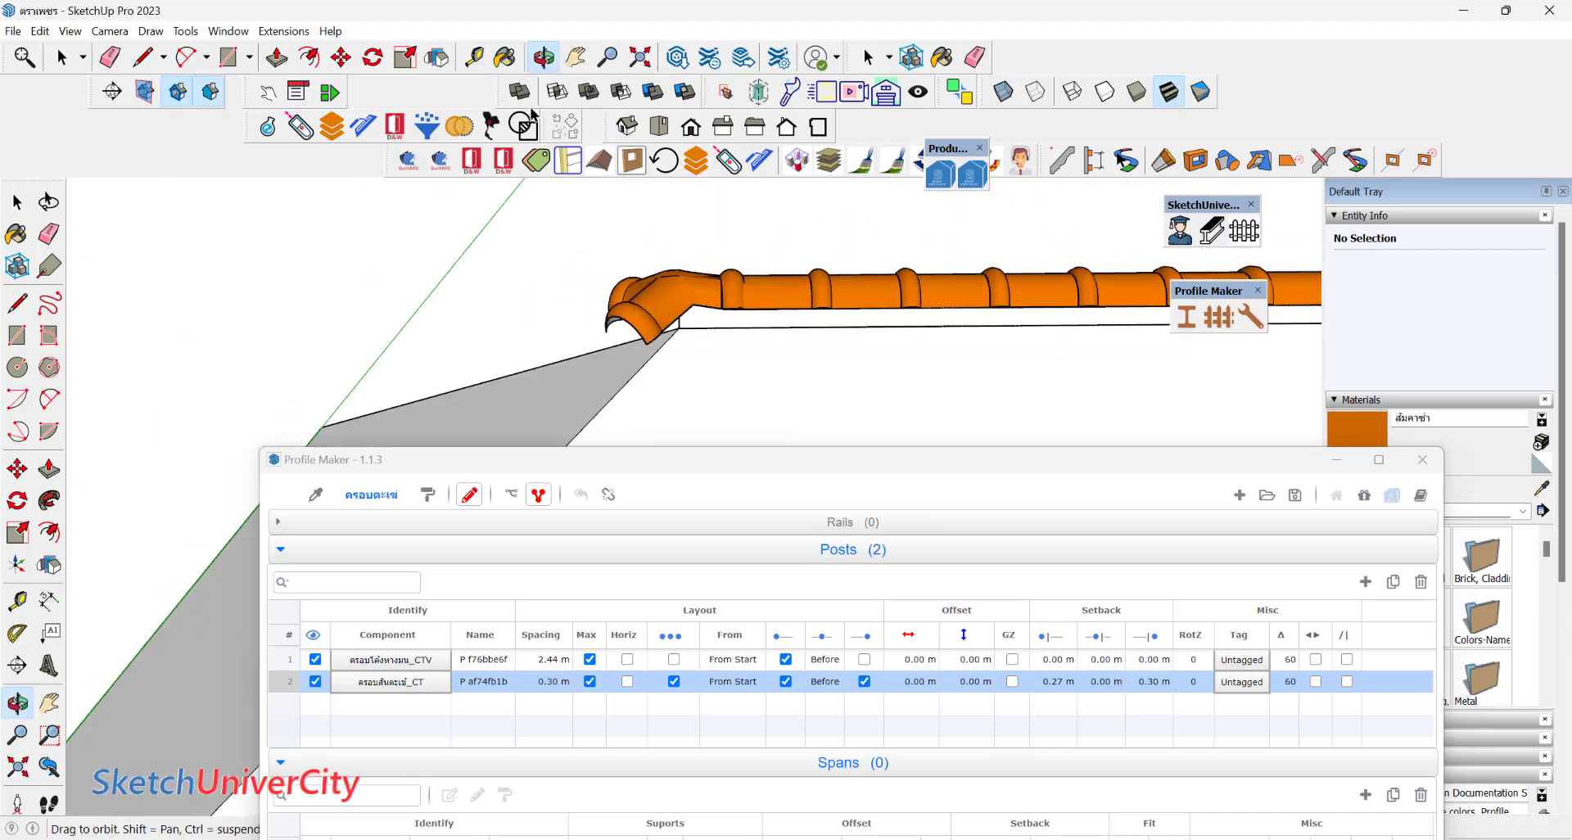
{"action": "scroll", "coordinate": [651, 307], "scroll_direction": "down", "scroll_amount": 3}
{"action": "double_click", "coordinate": [648, 303]}
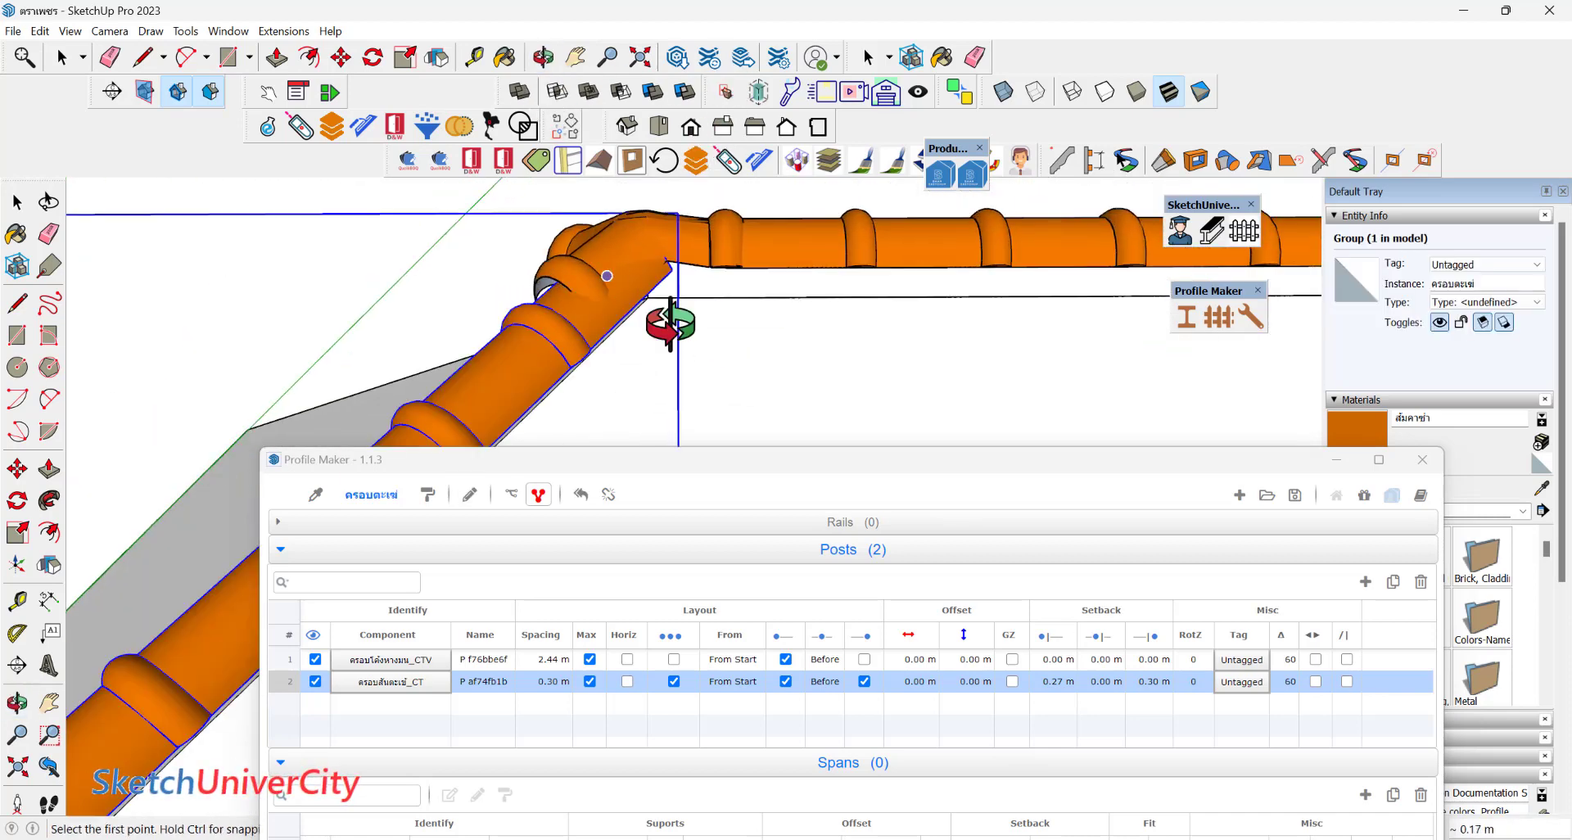
{"action": "middle_click_drag", "start_coordinate": [649, 303], "coordinate": [576, 322]}
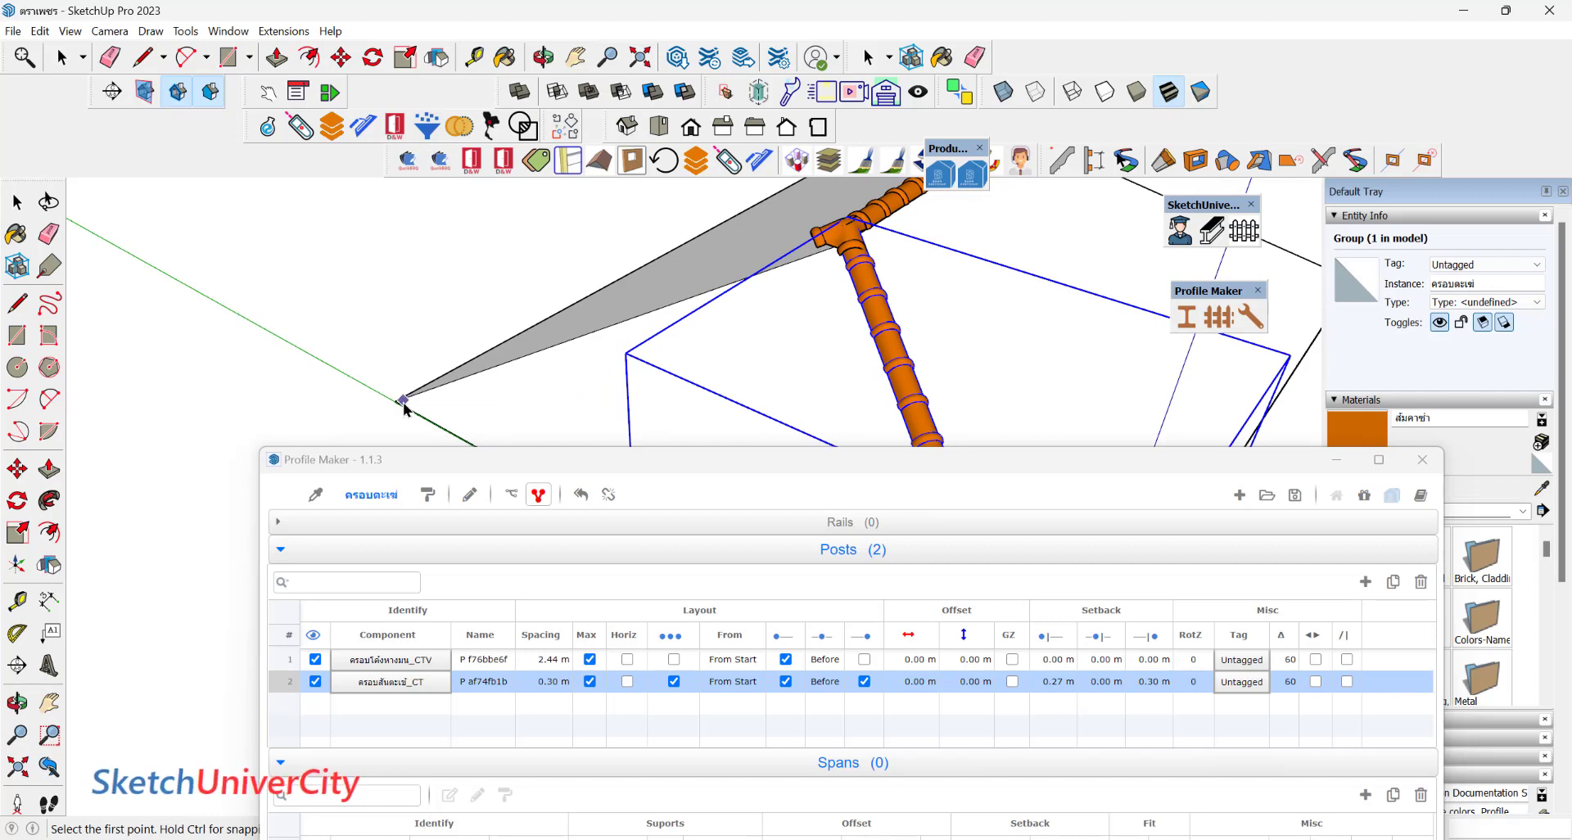
{"action": "middle_click_drag", "start_coordinate": [885, 228], "coordinate": [685, 316]}
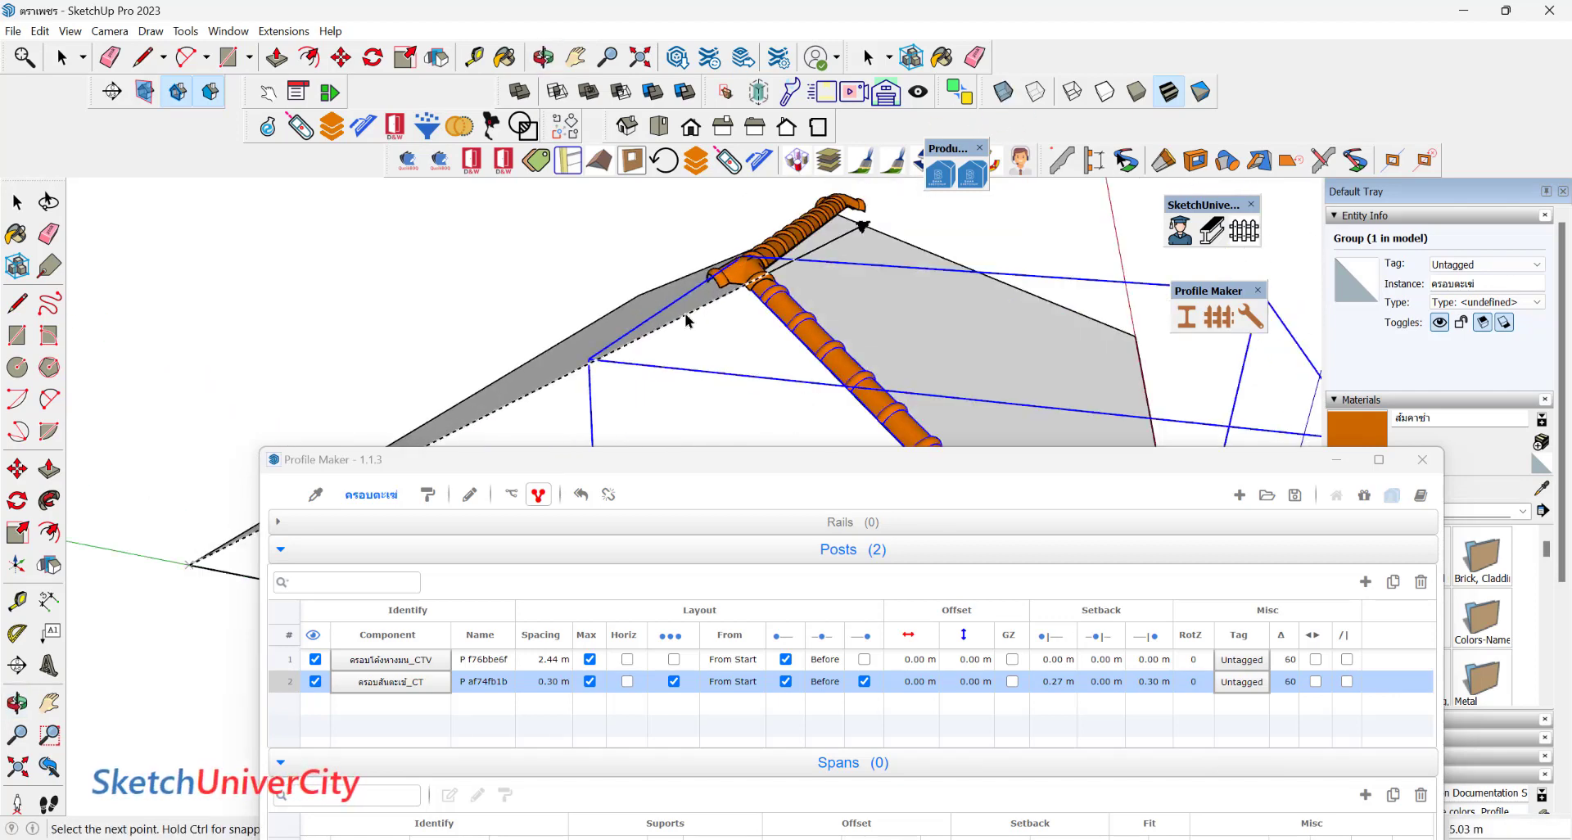
{"action": "scroll", "coordinate": [905, 263], "scroll_direction": "up", "scroll_amount": 3}
{"action": "mouse_move", "coordinate": [905, 263]}
{"action": "middle_mouse_down"}
{"action": "mouse_move", "coordinate": [720, 280]}
{"action": "mouse_move", "coordinate": [769, 294]}
{"action": "mouse_move", "coordinate": [609, 346]}
{"action": "middle_mouse_up"}
{"action": "scroll", "coordinate": [717, 271], "scroll_direction": "down", "scroll_amount": 5}
{"action": "key", "text": "Escape"}
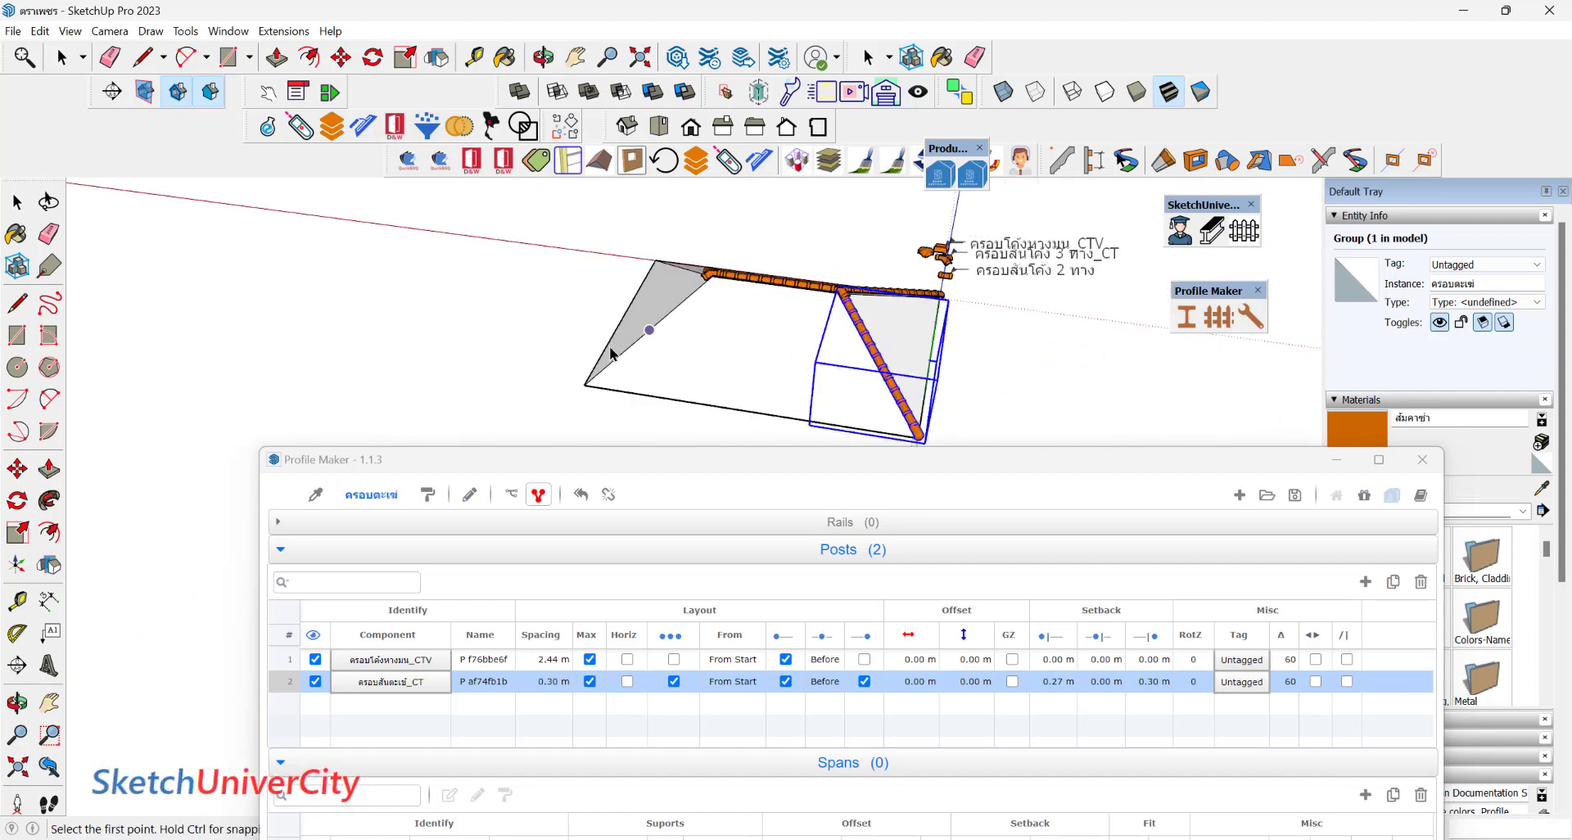
{"action": "scroll", "coordinate": [583, 409], "scroll_direction": "up", "scroll_amount": 2}
Draw hip caps from two roof corners up to the ridge ends.
{"action": "left_click", "coordinate": [575, 414]}
{"action": "scroll", "coordinate": [758, 243], "scroll_direction": "up", "scroll_amount": 5}
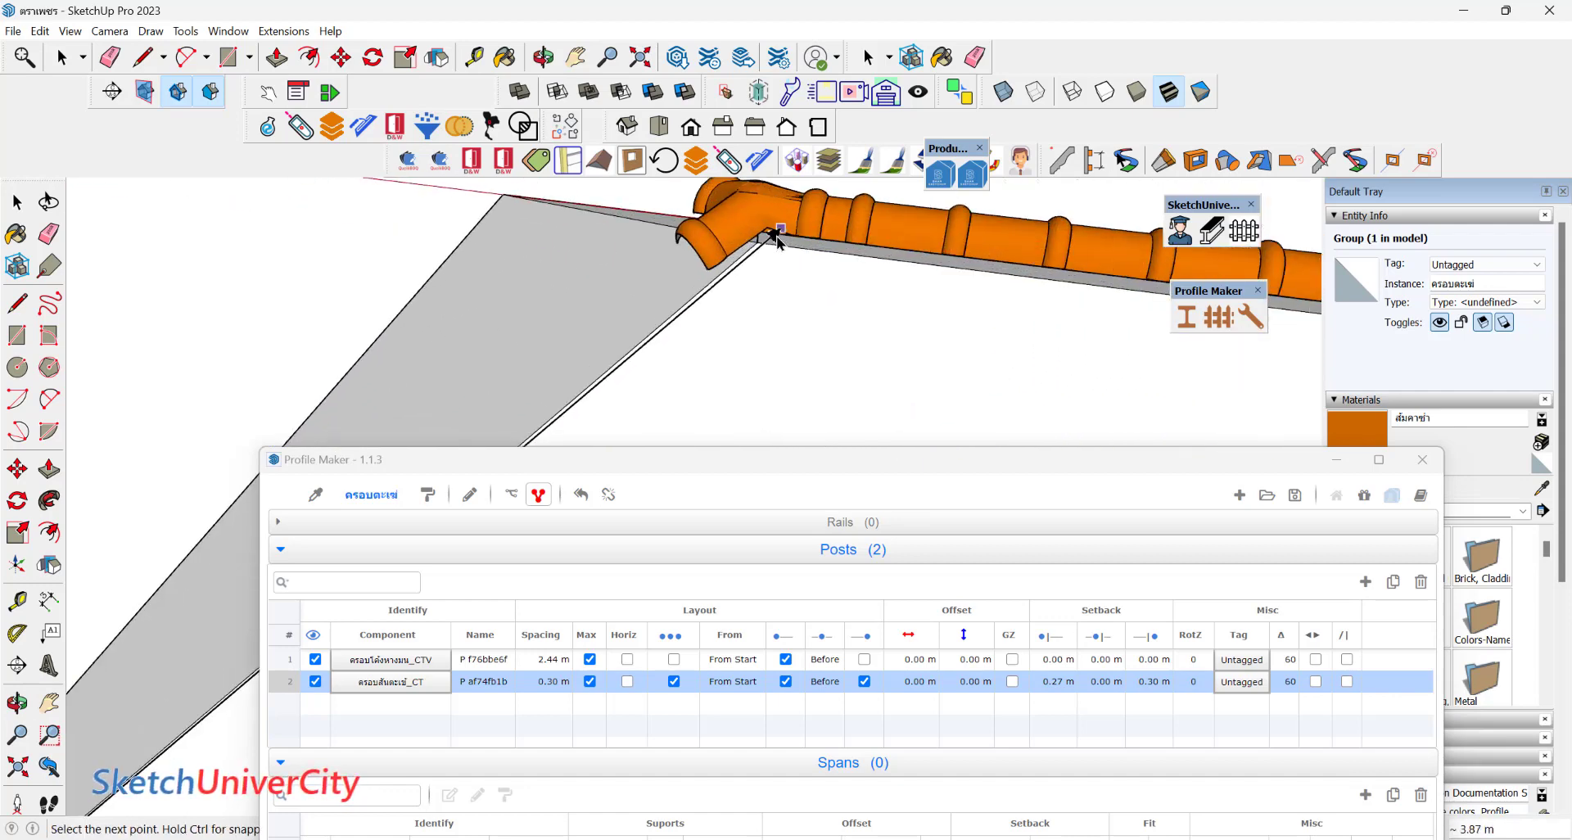
{"action": "left_click", "coordinate": [757, 244]}
{"action": "scroll", "coordinate": [757, 245], "scroll_direction": "down", "scroll_amount": 3}
{"action": "middle_click_drag", "start_coordinate": [757, 244], "coordinate": [784, 285]}
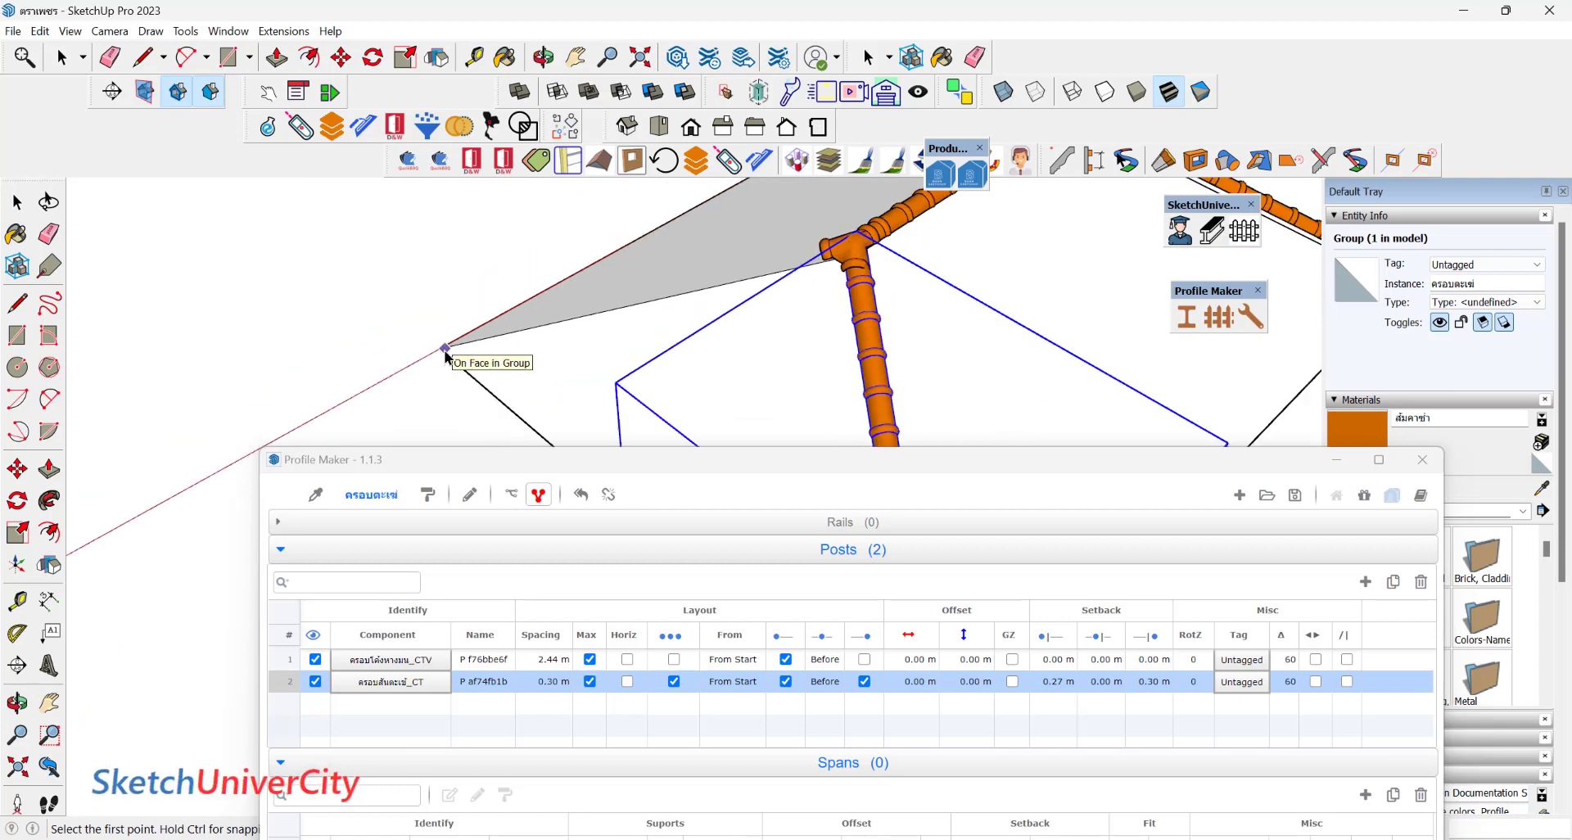
{"action": "left_click", "coordinate": [440, 349]}
{"action": "scroll", "coordinate": [737, 229], "scroll_direction": "up", "scroll_amount": 5}
{"action": "scroll", "coordinate": [603, 309], "scroll_direction": "up", "scroll_amount": 3}
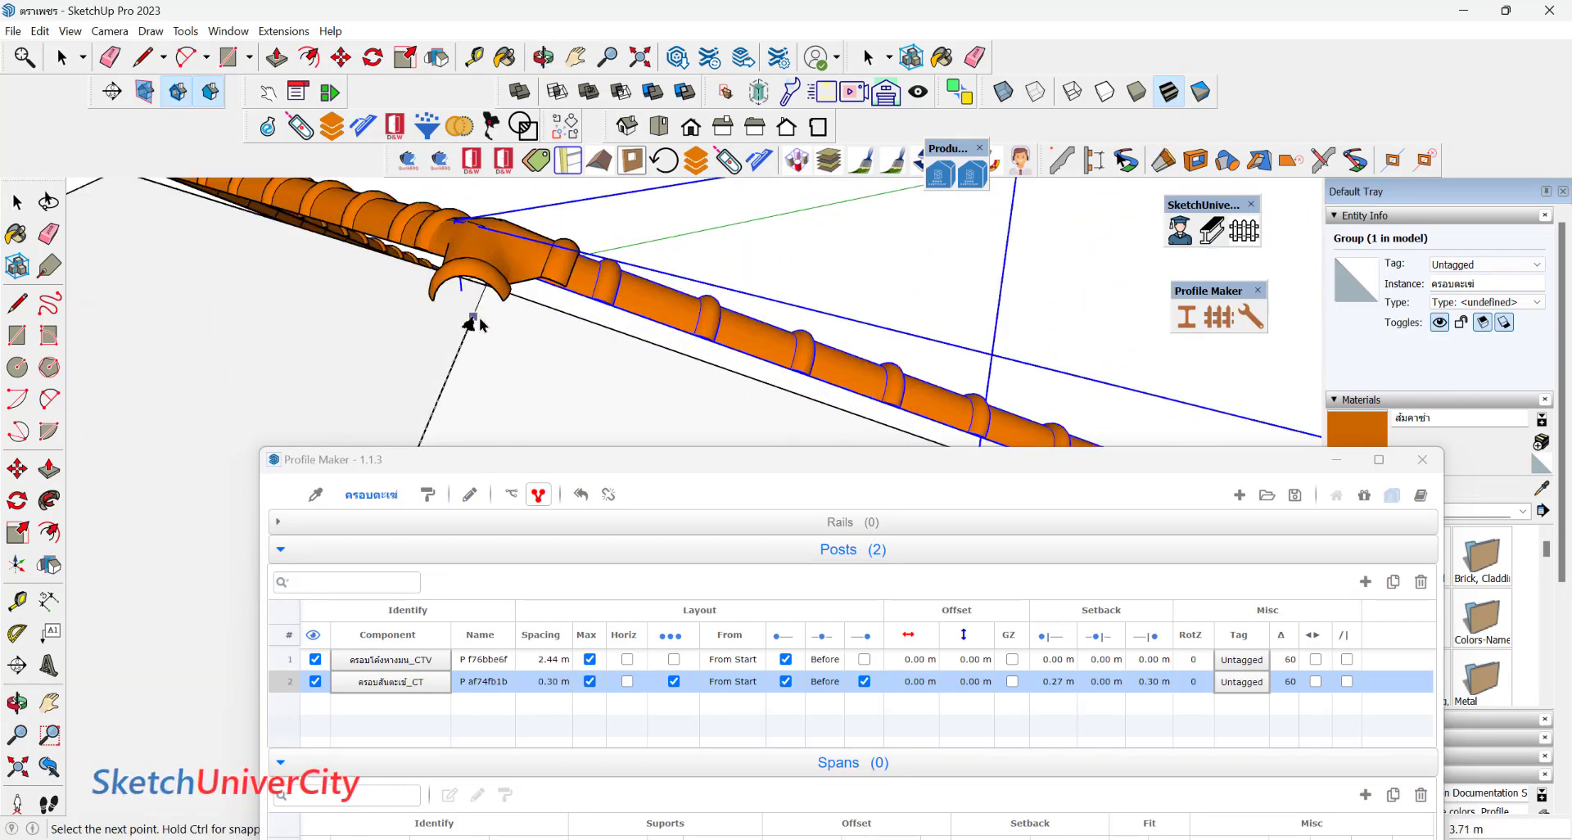
{"action": "left_click", "coordinate": [477, 295]}
{"action": "scroll", "coordinate": [492, 312], "scroll_direction": "down", "scroll_amount": 3}
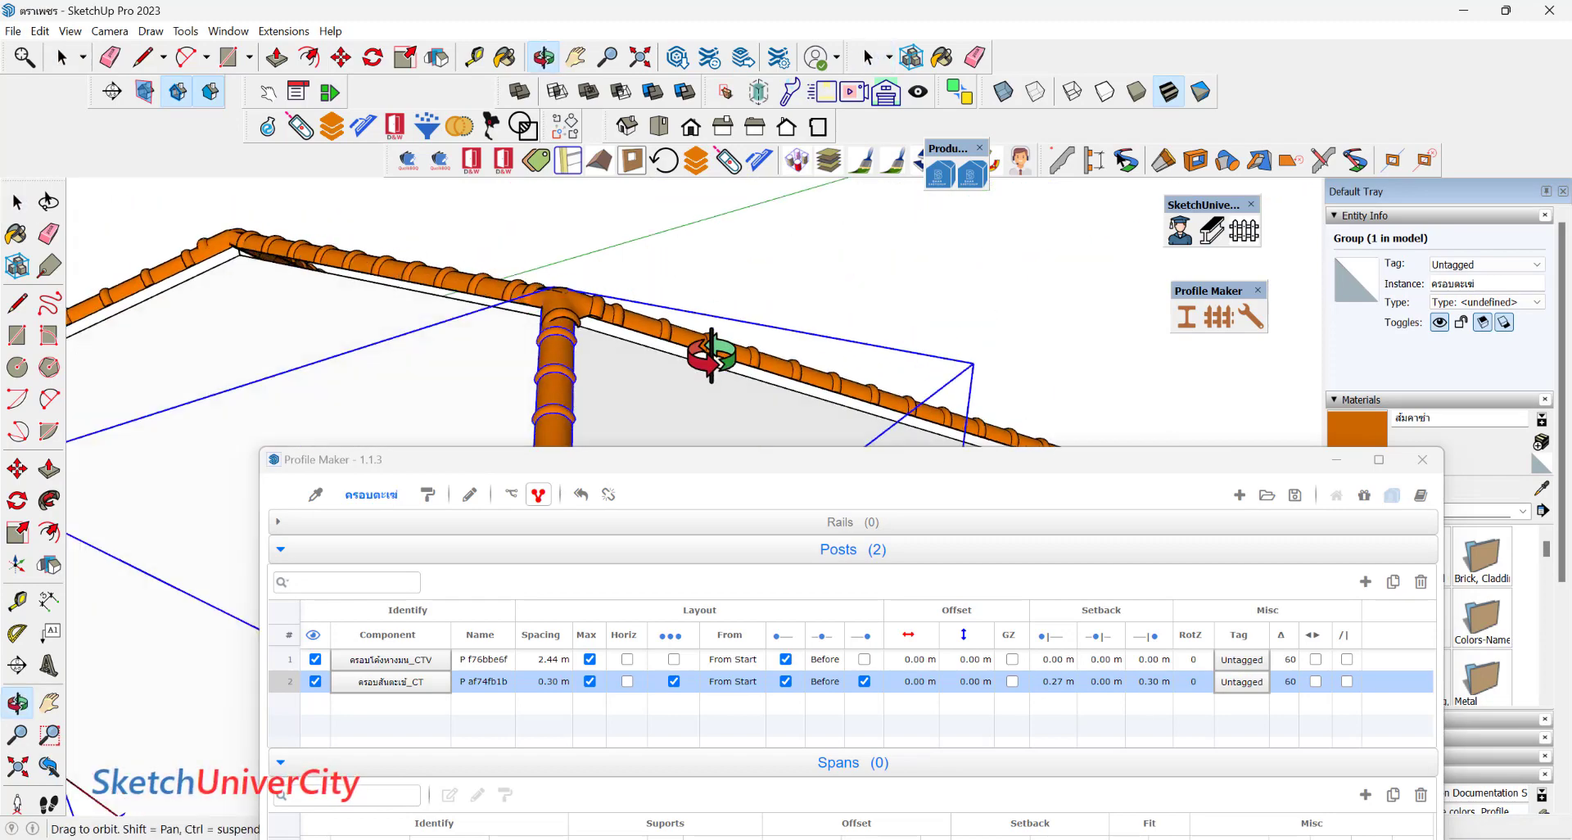
Zoom in and select the geometry inside the junction group.
{"action": "scroll", "coordinate": [573, 368], "scroll_direction": "up", "scroll_amount": 2}
{"action": "scroll", "coordinate": [631, 332], "scroll_direction": "up", "scroll_amount": 2}
{"action": "scroll", "coordinate": [614, 315], "scroll_direction": "up", "scroll_amount": 1}
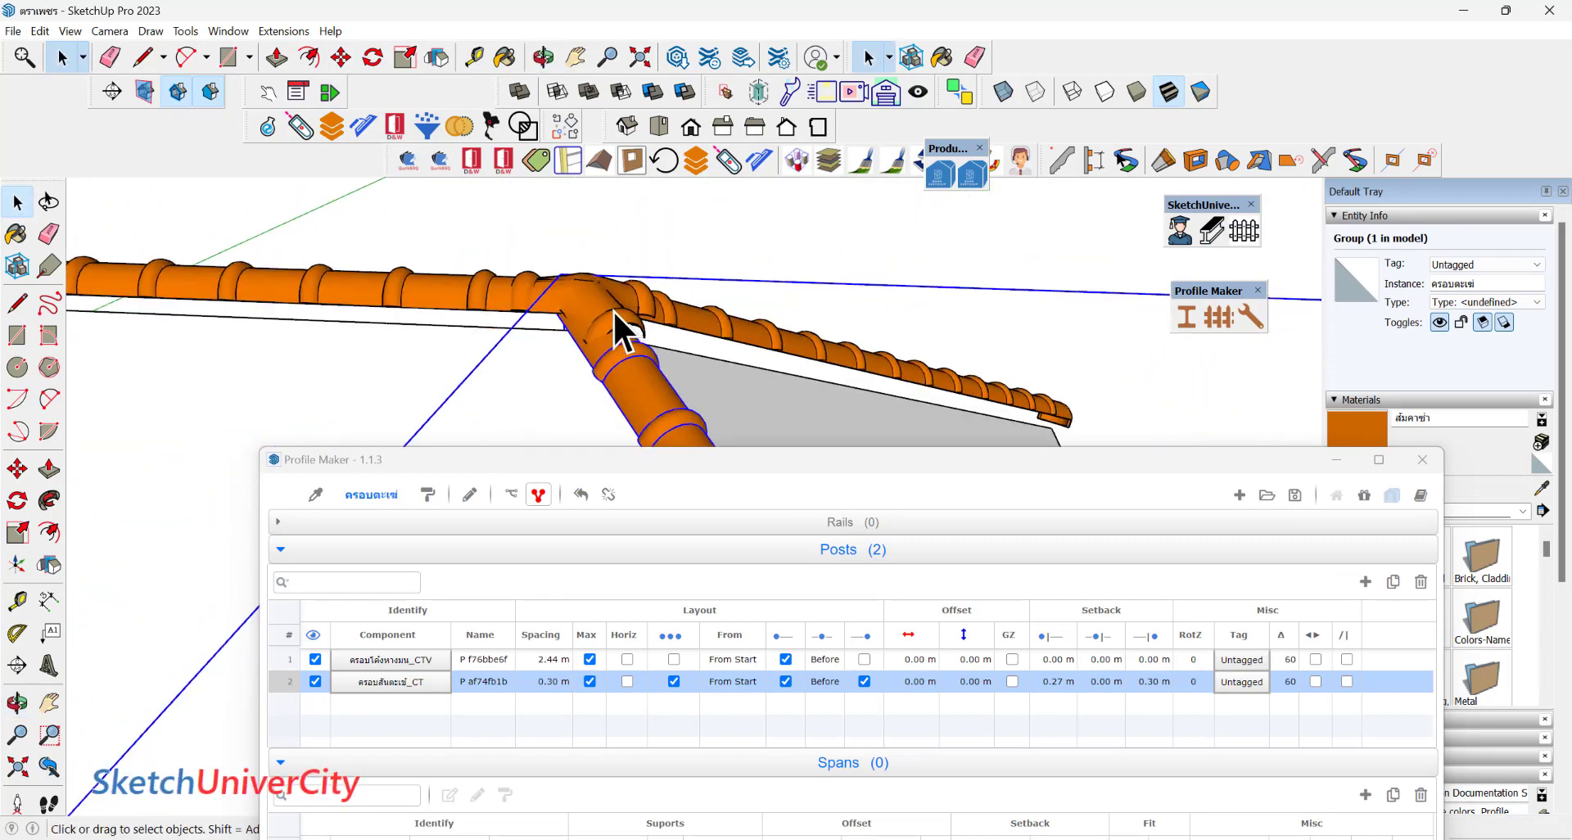
{"action": "scroll", "coordinate": [611, 310], "scroll_direction": "up", "scroll_amount": 3}
{"action": "triple_click", "coordinate": [611, 309]}
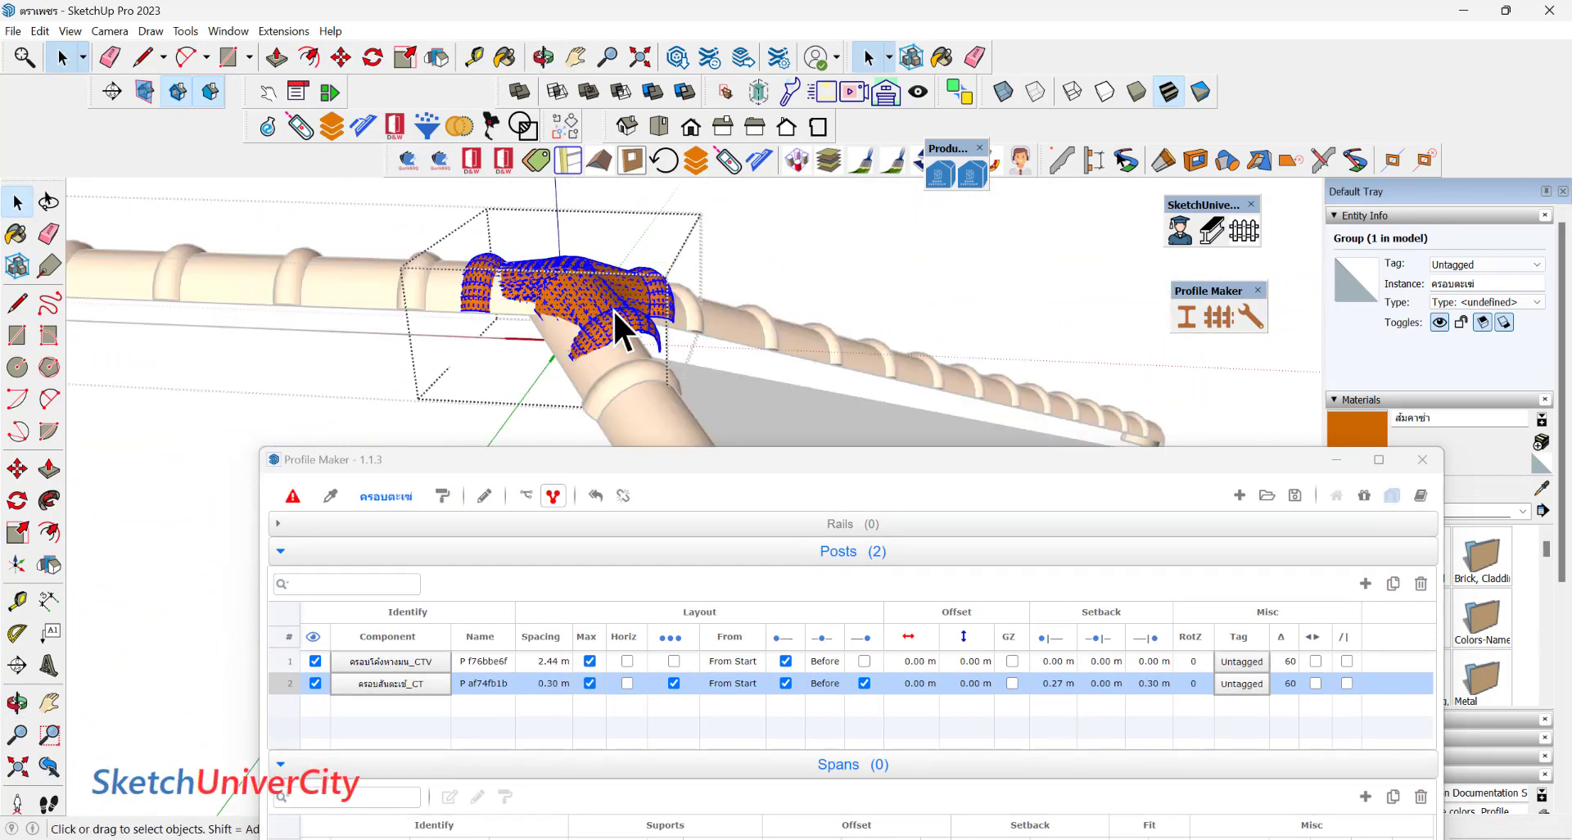
Pick up the Y-junction fitting geometry with Move (M).
{"action": "scroll", "coordinate": [635, 347], "scroll_direction": "up", "scroll_amount": 2}
{"action": "key", "text": "m"}
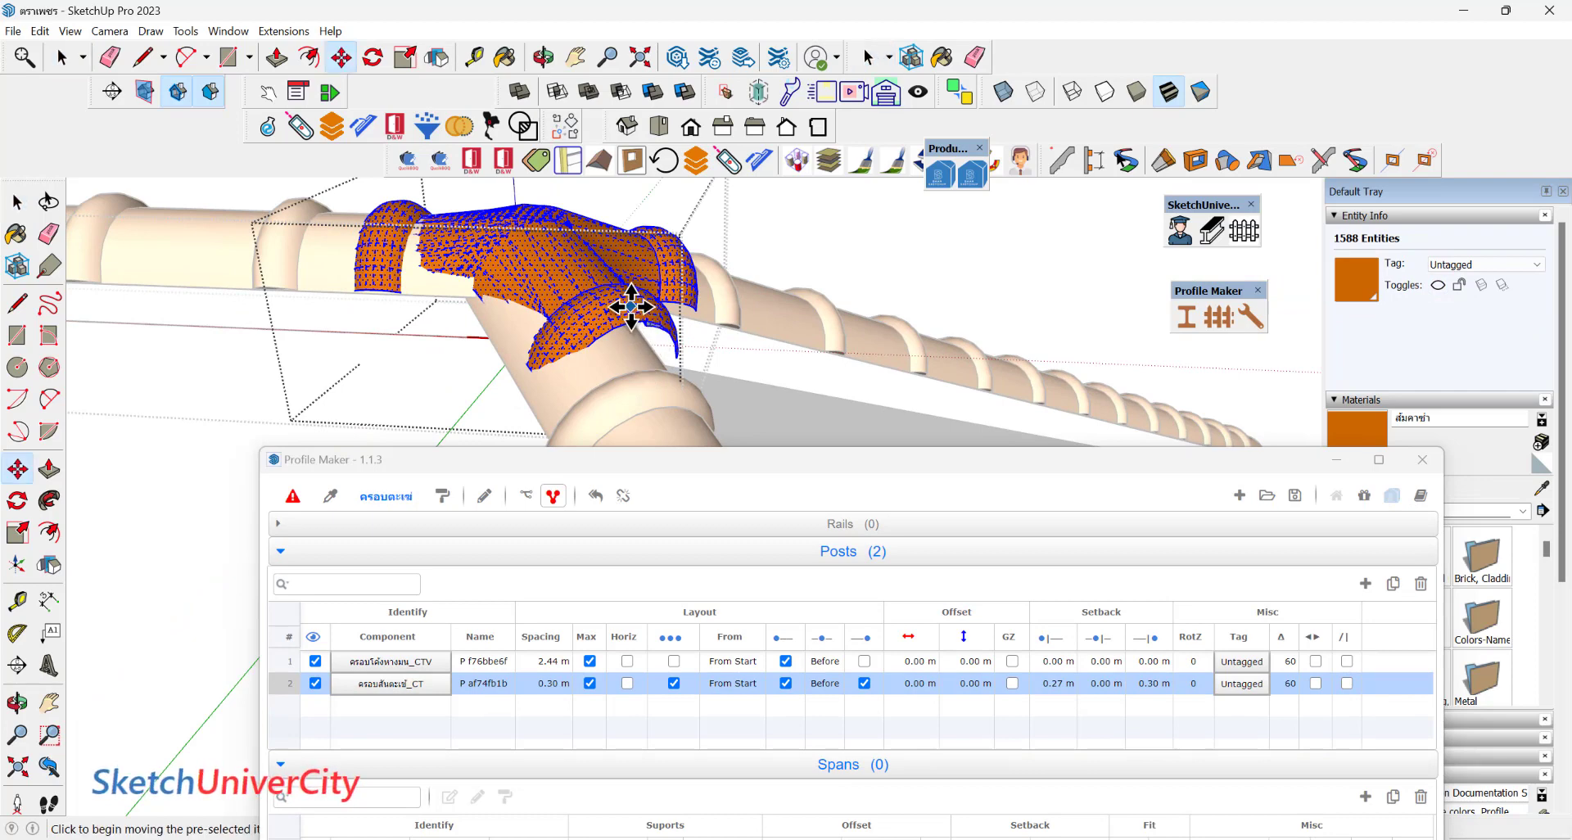
{"action": "left_click", "coordinate": [632, 306]}
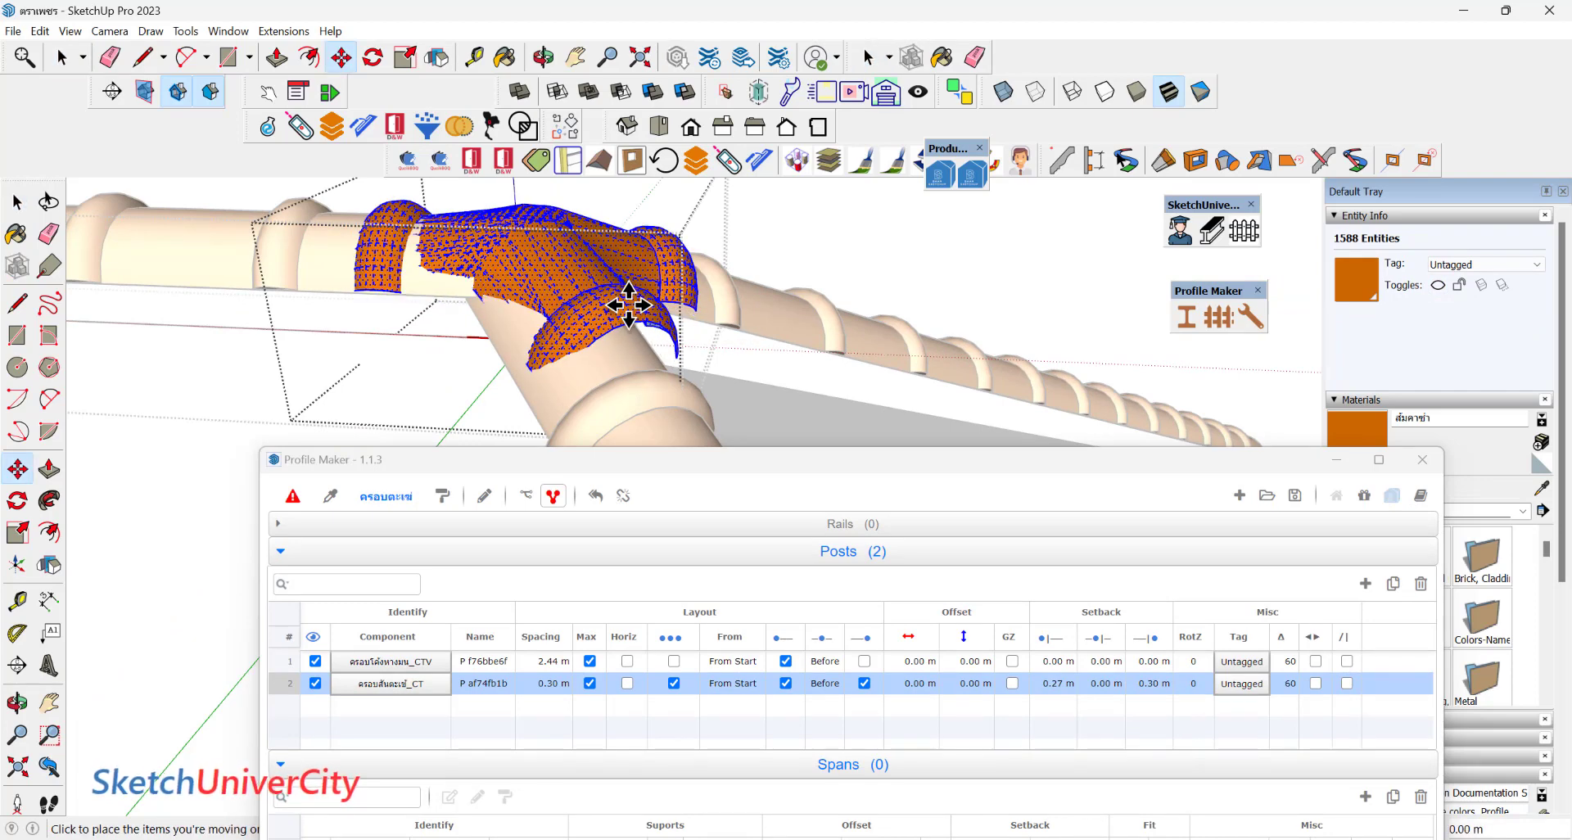
{"action": "mouse_move", "coordinate": [628, 302]}
{"action": "middle_mouse_down"}
{"action": "mouse_move", "coordinate": [478, 313]}
{"action": "mouse_move", "coordinate": [709, 298]}
{"action": "mouse_move", "coordinate": [612, 375]}
{"action": "mouse_move", "coordinate": [730, 296]}
{"action": "mouse_move", "coordinate": [516, 321]}
{"action": "mouse_move", "coordinate": [548, 294]}
{"action": "mouse_move", "coordinate": [712, 414]}
{"action": "mouse_move", "coordinate": [517, 336]}
{"action": "mouse_move", "coordinate": [729, 403]}
{"action": "mouse_move", "coordinate": [639, 281]}
{"action": "mouse_move", "coordinate": [471, 352]}
{"action": "mouse_move", "coordinate": [597, 351]}
{"action": "middle_mouse_up"}
Zoom in on the Y-junction of the caps, then crossing-select the whole test roof frame.
{"action": "scroll", "coordinate": [639, 281], "scroll_direction": "up", "scroll_amount": 3}
{"action": "scroll", "coordinate": [579, 369], "scroll_direction": "up", "scroll_amount": 3}
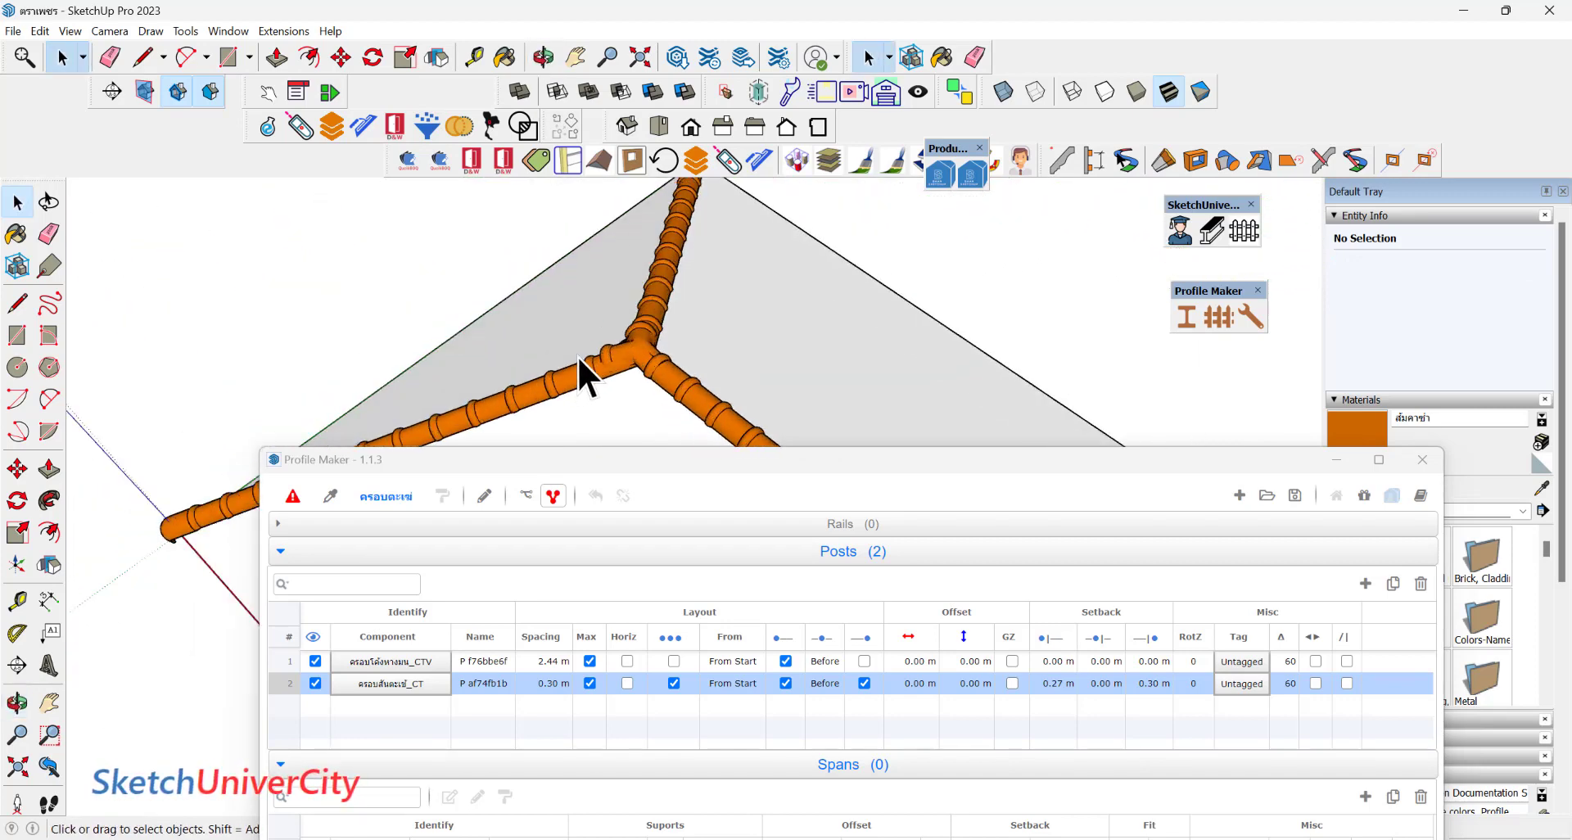
{"action": "scroll", "coordinate": [508, 375], "scroll_direction": "up", "scroll_amount": 3}
{"action": "mouse_move", "coordinate": [509, 375]}
{"action": "middle_mouse_down"}
{"action": "mouse_move", "coordinate": [496, 304]}
{"action": "mouse_move", "coordinate": [748, 235]}
{"action": "mouse_move", "coordinate": [618, 263]}
{"action": "mouse_move", "coordinate": [519, 341]}
{"action": "mouse_move", "coordinate": [255, 410]}
{"action": "mouse_move", "coordinate": [375, 351]}
{"action": "mouse_move", "coordinate": [691, 350]}
{"action": "mouse_move", "coordinate": [396, 333]}
{"action": "mouse_move", "coordinate": [558, 357]}
{"action": "middle_mouse_up"}
{"action": "scroll", "coordinate": [495, 302], "scroll_direction": "down", "scroll_amount": 3}
{"action": "scroll", "coordinate": [617, 263], "scroll_direction": "down", "scroll_amount": 2}
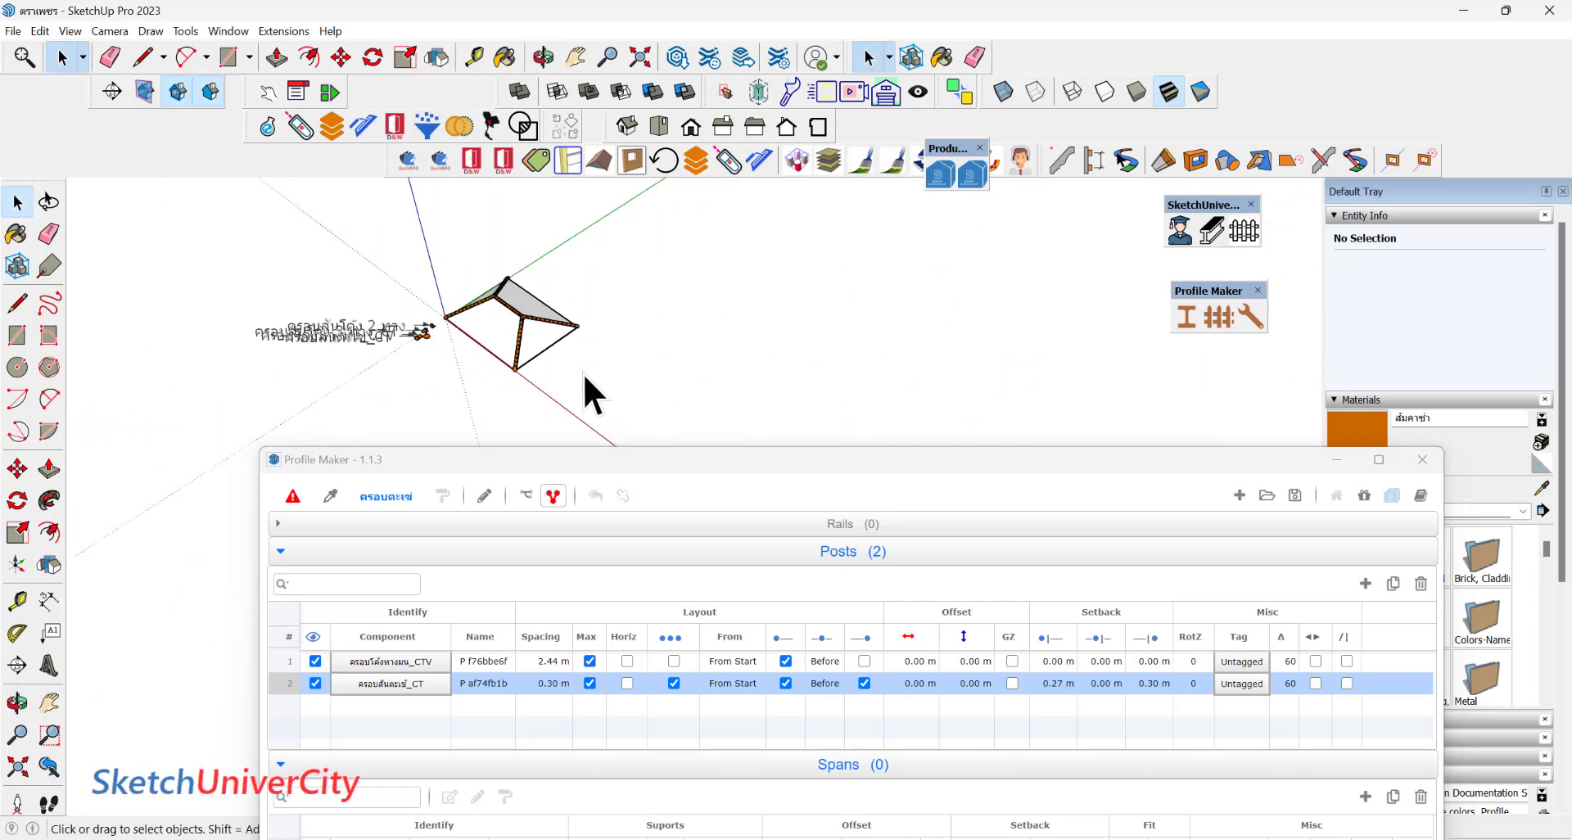
{"action": "left_click_drag", "start_coordinate": [583, 371], "coordinate": [455, 251]}
Delete the selected test roof frame.
{"action": "key", "text": "Delete"}
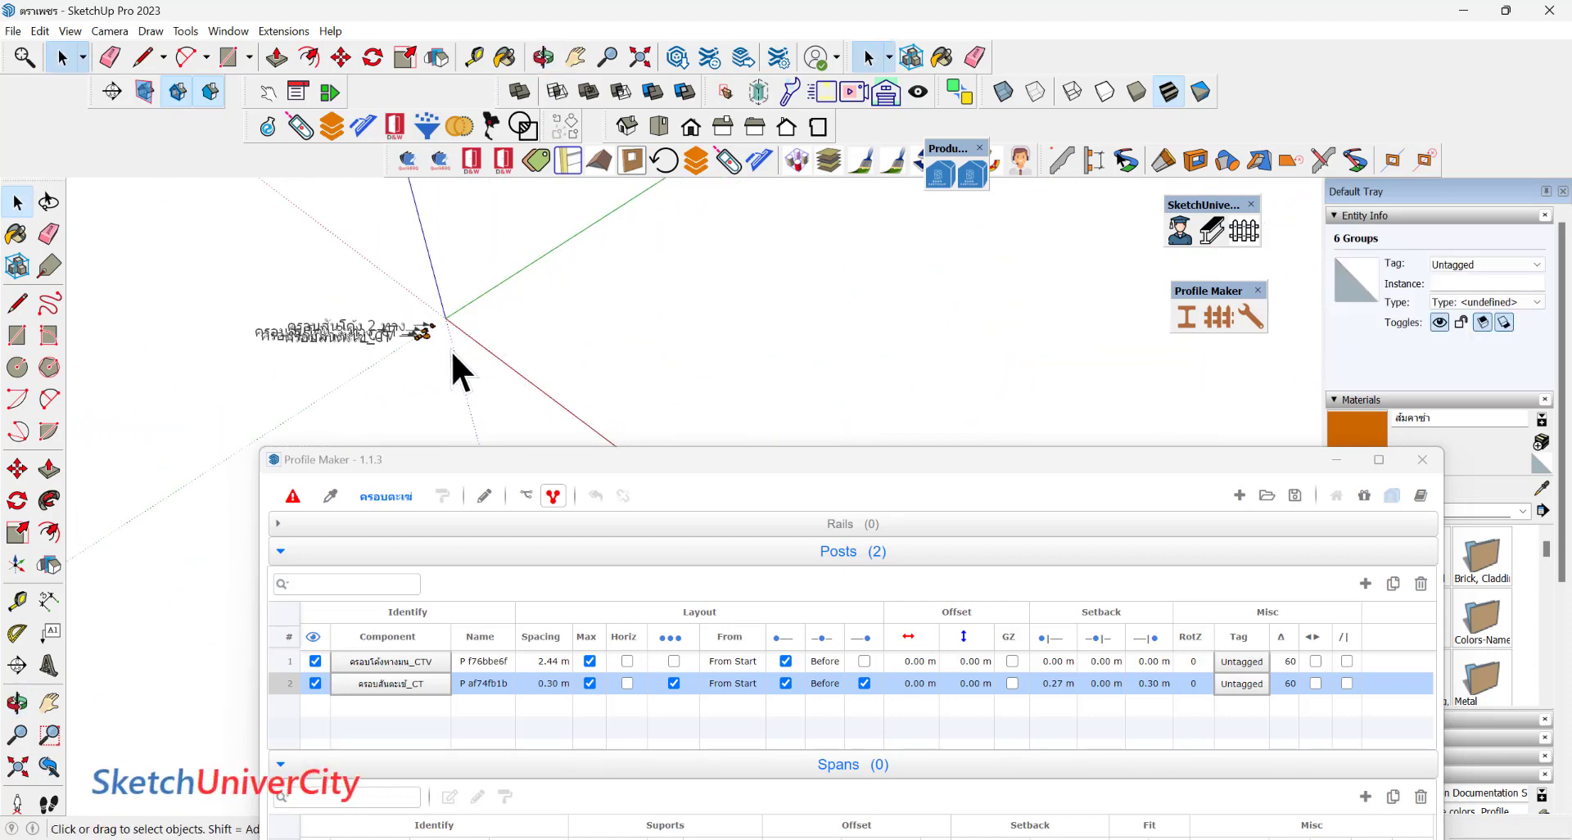
{"action": "scroll", "coordinate": [446, 340], "scroll_direction": "up", "scroll_amount": 1}
{"action": "mouse_move", "coordinate": [710, 324]}
{"action": "middle_mouse_down"}
{"action": "mouse_move", "coordinate": [642, 352]}
{"action": "mouse_move", "coordinate": [493, 312]}
{"action": "middle_mouse_up"}
Draw two overlapping rectangles on the ground, the first starting at the origin.
{"action": "key", "text": "r"}
{"action": "left_click", "coordinate": [439, 345]}
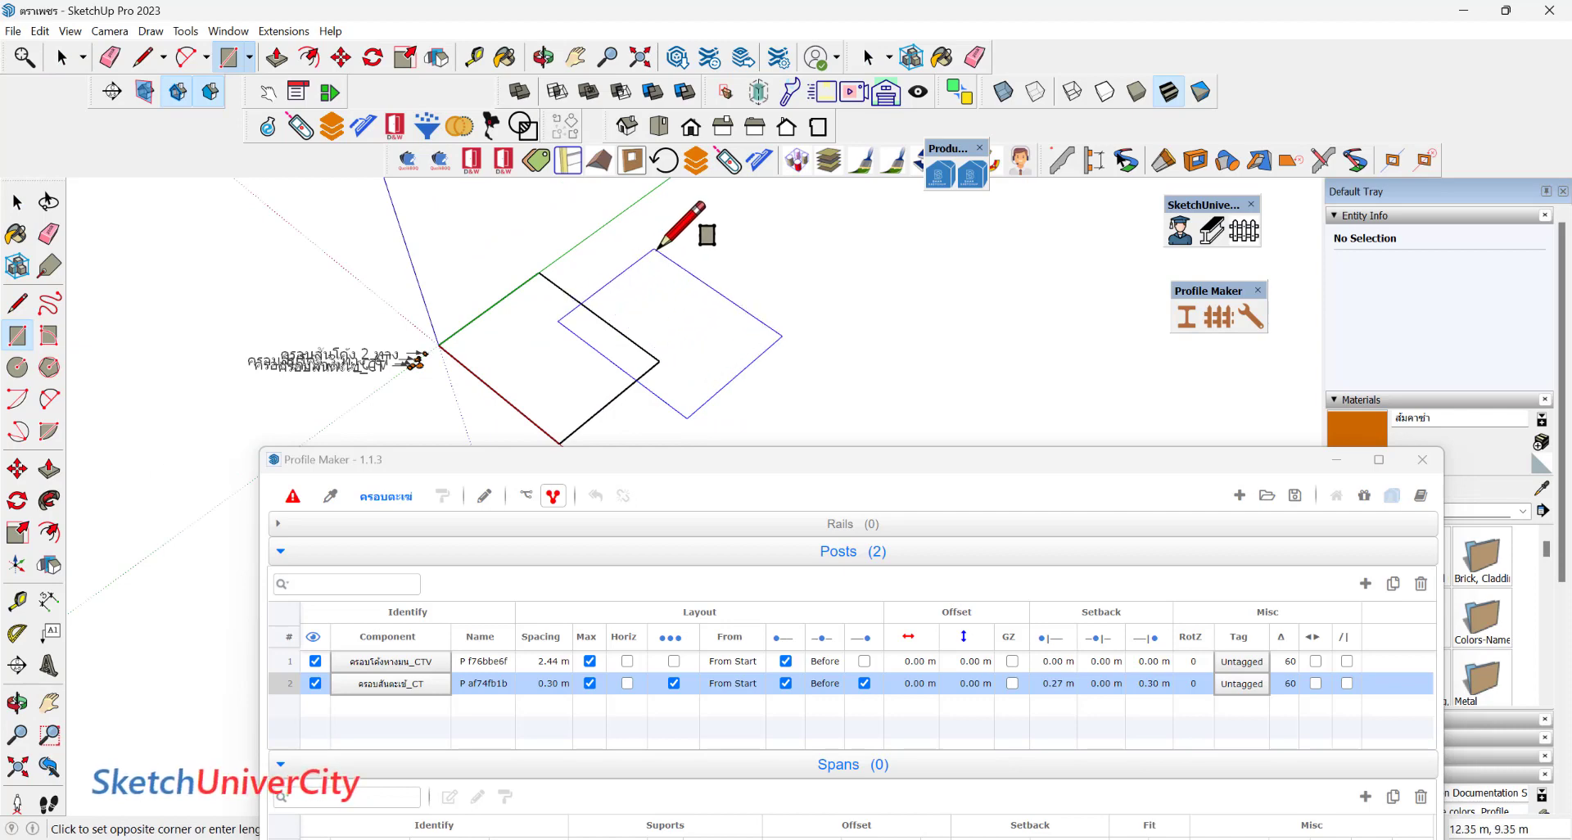
{"action": "left_click", "coordinate": [671, 235]}
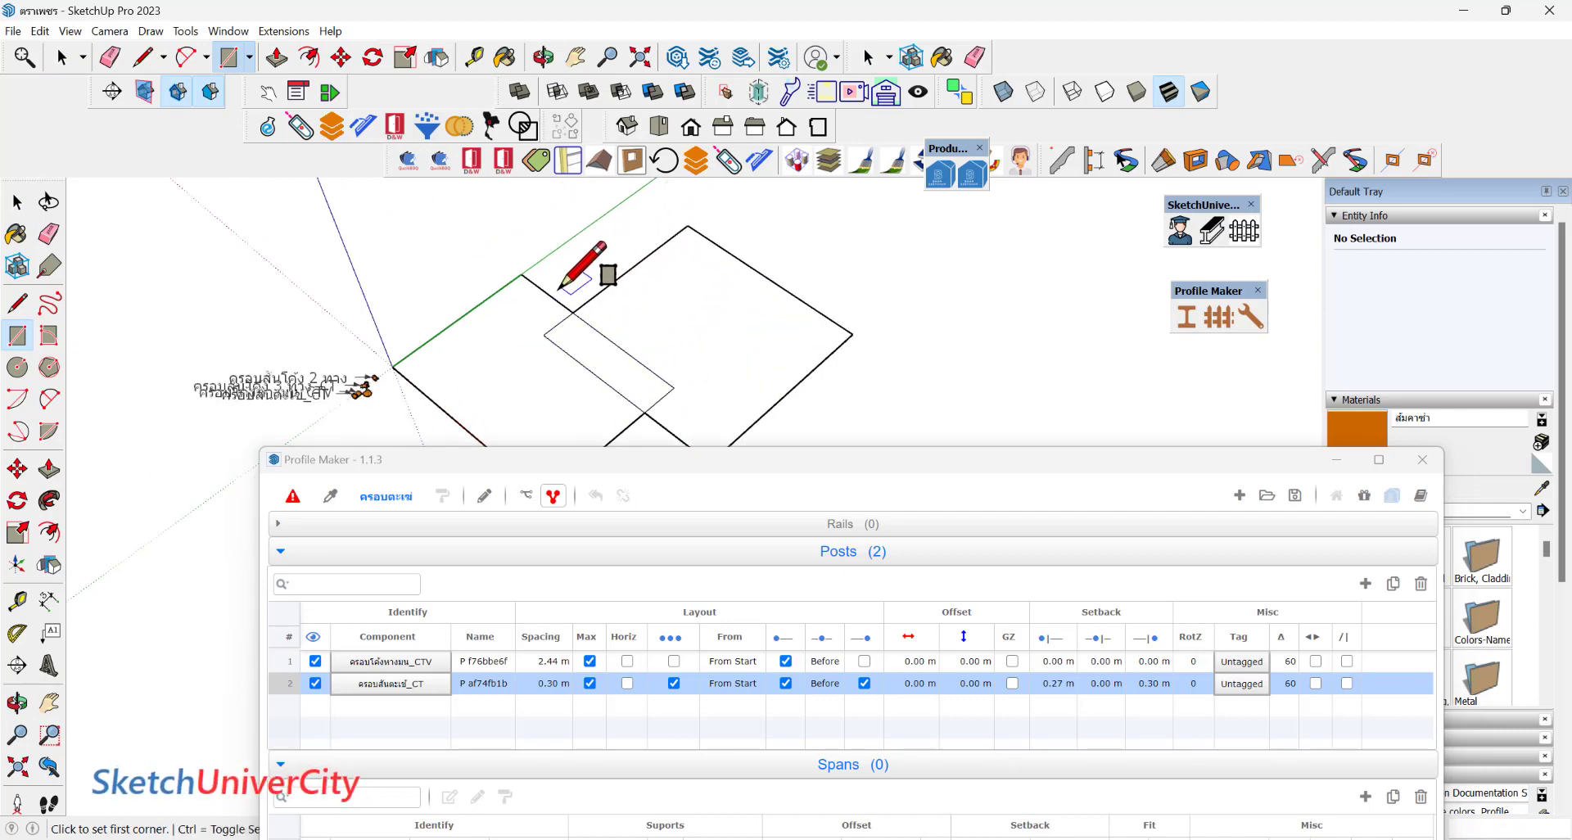
{"action": "mouse_move", "coordinate": [565, 272]}
{"action": "middle_mouse_down"}
{"action": "mouse_move", "coordinate": [655, 301]}
{"action": "mouse_move", "coordinate": [648, 358]}
{"action": "middle_mouse_up"}
{"action": "left_click", "coordinate": [651, 361]}
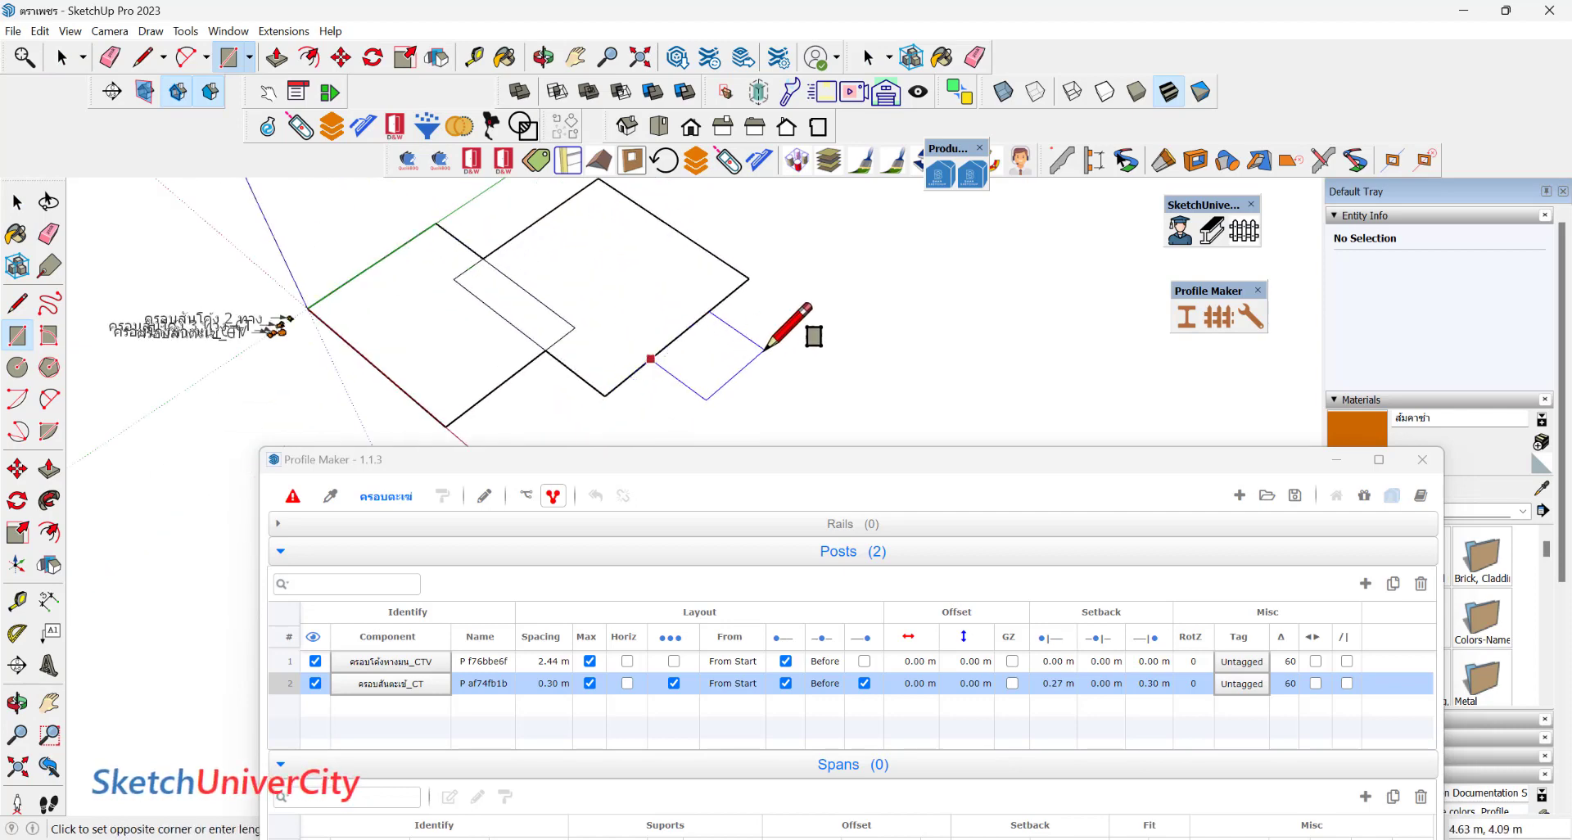
{"action": "left_click", "coordinate": [766, 347]}
Erase the overlapping inner edges and select the merged footprint face.
{"action": "key", "text": "e"}
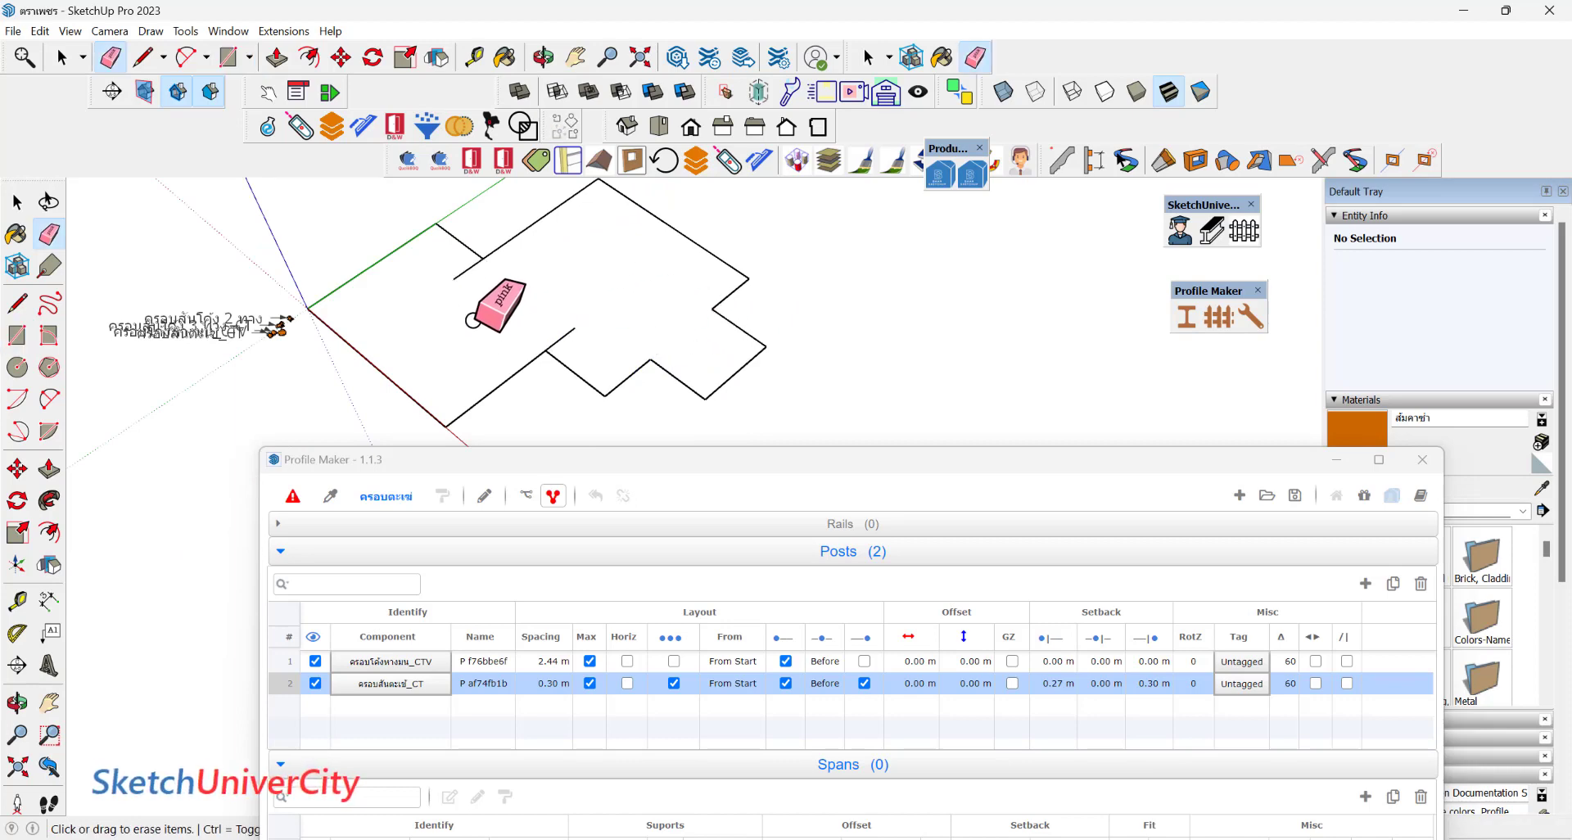
{"action": "left_click_drag", "start_coordinate": [600, 305], "coordinate": [480, 256]}
{"action": "middle_click_drag", "start_coordinate": [573, 316], "coordinate": [602, 307]}
{"action": "key", "text": "space"}
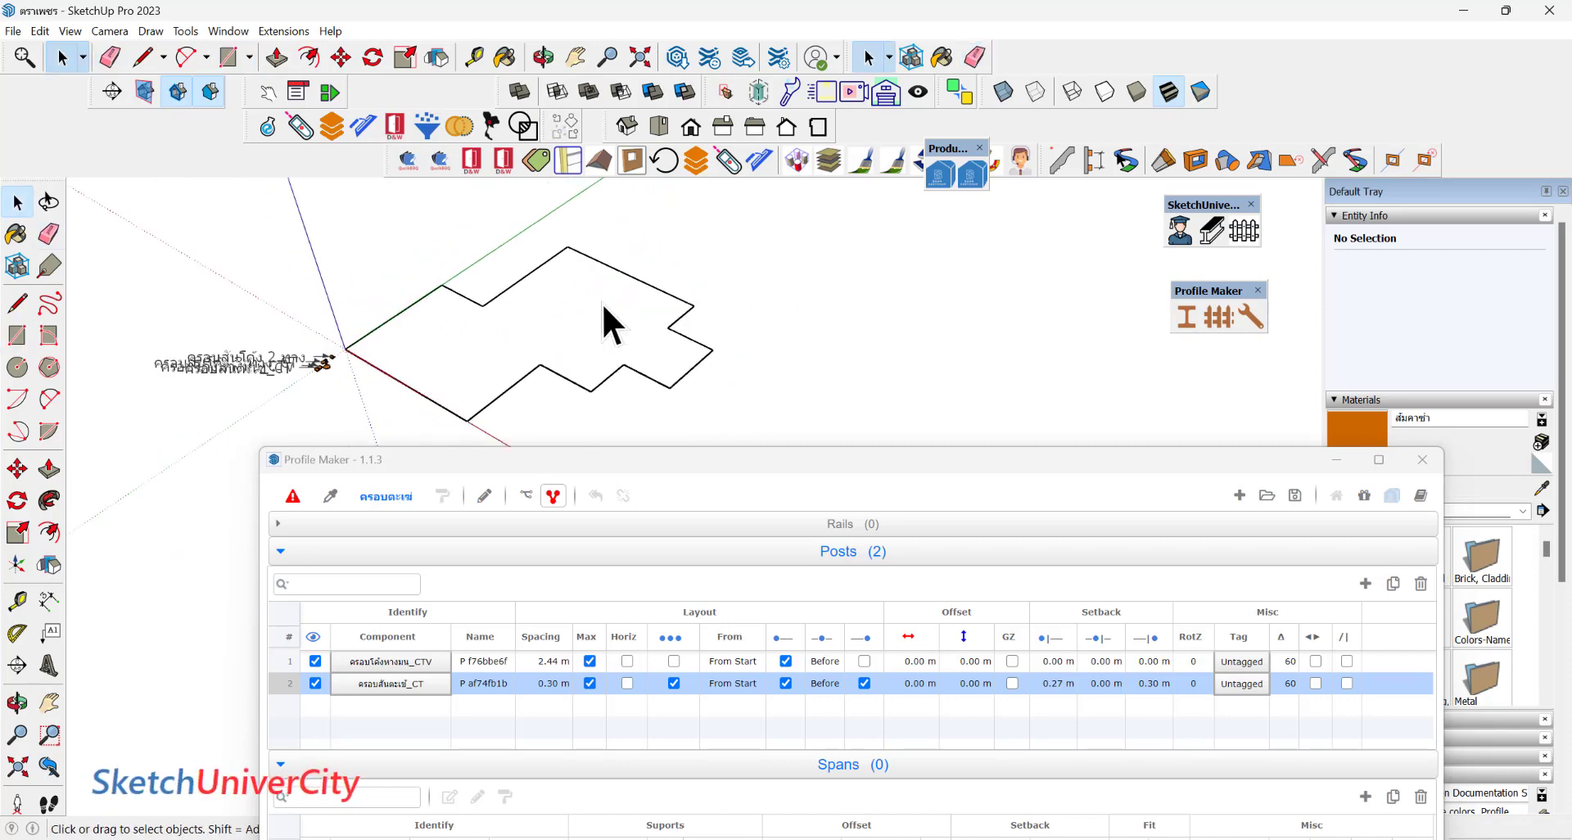
{"action": "left_click", "coordinate": [602, 307]}
{"action": "right_click", "coordinate": [1276, 74]}
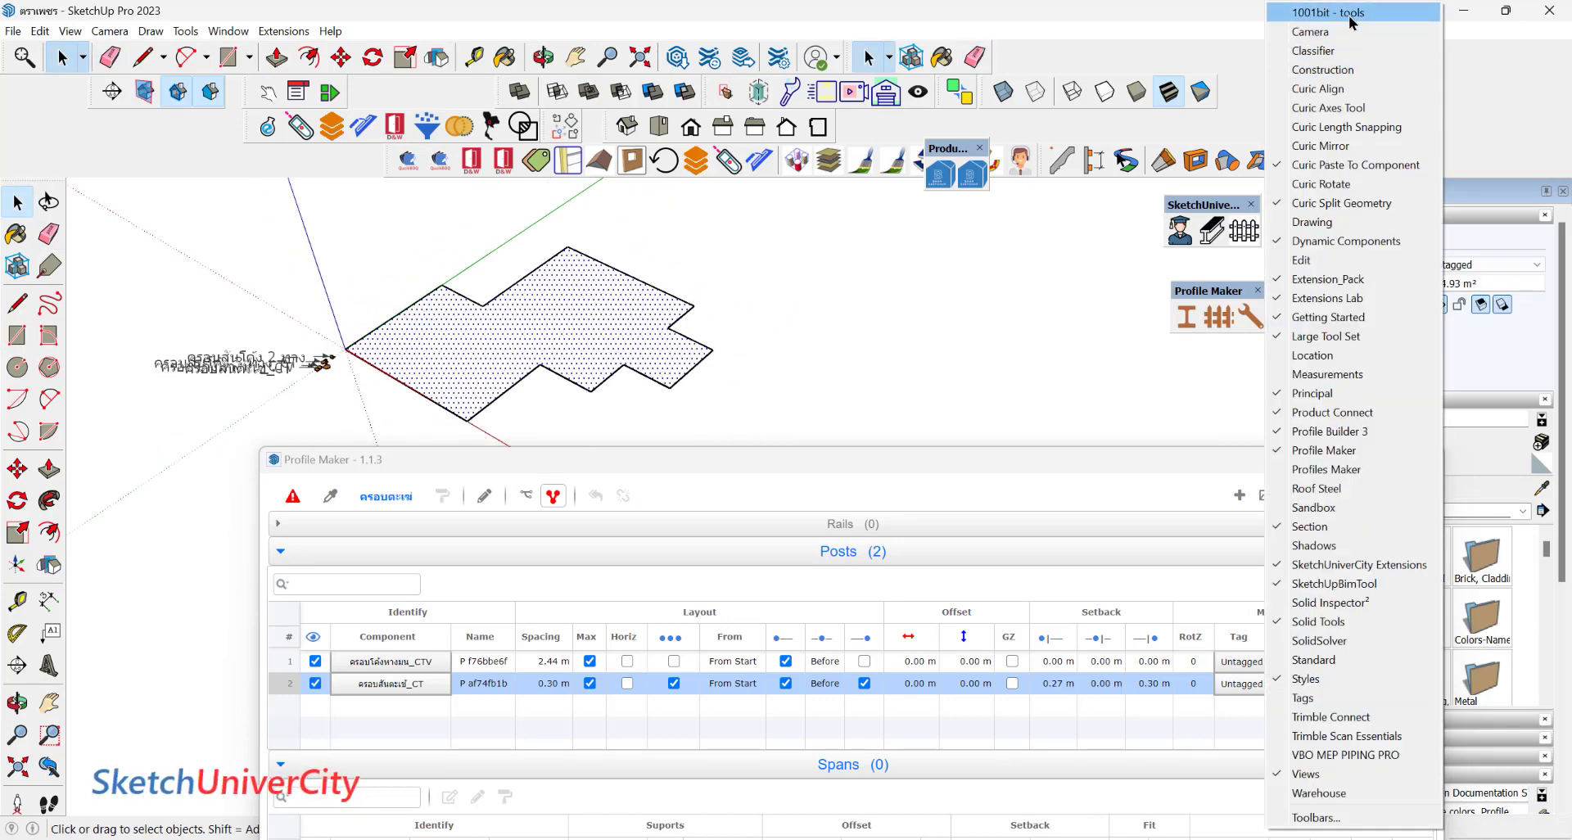
Use the 1001bit tools Create Hip Roof to raise a 30° roof with 1.00 m overhang.
{"action": "left_click", "coordinate": [1350, 18]}
{"action": "left_click", "coordinate": [577, 277]}
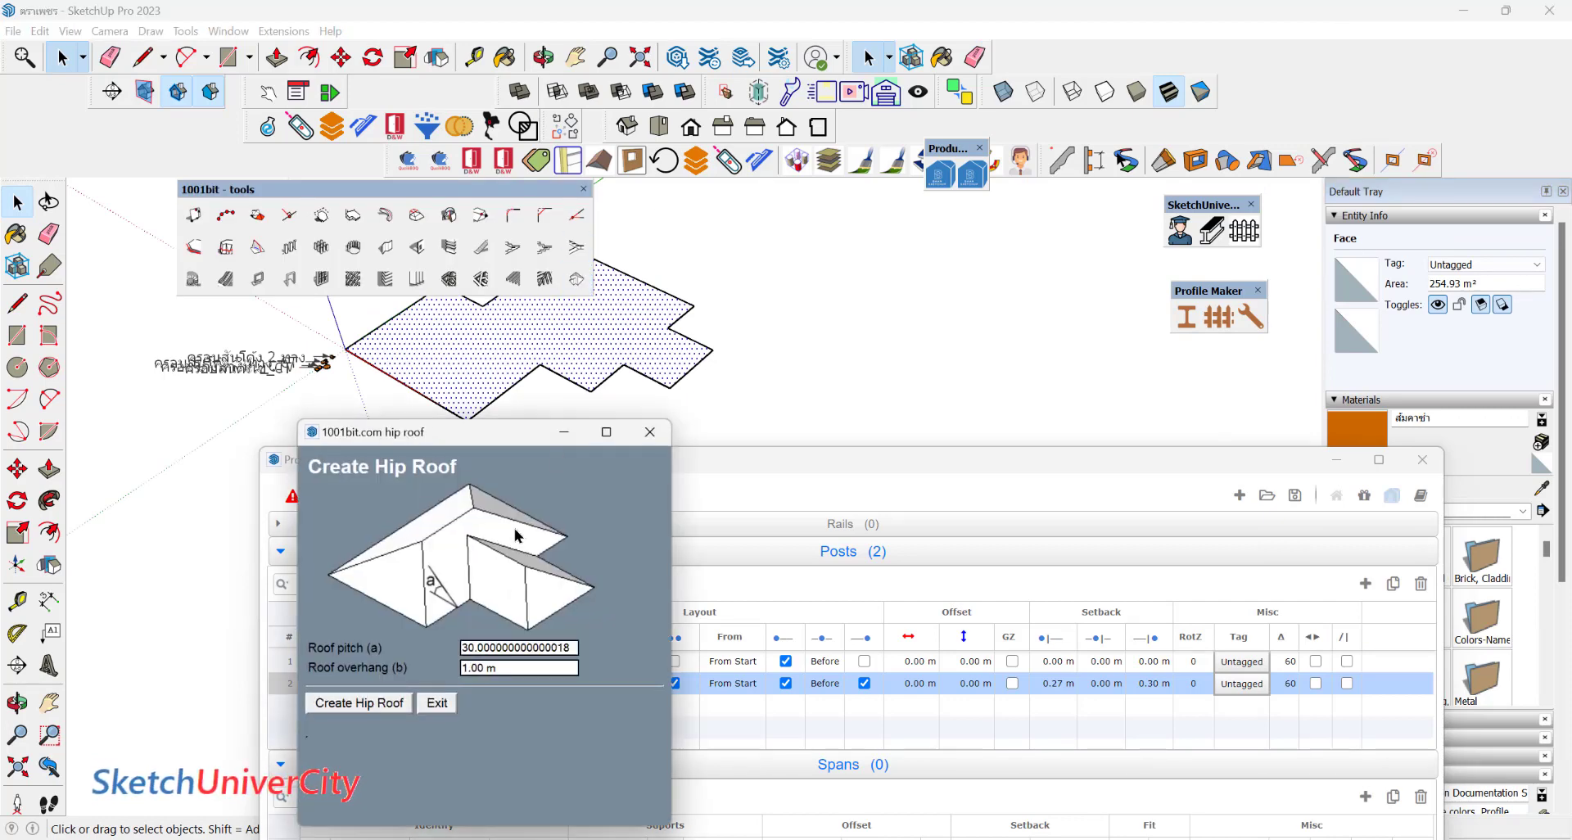
{"action": "left_click", "coordinate": [371, 704]}
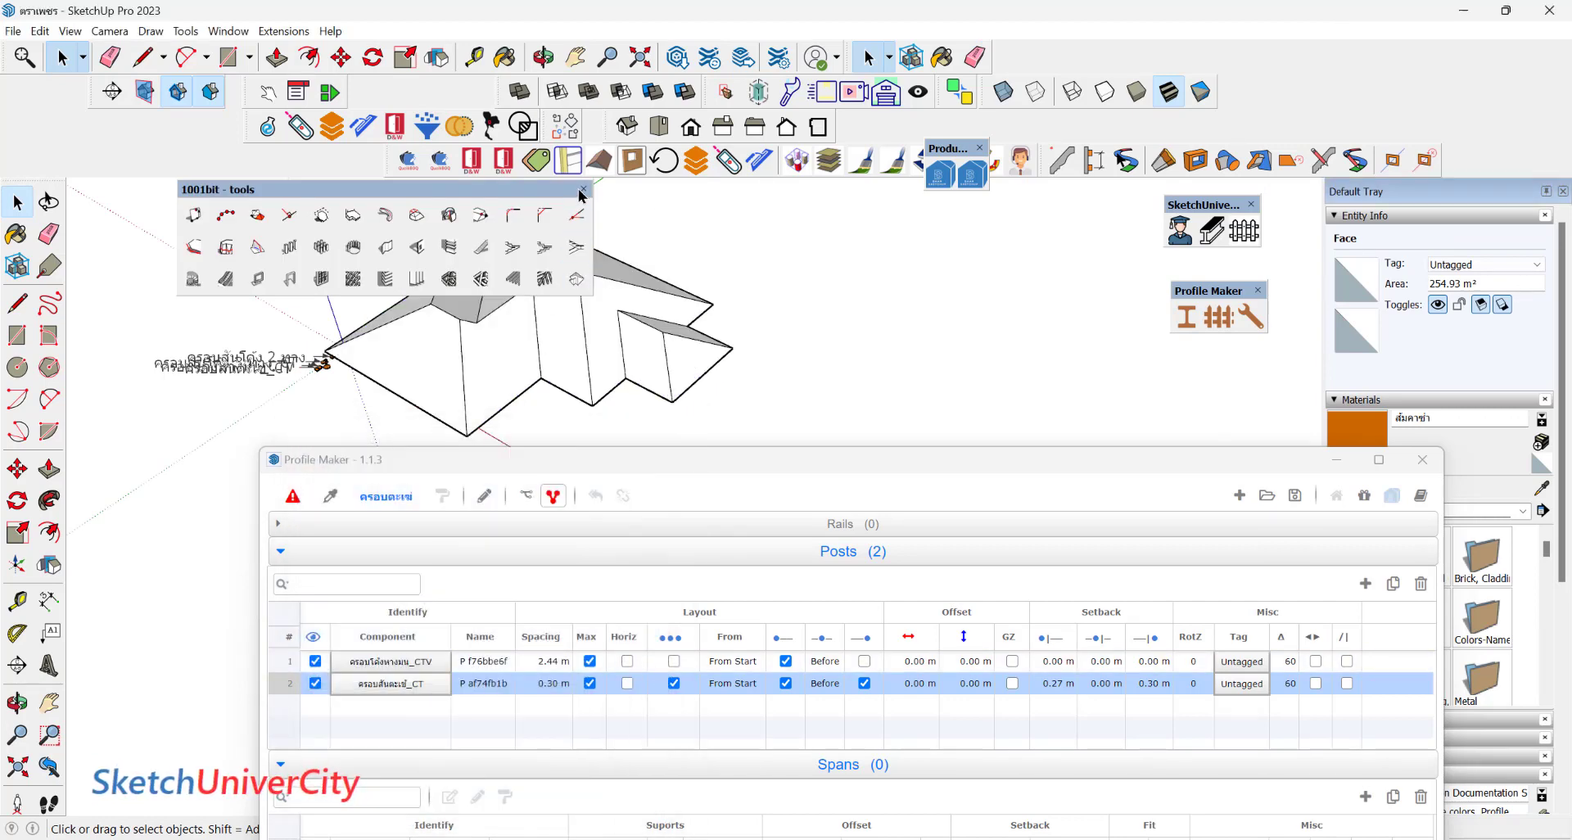
{"action": "left_click", "coordinate": [583, 190]}
{"action": "mouse_move", "coordinate": [603, 239]}
{"action": "middle_mouse_down"}
{"action": "mouse_move", "coordinate": [779, 239]}
{"action": "mouse_move", "coordinate": [588, 356]}
{"action": "middle_mouse_up"}
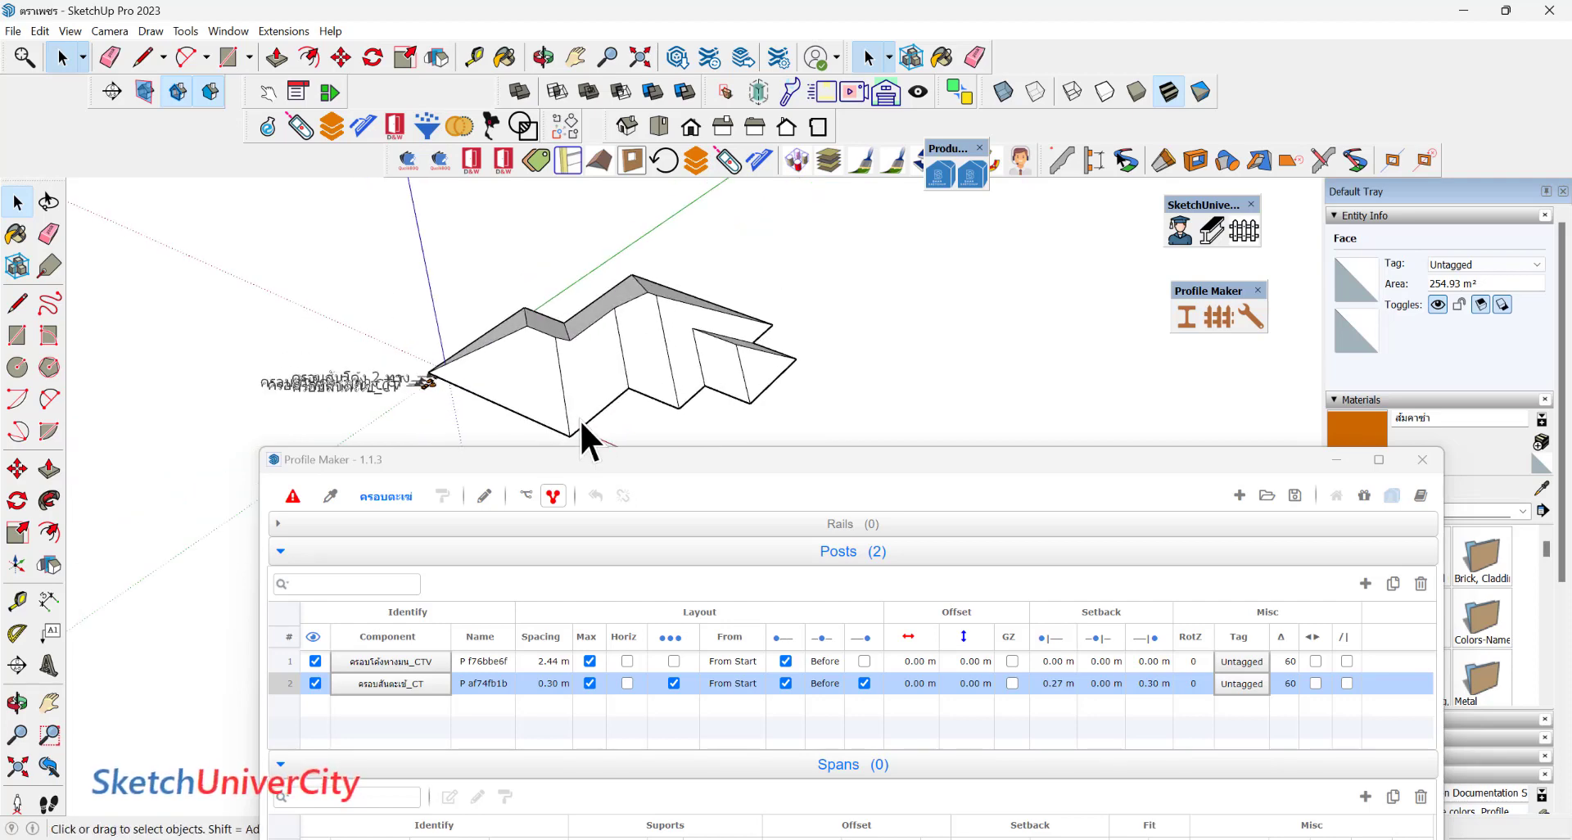
Load the ครอบตะเฆ่ hip-cap assembly from its SKP file, answering the save prompt.
{"action": "left_click", "coordinate": [1266, 495]}
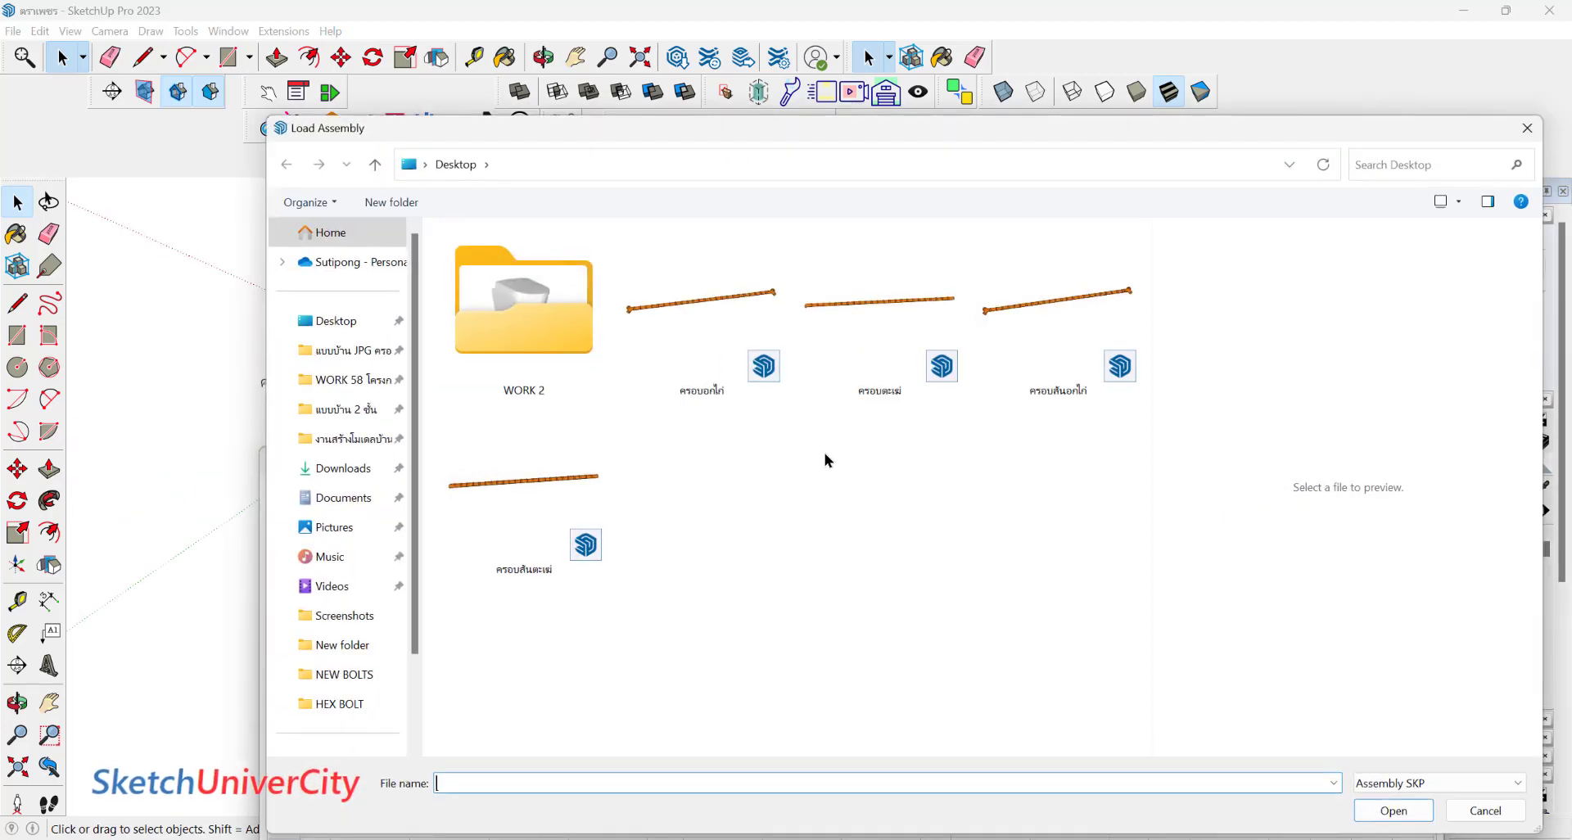
{"action": "double_click", "coordinate": [885, 302]}
{"action": "left_click", "coordinate": [779, 453]}
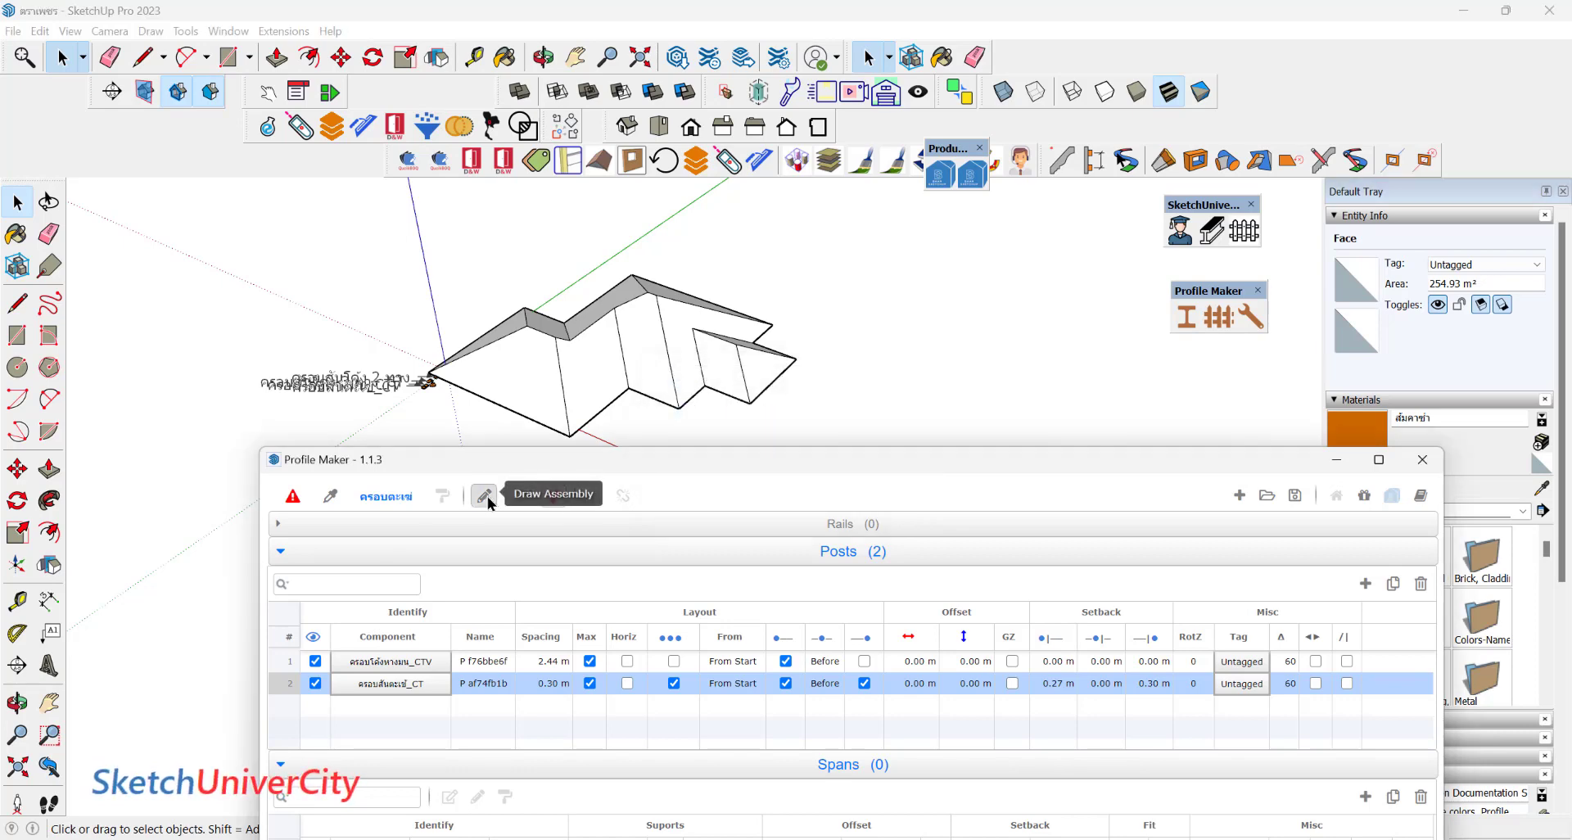
Draw the first two hip-cap runs from roof vertices up along the hips.
{"action": "left_click", "coordinate": [485, 495]}
{"action": "mouse_move", "coordinate": [607, 421]}
{"action": "middle_mouse_down"}
{"action": "mouse_move", "coordinate": [577, 385]}
{"action": "mouse_move", "coordinate": [590, 367]}
{"action": "middle_mouse_up"}
{"action": "left_click", "coordinate": [589, 363]}
{"action": "scroll", "coordinate": [563, 264], "scroll_direction": "up", "scroll_amount": 2}
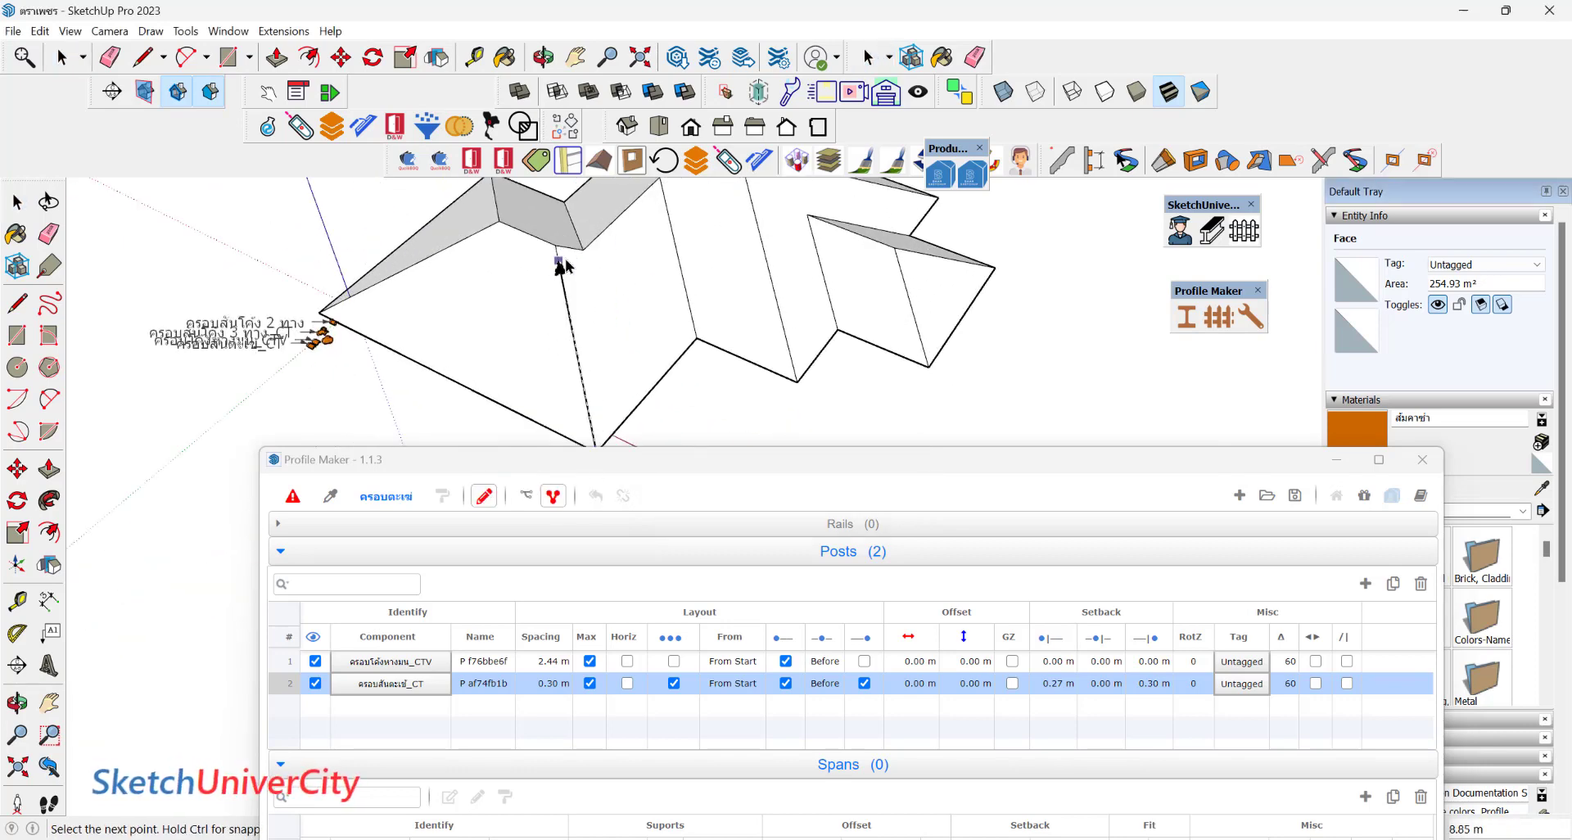
{"action": "left_click", "coordinate": [557, 249]}
{"action": "scroll", "coordinate": [352, 348], "scroll_direction": "up", "scroll_amount": 3}
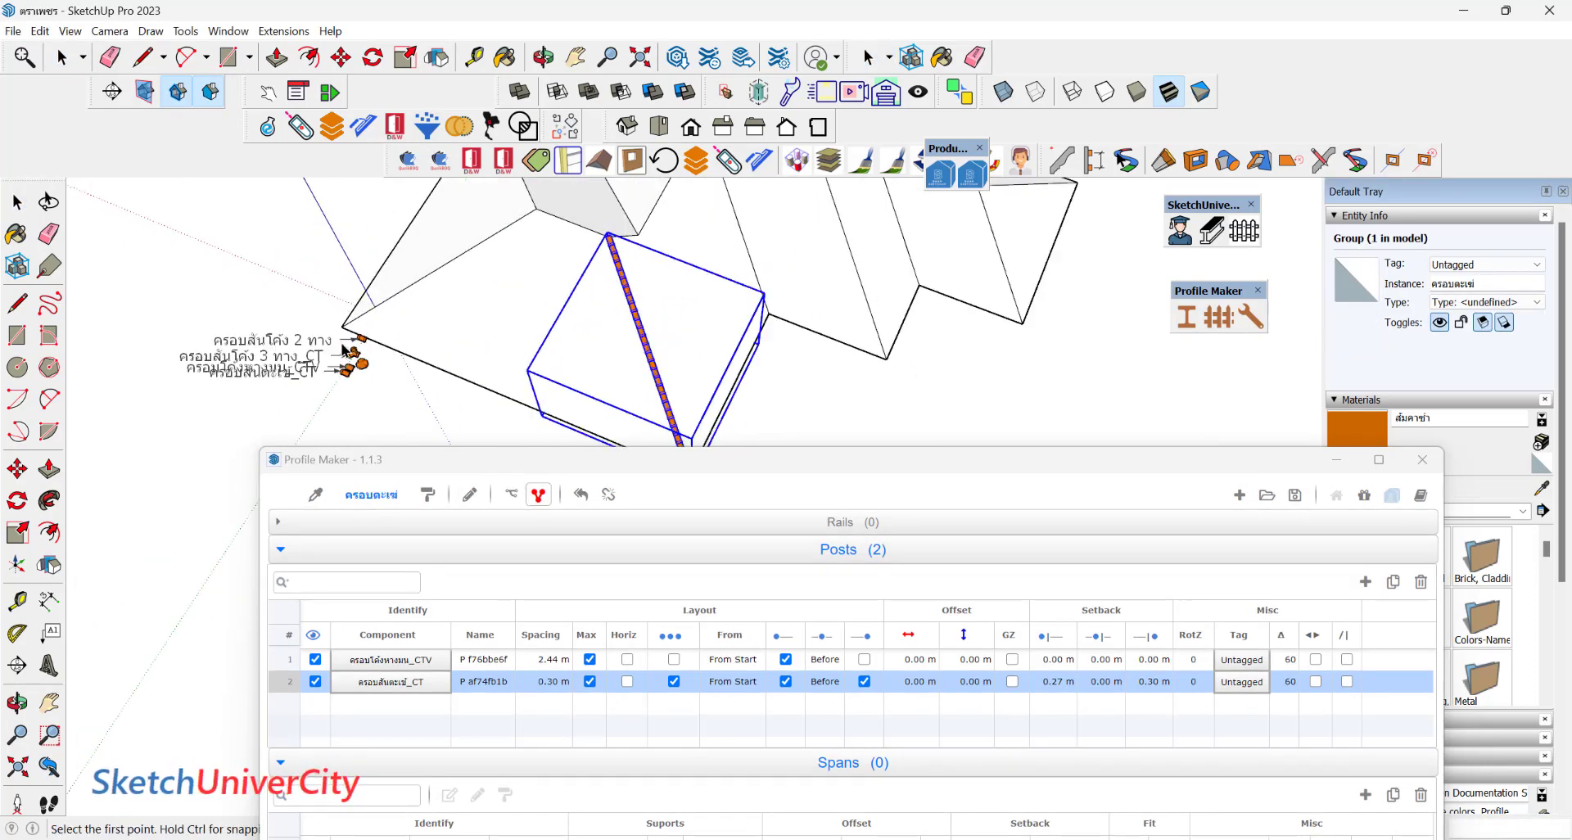
{"action": "scroll", "coordinate": [338, 332], "scroll_direction": "up", "scroll_amount": 2}
{"action": "left_click", "coordinate": [343, 323]}
{"action": "middle_click_drag", "start_coordinate": [343, 323], "coordinate": [467, 256]}
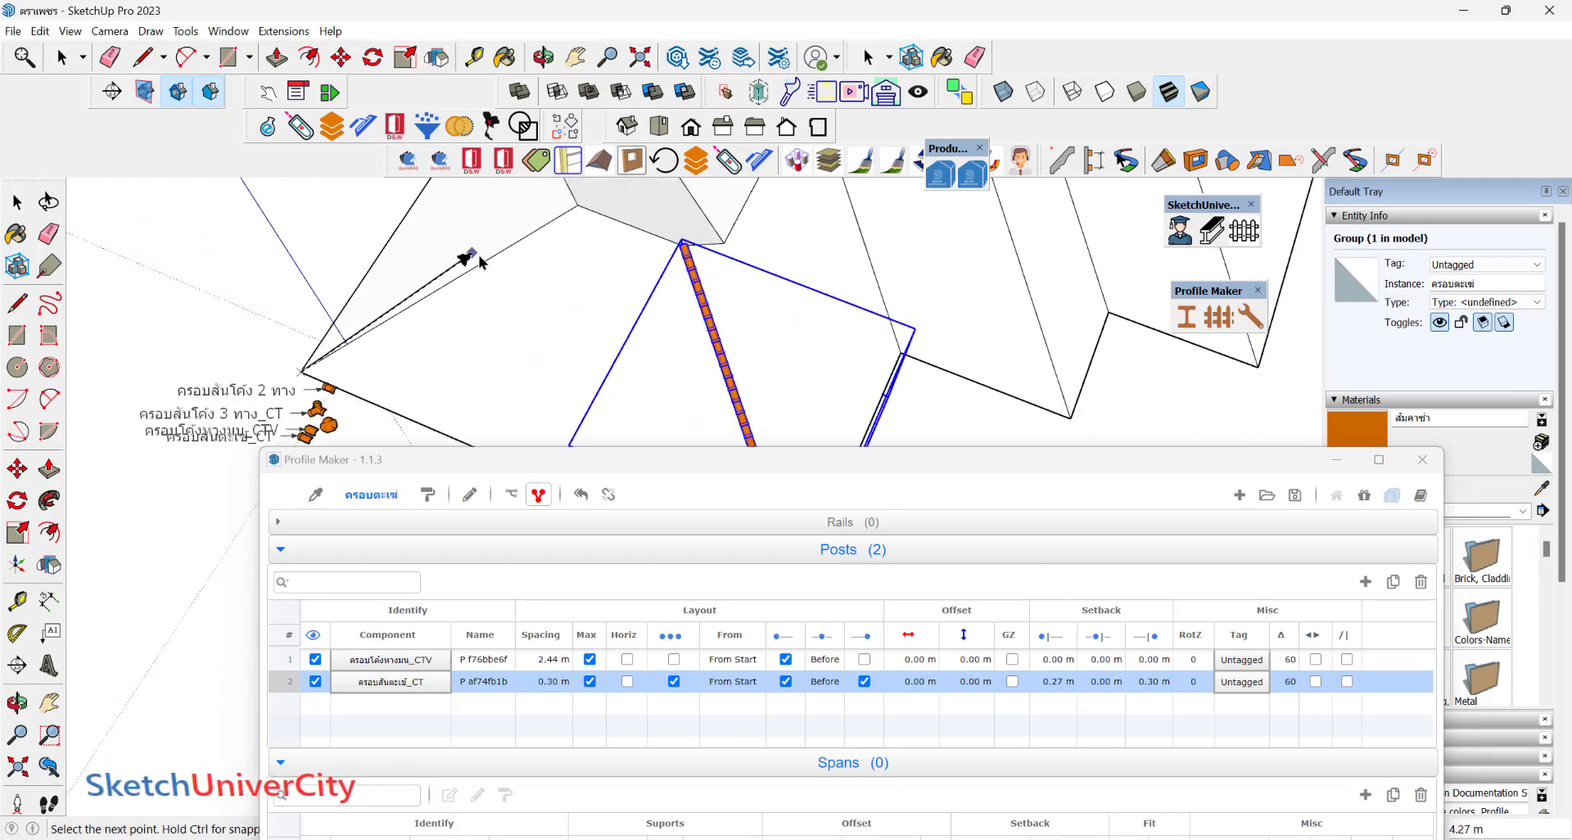
{"action": "left_click", "coordinate": [579, 206]}
Lay two more orange hip-cap runs, ending the second at the roof apex.
{"action": "scroll", "coordinate": [579, 207], "scroll_direction": "down", "scroll_amount": 3}
{"action": "scroll", "coordinate": [524, 268], "scroll_direction": "up", "scroll_amount": 2}
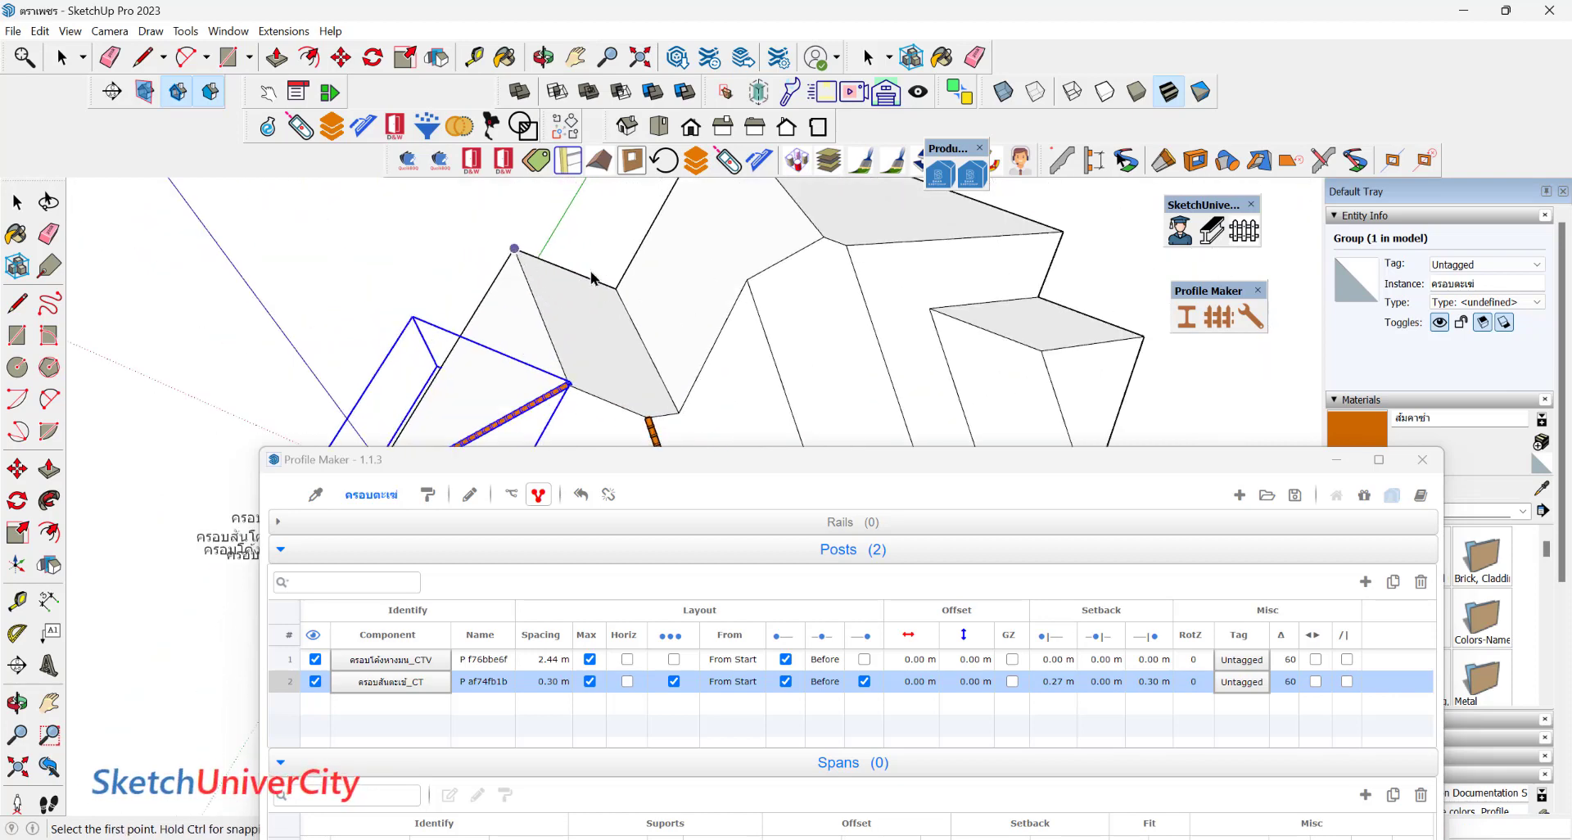
{"action": "left_click", "coordinate": [593, 278]}
{"action": "middle_click_drag", "start_coordinate": [593, 279], "coordinate": [669, 315]}
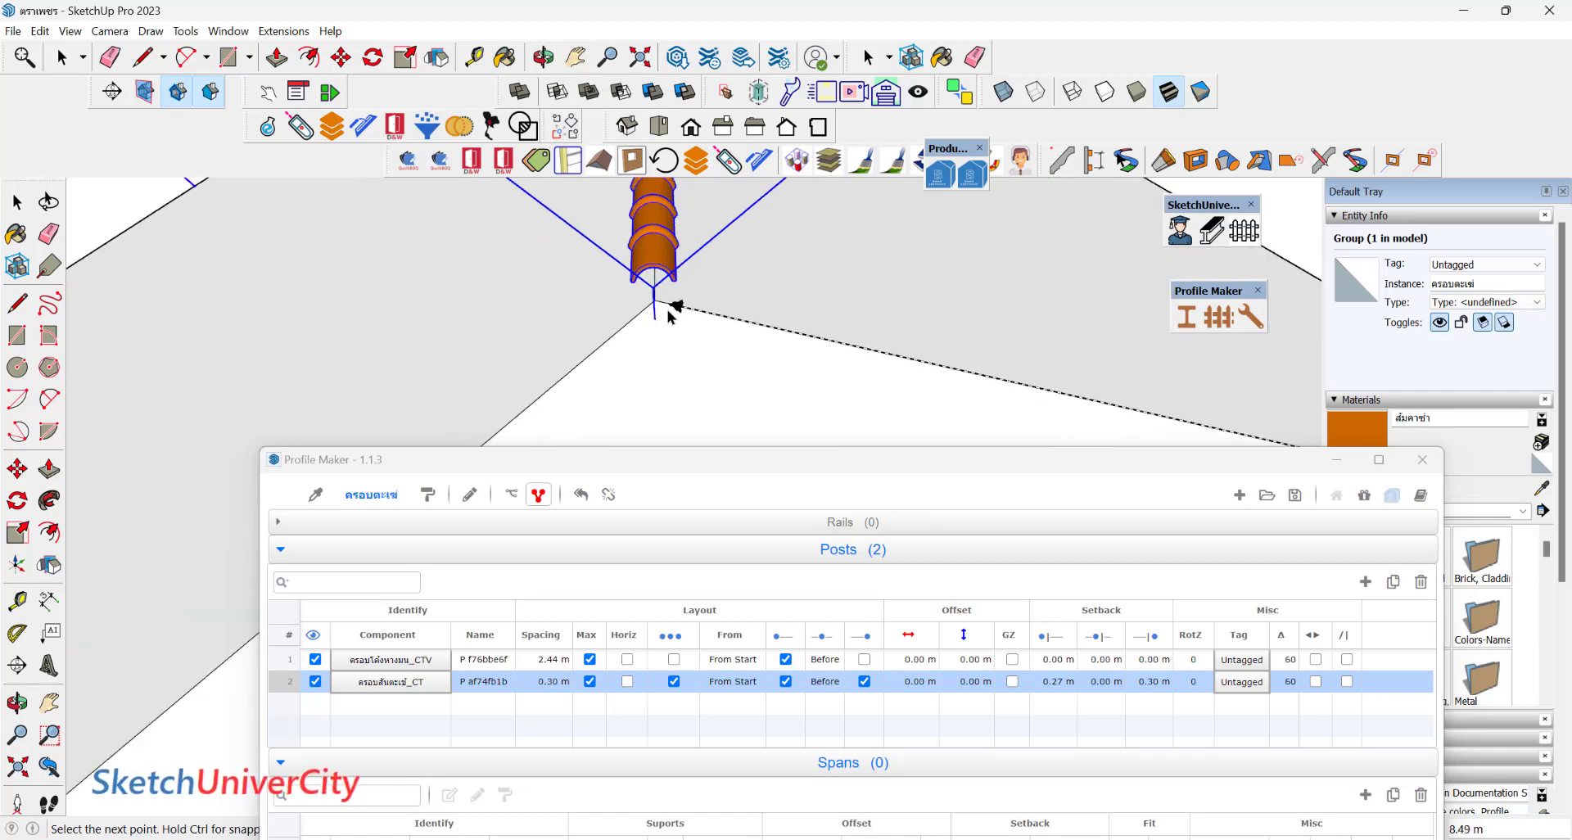
{"action": "left_click", "coordinate": [660, 307]}
{"action": "scroll", "coordinate": [660, 307], "scroll_direction": "down", "scroll_amount": 3}
{"action": "middle_click_drag", "start_coordinate": [672, 295], "coordinate": [696, 215]}
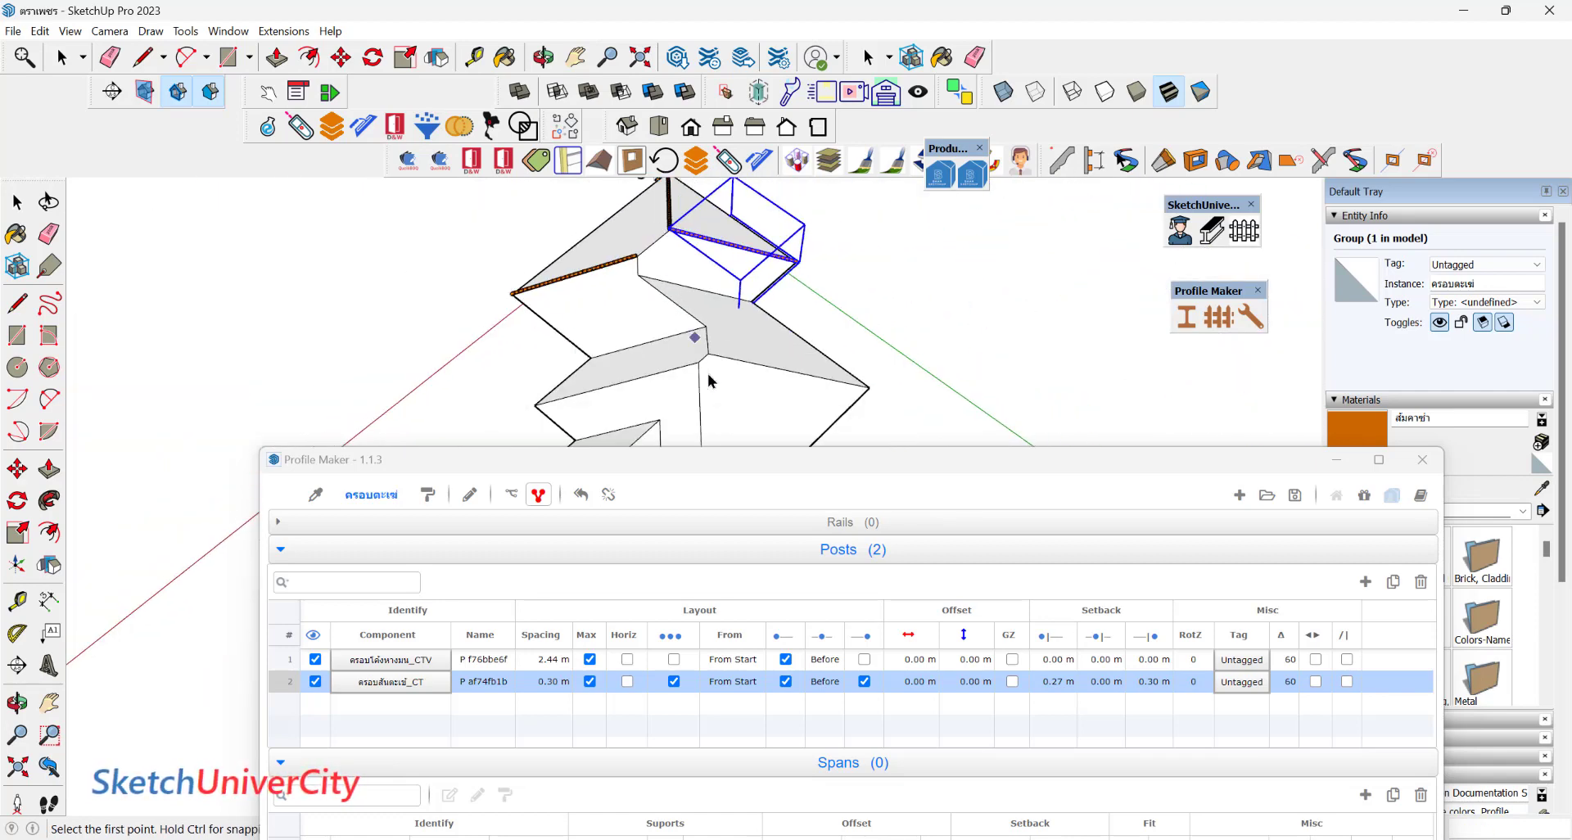
{"action": "scroll", "coordinate": [705, 328], "scroll_direction": "up", "scroll_amount": 5}
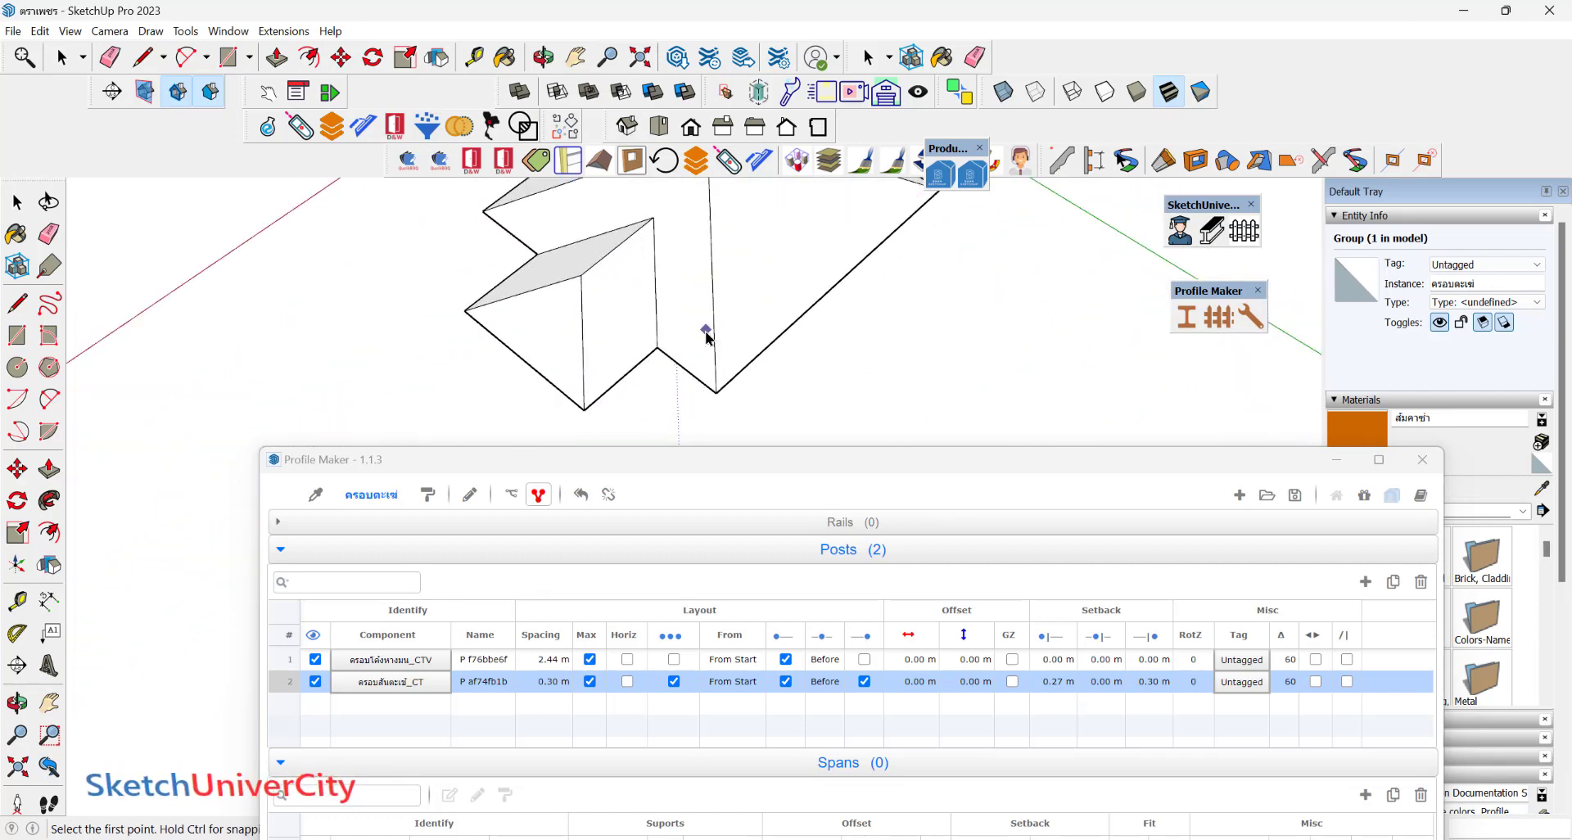
{"action": "left_click", "coordinate": [717, 393]}
{"action": "middle_click_drag", "start_coordinate": [723, 385], "coordinate": [711, 235]}
{"action": "left_click", "coordinate": [712, 216]}
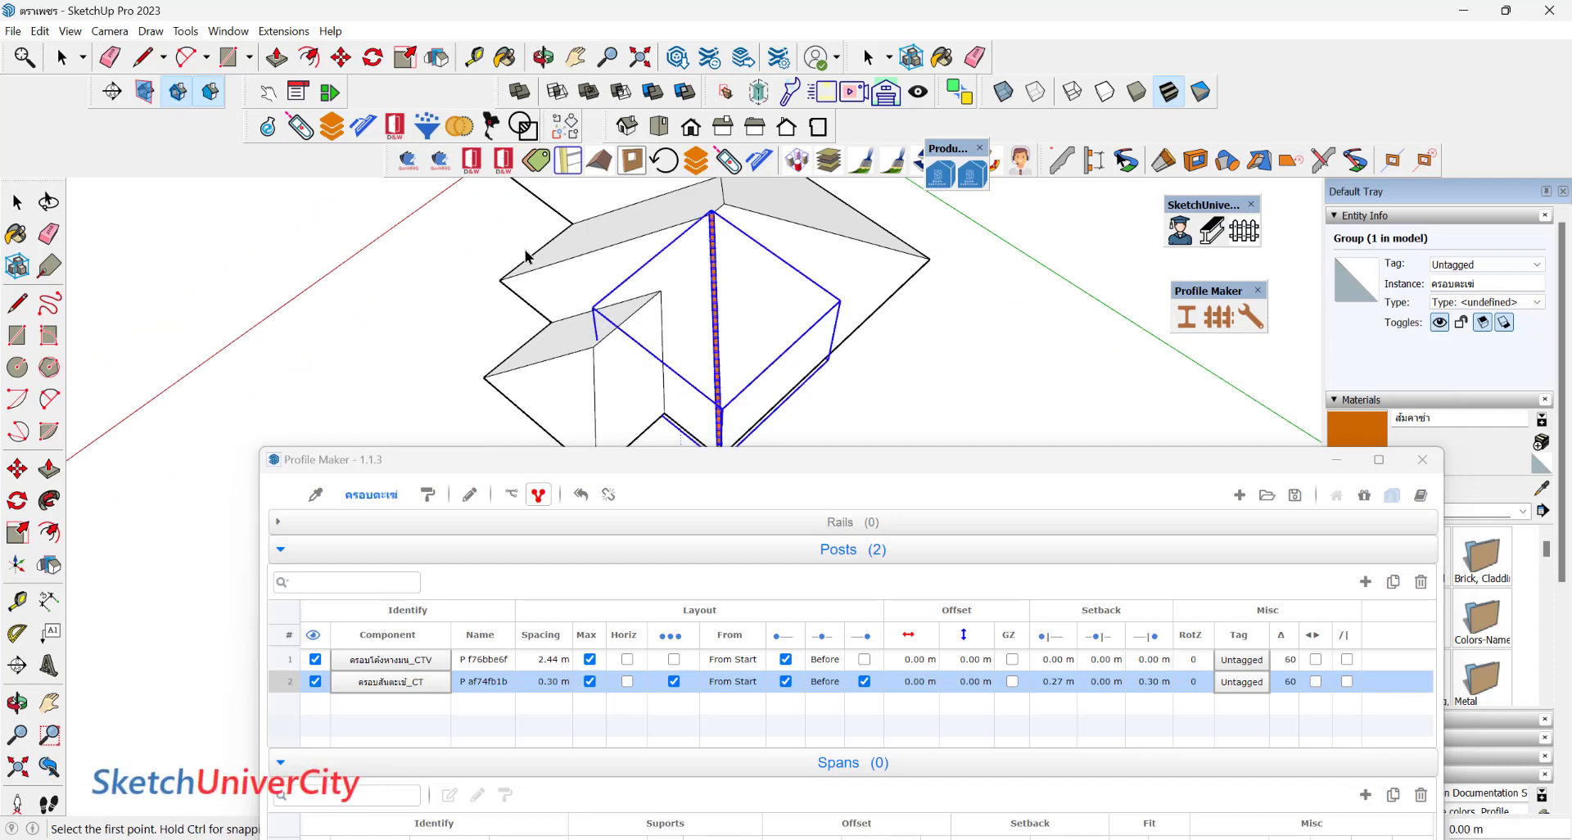
Add an orange cap run along the roof ridge edge.
{"action": "left_click", "coordinate": [502, 281]}
{"action": "middle_click_drag", "start_coordinate": [744, 239], "coordinate": [623, 270]}
{"action": "scroll", "coordinate": [622, 328], "scroll_direction": "up", "scroll_amount": 4}
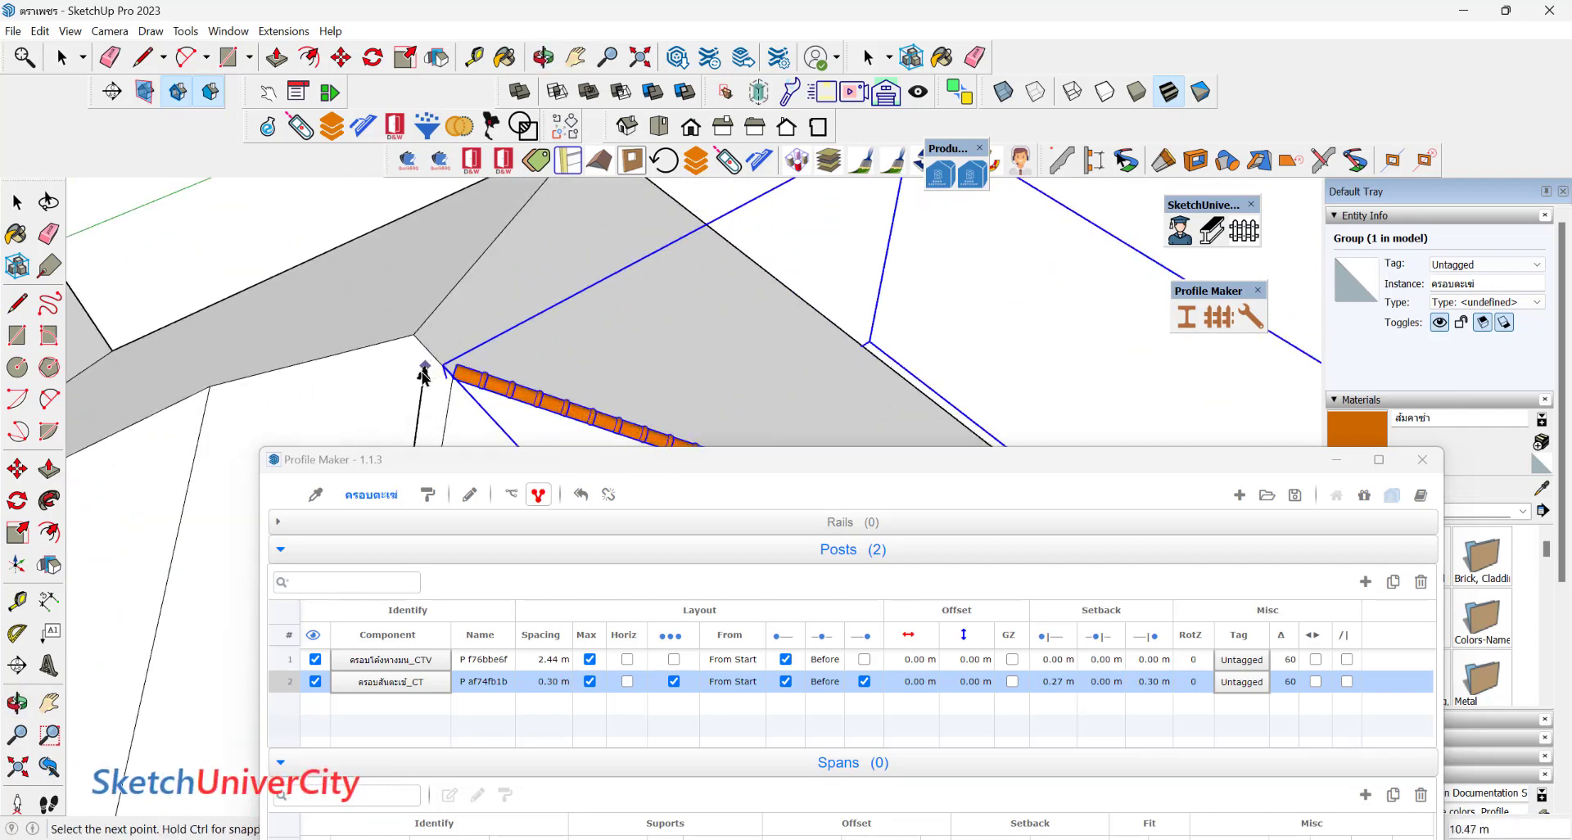
{"action": "scroll", "coordinate": [721, 344], "scroll_direction": "up", "scroll_amount": 2}
{"action": "scroll", "coordinate": [735, 327], "scroll_direction": "up", "scroll_amount": 2}
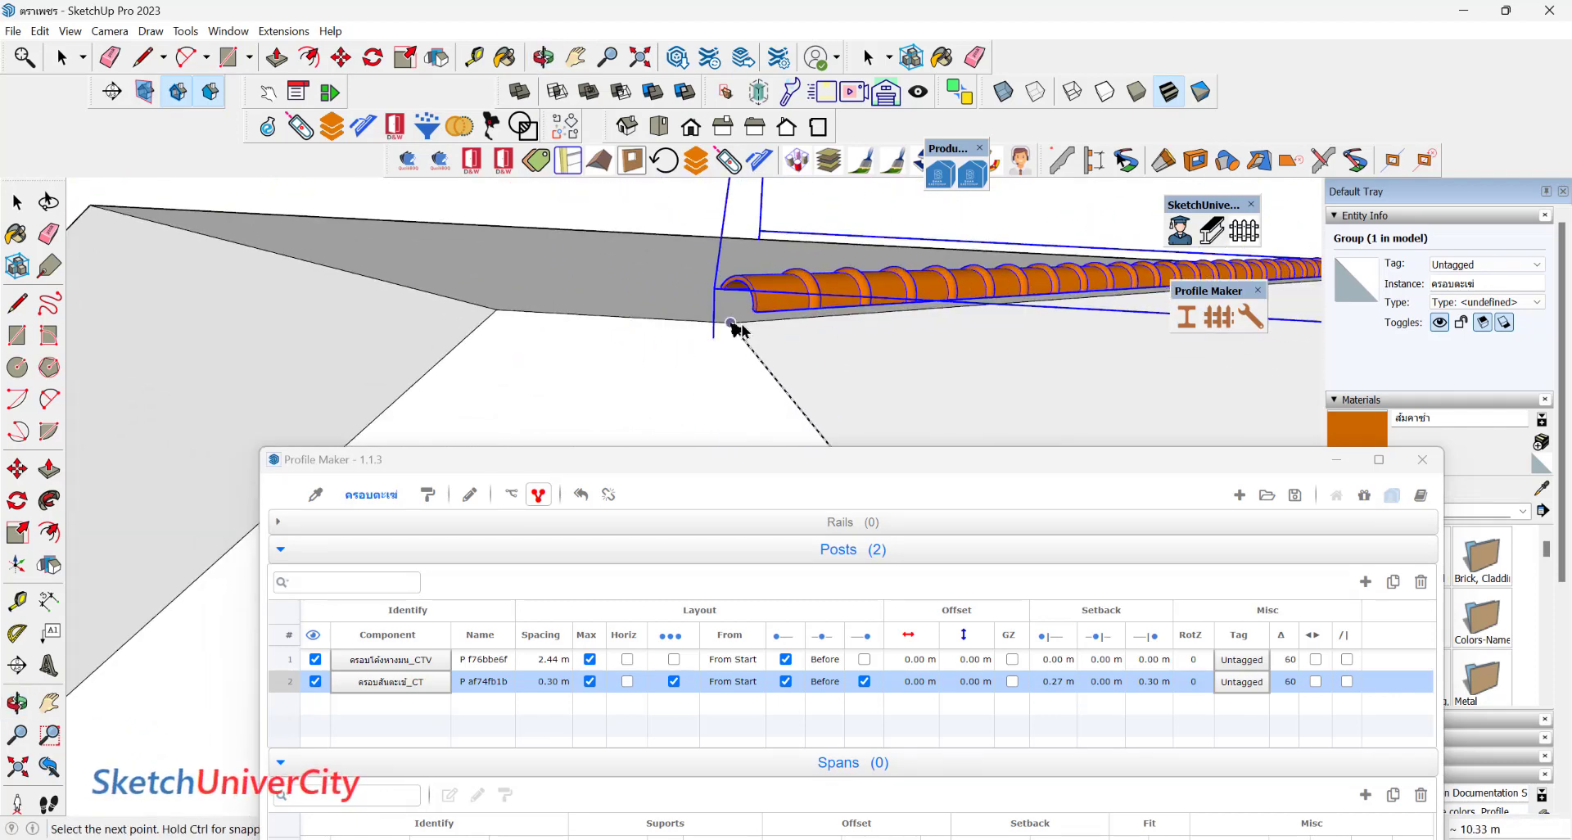
{"action": "left_click", "coordinate": [731, 324]}
{"action": "scroll", "coordinate": [731, 323], "scroll_direction": "down", "scroll_amount": 3}
{"action": "middle_click_drag", "start_coordinate": [721, 328], "coordinate": [663, 276]}
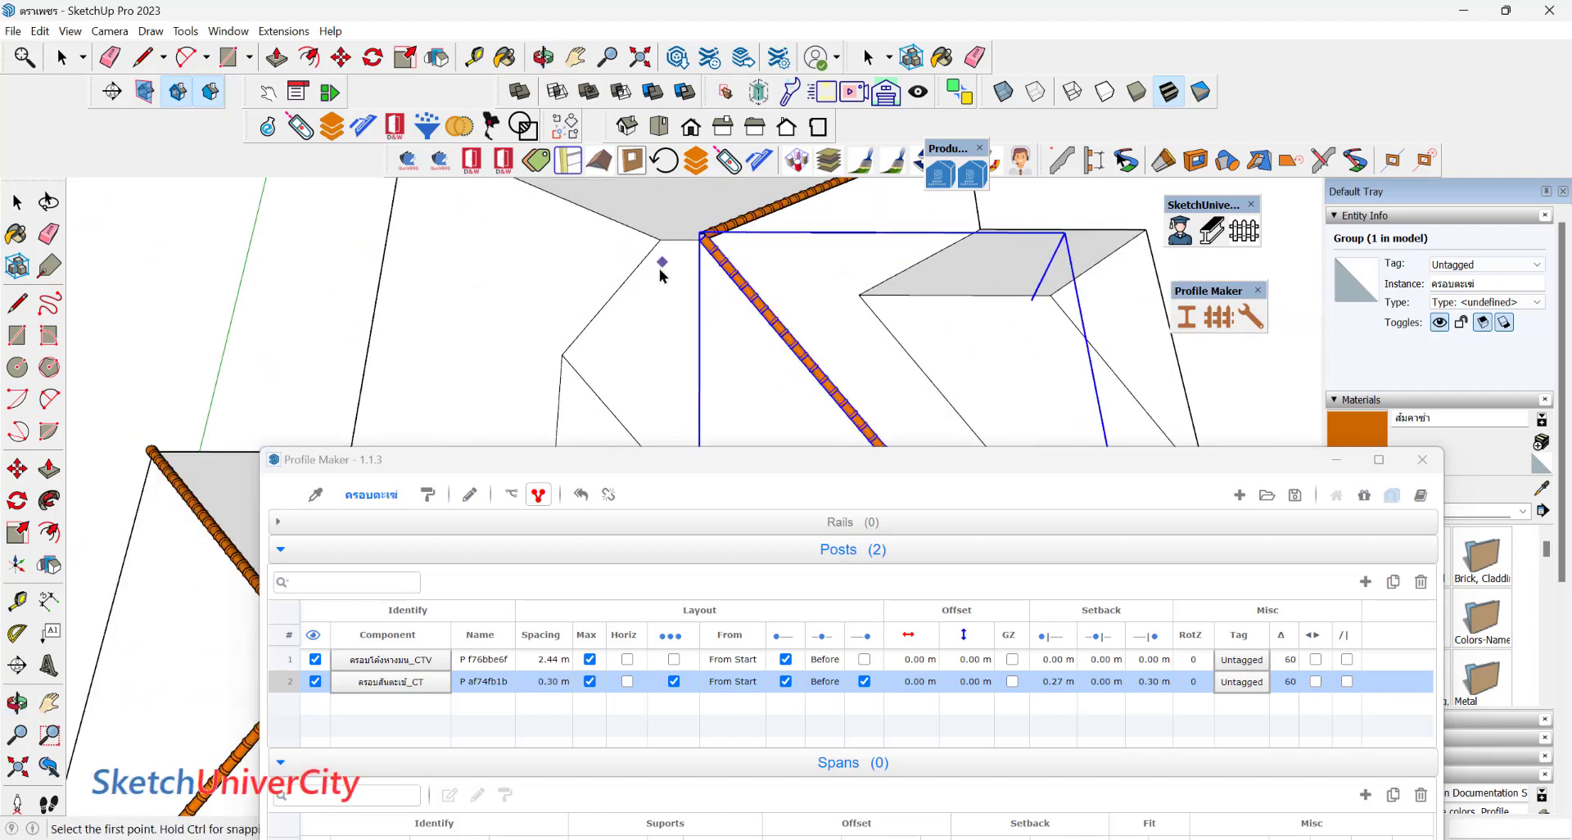
{"action": "scroll", "coordinate": [694, 343], "scroll_direction": "down", "scroll_amount": 2}
{"action": "scroll", "coordinate": [529, 270], "scroll_direction": "down", "scroll_amount": 2}
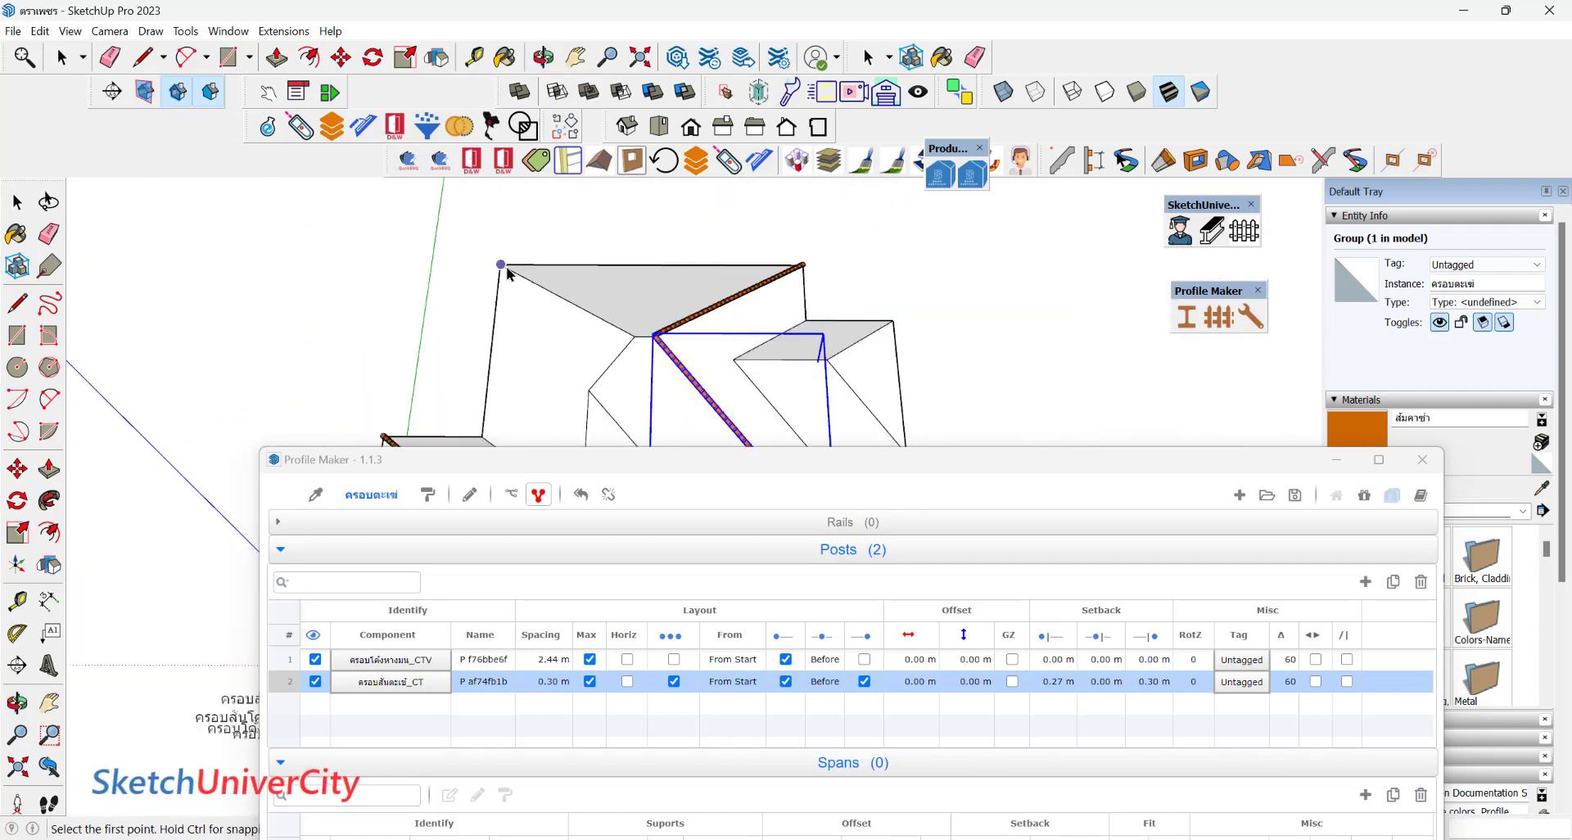
Continue laying hip-cap runs from the remaining roof corners along the next hips.
{"action": "left_click", "coordinate": [505, 269]}
{"action": "scroll", "coordinate": [594, 310], "scroll_direction": "up", "scroll_amount": 2}
{"action": "left_click", "coordinate": [669, 358]}
{"action": "mouse_move", "coordinate": [439, 264]}
{"action": "middle_mouse_down"}
{"action": "mouse_move", "coordinate": [730, 305]}
{"action": "mouse_move", "coordinate": [754, 401]}
{"action": "middle_mouse_up"}
{"action": "scroll", "coordinate": [807, 298], "scroll_direction": "up", "scroll_amount": 2}
{"action": "left_click", "coordinate": [694, 344]}
{"action": "scroll", "coordinate": [754, 401], "scroll_direction": "down", "scroll_amount": 2}
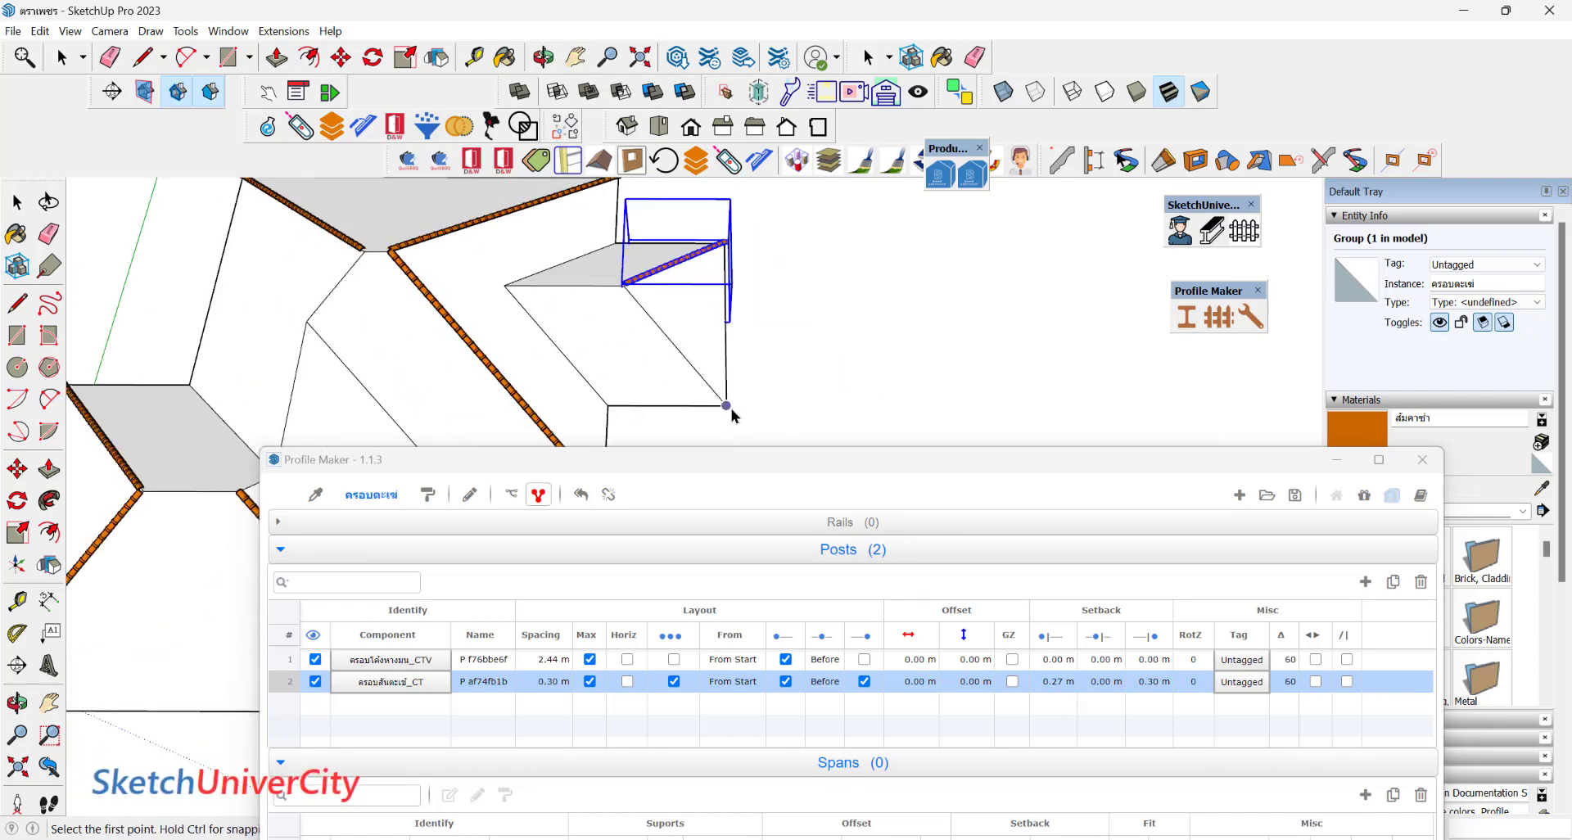
{"action": "left_click", "coordinate": [727, 404]}
{"action": "scroll", "coordinate": [625, 288], "scroll_direction": "up", "scroll_amount": 2}
{"action": "scroll", "coordinate": [602, 287], "scroll_direction": "up", "scroll_amount": 2}
{"action": "scroll", "coordinate": [578, 264], "scroll_direction": "down", "scroll_amount": 3}
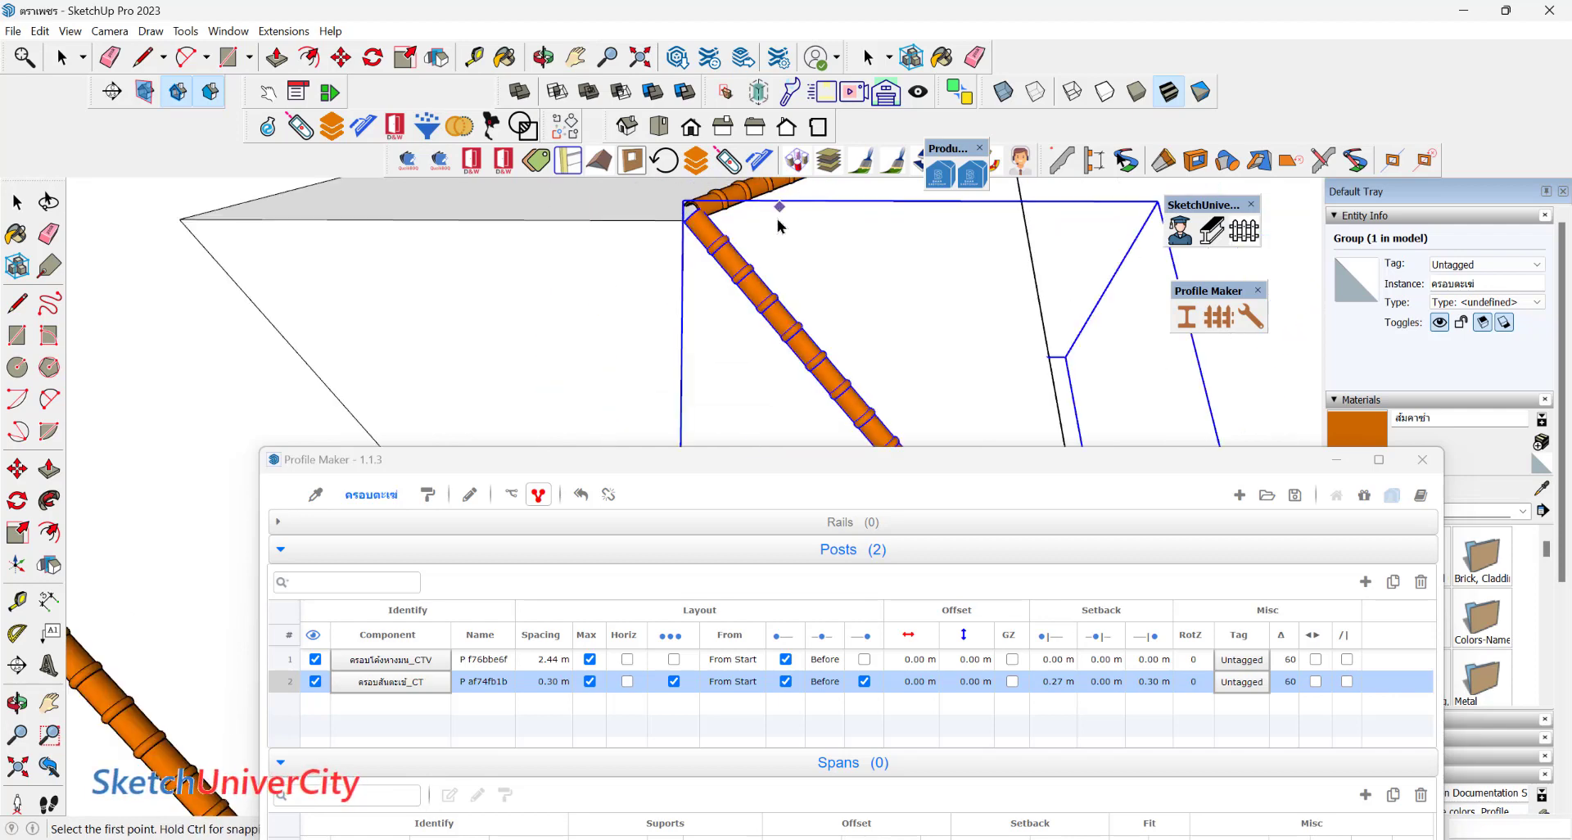
Zoom and orbit out to view the whole roof with its orange hip caps.
{"action": "middle_click_drag", "start_coordinate": [578, 264], "coordinate": [635, 299]}
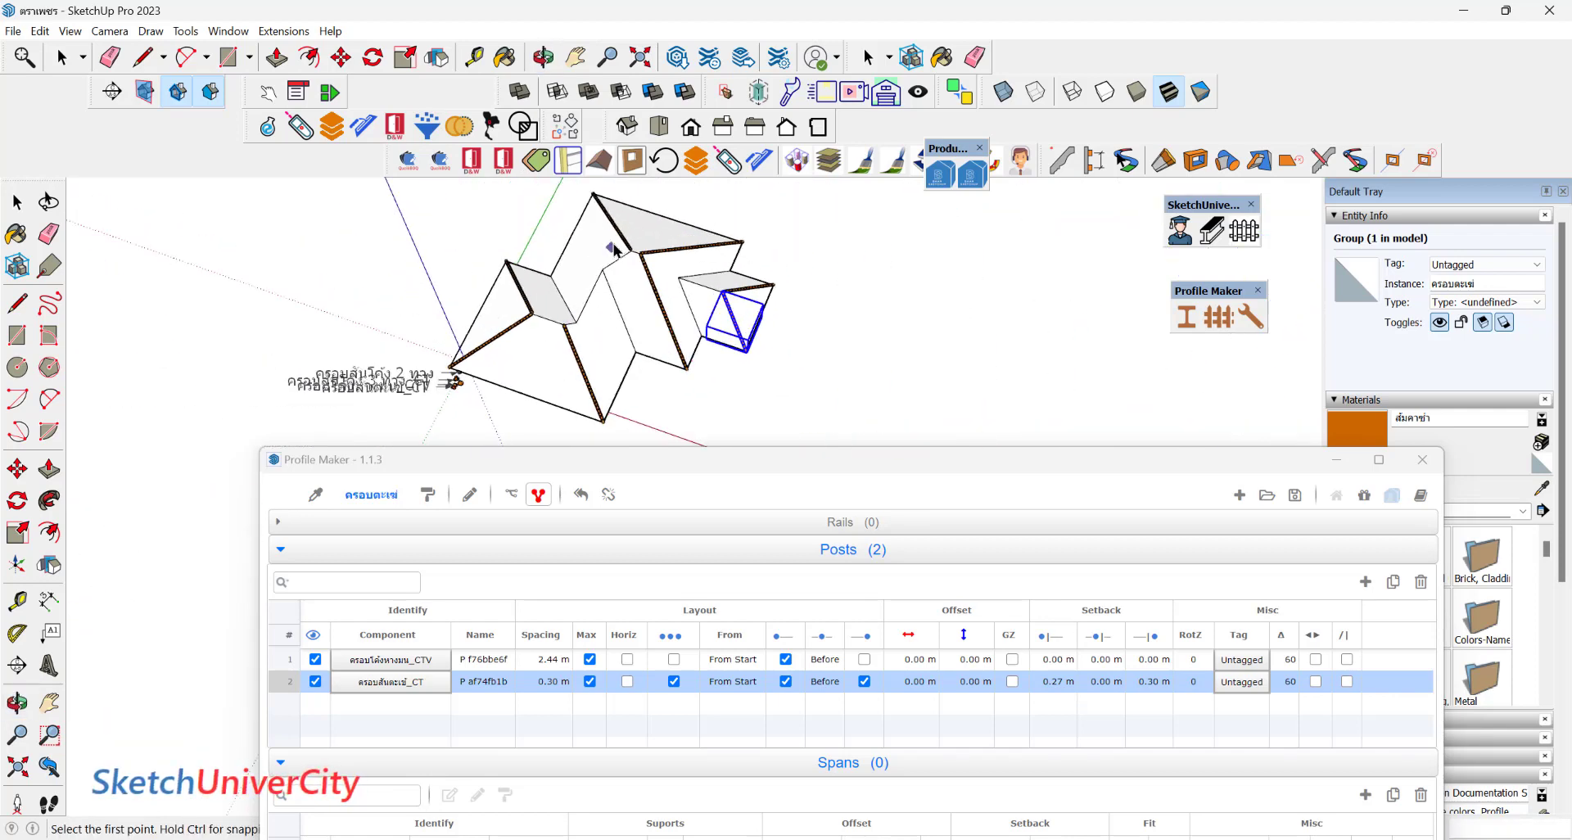
{"action": "scroll", "coordinate": [597, 384], "scroll_direction": "up", "scroll_amount": 3}
{"action": "scroll", "coordinate": [589, 368], "scroll_direction": "up", "scroll_amount": 3}
{"action": "scroll", "coordinate": [584, 352], "scroll_direction": "up", "scroll_amount": 4}
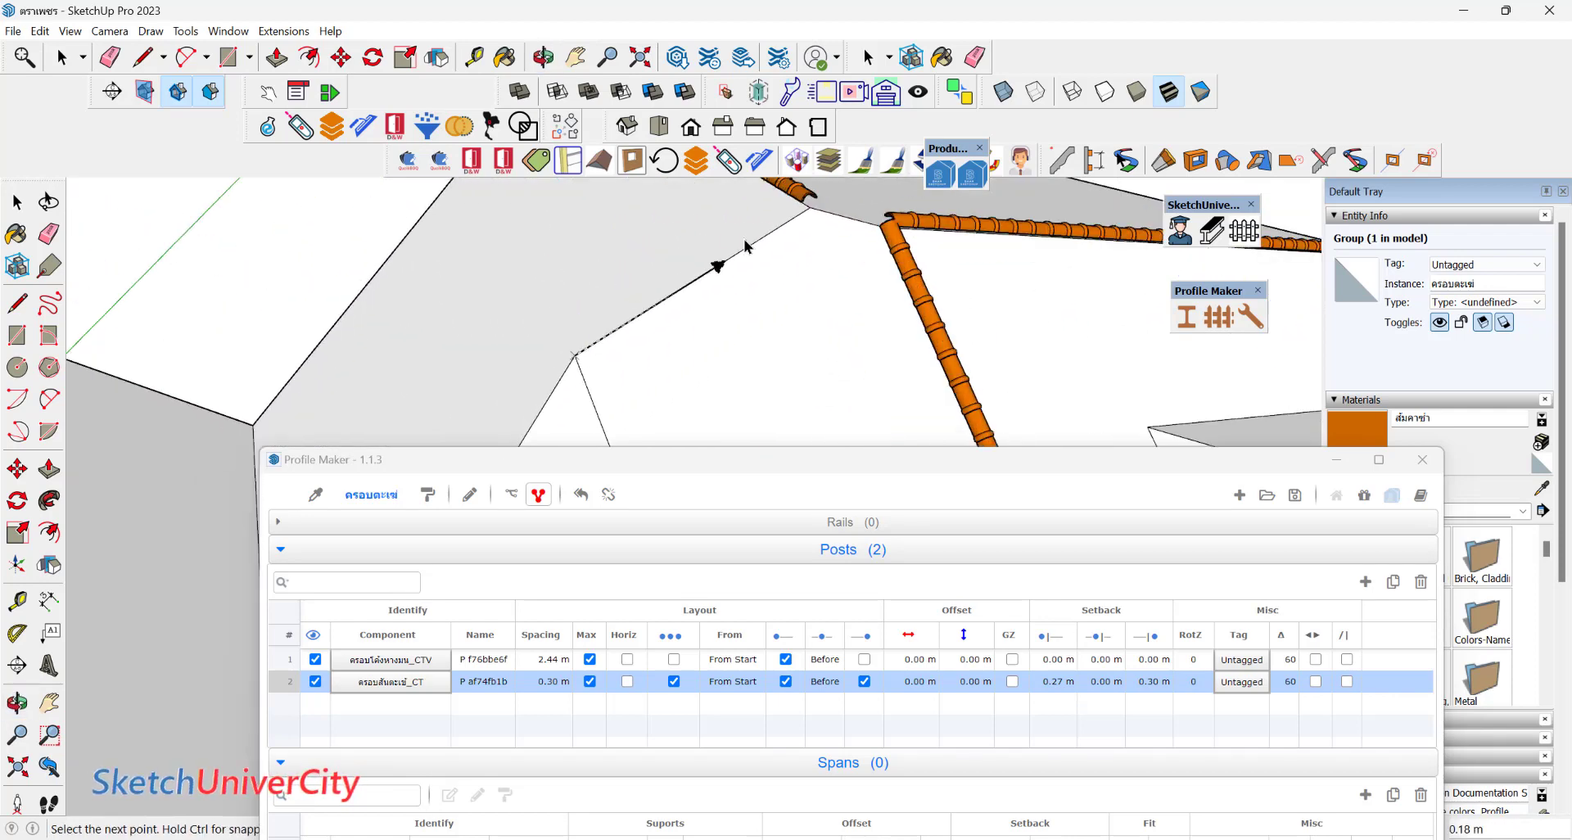
{"action": "scroll", "coordinate": [822, 209], "scroll_direction": "down", "scroll_amount": 2}
{"action": "scroll", "coordinate": [770, 221], "scroll_direction": "down", "scroll_amount": 3}
{"action": "scroll", "coordinate": [699, 269], "scroll_direction": "down", "scroll_amount": 2}
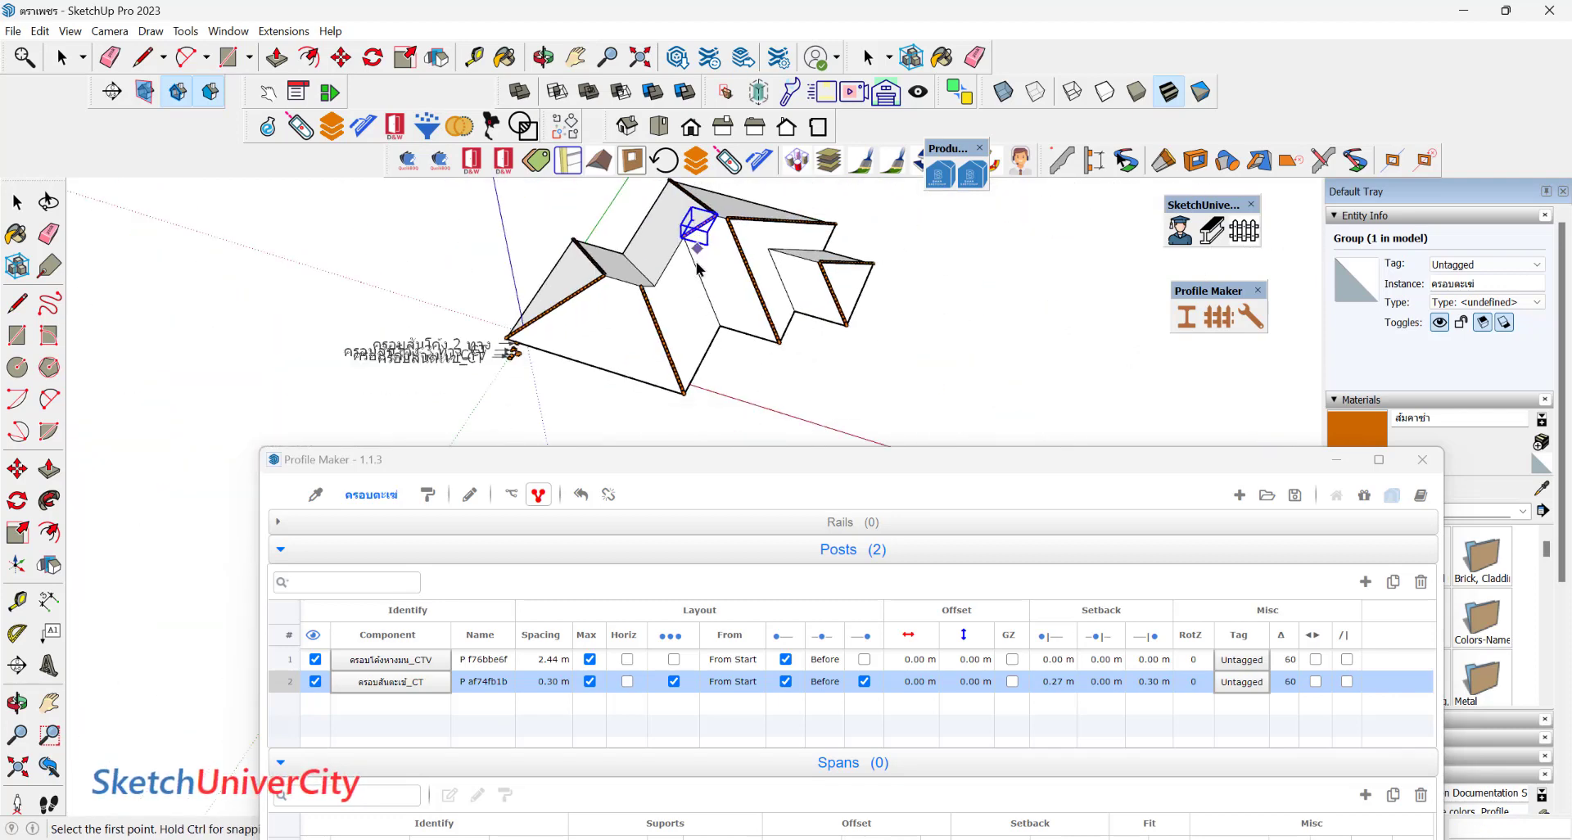
{"action": "mouse_move", "coordinate": [699, 269]}
{"action": "middle_mouse_down"}
{"action": "mouse_move", "coordinate": [567, 307]}
{"action": "mouse_move", "coordinate": [928, 354]}
{"action": "mouse_move", "coordinate": [583, 332]}
{"action": "middle_mouse_up"}
{"action": "mouse_move", "coordinate": [758, 182]}
{"action": "middle_mouse_down"}
{"action": "mouse_move", "coordinate": [818, 341]}
{"action": "mouse_move", "coordinate": [904, 339]}
{"action": "mouse_move", "coordinate": [941, 361]}
{"action": "middle_mouse_up"}
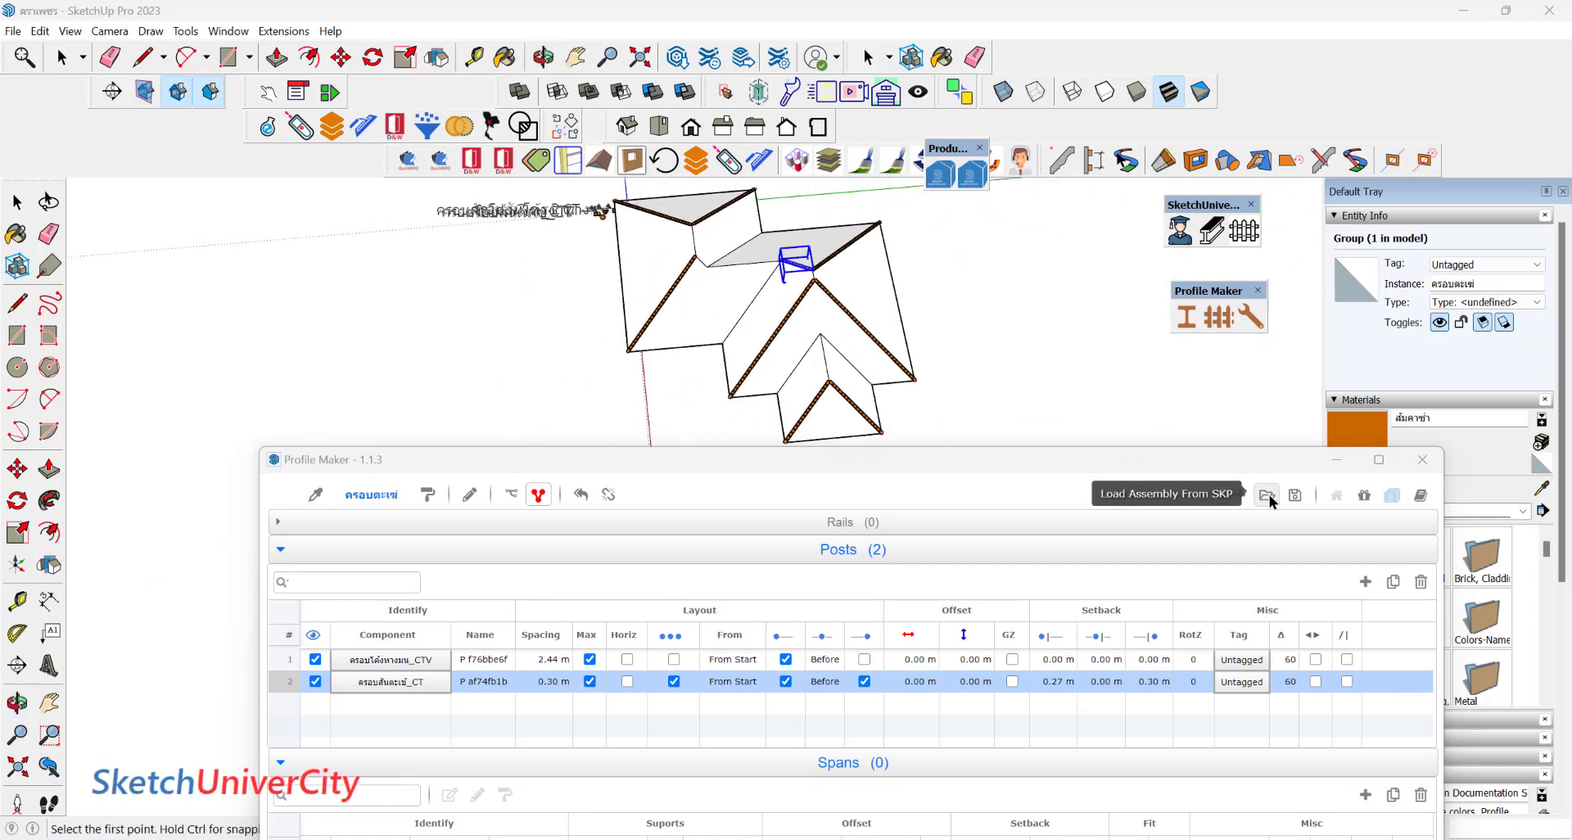
Load the ครอบอกไก่ ridge-cap assembly from its SKP file, answering the save prompt.
{"action": "left_click", "coordinate": [1268, 495]}
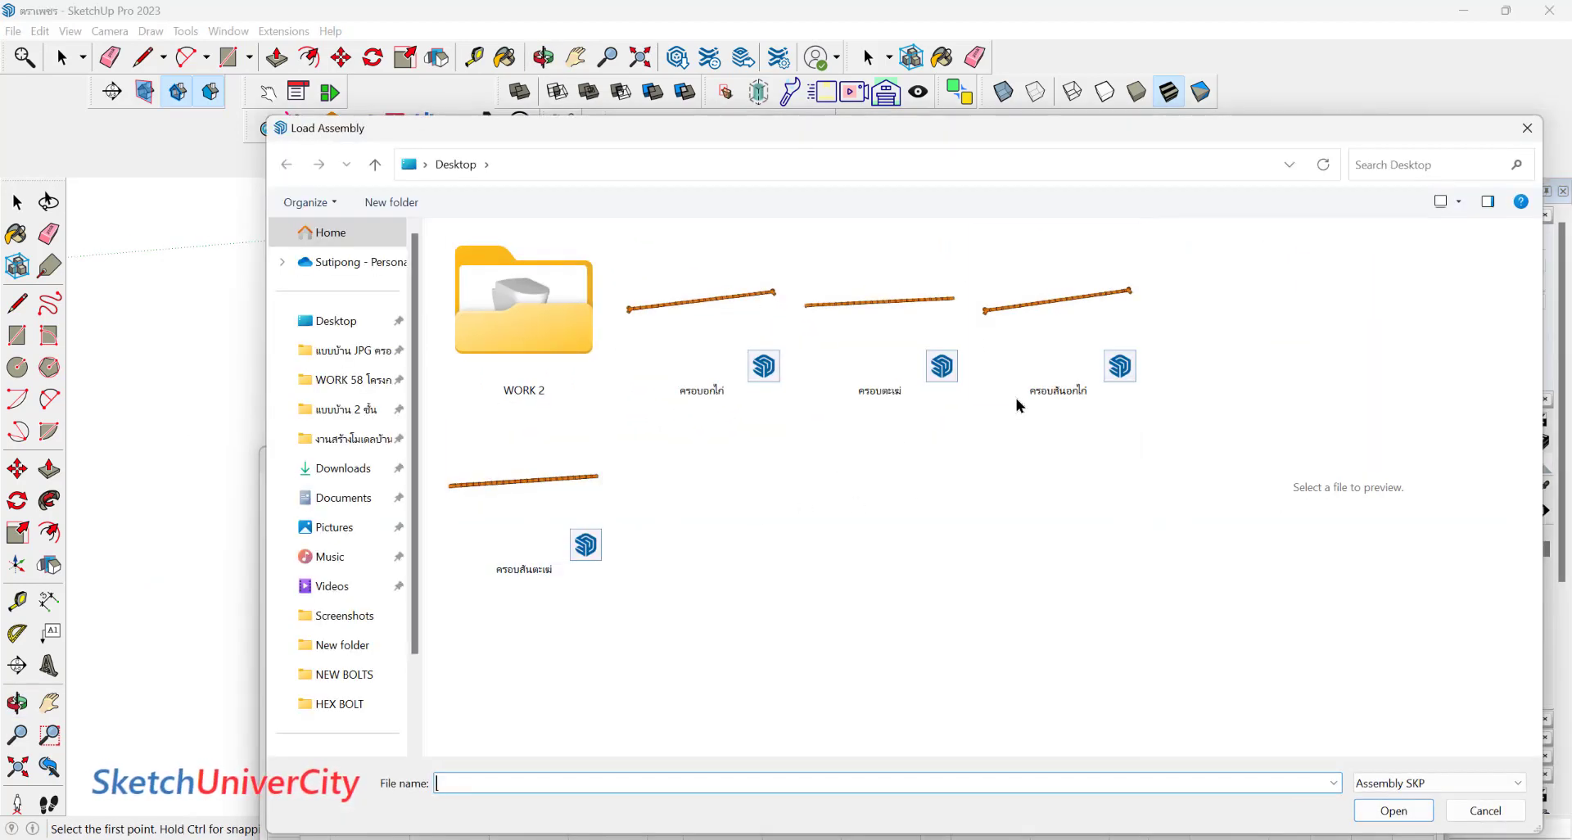
{"action": "double_click", "coordinate": [719, 318]}
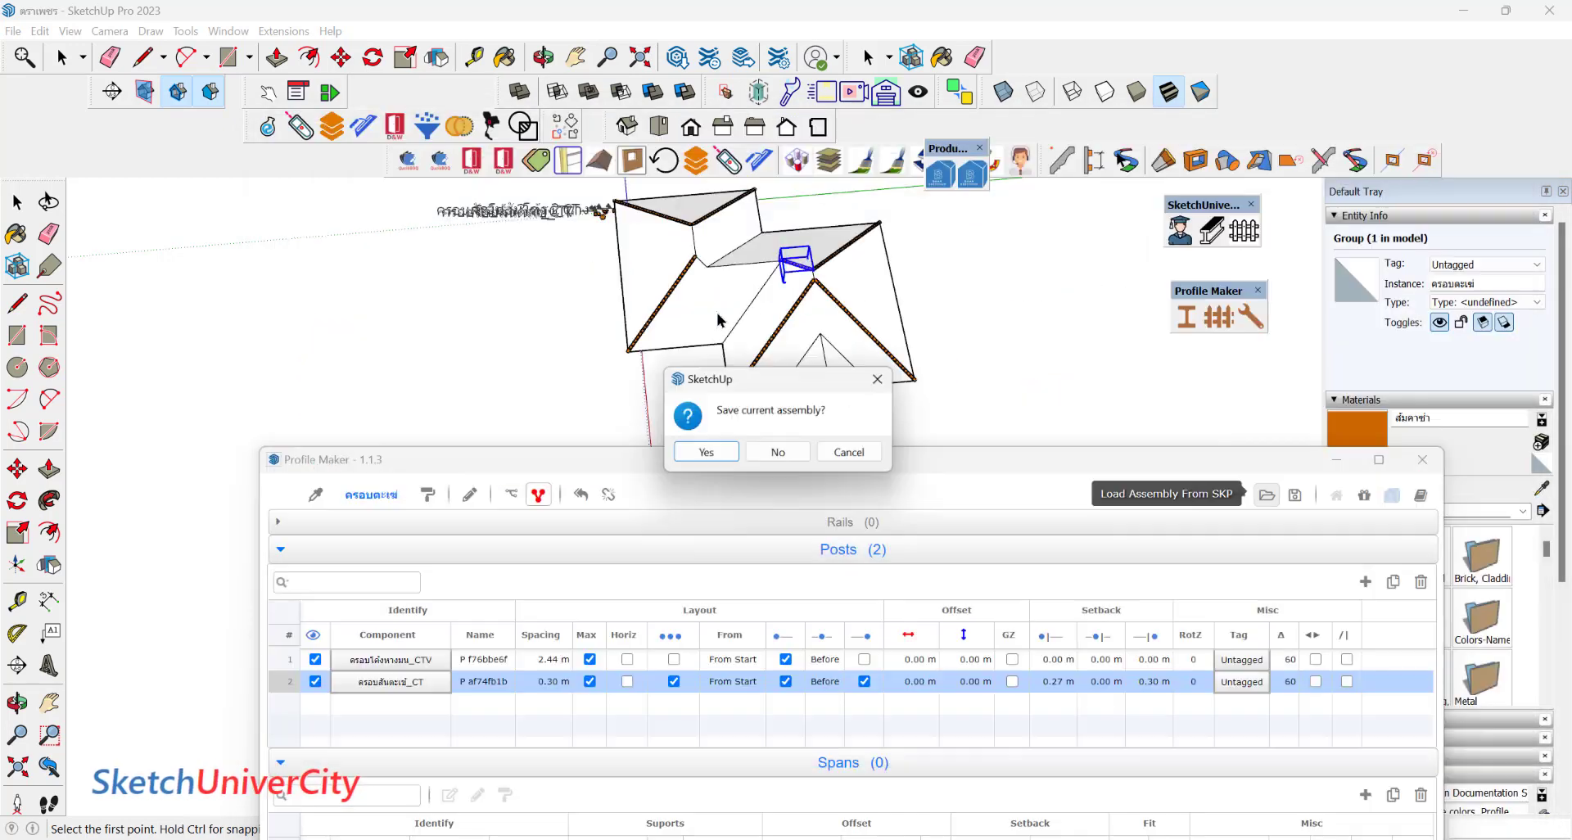
{"action": "left_click", "coordinate": [782, 458]}
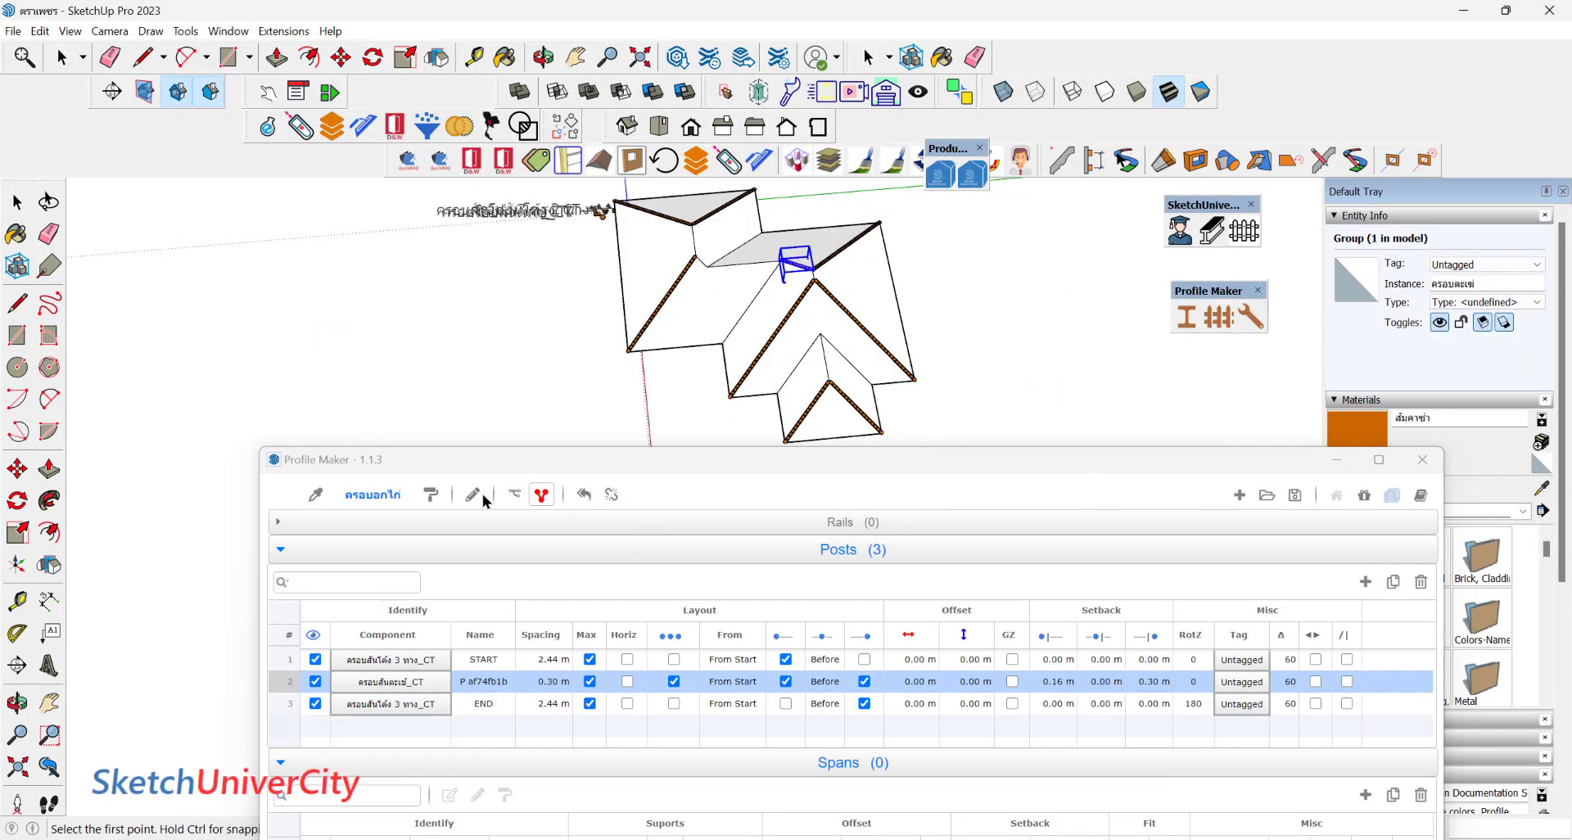
Lay the first ridge-cap run from the roof's V apex along the ridge.
{"action": "scroll", "coordinate": [625, 438], "scroll_direction": "up", "scroll_amount": 3}
{"action": "scroll", "coordinate": [690, 234], "scroll_direction": "up", "scroll_amount": 3}
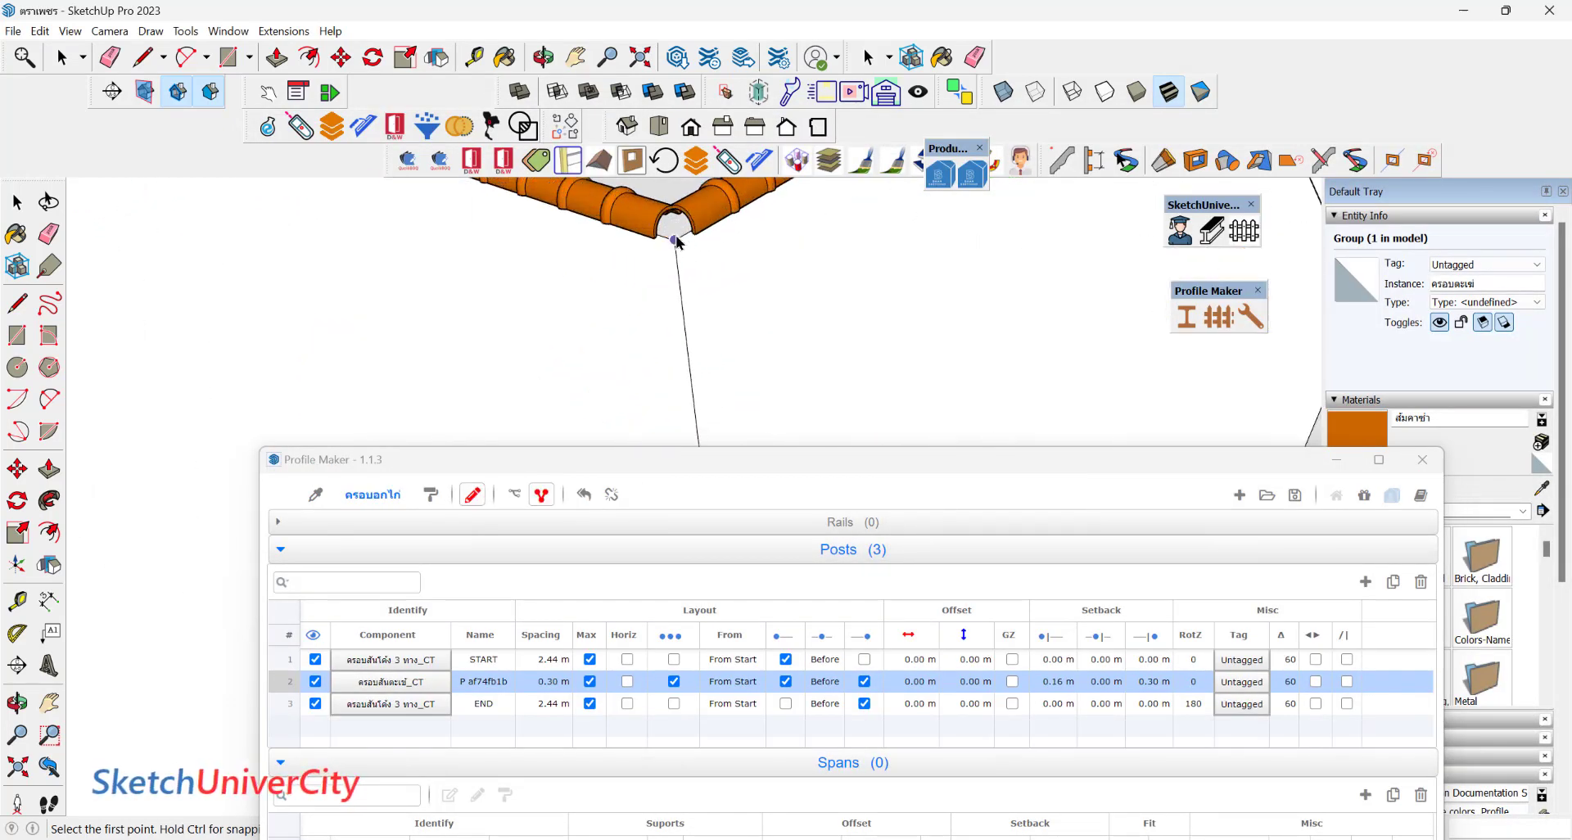
{"action": "left_click", "coordinate": [691, 233]}
{"action": "mouse_move", "coordinate": [782, 225]}
{"action": "middle_mouse_down"}
{"action": "mouse_move", "coordinate": [687, 205]}
{"action": "mouse_move", "coordinate": [579, 298]}
{"action": "mouse_move", "coordinate": [547, 365]}
{"action": "middle_mouse_up"}
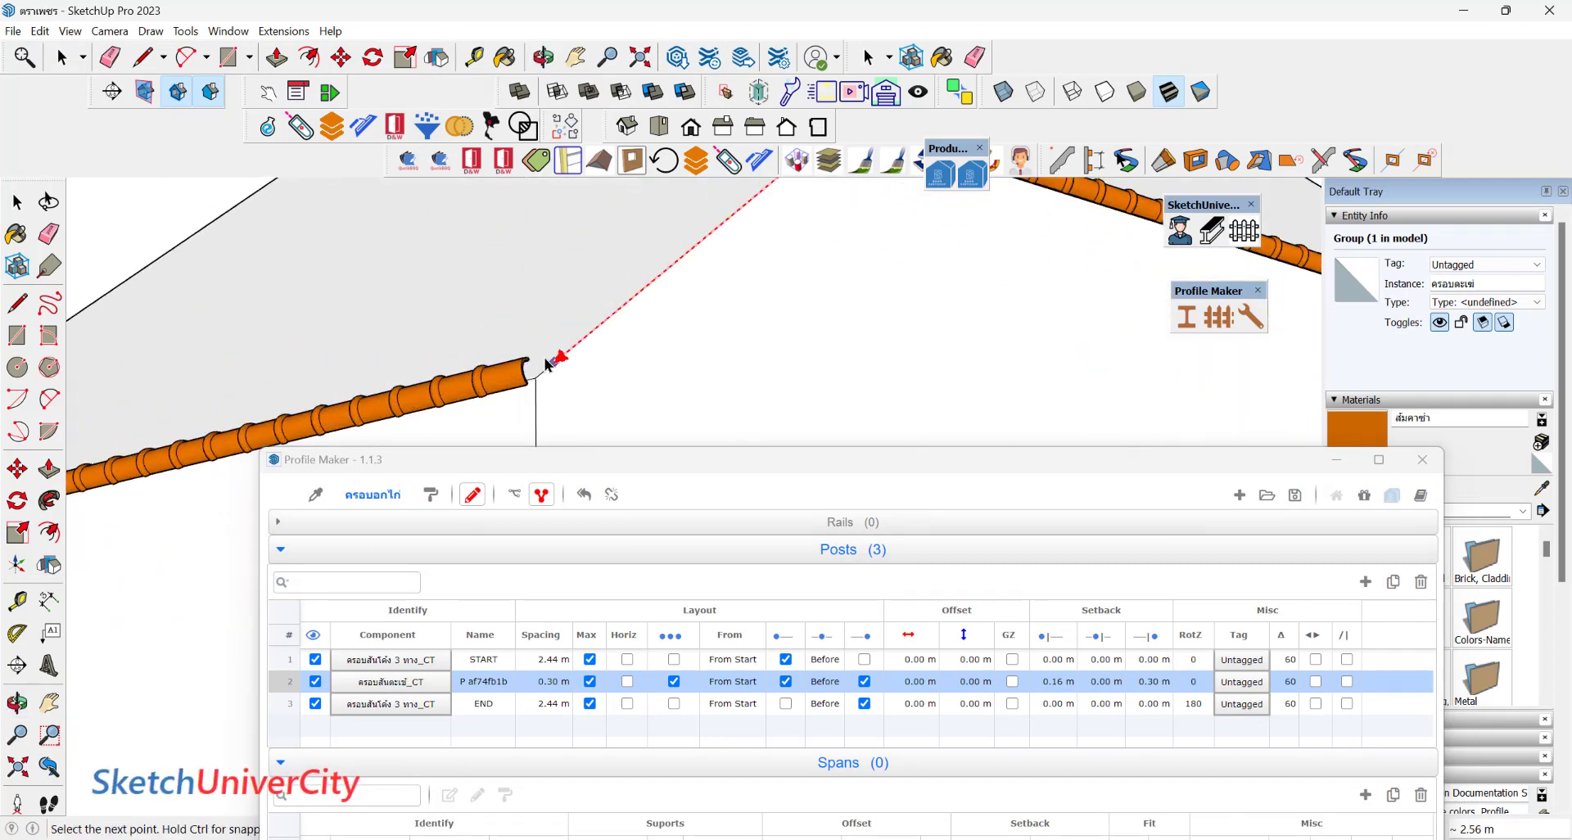
{"action": "left_click", "coordinate": [541, 378]}
{"action": "scroll", "coordinate": [557, 229], "scroll_direction": "down", "scroll_amount": 3}
{"action": "scroll", "coordinate": [590, 204], "scroll_direction": "down", "scroll_amount": 2}
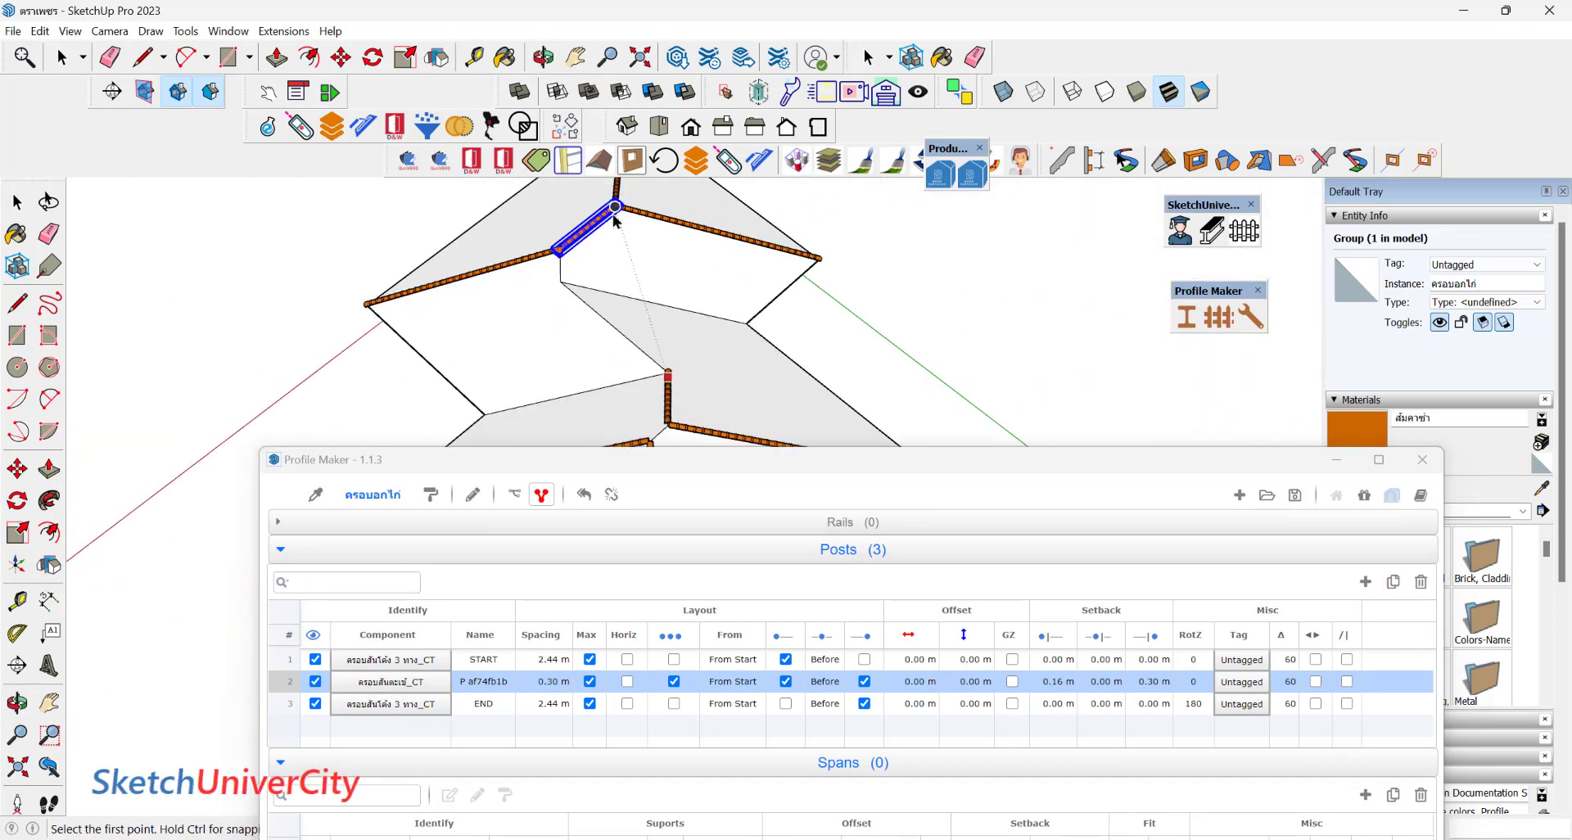
{"action": "scroll", "coordinate": [569, 360], "scroll_direction": "down", "scroll_amount": 2}
{"action": "scroll", "coordinate": [569, 360], "scroll_direction": "up", "scroll_amount": 2}
{"action": "scroll", "coordinate": [655, 311], "scroll_direction": "up", "scroll_amount": 3}
{"action": "scroll", "coordinate": [704, 282], "scroll_direction": "up", "scroll_amount": 3}
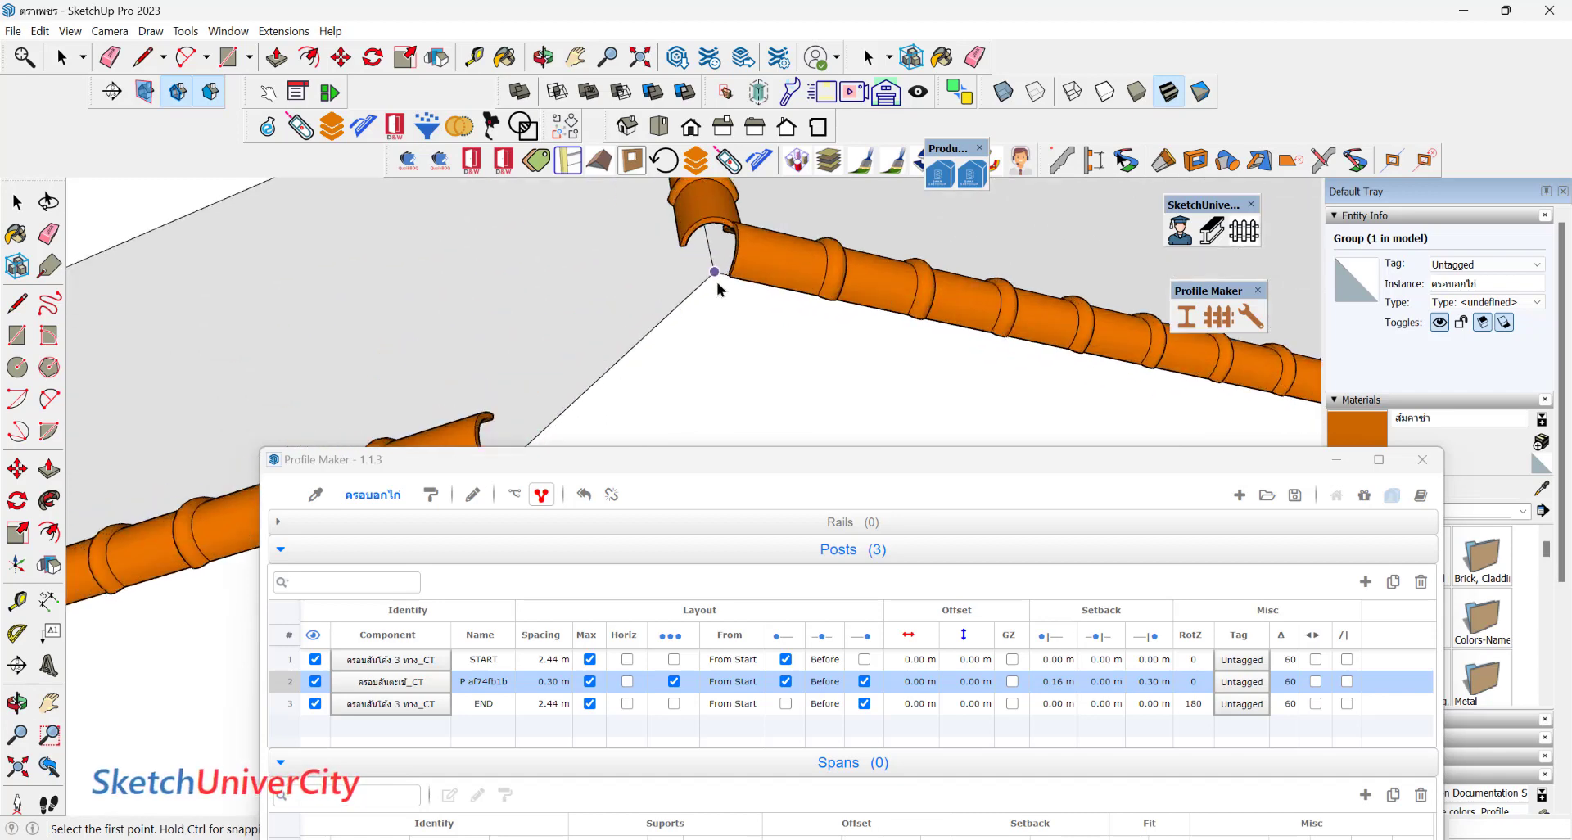
{"action": "scroll", "coordinate": [718, 276], "scroll_direction": "up", "scroll_amount": 2}
Lay a second ridge-cap run from the apex to the ridge's far end.
{"action": "left_click", "coordinate": [714, 267]}
{"action": "middle_click_drag", "start_coordinate": [718, 276], "coordinate": [342, 258]}
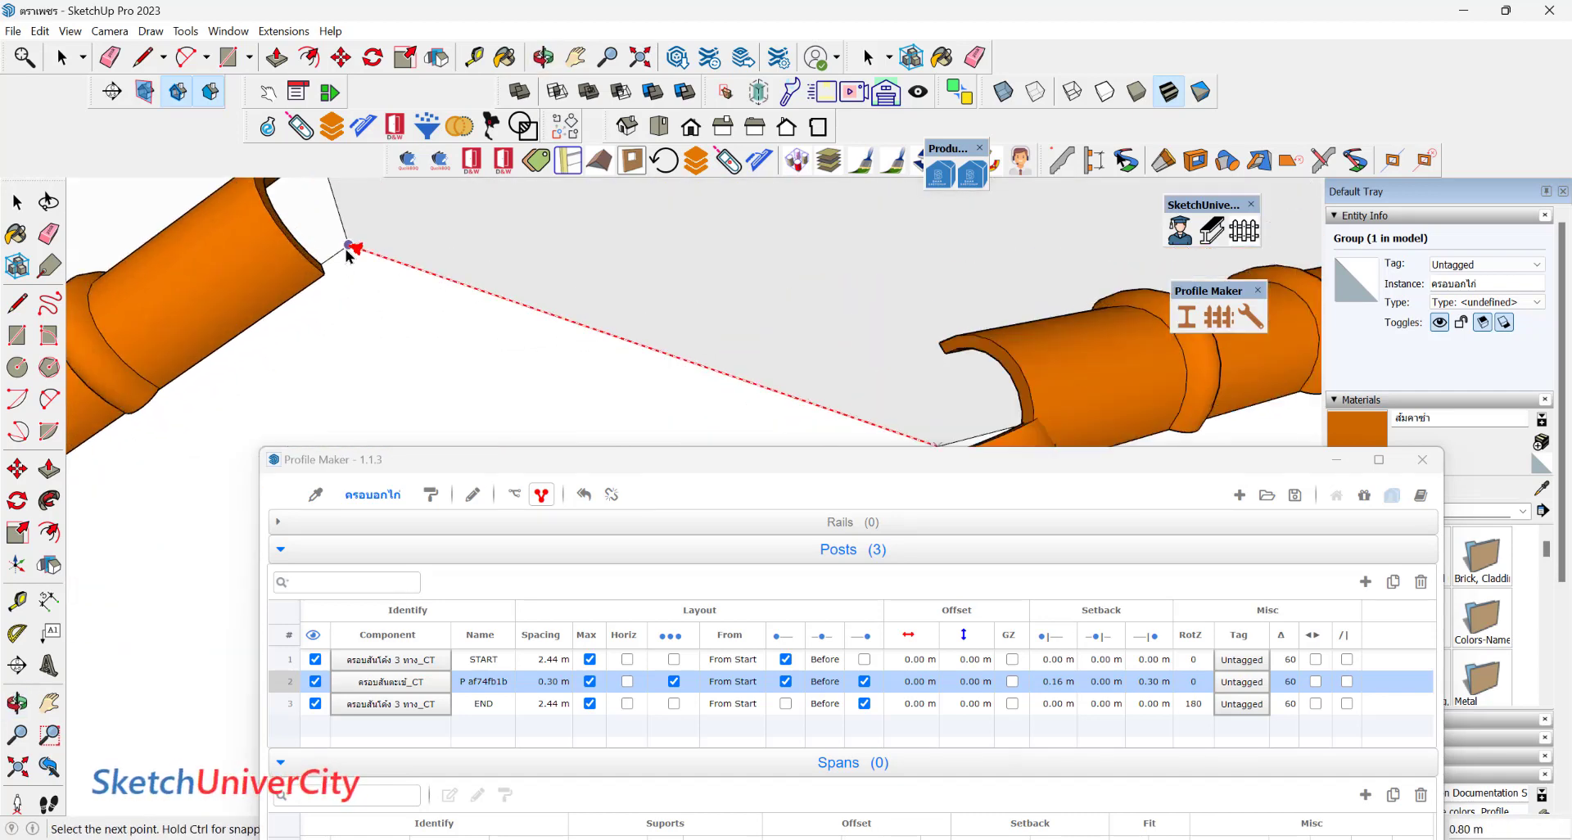
{"action": "scroll", "coordinate": [685, 263], "scroll_direction": "down", "scroll_amount": 3}
{"action": "scroll", "coordinate": [688, 253], "scroll_direction": "down", "scroll_amount": 3}
{"action": "scroll", "coordinate": [696, 246], "scroll_direction": "down", "scroll_amount": 2}
{"action": "scroll", "coordinate": [687, 232], "scroll_direction": "down", "scroll_amount": 2}
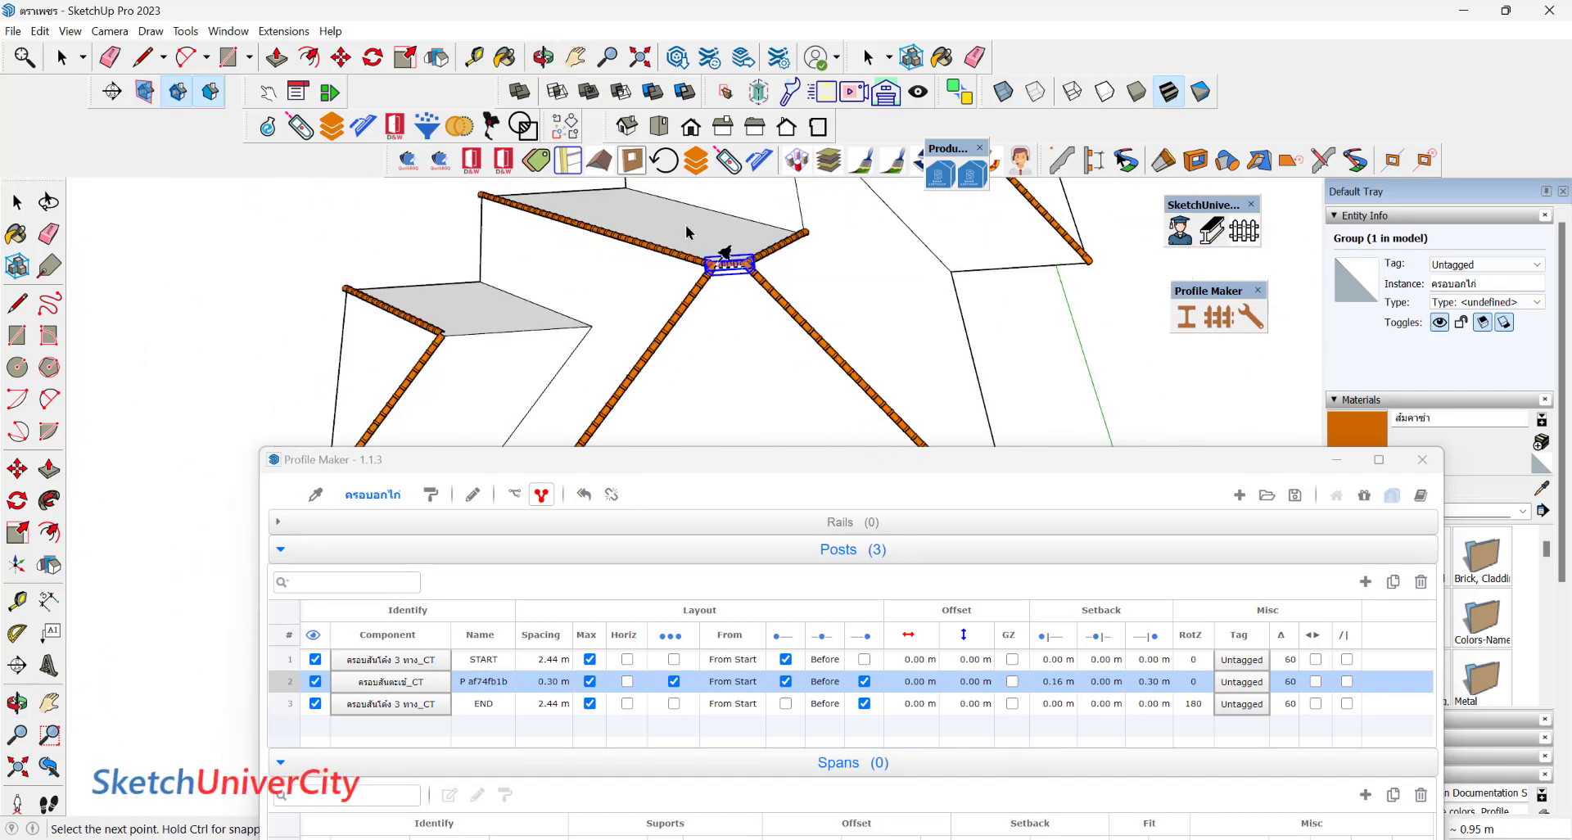
{"action": "left_click", "coordinate": [686, 232]}
{"action": "scroll", "coordinate": [614, 270], "scroll_direction": "up", "scroll_amount": 3}
{"action": "scroll", "coordinate": [679, 311], "scroll_direction": "up", "scroll_amount": 2}
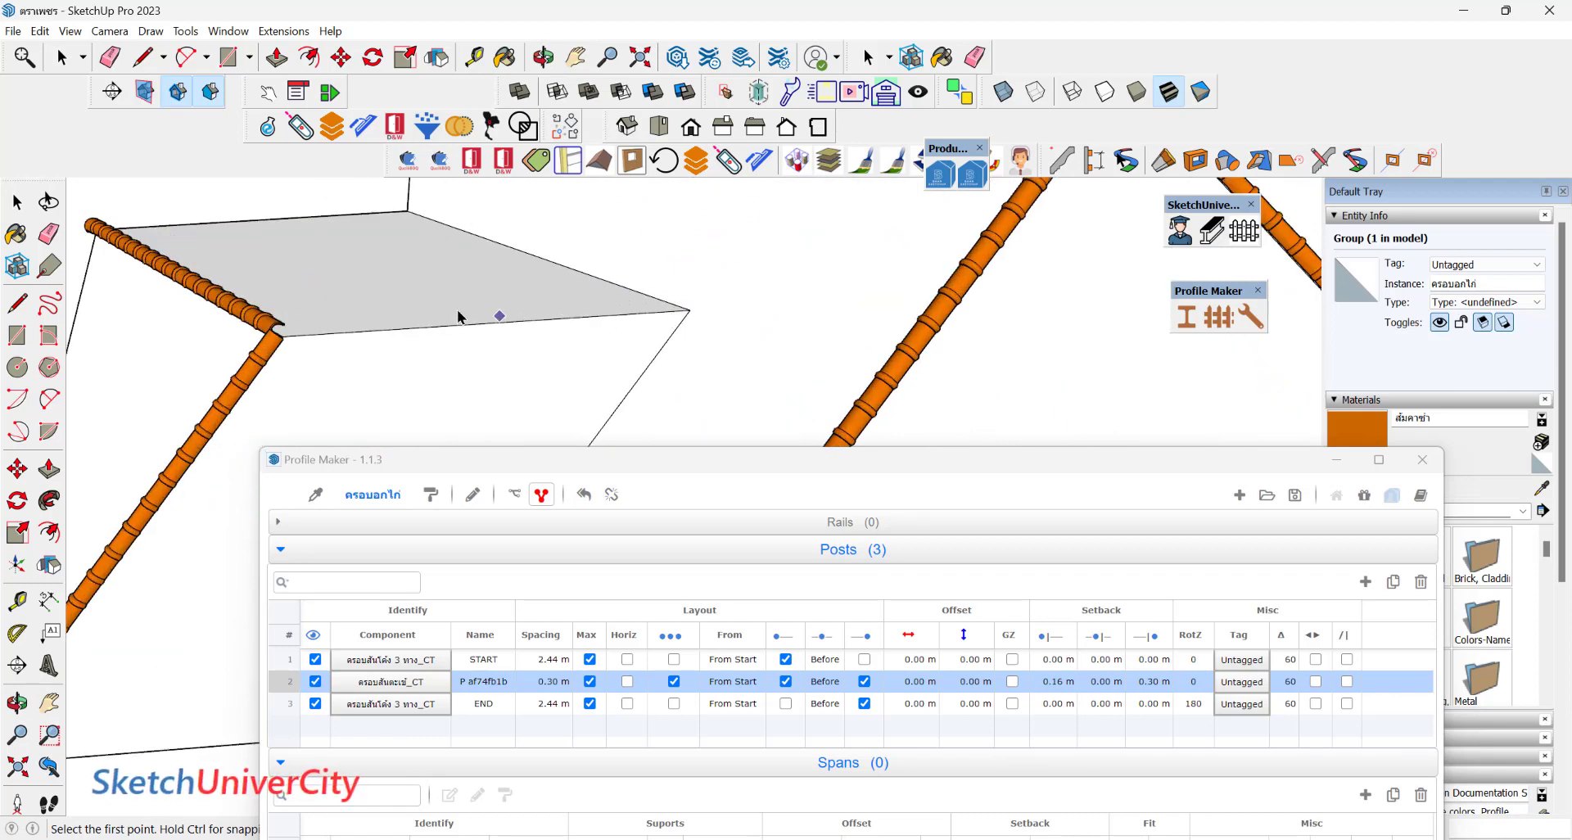
{"action": "scroll", "coordinate": [460, 317], "scroll_direction": "down", "scroll_amount": 3}
{"action": "scroll", "coordinate": [420, 386], "scroll_direction": "up", "scroll_amount": 3}
{"action": "scroll", "coordinate": [348, 264], "scroll_direction": "up", "scroll_amount": 3}
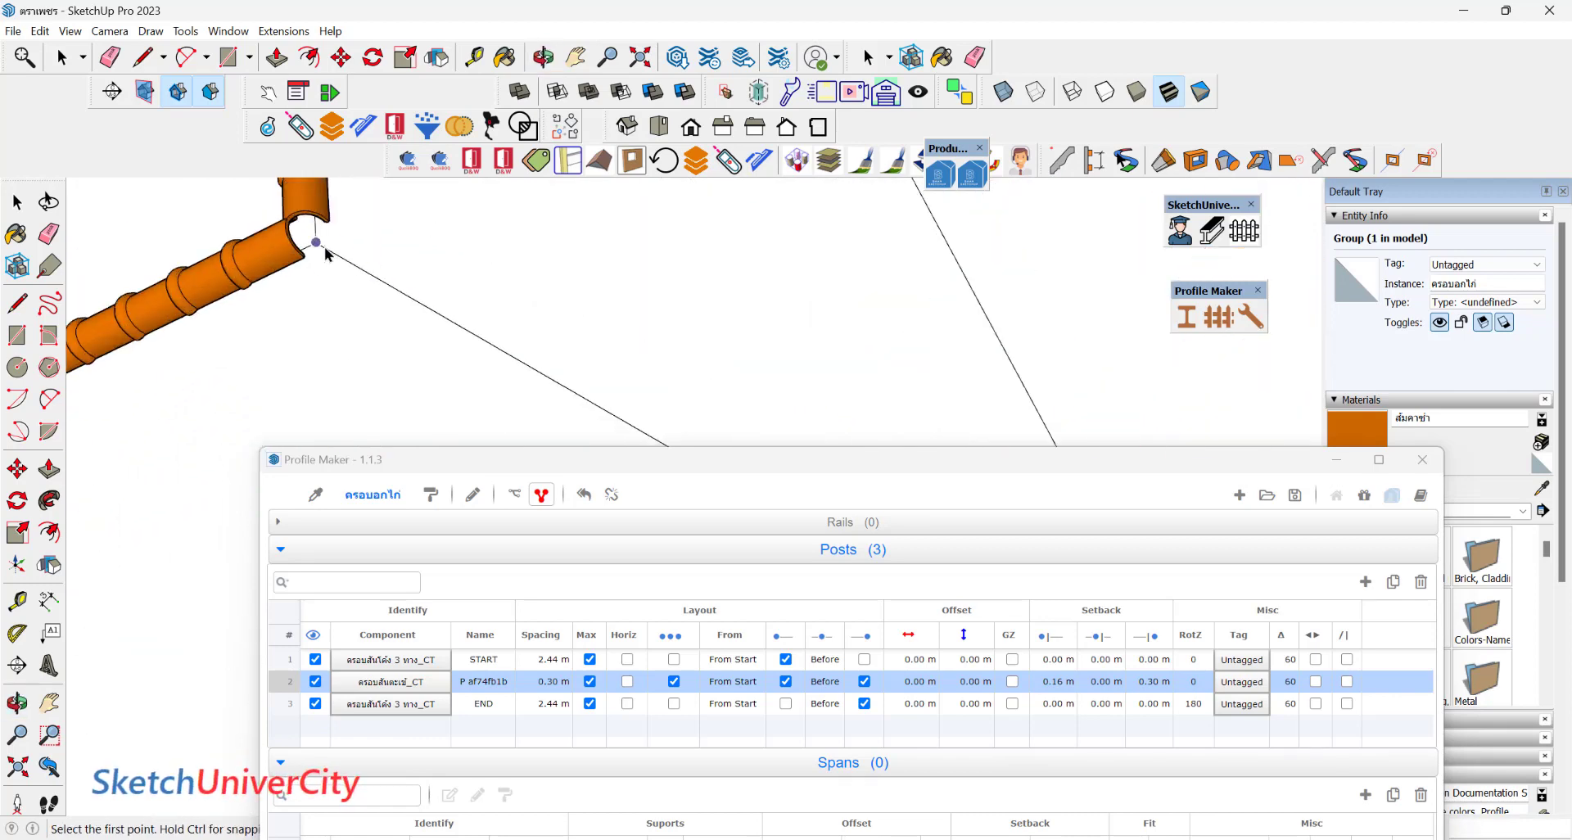
Cap the last ridge from the pipe corner to its endpoint, then return to selection.
{"action": "left_click", "coordinate": [325, 250]}
{"action": "scroll", "coordinate": [380, 262], "scroll_direction": "down", "scroll_amount": 3}
{"action": "left_click", "coordinate": [571, 351]}
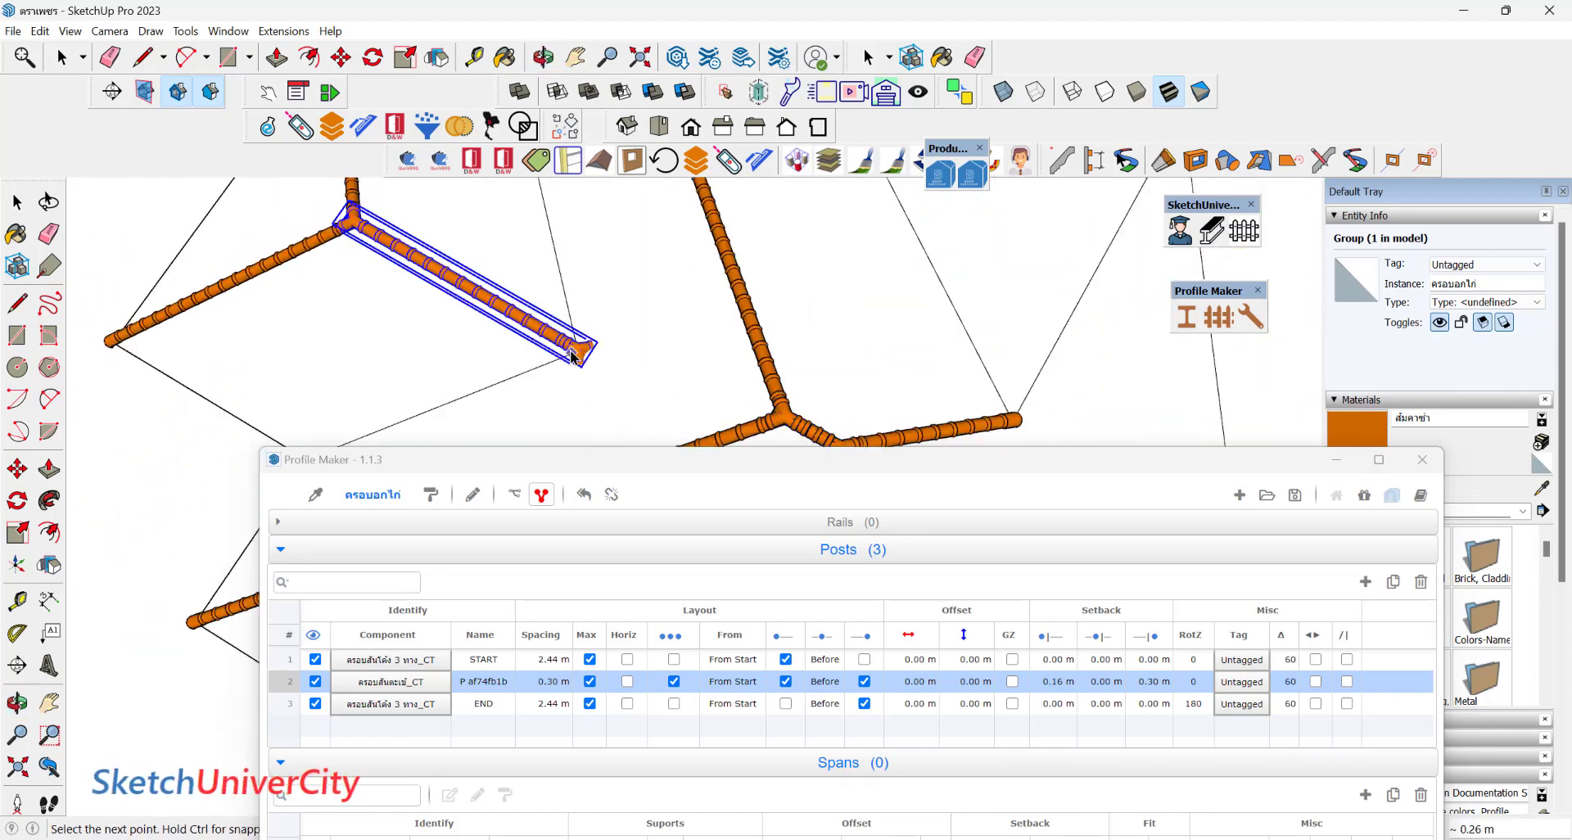
{"action": "scroll", "coordinate": [572, 353], "scroll_direction": "down", "scroll_amount": 5}
{"action": "mouse_move", "coordinate": [621, 273]}
{"action": "middle_mouse_down"}
{"action": "mouse_move", "coordinate": [545, 298]}
{"action": "mouse_move", "coordinate": [572, 283]}
{"action": "middle_mouse_up"}
{"action": "scroll", "coordinate": [571, 283], "scroll_direction": "up", "scroll_amount": 2}
{"action": "key", "text": "space"}
{"action": "scroll", "coordinate": [587, 302], "scroll_direction": "up", "scroll_amount": 2}
Pick up the ครอบตะเฆ่ hip-cap assembly from an existing diagonal hip-cap run.
{"action": "scroll", "coordinate": [587, 301], "scroll_direction": "up", "scroll_amount": 2}
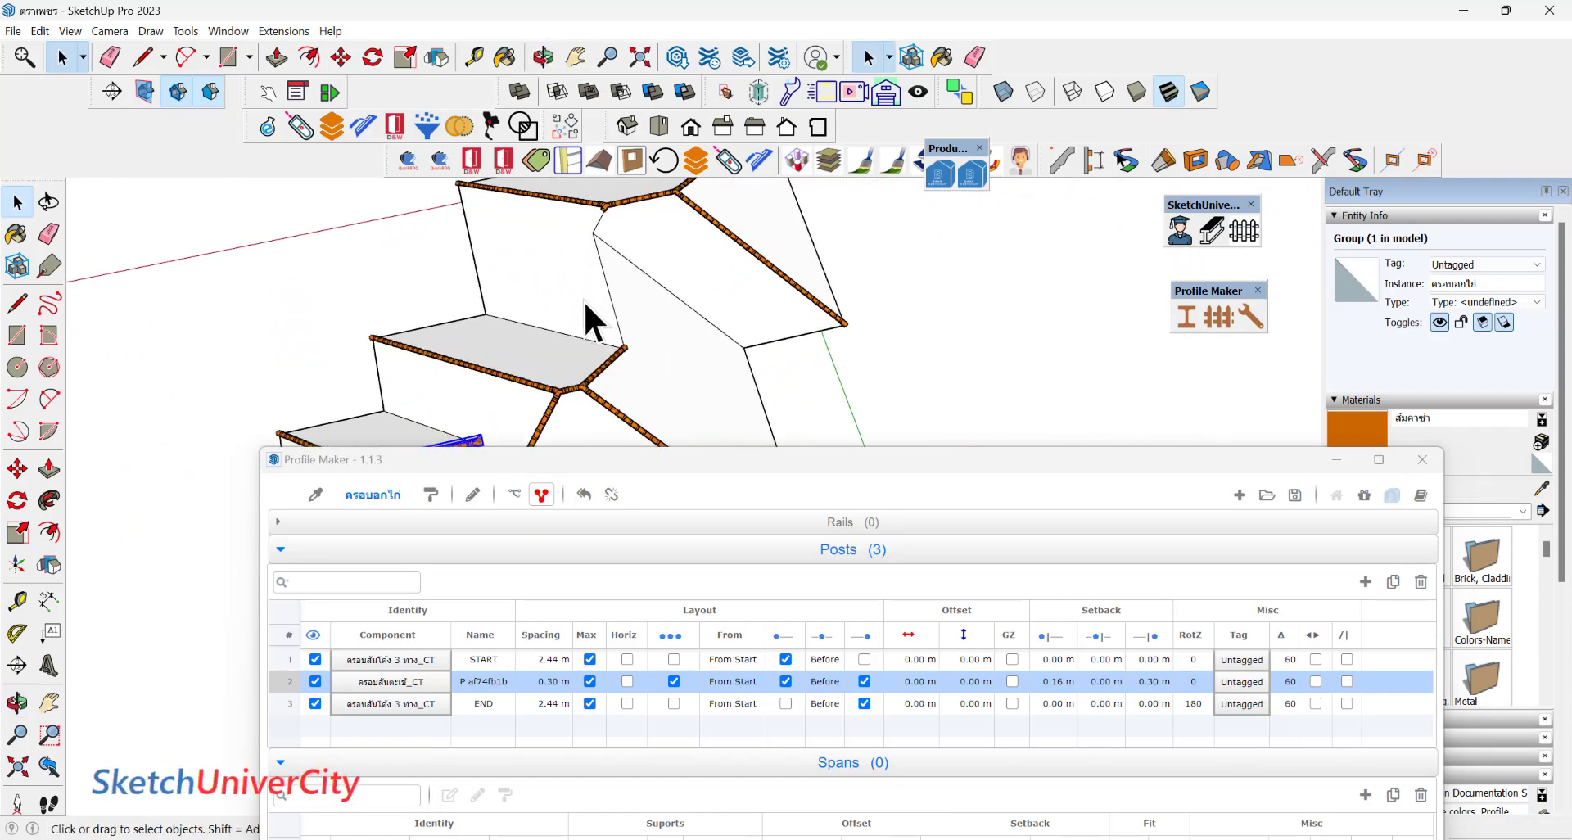
{"action": "left_click", "coordinate": [316, 498]}
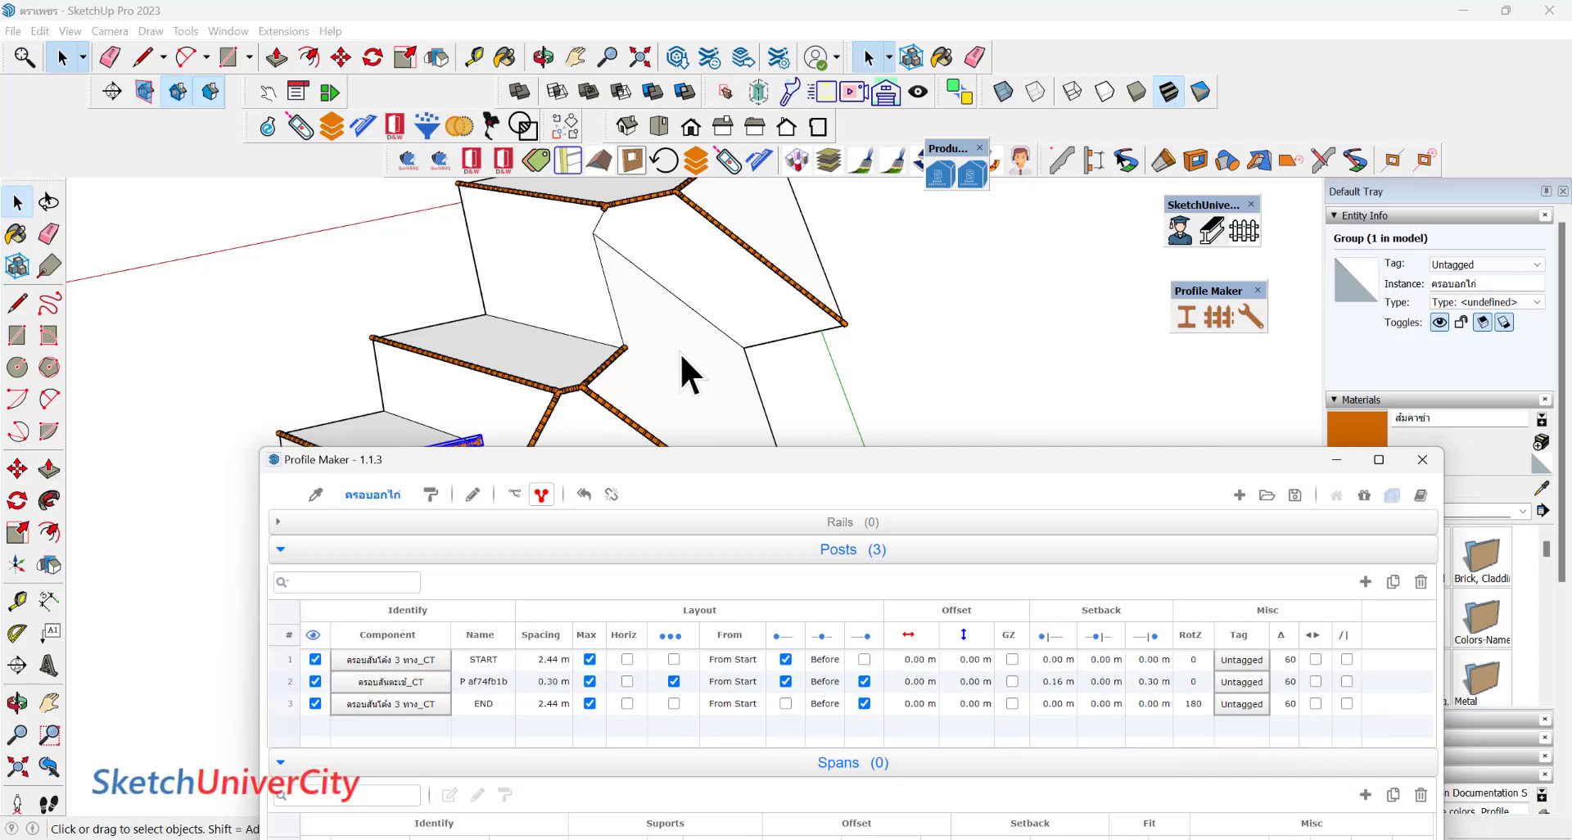
{"action": "scroll", "coordinate": [507, 370], "scroll_direction": "up", "scroll_amount": 3}
{"action": "left_click", "coordinate": [544, 382]}
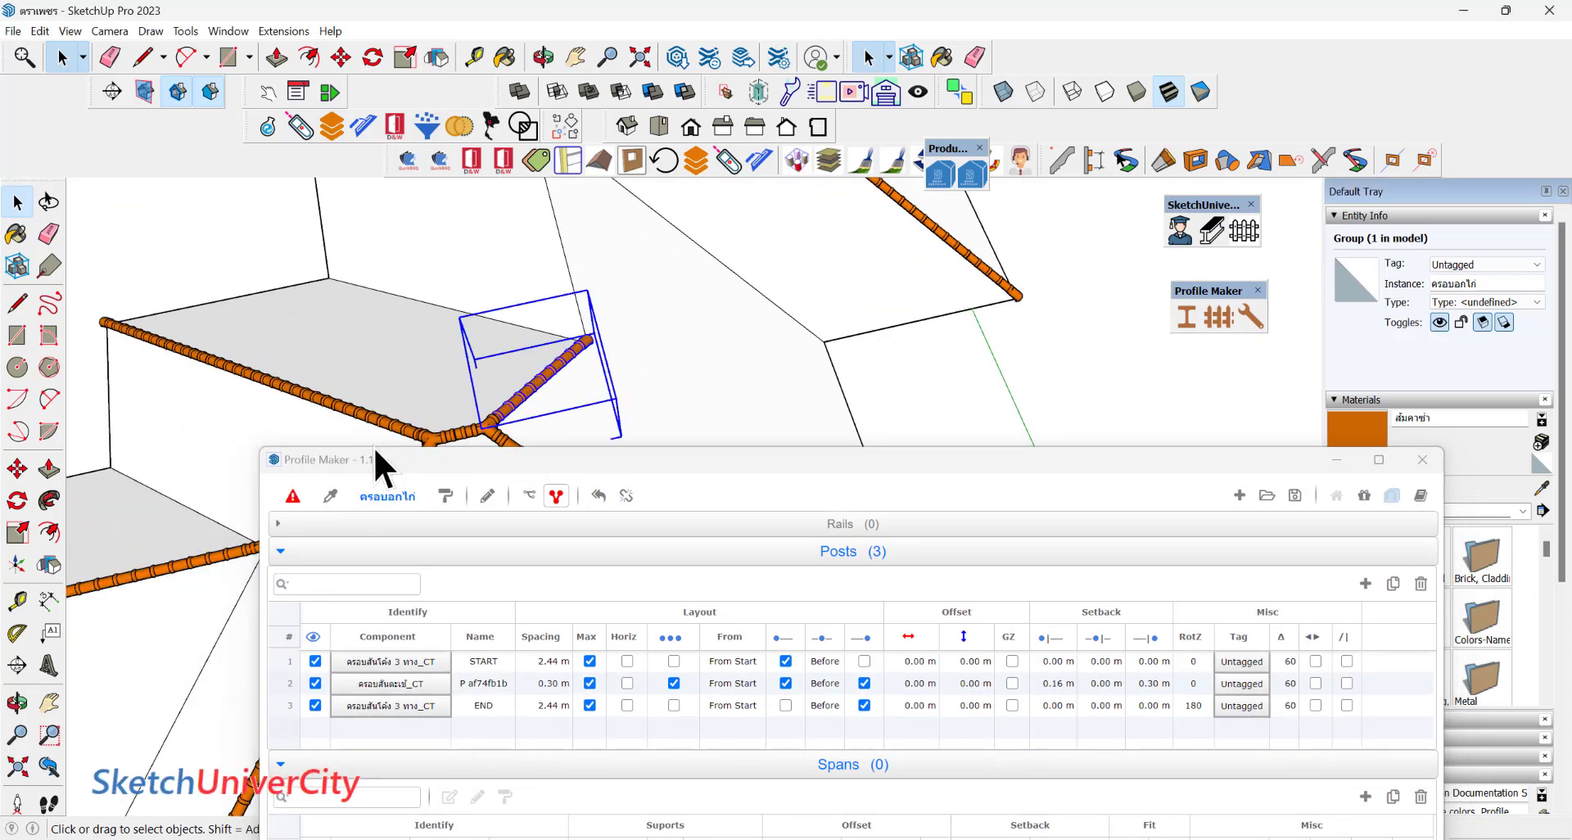
{"action": "left_click", "coordinate": [331, 498]}
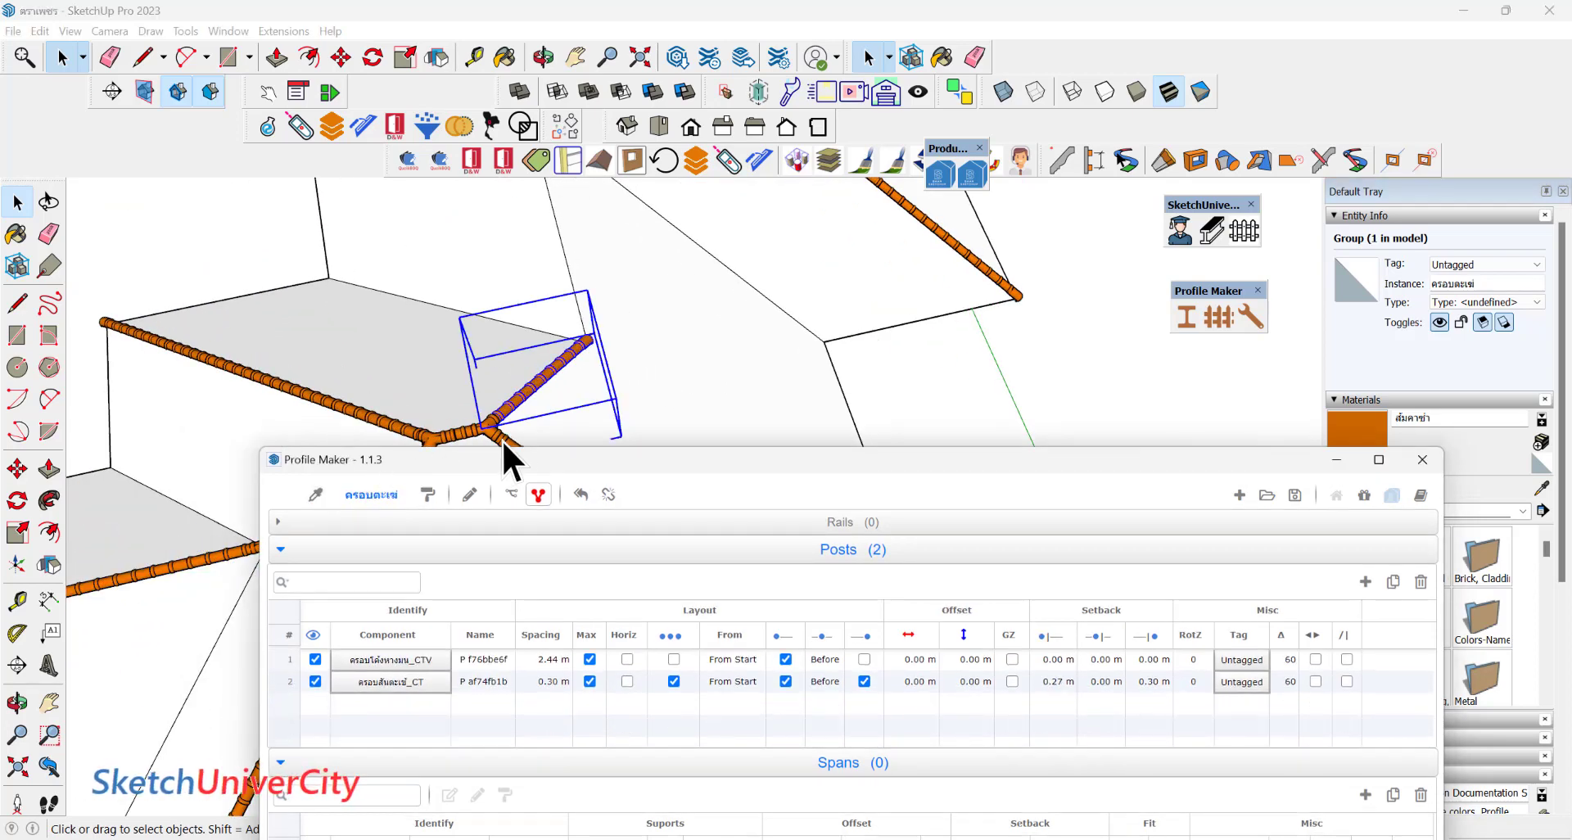
{"action": "scroll", "coordinate": [434, 344], "scroll_direction": "down", "scroll_amount": 2}
{"action": "left_click", "coordinate": [312, 263]}
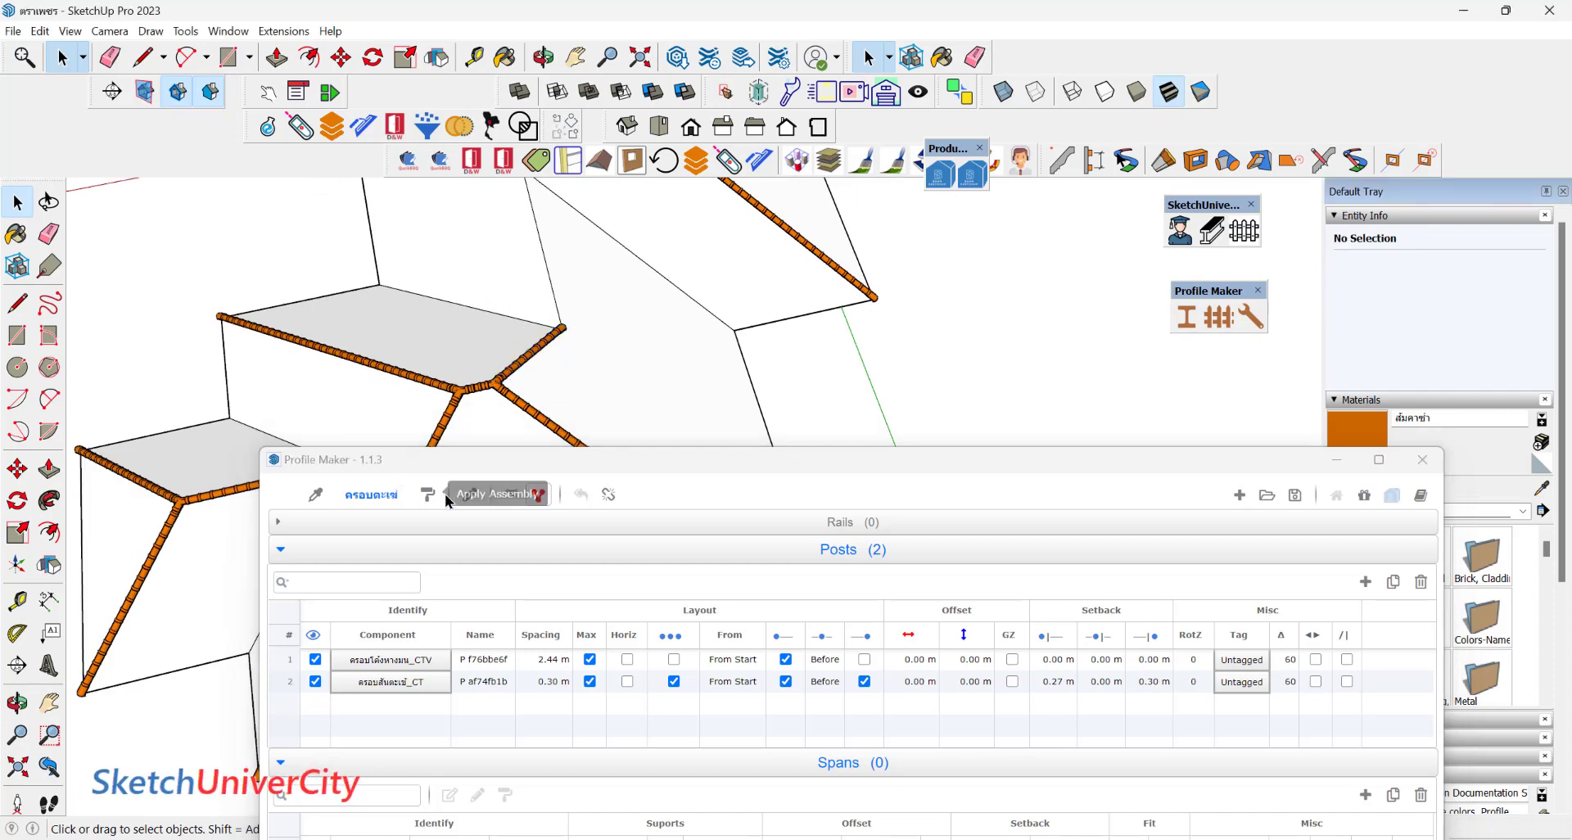
Draw a new hip-cap run along the hip, double-clicking to finish the group.
{"action": "left_click", "coordinate": [318, 495]}
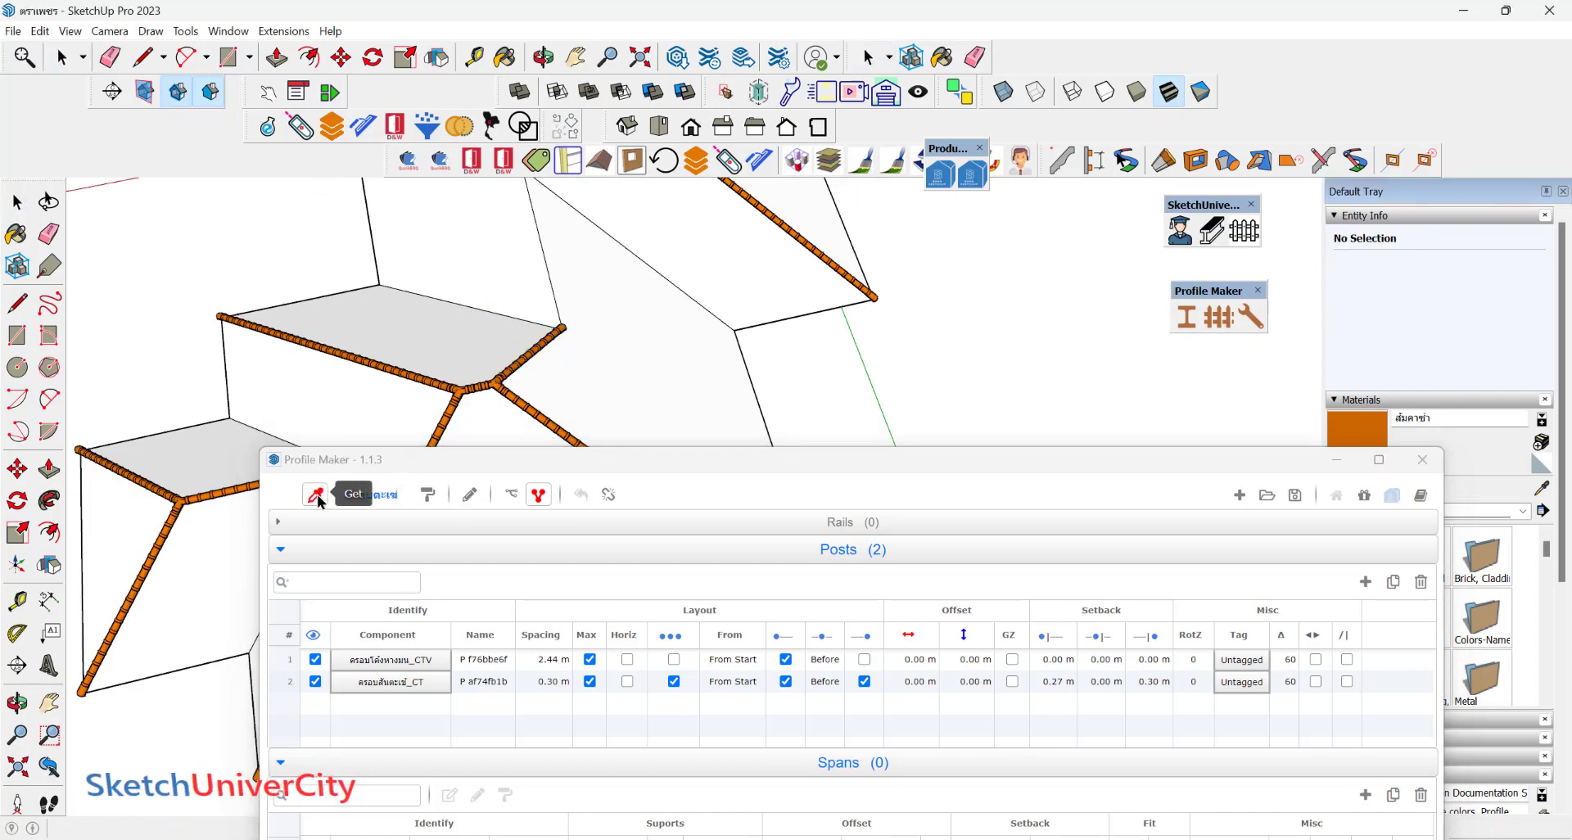
{"action": "left_click", "coordinate": [555, 327]}
{"action": "left_click", "coordinate": [472, 497]}
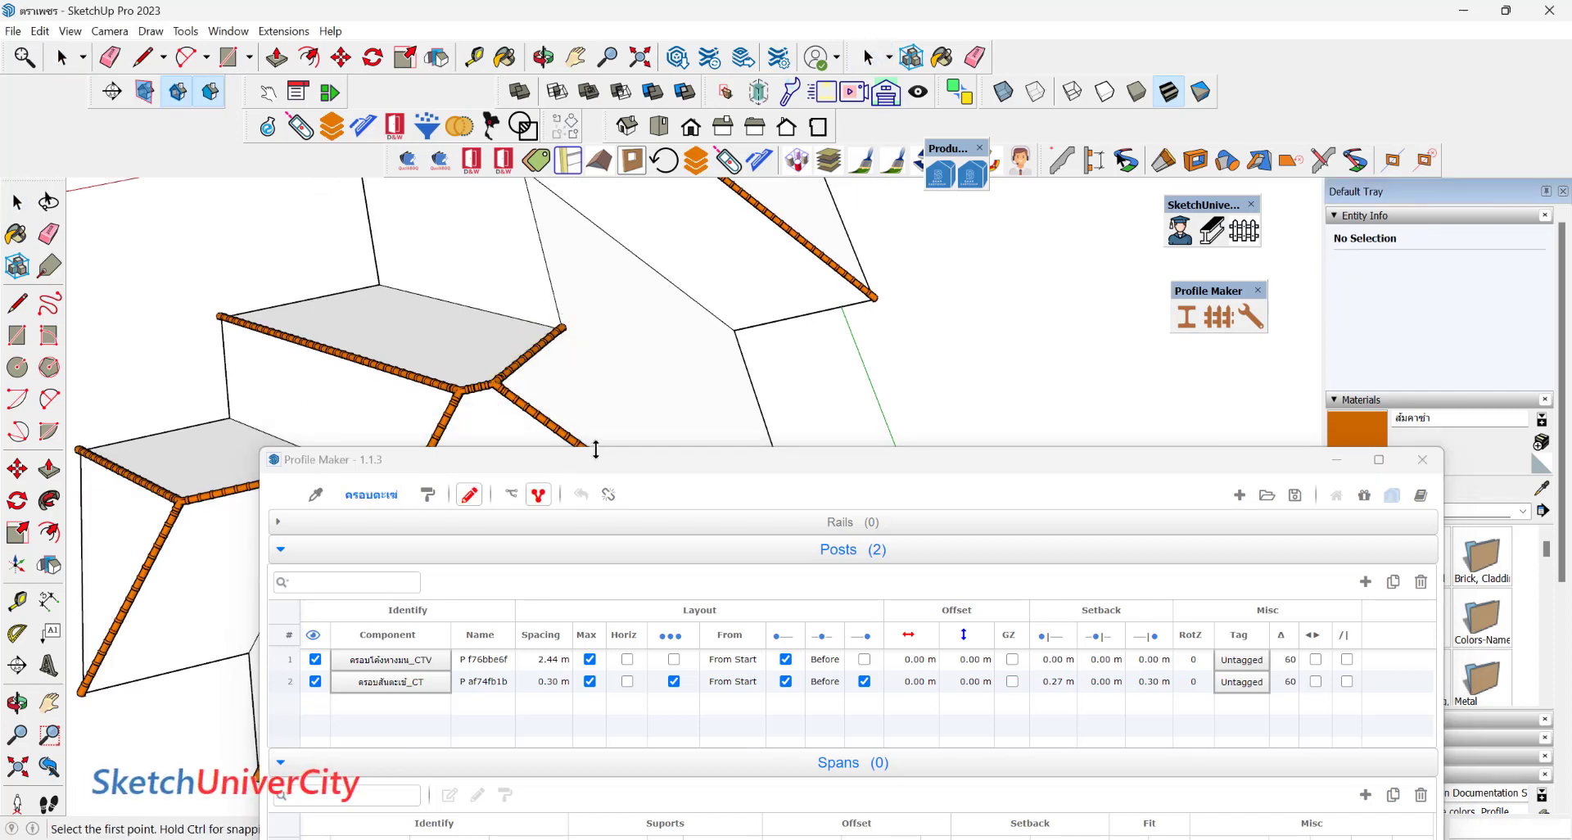
{"action": "middle_click_drag", "start_coordinate": [597, 446], "coordinate": [597, 414]}
{"action": "scroll", "coordinate": [565, 264], "scroll_direction": "up", "scroll_amount": 5}
{"action": "scroll", "coordinate": [563, 263], "scroll_direction": "up", "scroll_amount": 2}
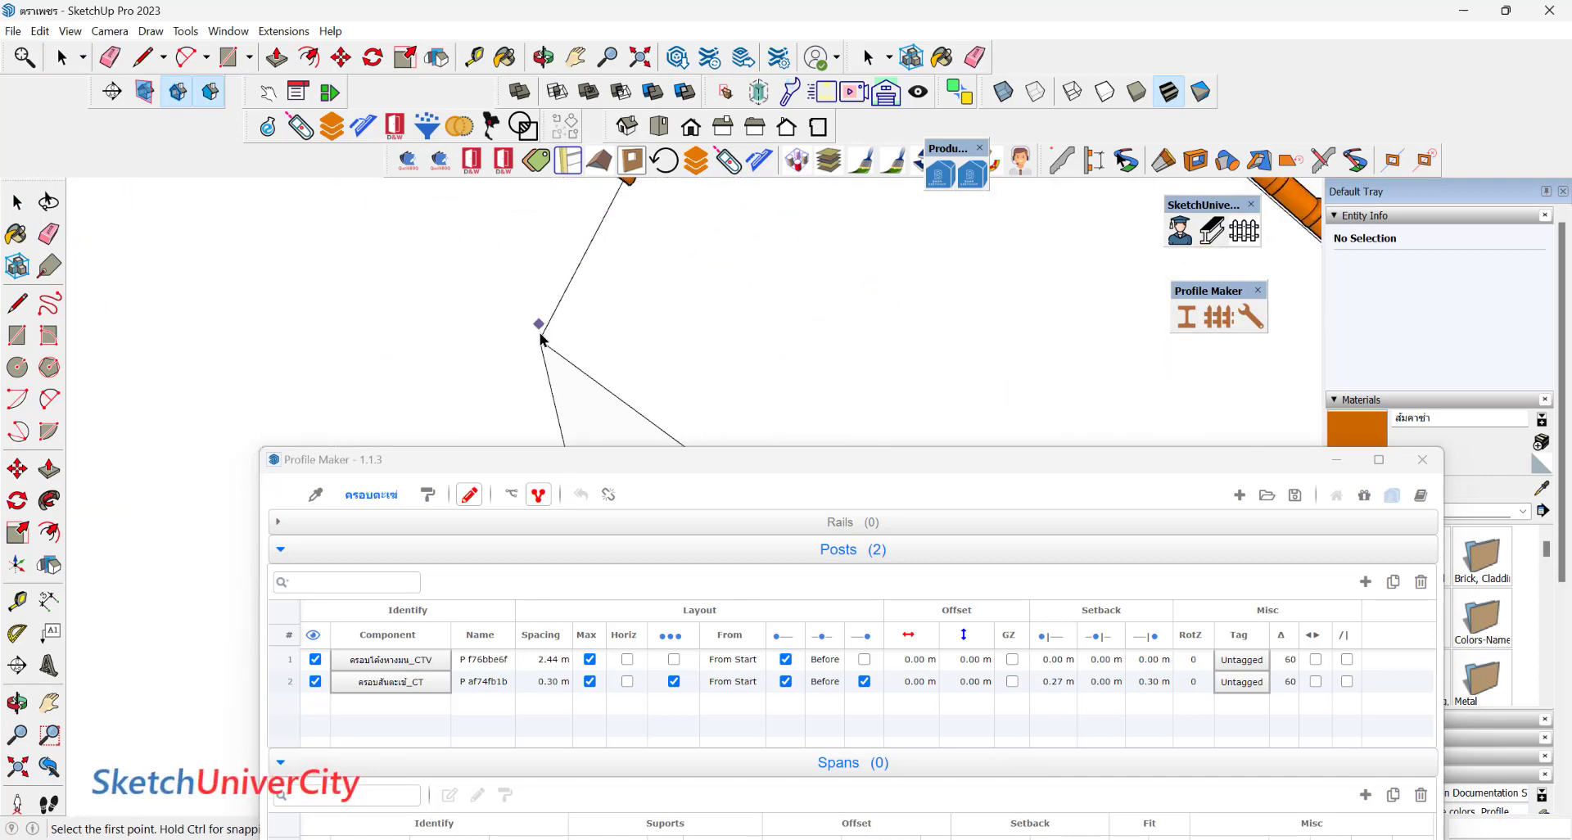
{"action": "scroll", "coordinate": [532, 347], "scroll_direction": "down", "scroll_amount": 5}
{"action": "scroll", "coordinate": [503, 311], "scroll_direction": "up", "scroll_amount": 2}
{"action": "scroll", "coordinate": [503, 311], "scroll_direction": "up", "scroll_amount": 2}
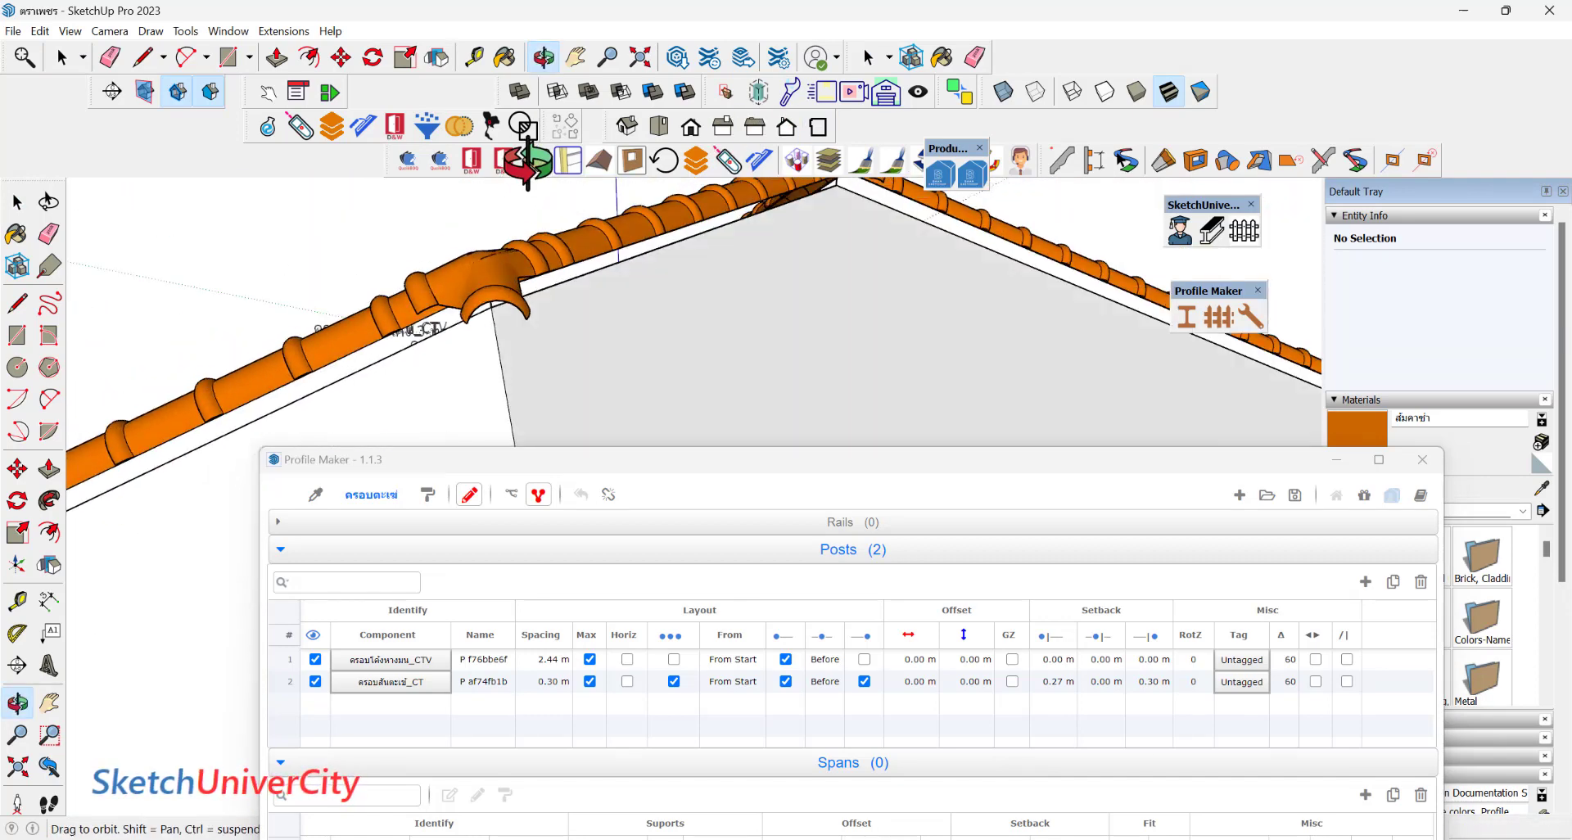
{"action": "scroll", "coordinate": [503, 311], "scroll_direction": "up", "scroll_amount": 2}
{"action": "double_click", "coordinate": [485, 322]}
Open the new hip-cap group and inspect one of its cap fittings.
{"action": "scroll", "coordinate": [508, 298], "scroll_direction": "down", "scroll_amount": 3}
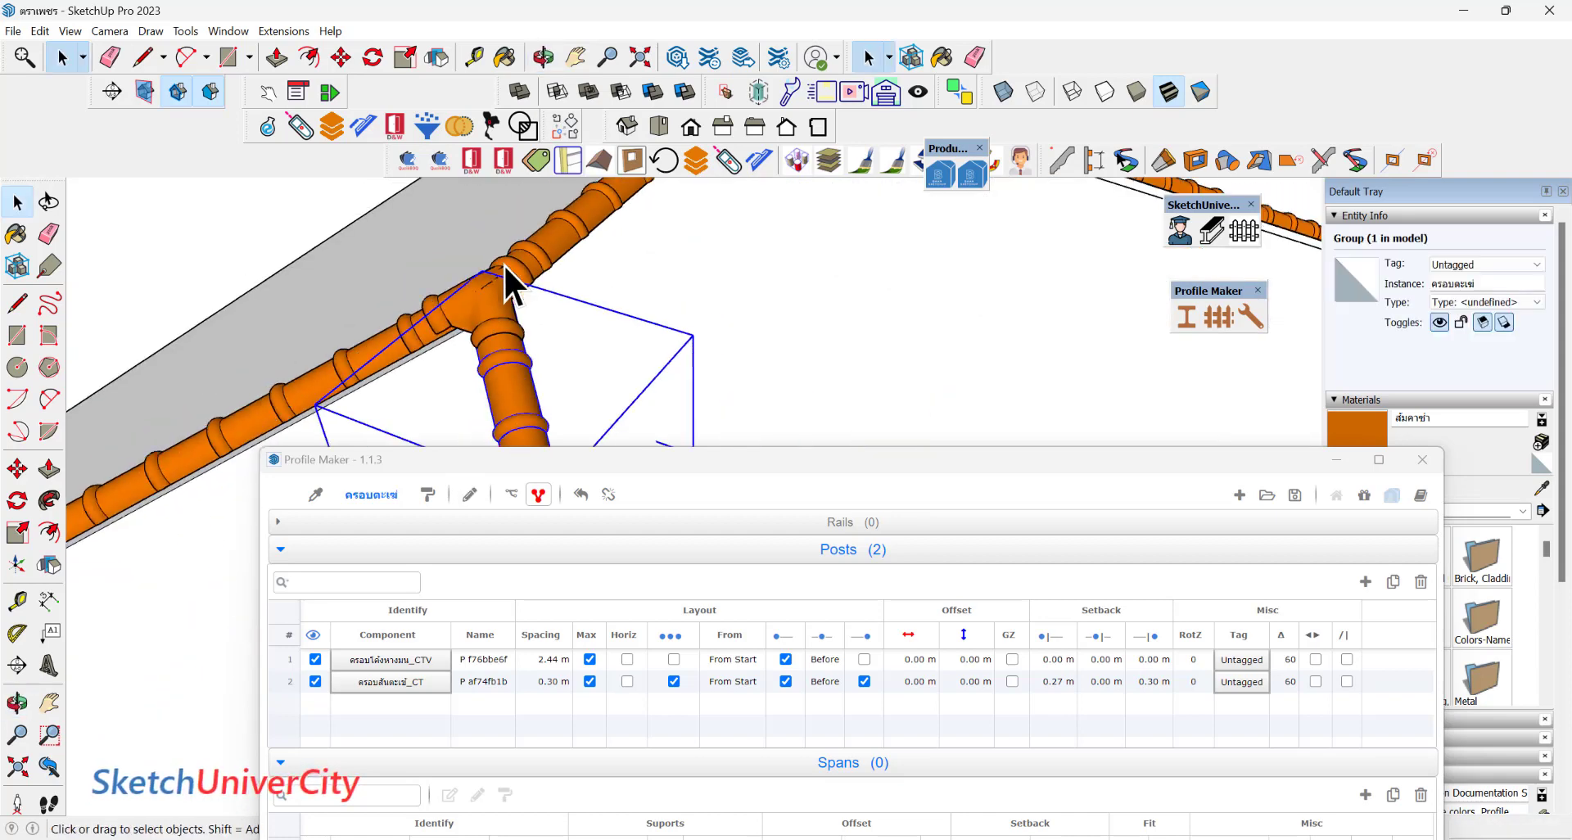
{"action": "scroll", "coordinate": [516, 288], "scroll_direction": "down", "scroll_amount": 3}
{"action": "scroll", "coordinate": [524, 295], "scroll_direction": "down", "scroll_amount": 2}
{"action": "scroll", "coordinate": [492, 271], "scroll_direction": "down", "scroll_amount": 3}
{"action": "left_click", "coordinate": [496, 243]}
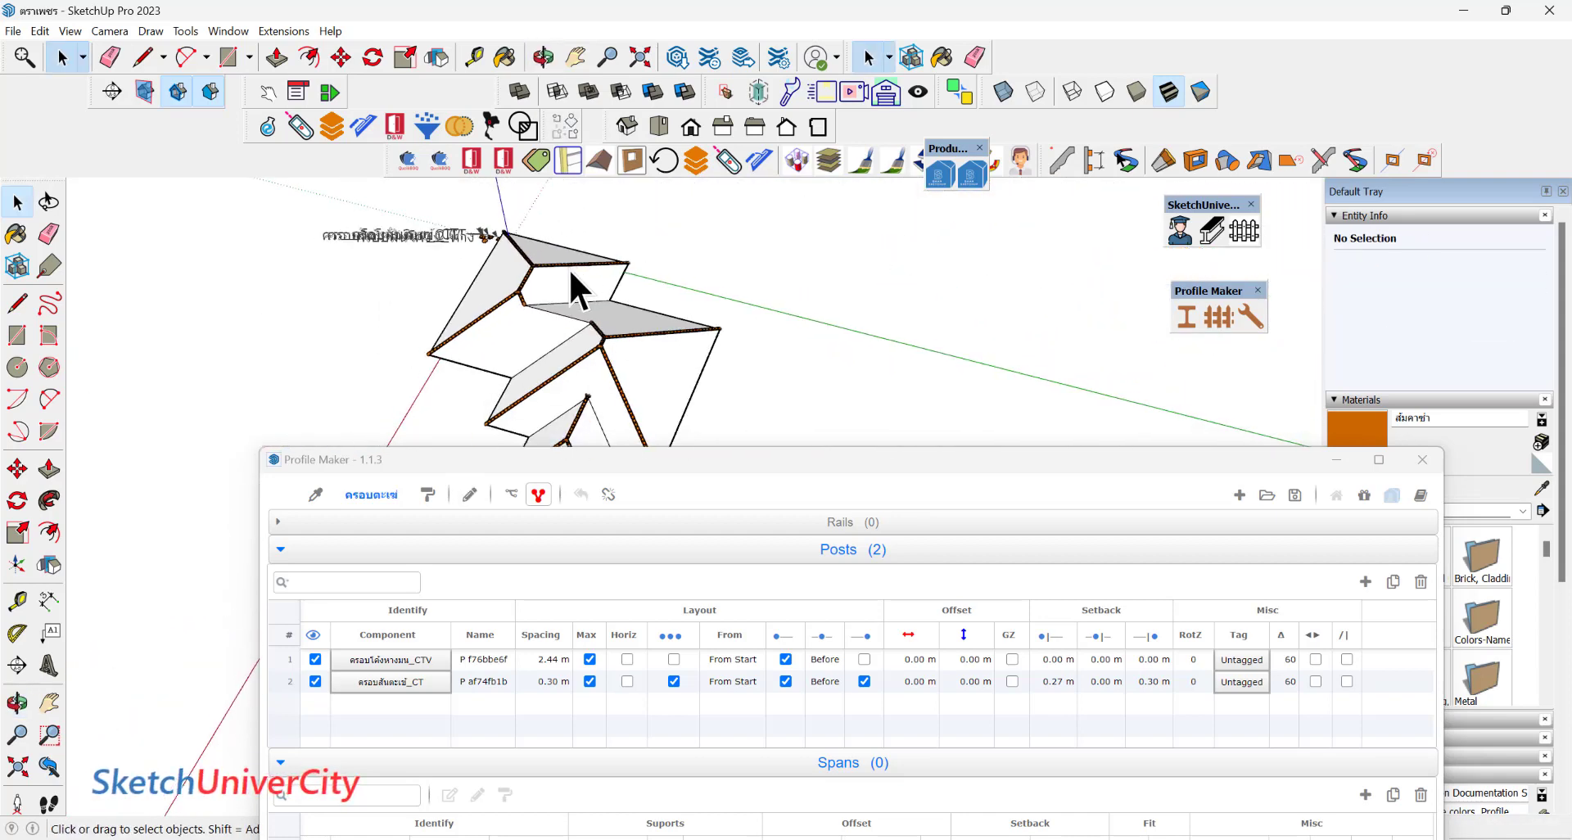
{"action": "scroll", "coordinate": [569, 268], "scroll_direction": "up", "scroll_amount": 2}
{"action": "scroll", "coordinate": [583, 365], "scroll_direction": "up", "scroll_amount": 4}
{"action": "scroll", "coordinate": [586, 291], "scroll_direction": "up", "scroll_amount": 3}
{"action": "double_click", "coordinate": [595, 280]}
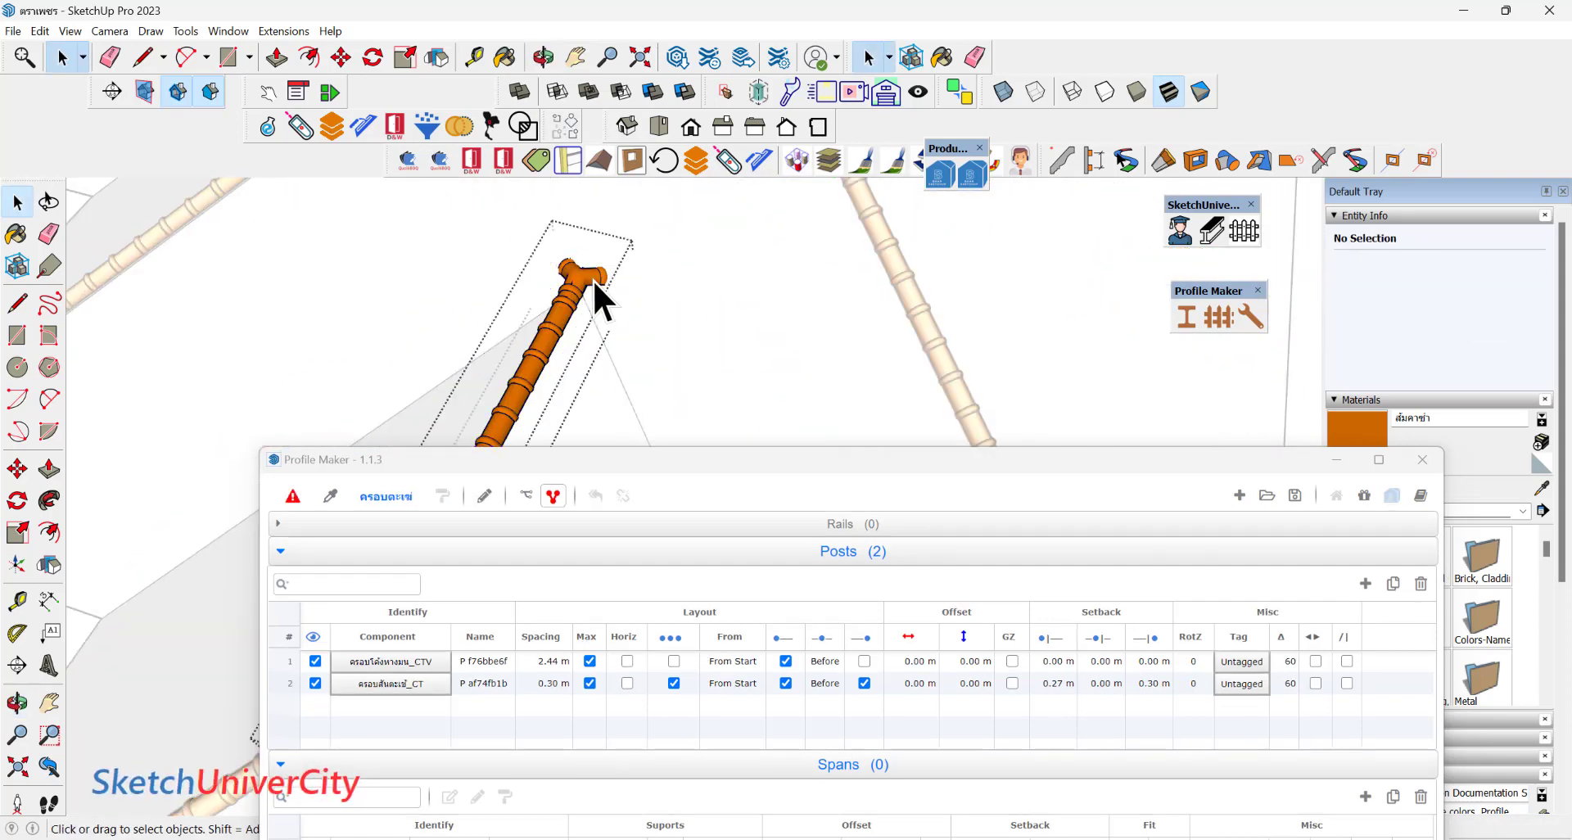
{"action": "left_click", "coordinate": [595, 280]}
{"action": "scroll", "coordinate": [594, 282], "scroll_direction": "down", "scroll_amount": 3}
{"action": "left_click", "coordinate": [573, 323]}
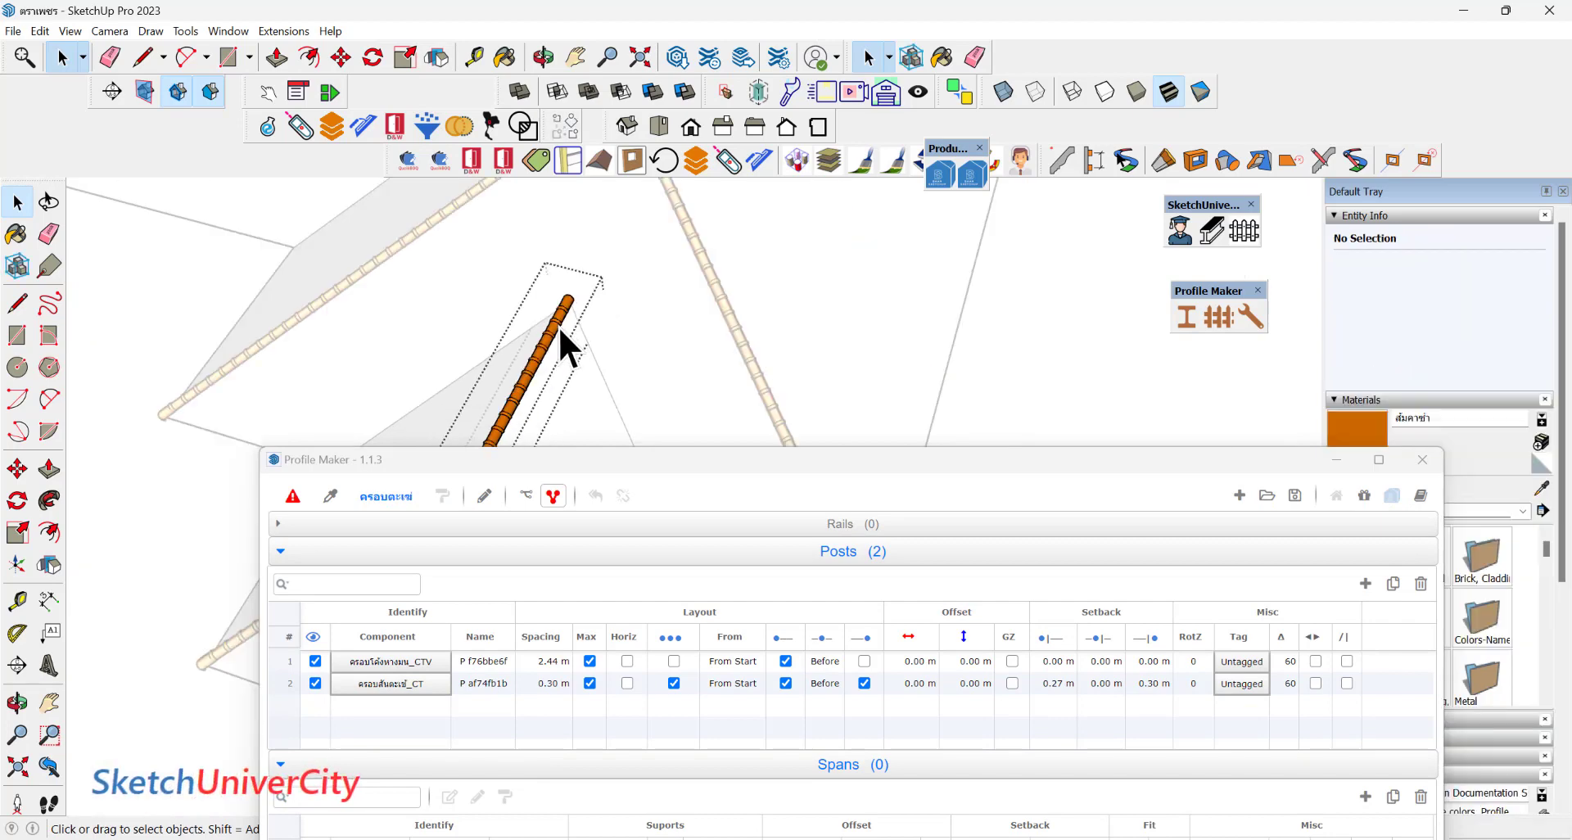
Inspect the cap run's end fitting inside its group, then exit group editing.
{"action": "scroll", "coordinate": [559, 326], "scroll_direction": "down", "scroll_amount": 3}
{"action": "scroll", "coordinate": [515, 295], "scroll_direction": "down", "scroll_amount": 3}
{"action": "scroll", "coordinate": [534, 255], "scroll_direction": "up", "scroll_amount": 2}
{"action": "scroll", "coordinate": [496, 222], "scroll_direction": "up", "scroll_amount": 3}
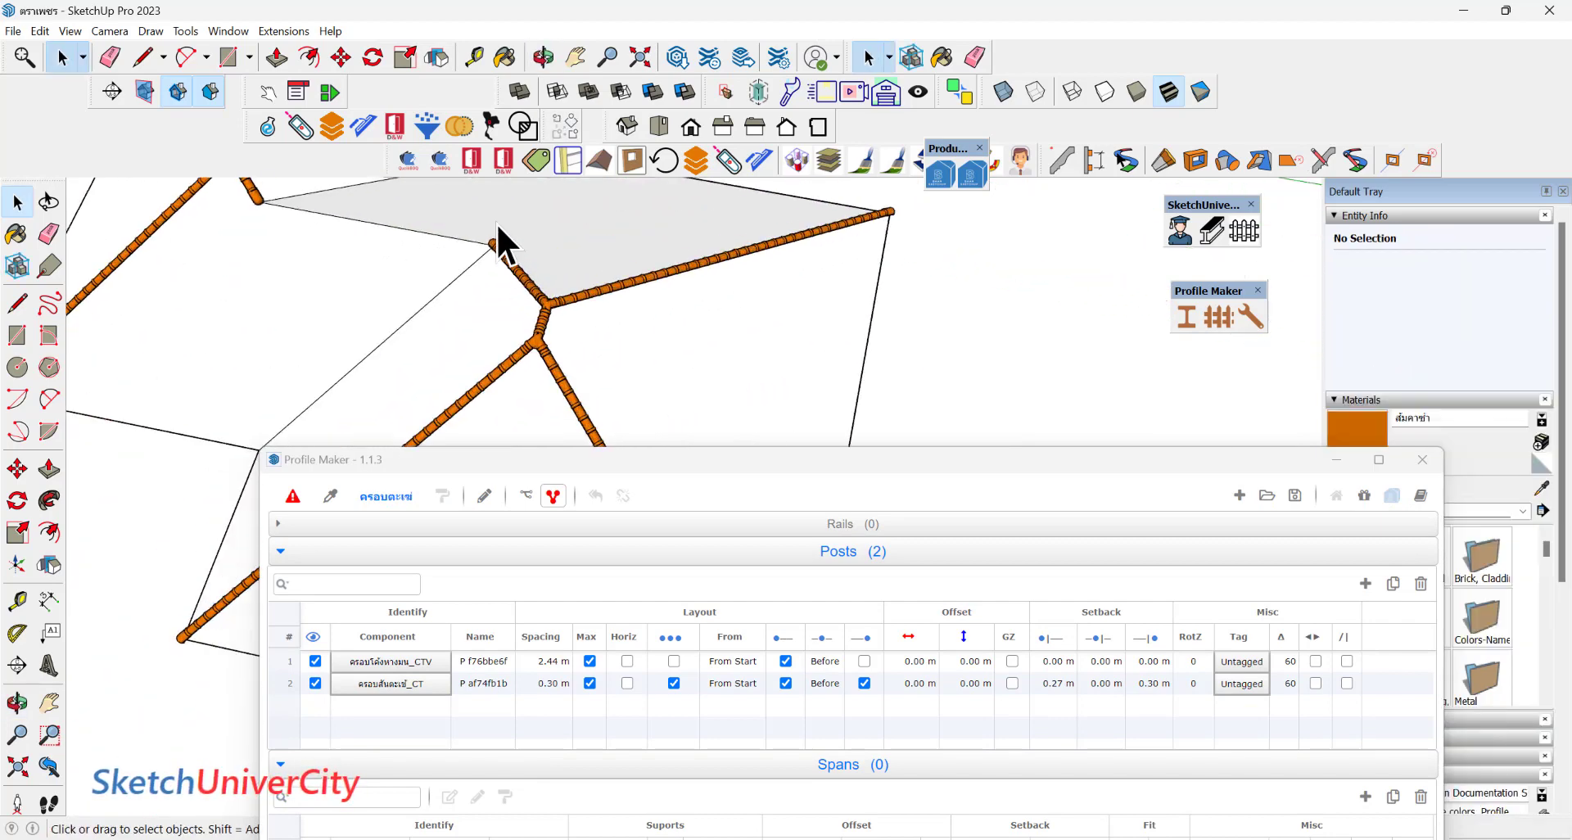
{"action": "scroll", "coordinate": [494, 254], "scroll_direction": "up", "scroll_amount": 3}
{"action": "scroll", "coordinate": [514, 256], "scroll_direction": "up", "scroll_amount": 2}
{"action": "left_click", "coordinate": [514, 259]}
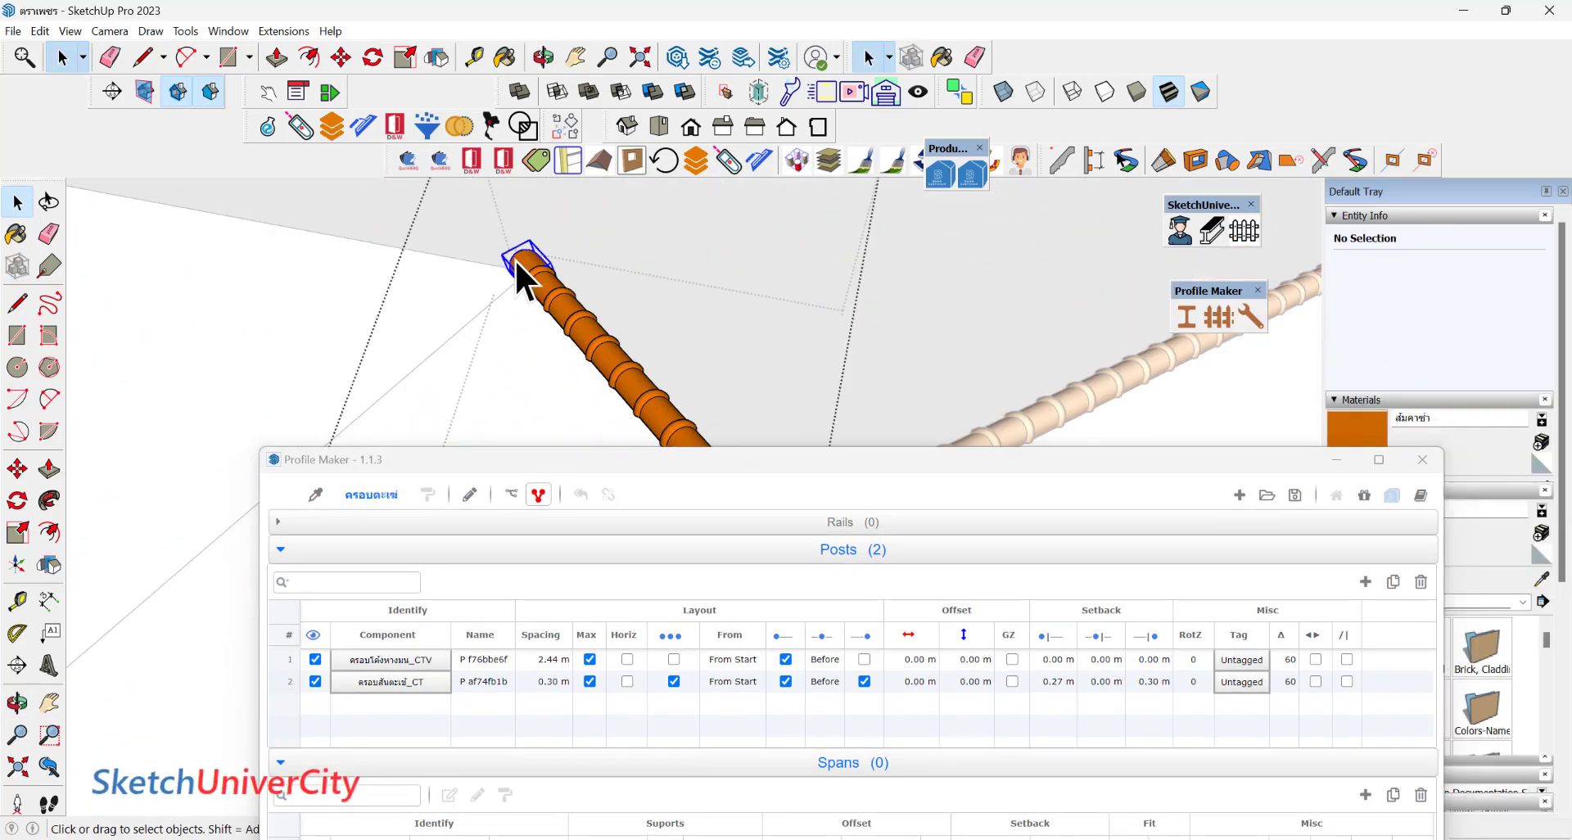
{"action": "double_click", "coordinate": [514, 259]}
{"action": "scroll", "coordinate": [593, 252], "scroll_direction": "down", "scroll_amount": 3}
{"action": "scroll", "coordinate": [593, 253], "scroll_direction": "down", "scroll_amount": 2}
{"action": "key", "text": "Escape"}
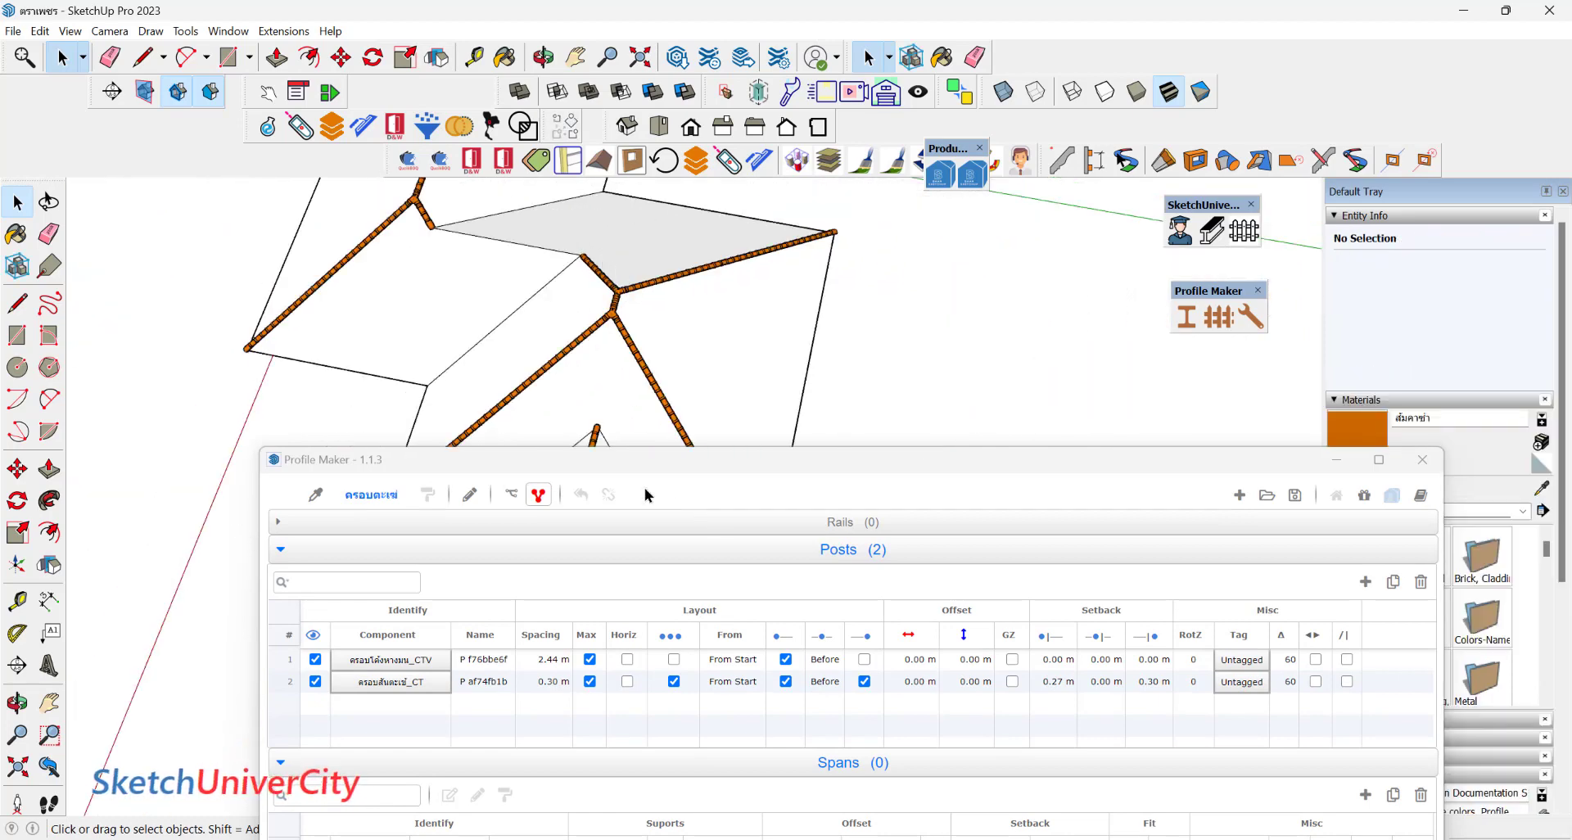
Pick up the ridge-cap assembly from an existing ridge to reuse it.
{"action": "left_click", "coordinate": [316, 494]}
{"action": "left_click", "coordinate": [666, 274]}
{"action": "scroll", "coordinate": [574, 303], "scroll_direction": "up", "scroll_amount": 5}
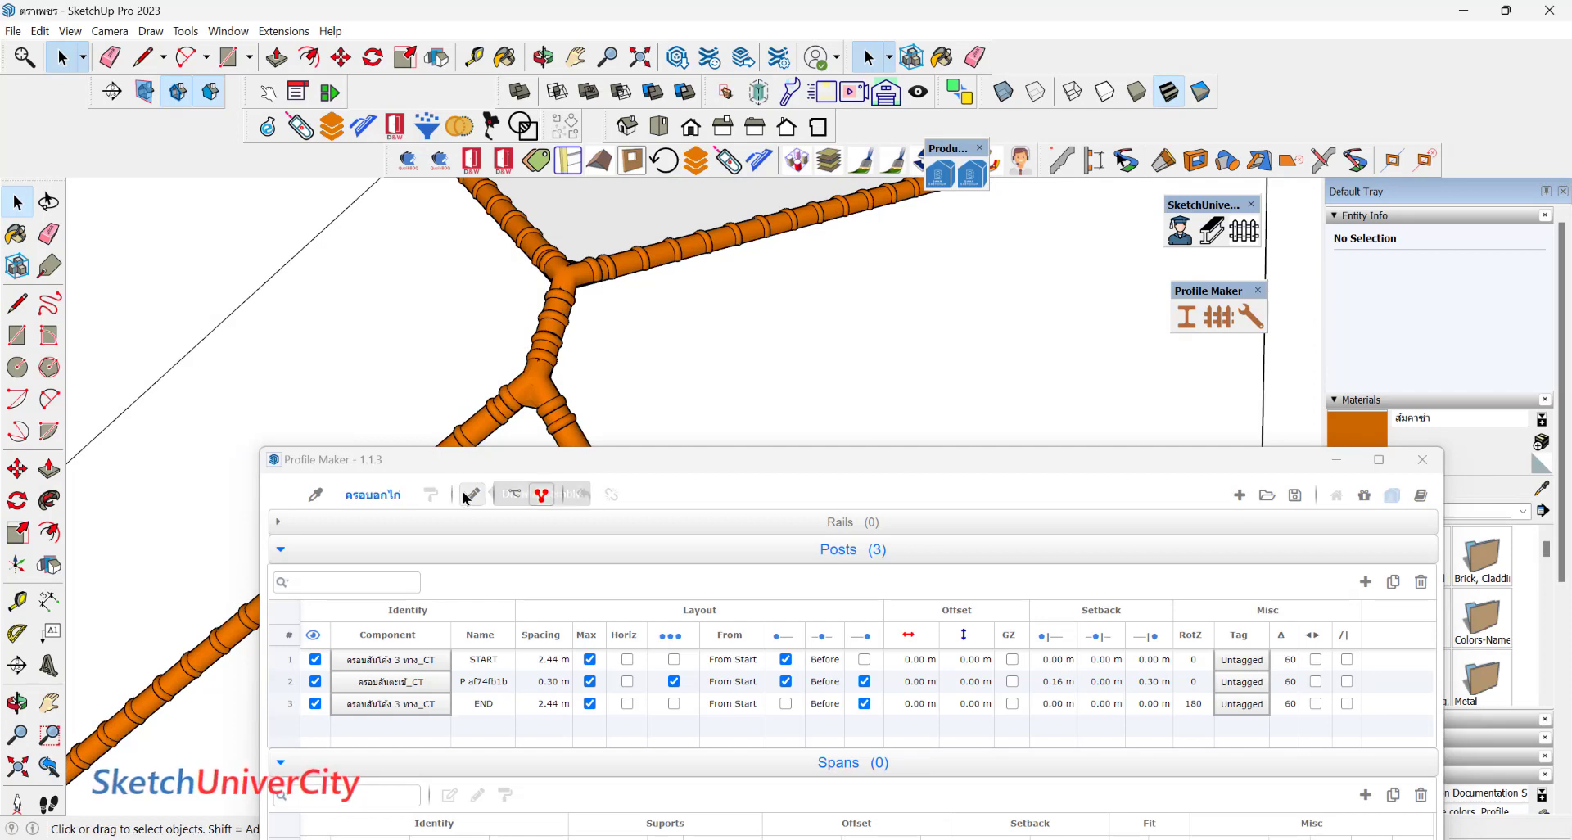
{"action": "scroll", "coordinate": [655, 409], "scroll_direction": "down", "scroll_amount": 5}
{"action": "scroll", "coordinate": [397, 280], "scroll_direction": "up", "scroll_amount": 4}
{"action": "scroll", "coordinate": [207, 213], "scroll_direction": "up", "scroll_amount": 3}
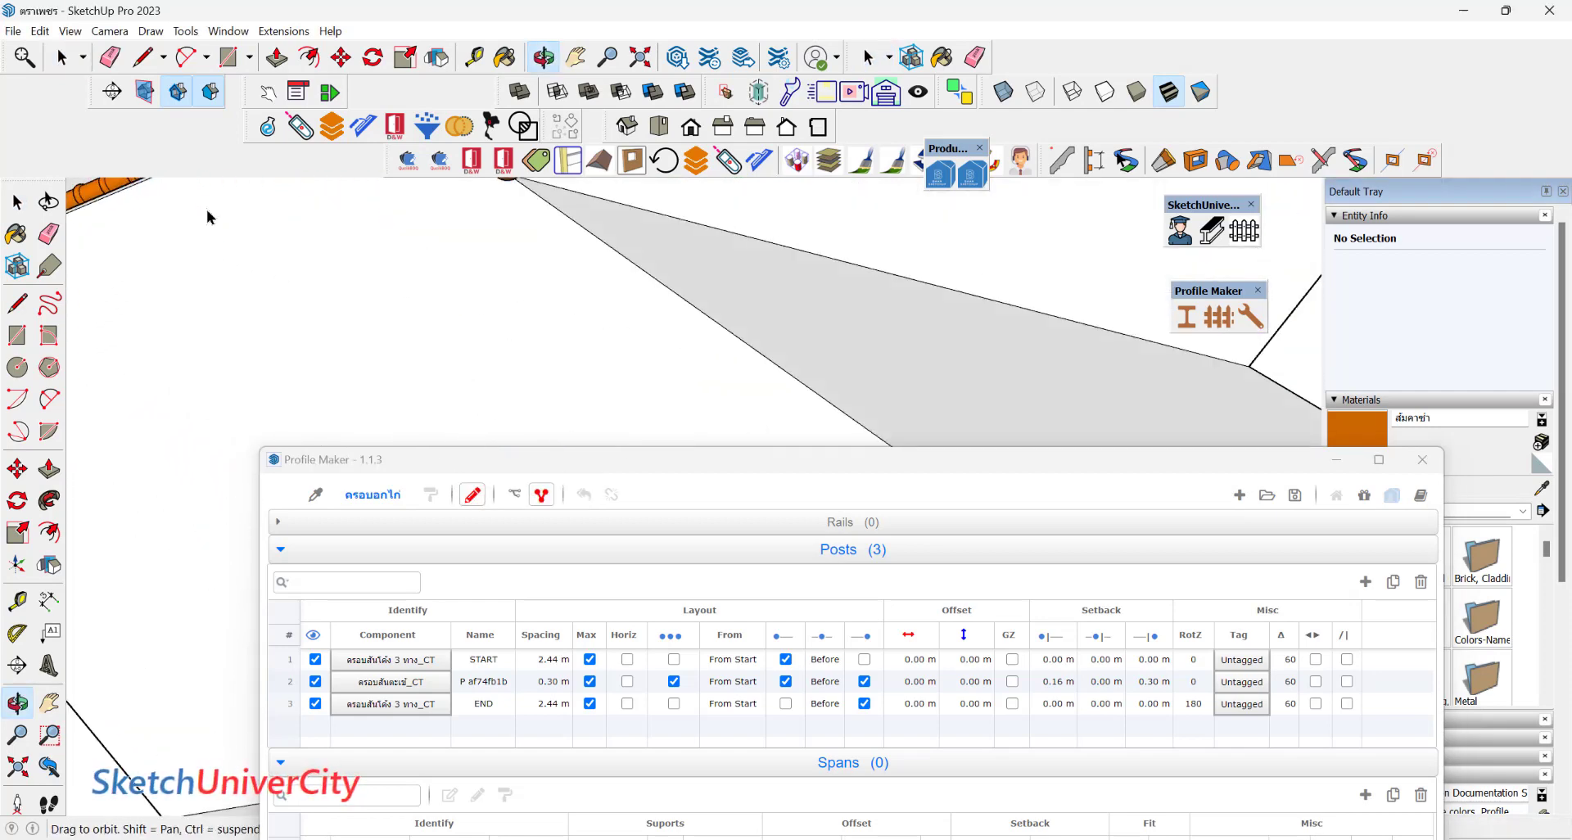
{"action": "scroll", "coordinate": [606, 305], "scroll_direction": "down", "scroll_amount": 2}
{"action": "scroll", "coordinate": [737, 308], "scroll_direction": "down", "scroll_amount": 5}
{"action": "scroll", "coordinate": [778, 254], "scroll_direction": "up", "scroll_amount": 5}
{"action": "scroll", "coordinate": [778, 270], "scroll_direction": "down", "scroll_amount": 3}
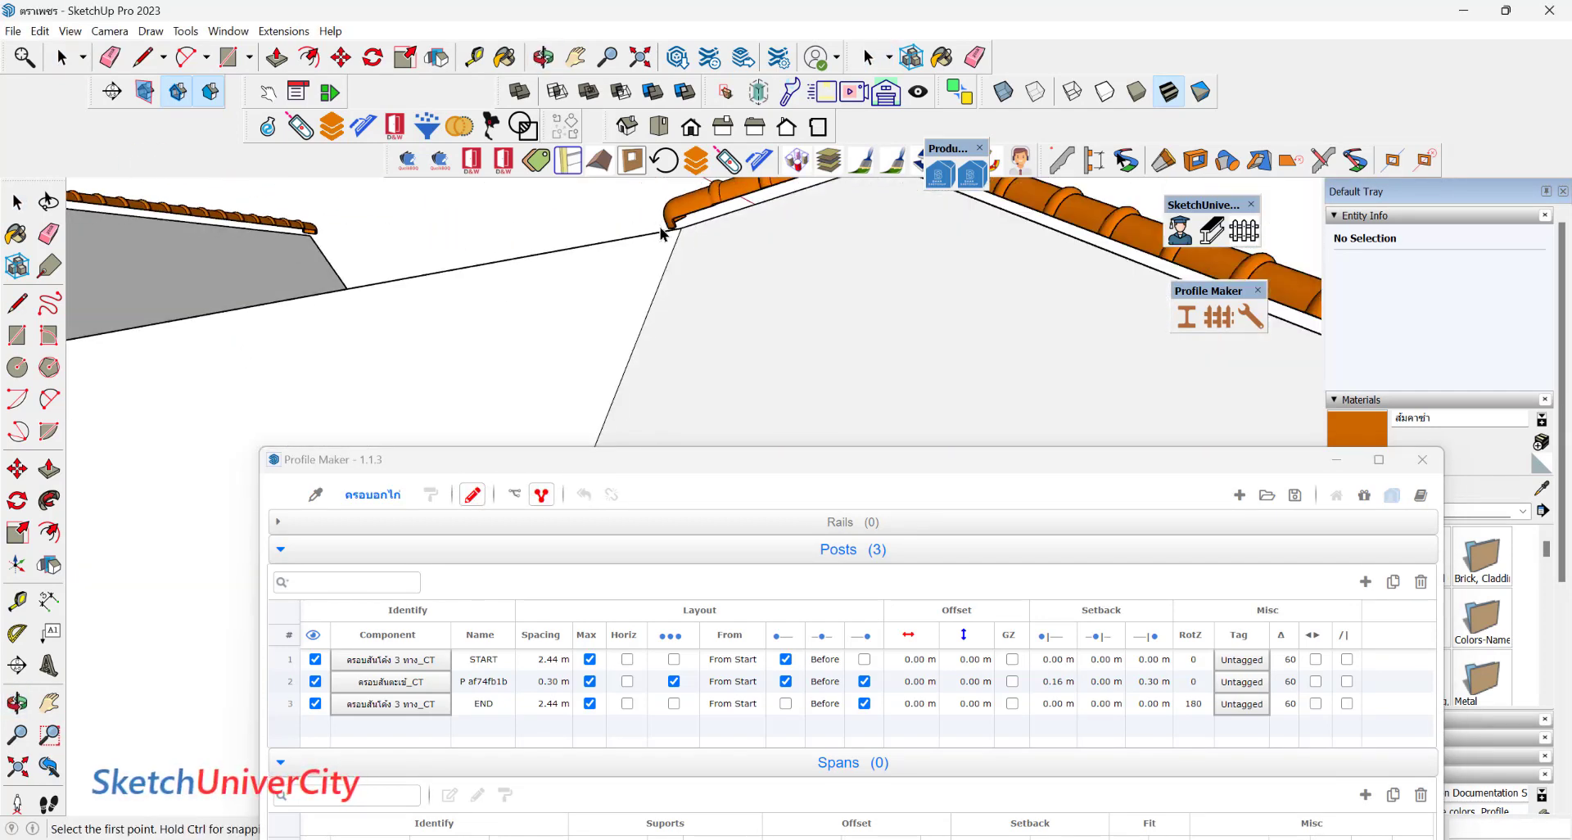
{"action": "scroll", "coordinate": [815, 289], "scroll_direction": "up", "scroll_amount": 3}
Draw a new orange ridge-cap run from one roof corner to the far corner.
{"action": "left_click", "coordinate": [892, 259]}
{"action": "scroll", "coordinate": [909, 250], "scroll_direction": "down", "scroll_amount": 2}
{"action": "scroll", "coordinate": [930, 246], "scroll_direction": "down", "scroll_amount": 2}
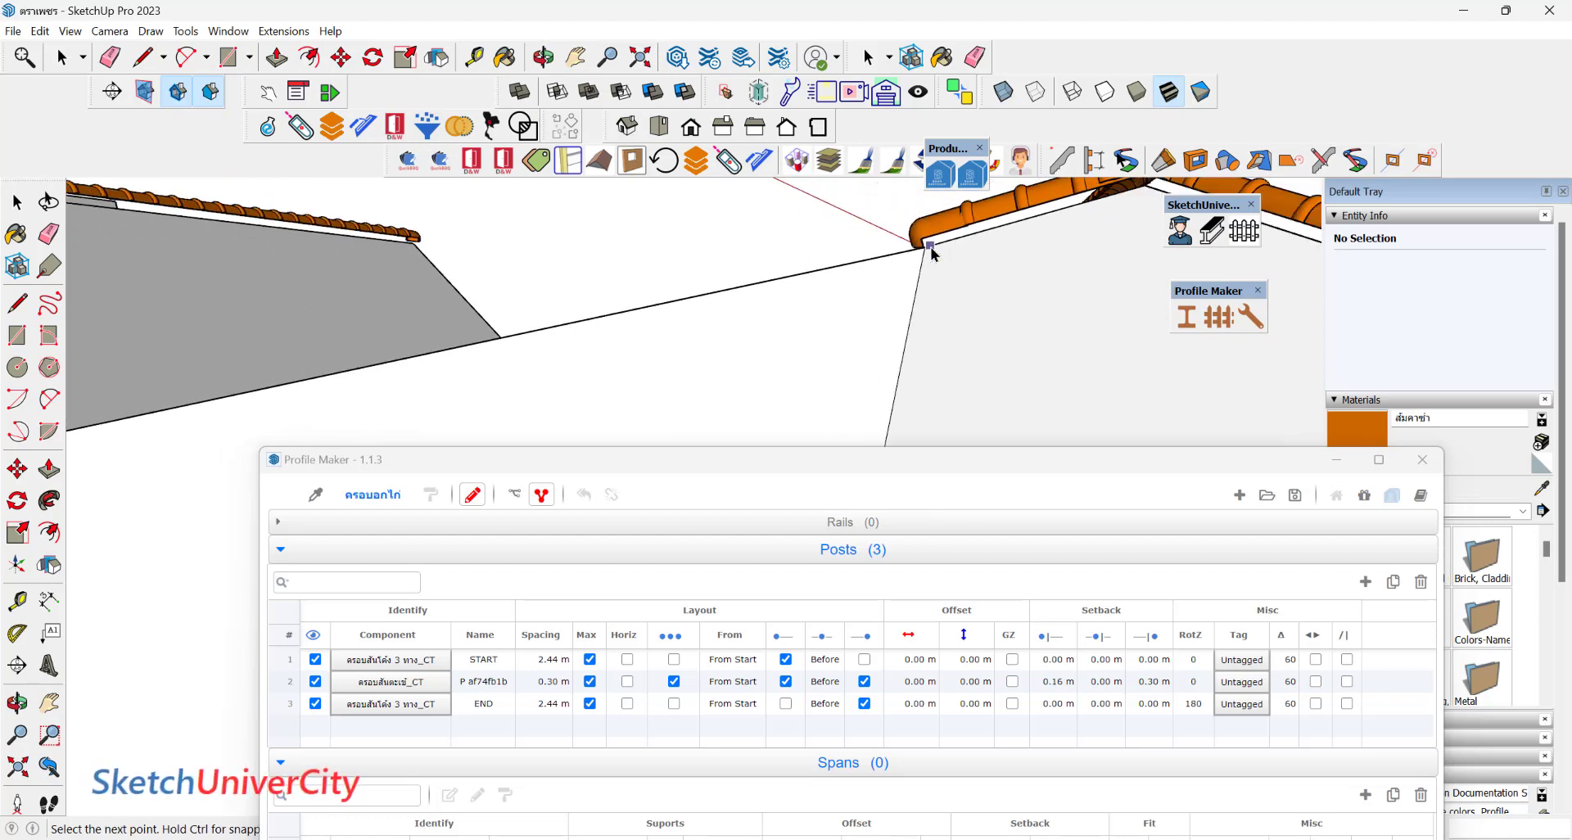
{"action": "scroll", "coordinate": [871, 271], "scroll_direction": "down", "scroll_amount": 2}
{"action": "scroll", "coordinate": [521, 331], "scroll_direction": "up", "scroll_amount": 3}
{"action": "left_click", "coordinate": [506, 350]}
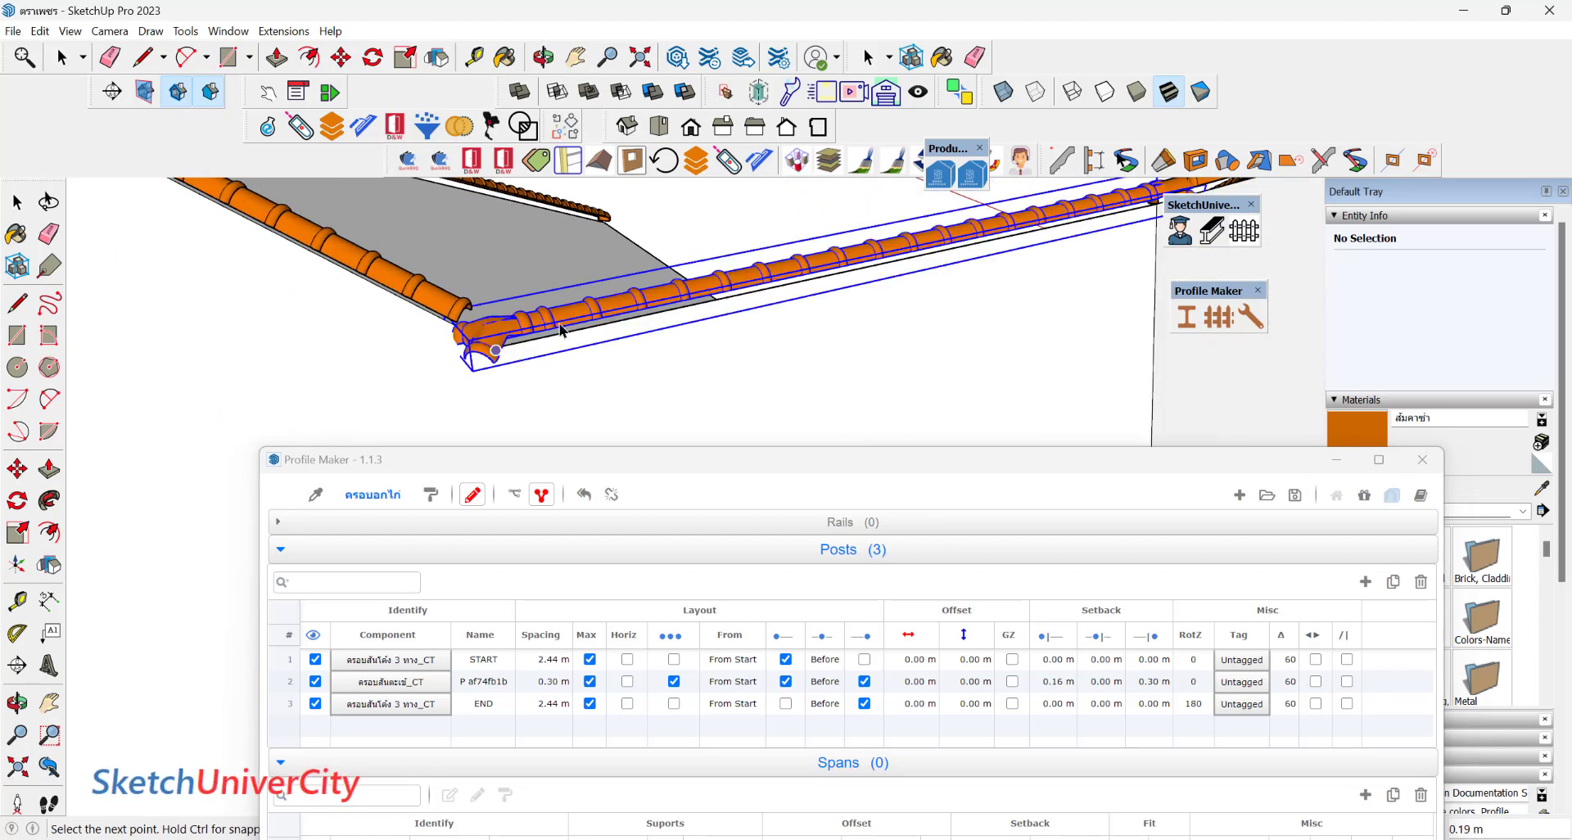
{"action": "scroll", "coordinate": [483, 385], "scroll_direction": "down", "scroll_amount": 2}
{"action": "scroll", "coordinate": [487, 434], "scroll_direction": "up", "scroll_amount": 2}
{"action": "scroll", "coordinate": [483, 393], "scroll_direction": "down", "scroll_amount": 2}
{"action": "scroll", "coordinate": [488, 331], "scroll_direction": "down", "scroll_amount": 2}
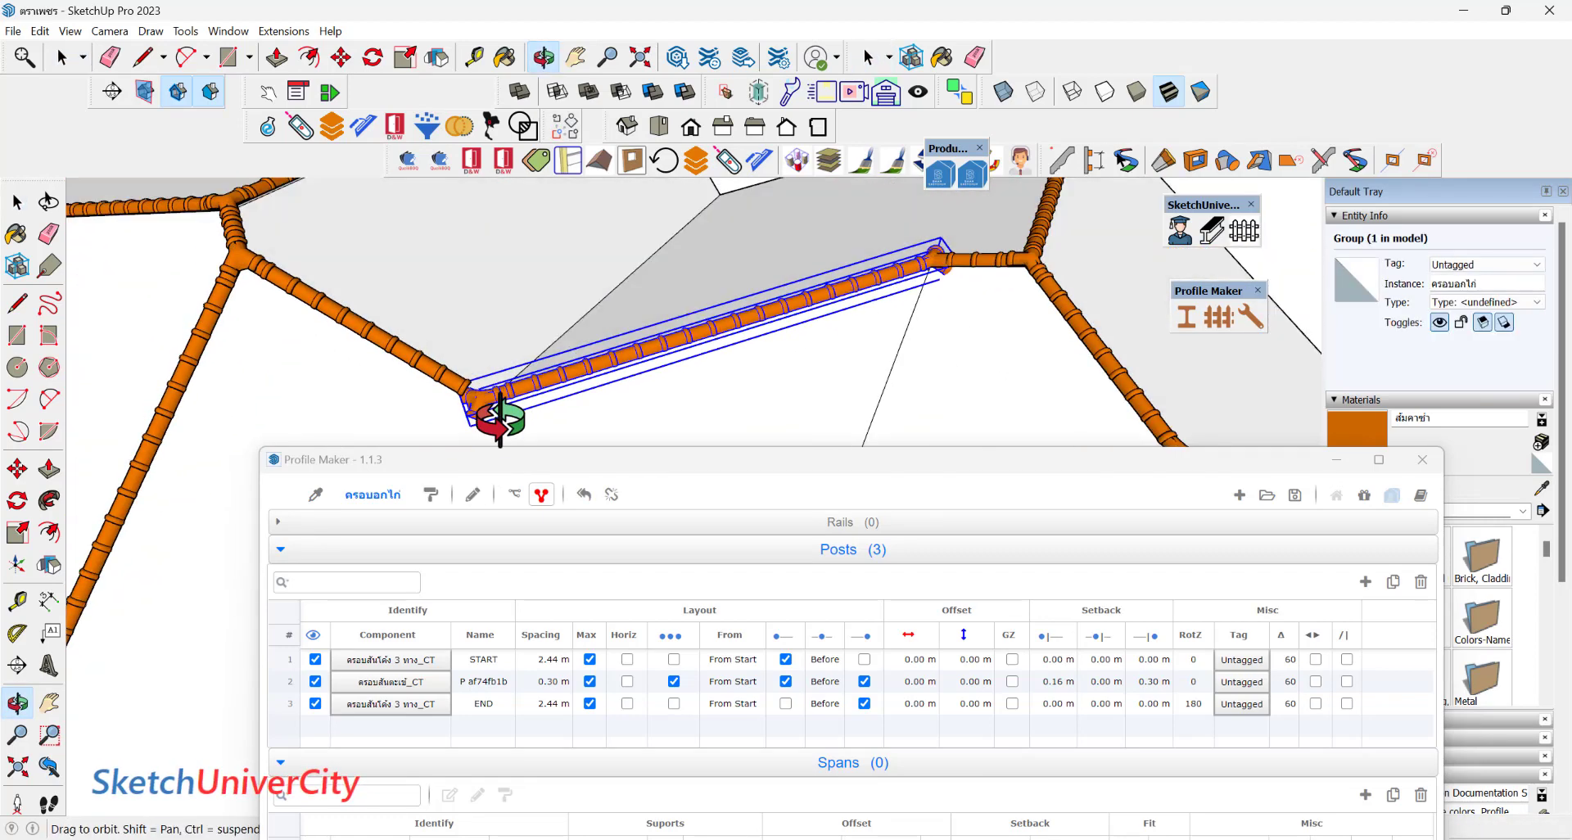
{"action": "scroll", "coordinate": [512, 426], "scroll_direction": "down", "scroll_amount": 2}
{"action": "scroll", "coordinate": [492, 393], "scroll_direction": "up", "scroll_amount": 3}
{"action": "scroll", "coordinate": [474, 375], "scroll_direction": "up", "scroll_amount": 2}
Check the end fitting, then open the cap run at the junction and pick the adjacent cap piece.
{"action": "left_click", "coordinate": [474, 375]}
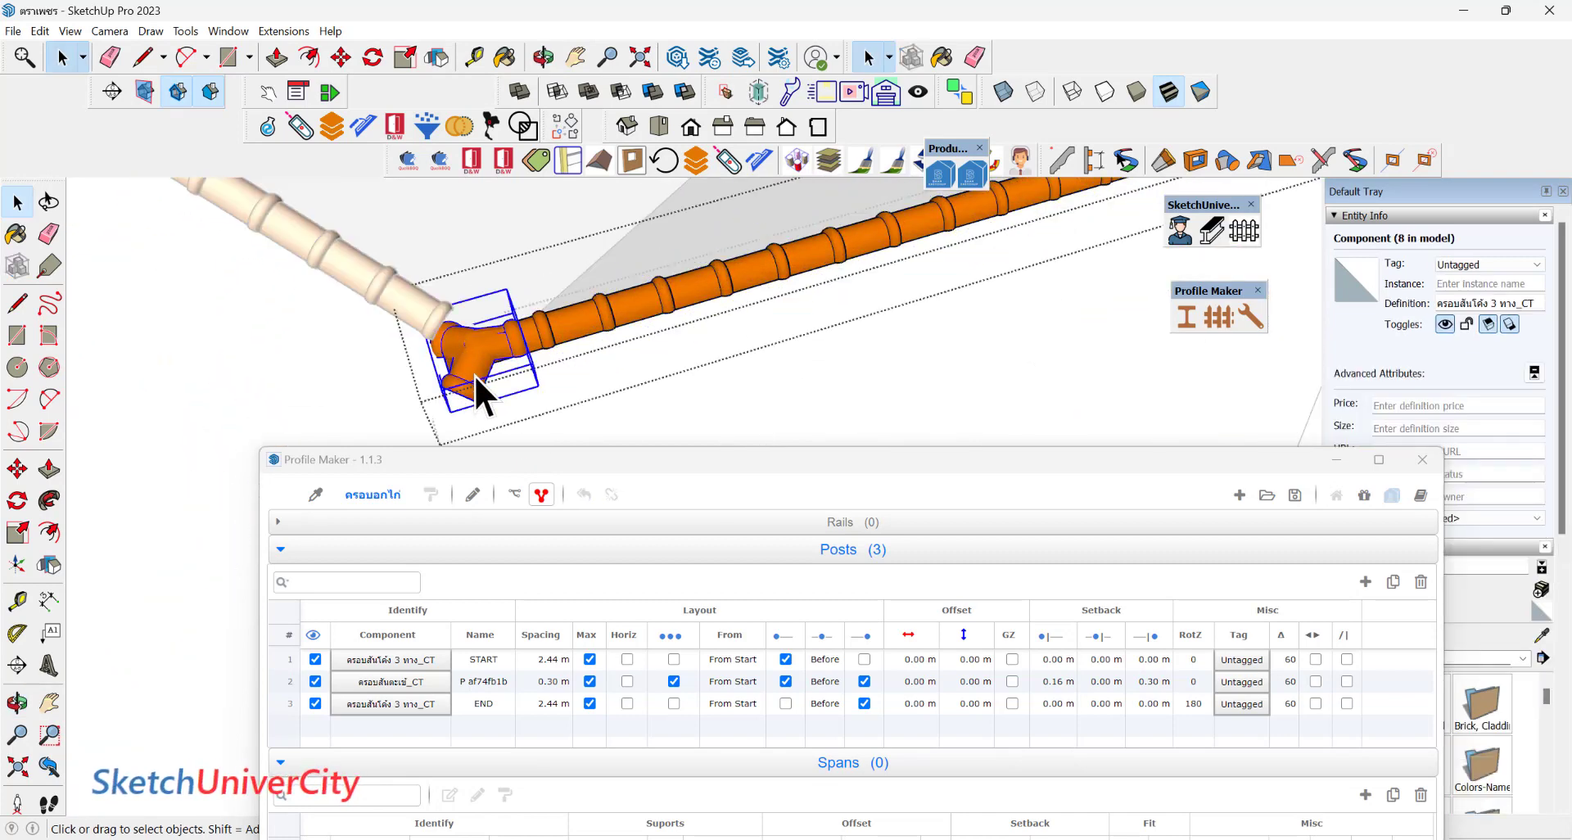
{"action": "scroll", "coordinate": [409, 389], "scroll_direction": "down", "scroll_amount": 3}
{"action": "scroll", "coordinate": [429, 409], "scroll_direction": "down", "scroll_amount": 2}
{"action": "left_click", "coordinate": [429, 410]}
{"action": "scroll", "coordinate": [802, 281], "scroll_direction": "up", "scroll_amount": 3}
{"action": "scroll", "coordinate": [794, 294], "scroll_direction": "up", "scroll_amount": 2}
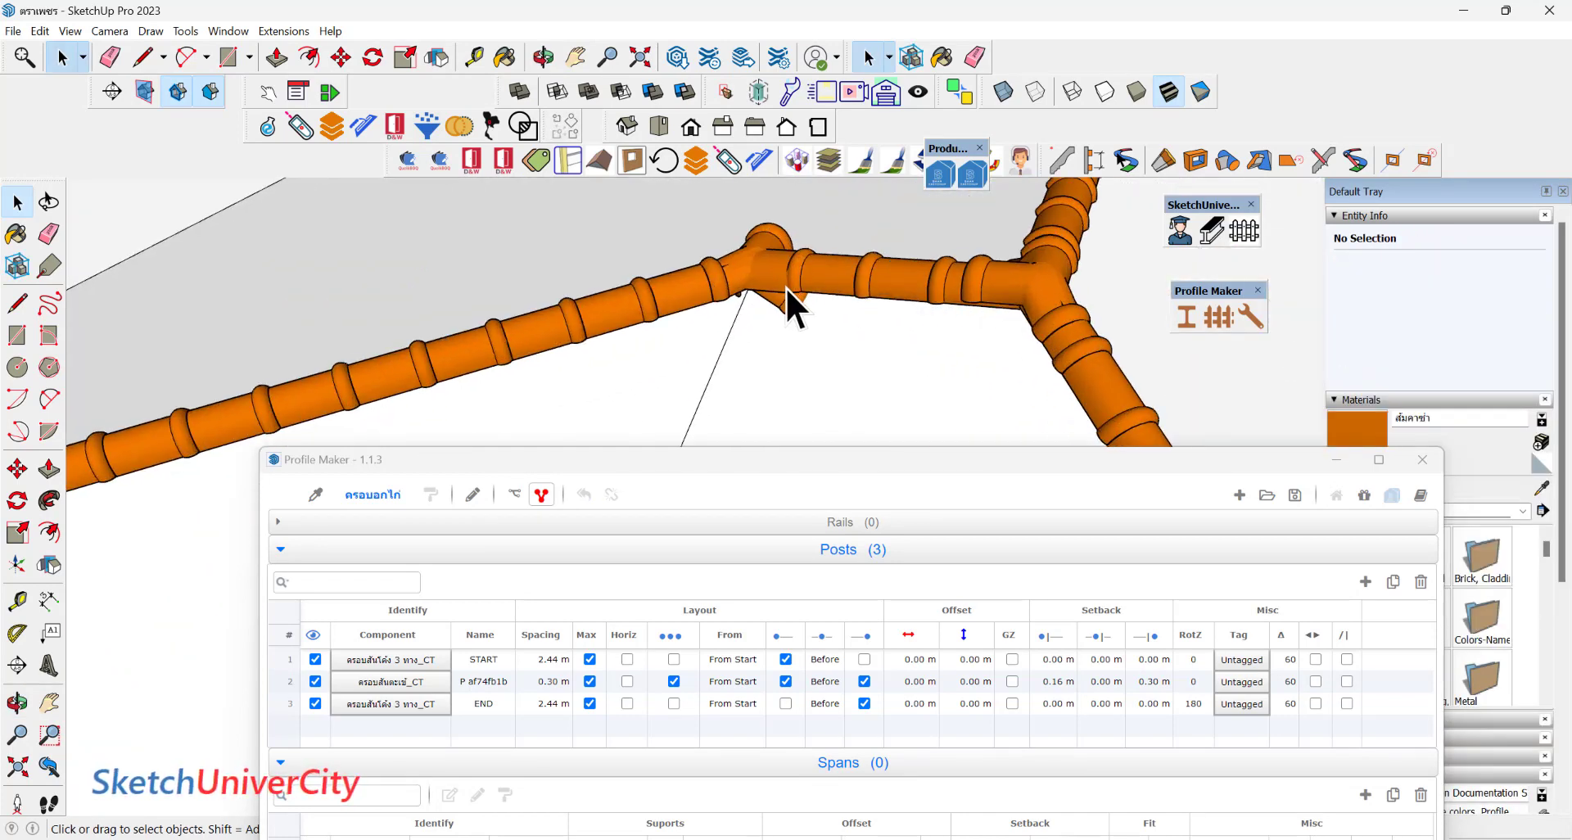
{"action": "left_click", "coordinate": [783, 306]}
{"action": "double_click", "coordinate": [783, 306]}
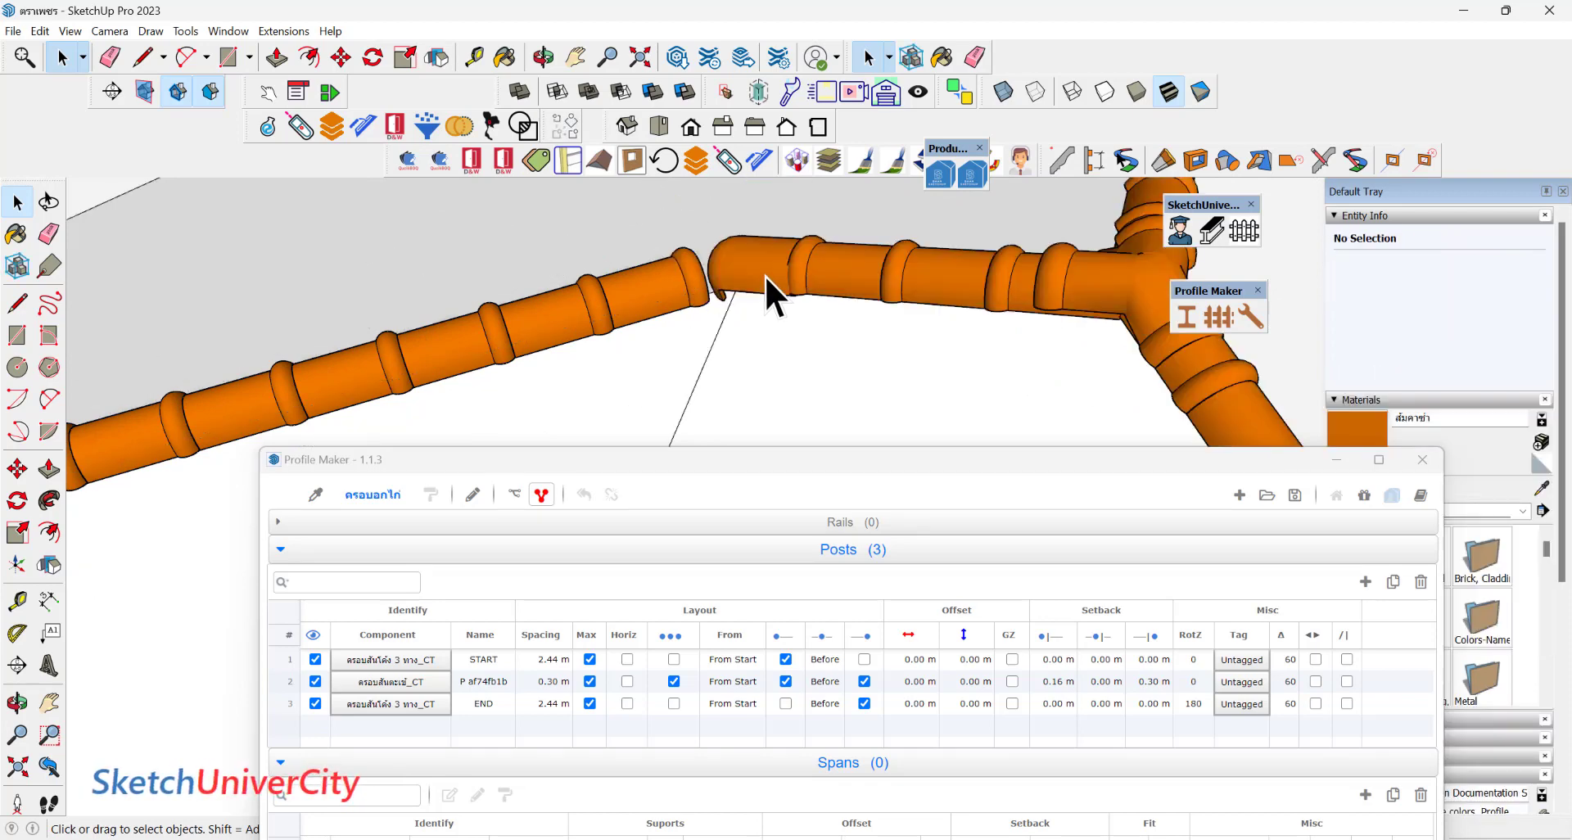
{"action": "left_click", "coordinate": [764, 273]}
Move the loose end cap piece along the ridge until it meets the neighbouring cap.
{"action": "scroll", "coordinate": [803, 283], "scroll_direction": "down", "scroll_amount": 3}
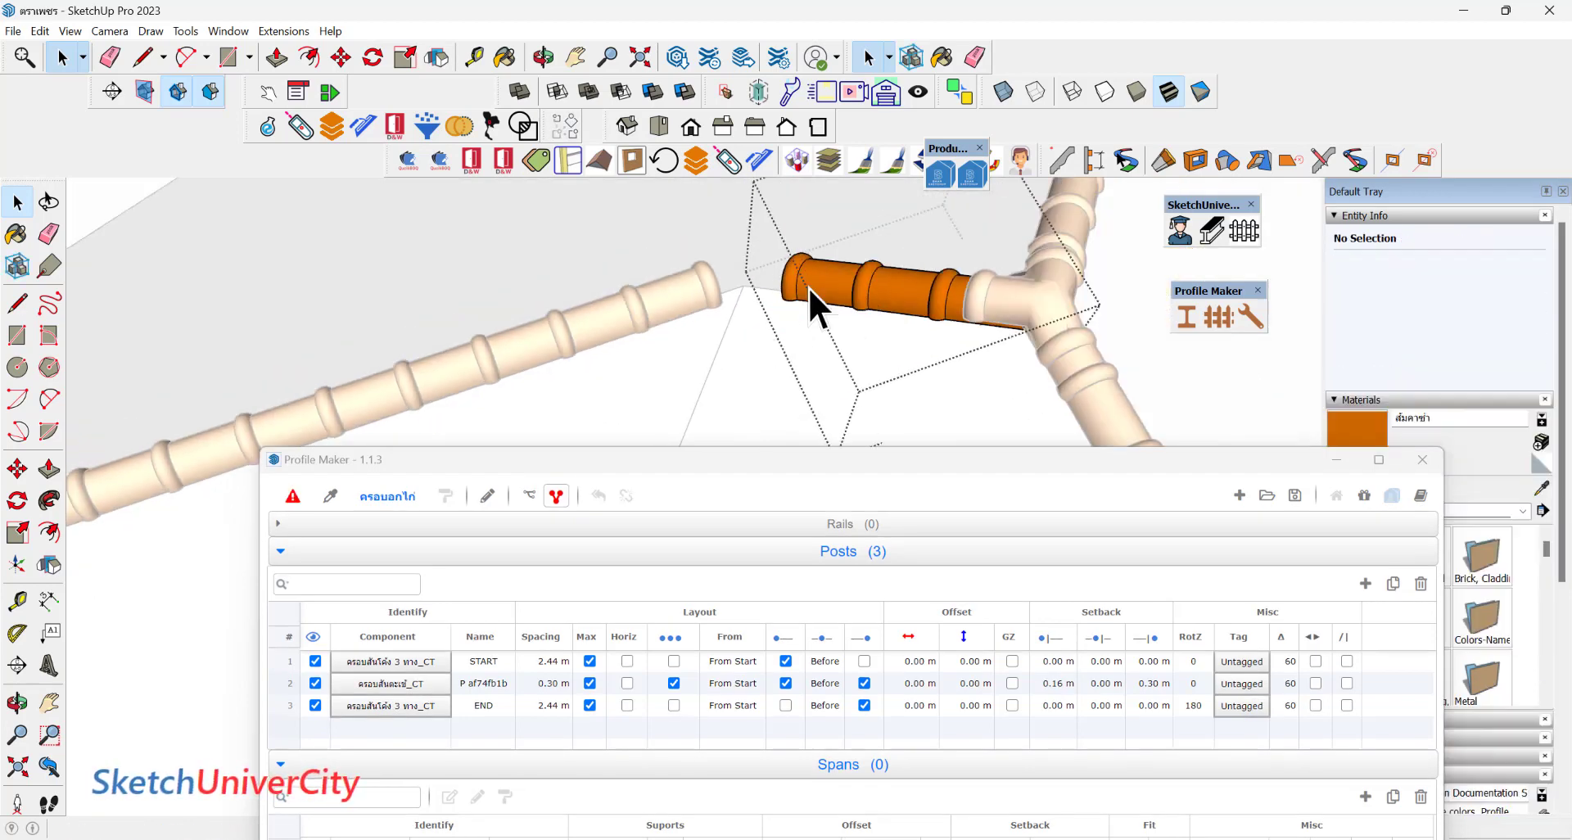
{"action": "scroll", "coordinate": [873, 262], "scroll_direction": "down", "scroll_amount": 2}
{"action": "scroll", "coordinate": [873, 262], "scroll_direction": "down", "scroll_amount": 2}
{"action": "scroll", "coordinate": [857, 264], "scroll_direction": "down", "scroll_amount": 2}
{"action": "scroll", "coordinate": [672, 259], "scroll_direction": "down", "scroll_amount": 2}
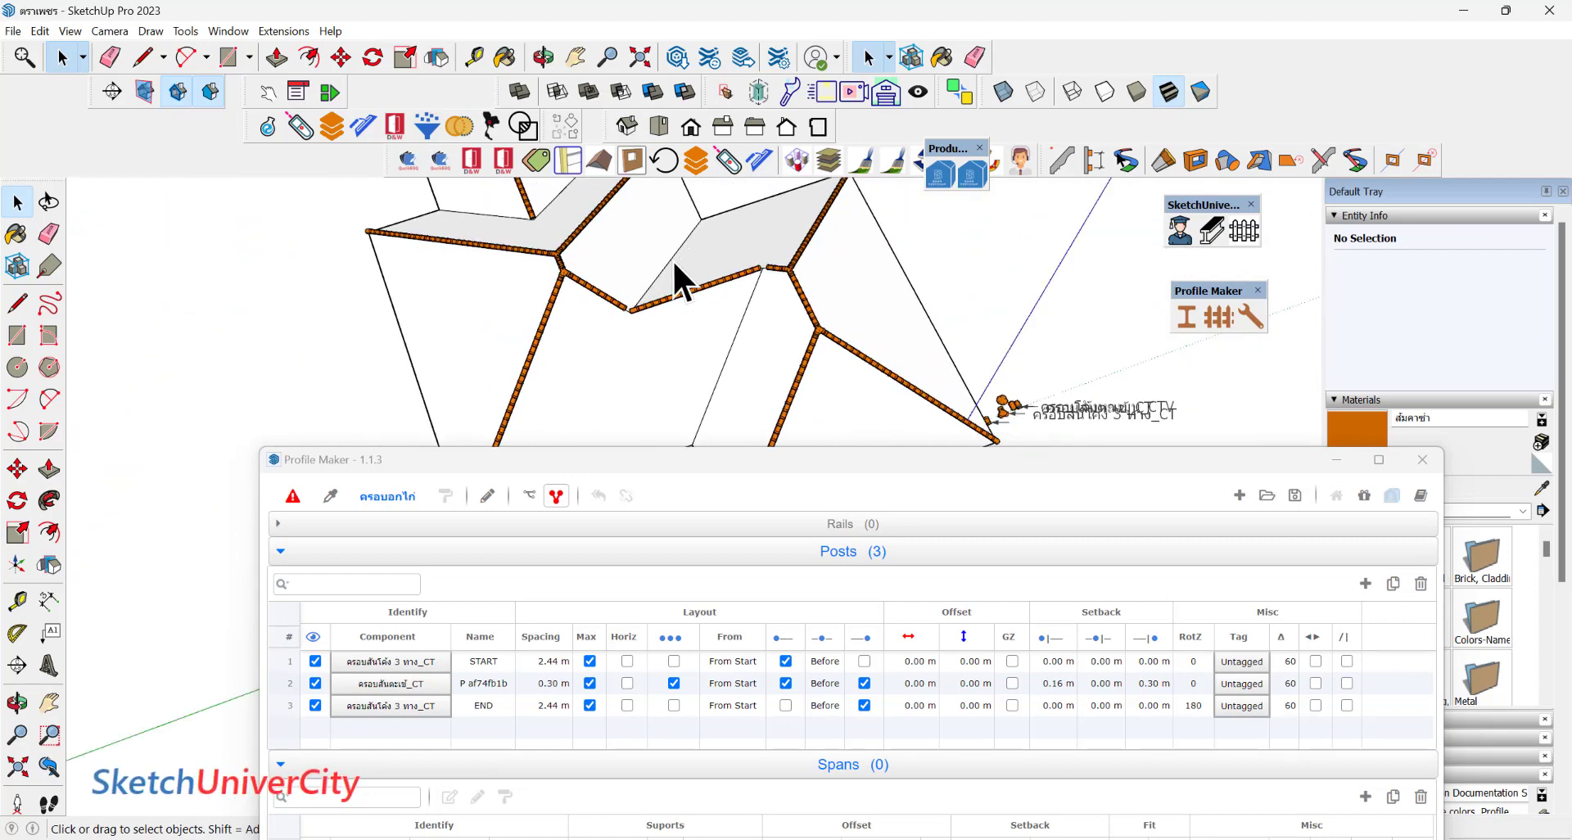
{"action": "scroll", "coordinate": [671, 249], "scroll_direction": "down", "scroll_amount": 1}
{"action": "scroll", "coordinate": [663, 262], "scroll_direction": "up", "scroll_amount": 2}
{"action": "scroll", "coordinate": [631, 301], "scroll_direction": "up", "scroll_amount": 3}
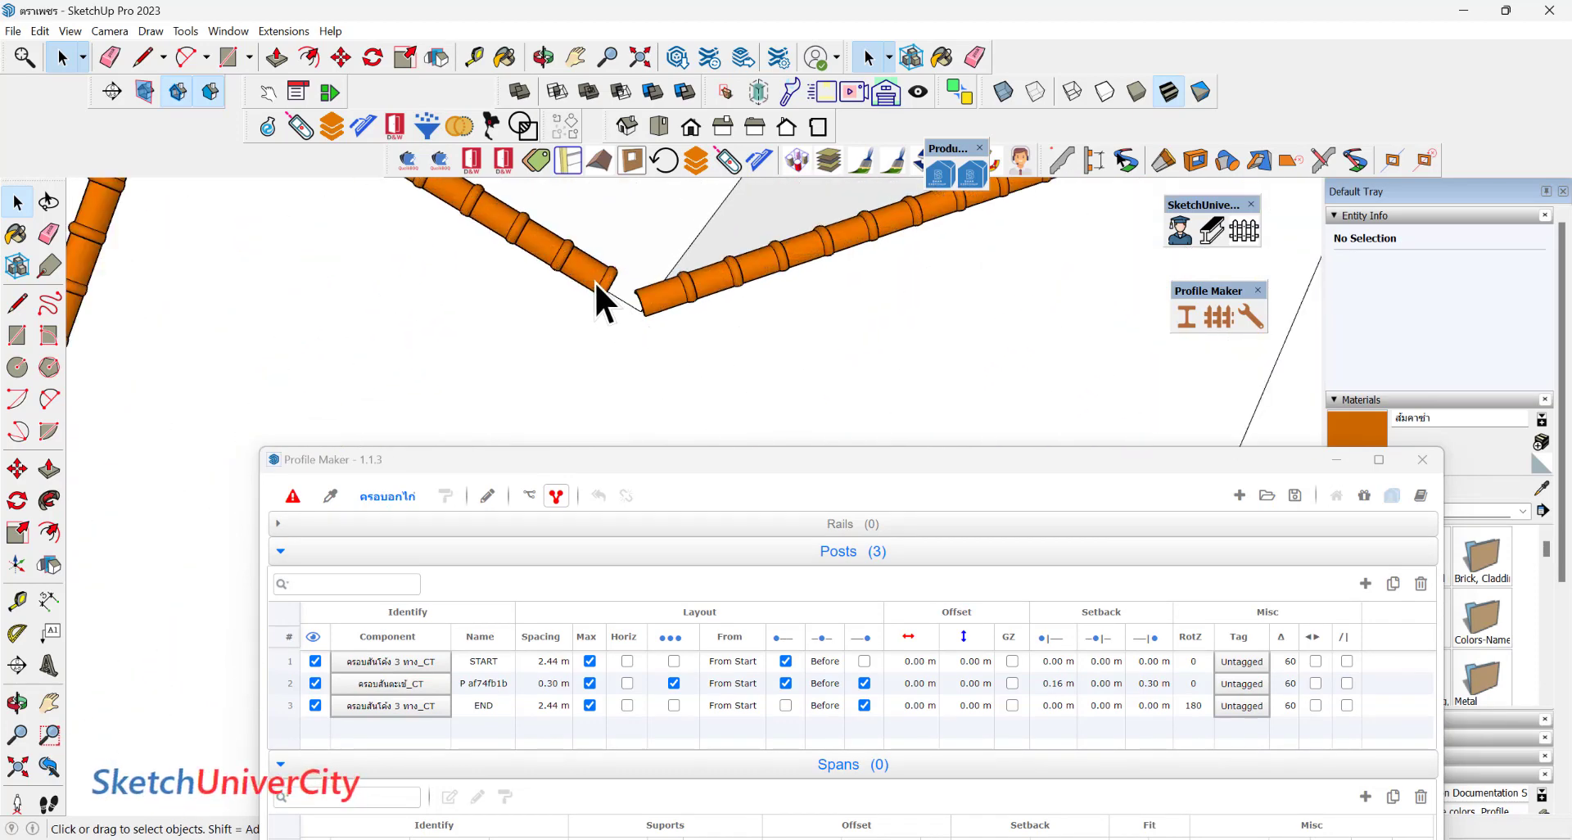
{"action": "left_click", "coordinate": [593, 281]}
{"action": "scroll", "coordinate": [589, 283], "scroll_direction": "up", "scroll_amount": 2}
{"action": "scroll", "coordinate": [524, 262], "scroll_direction": "up", "scroll_amount": 2}
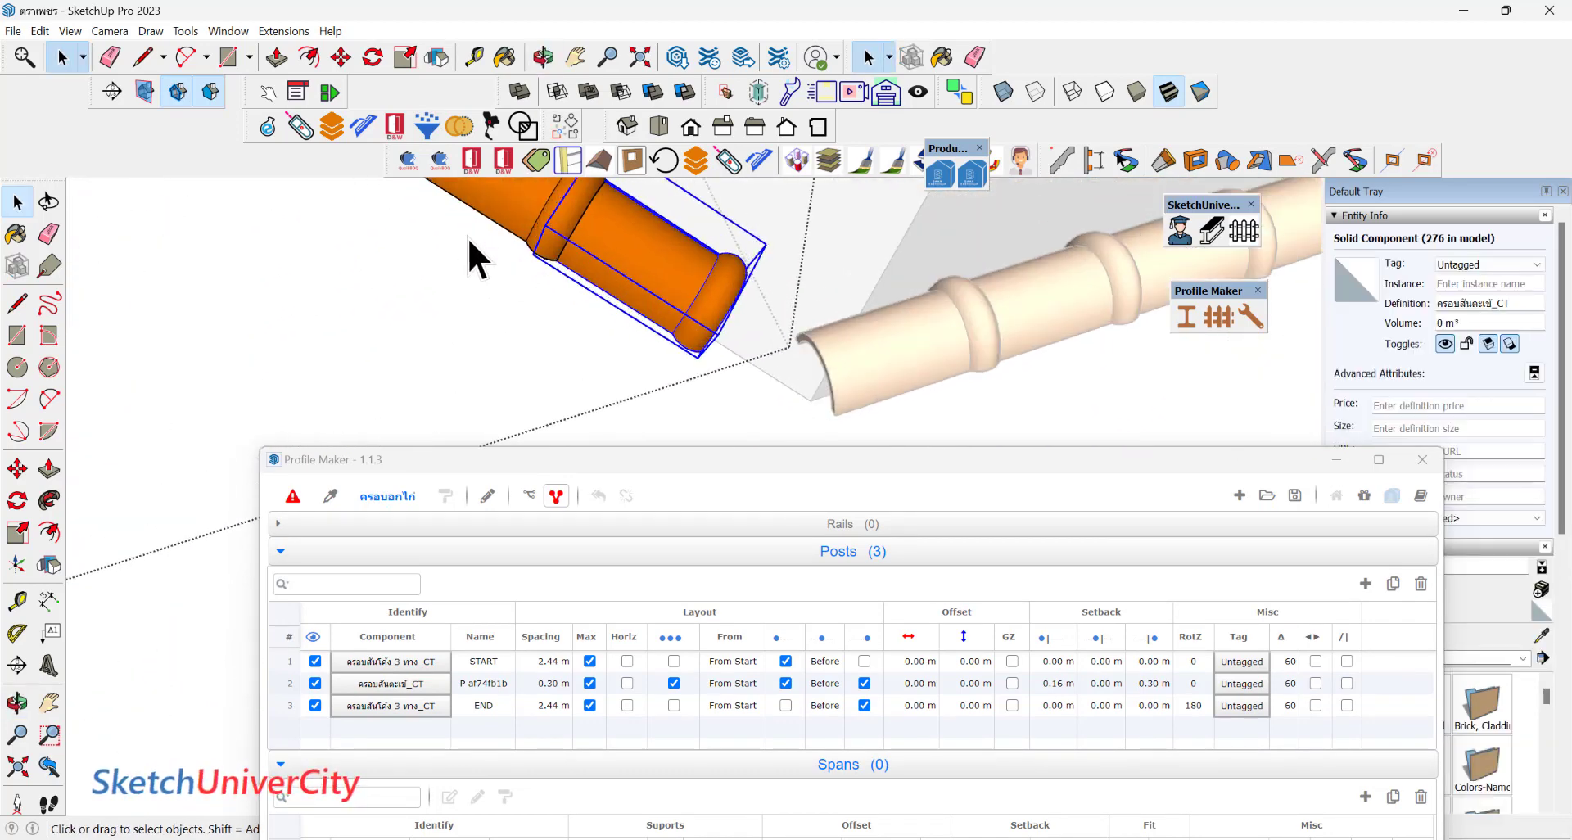
{"action": "scroll", "coordinate": [468, 238], "scroll_direction": "up", "scroll_amount": 1}
{"action": "key", "text": "m"}
{"action": "scroll", "coordinate": [508, 246], "scroll_direction": "down", "scroll_amount": 2}
{"action": "scroll", "coordinate": [490, 254], "scroll_direction": "up", "scroll_amount": 2}
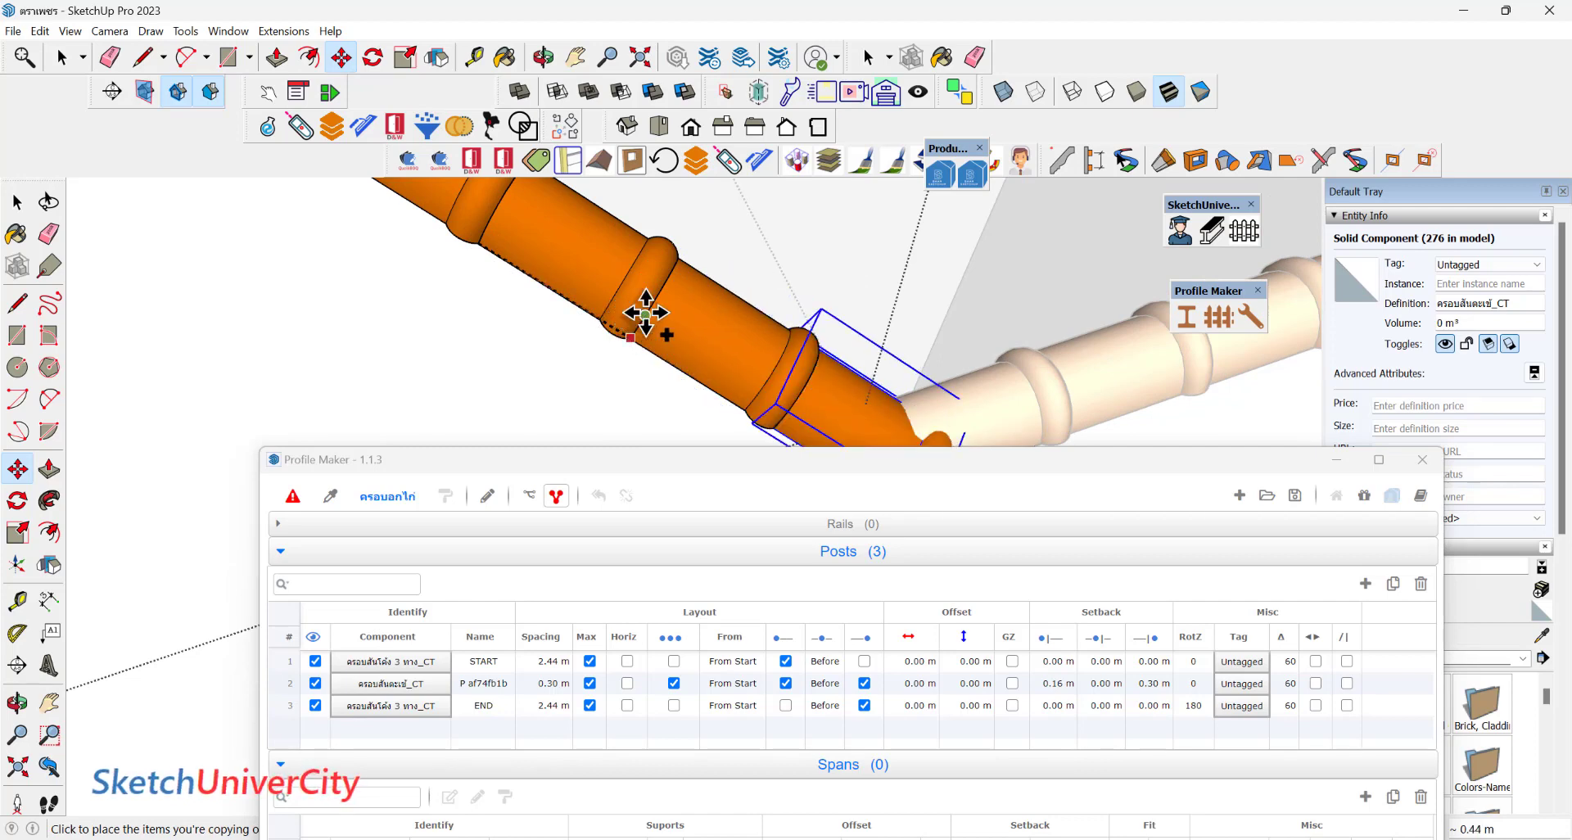
{"action": "scroll", "coordinate": [646, 313], "scroll_direction": "down", "scroll_amount": 2}
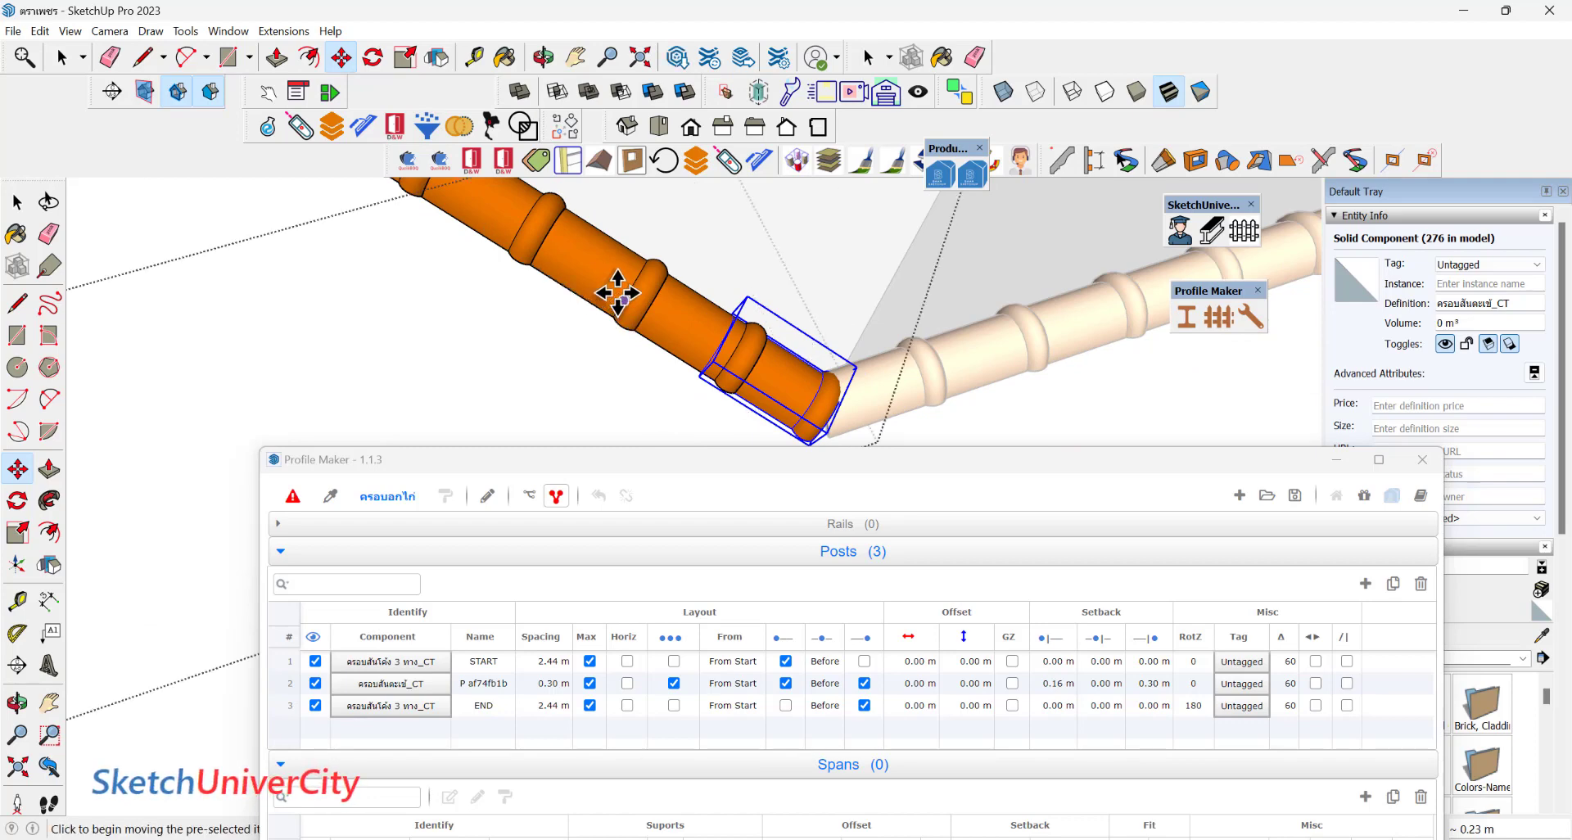
{"action": "scroll", "coordinate": [750, 281], "scroll_direction": "down", "scroll_amount": 3}
{"action": "scroll", "coordinate": [715, 293], "scroll_direction": "down", "scroll_amount": 3}
{"action": "key", "text": "space"}
Shift the short cap piece by the junction so it closes the gap.
{"action": "scroll", "coordinate": [606, 288], "scroll_direction": "down", "scroll_amount": 3}
{"action": "scroll", "coordinate": [639, 275], "scroll_direction": "down", "scroll_amount": 2}
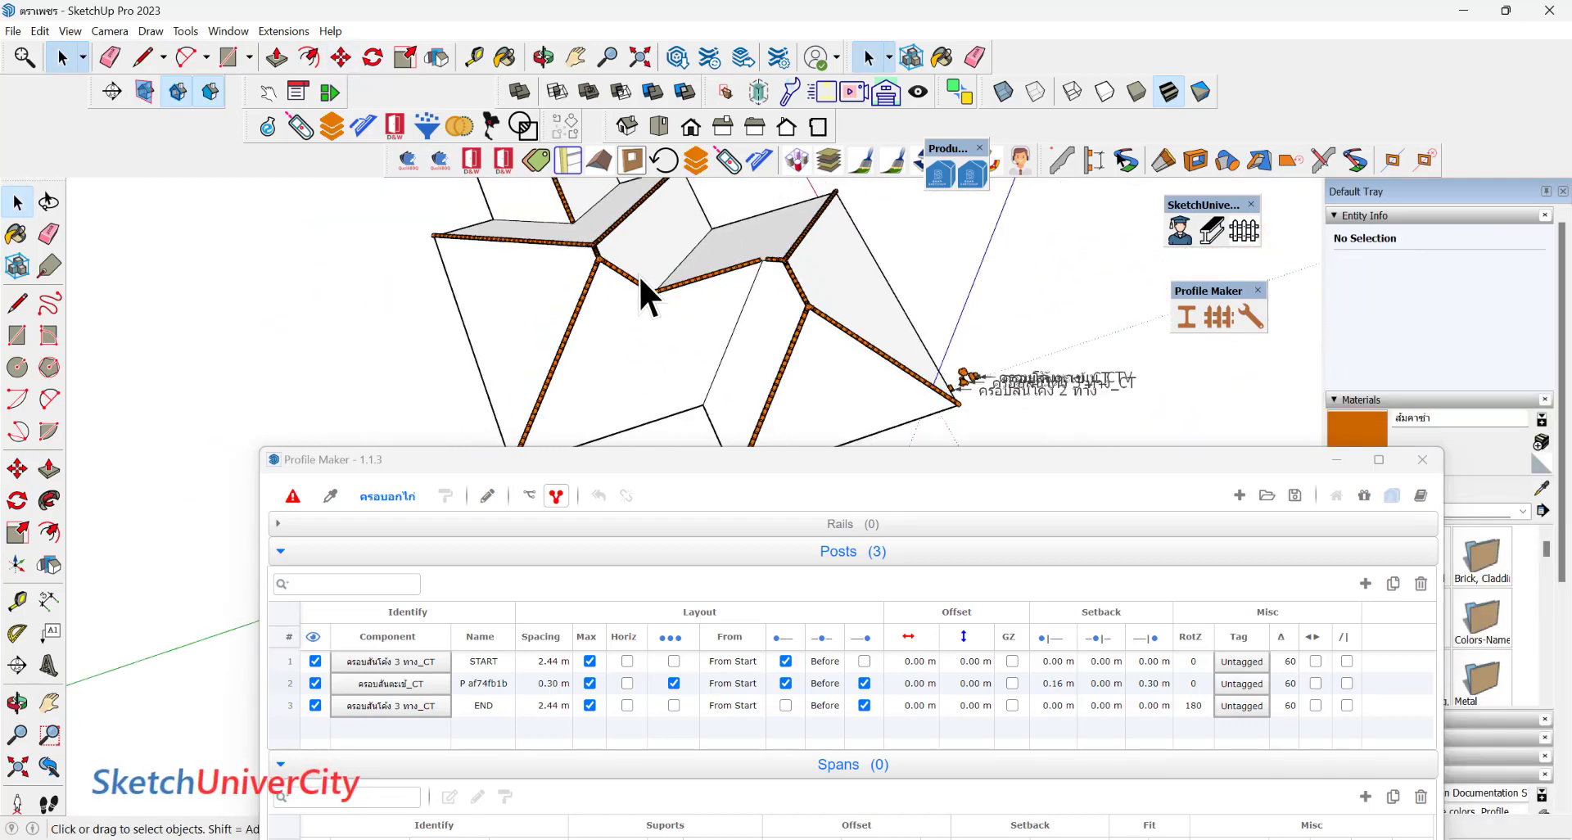
{"action": "scroll", "coordinate": [639, 275], "scroll_direction": "up", "scroll_amount": 2}
{"action": "scroll", "coordinate": [716, 263], "scroll_direction": "up", "scroll_amount": 3}
{"action": "scroll", "coordinate": [809, 267], "scroll_direction": "up", "scroll_amount": 3}
{"action": "scroll", "coordinate": [824, 267], "scroll_direction": "up", "scroll_amount": 2}
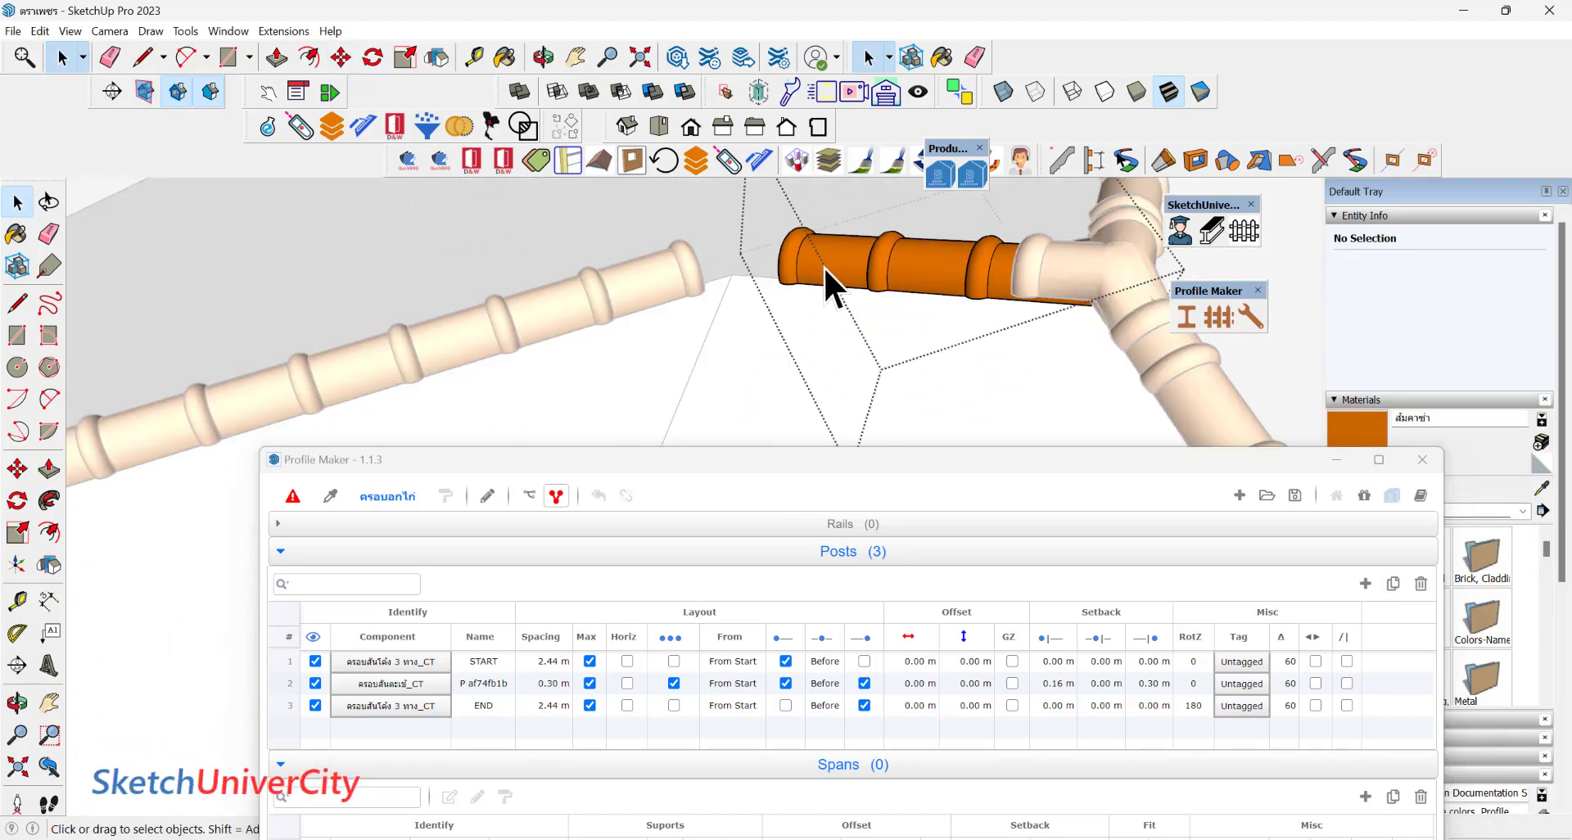
{"action": "left_click", "coordinate": [826, 268]}
{"action": "scroll", "coordinate": [909, 291], "scroll_direction": "up", "scroll_amount": 3}
{"action": "key", "text": "m"}
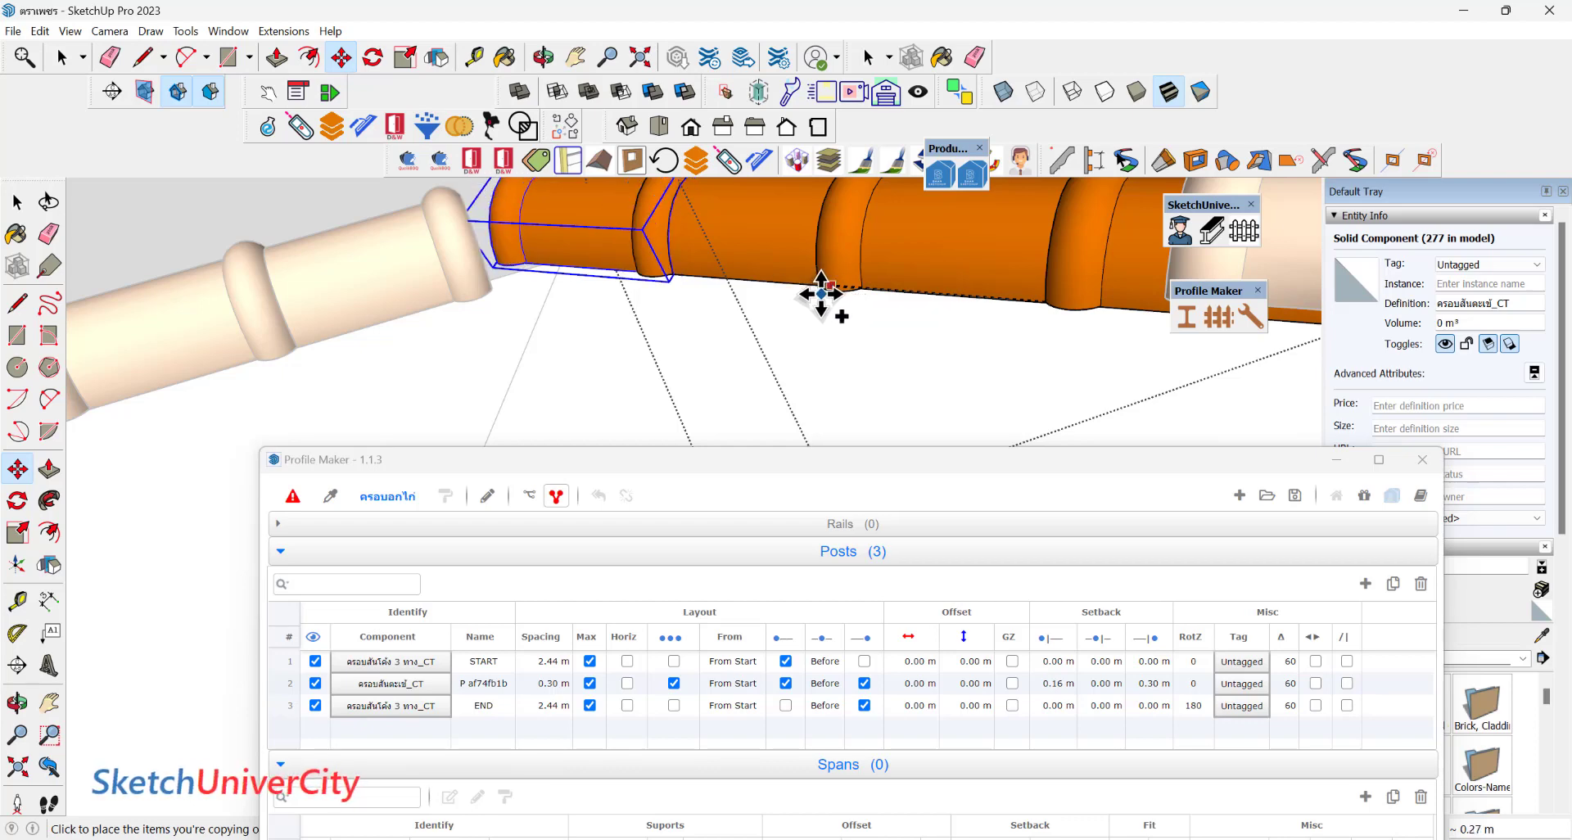
{"action": "key", "text": "space"}
{"action": "scroll", "coordinate": [737, 303], "scroll_direction": "down", "scroll_amount": 3}
{"action": "scroll", "coordinate": [694, 306], "scroll_direction": "down", "scroll_amount": 3}
{"action": "left_click", "coordinate": [750, 318]}
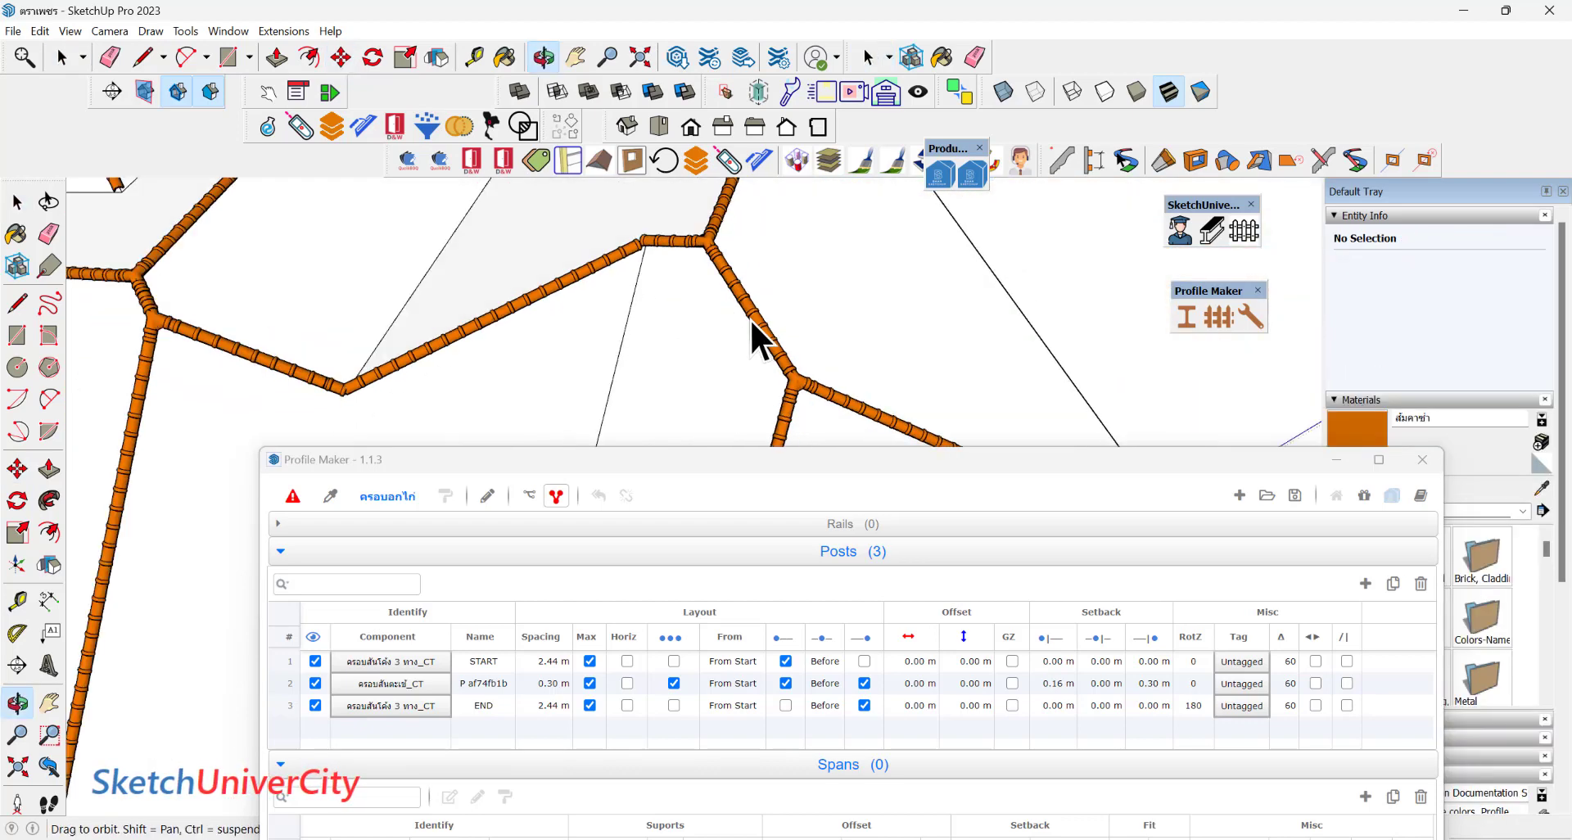
{"action": "scroll", "coordinate": [750, 318], "scroll_direction": "down", "scroll_amount": 2}
{"action": "scroll", "coordinate": [675, 267], "scroll_direction": "down", "scroll_amount": 3}
{"action": "middle_click_drag", "start_coordinate": [675, 267], "coordinate": [627, 321]}
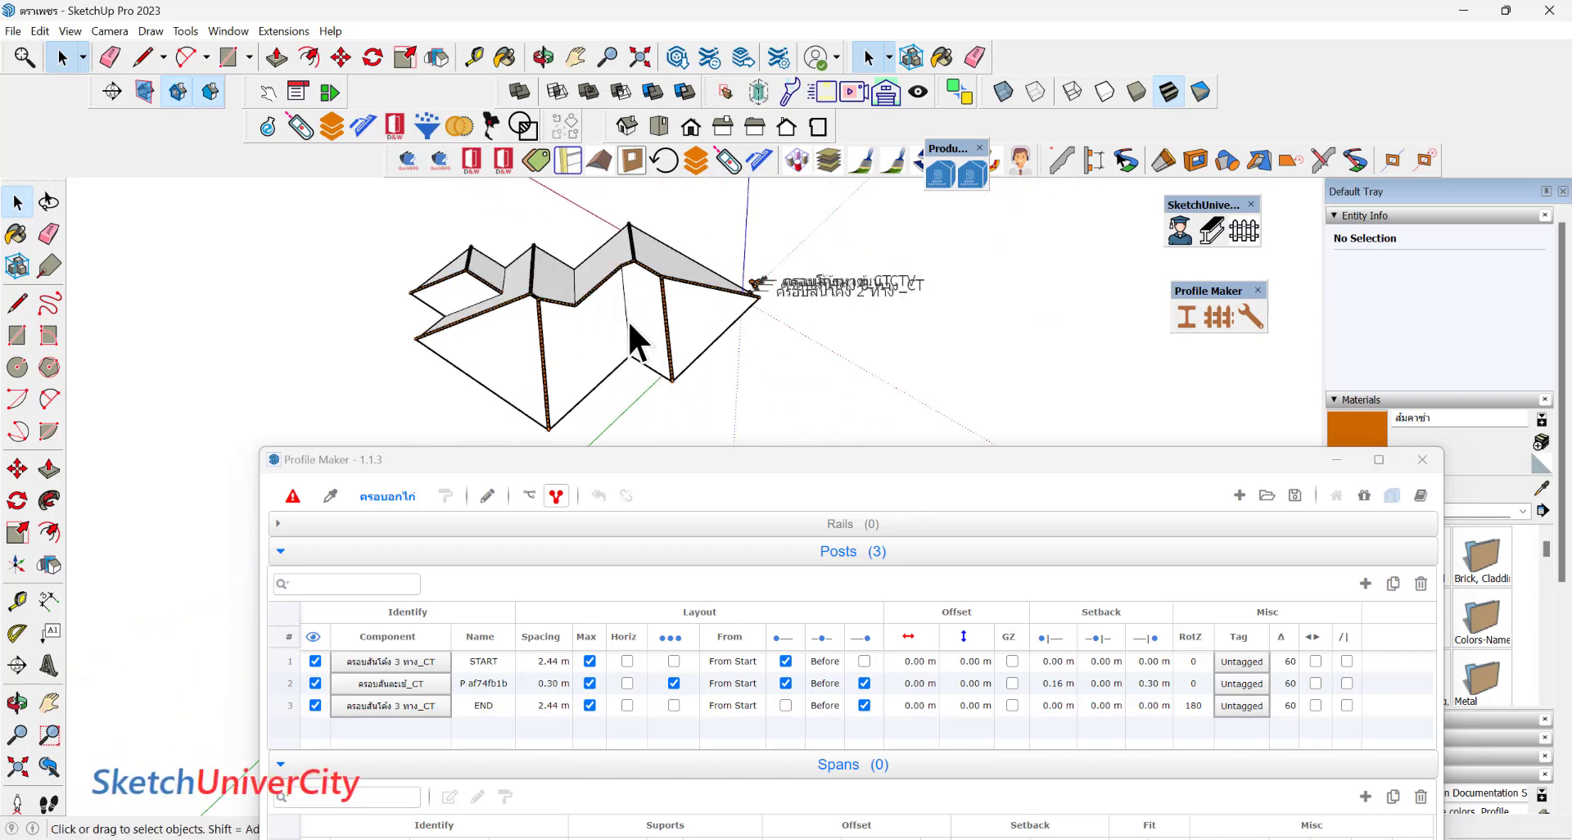
{"action": "scroll", "coordinate": [724, 306], "scroll_direction": "up", "scroll_amount": 2}
{"action": "scroll", "coordinate": [724, 306], "scroll_direction": "up", "scroll_amount": 3}
{"action": "scroll", "coordinate": [652, 303], "scroll_direction": "up", "scroll_amount": 2}
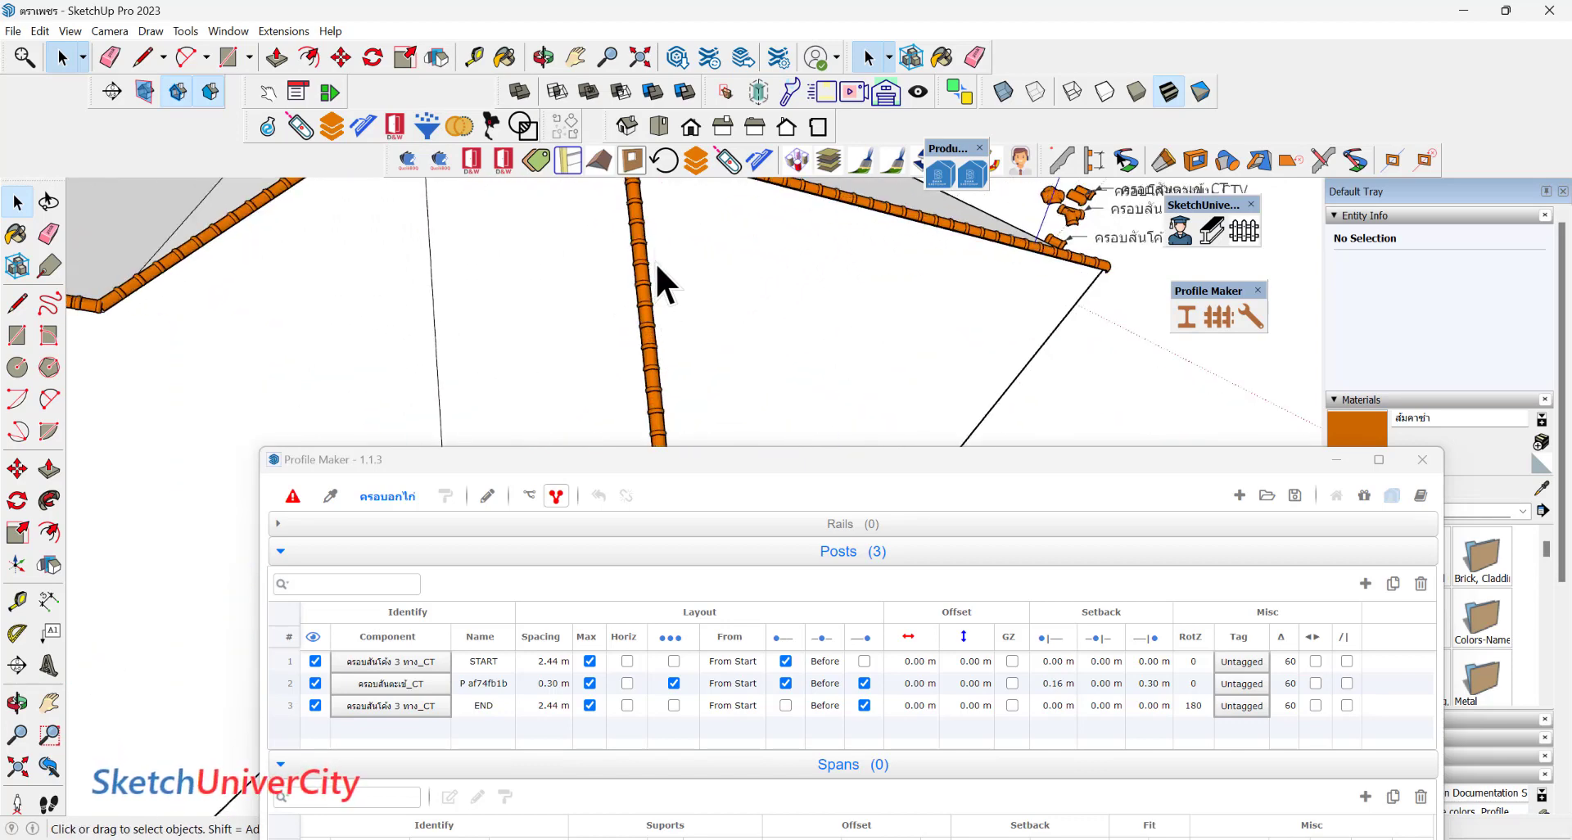
Use the Paint Bucket with the orange material from the uncovered Materials library on the roof faces.
{"action": "key", "text": "b"}
{"action": "scroll", "coordinate": [647, 189], "scroll_direction": "up", "scroll_amount": 3}
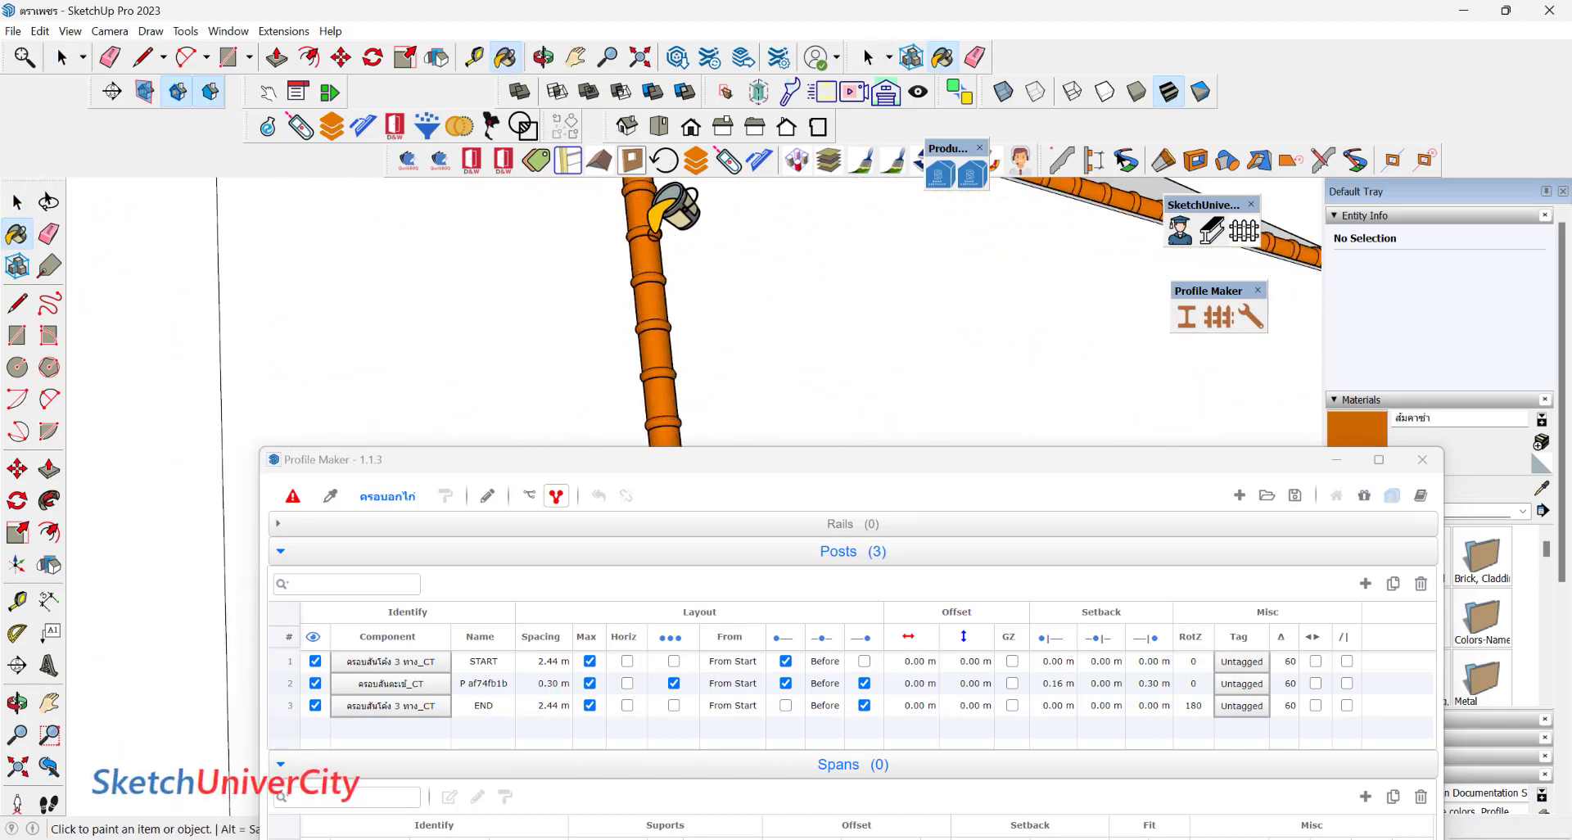
{"action": "mouse_move", "coordinate": [1272, 471]}
{"action": "left_mouse_down"}
{"action": "mouse_move", "coordinate": [923, 620]}
{"action": "mouse_move", "coordinate": [955, 631]}
{"action": "left_mouse_up"}
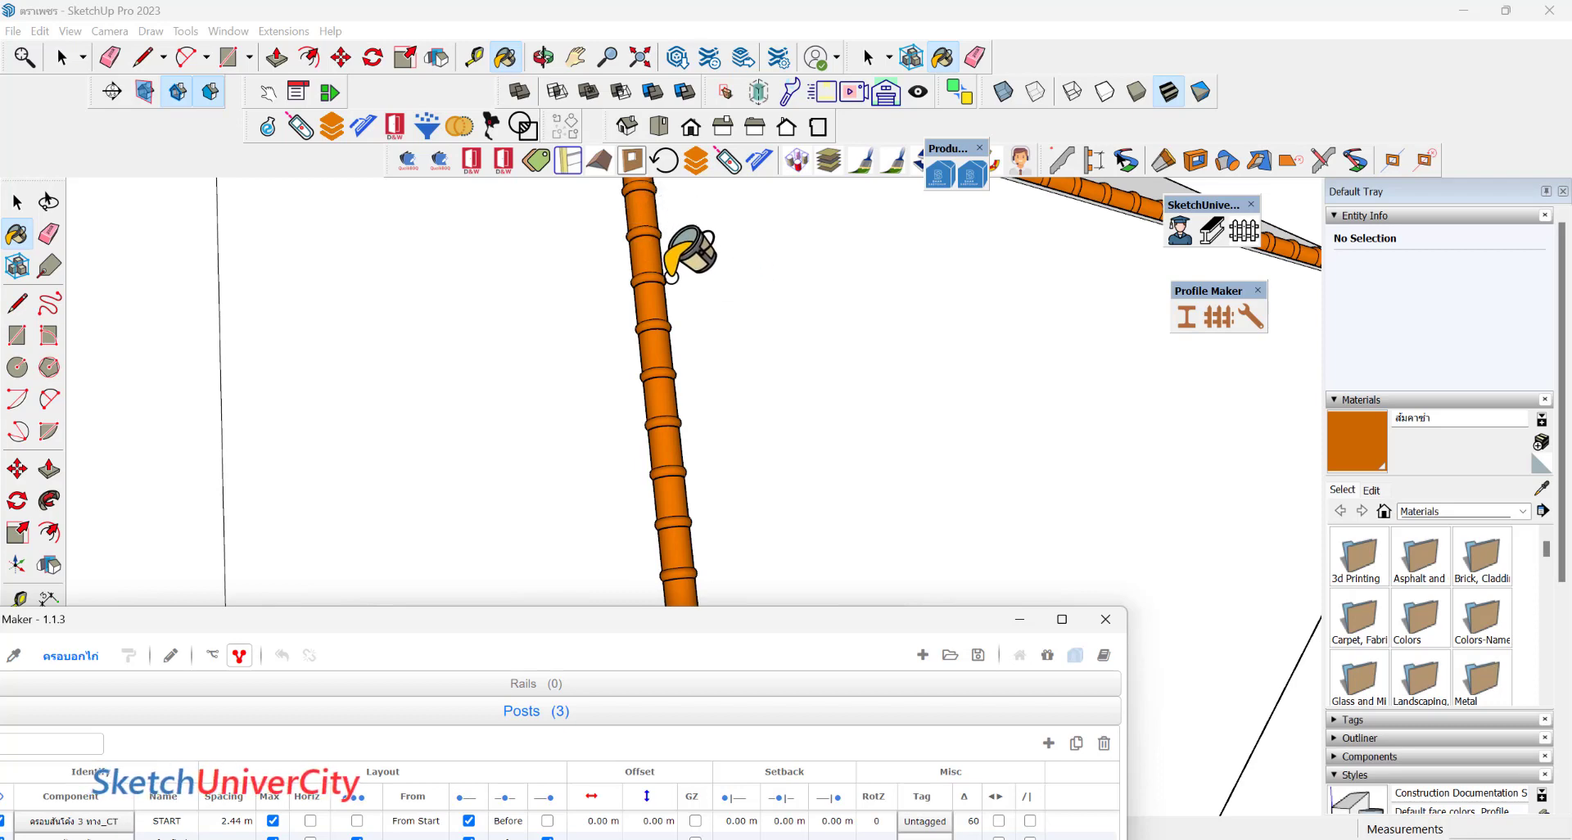
{"action": "key", "text": "alt+space"}
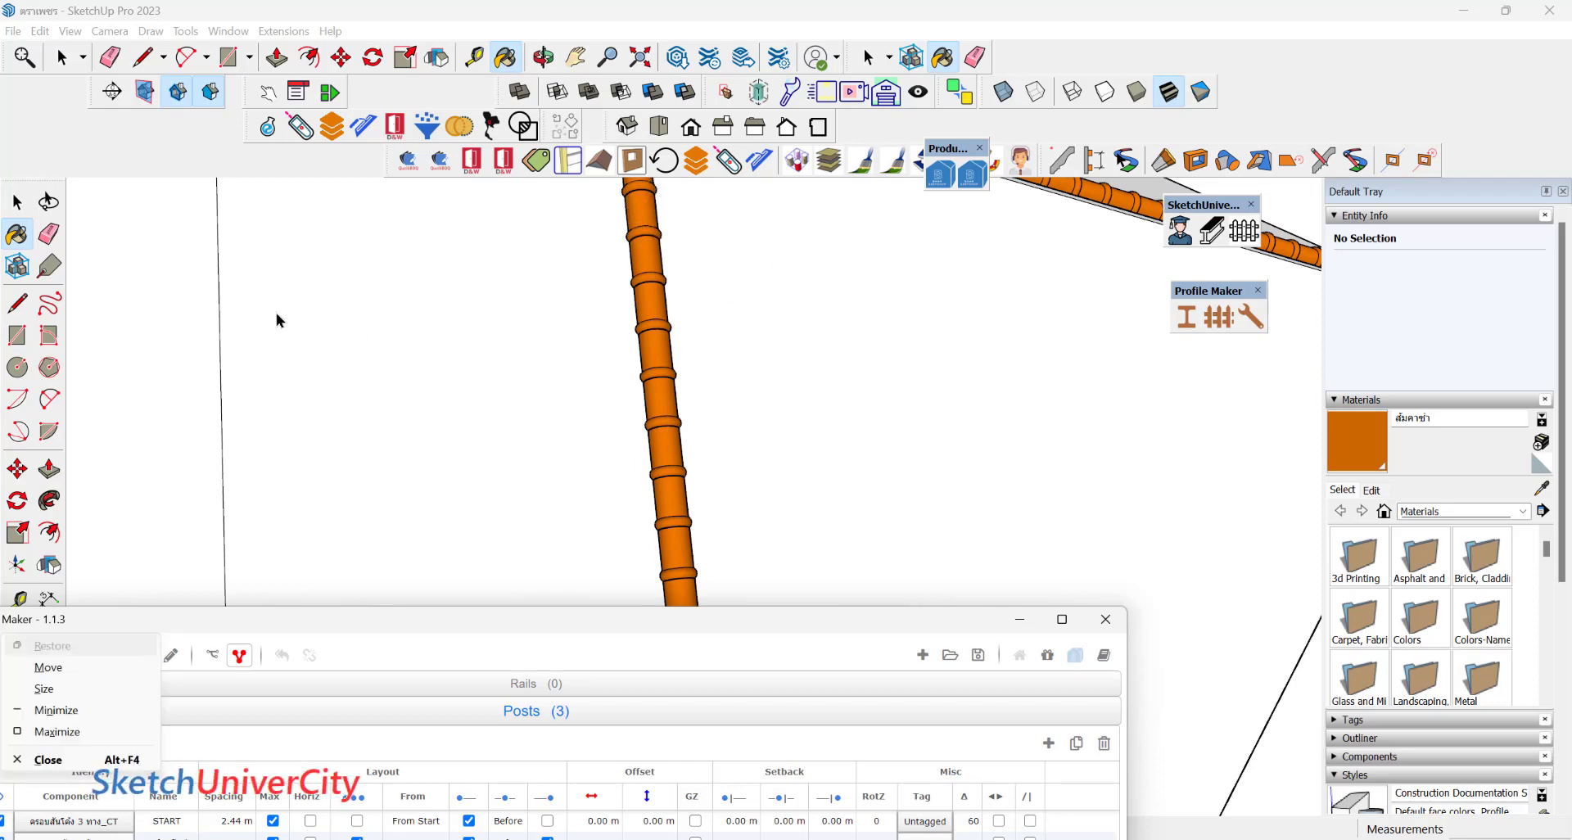
{"action": "key", "text": "Escape"}
{"action": "scroll", "coordinate": [360, 273], "scroll_direction": "down", "scroll_amount": 3}
{"action": "scroll", "coordinate": [691, 306], "scroll_direction": "down", "scroll_amount": 3}
{"action": "scroll", "coordinate": [702, 294], "scroll_direction": "down", "scroll_amount": 3}
{"action": "scroll", "coordinate": [663, 245], "scroll_direction": "down", "scroll_amount": 2}
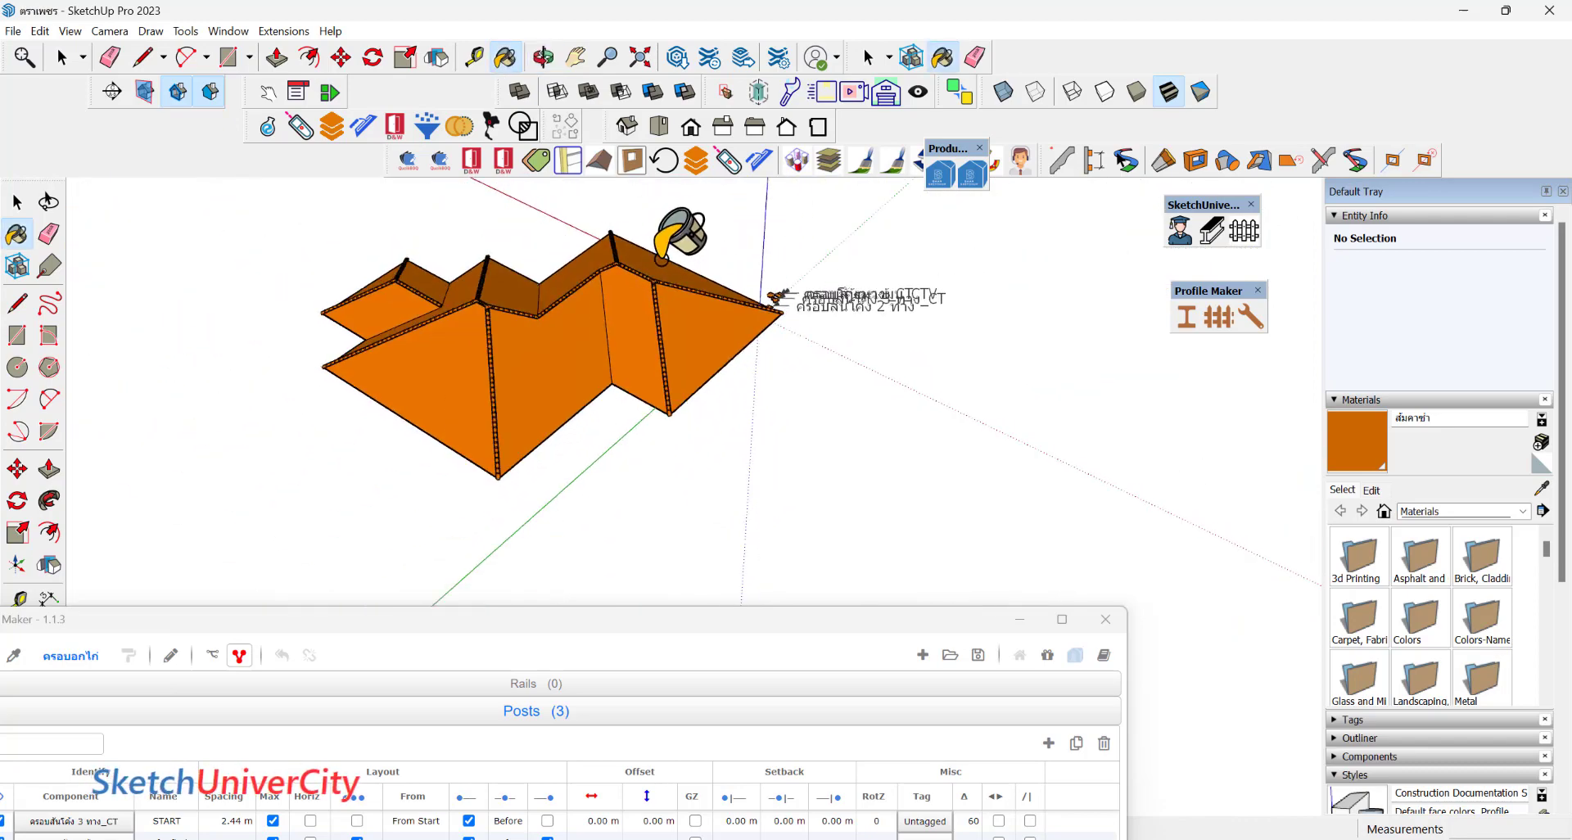
Orbit around the roof to check the orange faces, ridges and hips.
{"action": "key", "text": "space"}
{"action": "mouse_move", "coordinate": [738, 391]}
{"action": "middle_mouse_down"}
{"action": "mouse_move", "coordinate": [567, 284]}
{"action": "mouse_move", "coordinate": [783, 393]}
{"action": "mouse_move", "coordinate": [421, 404]}
{"action": "mouse_move", "coordinate": [544, 333]}
{"action": "mouse_move", "coordinate": [934, 585]}
{"action": "mouse_move", "coordinate": [666, 404]}
{"action": "mouse_move", "coordinate": [780, 489]}
{"action": "mouse_move", "coordinate": [333, 364]}
{"action": "middle_mouse_up"}
{"action": "scroll", "coordinate": [780, 489], "scroll_direction": "up", "scroll_amount": 5}
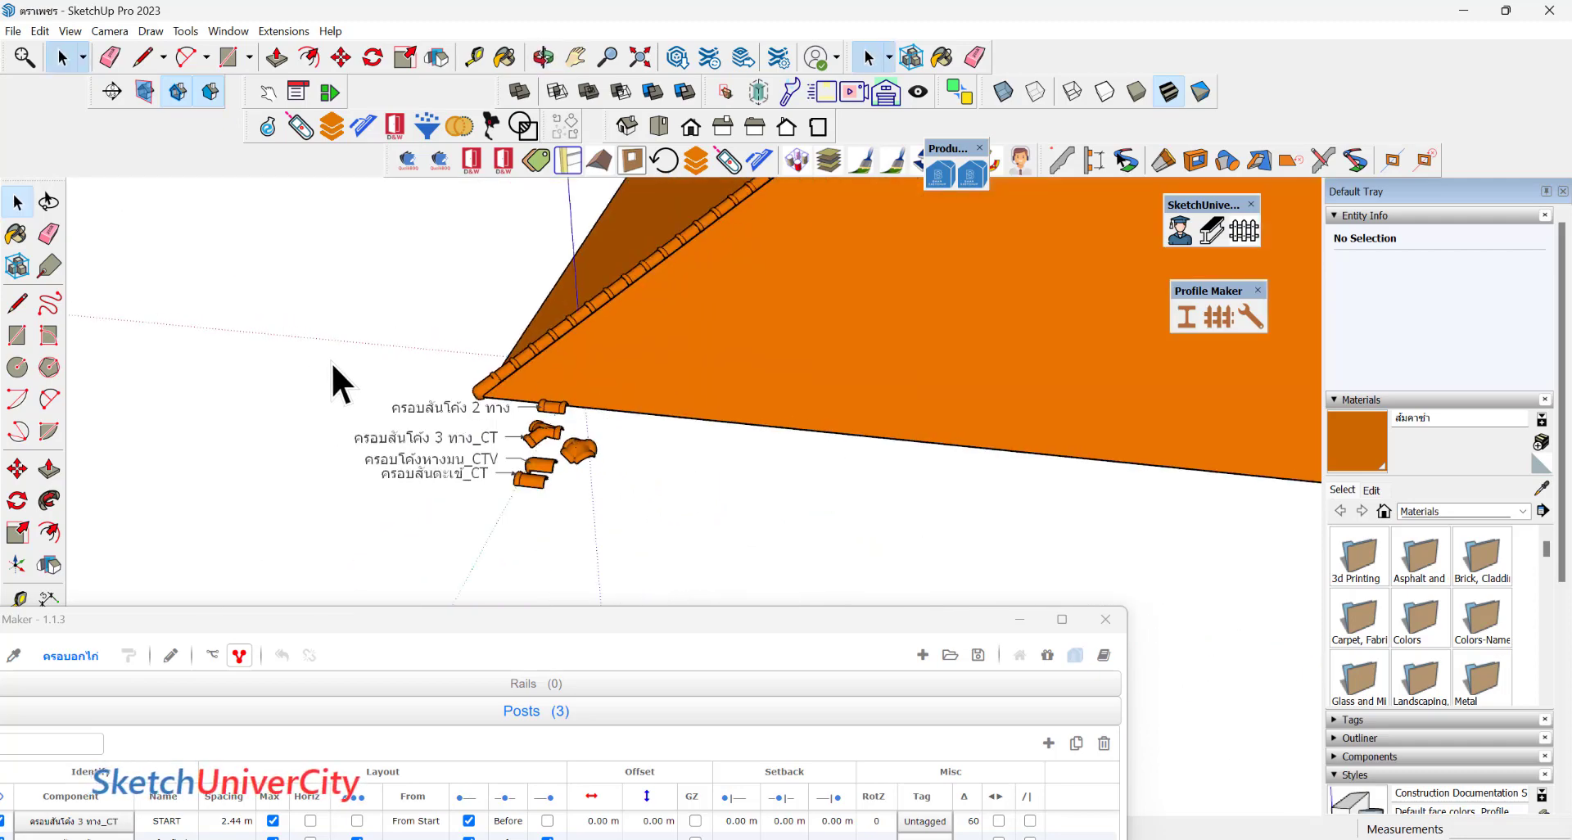
{"action": "scroll", "coordinate": [335, 361], "scroll_direction": "down", "scroll_amount": 5}
{"action": "mouse_move", "coordinate": [737, 316]}
{"action": "middle_mouse_down"}
{"action": "mouse_move", "coordinate": [744, 217]}
{"action": "mouse_move", "coordinate": [685, 358]}
{"action": "middle_mouse_up"}
{"action": "scroll", "coordinate": [745, 220], "scroll_direction": "up", "scroll_amount": 5}
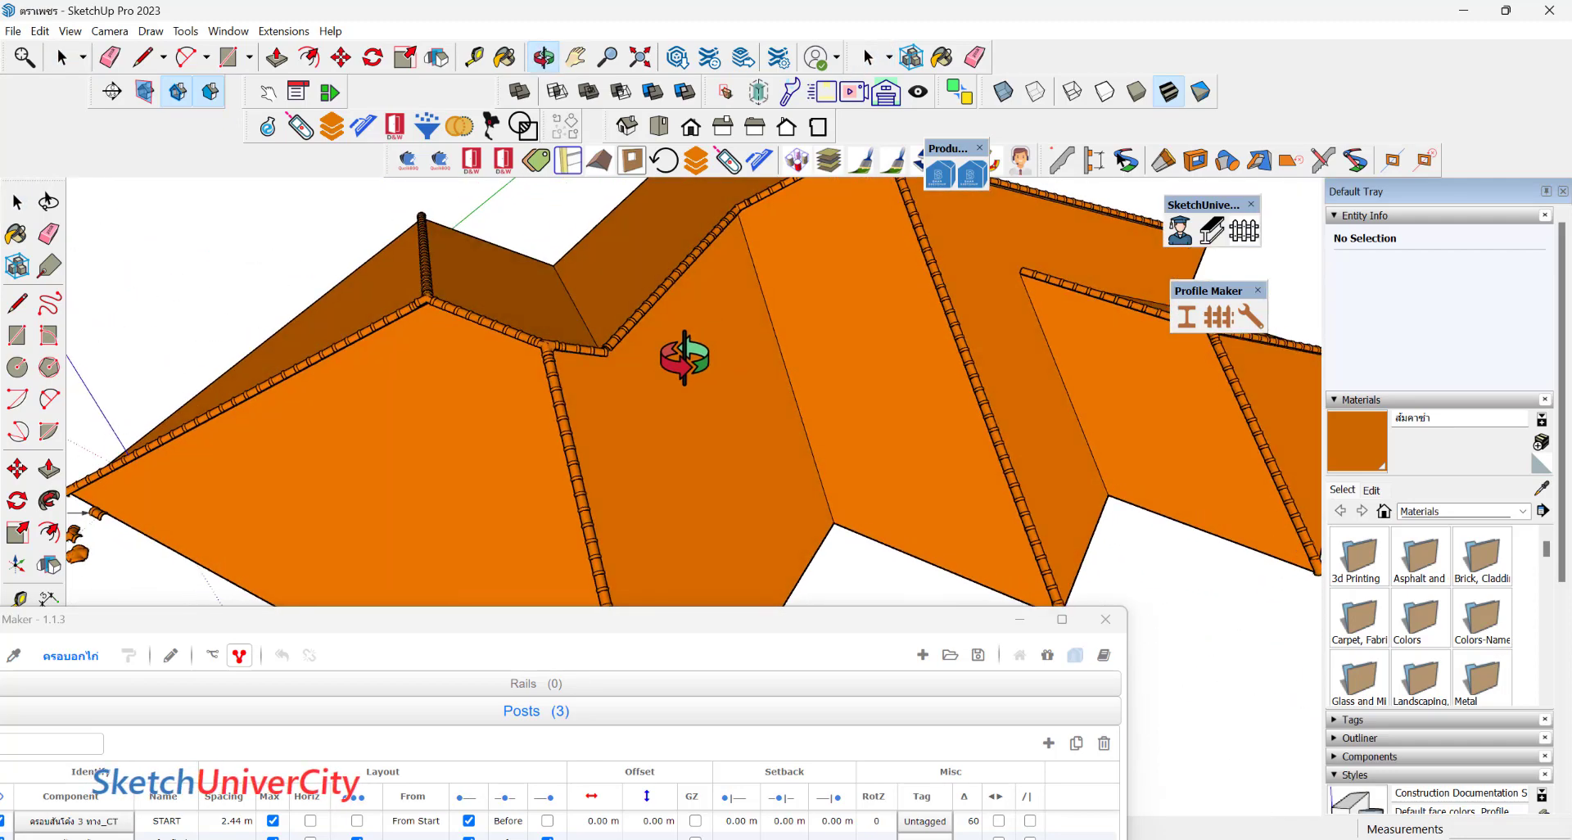
{"action": "scroll", "coordinate": [577, 384], "scroll_direction": "down", "scroll_amount": 4}
{"action": "scroll", "coordinate": [657, 383], "scroll_direction": "up", "scroll_amount": 2}
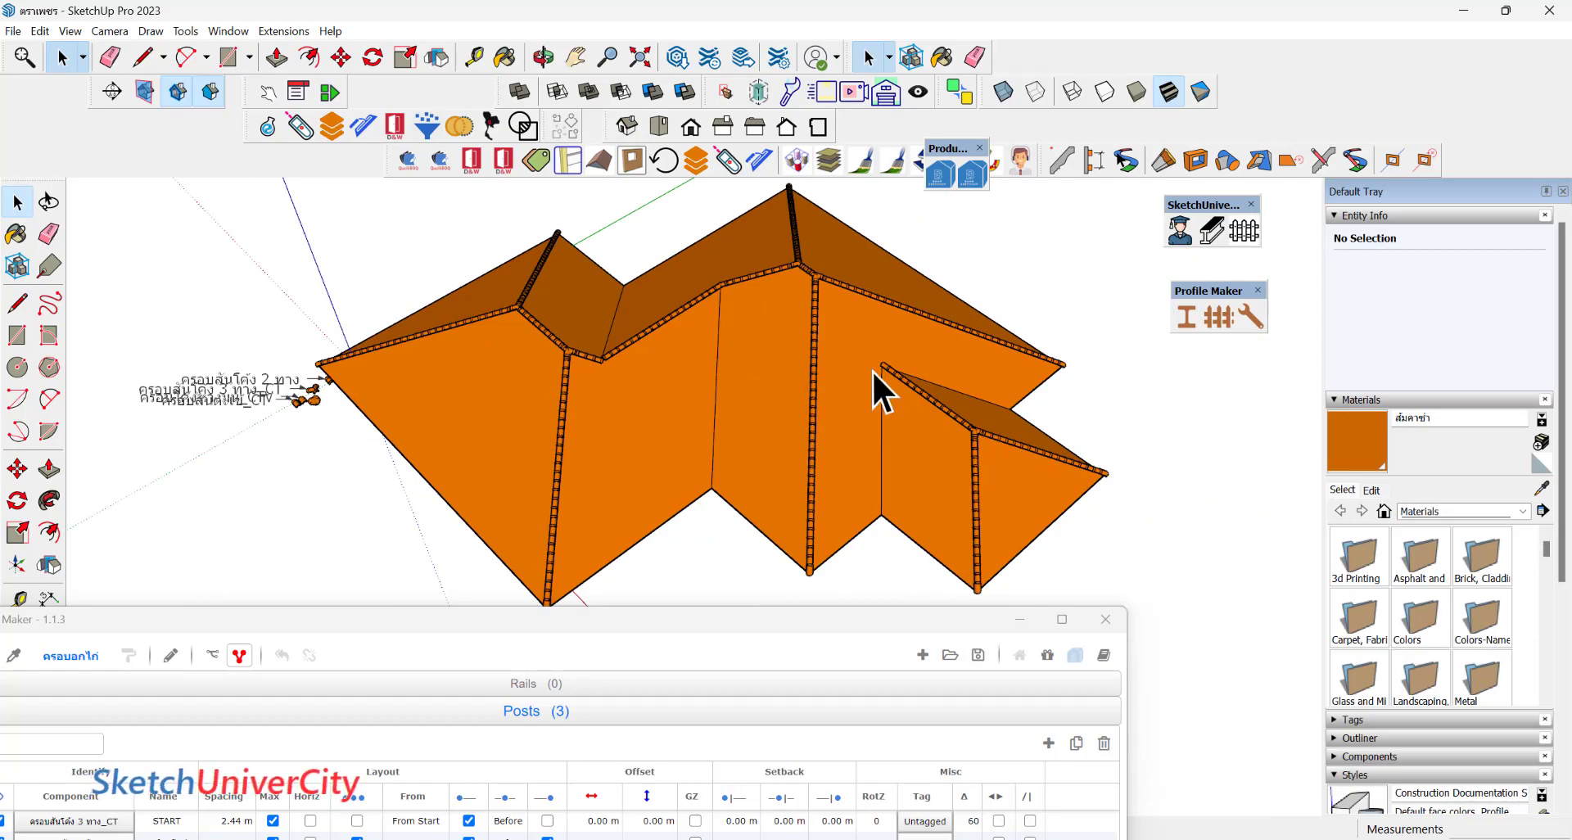